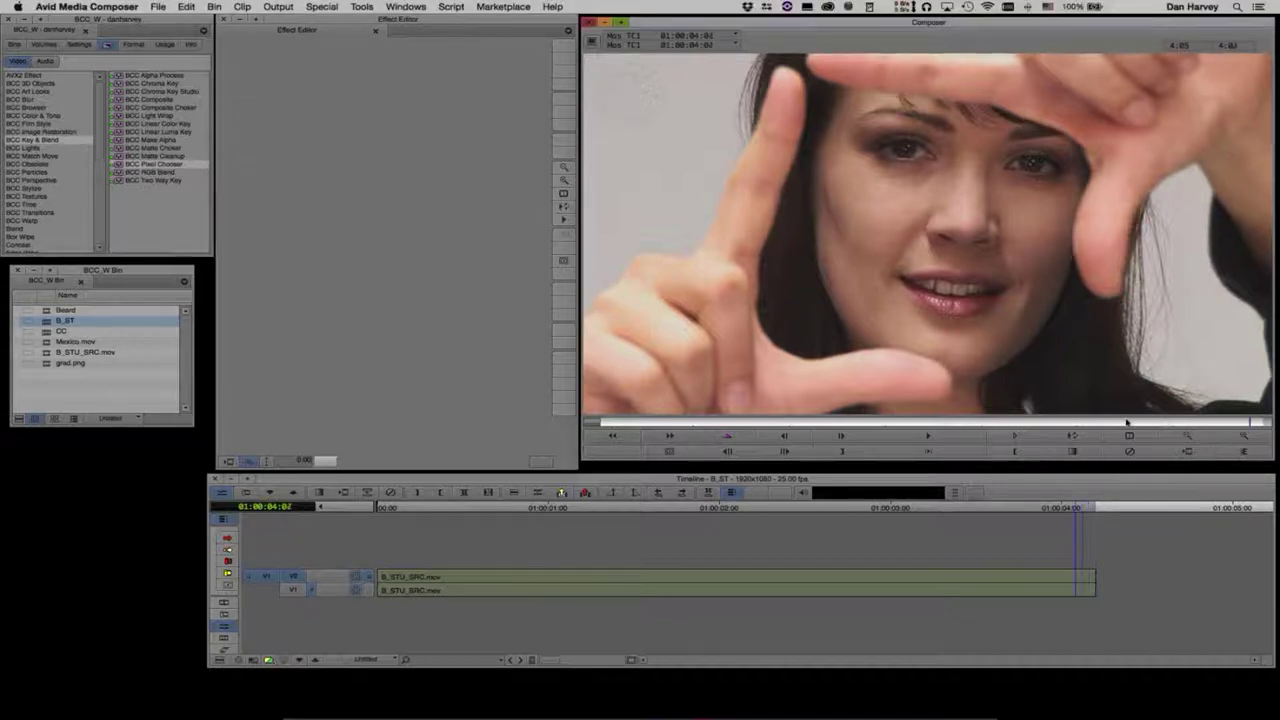
Step: Review the B_ST sequence from start to end to examine how the woman's face and hands move
left_click(610, 436)
left_click_drag(607, 422, 1256, 422)
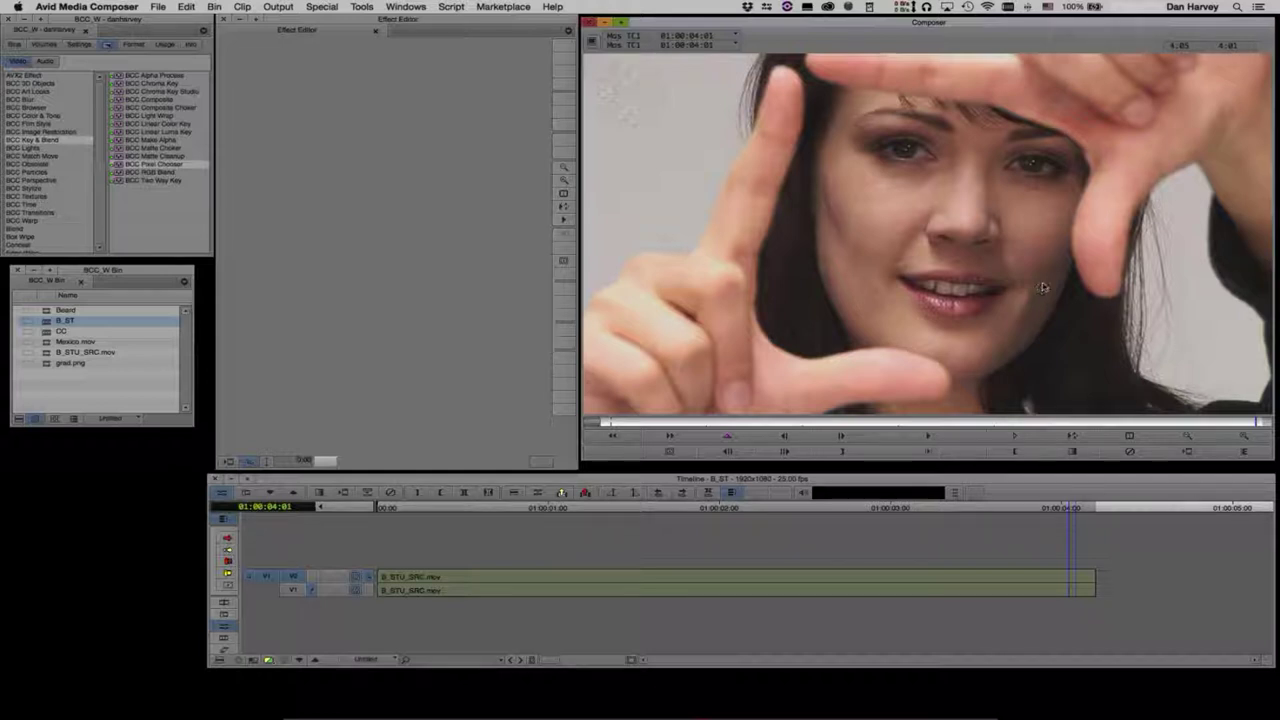
left_click_drag(1236, 422, 623, 422)
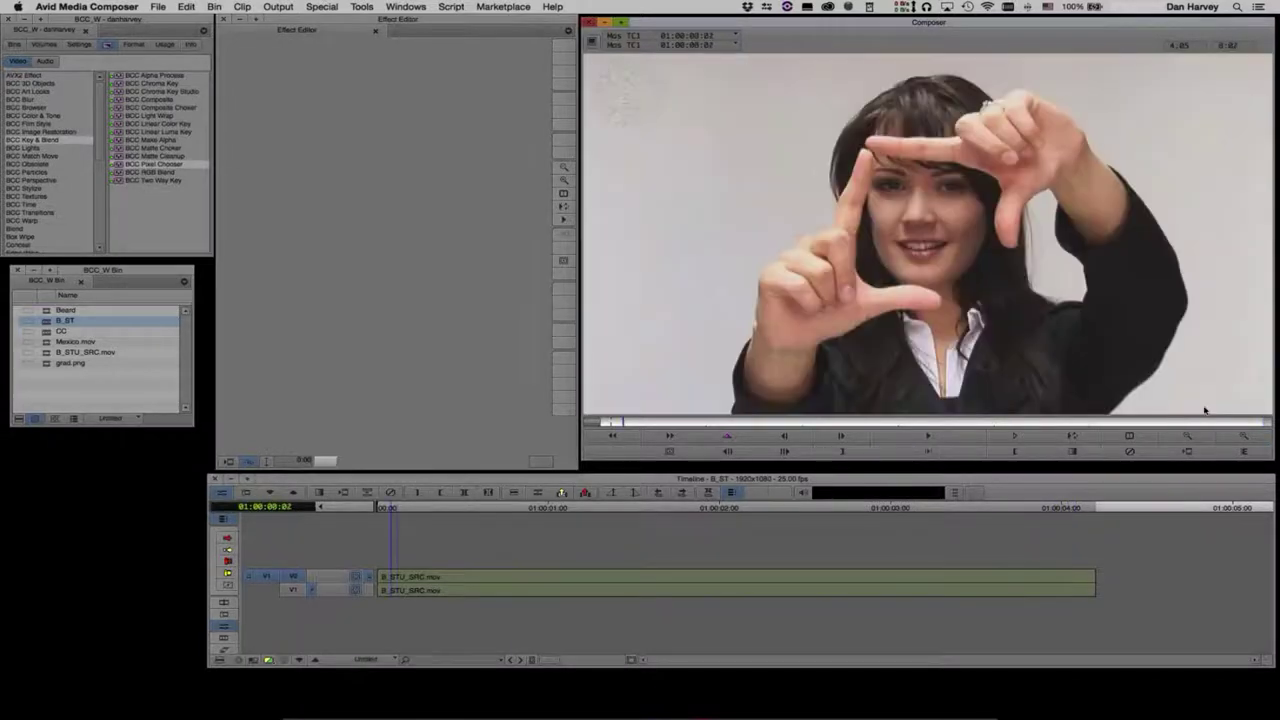
key("space")
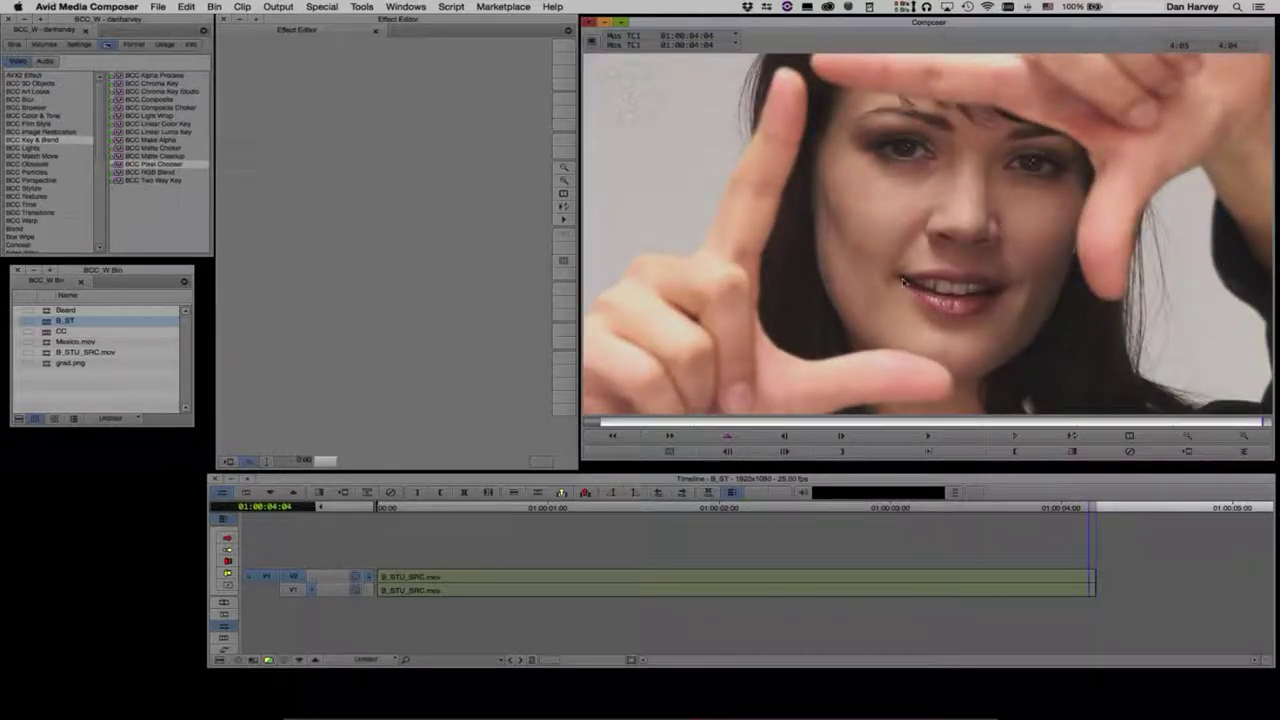
Step: Apply the BCC Beauty Studio effect from BCC Image Restoration to the B_STU_SRC.mov clip on track V2
left_click(293, 590)
left_click(365, 580)
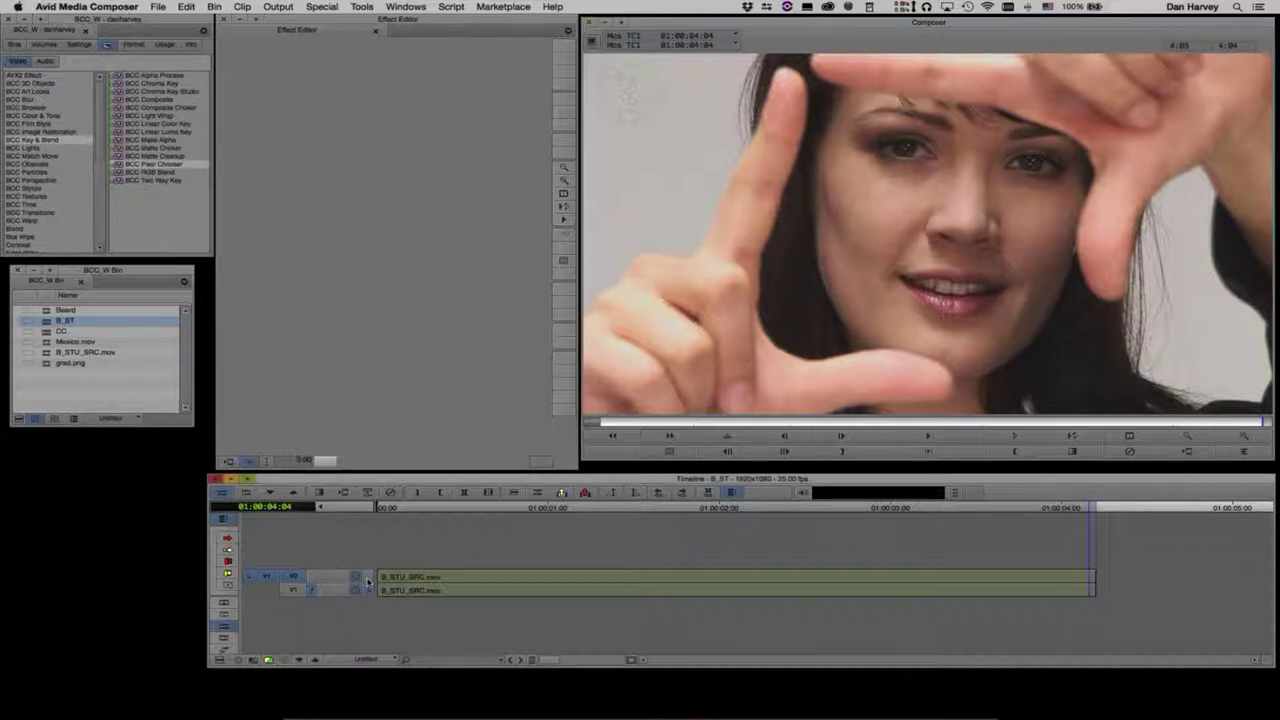
left_click(592, 577)
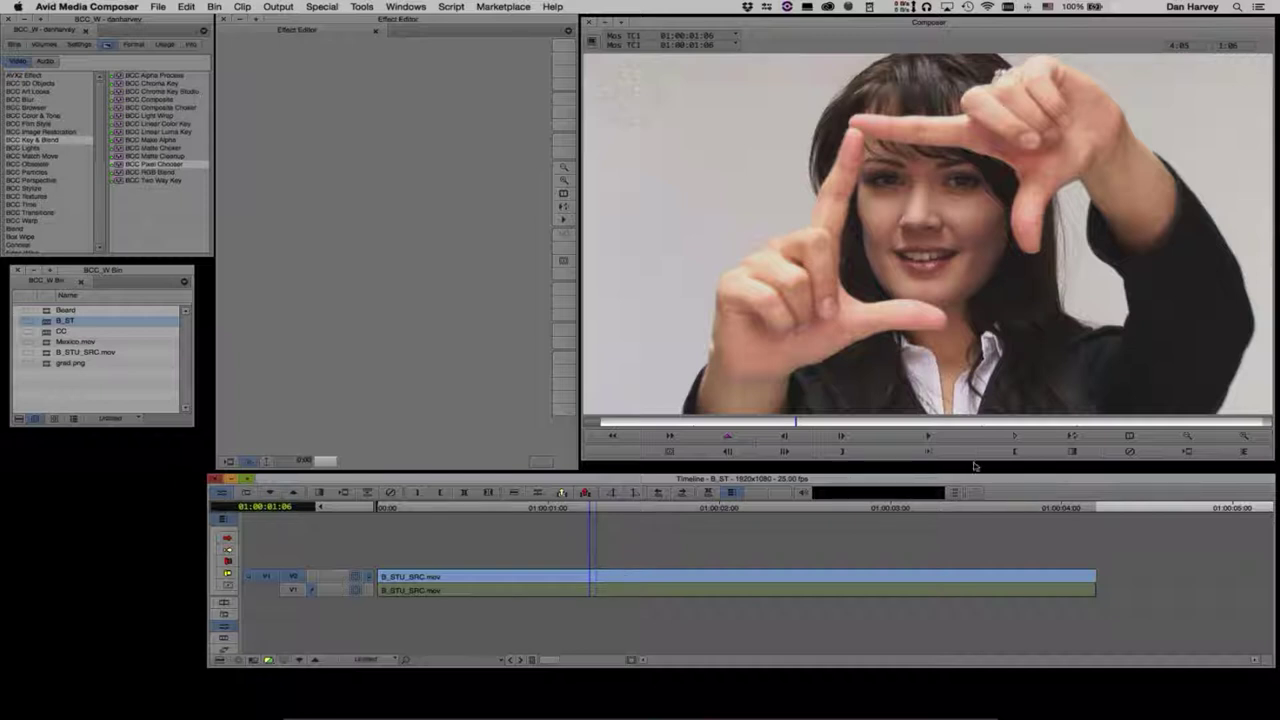
left_click_drag(828, 425, 1249, 422)
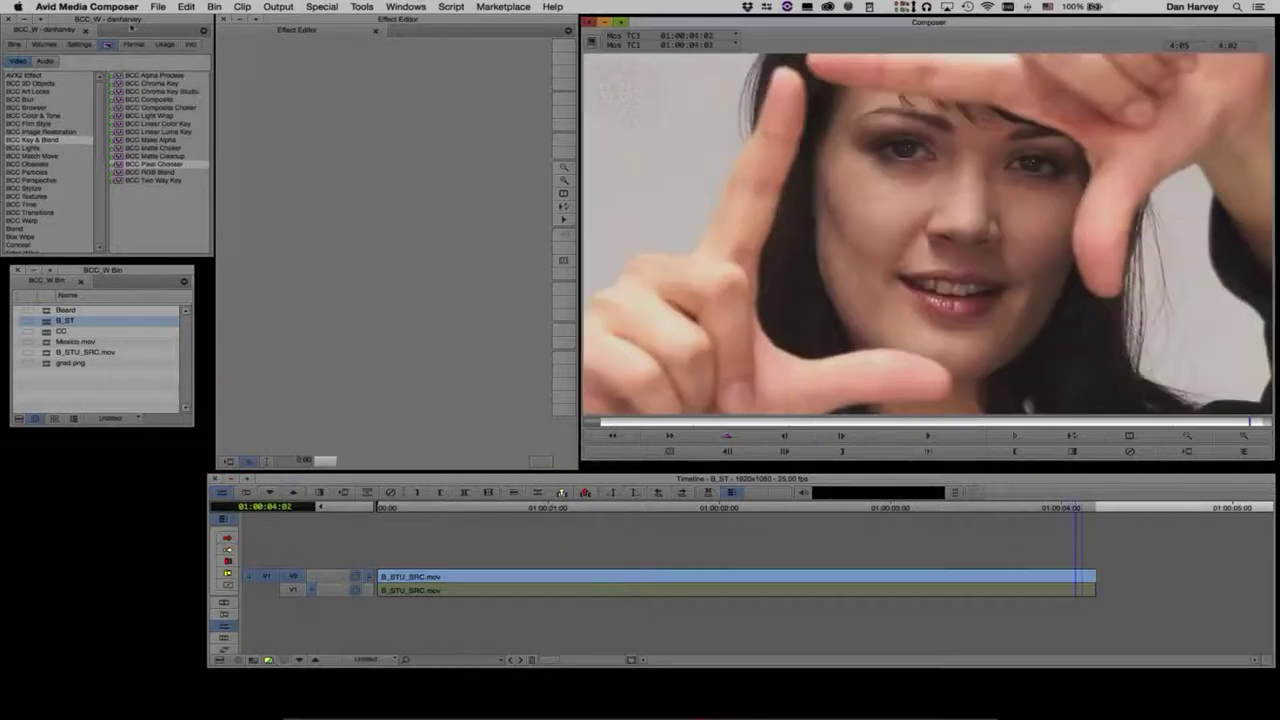
left_click(40, 132)
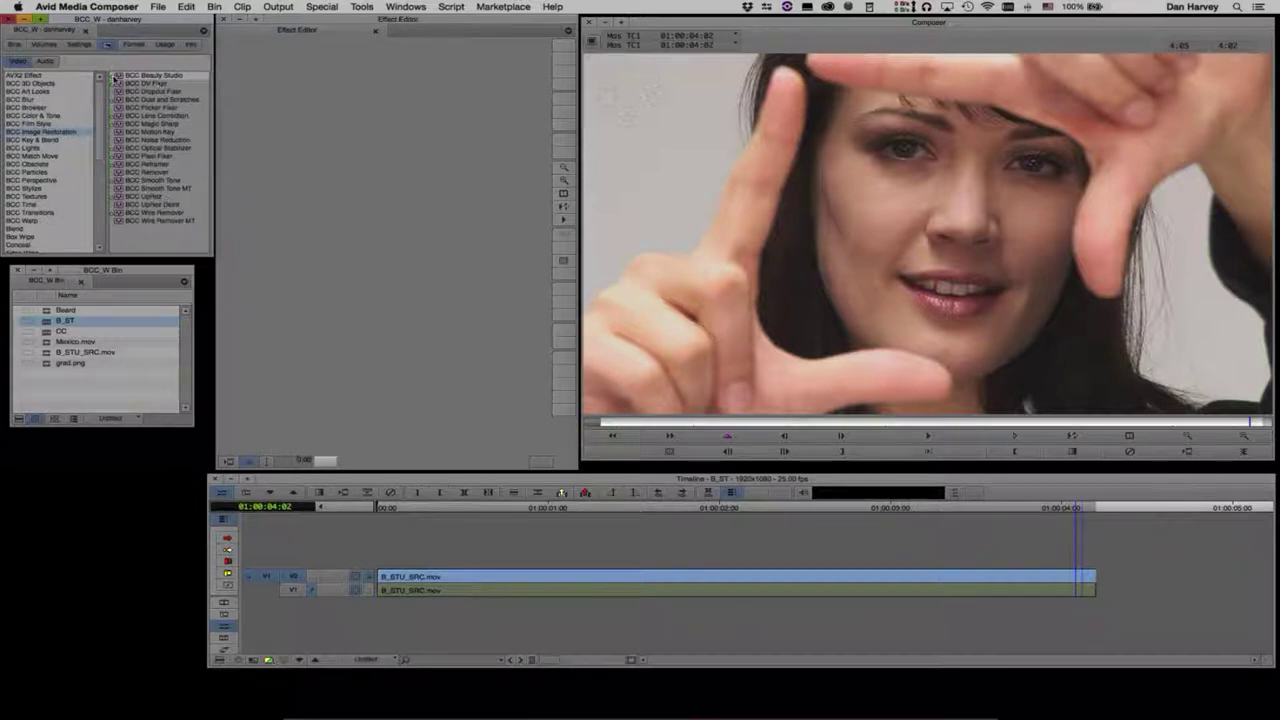
left_click(130, 76)
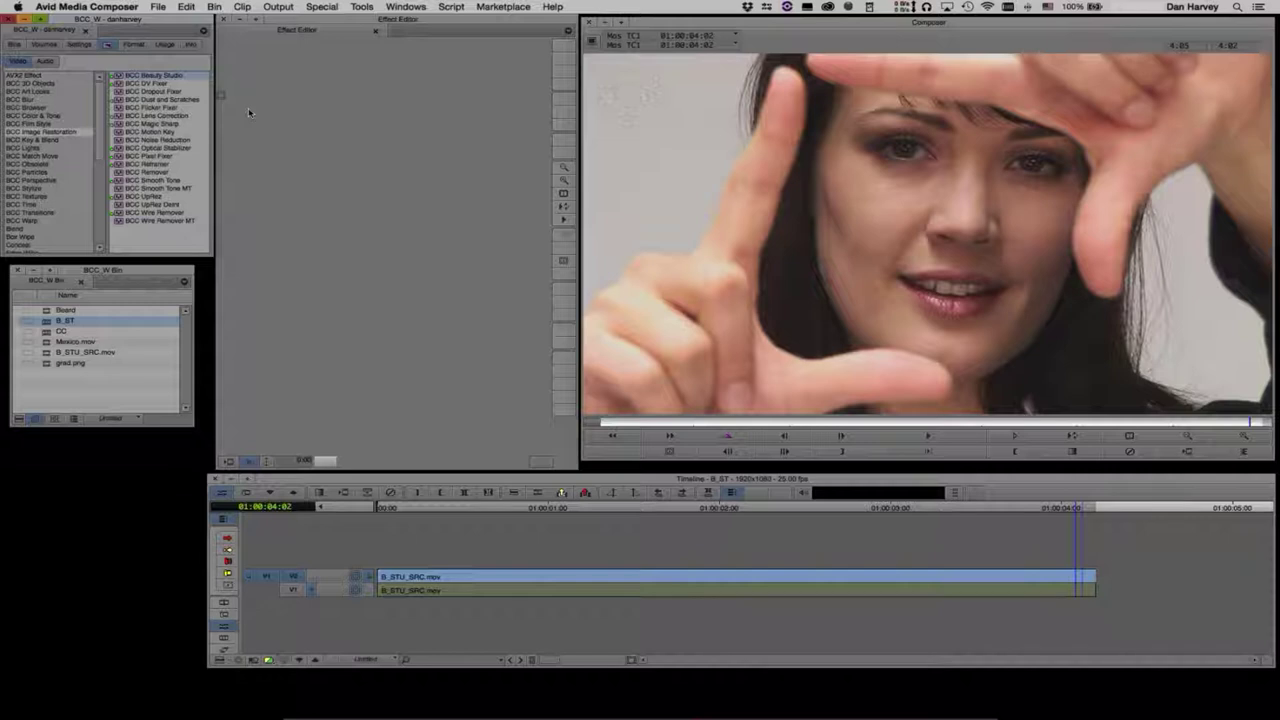
left_click(705, 577)
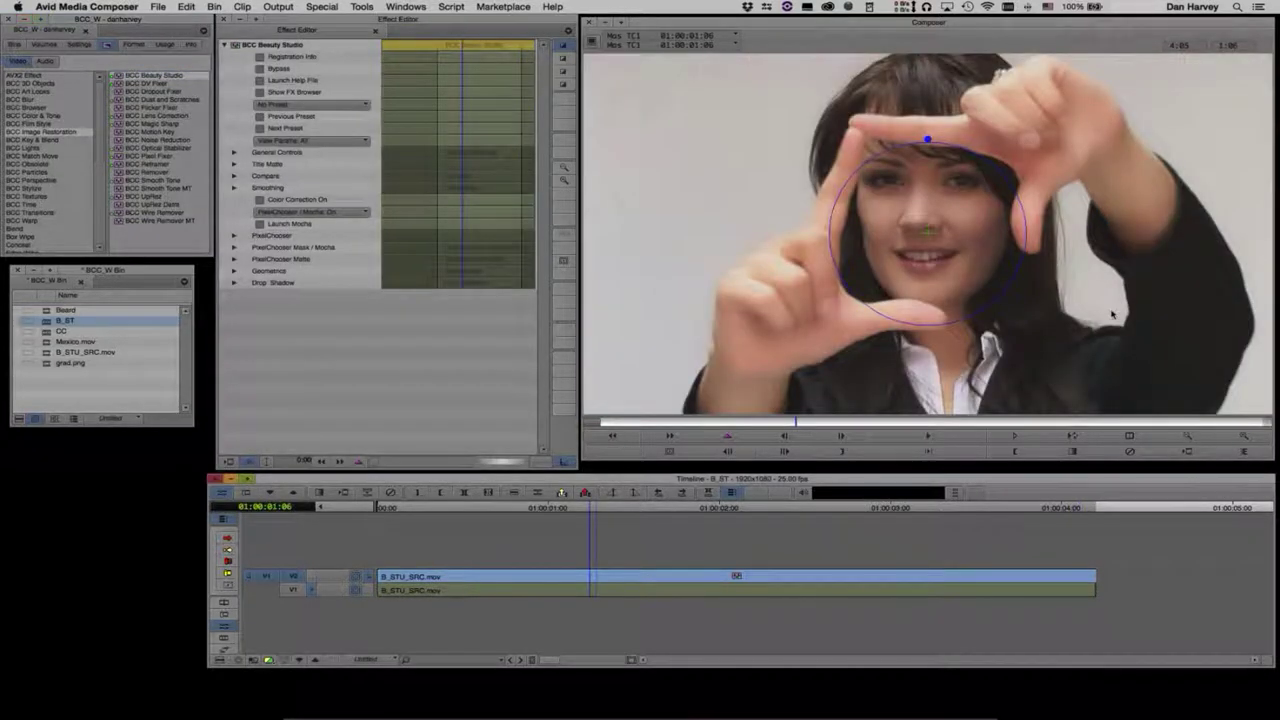
Step: Go to the clip's last frame and toggle Bypass to compare the face with and without Beauty Studio
left_click_drag(1141, 424, 1272, 420)
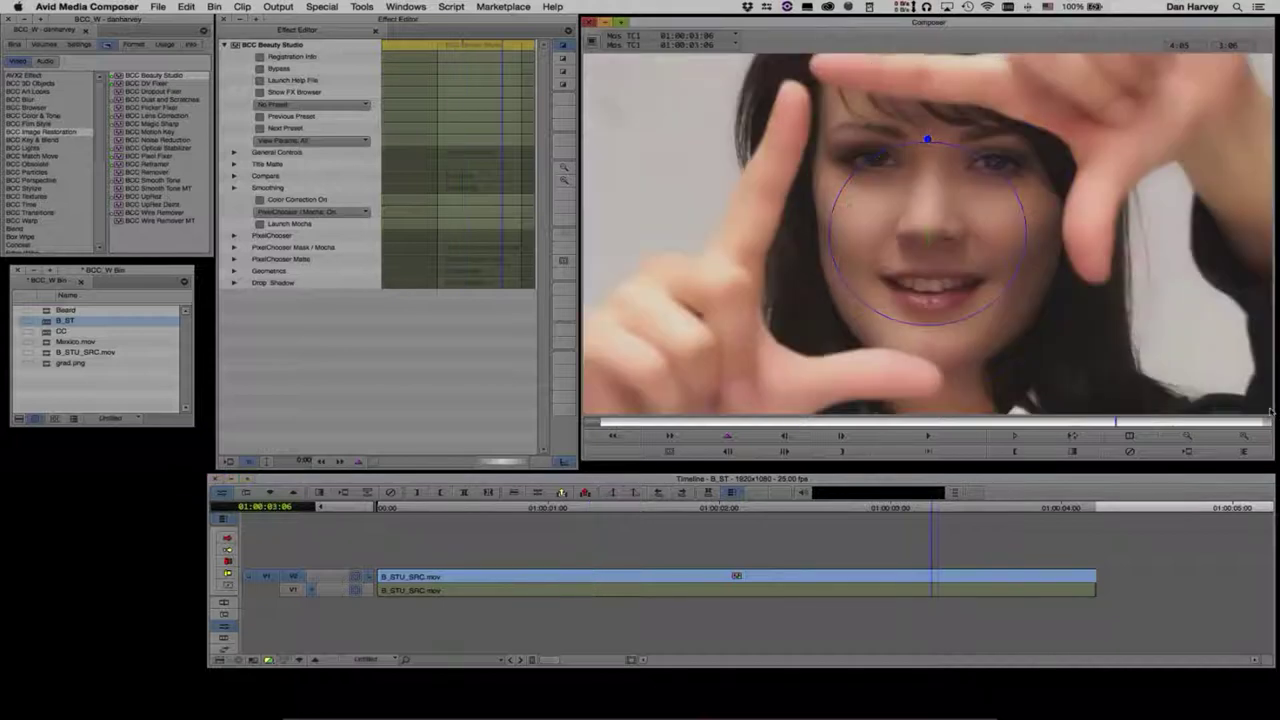
left_click(259, 69)
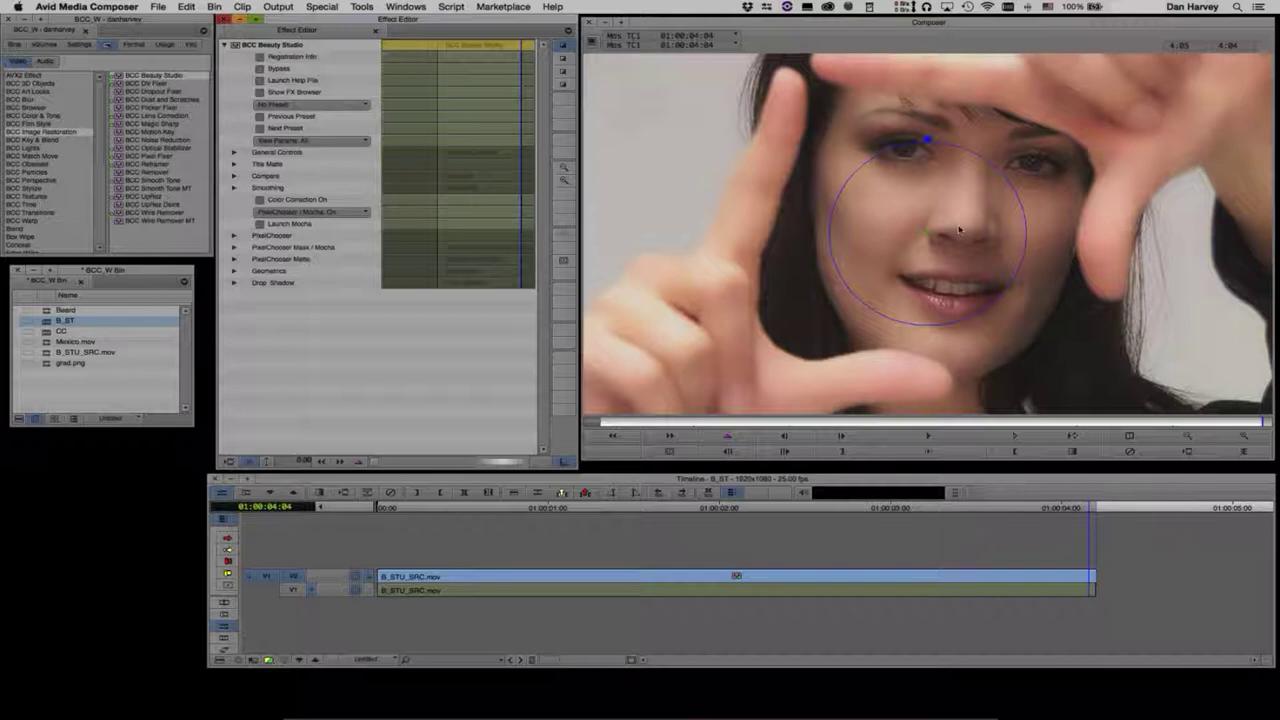
left_click(259, 69)
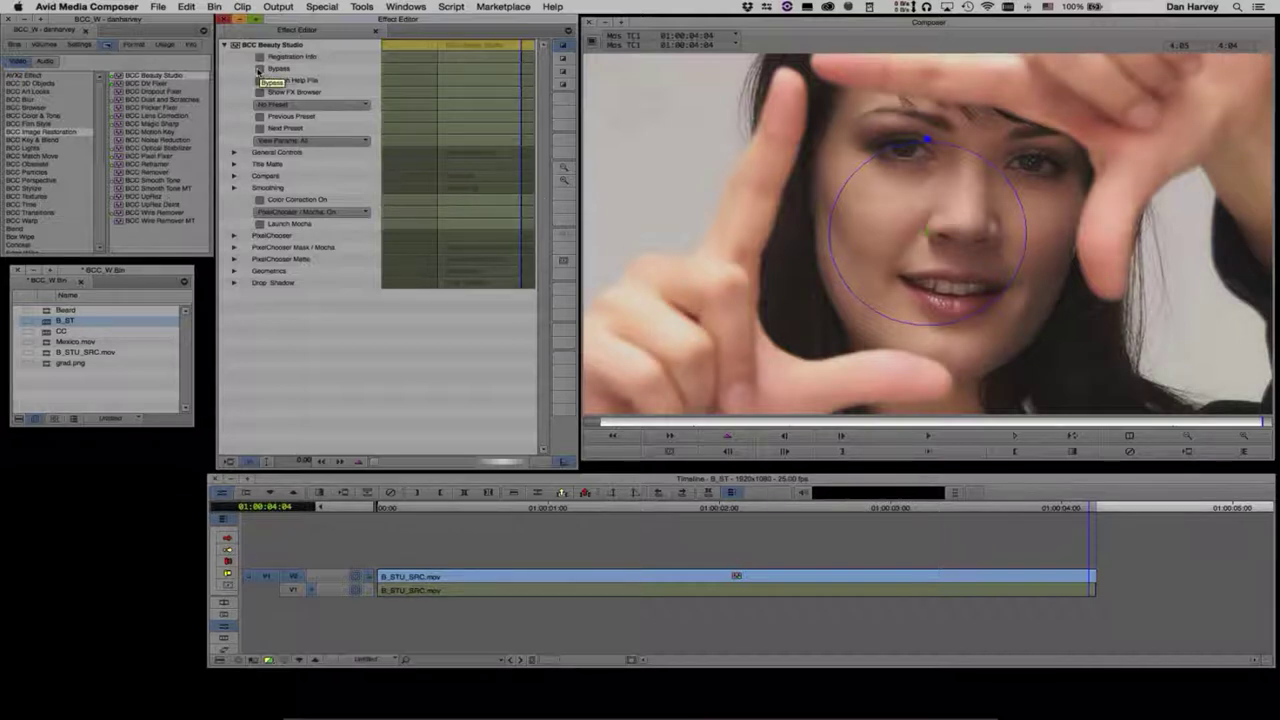
left_click(259, 69)
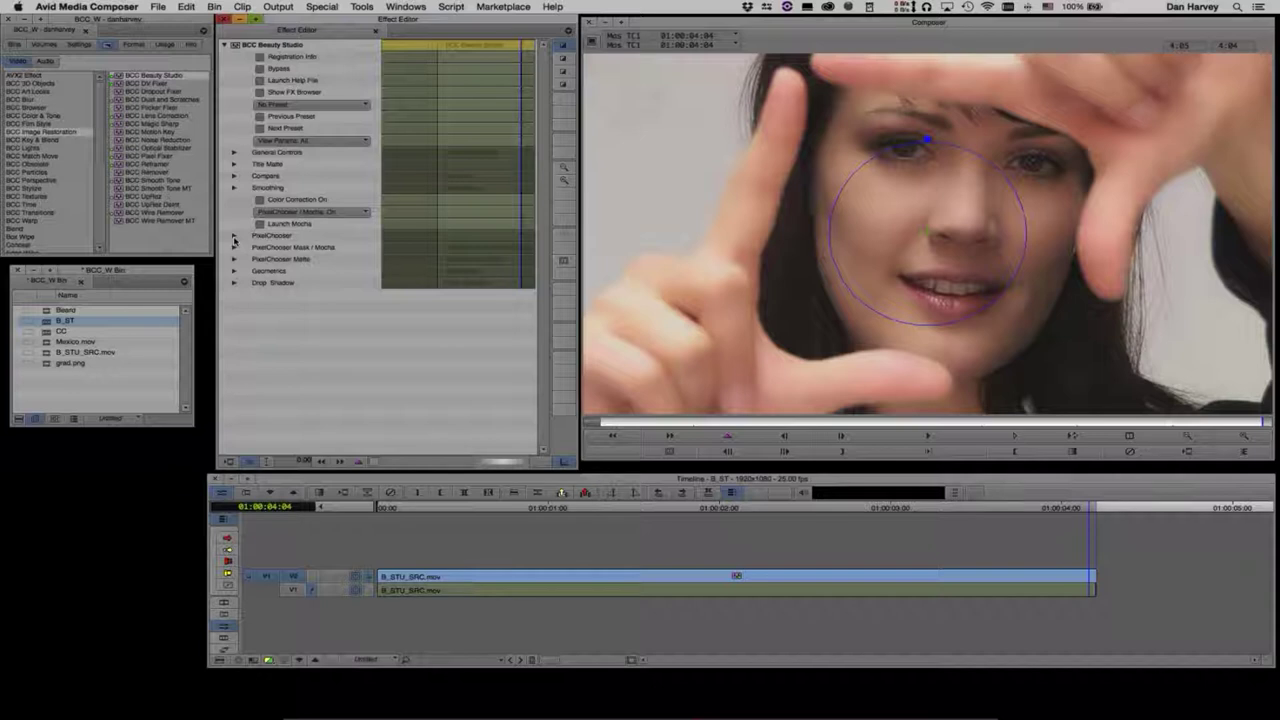
Step: Sample skin tones from the woman's face for Color A and Color B of the PixelChooser Matte
left_click(234, 236)
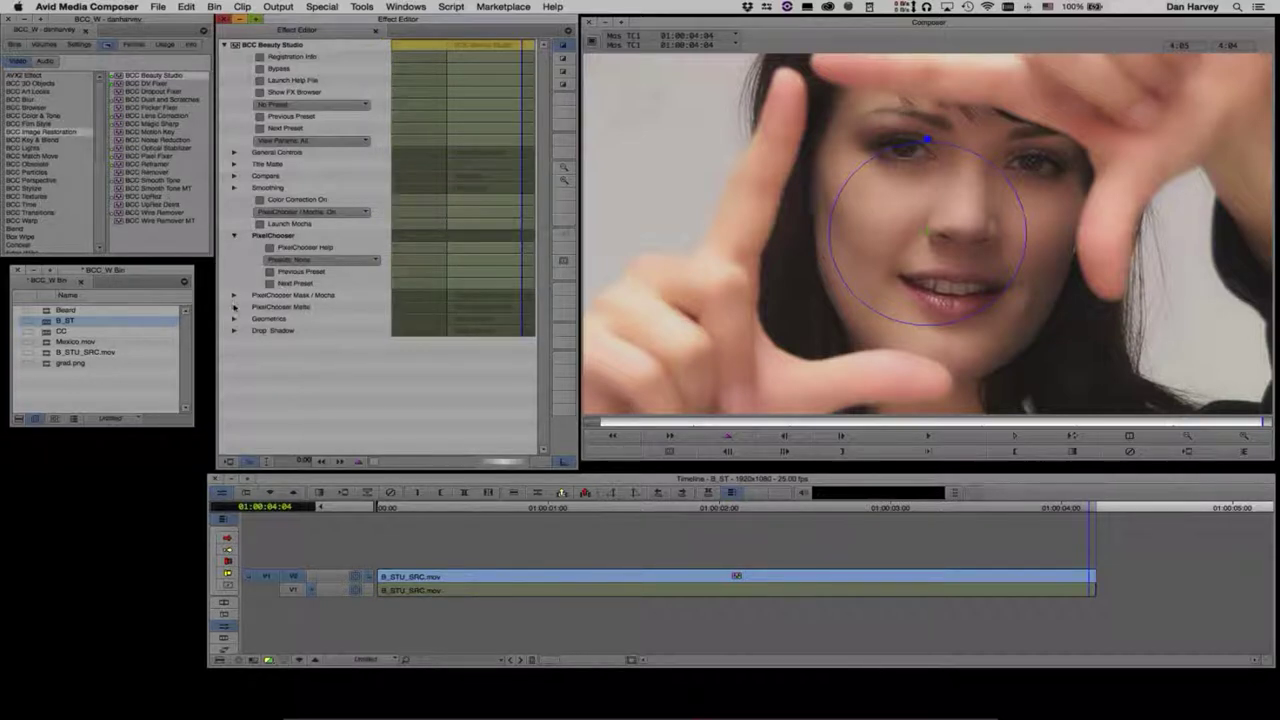
left_click(234, 307)
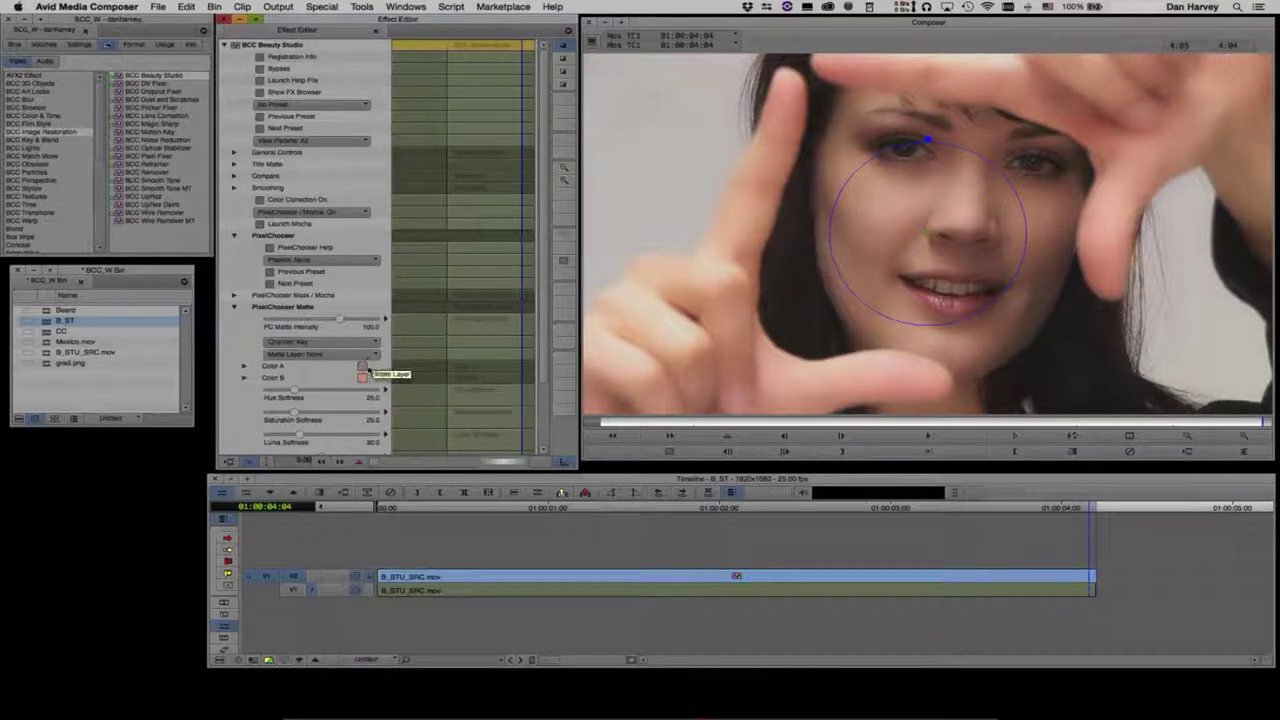
left_click(866, 171)
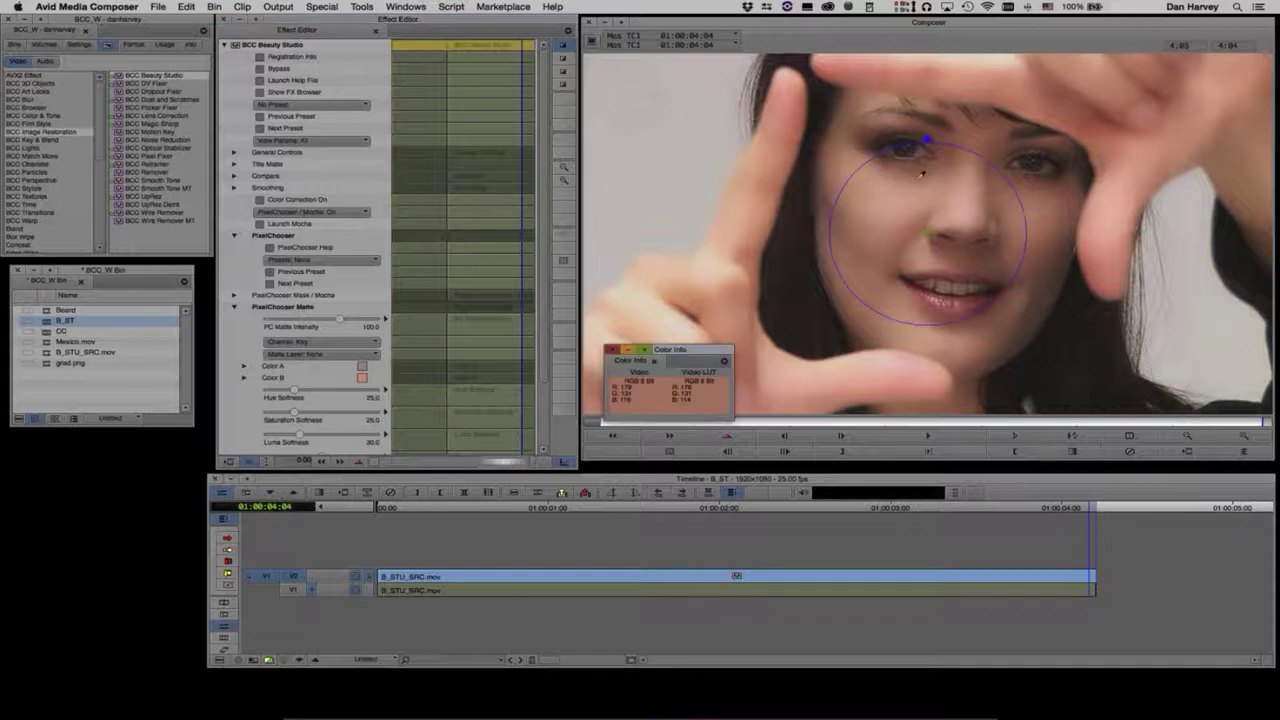
left_click_drag(363, 377, 951, 215)
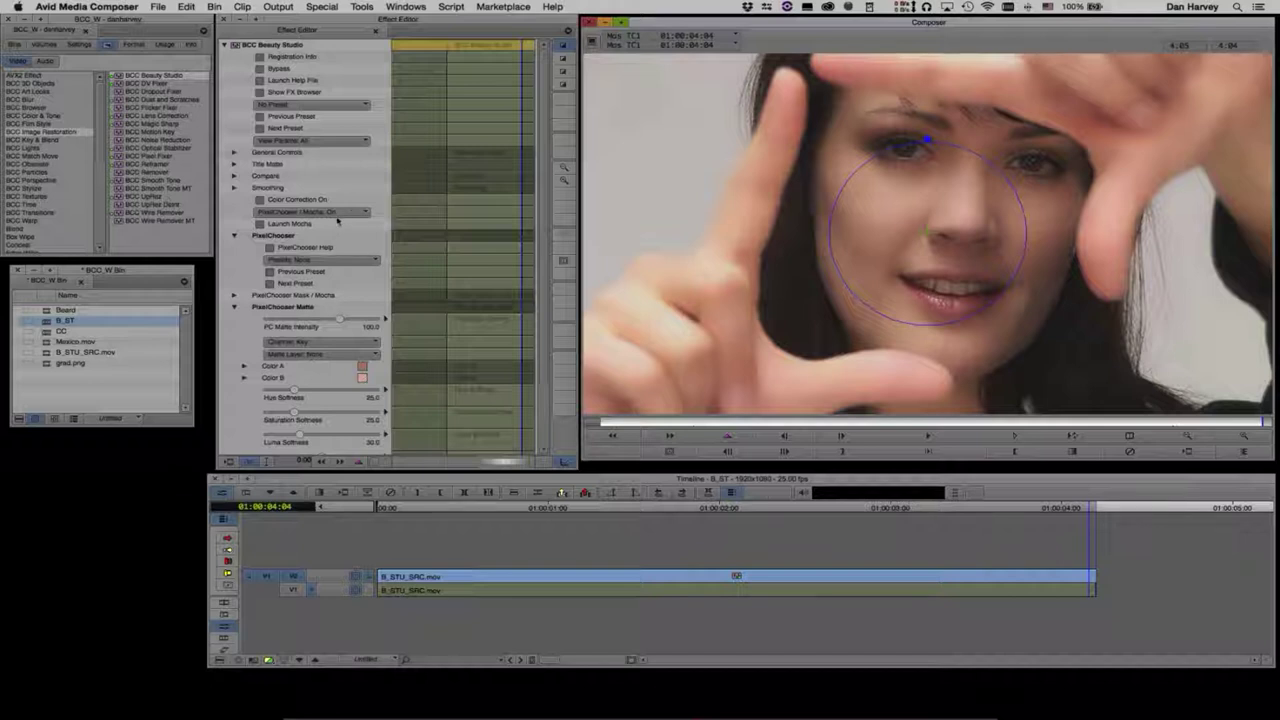
Step: Show the chosen pixels and set the matte's Hue Softness to 23.1, Saturation Softness to 7.5 and Luma Softness to 28.8
left_click(338, 213)
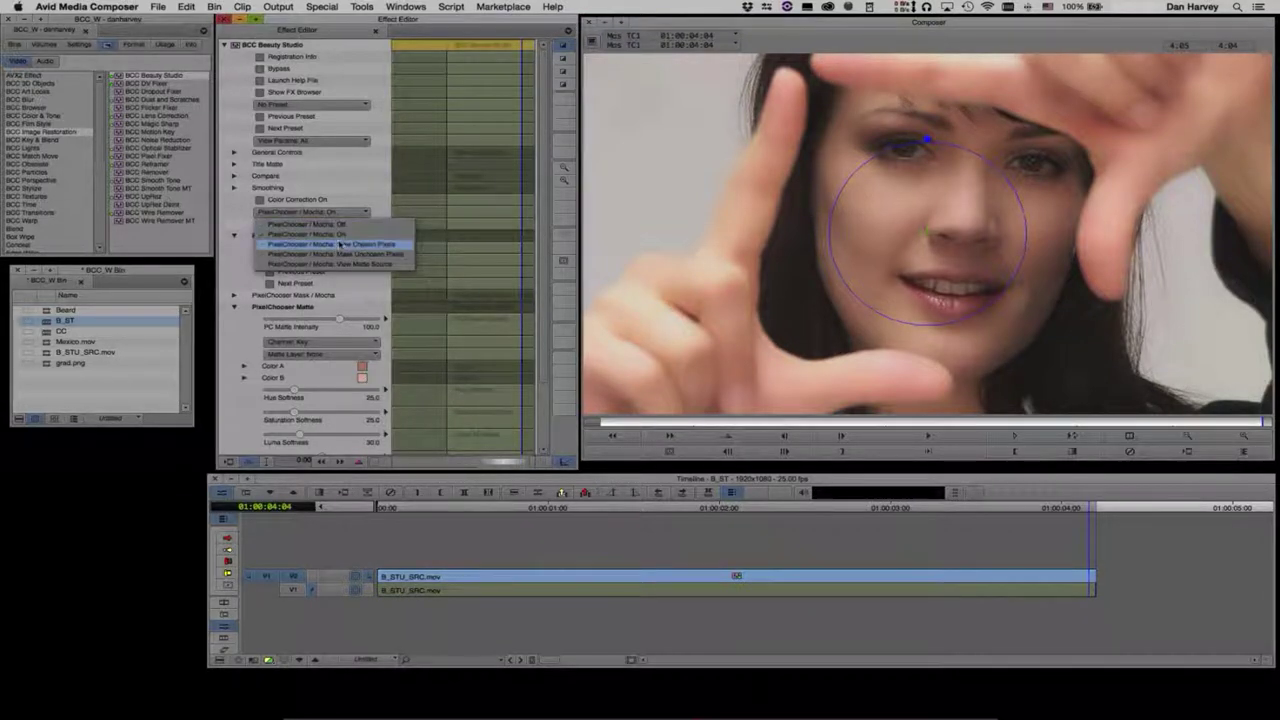
left_click(340, 244)
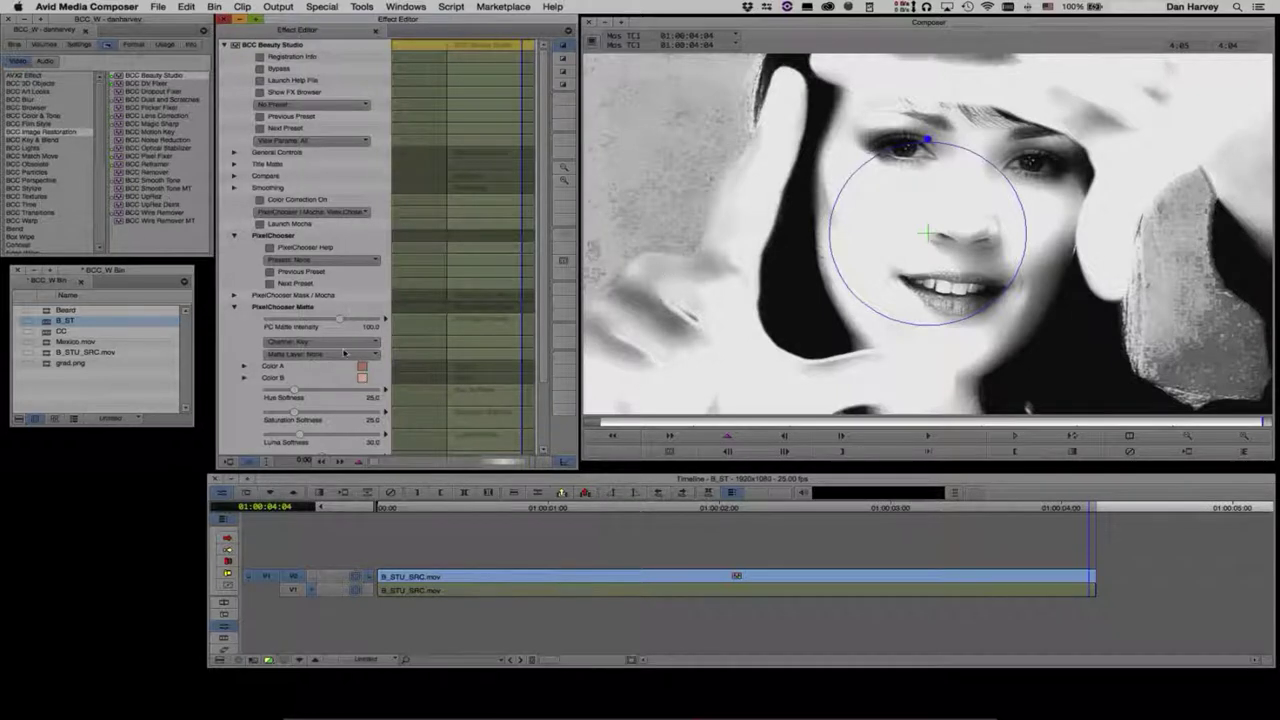
left_click_drag(543, 252, 544, 258)
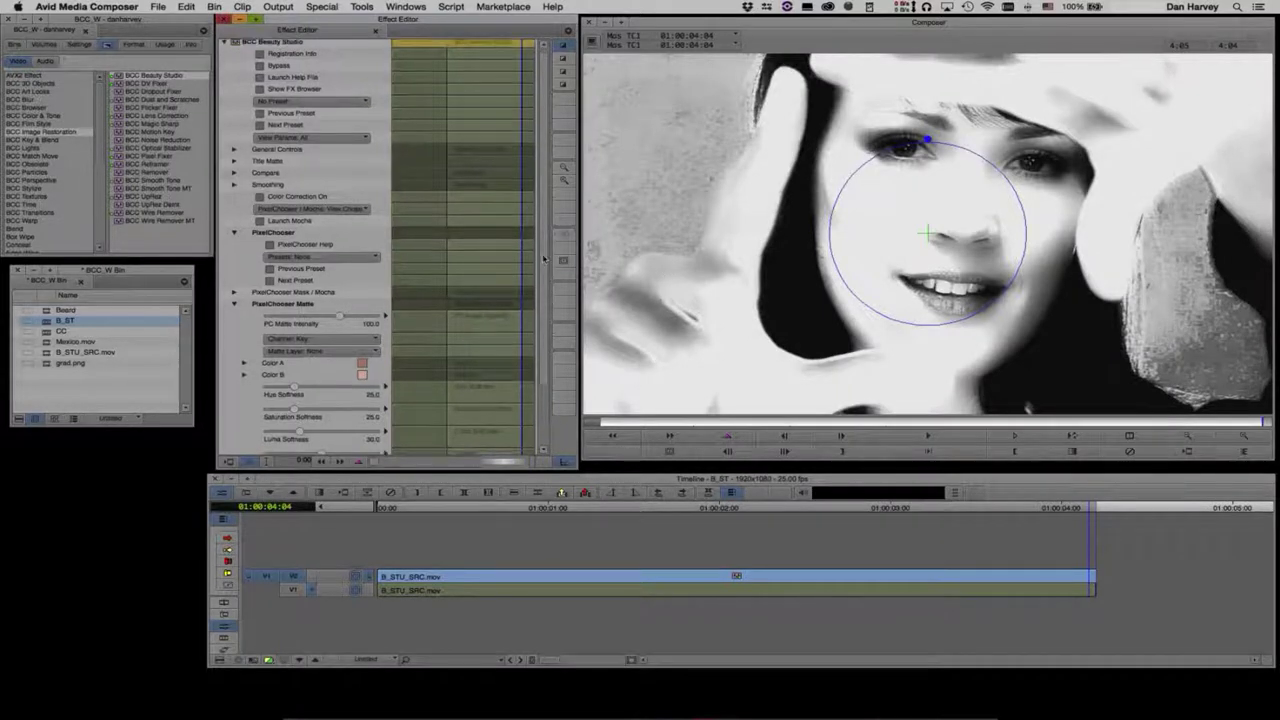
scroll(544, 258, "down", 3)
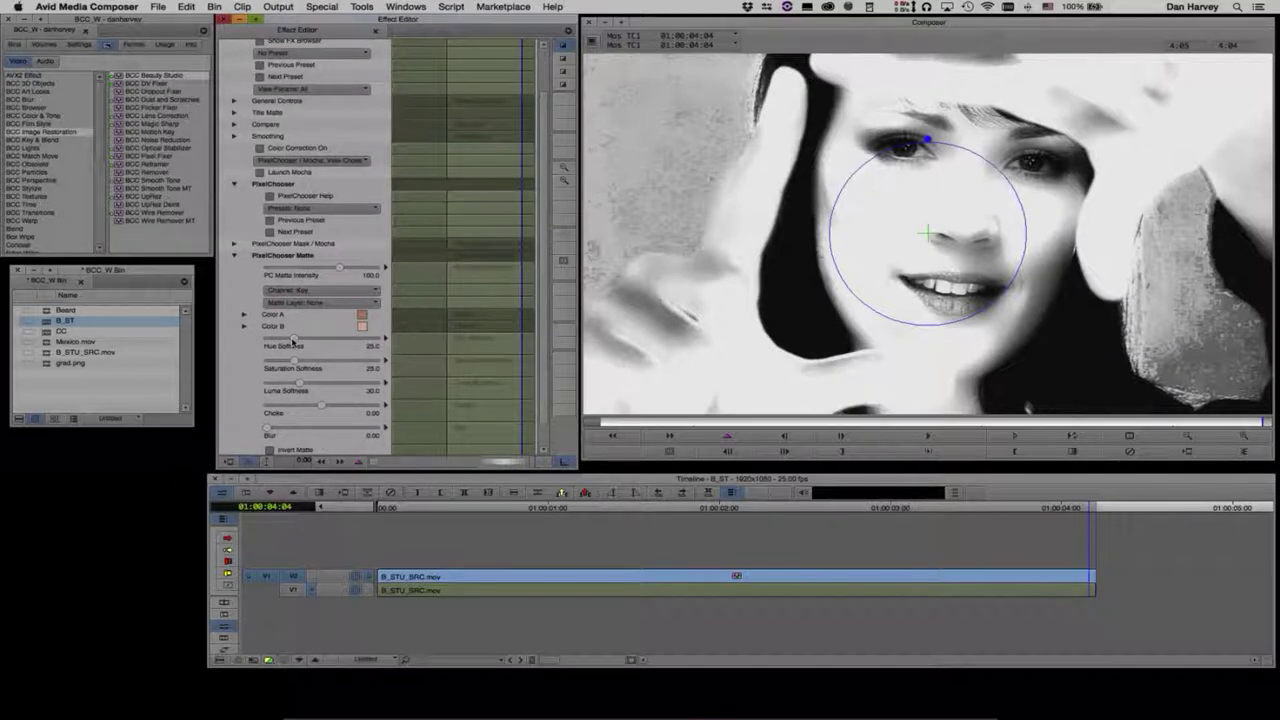
left_click_drag(312, 342, 298, 379)
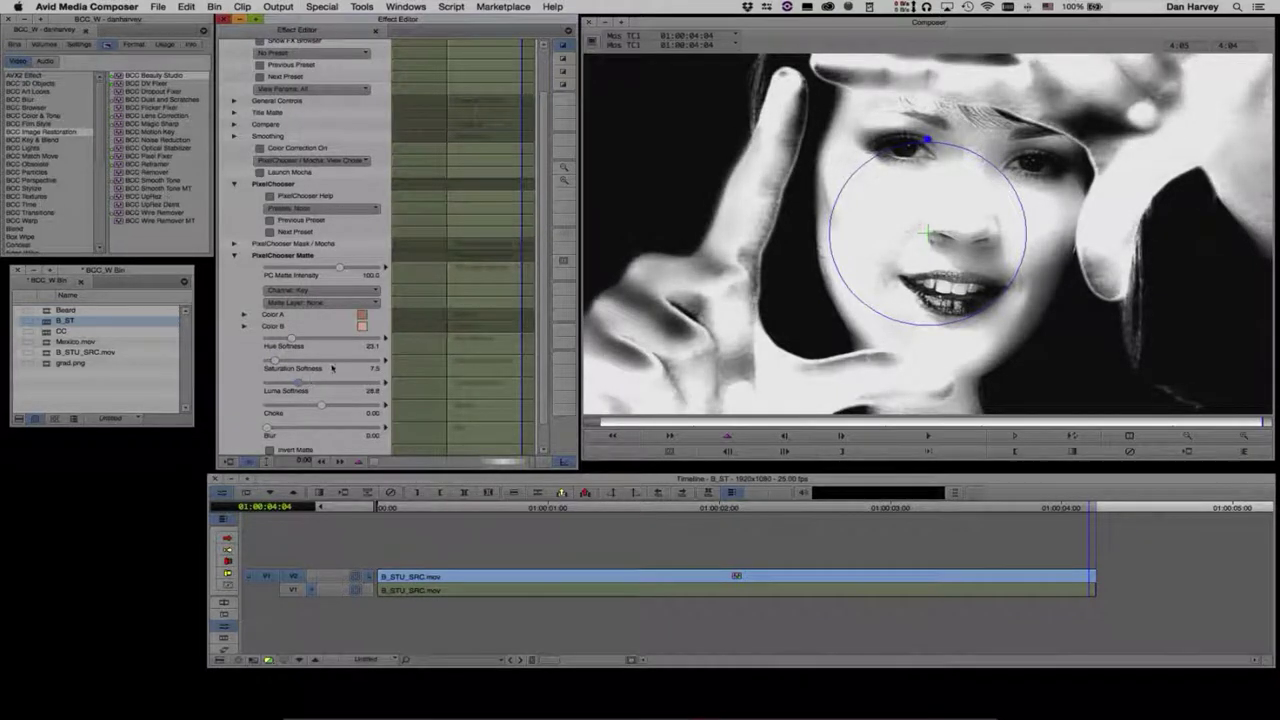
left_click(912, 148)
left_click(1068, 228)
left_click(957, 275)
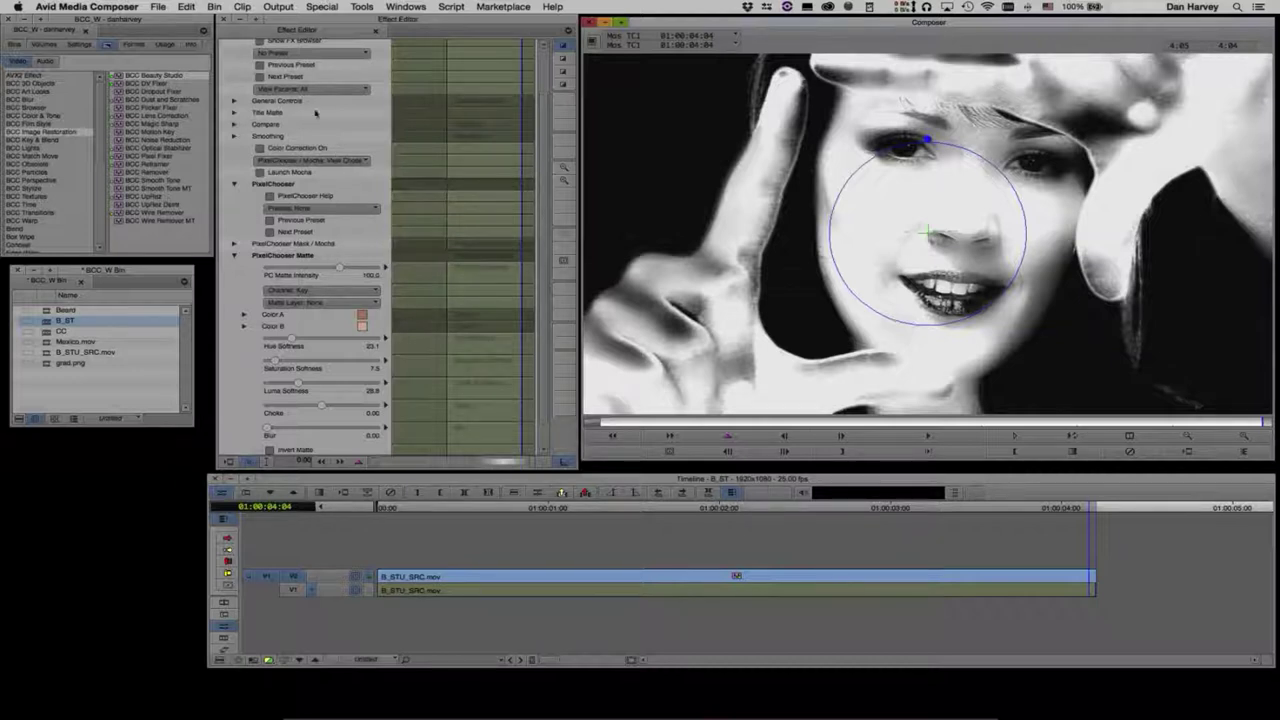
Step: Launch Mocha from the Beauty Studio effect and go to the clip's last frame, 104
left_click(260, 173)
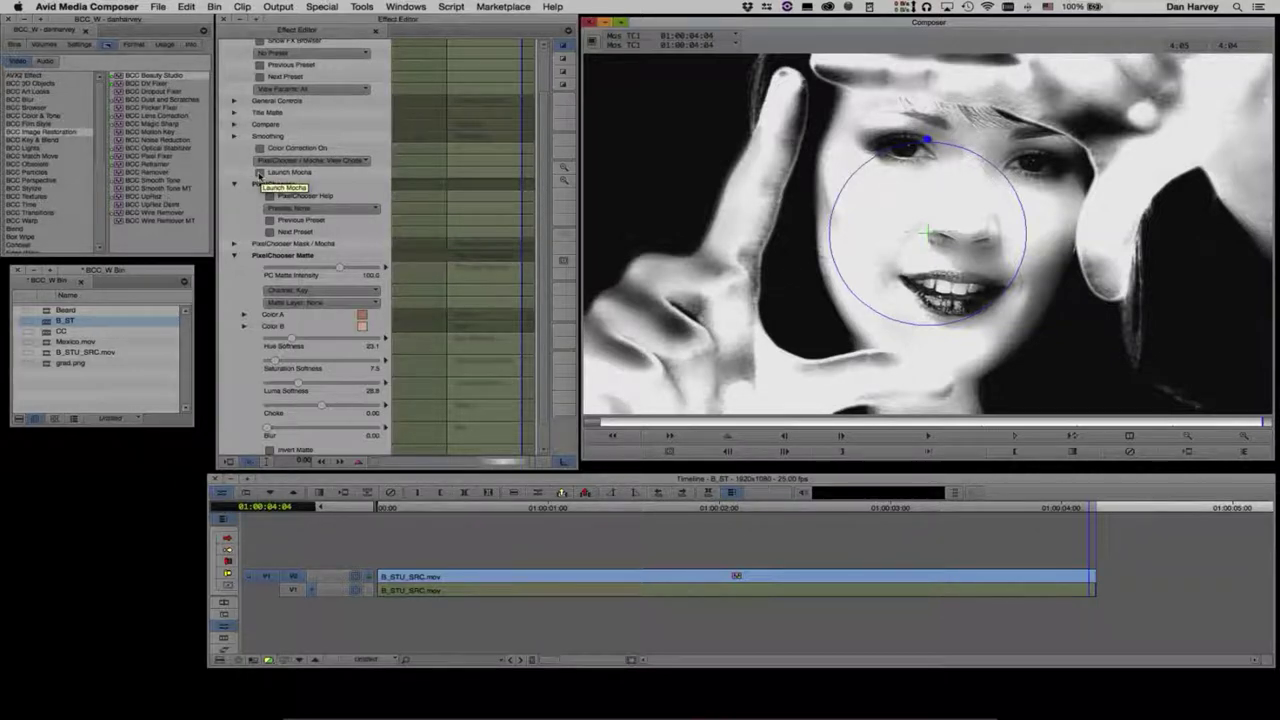
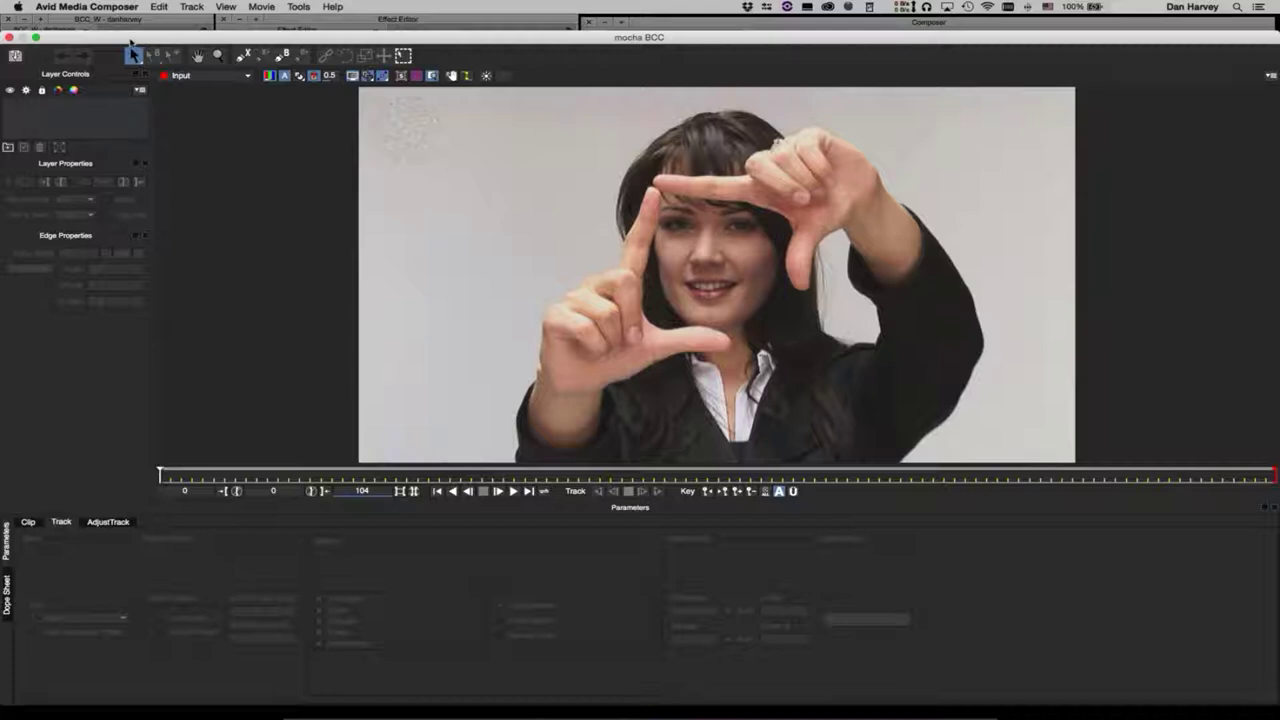
left_click_drag(130, 42, 190, 29)
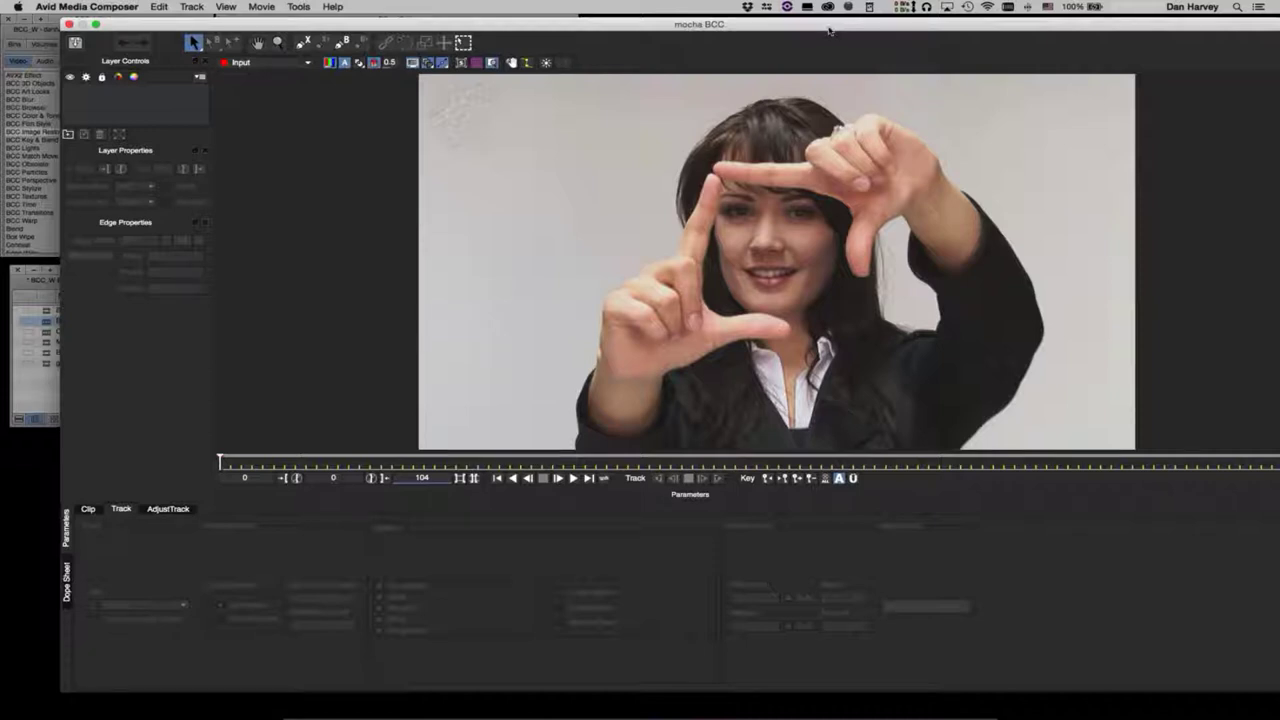
left_click_drag(829, 31, 753, 20)
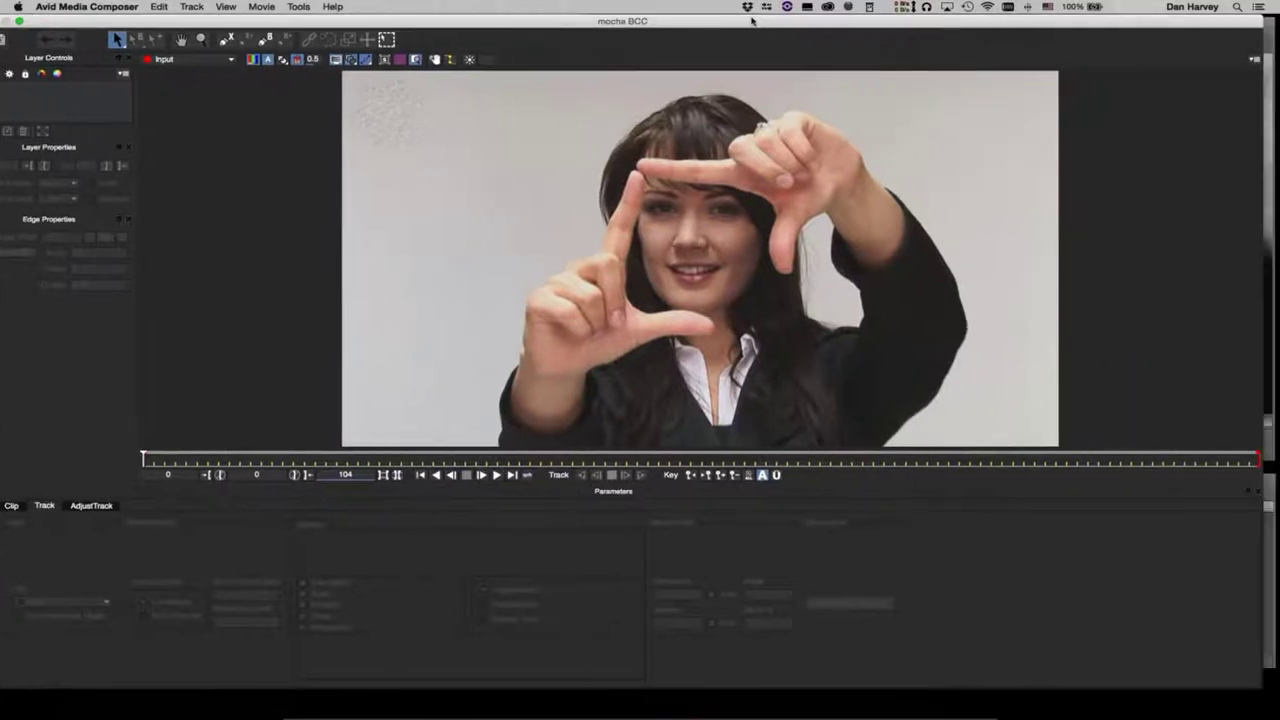
left_click(513, 476)
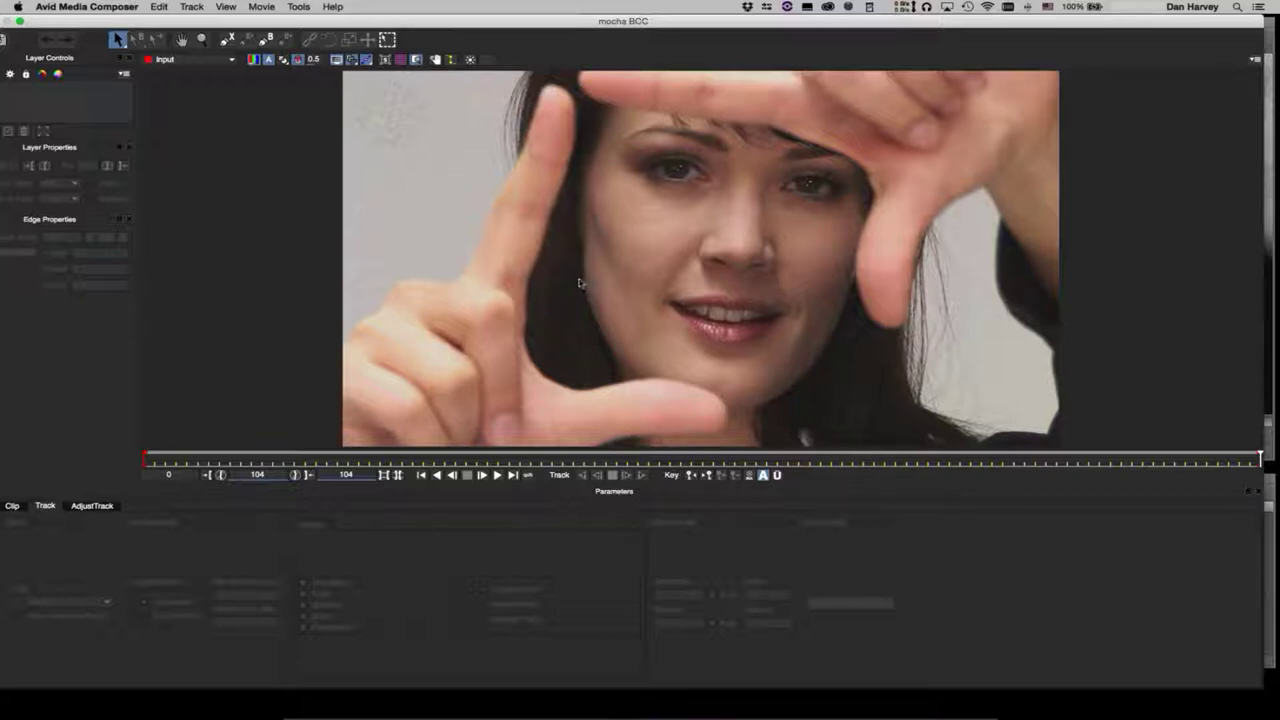
Step: Draw a closed Bezier spline around the woman's face, from the forehead along the cheeks and under the chin
left_click(268, 40)
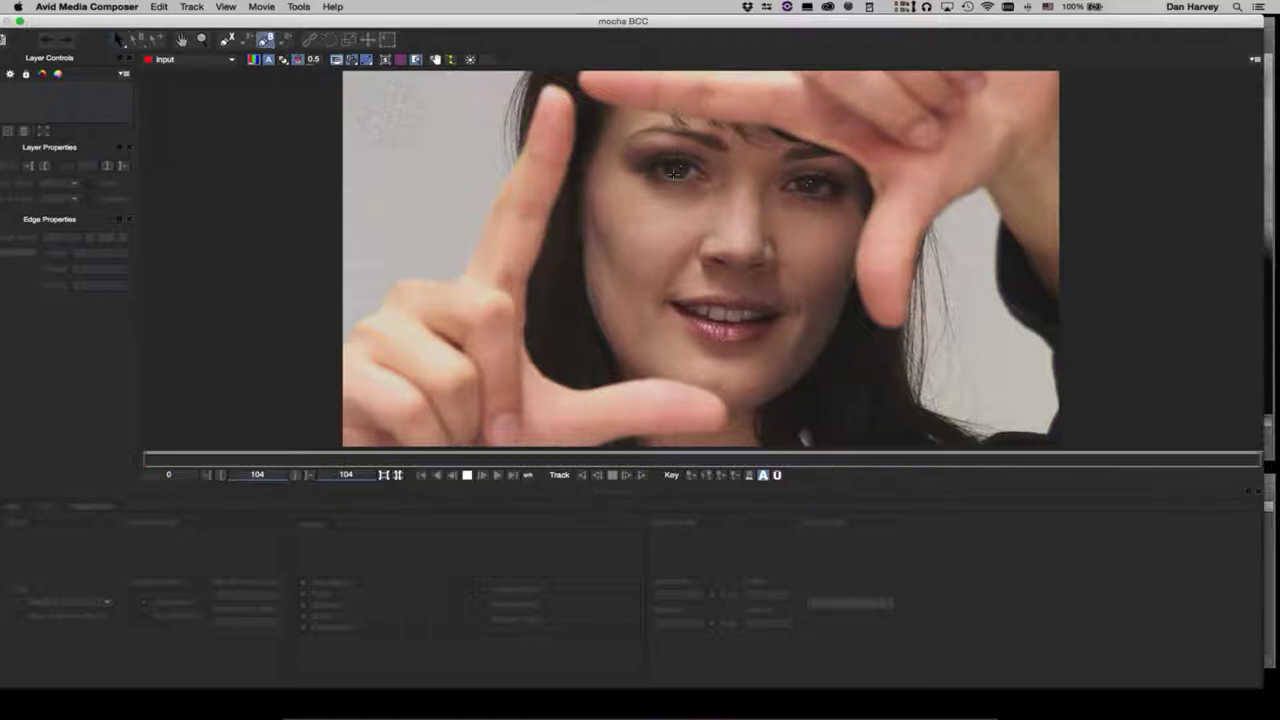
left_click(613, 116)
left_click(595, 214)
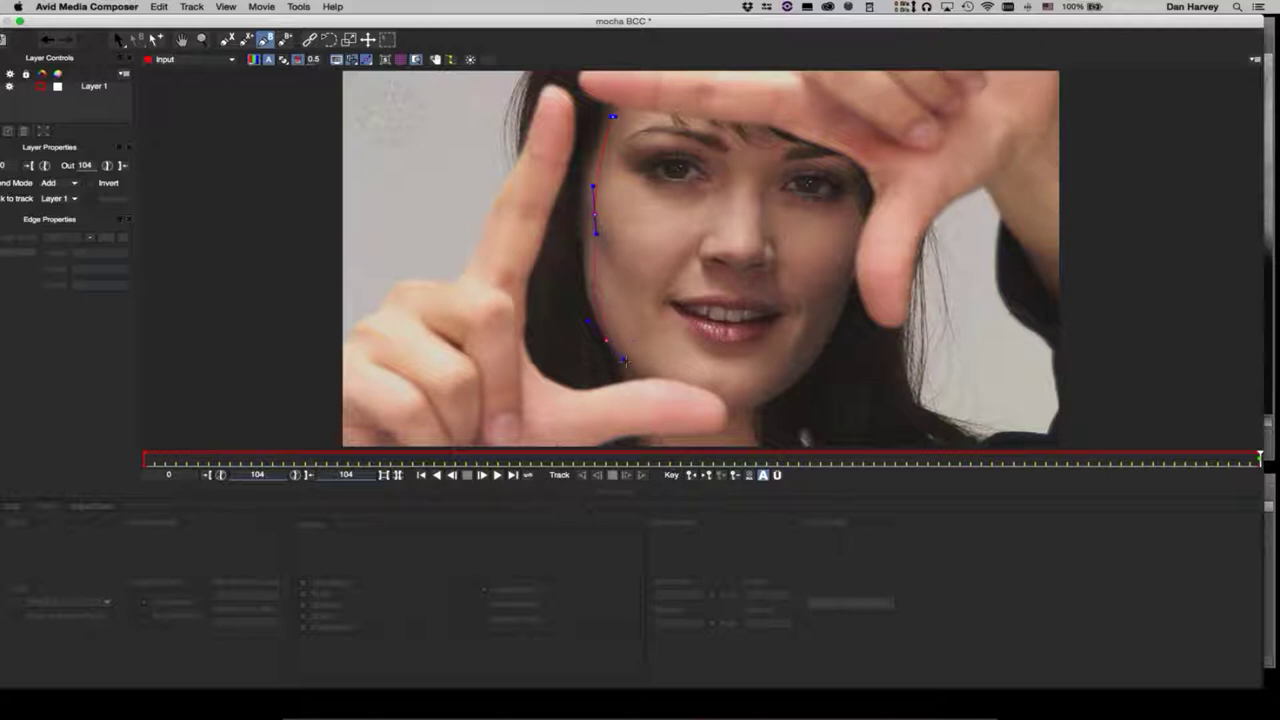
left_click_drag(719, 389, 748, 389)
left_click(736, 135)
left_click(617, 116)
Step: Refine the face spline beside the eye near the thumb and lower its bottom point below the chin
left_click_drag(842, 171, 835, 149)
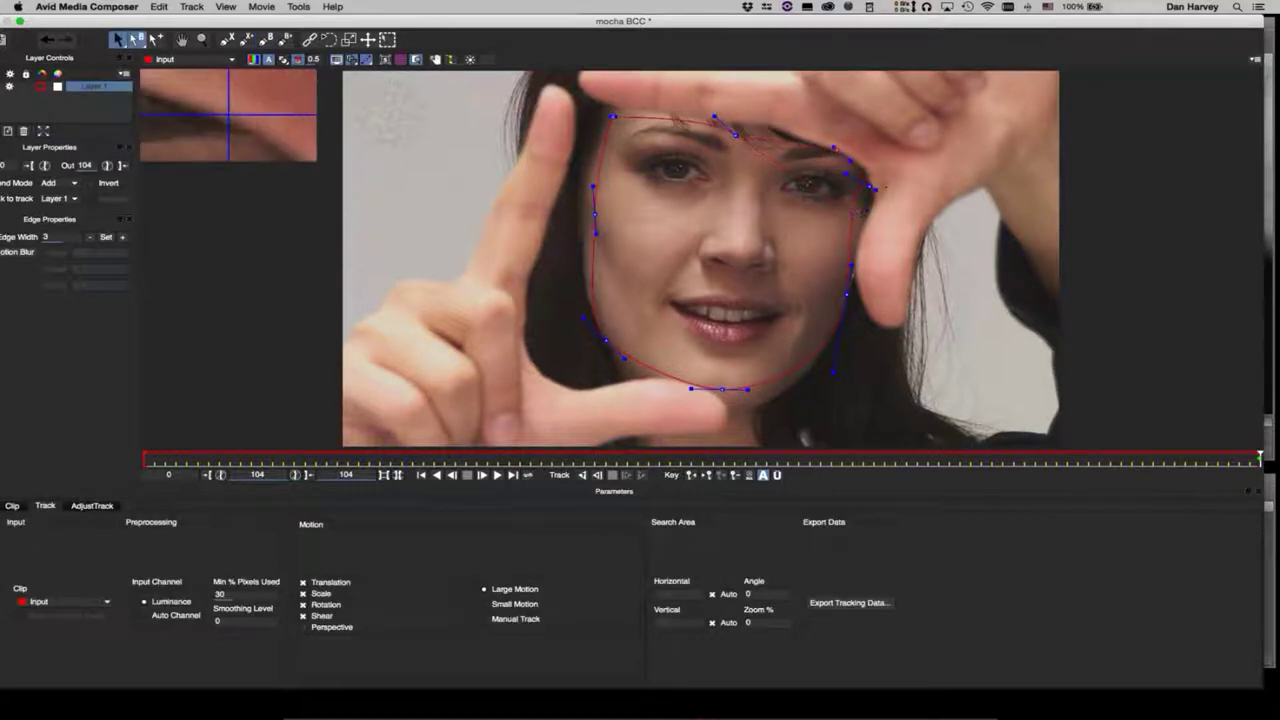
mouse_move(863, 203)
left_mouse_down()
mouse_move(849, 205)
mouse_move(855, 226)
left_mouse_up()
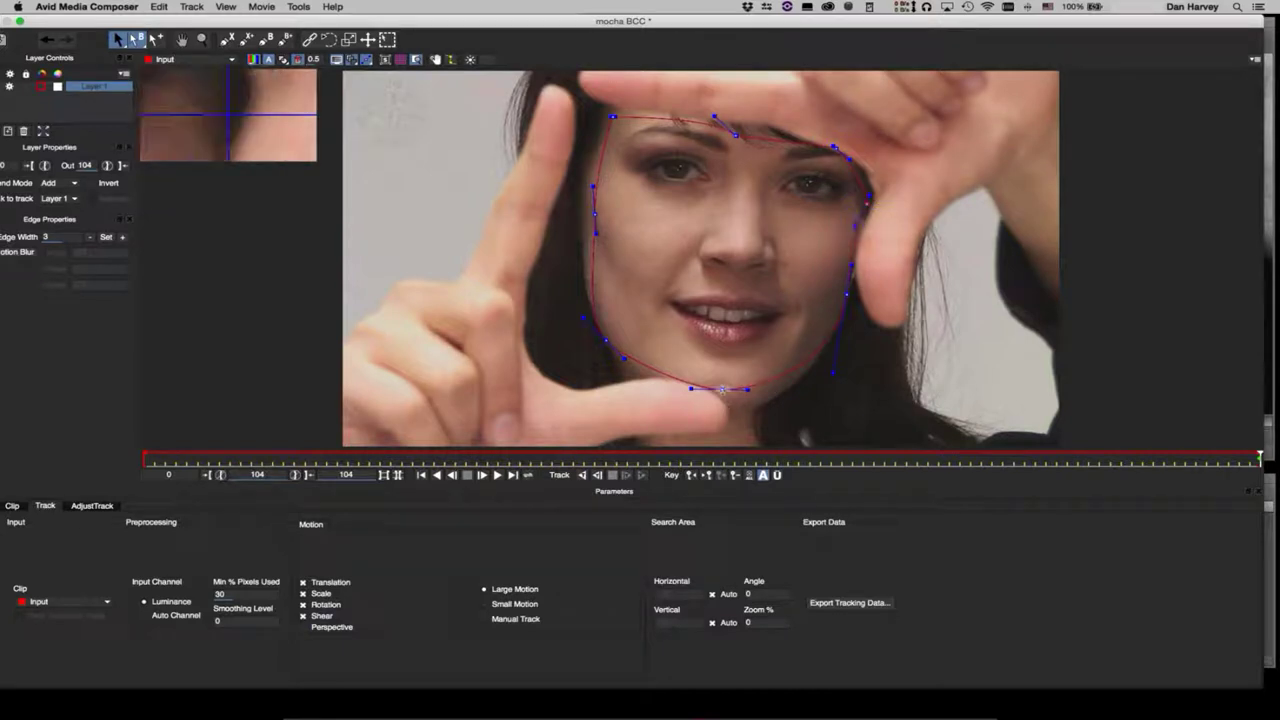
left_click_drag(722, 389, 722, 408)
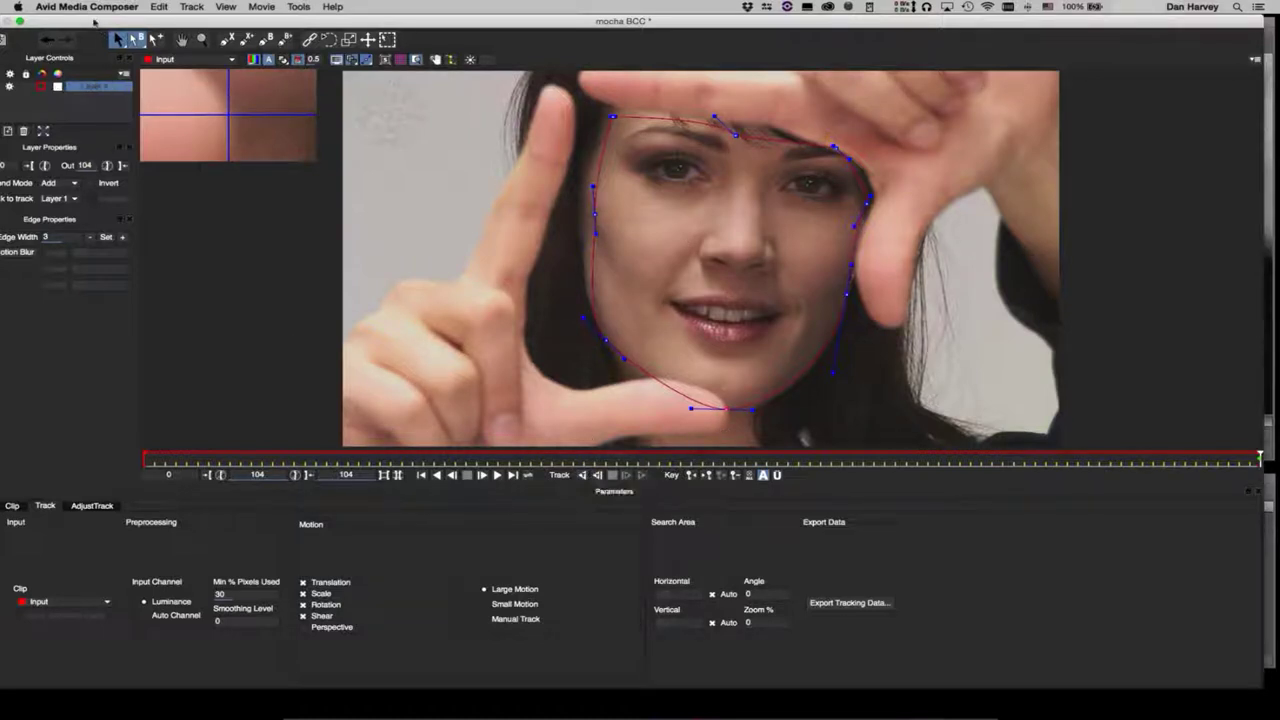
Step: Track the face spline backwards from the last frame and stop the tracking at frame 81
left_click_drag(95, 20, 161, 22)
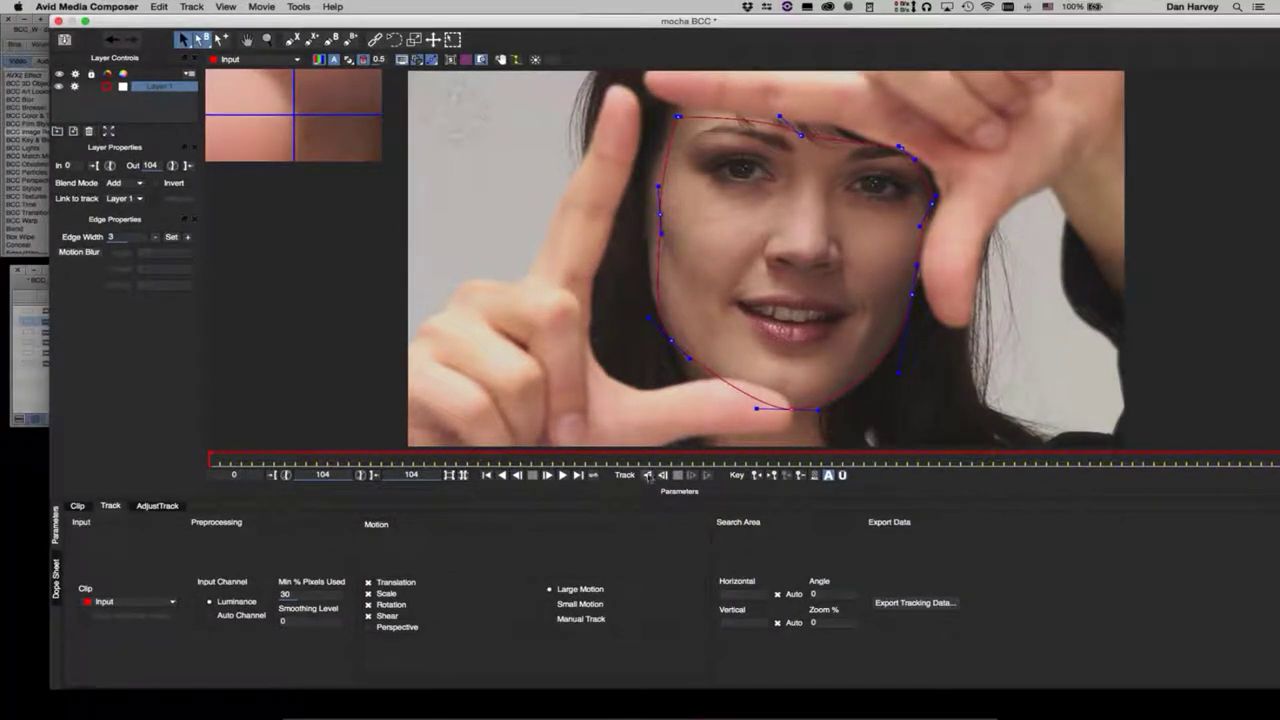
left_click(648, 476)
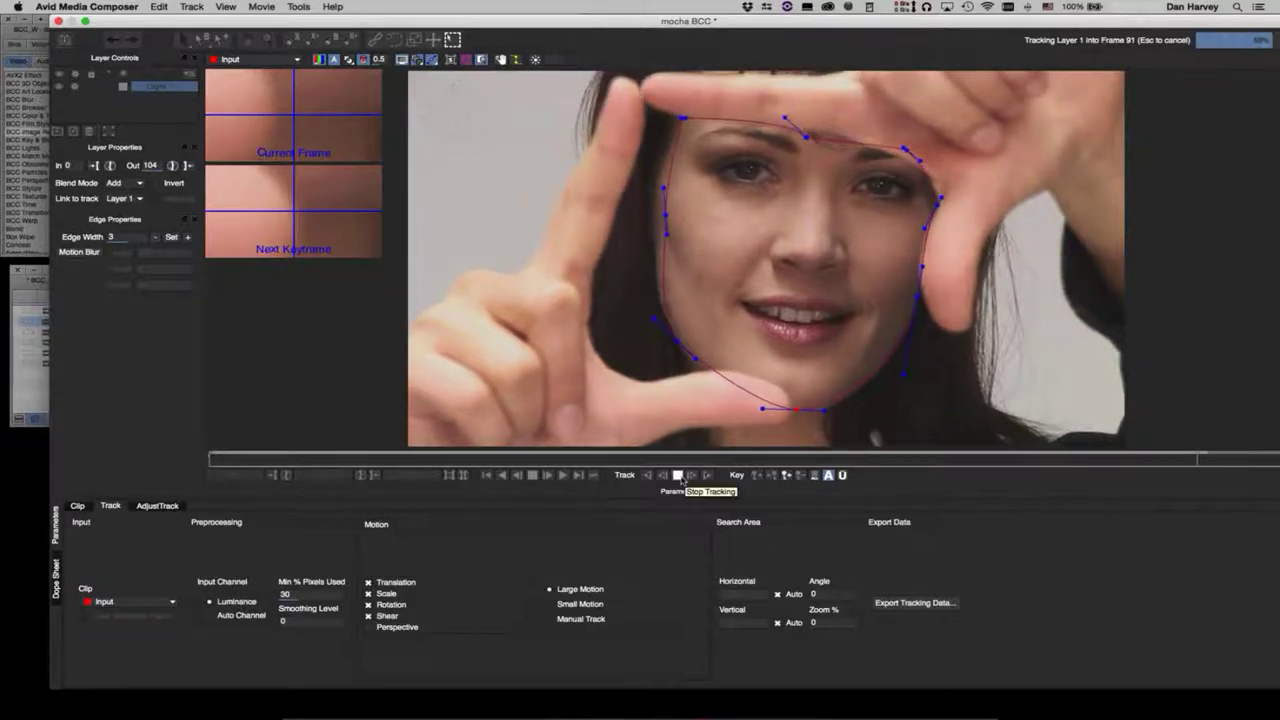
key("Escape")
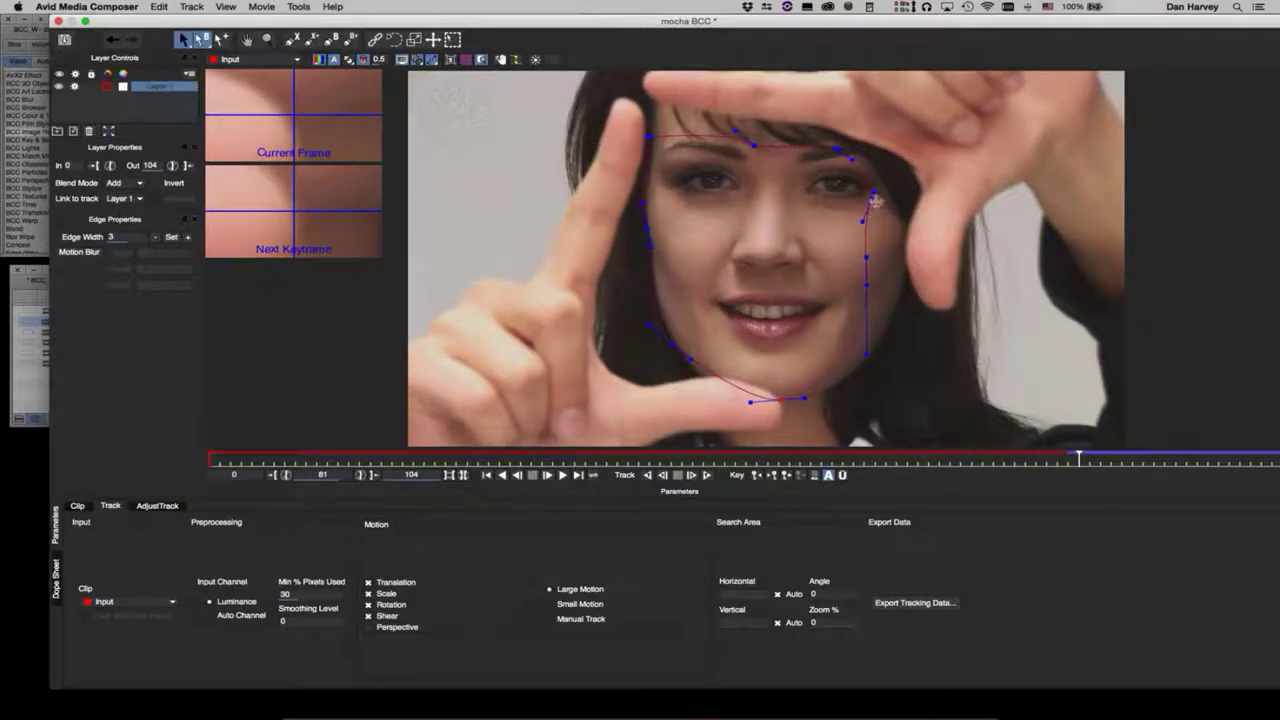
Step: At frame 81, realign the face spline's points with the cheek and temple near the thumb and with the hairline
left_click_drag(876, 201, 898, 199)
left_click_drag(869, 291, 904, 284)
left_click_drag(884, 222, 894, 192)
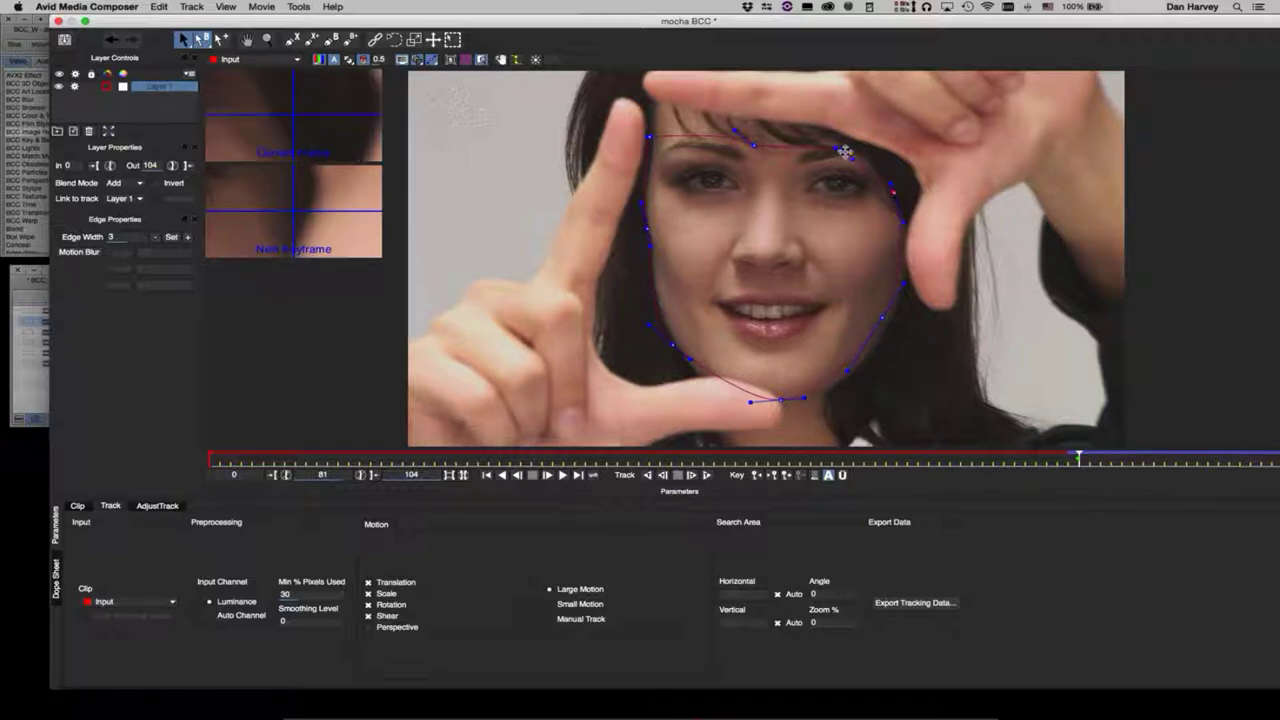
left_click_drag(842, 152, 850, 151)
mouse_move(755, 146)
left_mouse_down()
mouse_move(760, 132)
mouse_move(736, 130)
left_mouse_up()
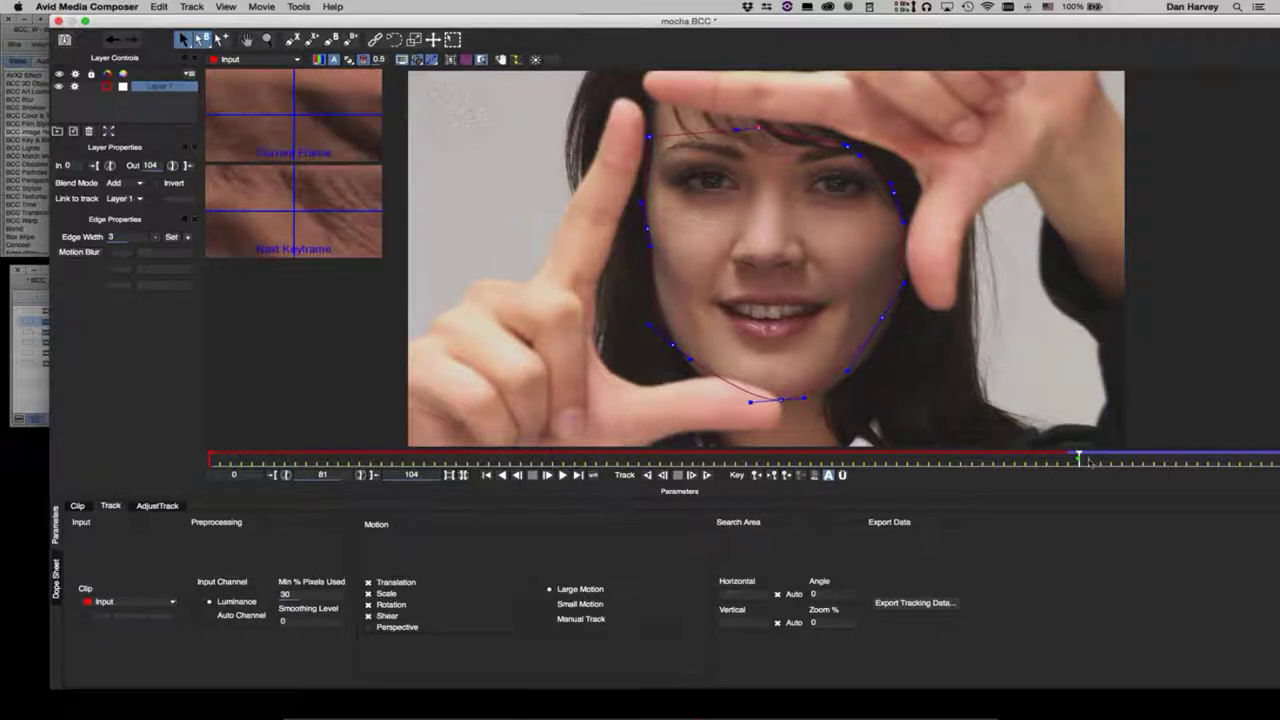
Step: Track the corrected face spline backwards to the clip's start and return to the last frame, 104
mouse_move(1089, 461)
left_mouse_down()
mouse_move(1167, 464)
mouse_move(1078, 462)
left_mouse_up()
left_click(647, 475)
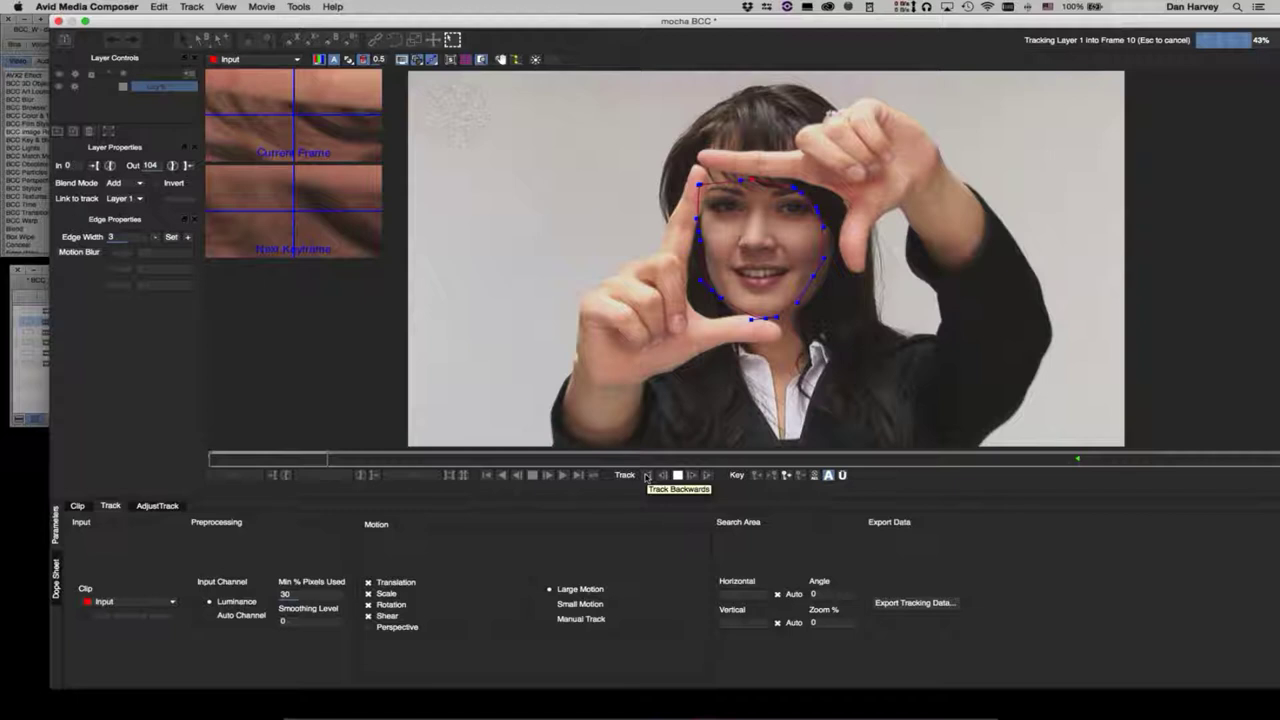
left_click(578, 475)
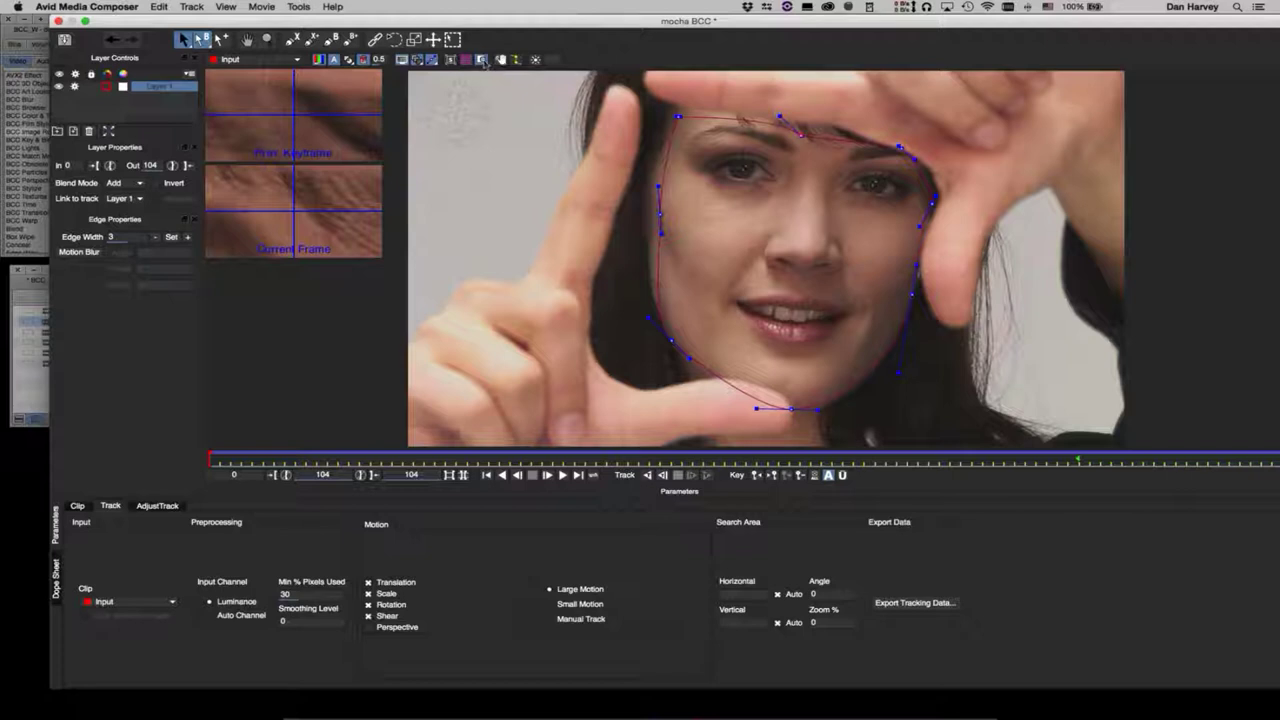
Step: Hide the zoom windows and add a closed Bezier spline to the layer around the eye near the raised index finger
left_click(483, 61)
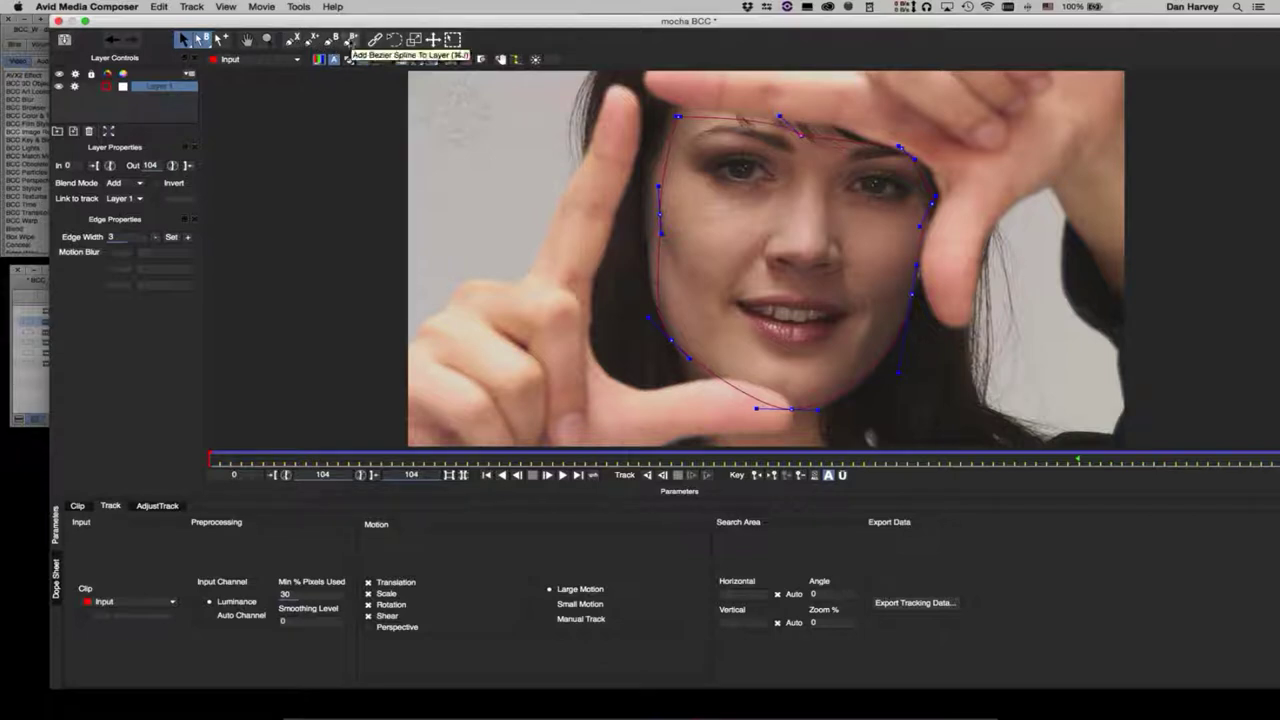
left_click(350, 39)
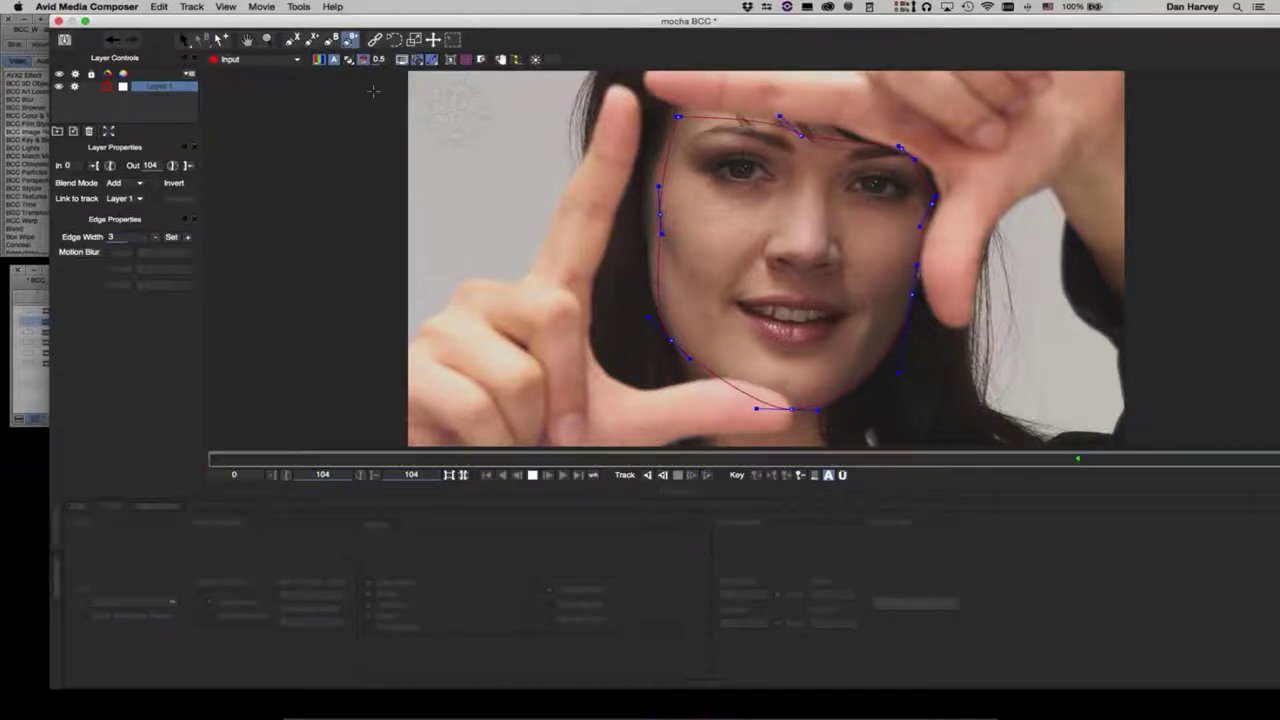
left_click(709, 168)
left_click(740, 157)
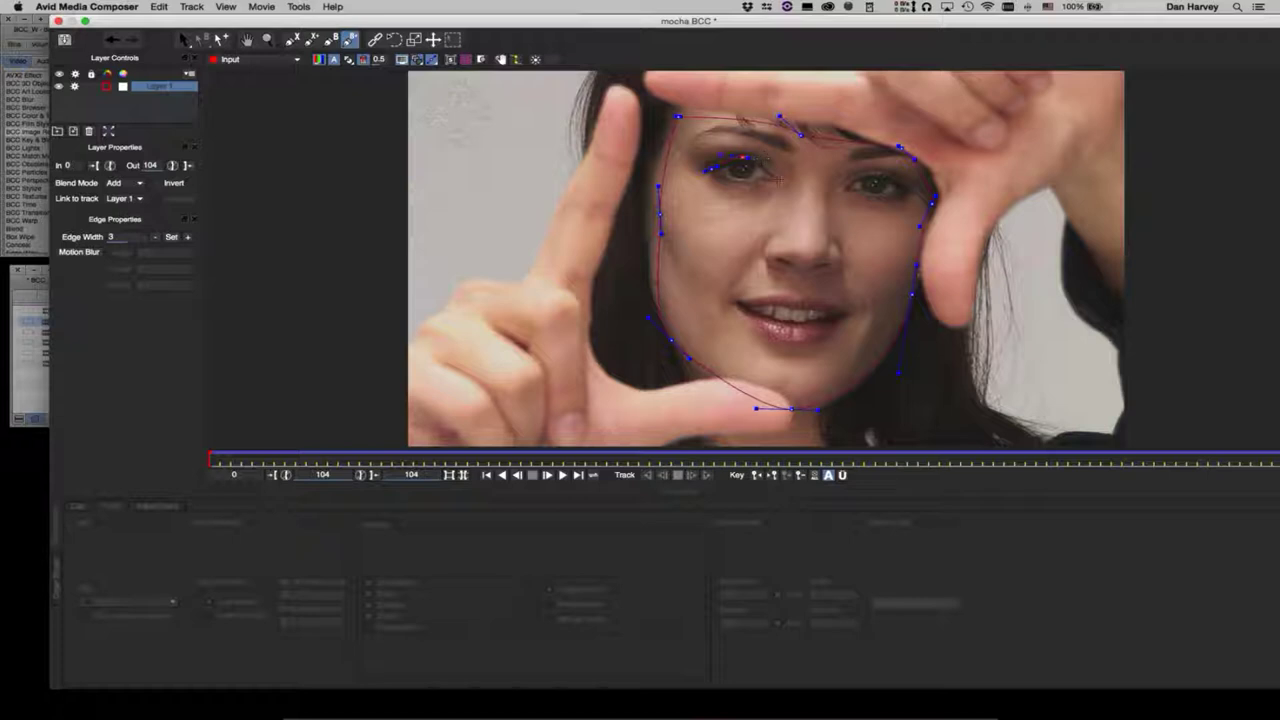
left_click(742, 181)
left_click(711, 169)
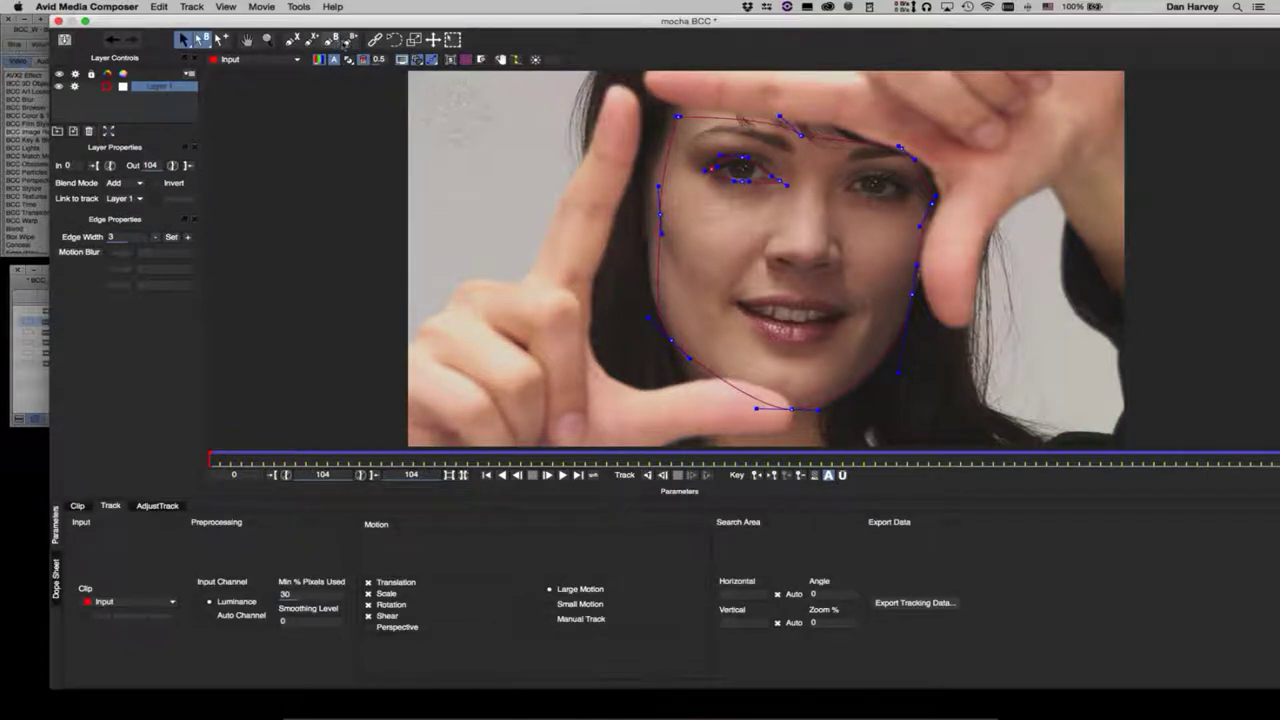
Step: Add a closed Bezier spline to the same layer around the eye near the thumb
left_click(350, 39)
left_click(848, 188)
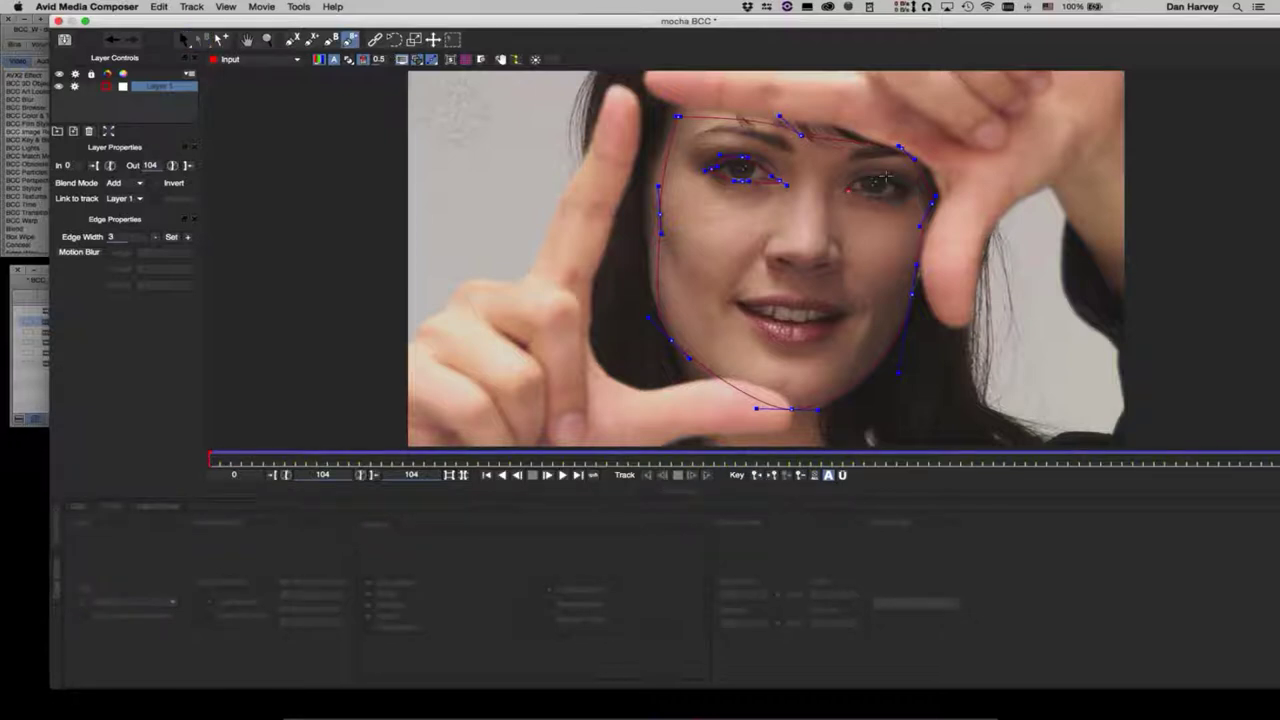
left_click(895, 194)
left_click(878, 196)
left_click(864, 194)
left_click(848, 190)
right_click(849, 190)
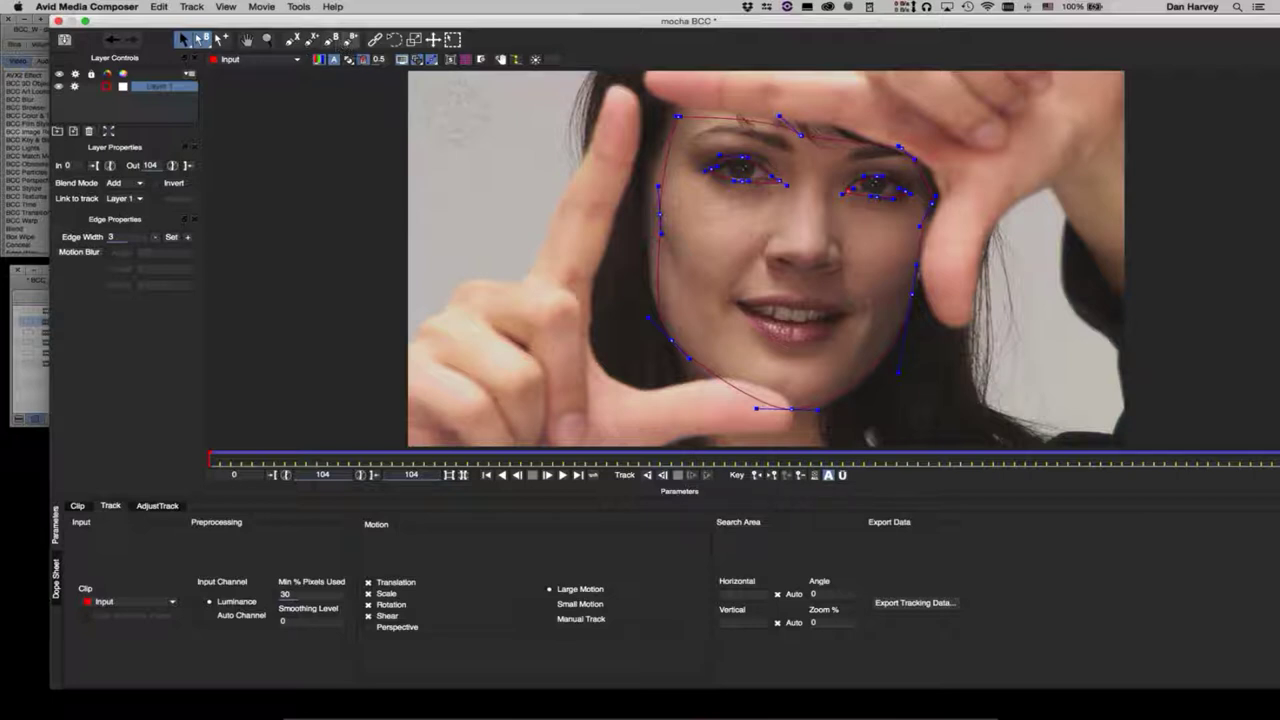
Step: Add a closed Bezier spline to the same layer around the woman's lips
left_click(350, 39)
left_click(740, 303)
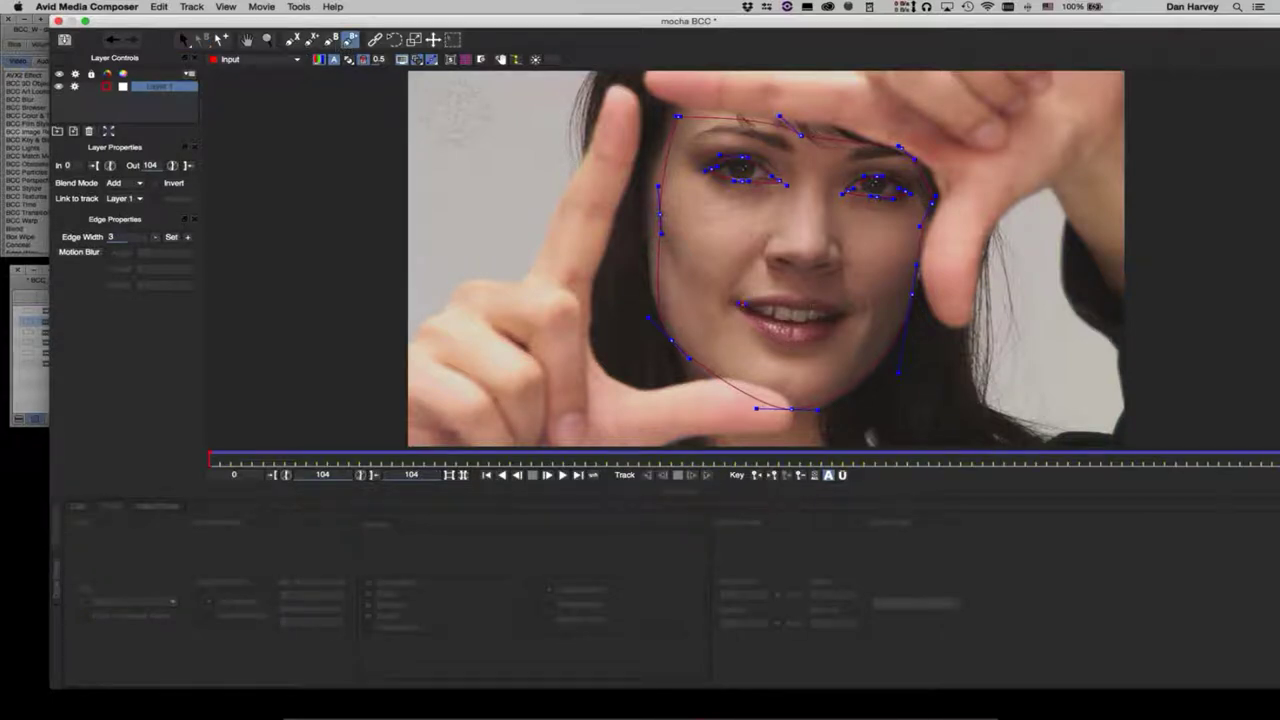
left_click(787, 295)
left_click(842, 310)
left_click(742, 305)
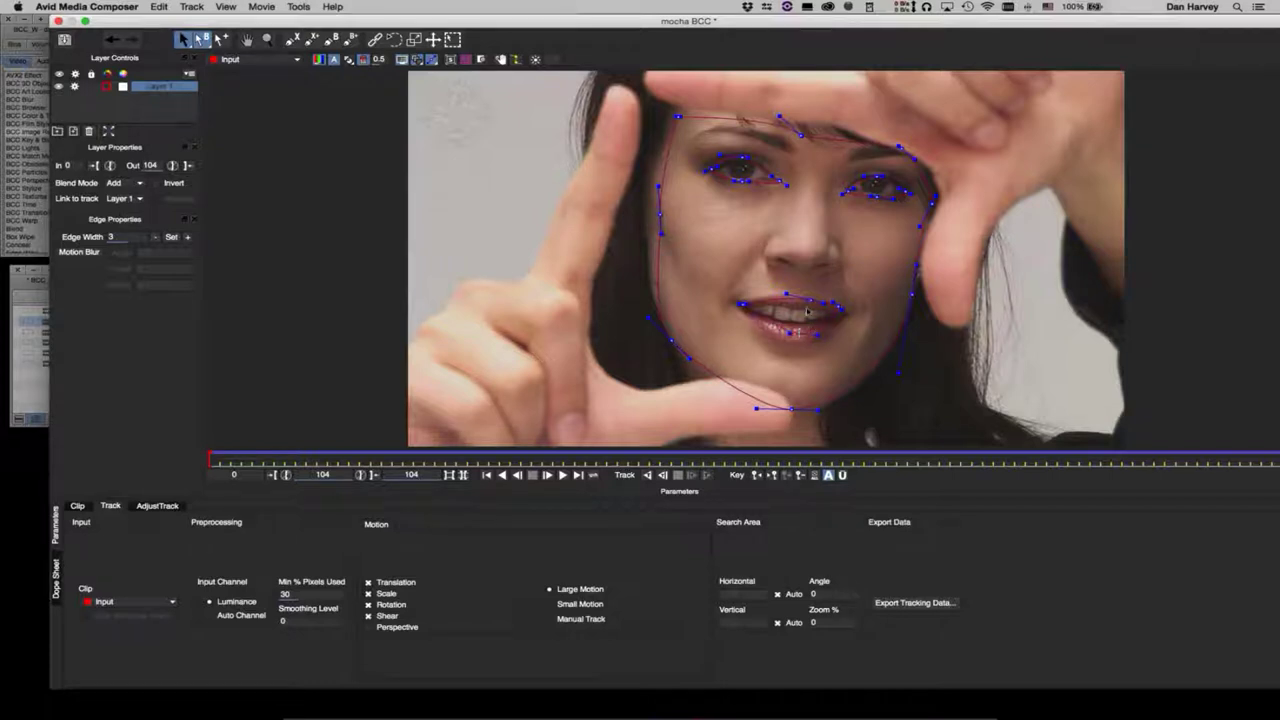
Step: Show the layer's matte overlay and set its opacity to 0.7
left_click(352, 62)
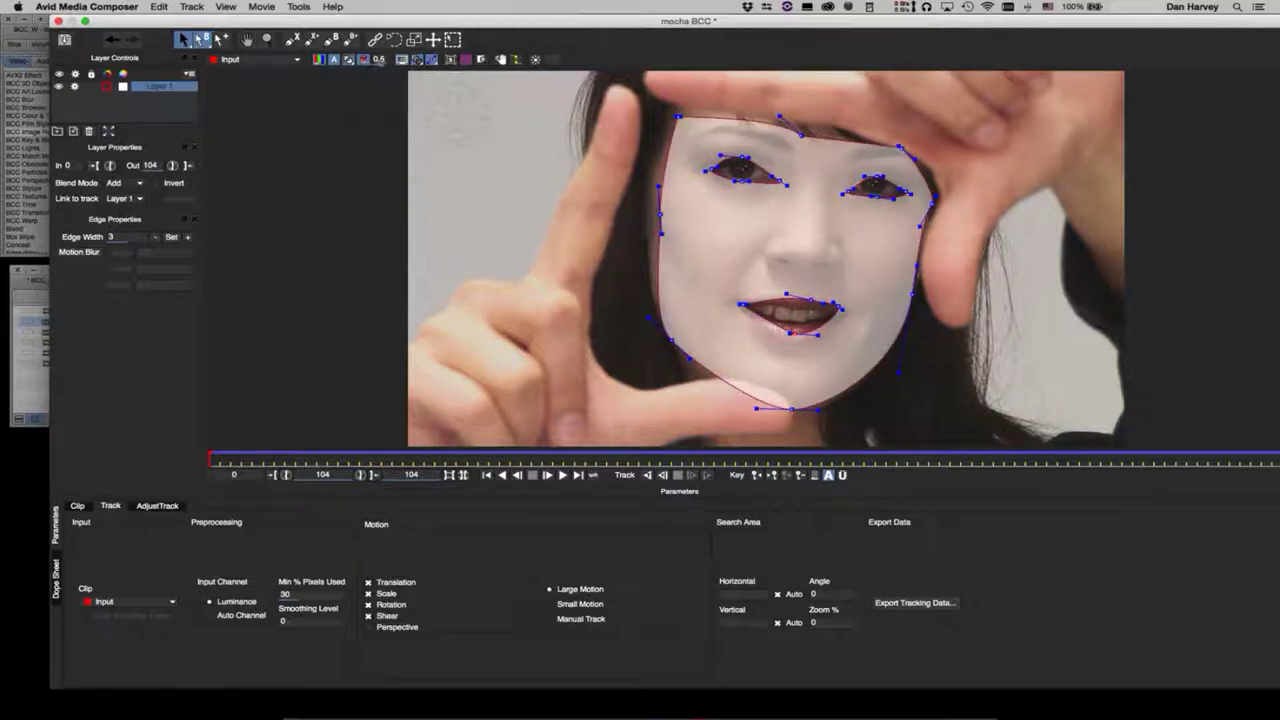
left_click_drag(379, 61, 383, 61)
left_click_drag(306, 97, 340, 105)
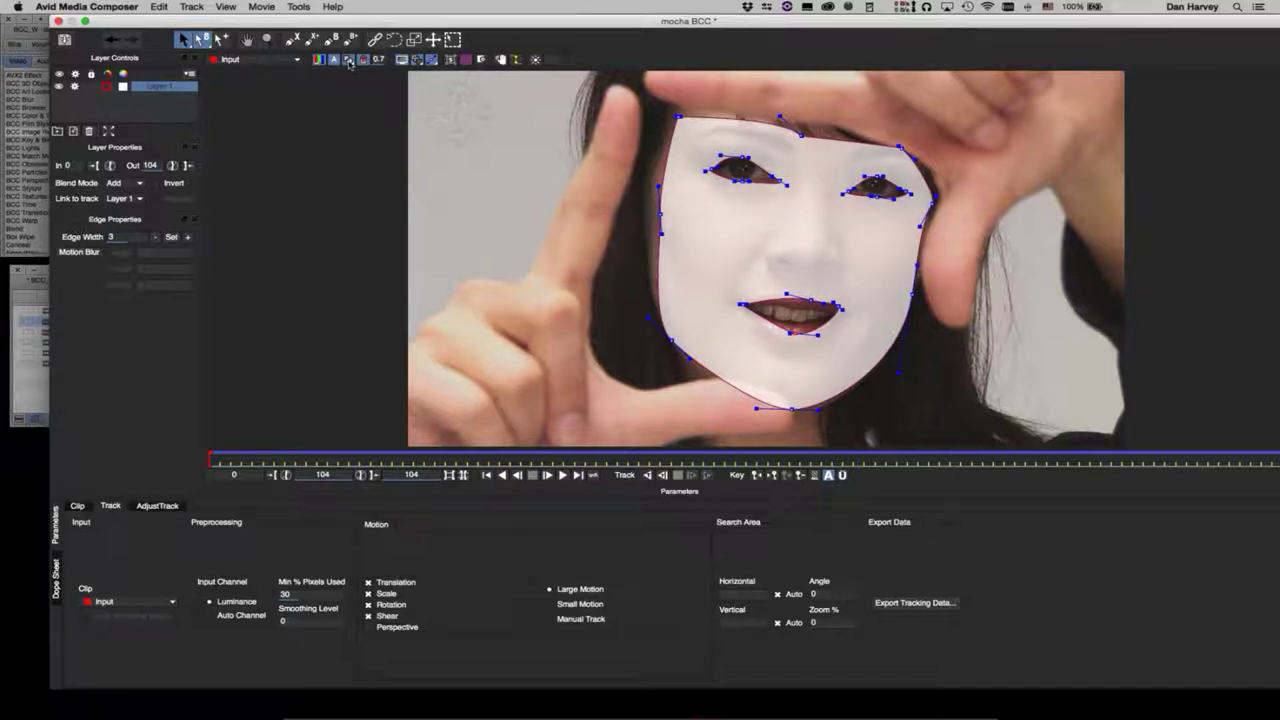
Step: Compare the face with and without the matte overlay and play the clip to check the tracked mask
left_click(349, 61)
left_click(349, 61)
left_click(349, 61)
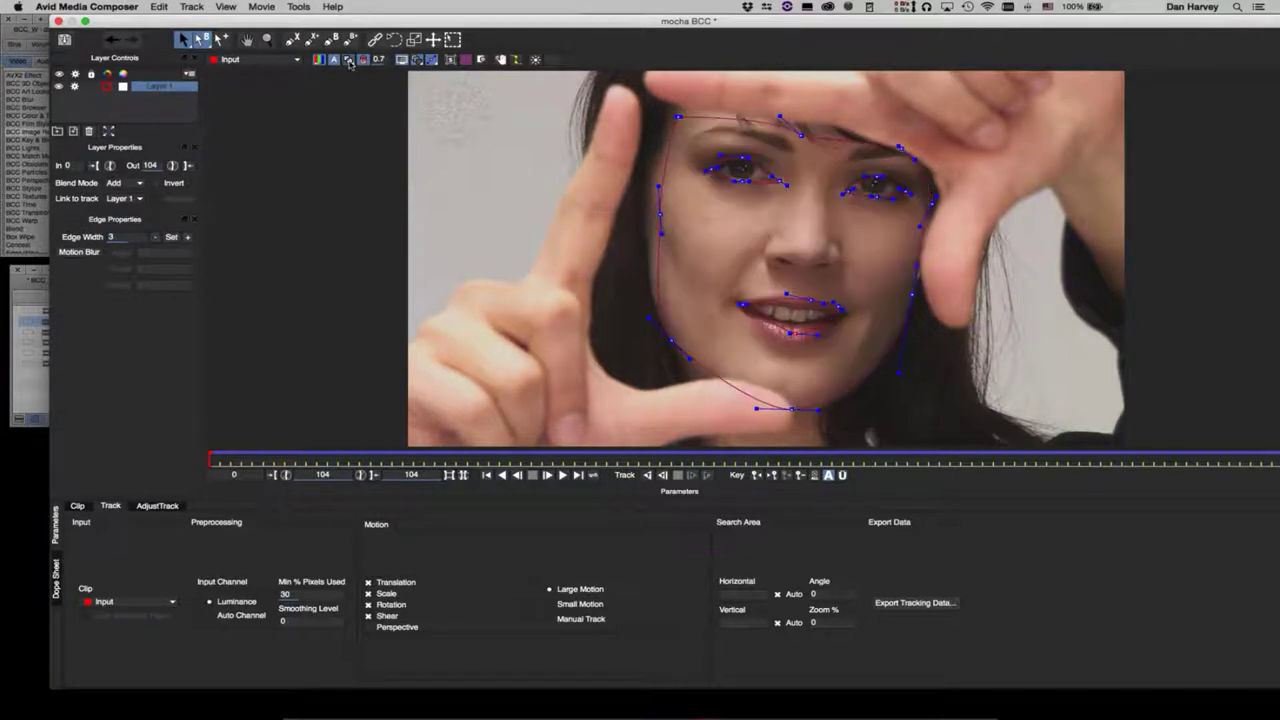
left_click(349, 61)
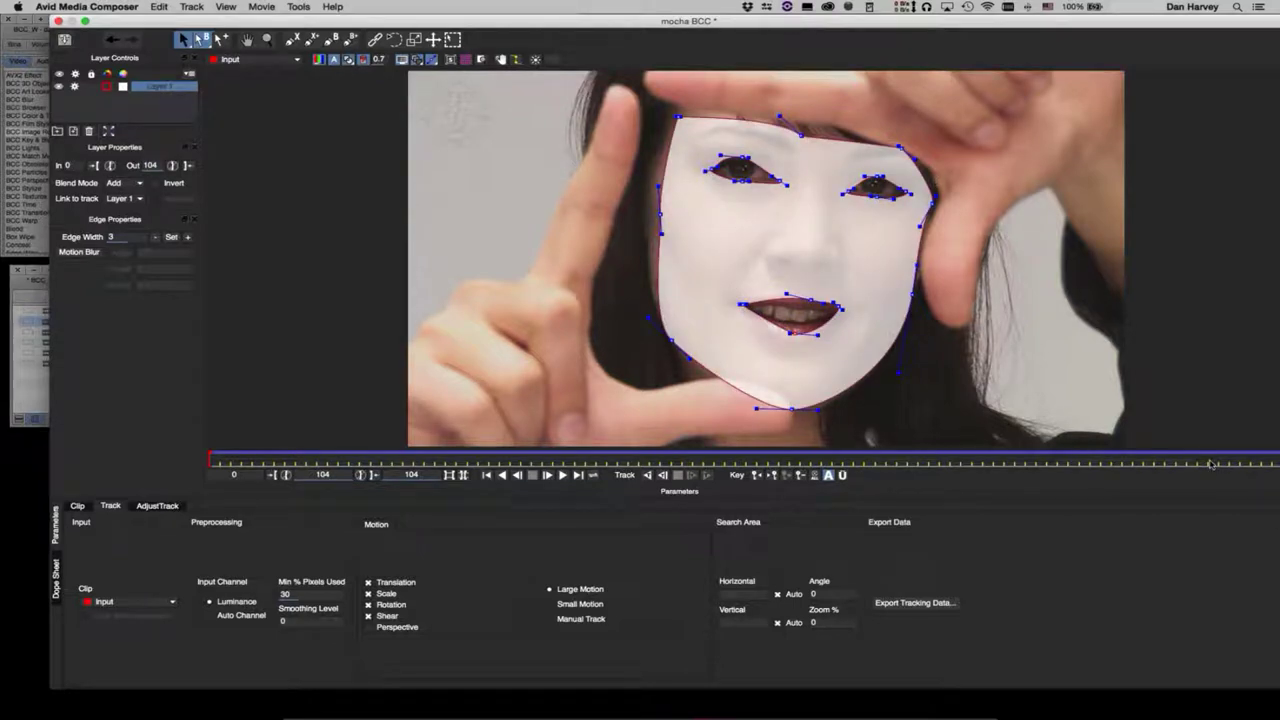
key("space")
key("space")
Step: Save the Mocha project and export a copy to the Desktop as mocha1
left_click(65, 41)
left_click(85, 8)
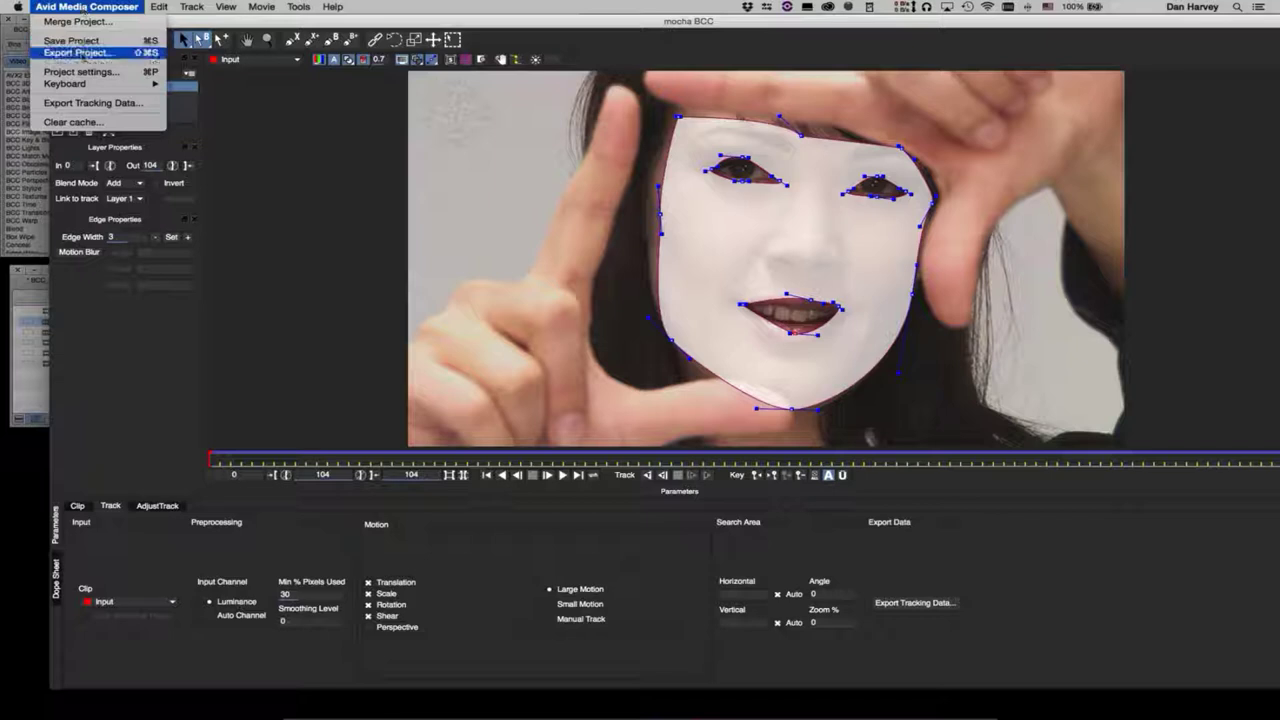
left_click(83, 54)
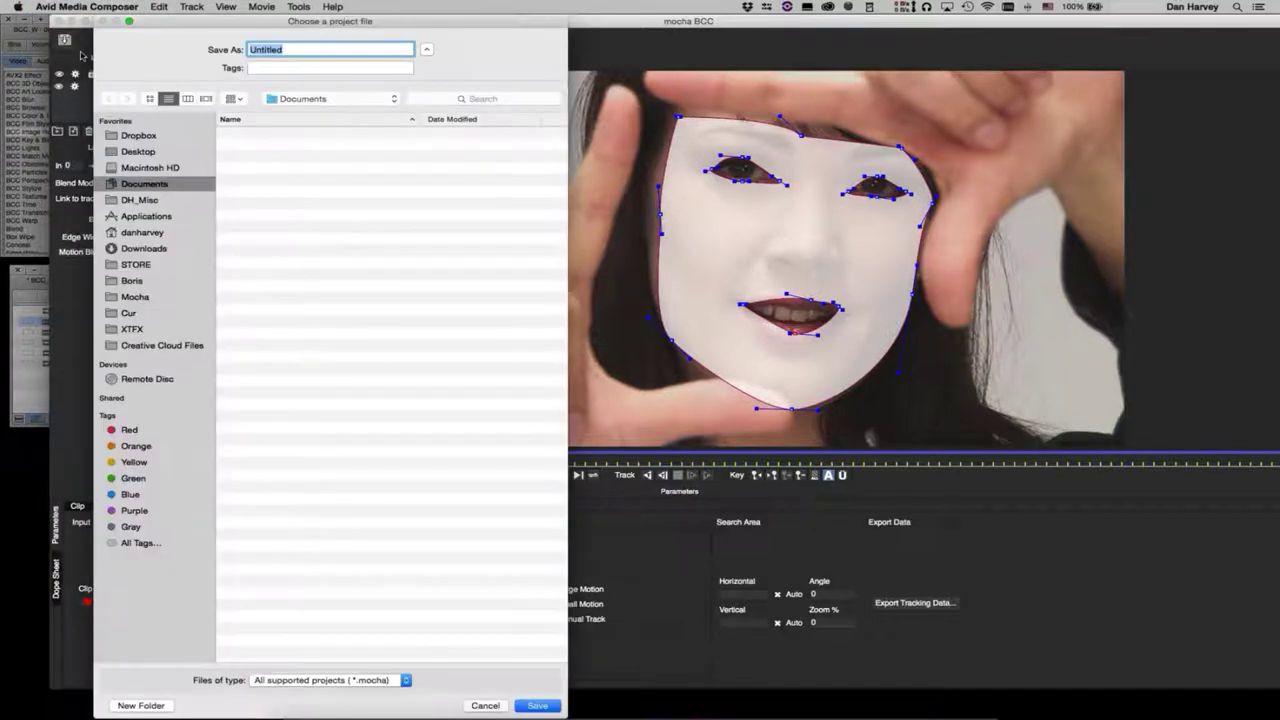
left_click(137, 151)
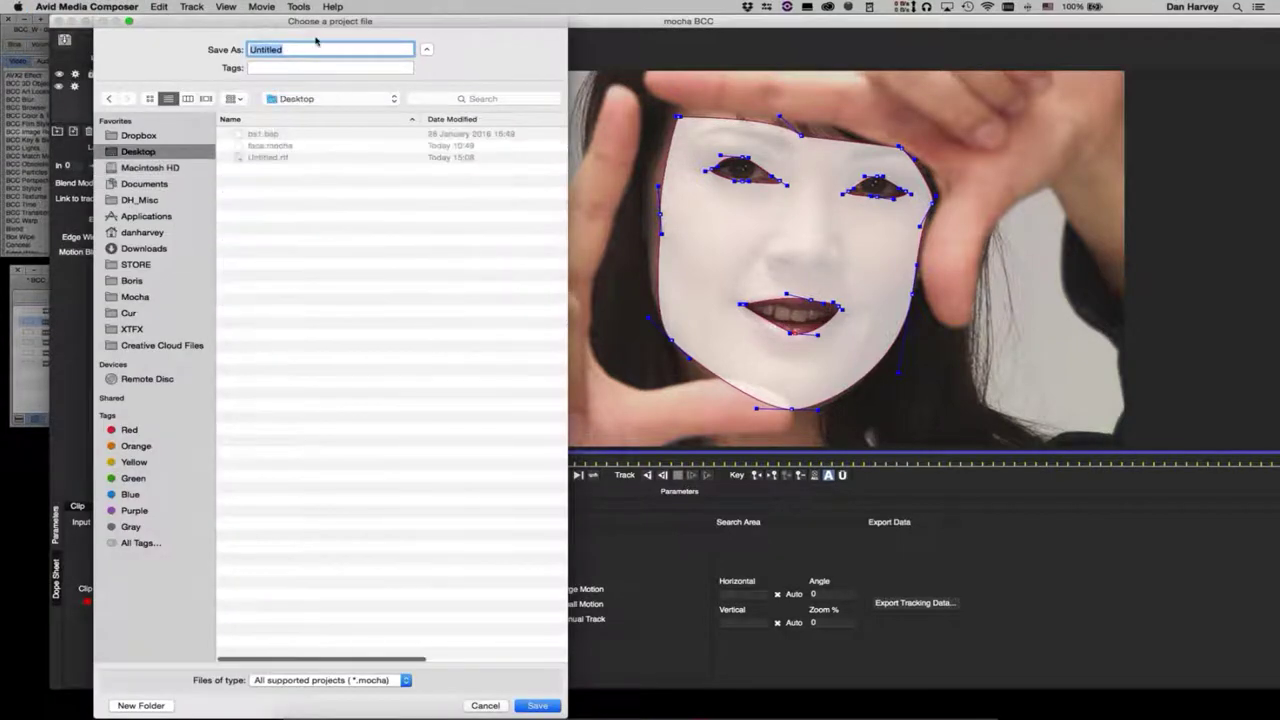
type("mocha1")
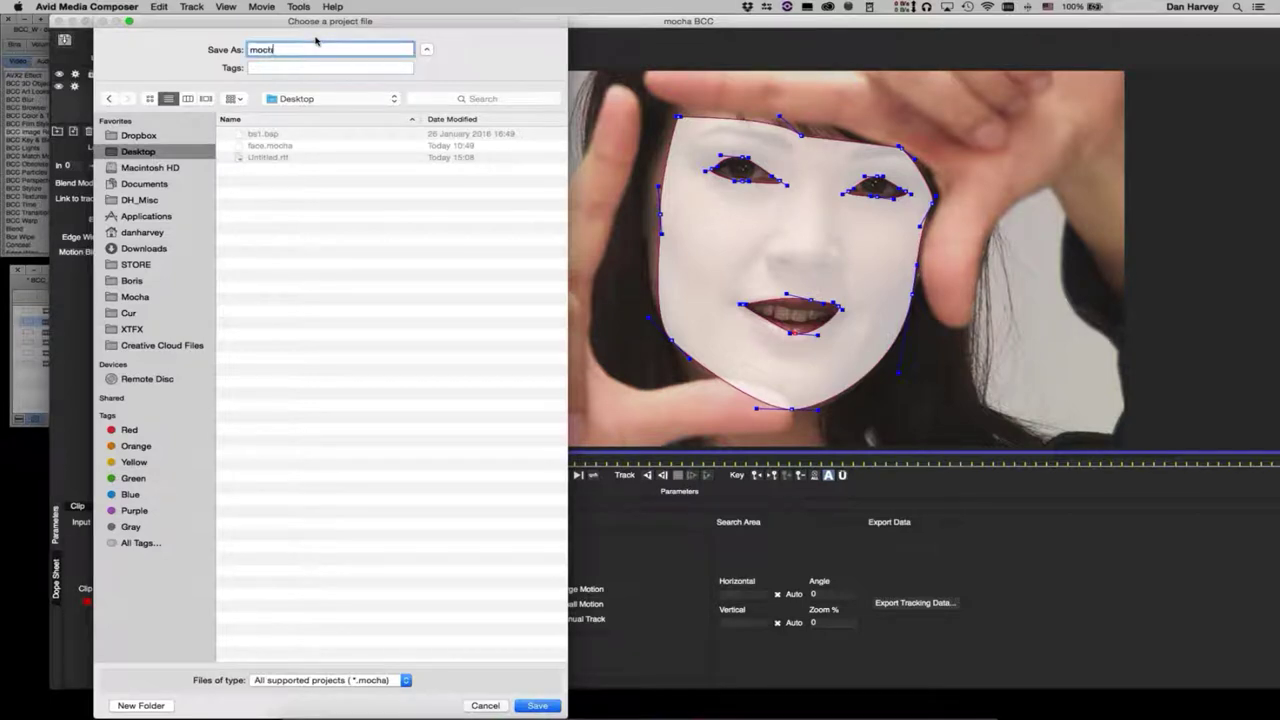
left_click(537, 705)
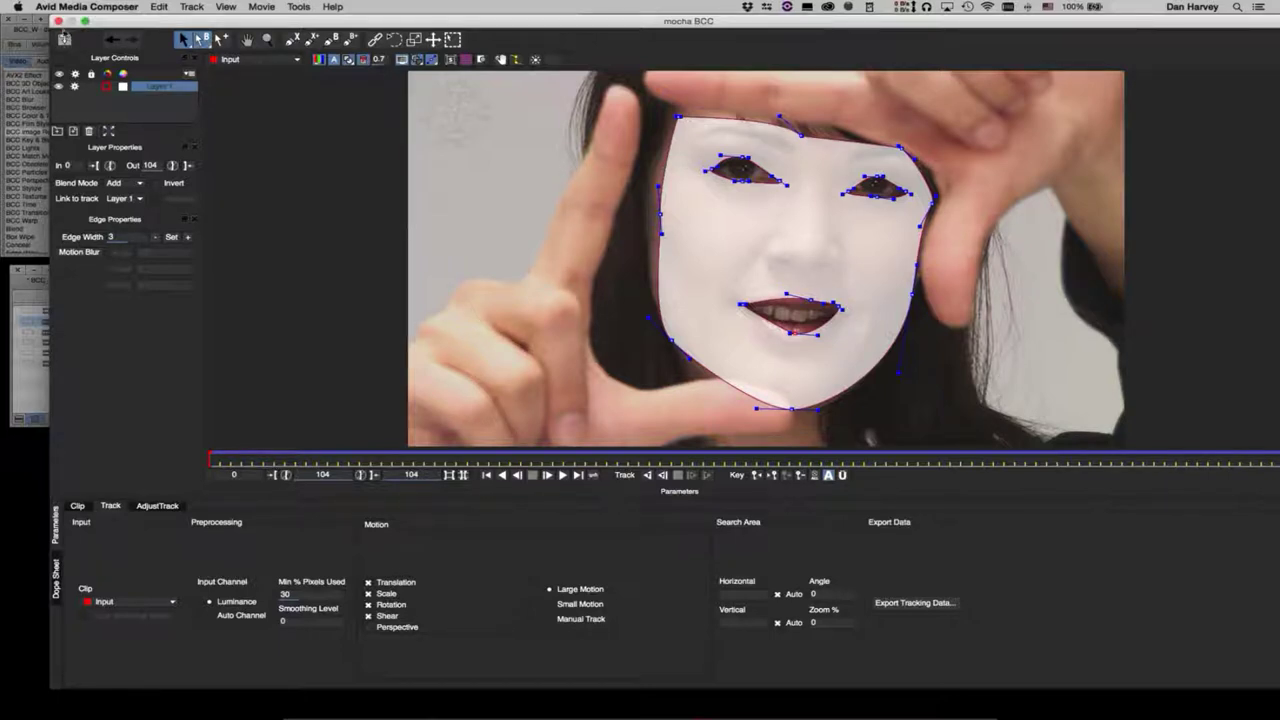
Step: Close Mocha and scrub through the clip in the Composer to check the combined face matte
left_click(58, 21)
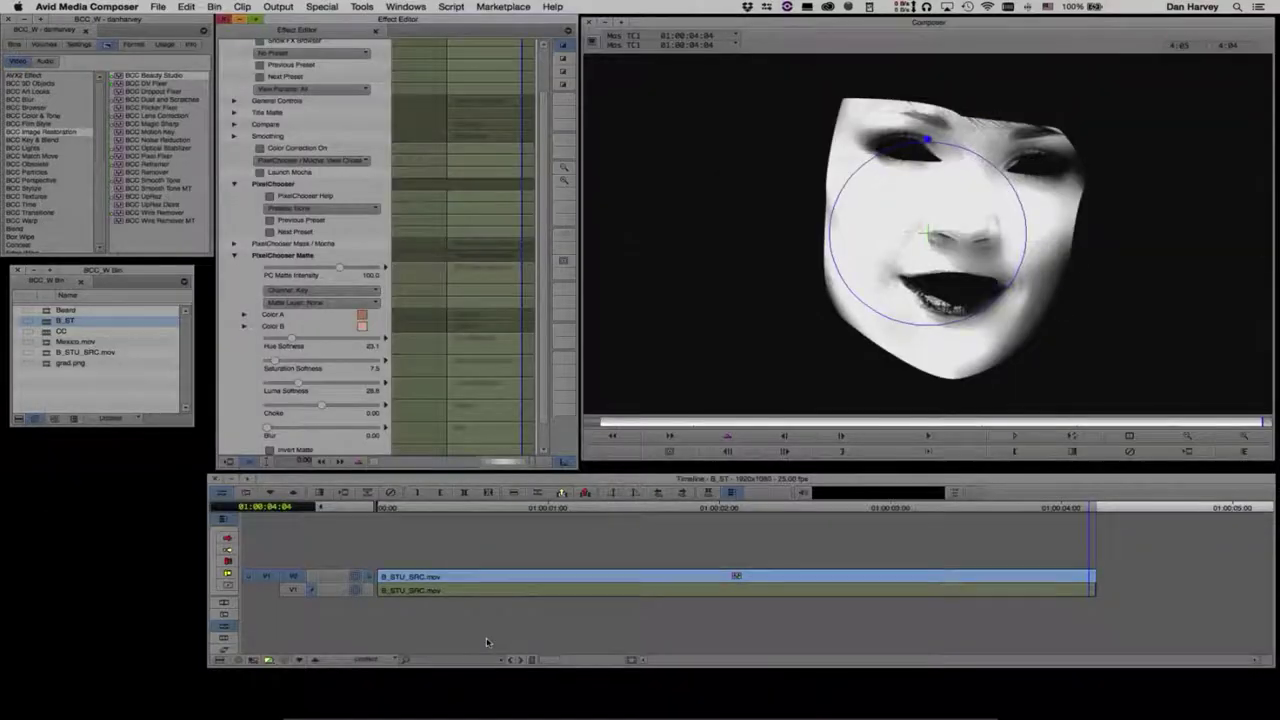
left_click(1184, 423)
left_click_drag(1137, 425, 1229, 425)
left_click(928, 436)
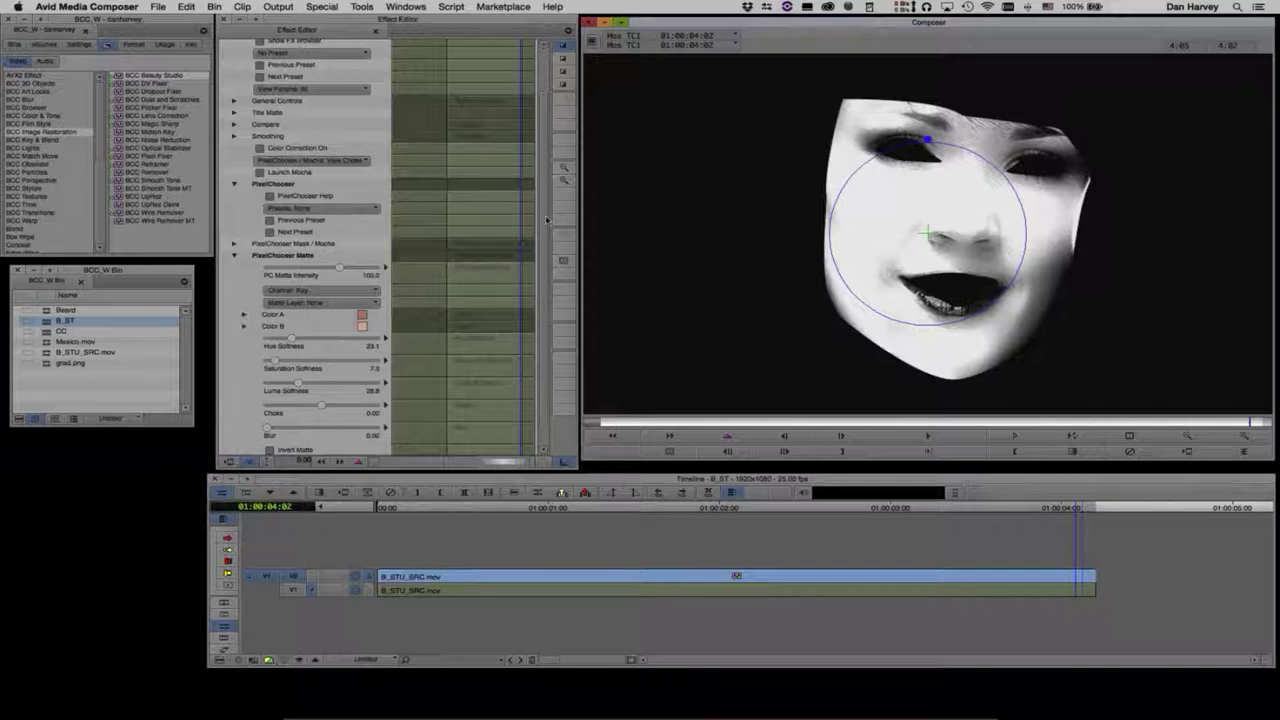
Step: Set the PixelChooser mask's Feather to 37.50 and switch PixelChooser / Mocha to On
scroll(549, 225, "down", 2)
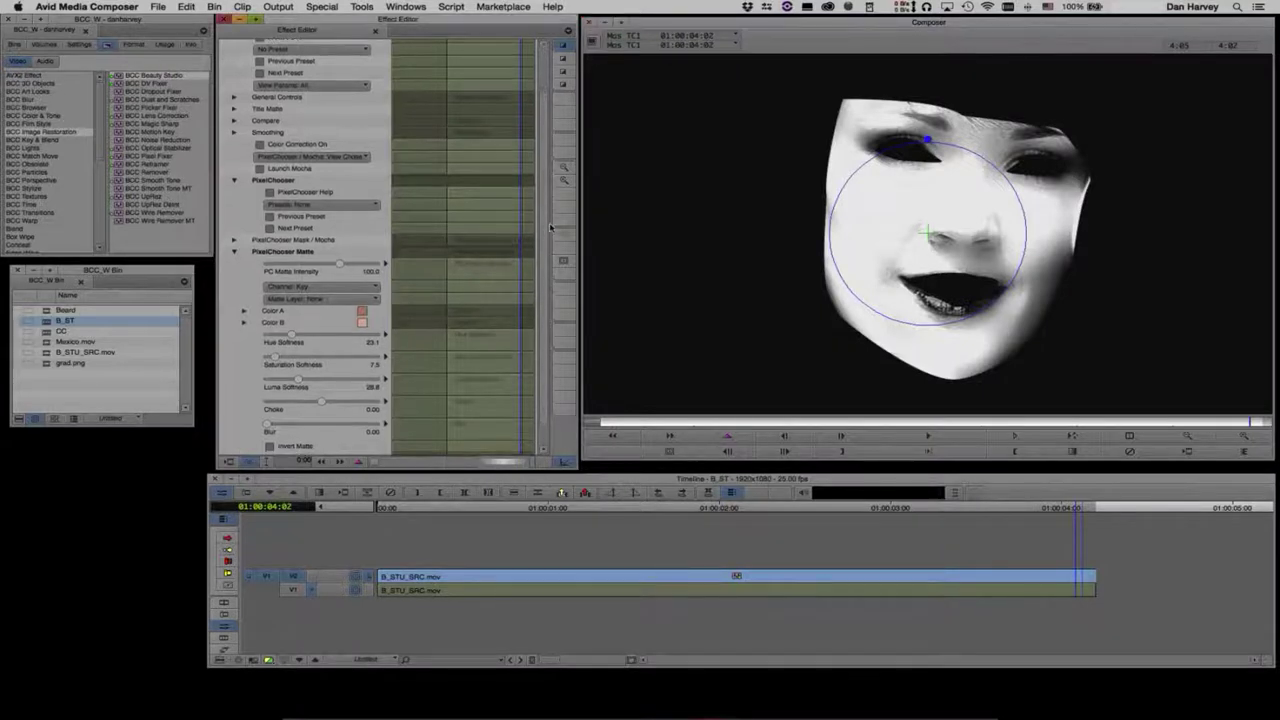
scroll(553, 240, "down", 1)
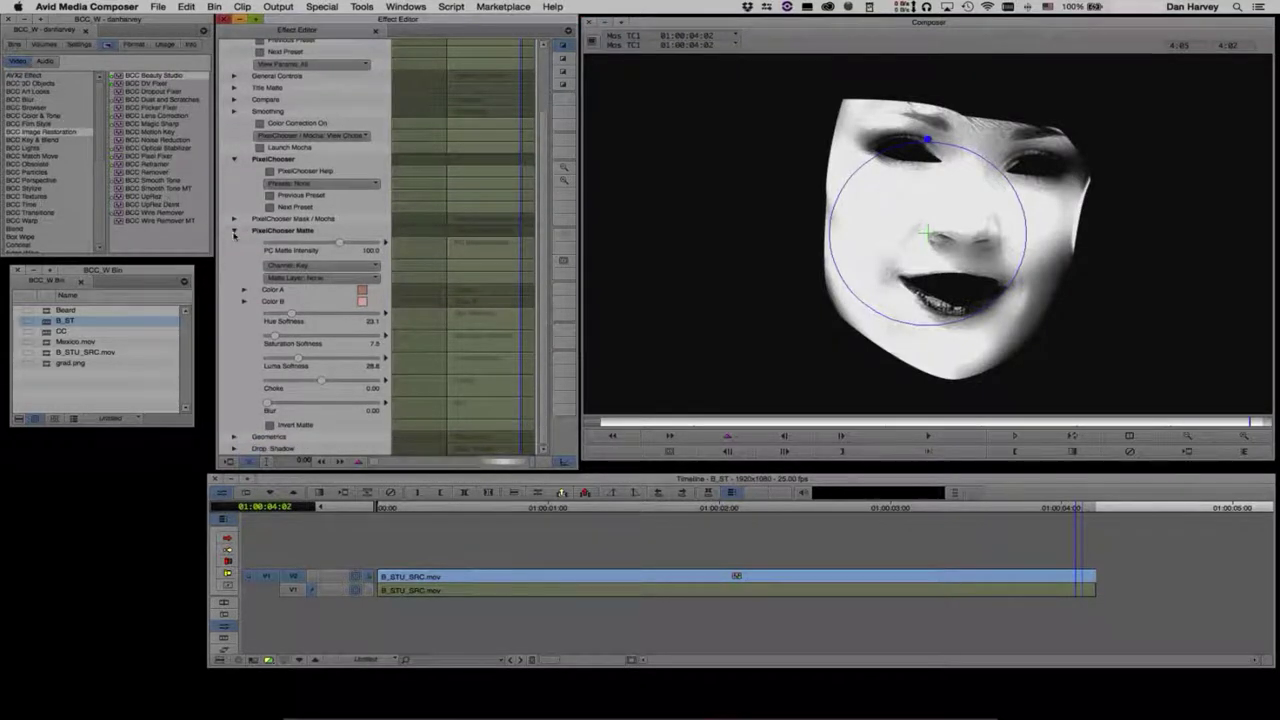
left_click(235, 220)
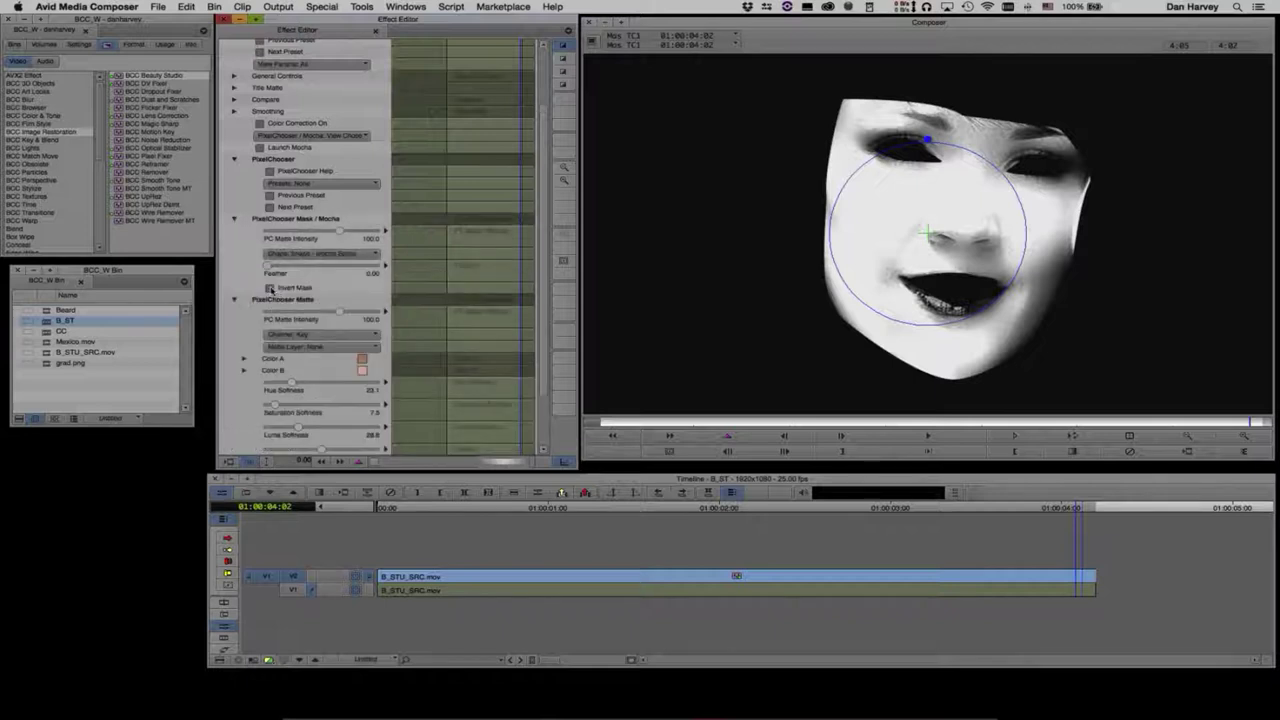
left_click_drag(275, 270, 316, 265)
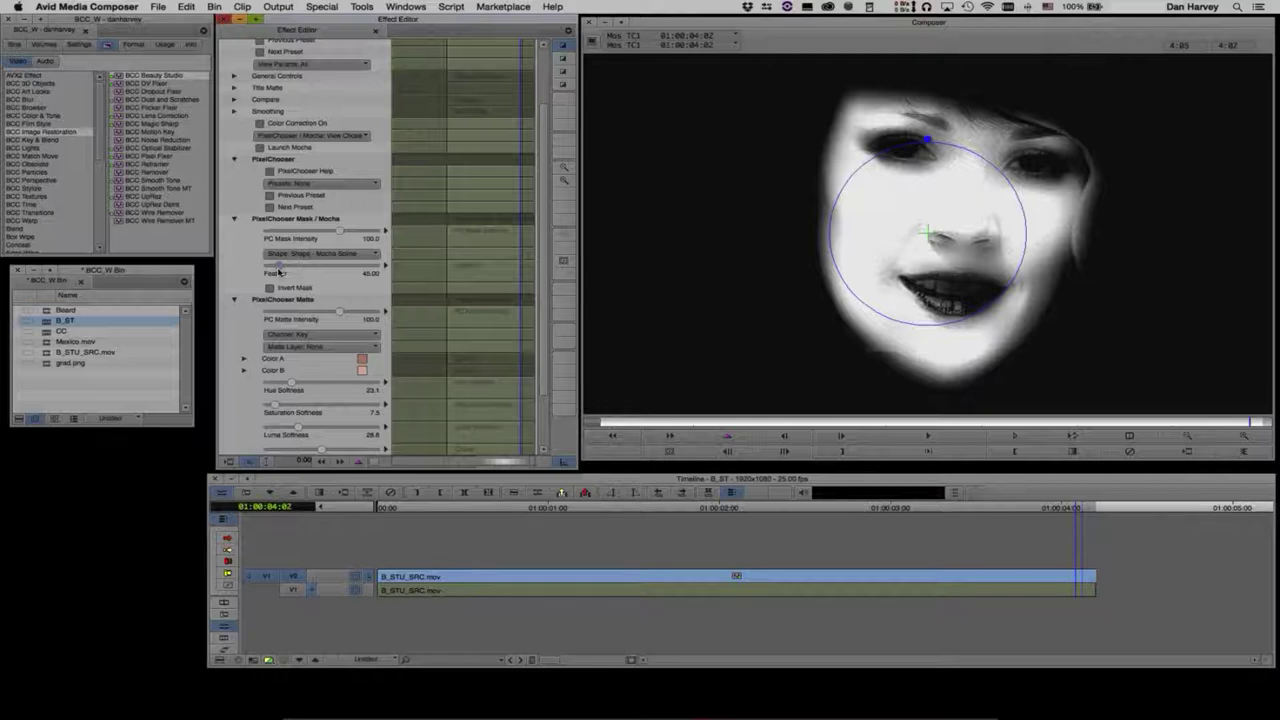
left_click_drag(280, 271, 334, 273)
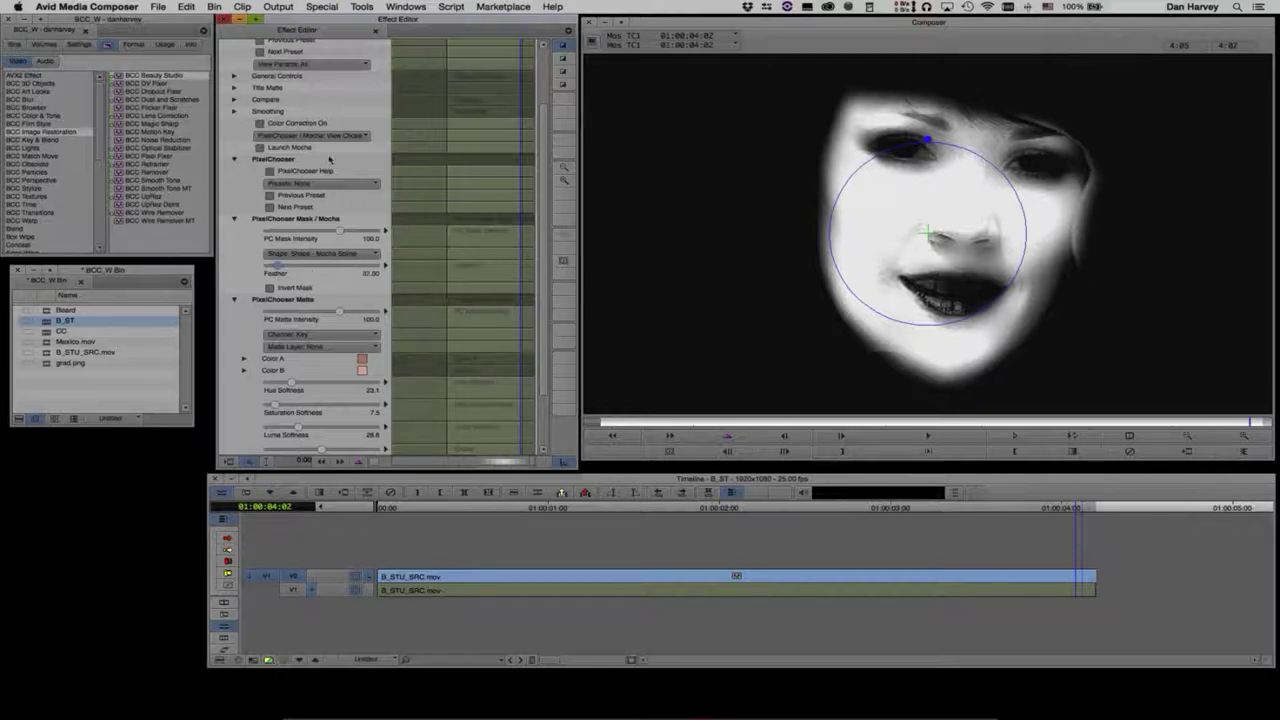
left_click(326, 136)
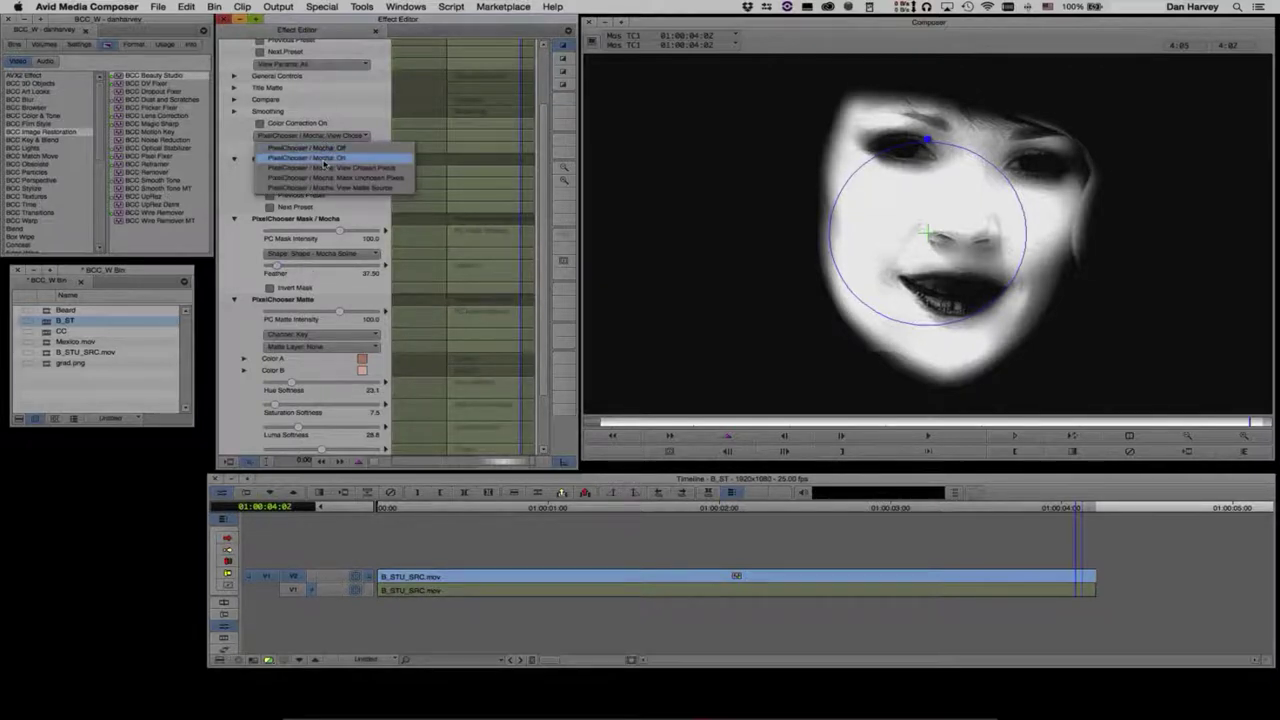
left_click(324, 159)
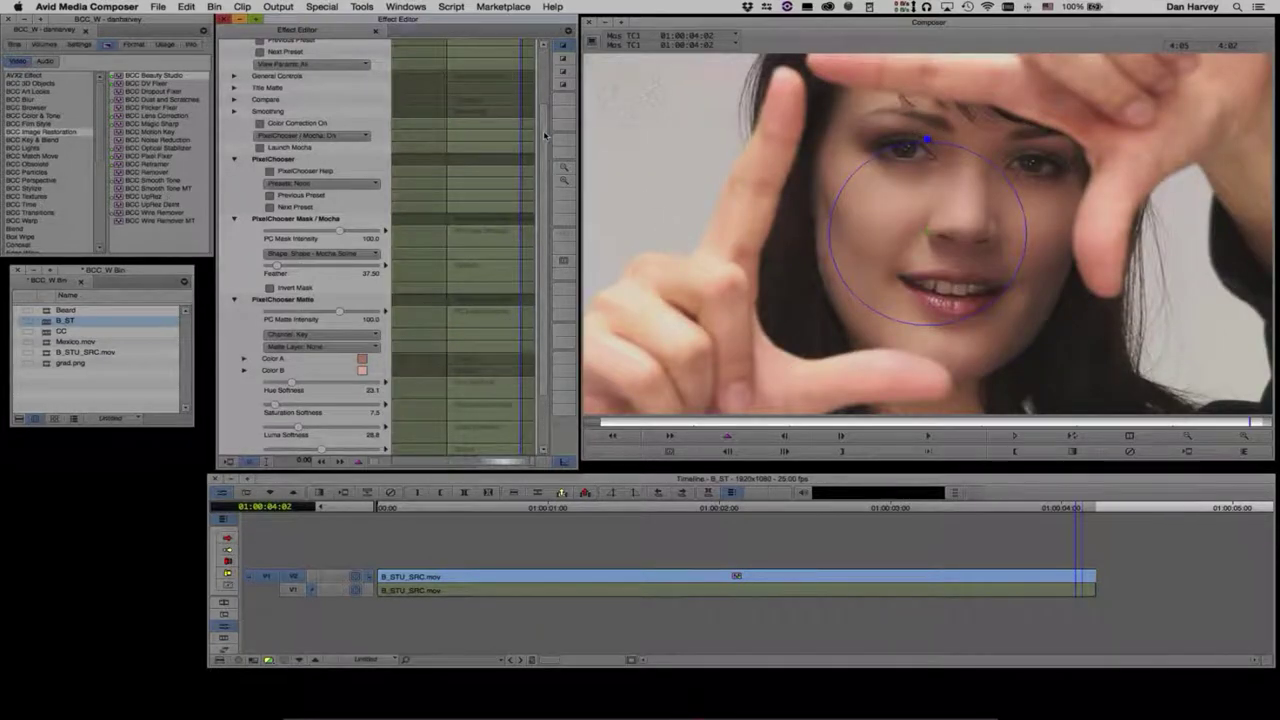
Step: Use Bypass to compare the Beauty Studio result with the original clip and expand the Smoothing settings
scroll(546, 135, "up", 3)
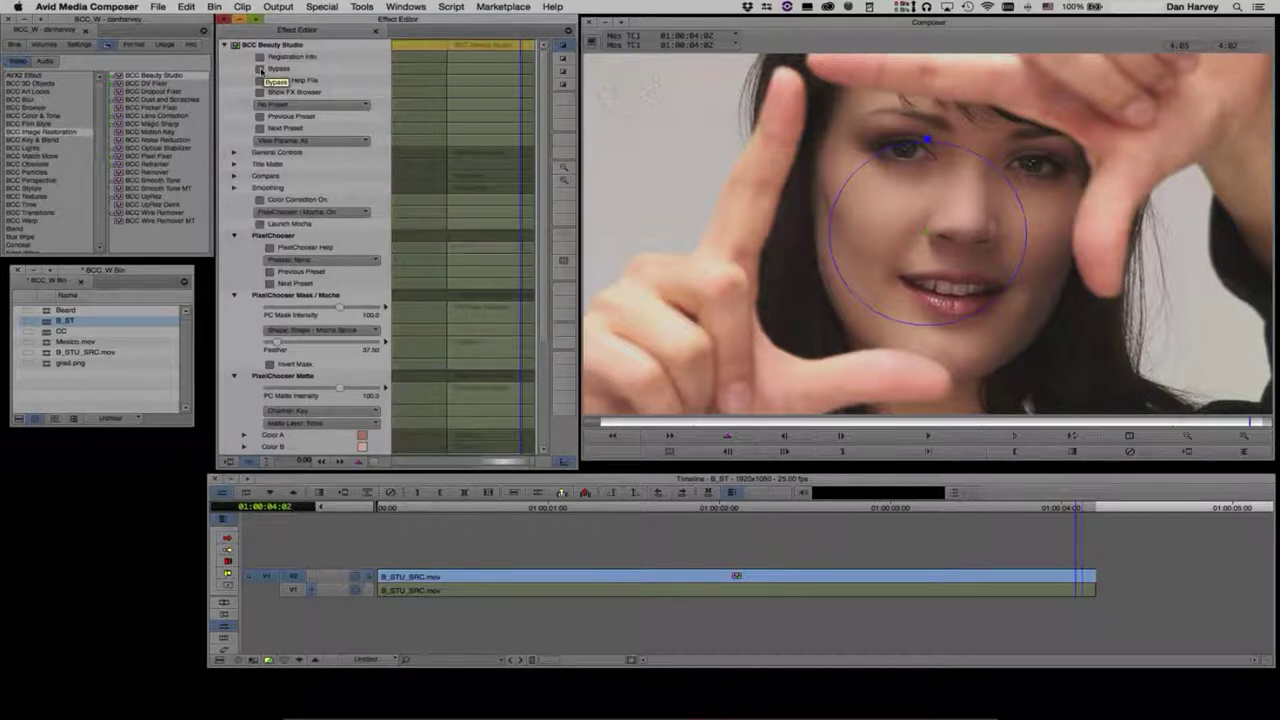
left_click(261, 70)
left_click(234, 188)
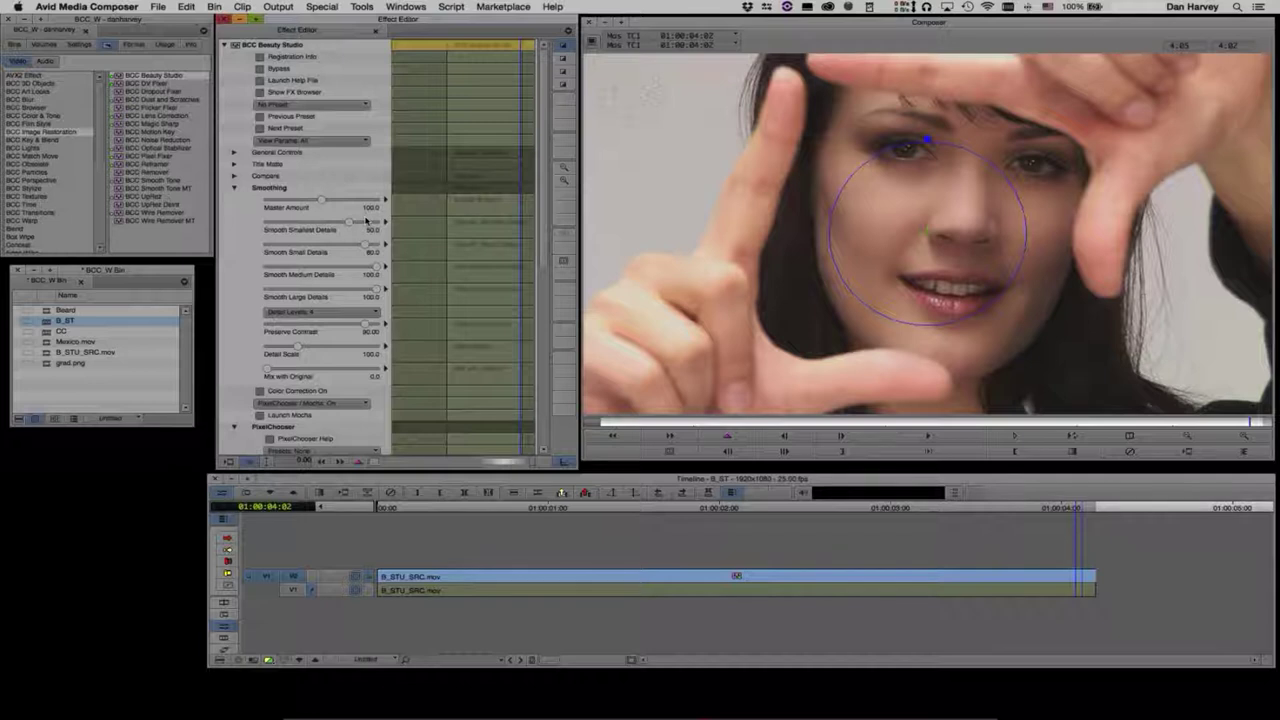
Step: Set Smooth Small Details, Smooth Medium Details and Smooth Large Details to 0 with the face enlarged in the Composer
left_click(287, 313)
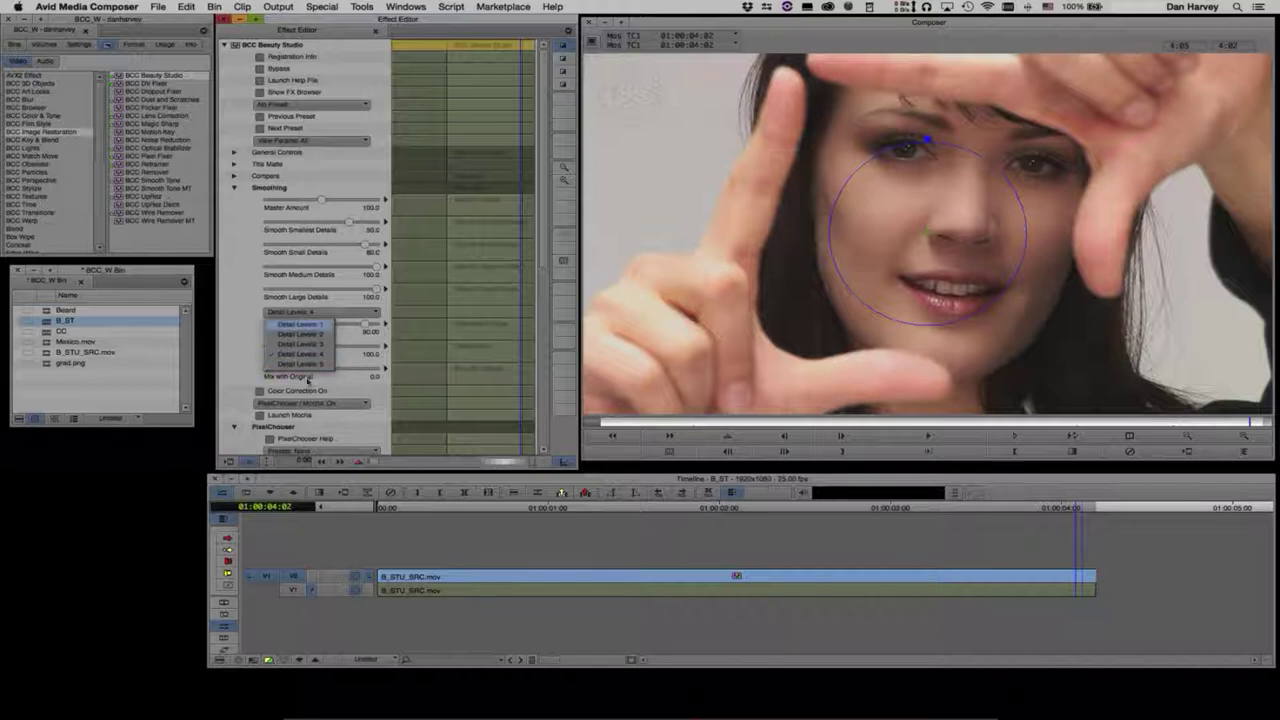
left_click(232, 303)
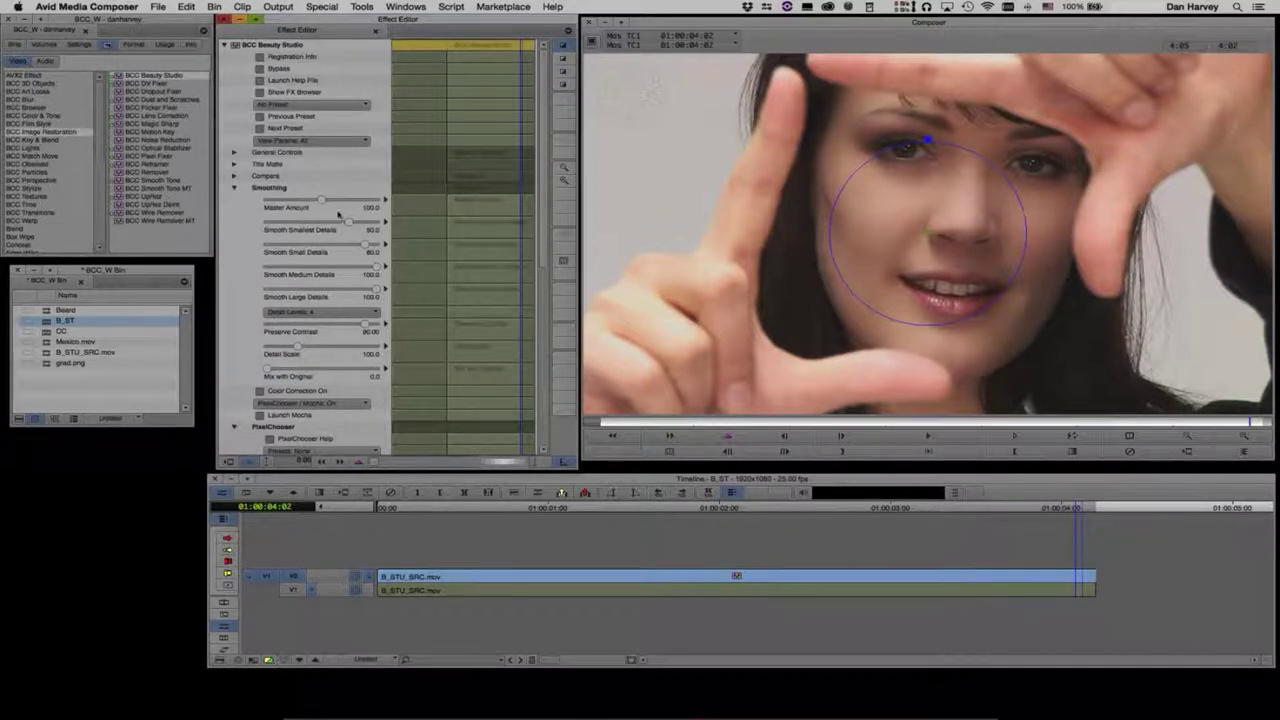
left_click(1241, 437)
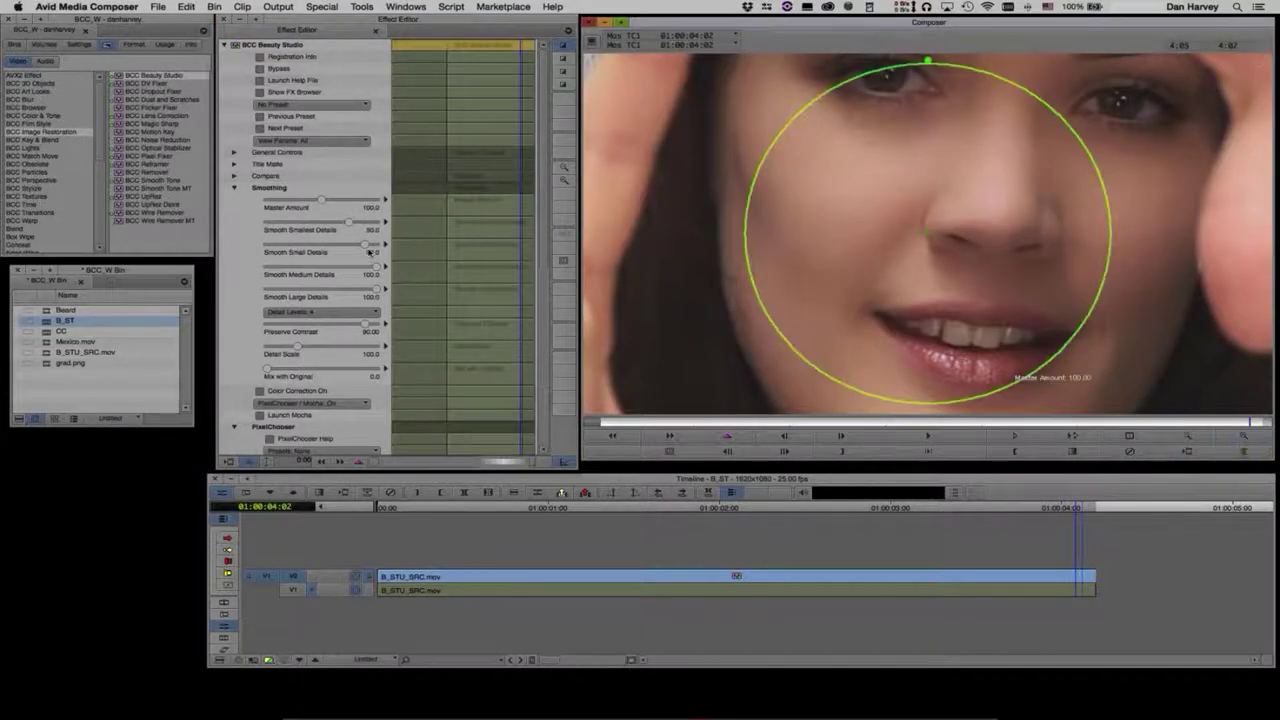
left_click(366, 246)
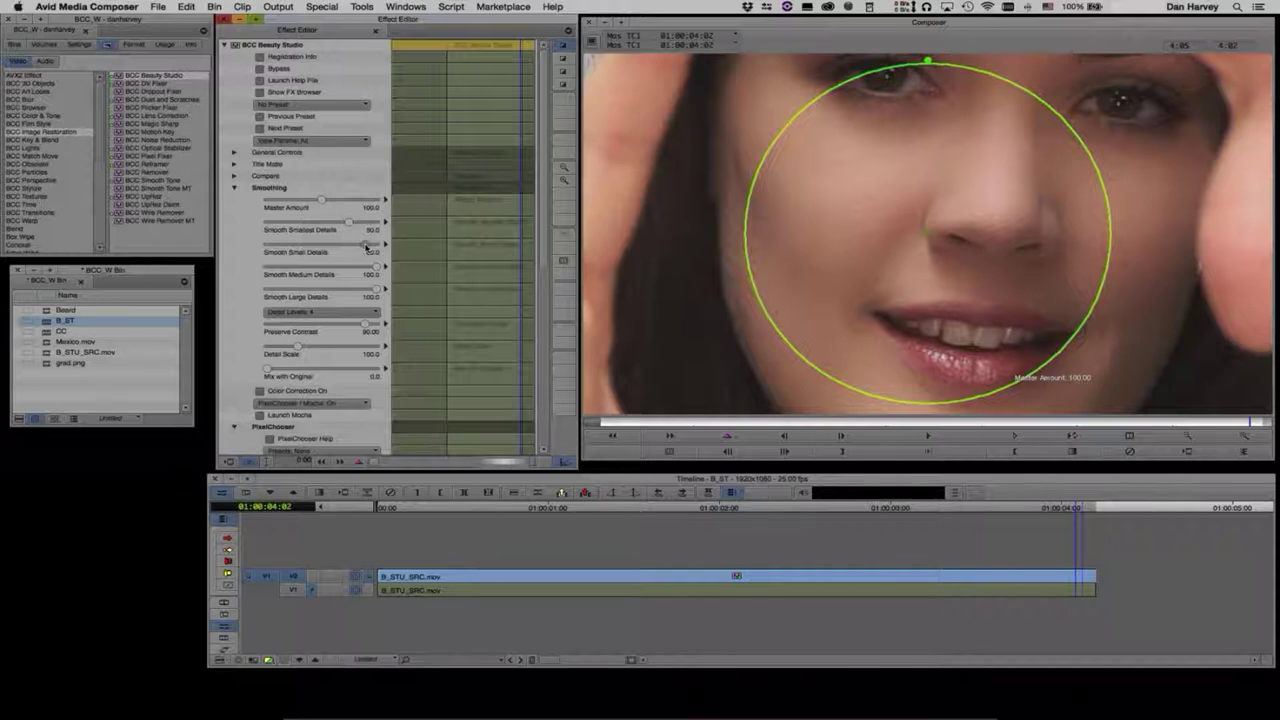
type("0")
key("Return")
left_click(375, 269)
type("0")
key("Return")
left_click(378, 292)
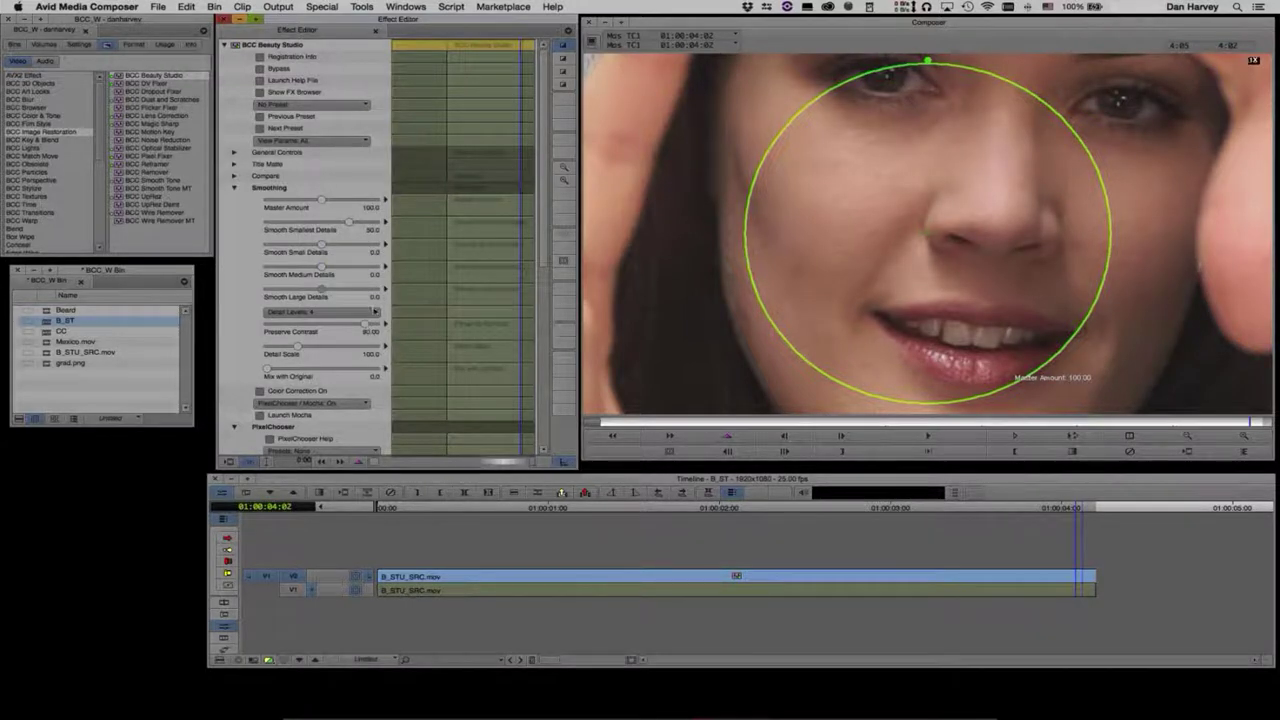
Step: Raise Smooth Smallest Details to about 73.8 and Smooth Small Details to 27.5
left_click(349, 229)
left_click_drag(322, 226, 349, 234)
left_click(367, 233)
mouse_move(349, 230)
left_mouse_down()
mouse_move(333, 230)
mouse_move(364, 228)
left_mouse_up()
mouse_move(322, 250)
left_mouse_down()
mouse_move(349, 250)
mouse_move(300, 250)
left_mouse_up()
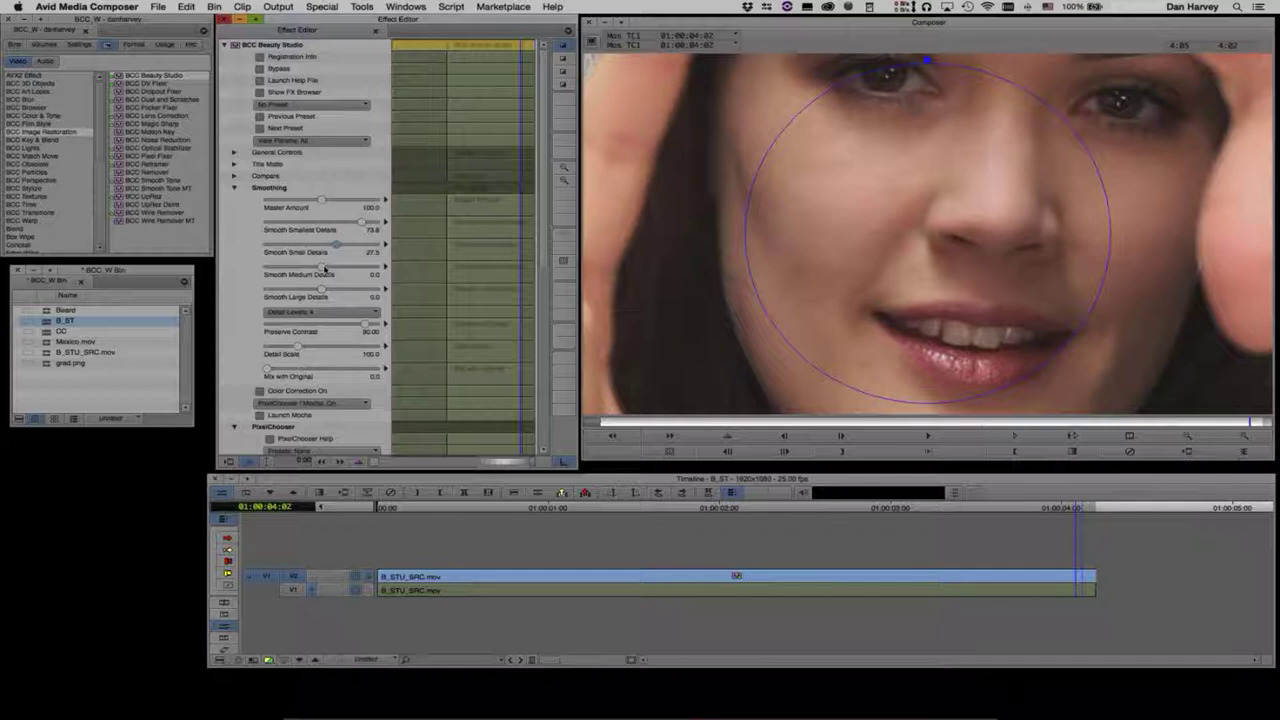
Step: Set Smooth Medium Details to about 26.2, Smooth Large Details to 100 and Master Amount to about 136.2
left_click_drag(325, 268, 369, 297)
left_click_drag(335, 205, 344, 205)
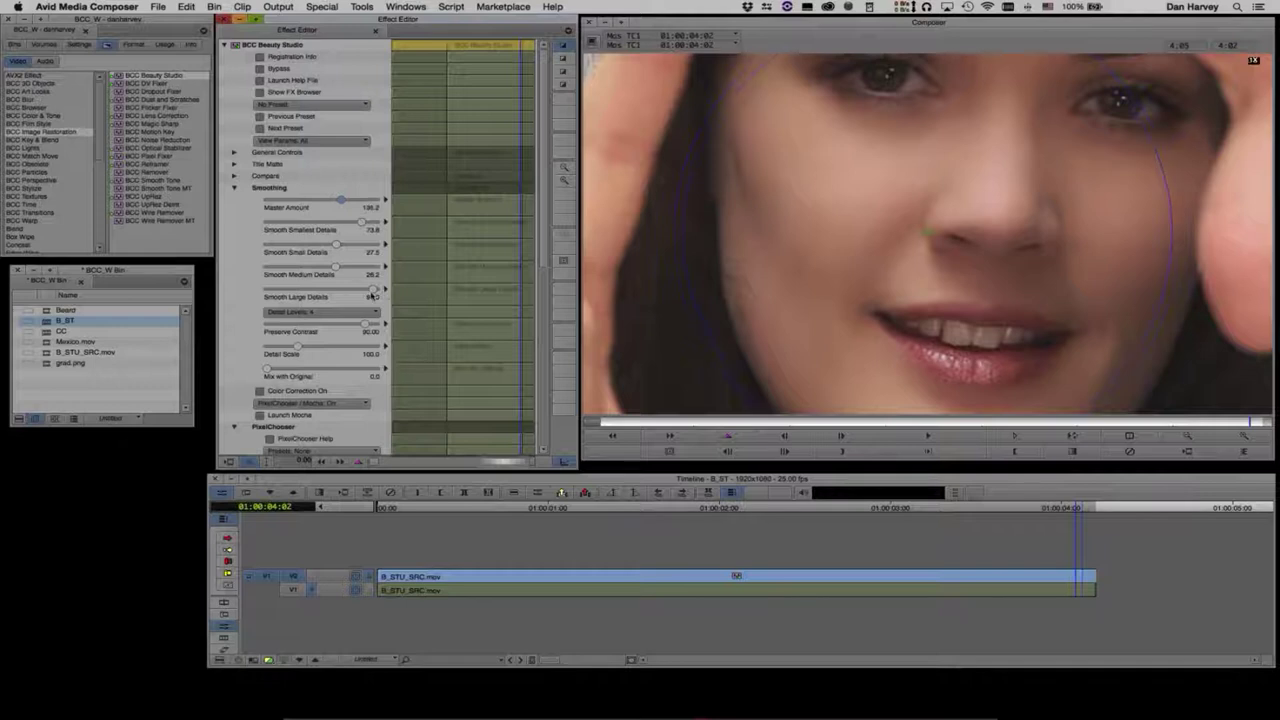
mouse_move(372, 291)
left_mouse_down()
mouse_move(330, 292)
mouse_move(372, 291)
left_mouse_up()
Step: Show the full frame and use Bypass to compare the adjusted skin smoothing with the original clip
left_click(1192, 437)
left_click(1192, 437)
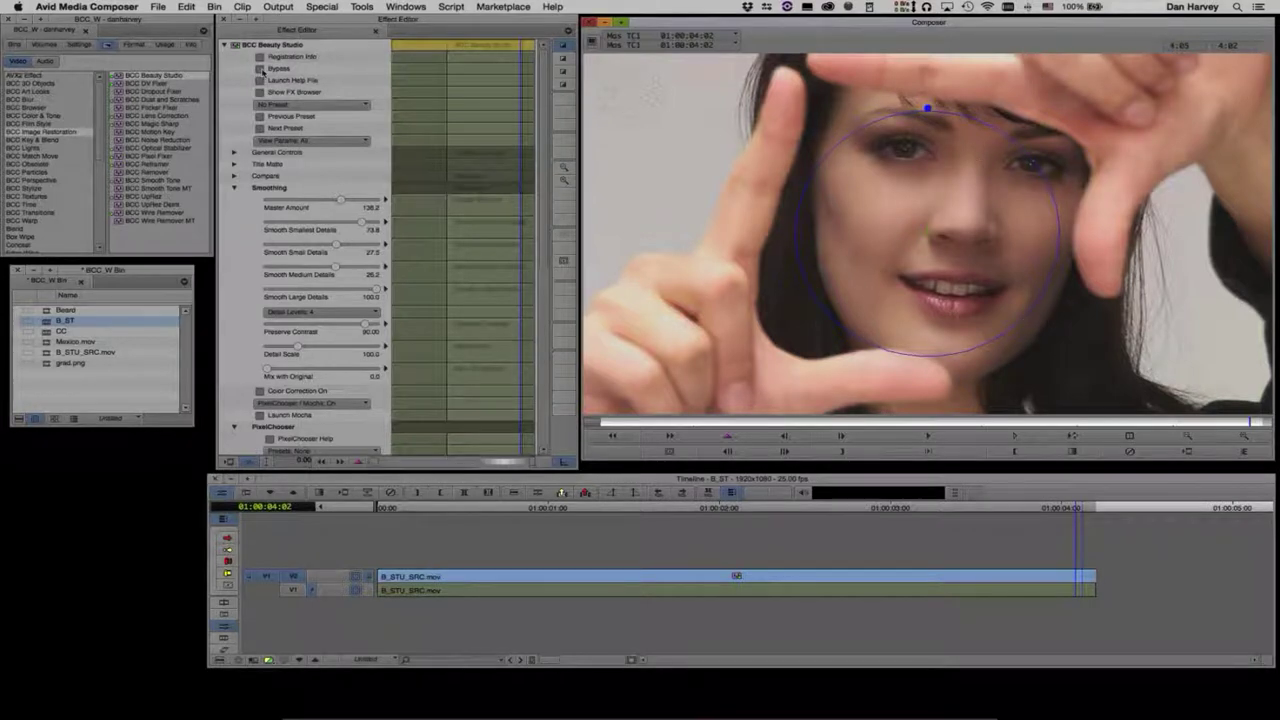
left_click(262, 75)
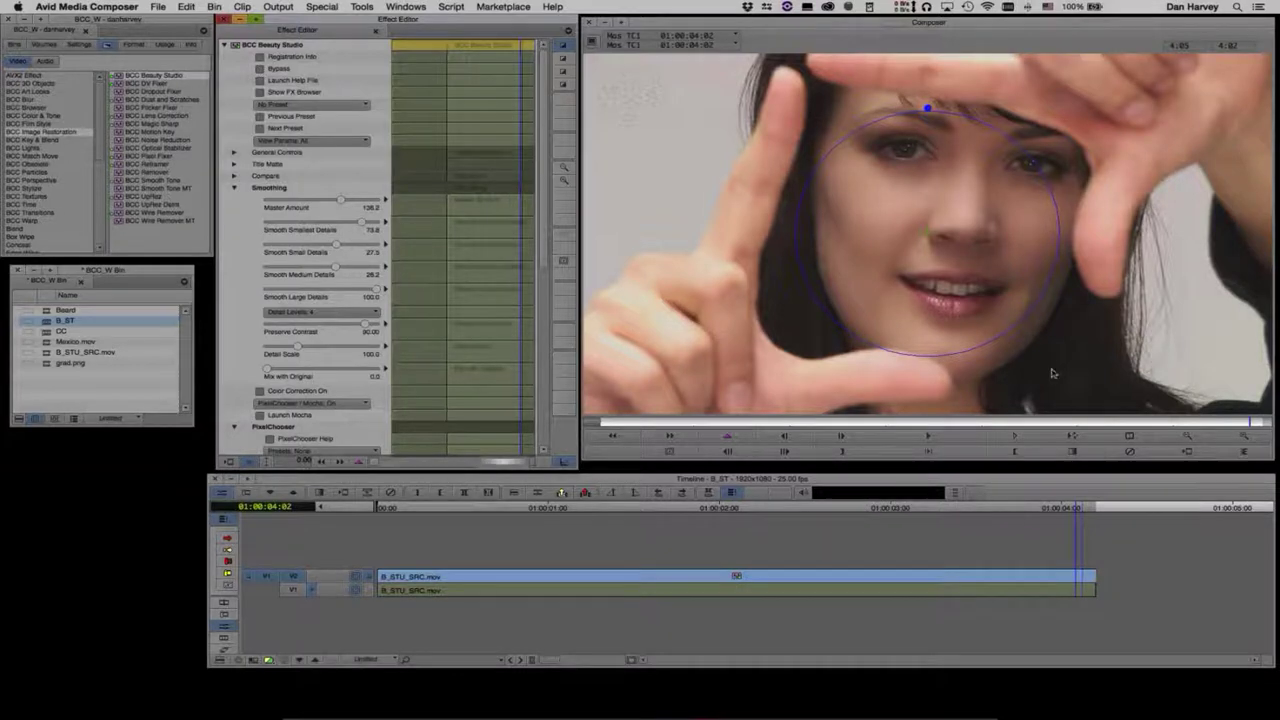
left_click(1014, 451)
Step: Set Preserve Contrast to about 84.38 and Mix with Original to 22.5, checking the result with Bypass
scroll(545, 125, "down", 1)
scroll(553, 147, "down", 5)
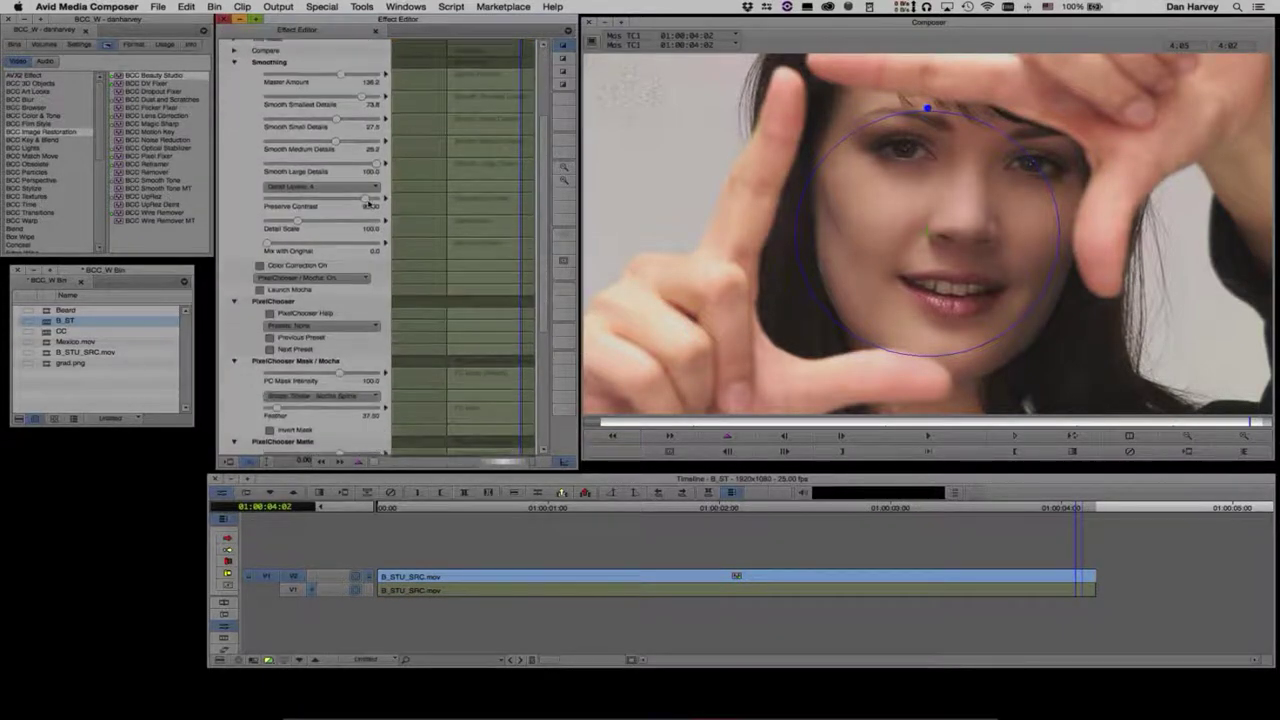
mouse_move(366, 202)
left_mouse_down()
mouse_move(272, 205)
mouse_move(366, 204)
left_mouse_up()
left_click_drag(267, 247, 224, 259)
left_click_drag(316, 251, 290, 252)
left_click(291, 251)
left_click(284, 252)
scroll(547, 166, "up", 5)
left_click(260, 69)
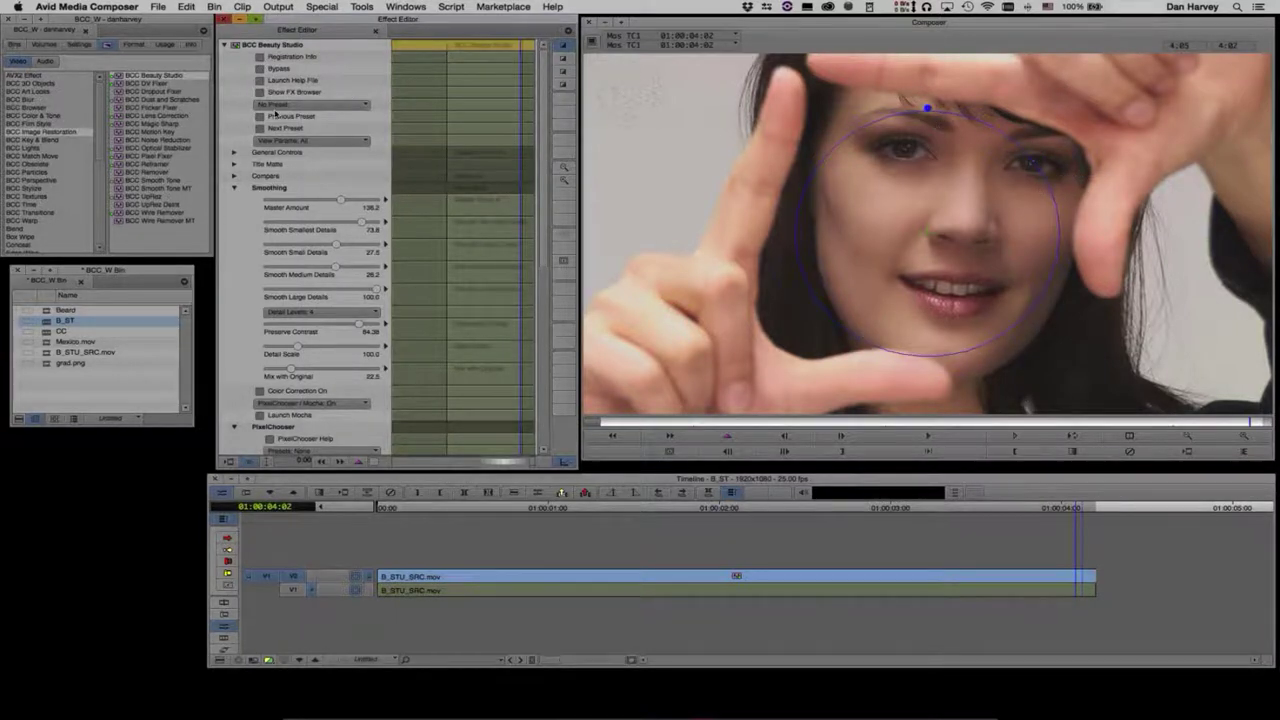
Step: Turn on Color Correction for Beauty Studio and set Saturation and Contrast to -1.25
left_click(260, 392)
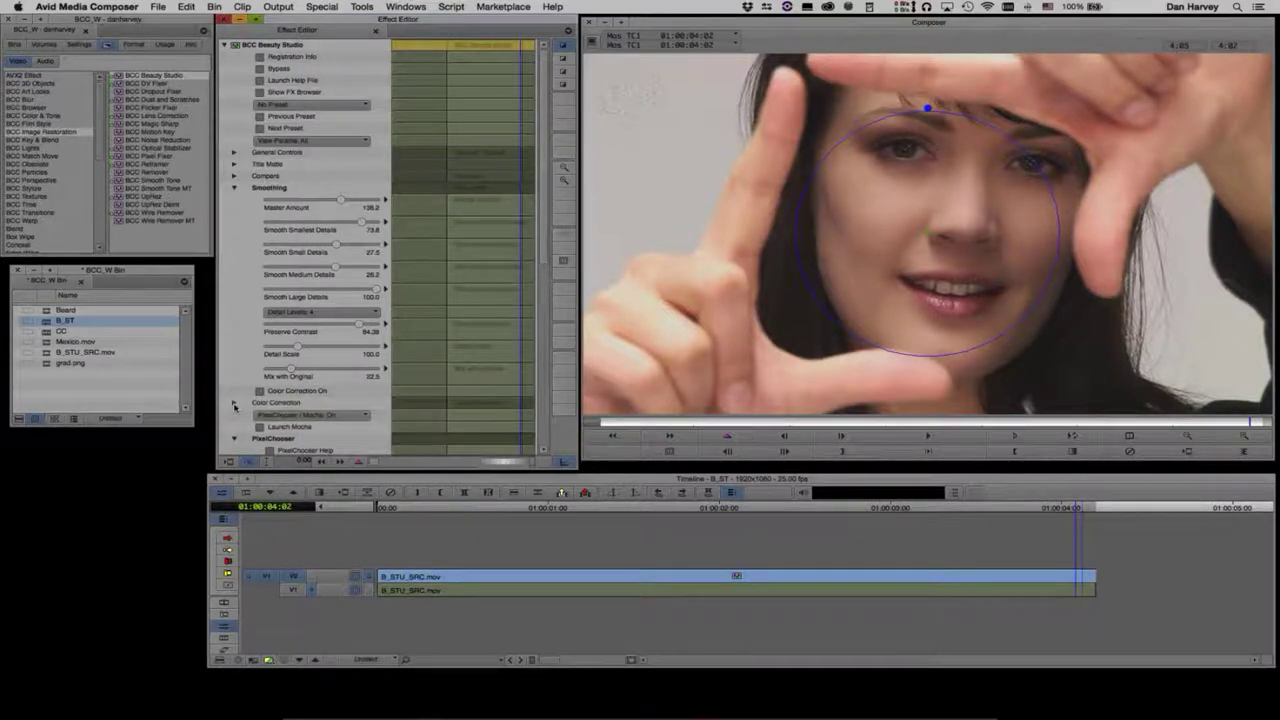
left_click(234, 404)
scroll(546, 218, "down", 5)
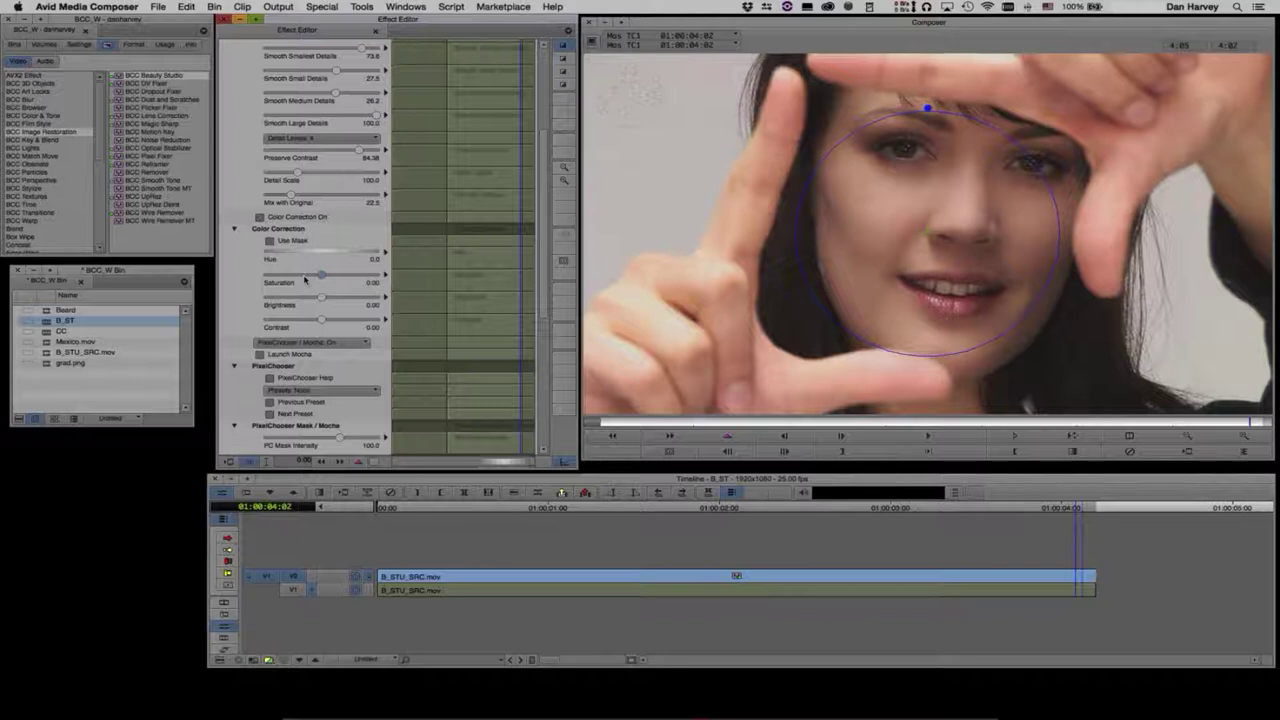
left_click_drag(305, 279, 337, 281)
left_click_drag(327, 274, 322, 323)
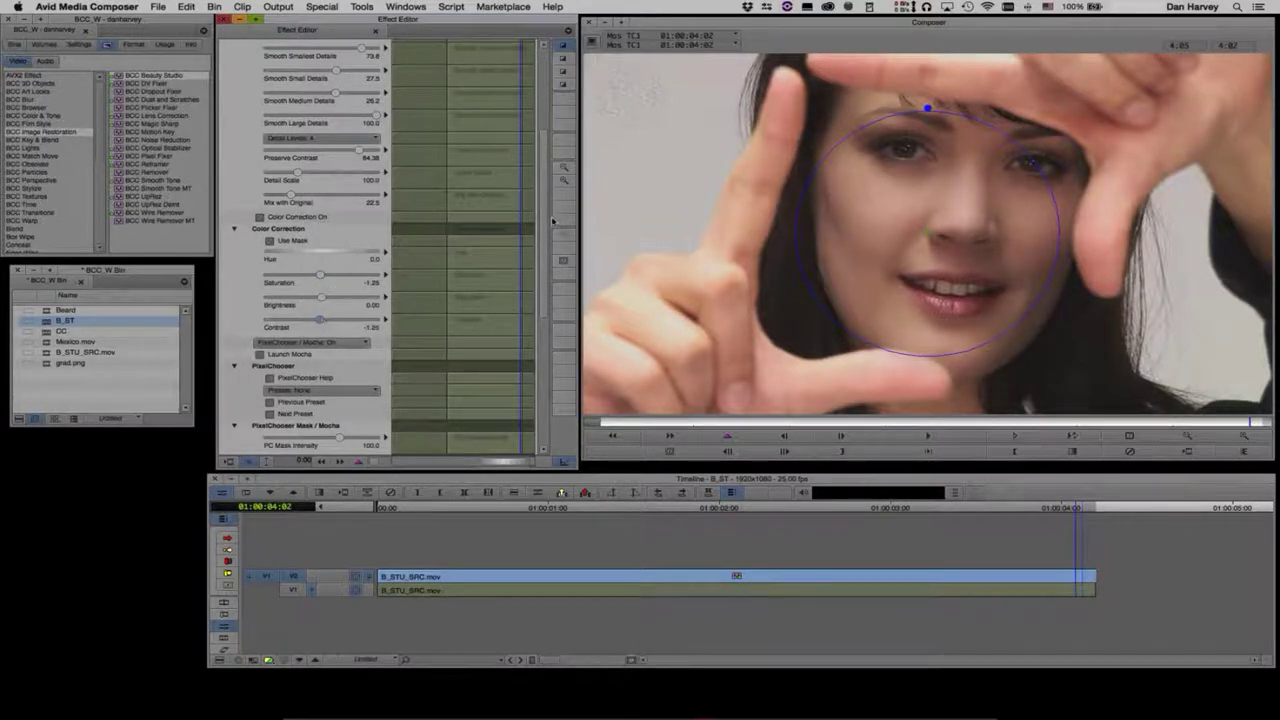
Step: Save the current PixelChooser settings as a preset named dan1 on the Desktop
left_click_drag(544, 143, 544, 57)
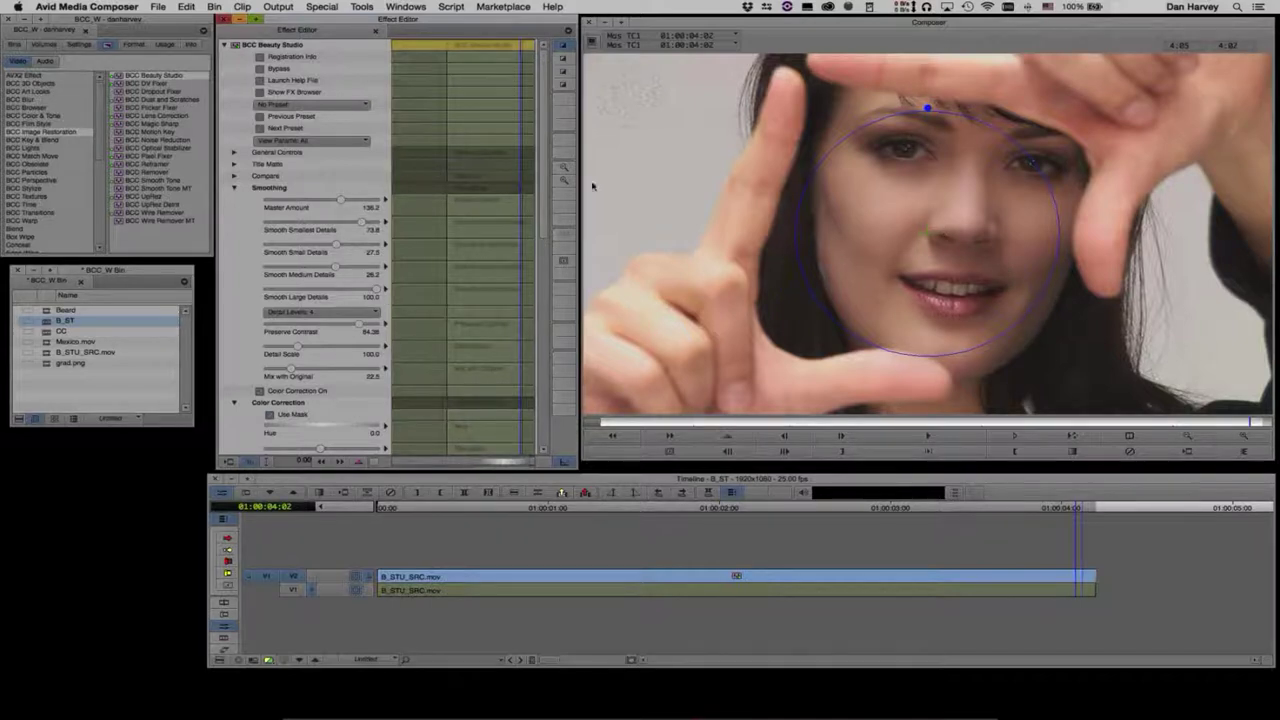
scroll(545, 156, "down", 10)
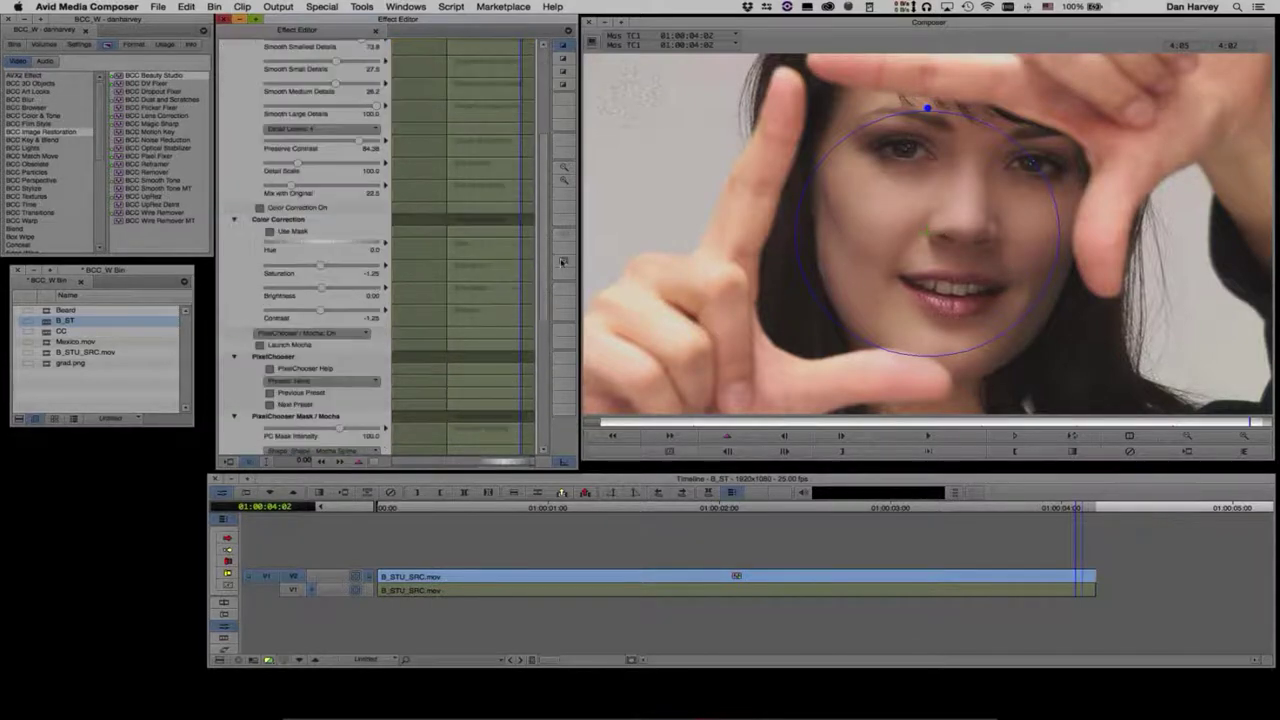
left_click_drag(564, 296, 545, 307)
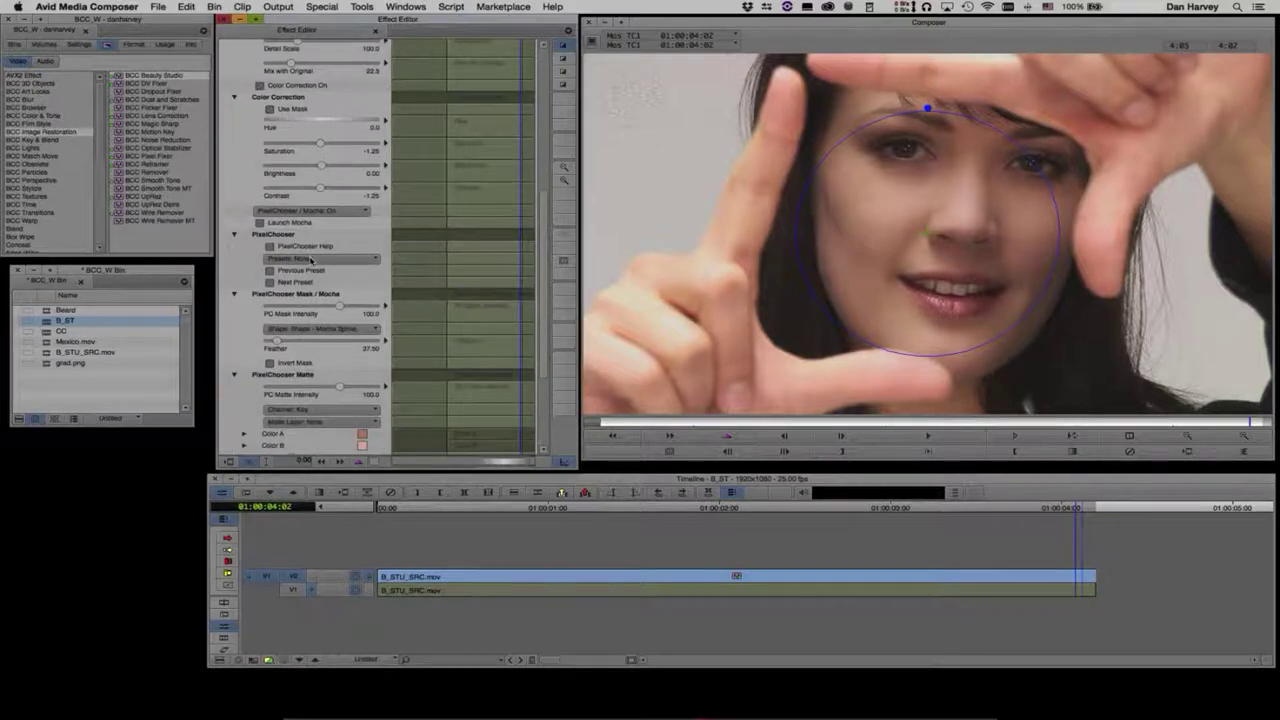
left_click(311, 259)
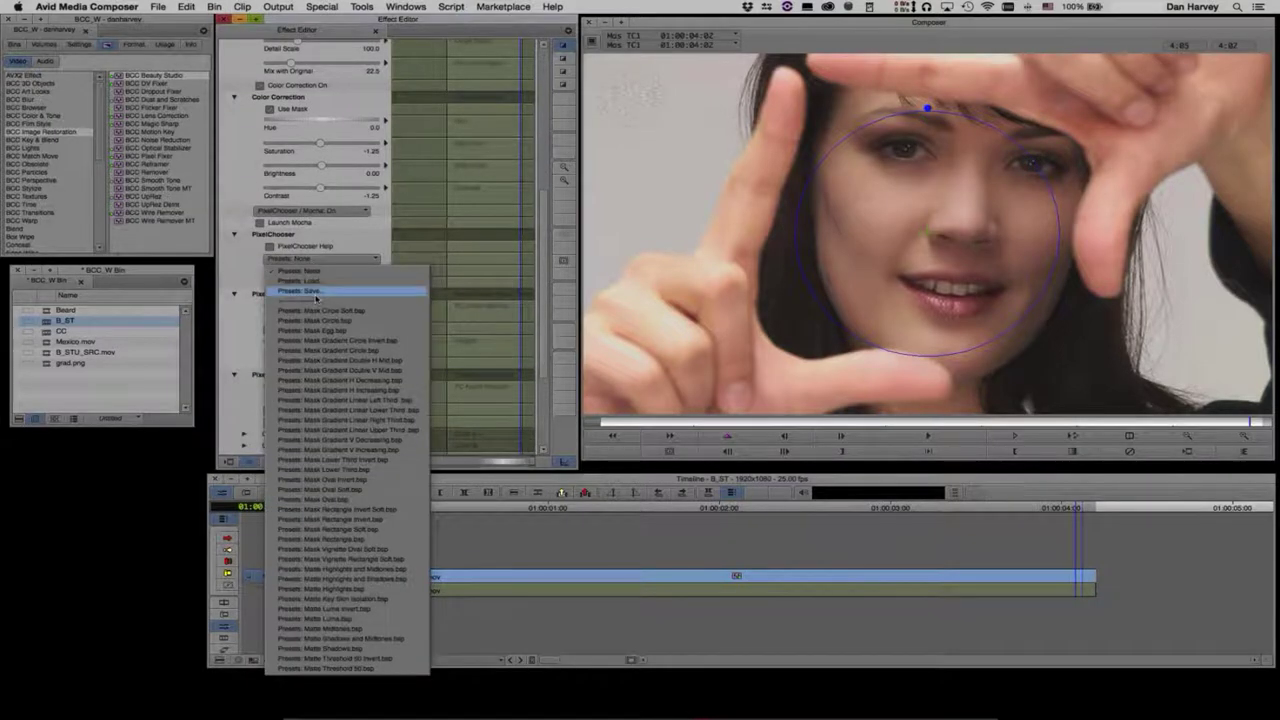
left_click(317, 297)
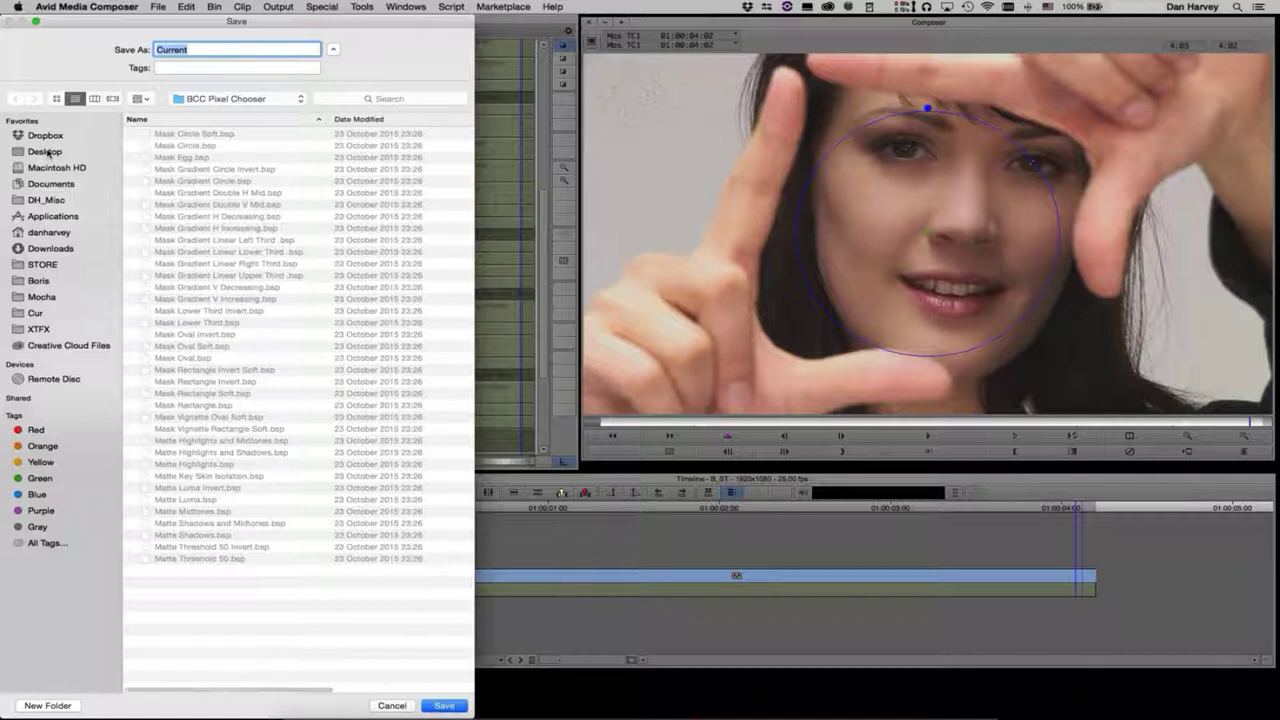
left_click(64, 152)
type("dan1")
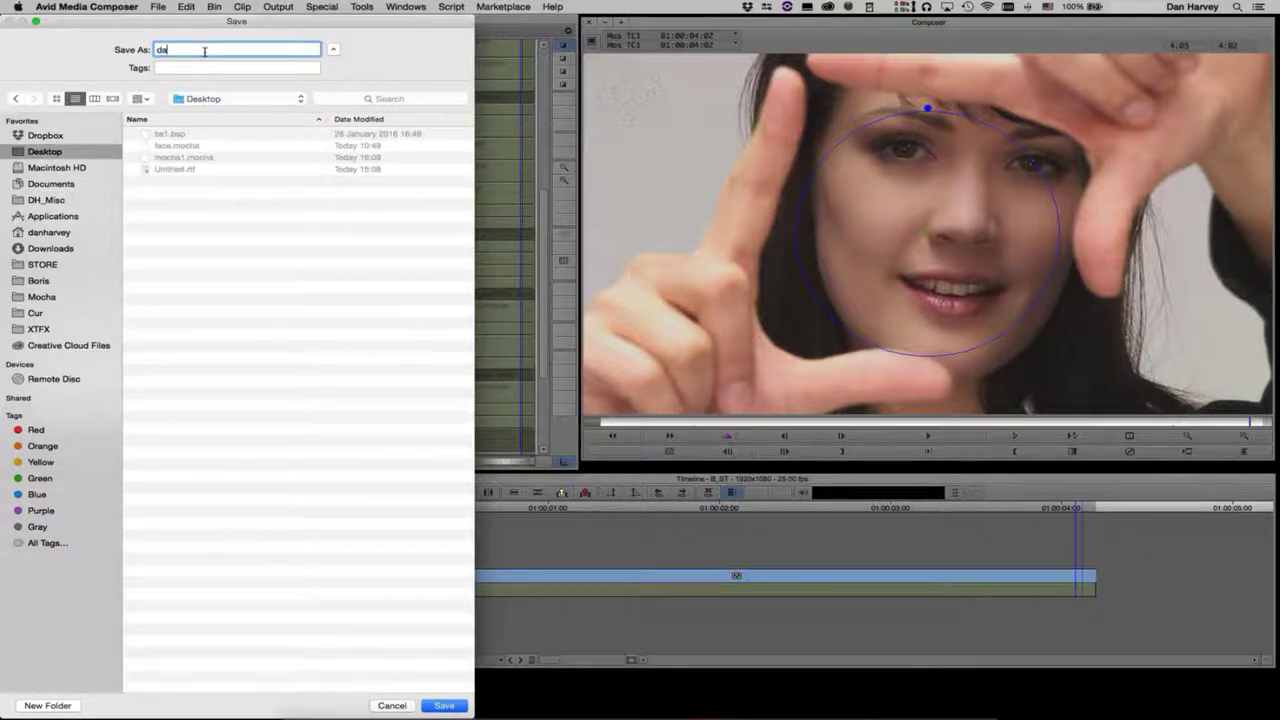
left_click(444, 705)
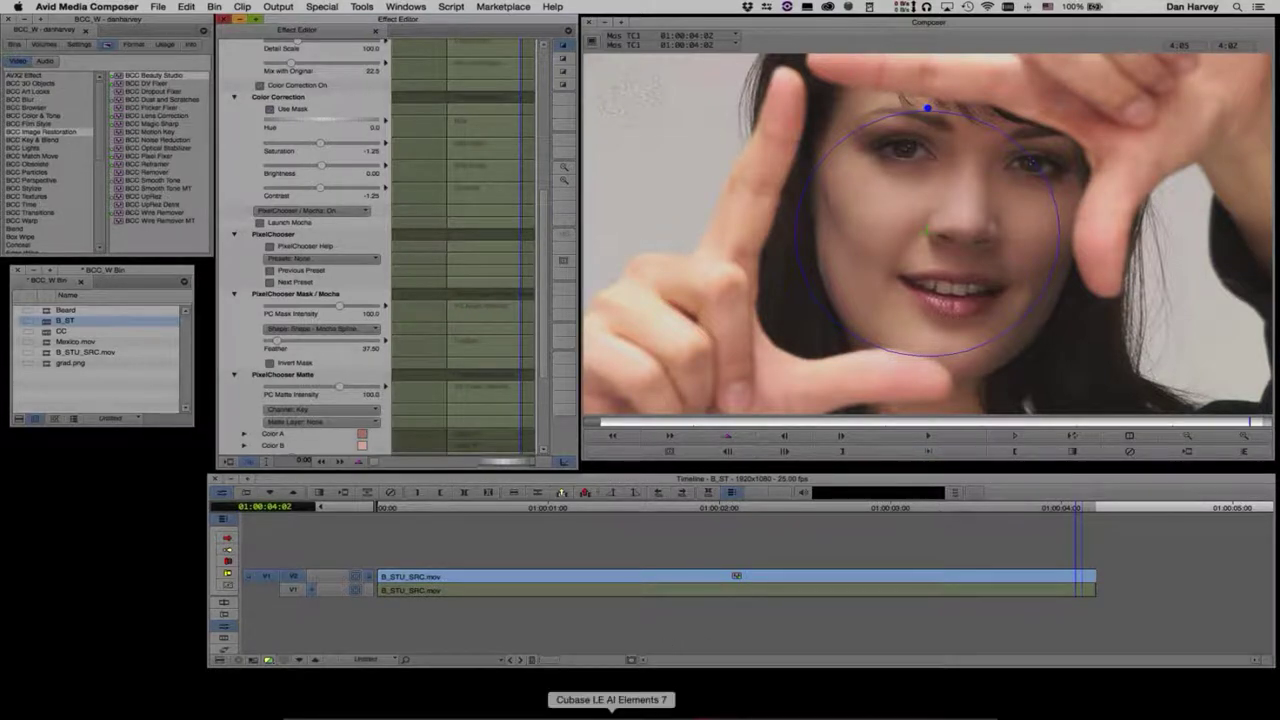
Step: Return to the start of the sequence, add video track V3 and make it the active track instead of V2
key("space")
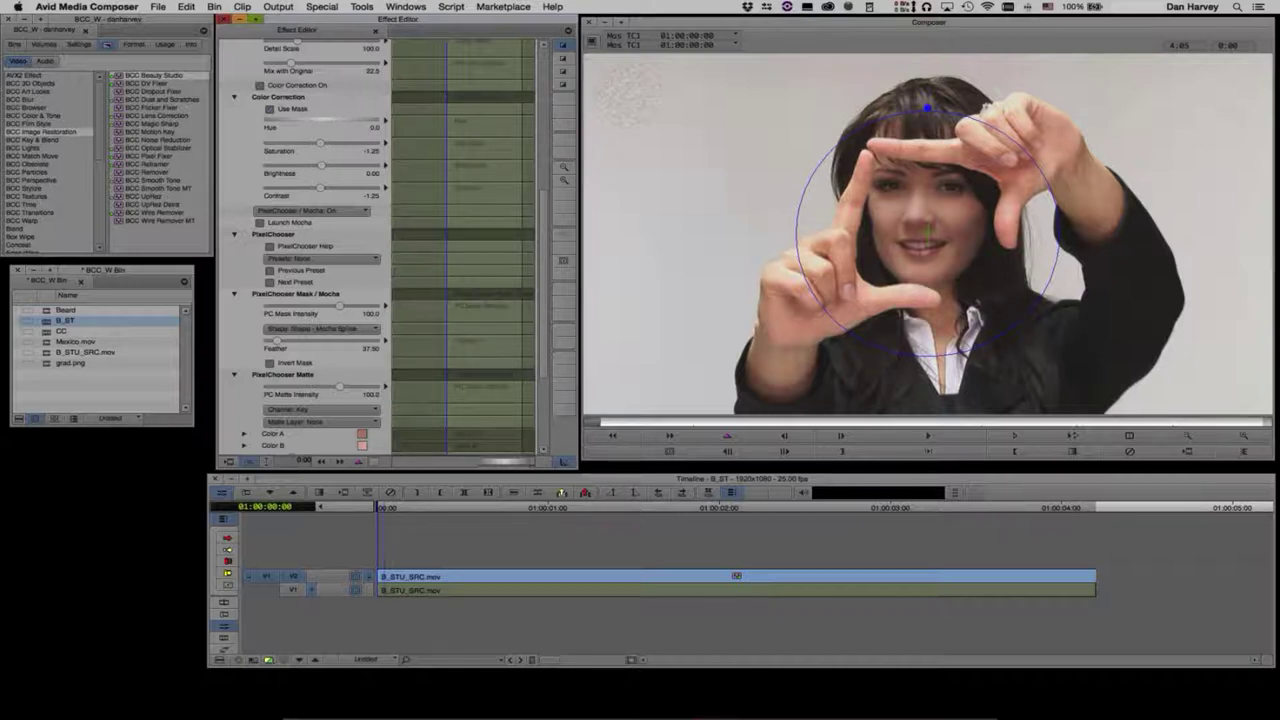
key("super+shift+n")
right_click(330, 536)
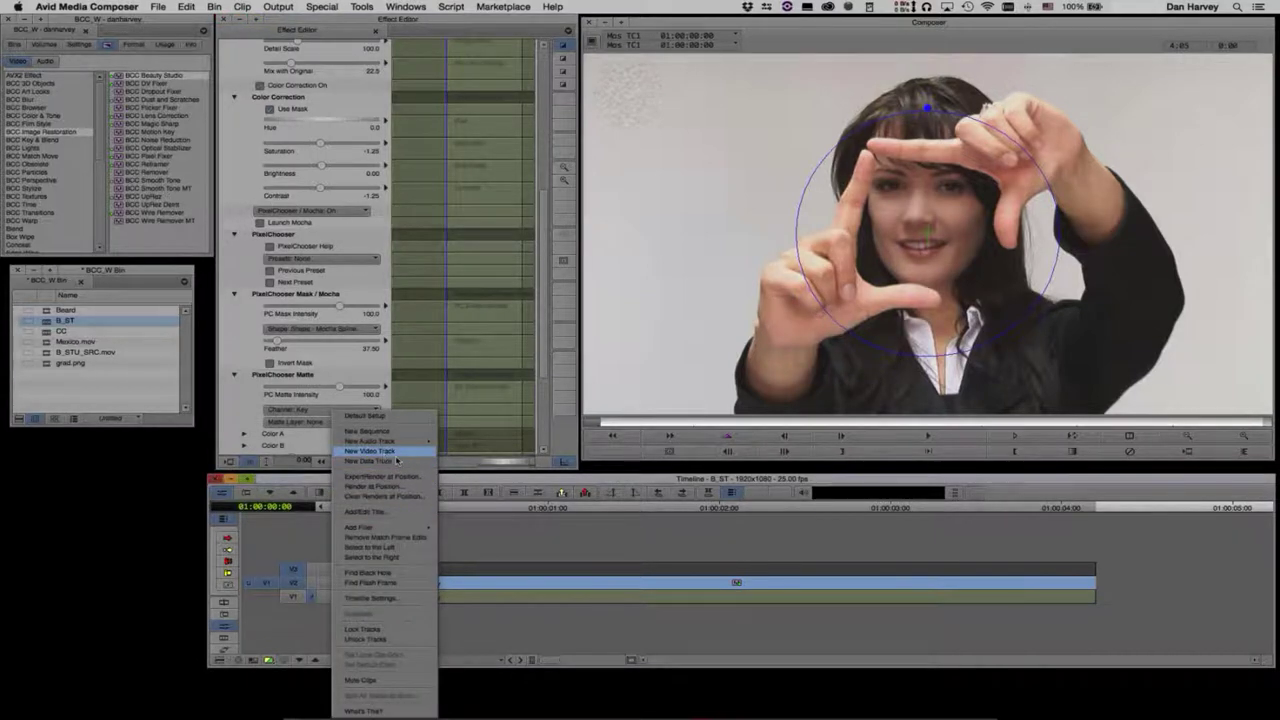
left_click(556, 529)
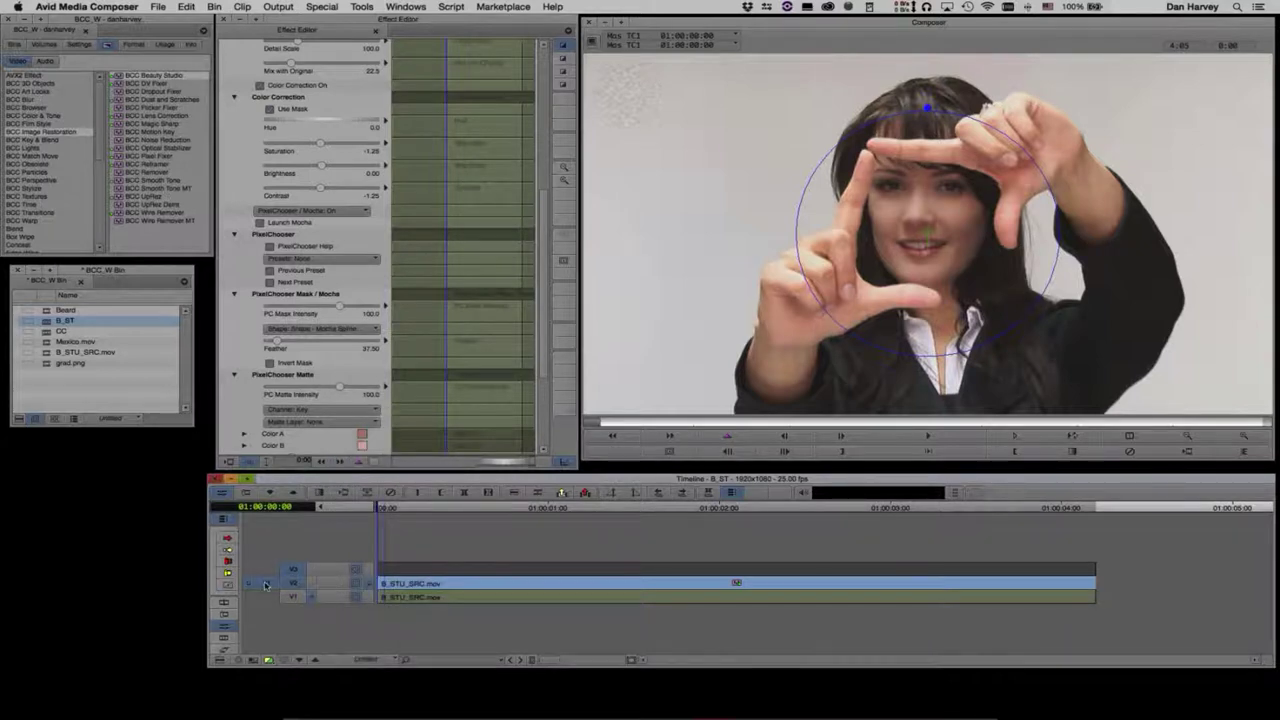
left_click_drag(282, 572, 295, 568)
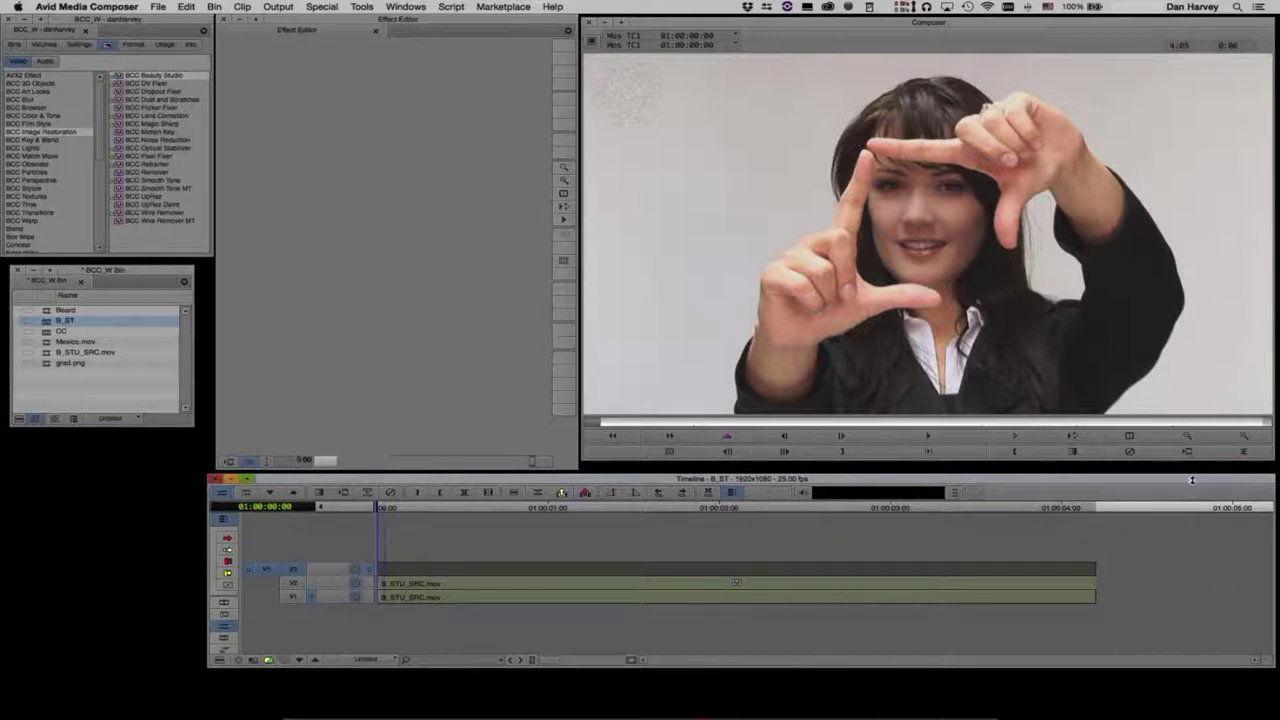
Step: Apply the BCC Film Grain effect from the BCC Film Style category to the empty filler on track V3
left_click(1267, 425)
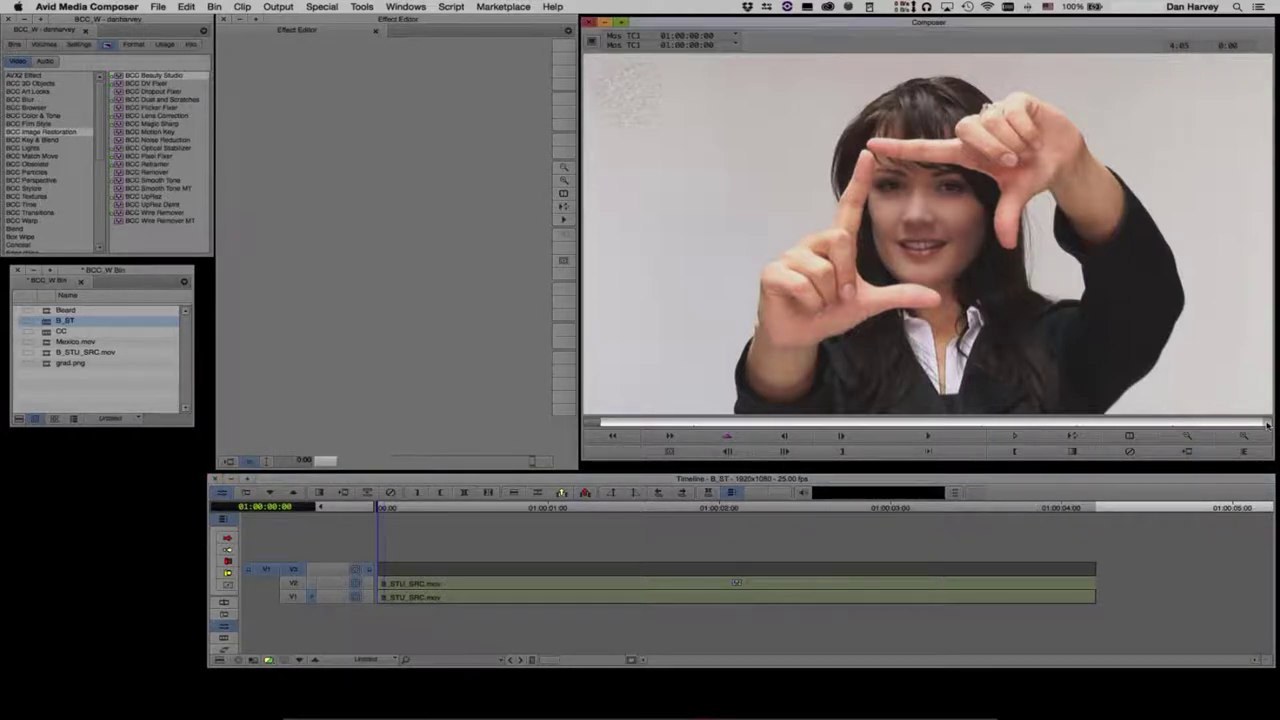
left_click(1267, 425)
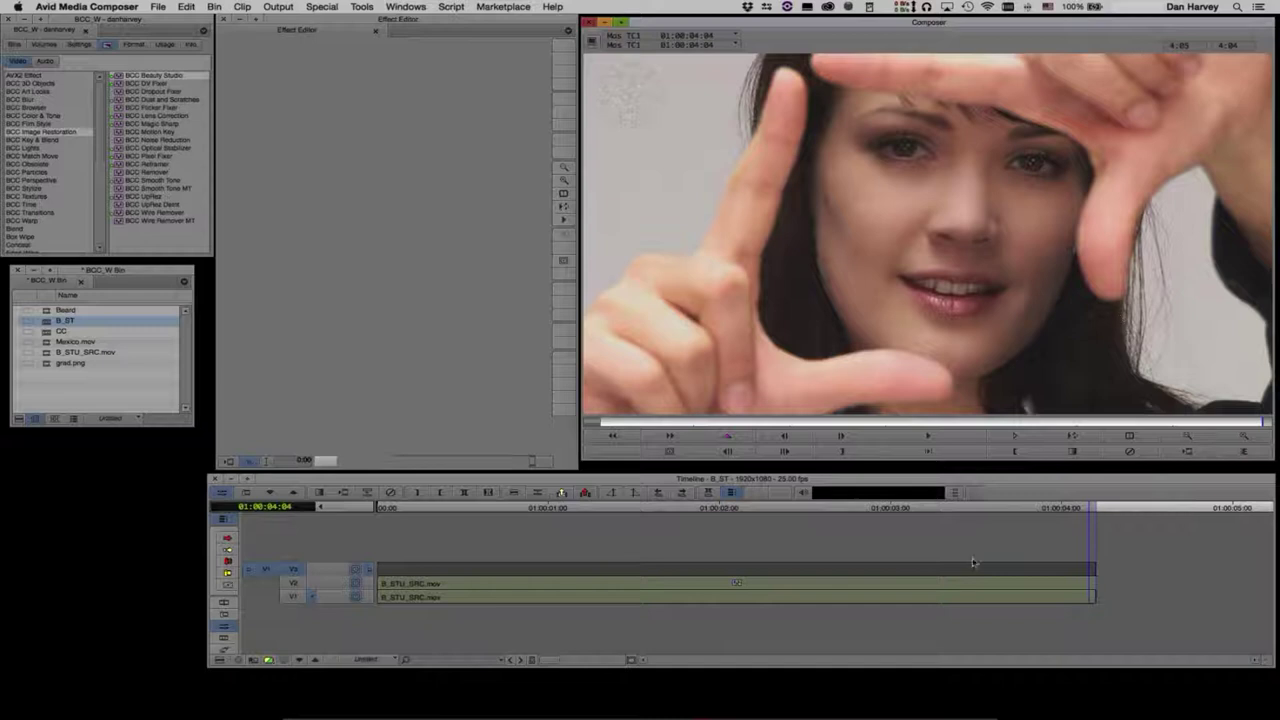
left_click(790, 581)
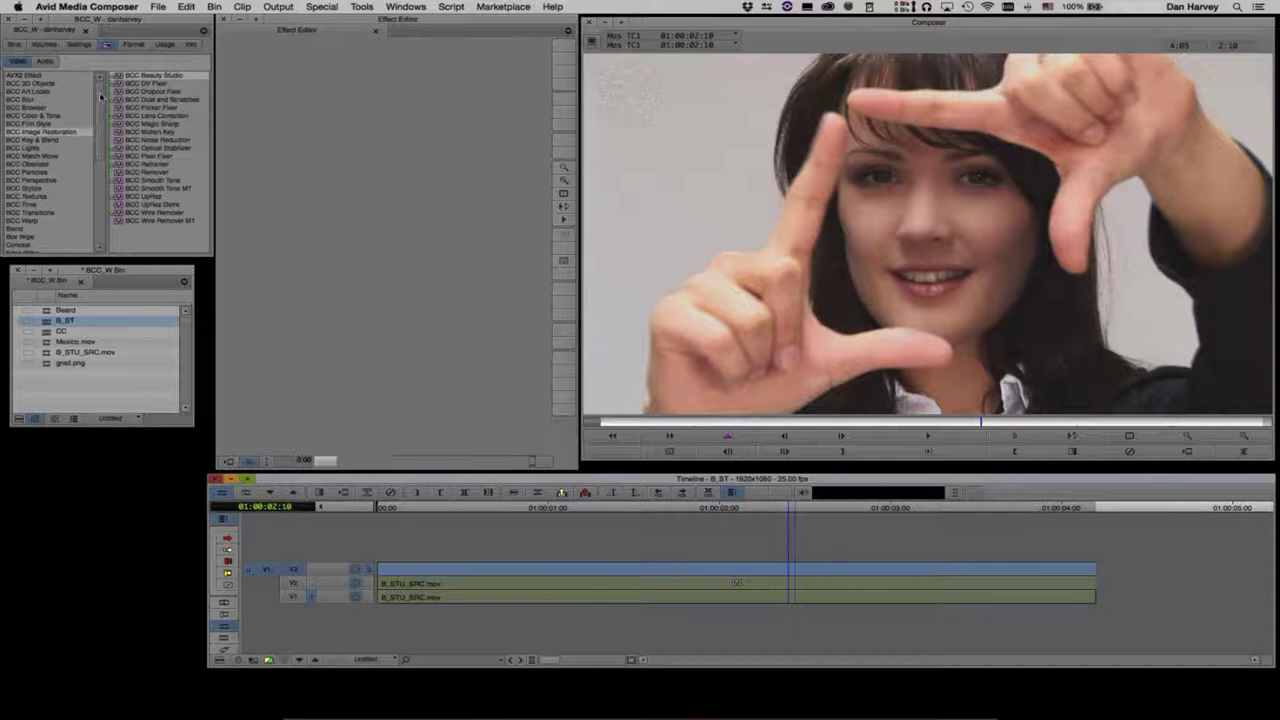
left_click(62, 123)
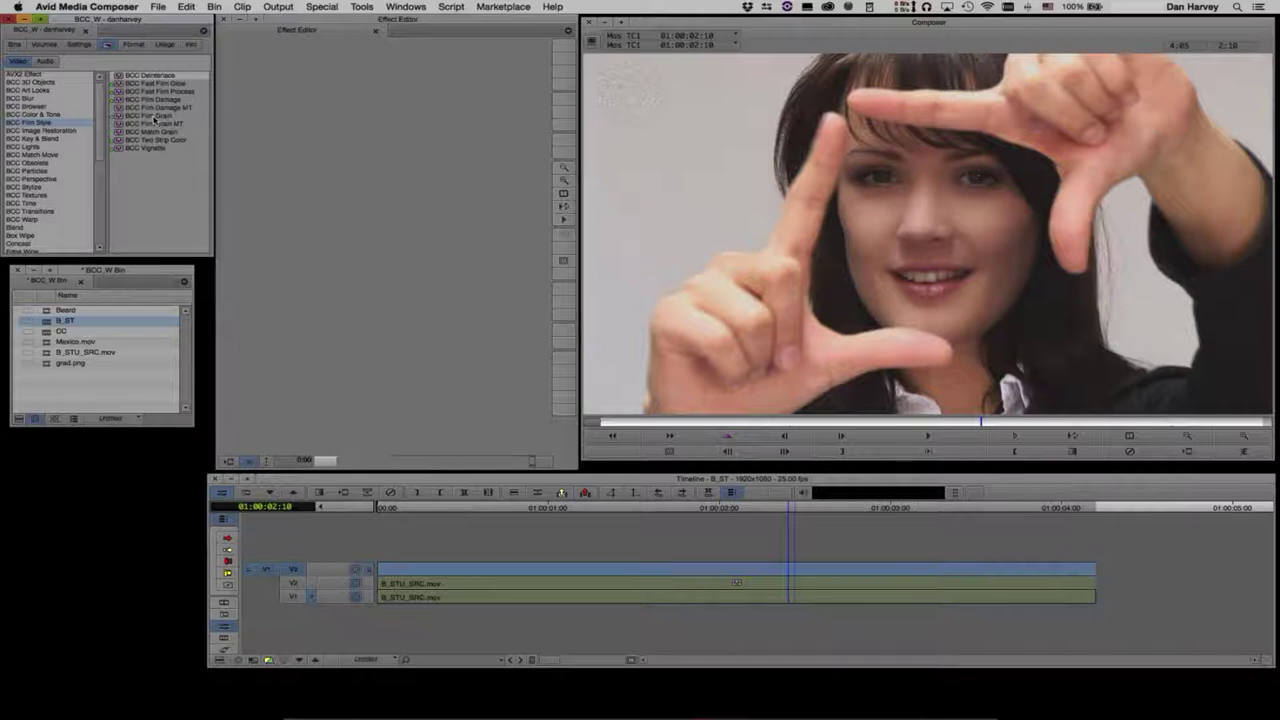
left_click(155, 116)
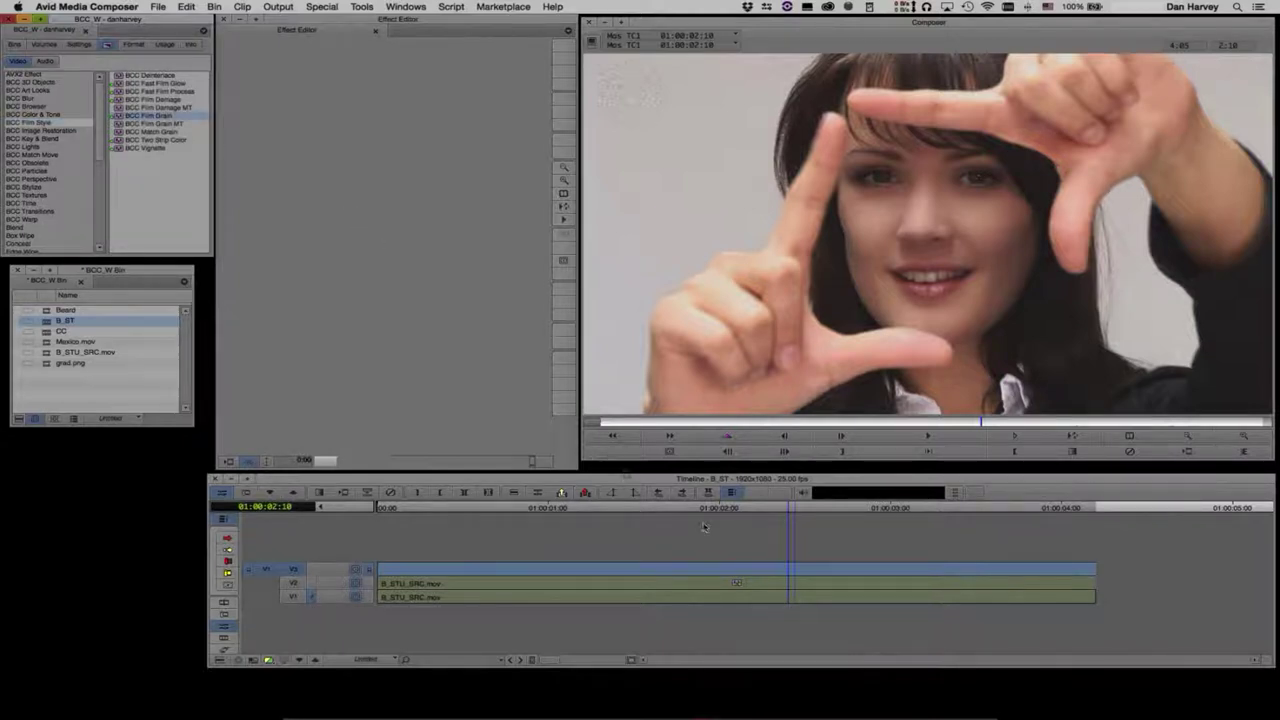
left_click(760, 569)
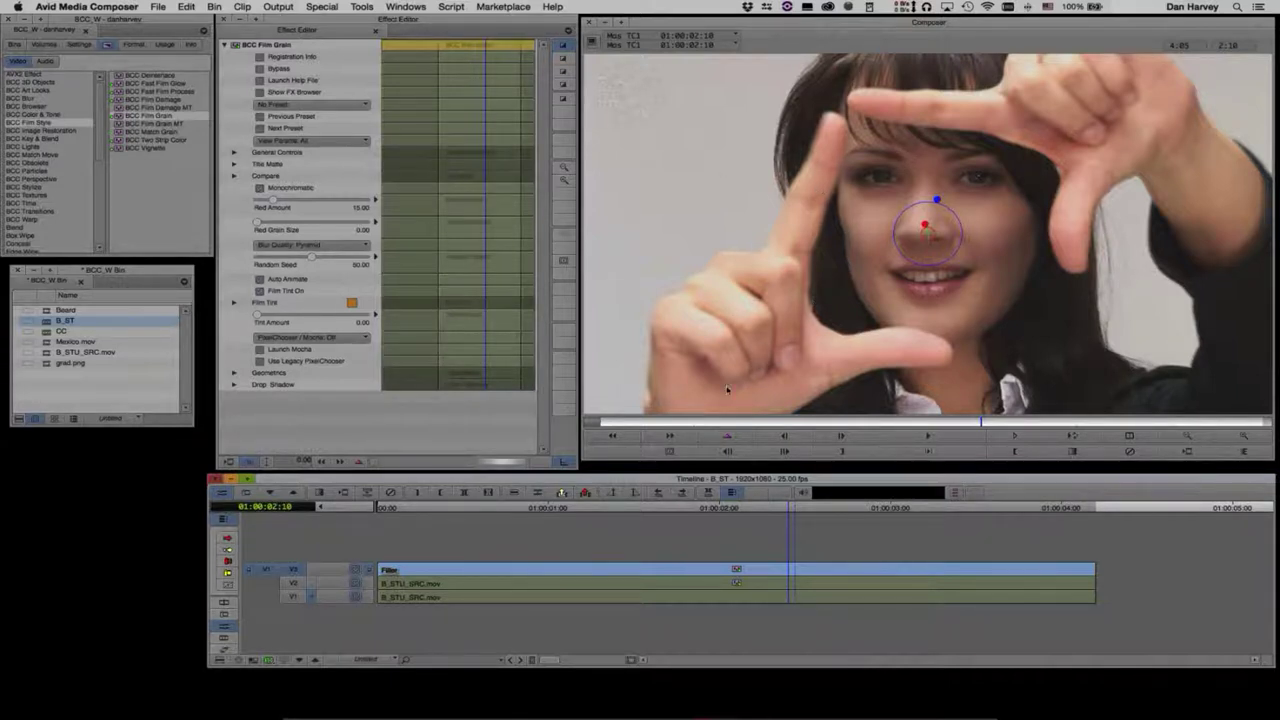
Step: Delete track V3 together with its Film Grain filler
right_click(299, 571)
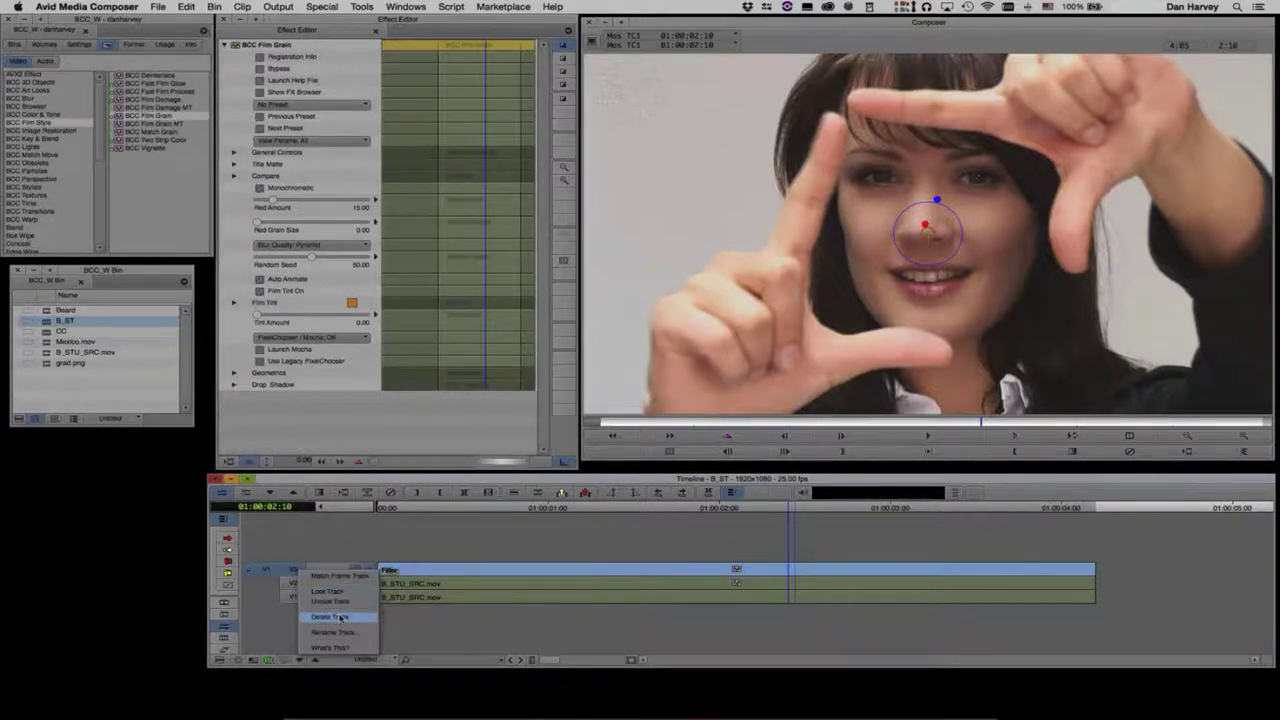
left_click(328, 591)
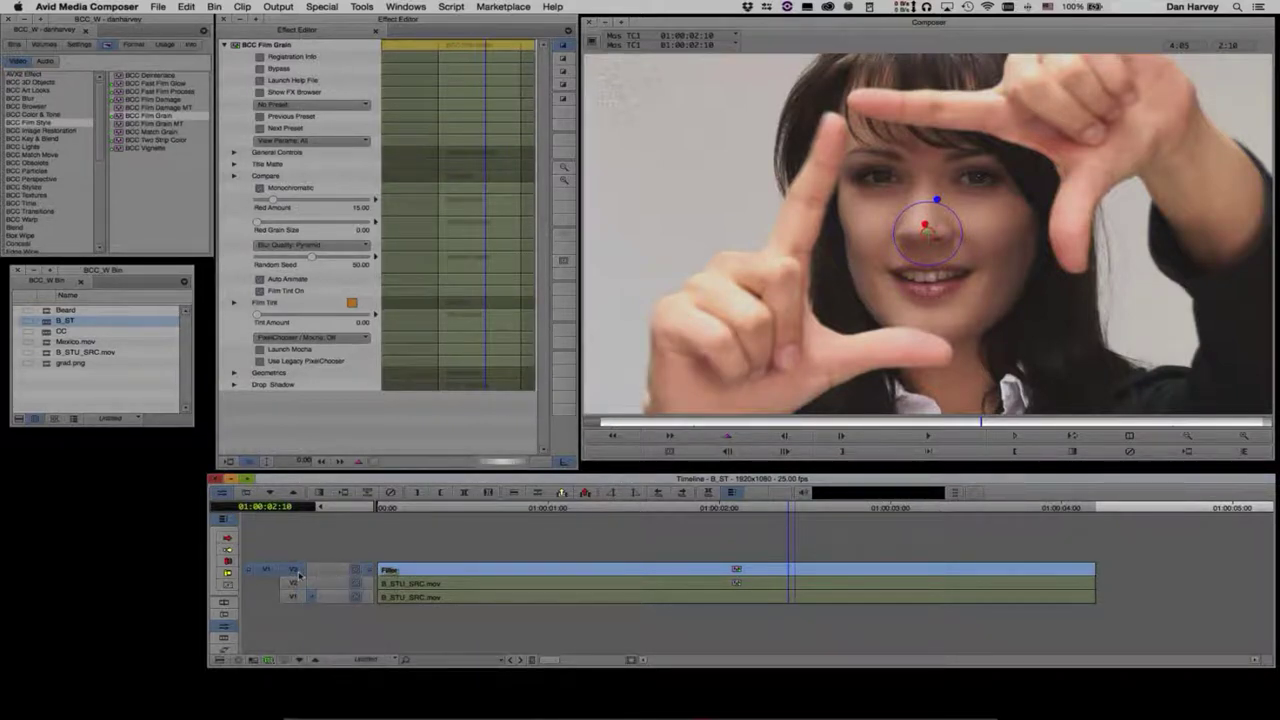
key("Delete")
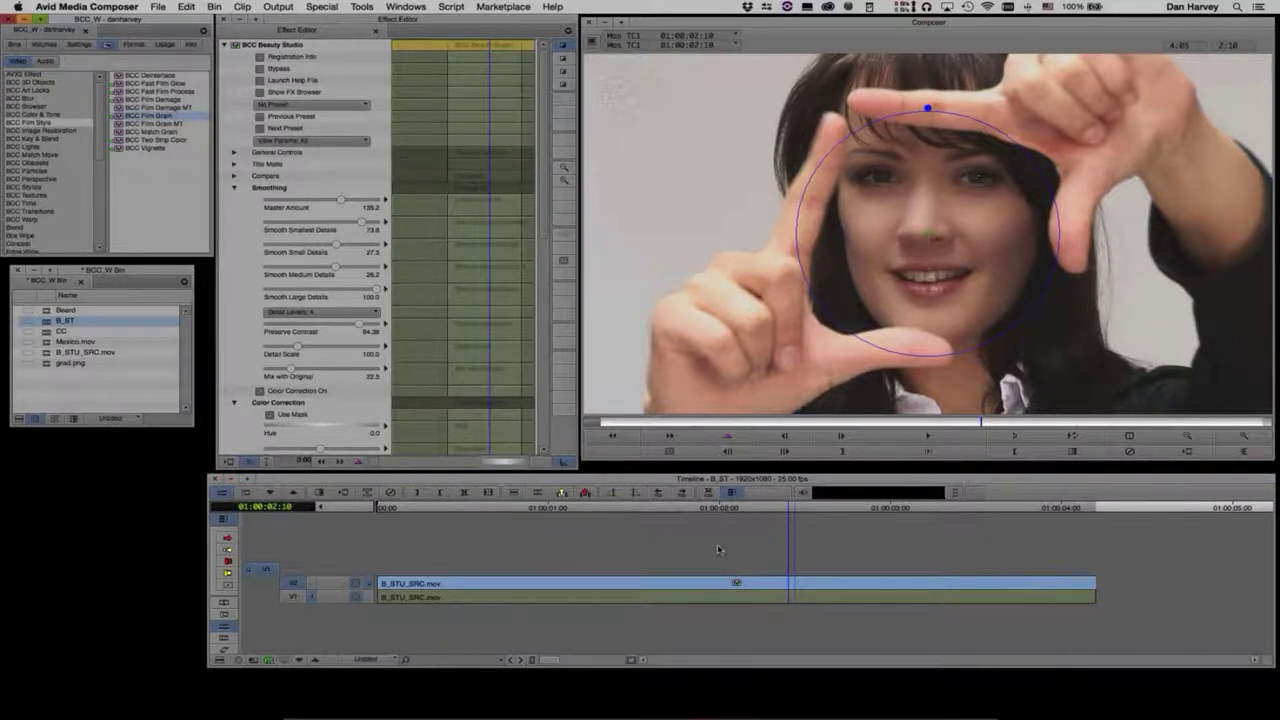
Step: Add BCC Film Grain to the V2 clip B_STU_SRC.mov on top of its existing Beauty Studio effect
left_click_drag(718, 549, 734, 579)
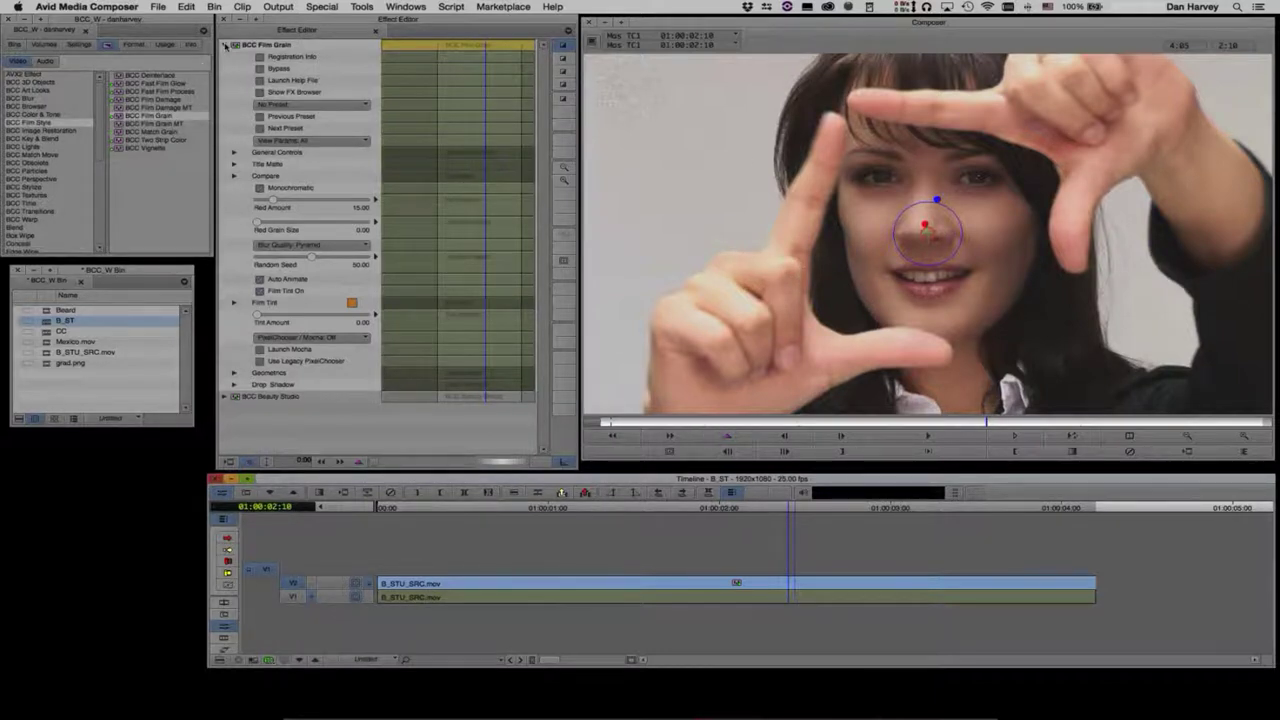
Step: Remove the BCC Film Grain effect from the V2 clip and add BCC Match Grain on top of Beauty Studio instead
left_click(225, 45)
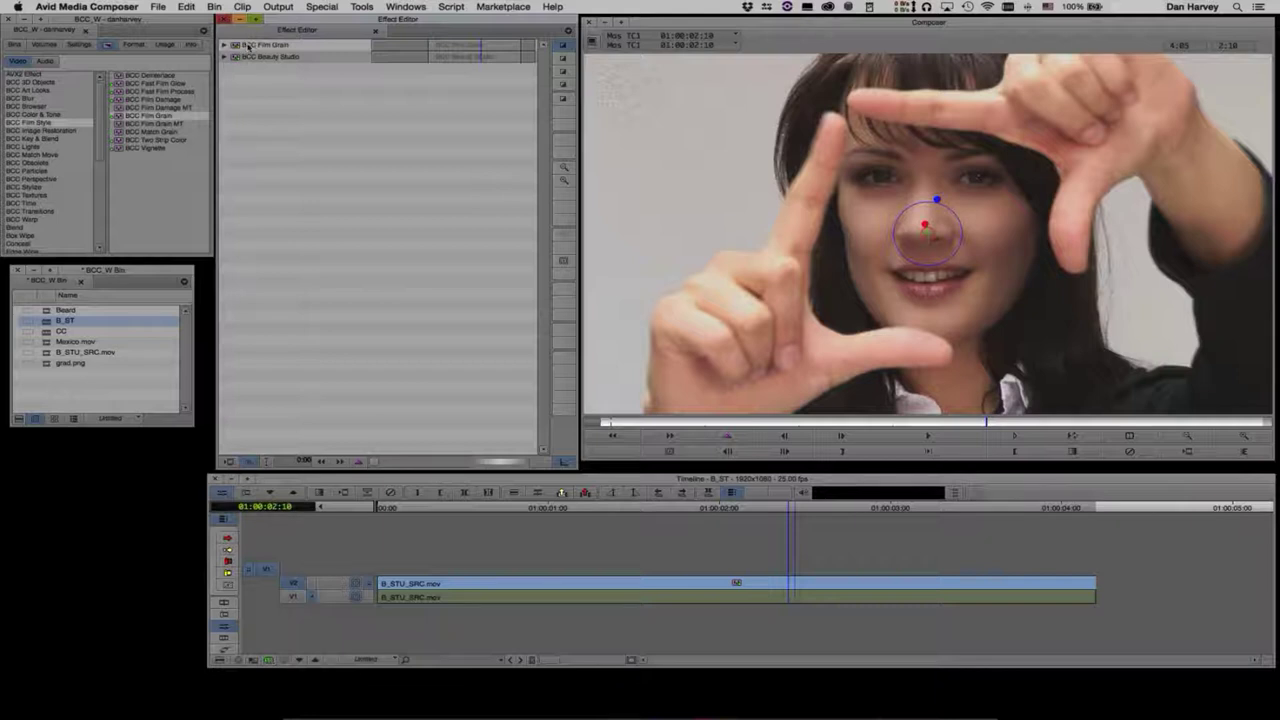
left_click(225, 45)
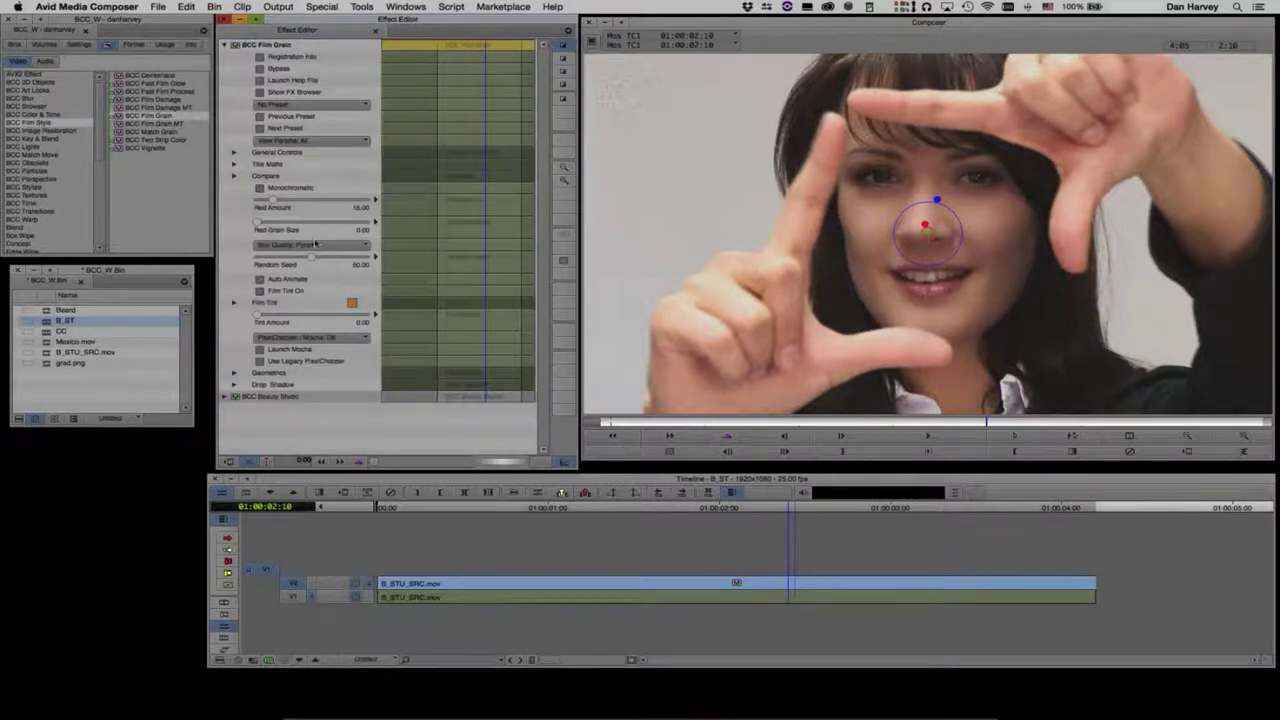
left_click(224, 45)
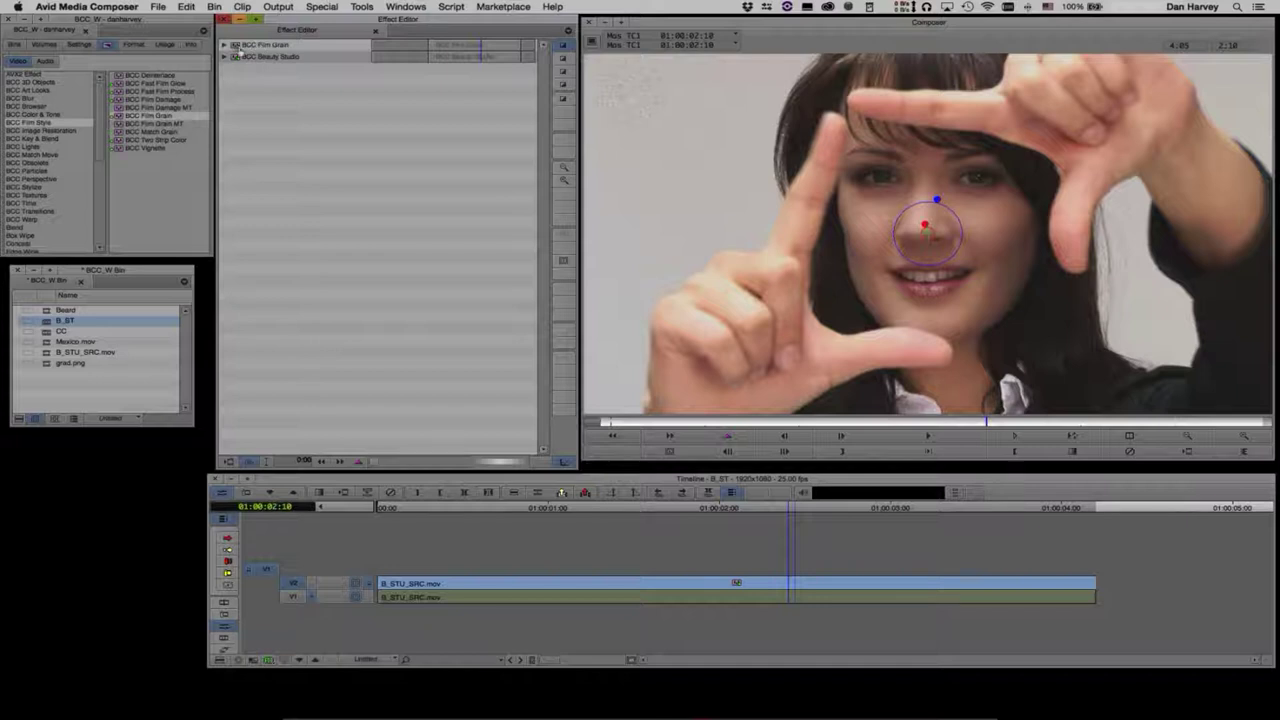
left_click(390, 492)
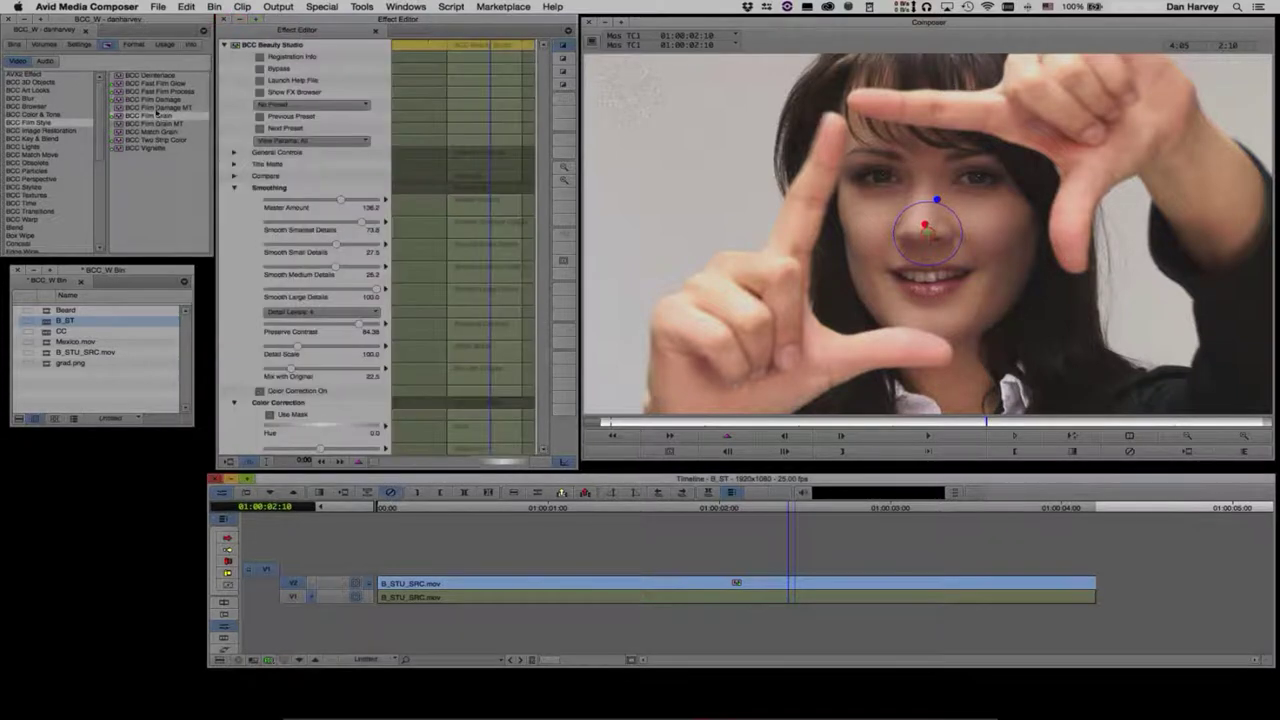
left_click(146, 133)
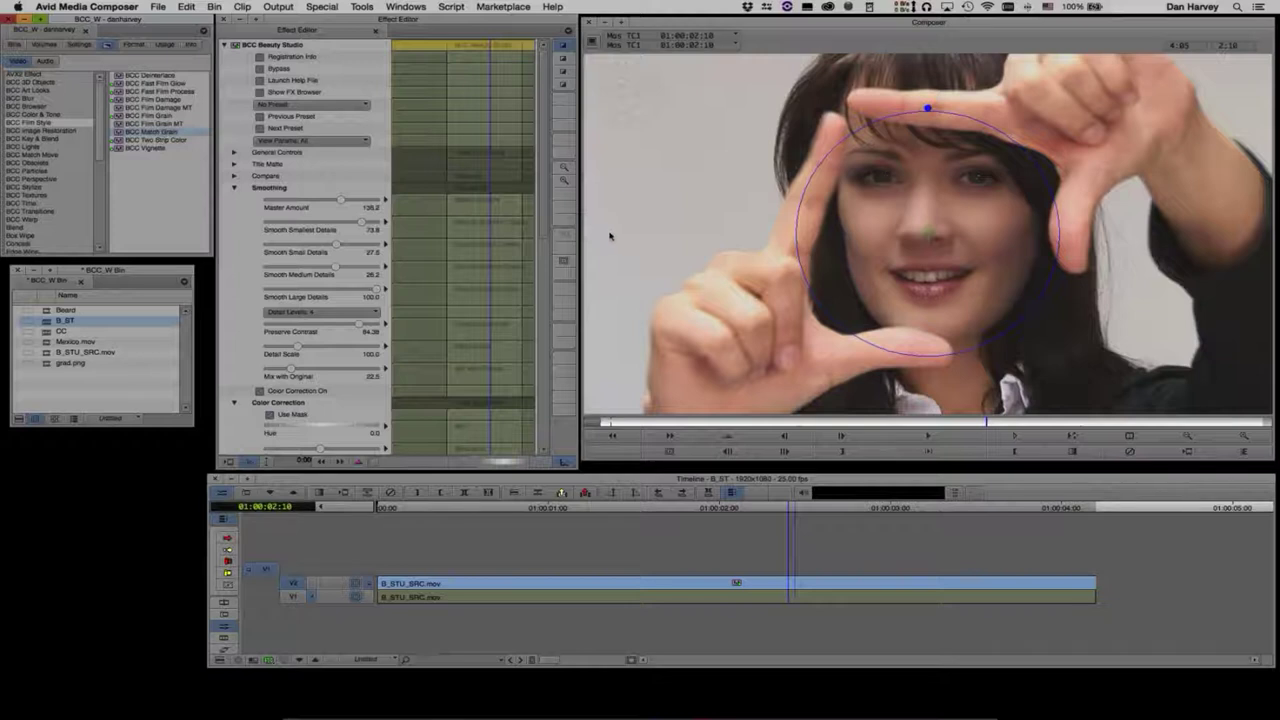
left_click_drag(156, 134, 808, 583)
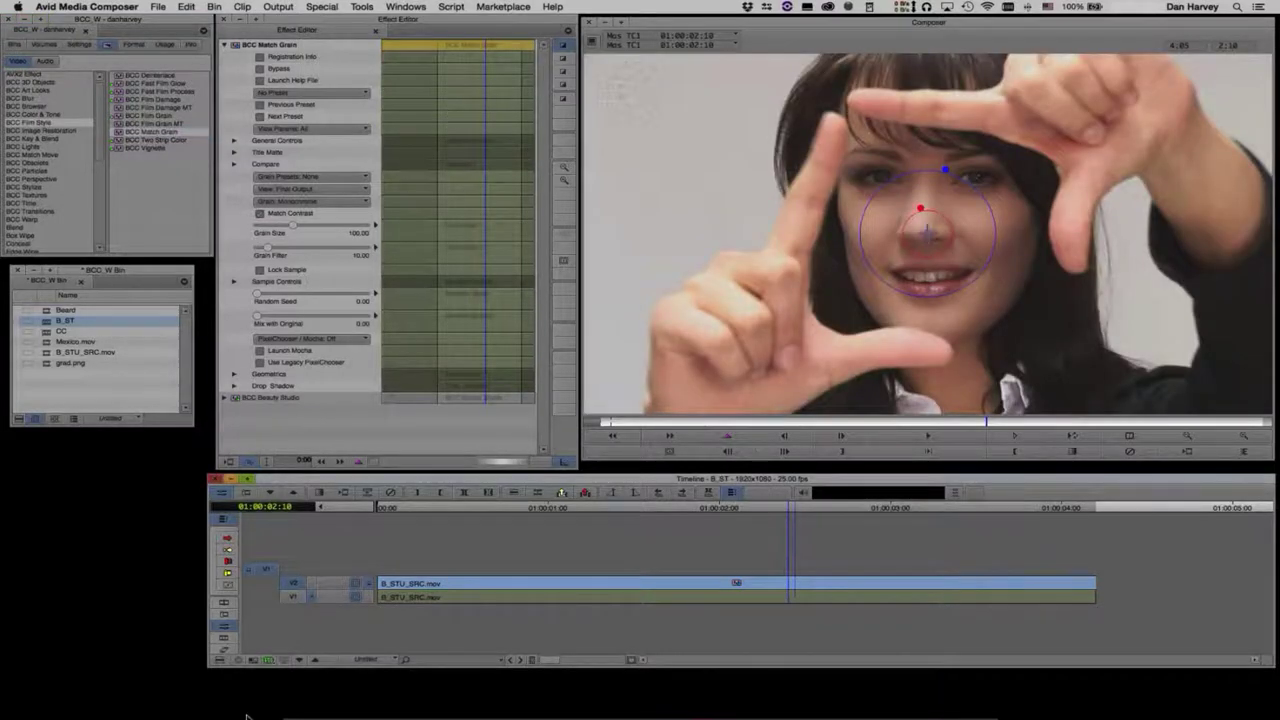
Step: Cycle the timeline's video quality through its lower settings and back to full resolution with Match Grain applied
left_click(270, 668)
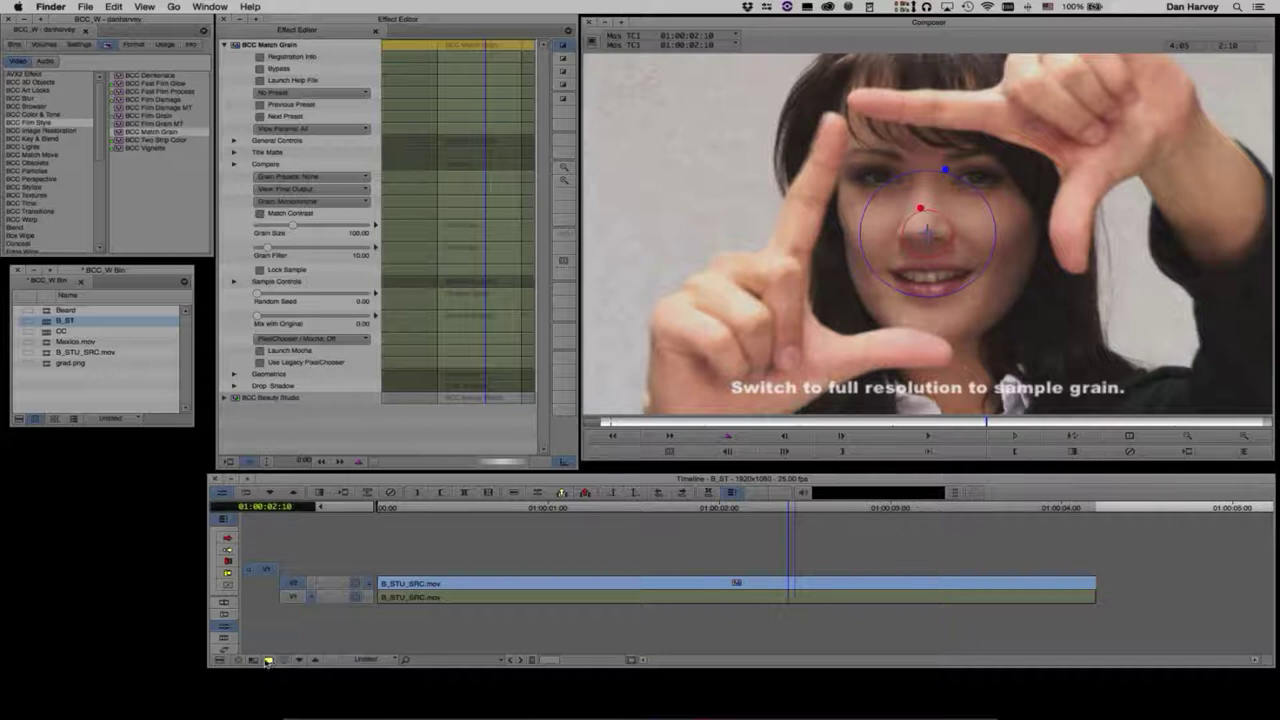
left_click(267, 666)
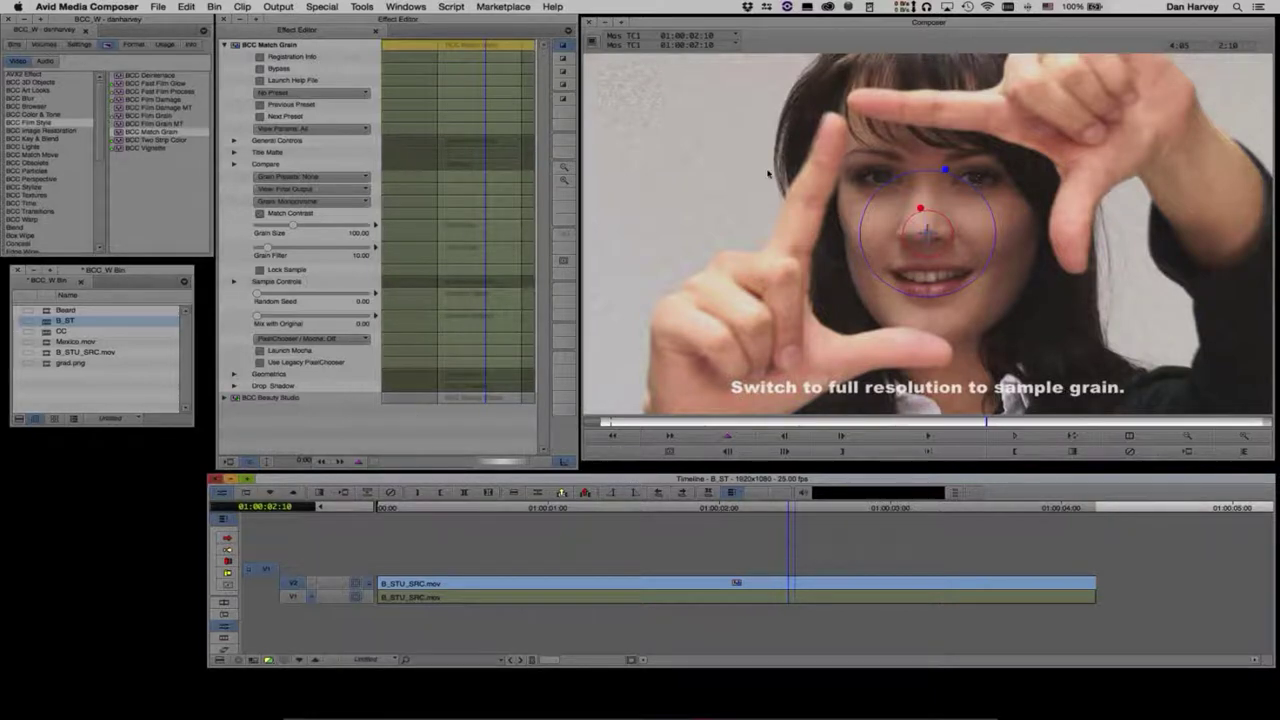
left_click(268, 660)
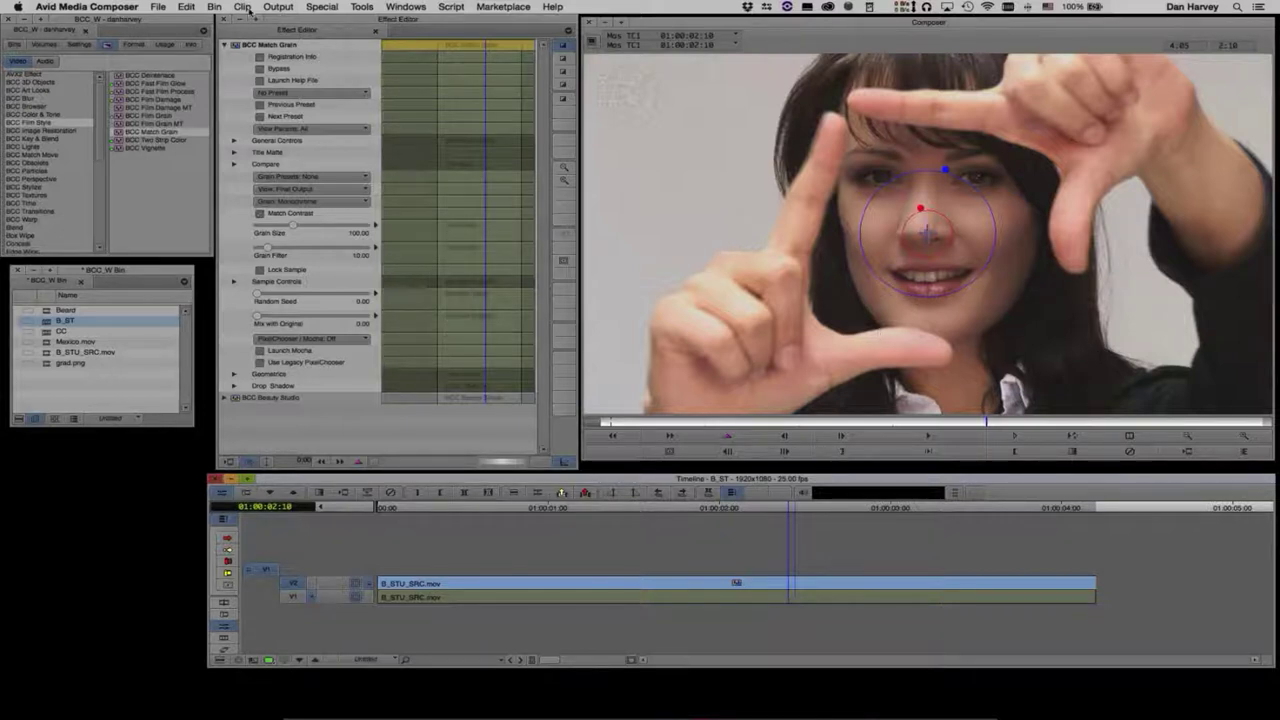
left_click(259, 70)
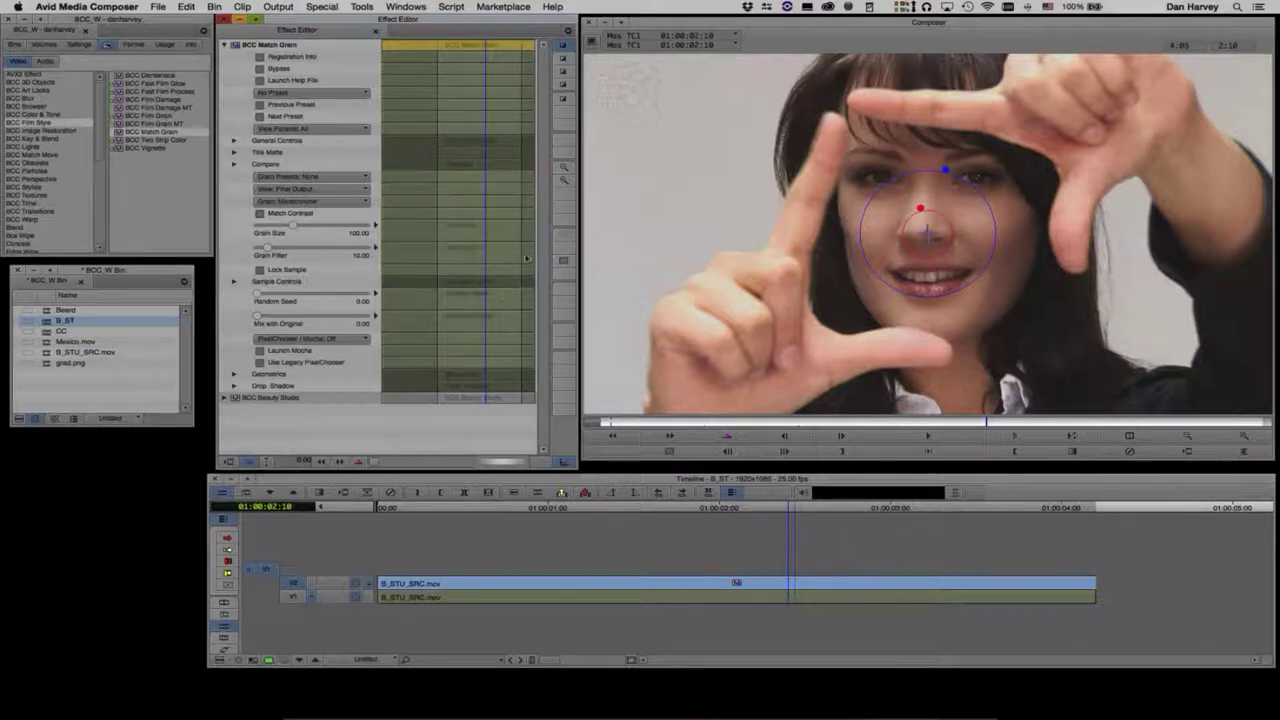
Step: Set Match Grain's PixelChooser / Mocha to On and load the PixelChooser preset dan1.bsp from the Desktop
left_click(293, 340)
left_click(305, 361)
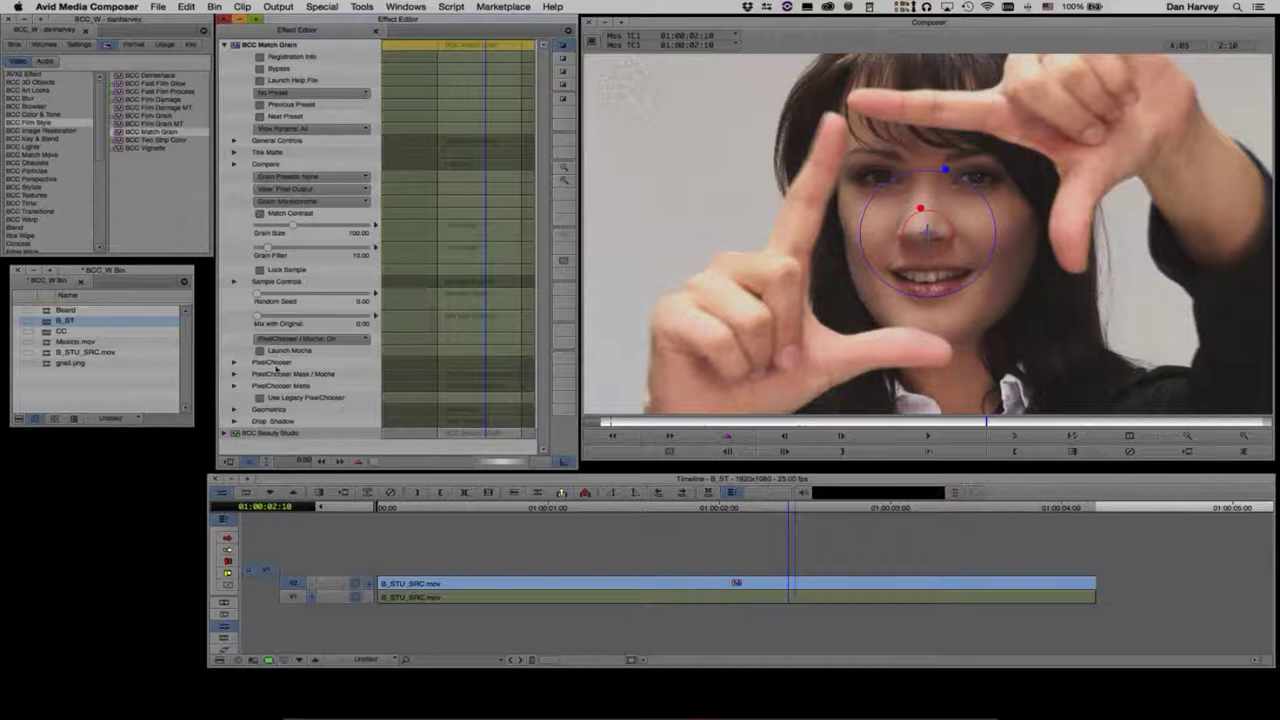
left_click(234, 366)
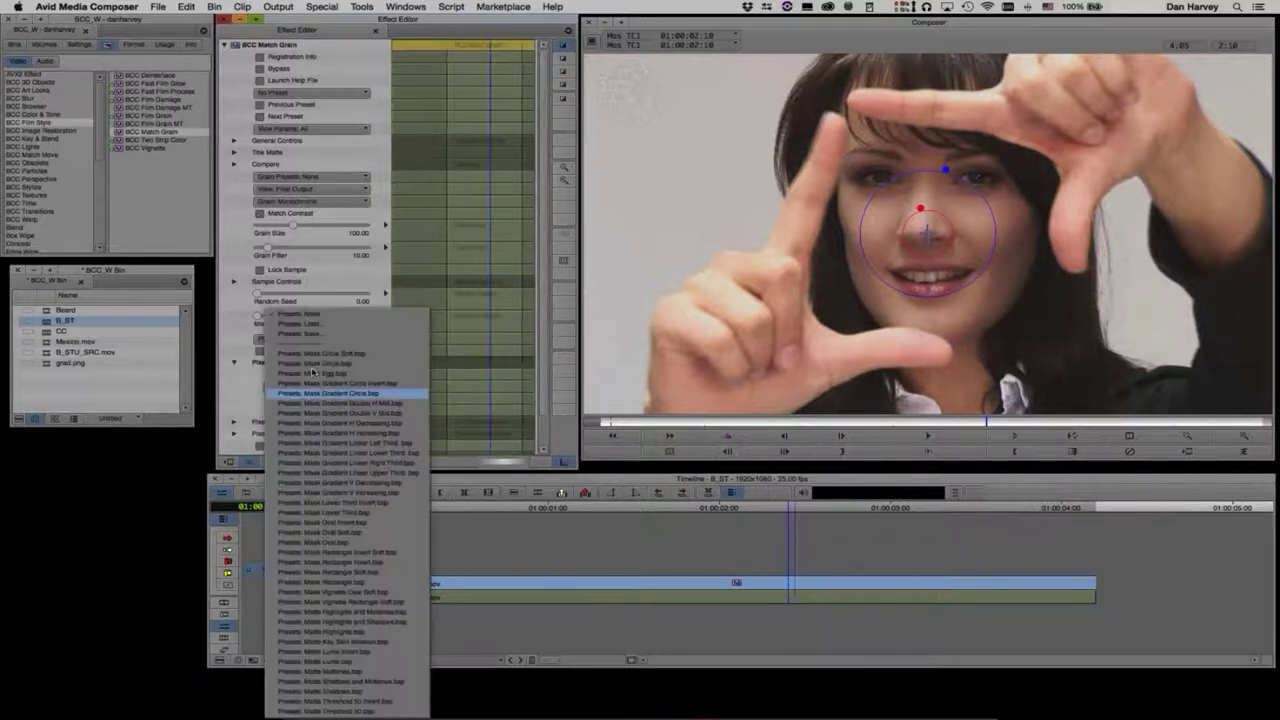
left_click(313, 394)
left_click(311, 327)
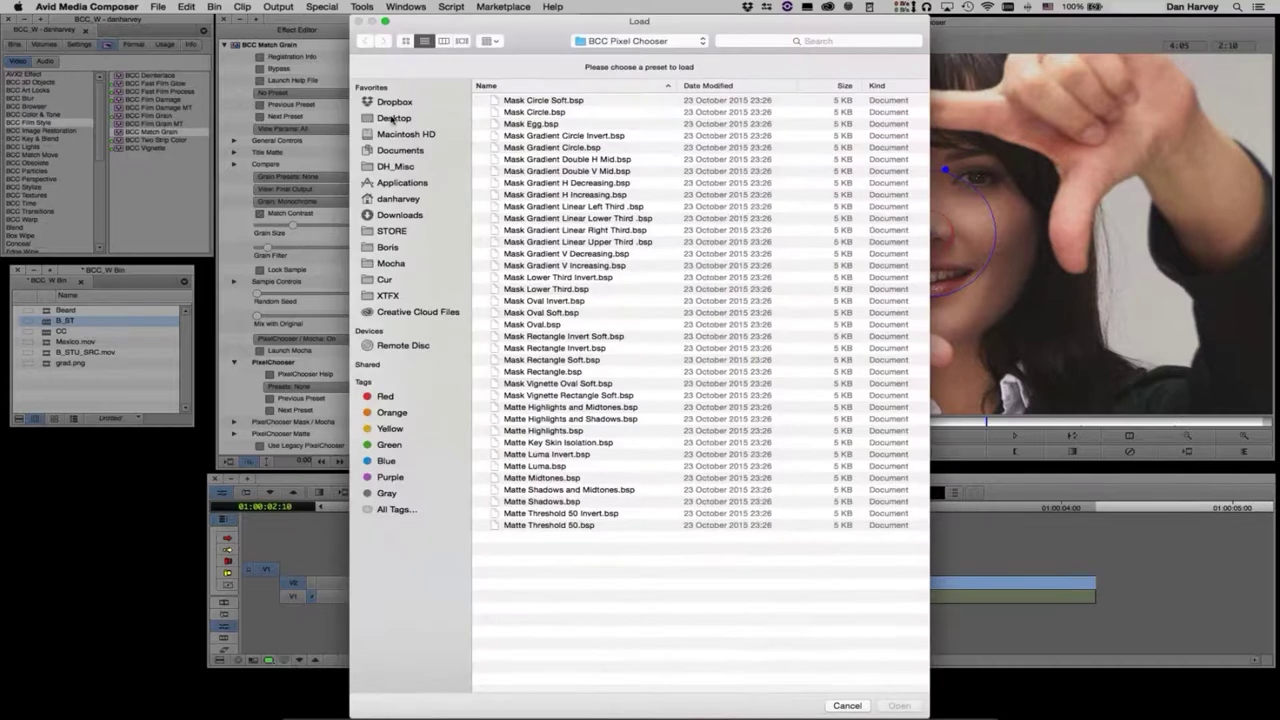
left_click(392, 118)
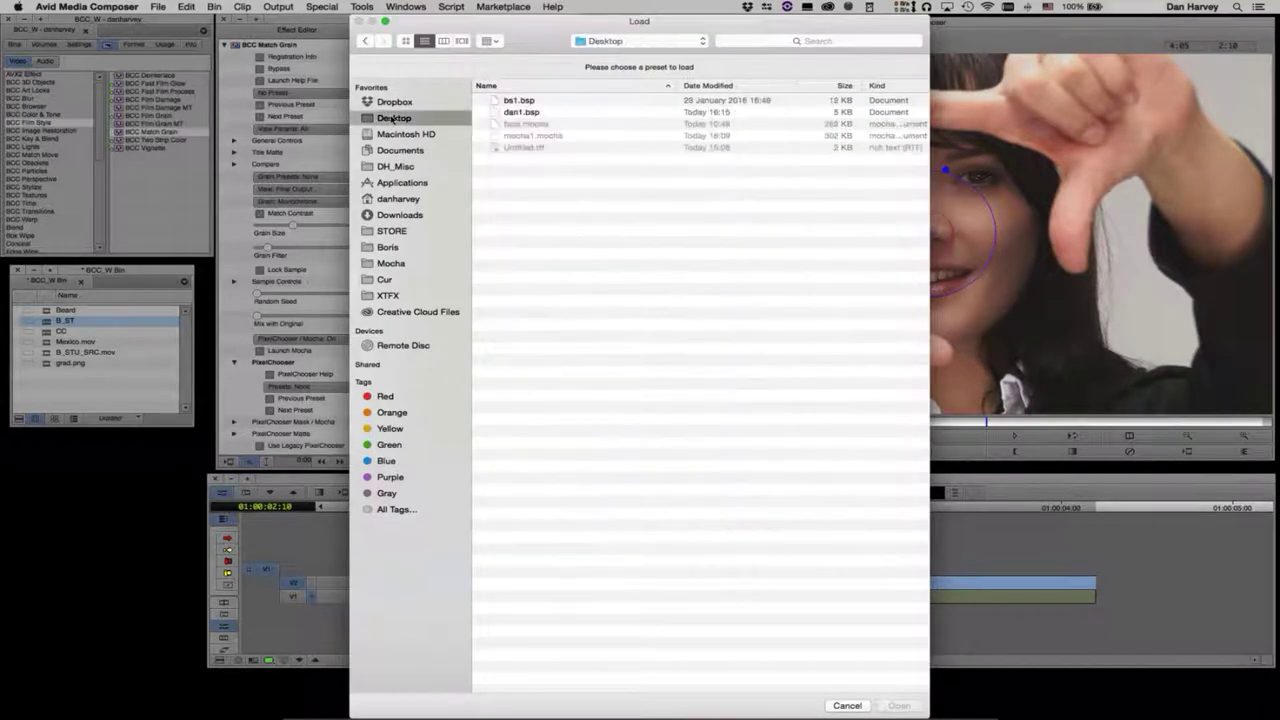
left_click(516, 113)
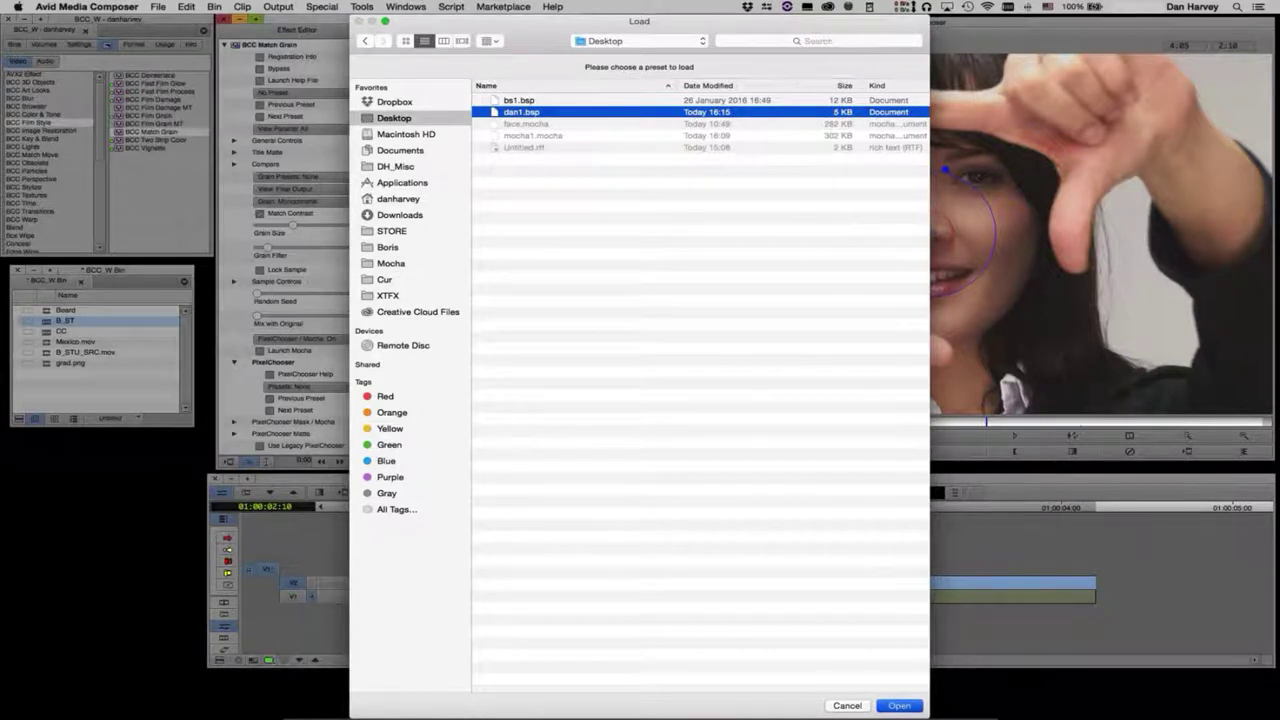
left_click(899, 705)
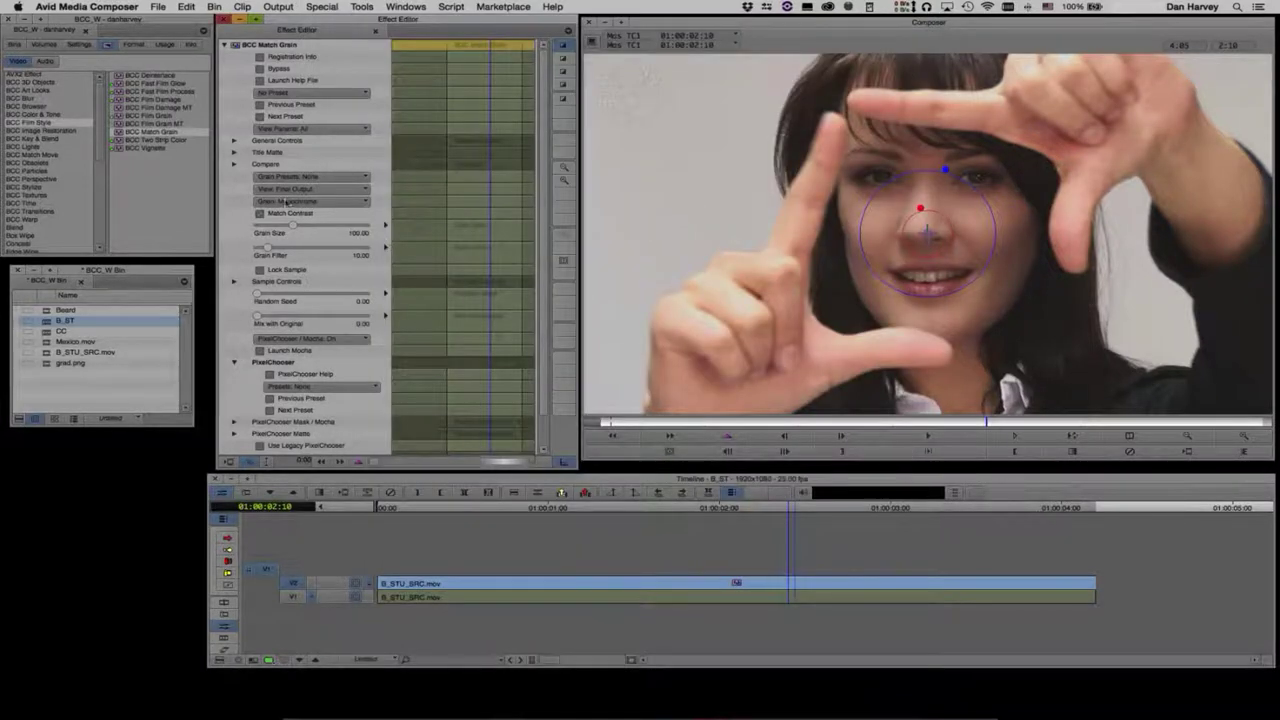
Step: Check the Match Grain matte with View Chosen Pixels and return PixelChooser / Mocha to On
left_click(325, 342)
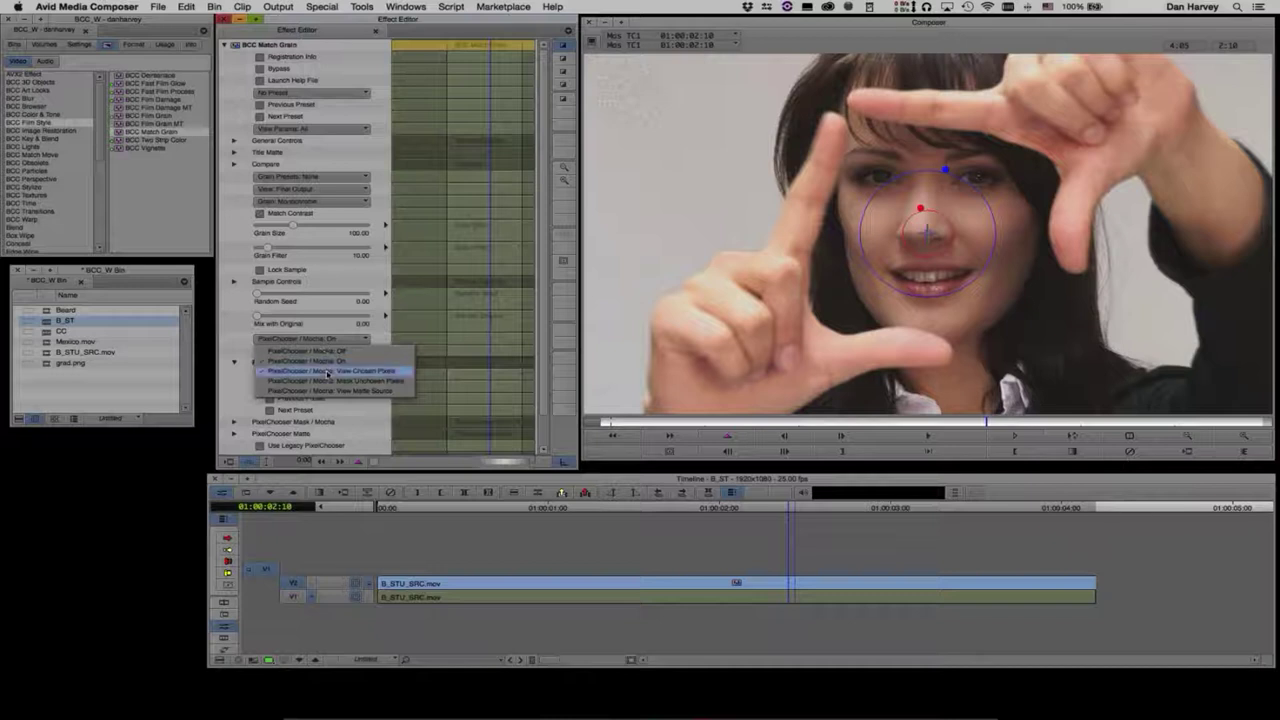
left_click(327, 373)
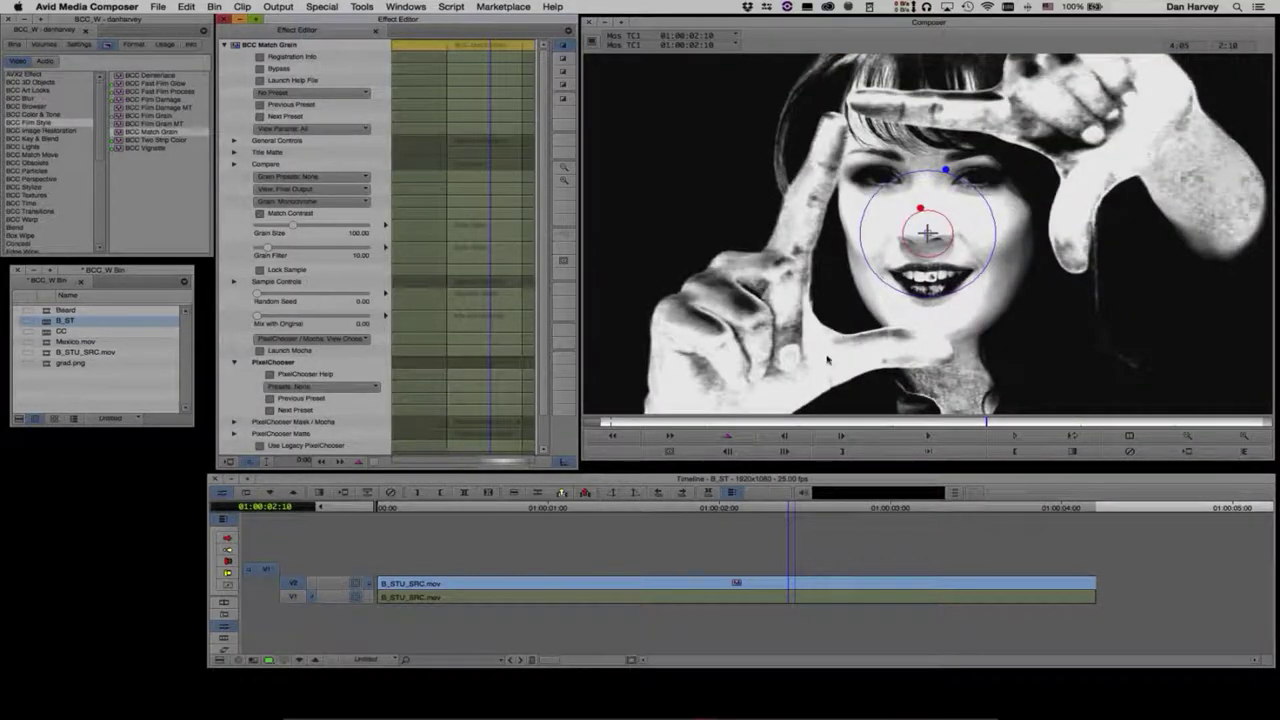
left_click(299, 340)
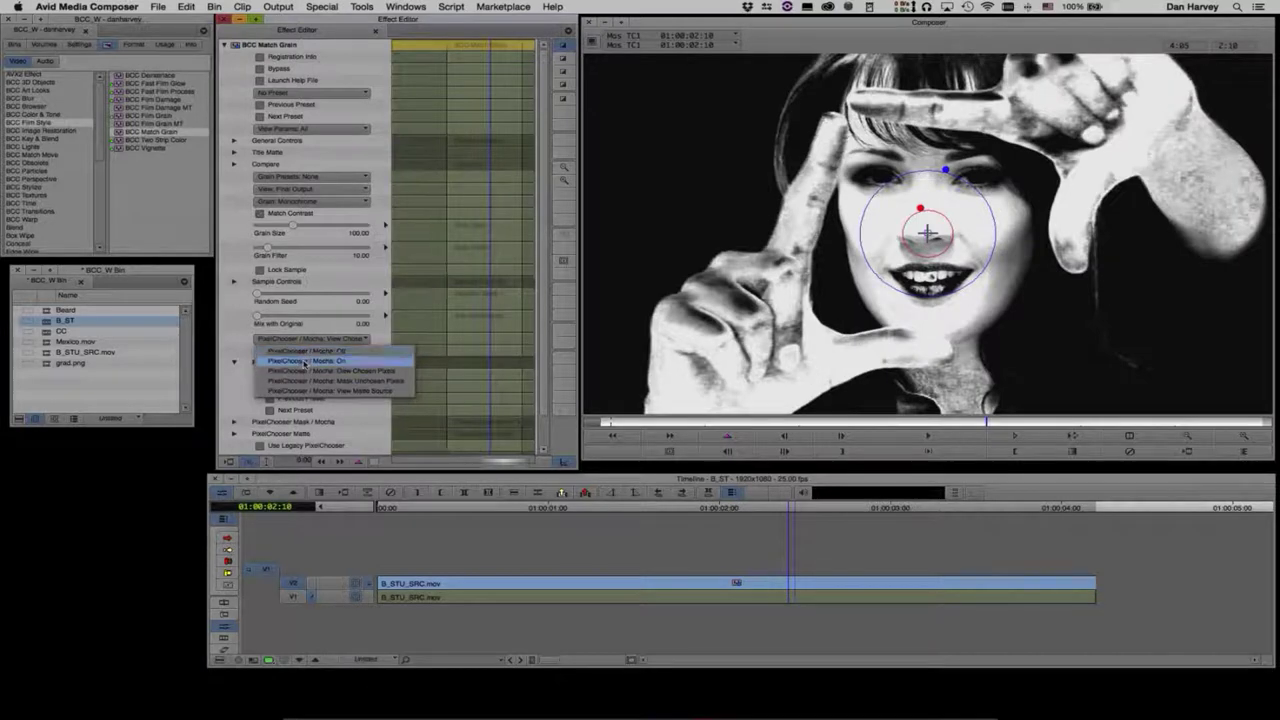
left_click(305, 361)
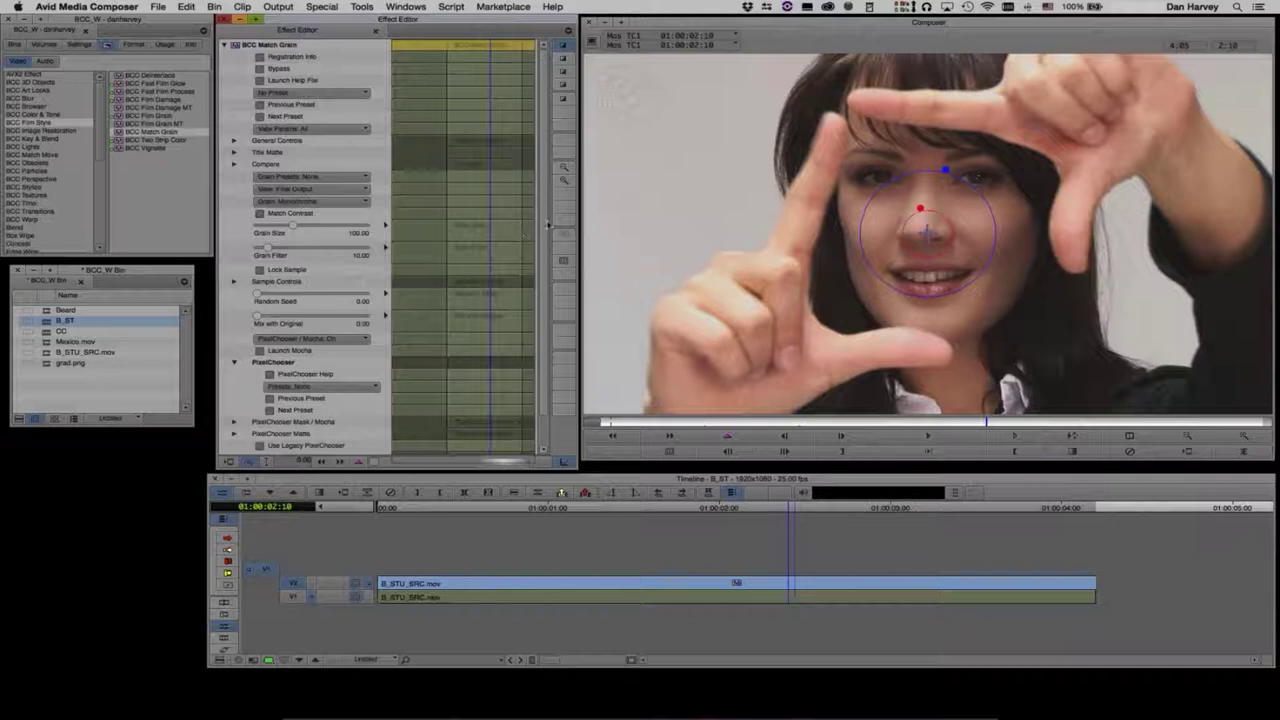
Step: Launch Mocha from the Match Grain effect and merge the mocha1.mocha project from the Desktop into it
scroll(483, 330, "down", 2)
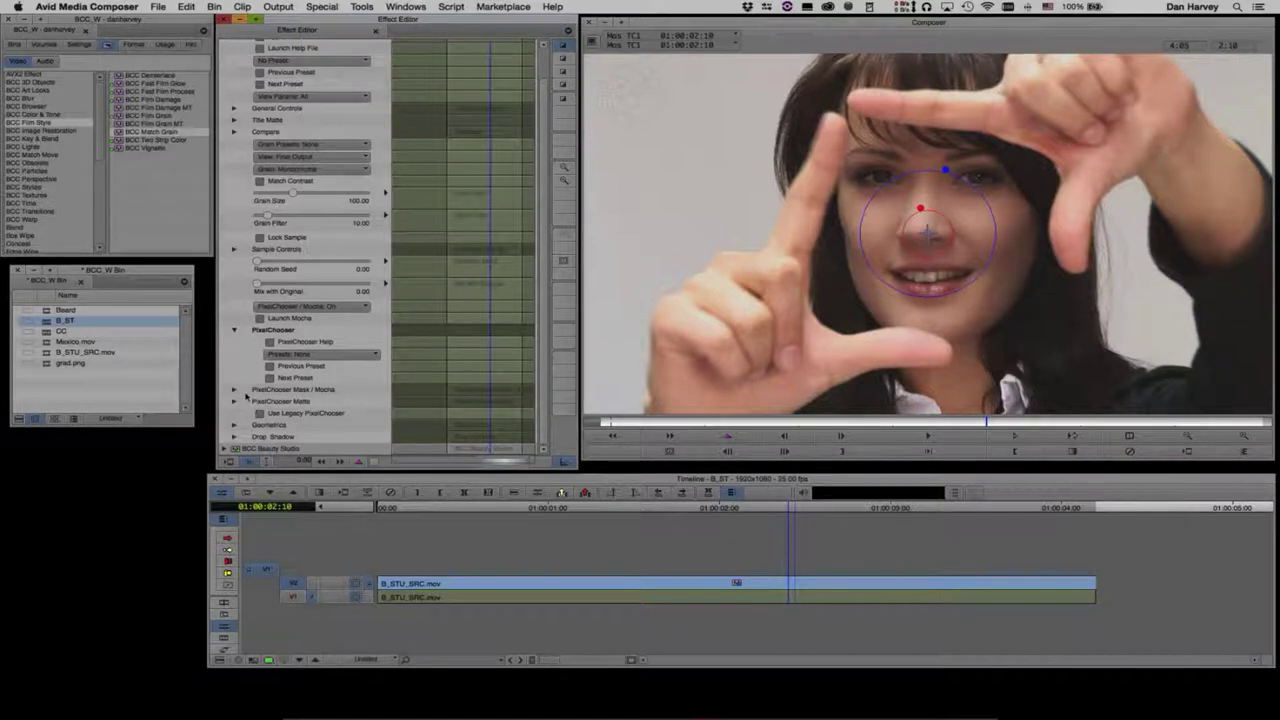
left_click(235, 390)
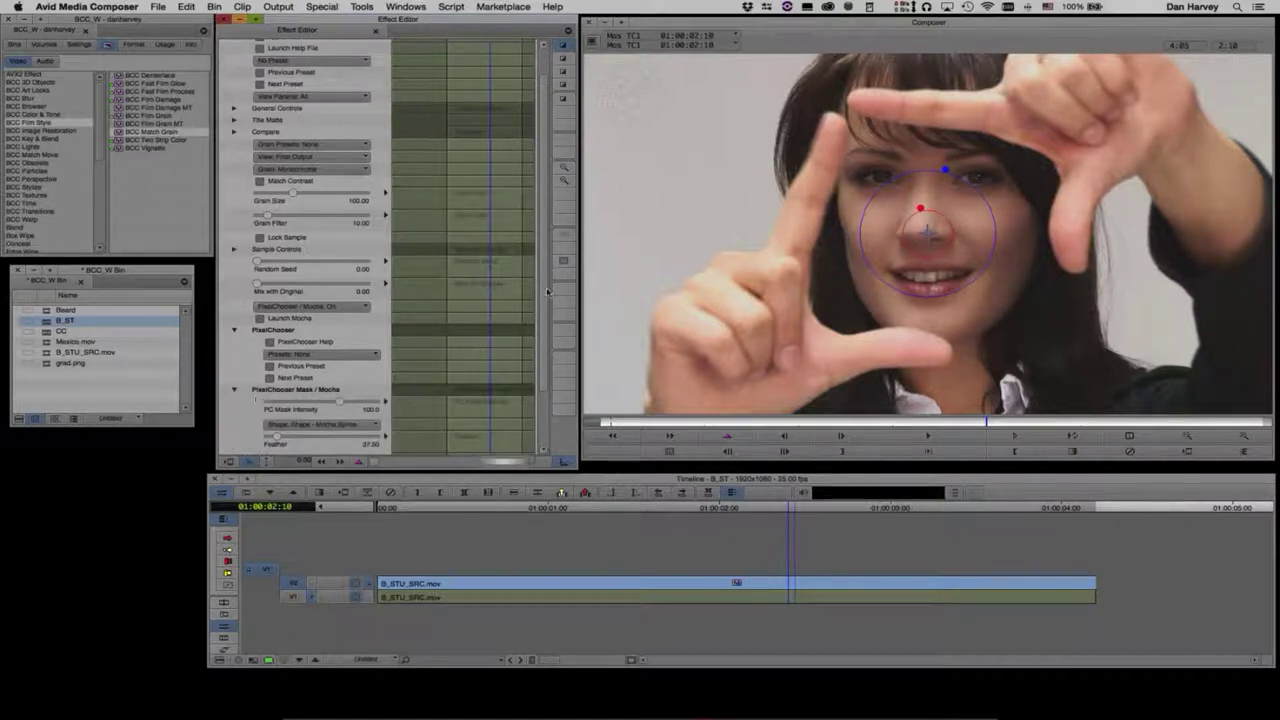
left_click_drag(546, 291, 547, 348)
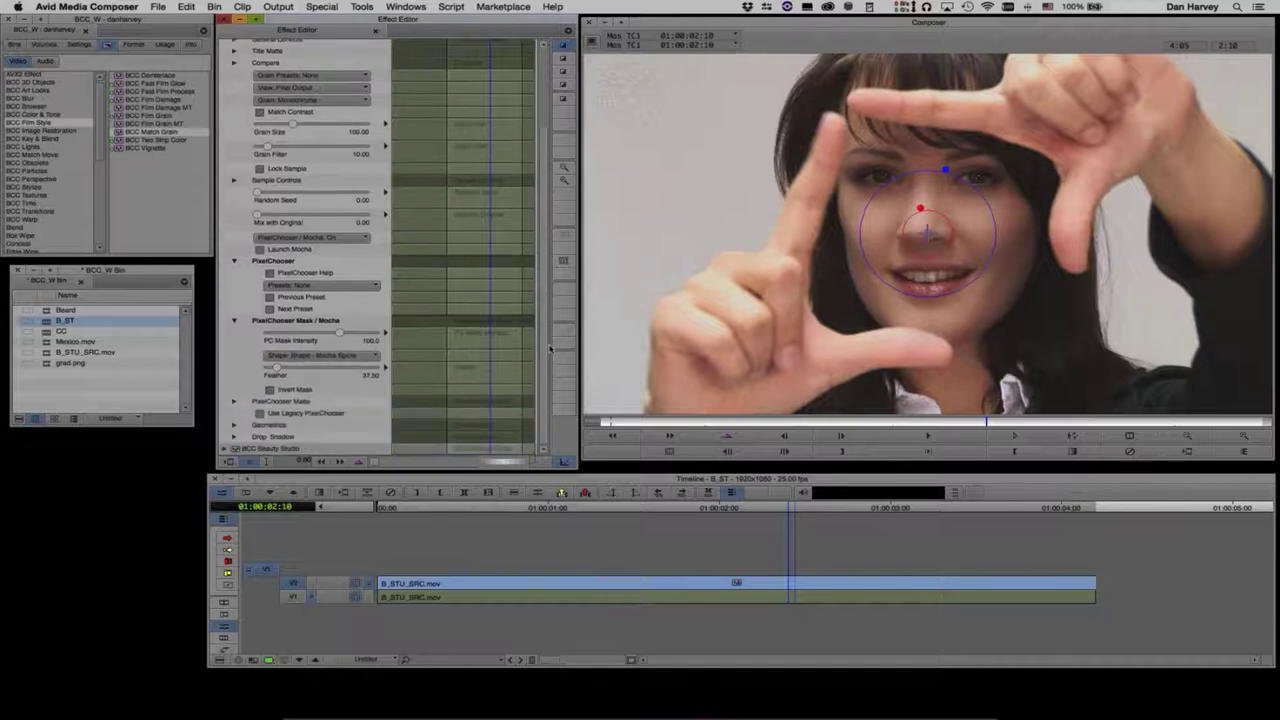
left_click(260, 250)
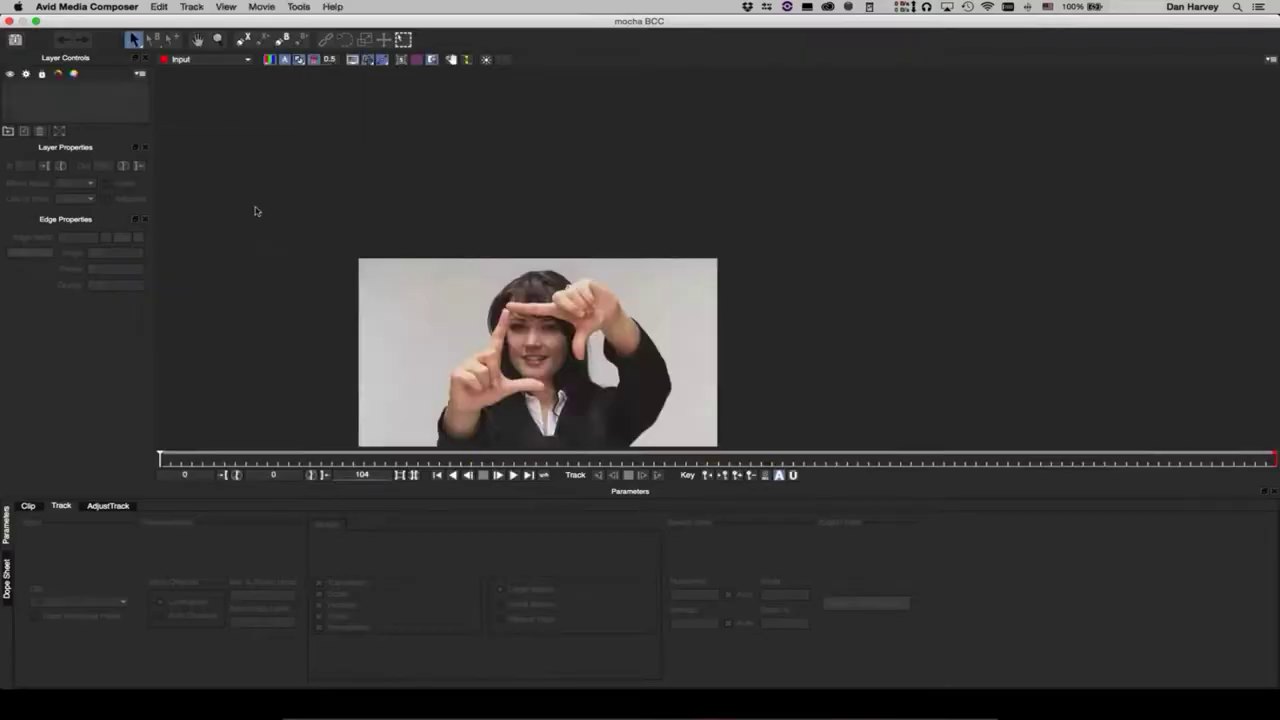
left_click(72, 7)
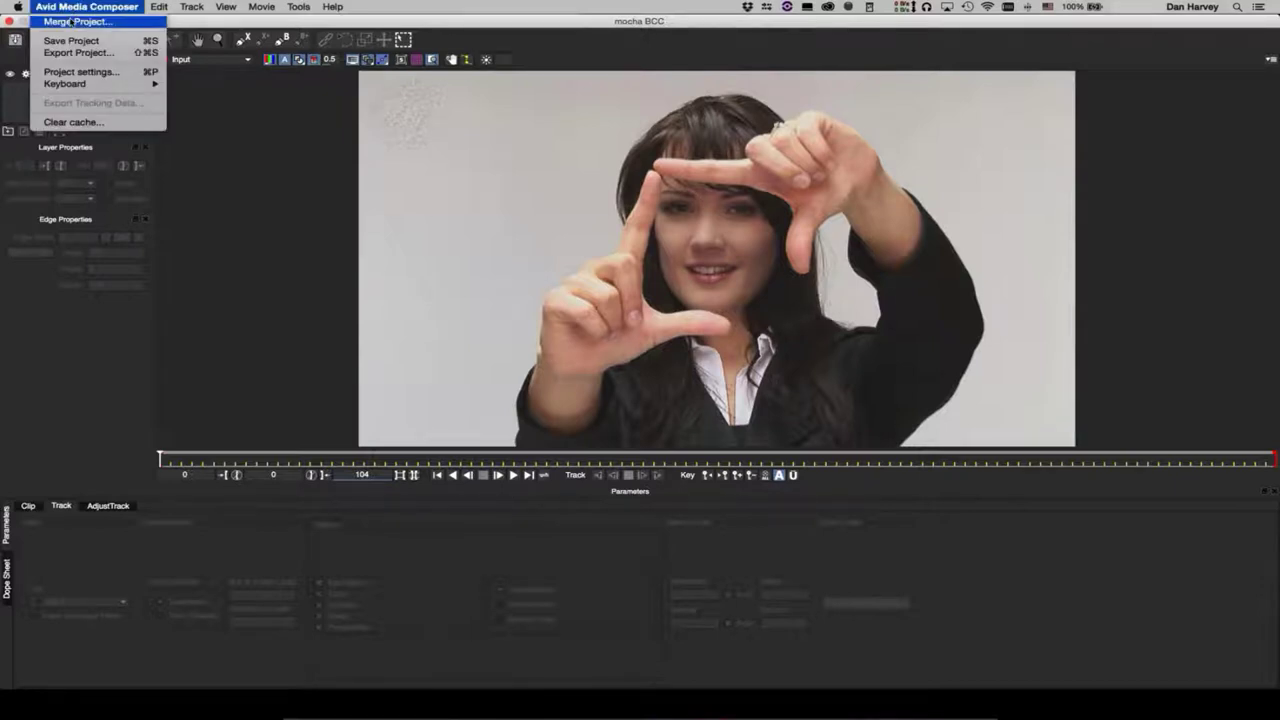
left_click(72, 22)
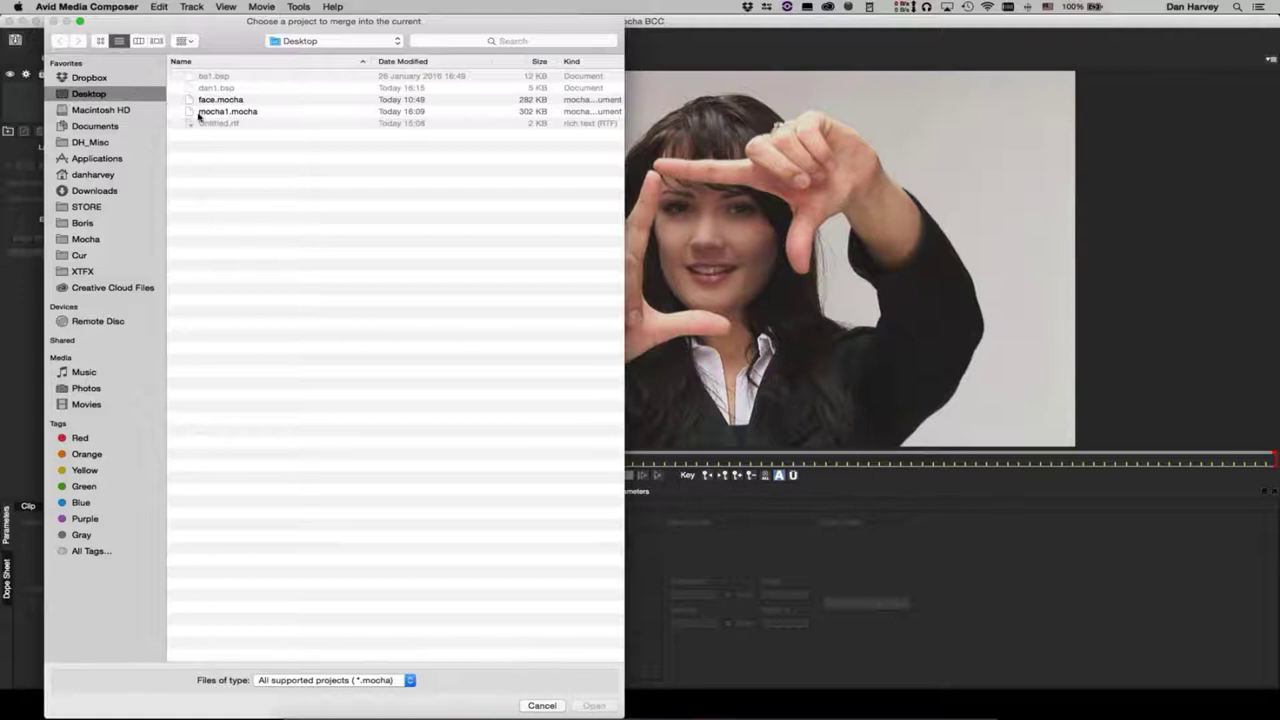
left_click(199, 112)
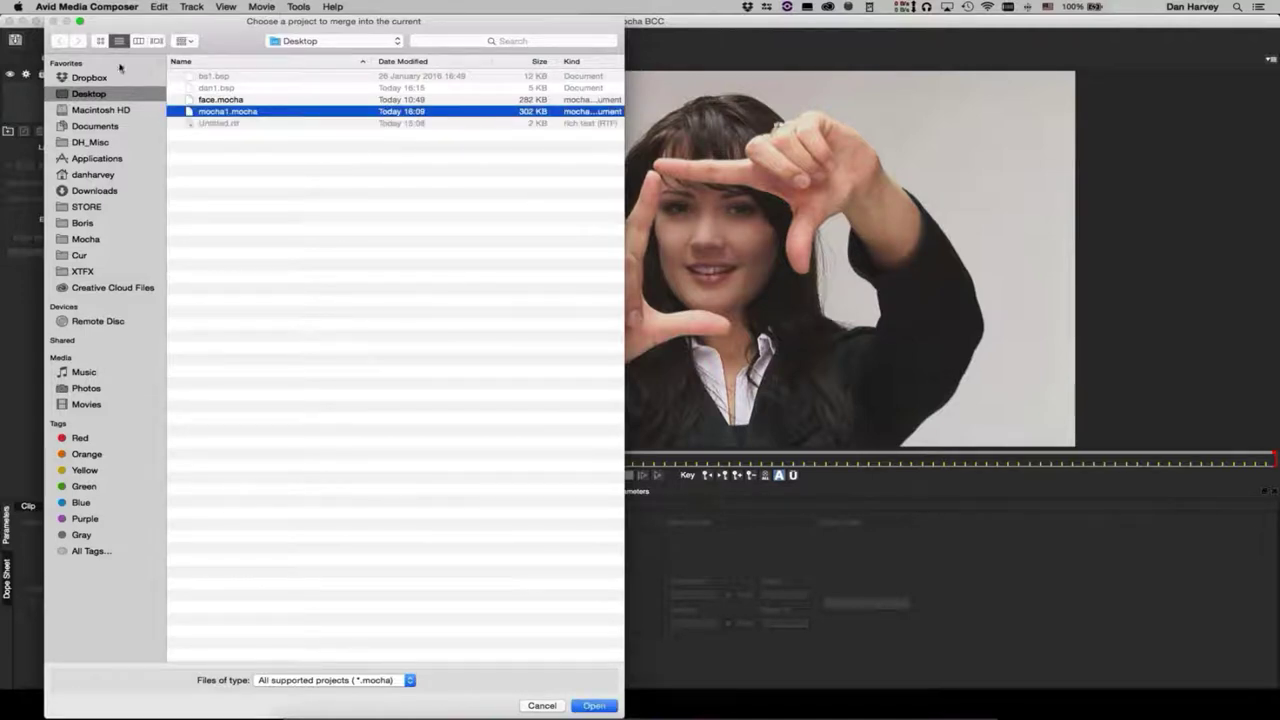
left_click(597, 705)
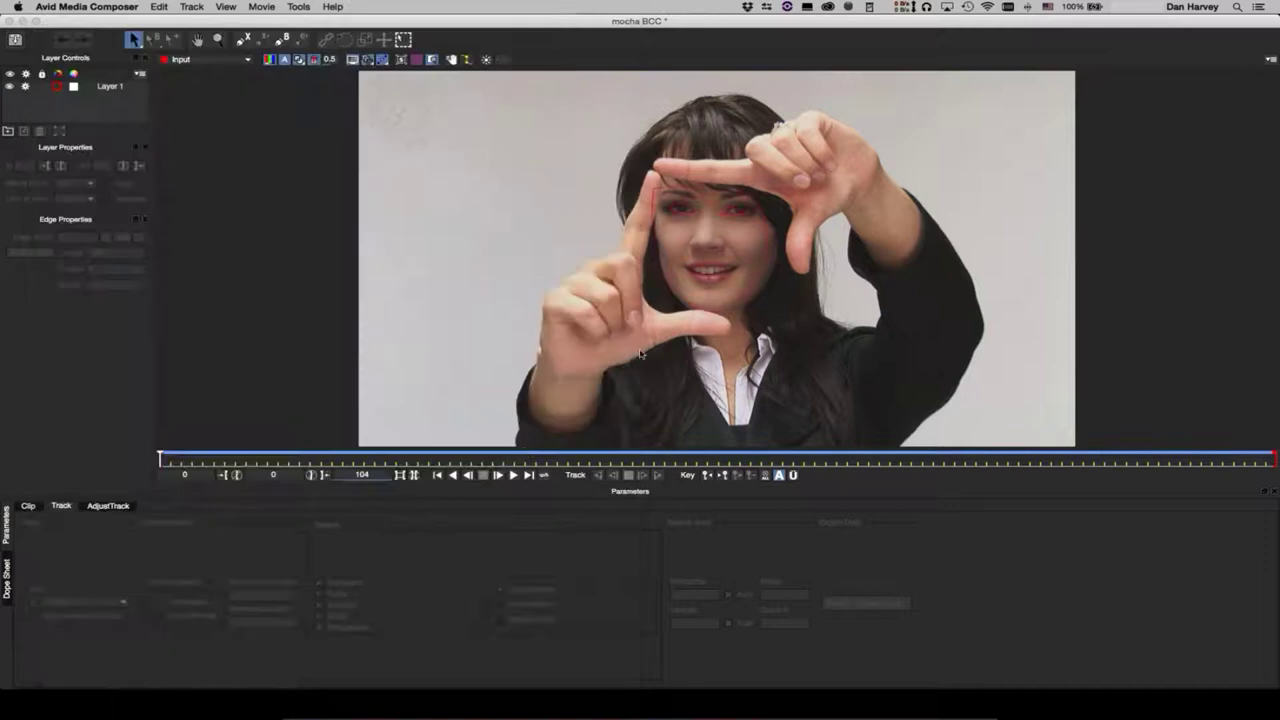
Step: Check the merged face mask at frame 74, save the Mocha project and close Mocha
left_click(953, 462)
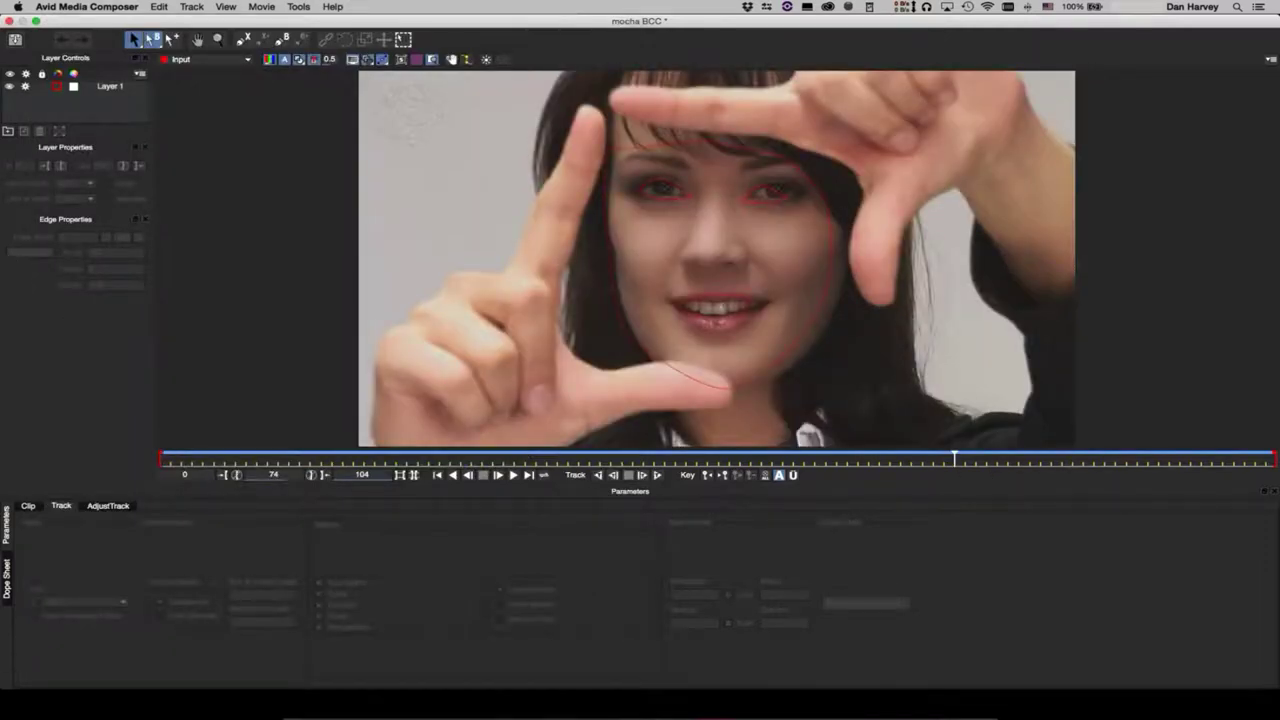
key("super+s")
left_click(8, 20)
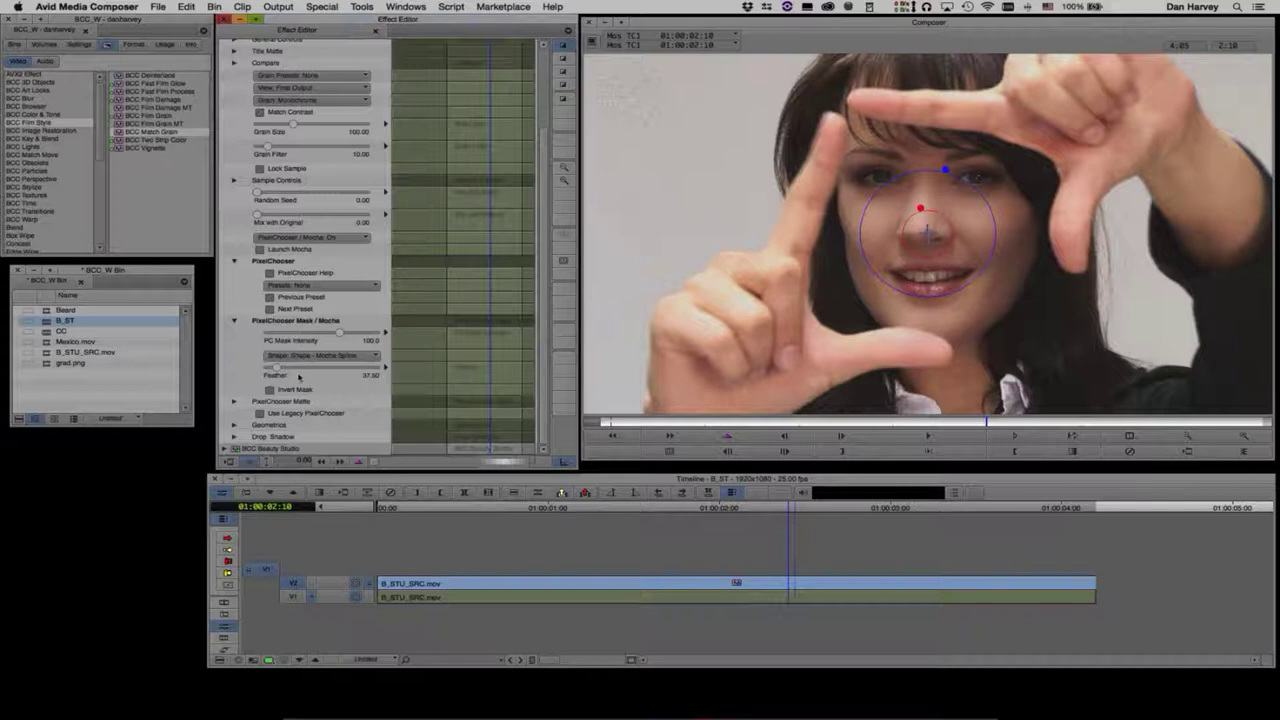
Step: Set the Match Grain mask's Feather to 60 and display the result with View Chosen Pixels
left_click_drag(277, 369, 283, 370)
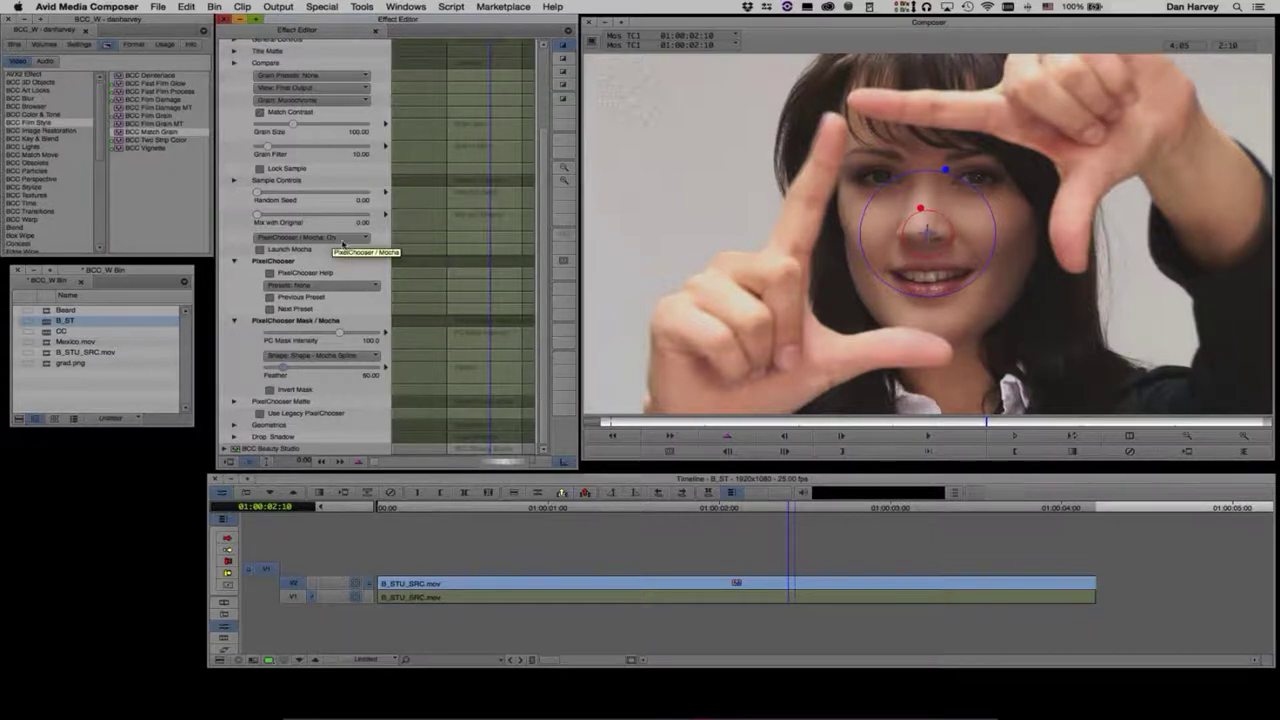
left_click(338, 240)
left_click(342, 266)
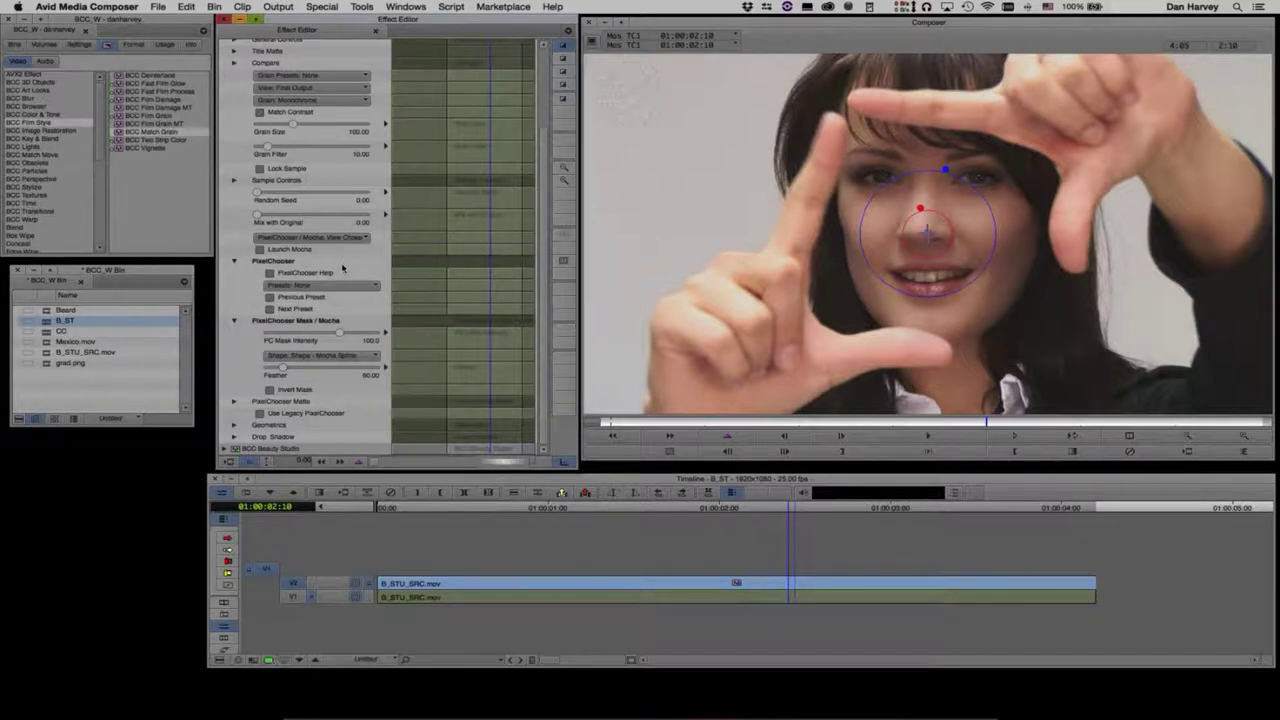
Step: Turn PixelChooser / Mocha off for Match Grain and return to the beginning of the effect's parameters
left_click(328, 238)
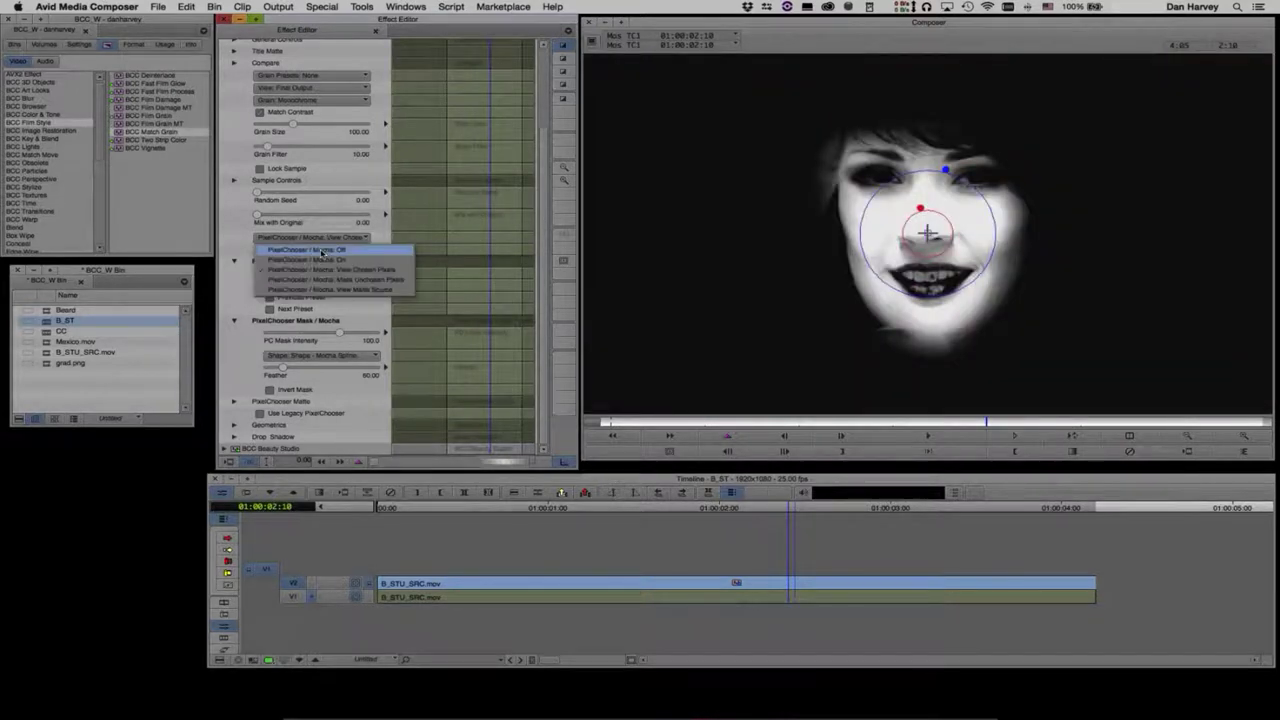
left_click(322, 250)
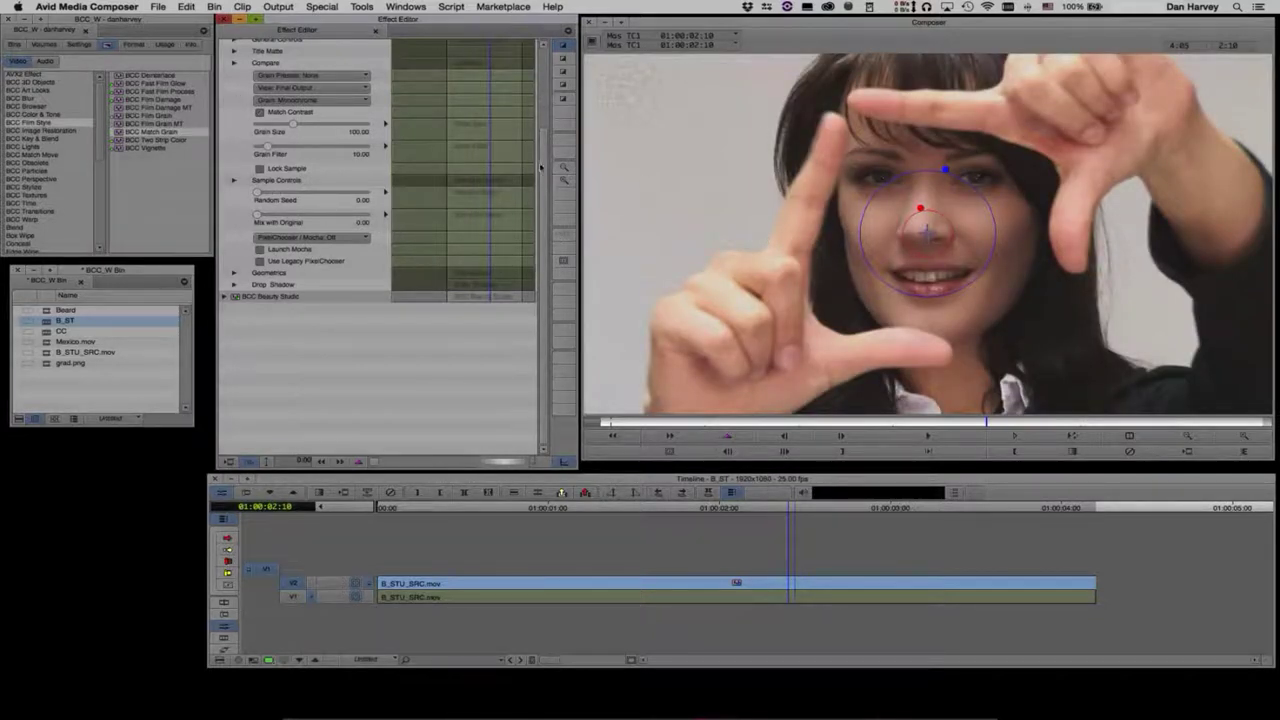
left_click_drag(543, 155, 543, 70)
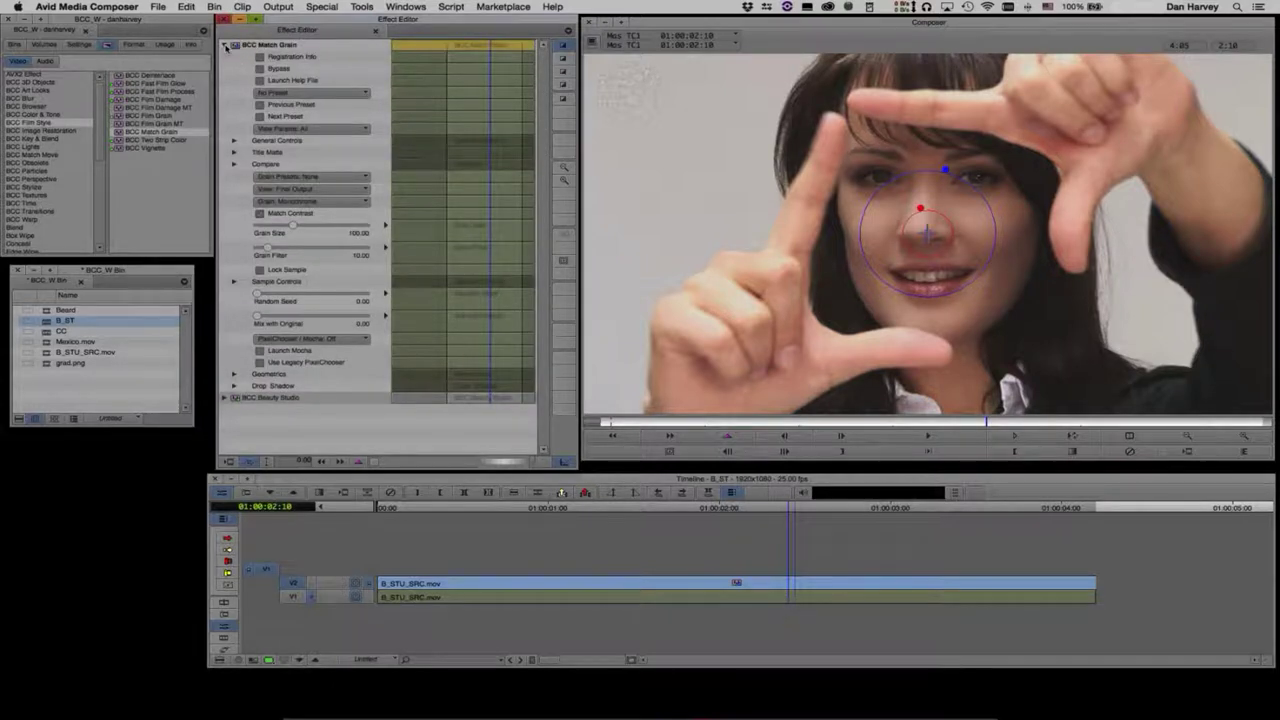
Step: Switch PixelChooser / Mocha between on and off for Match Grain to compare, leaving it on
left_click(226, 46)
left_click(228, 47)
left_click(317, 362)
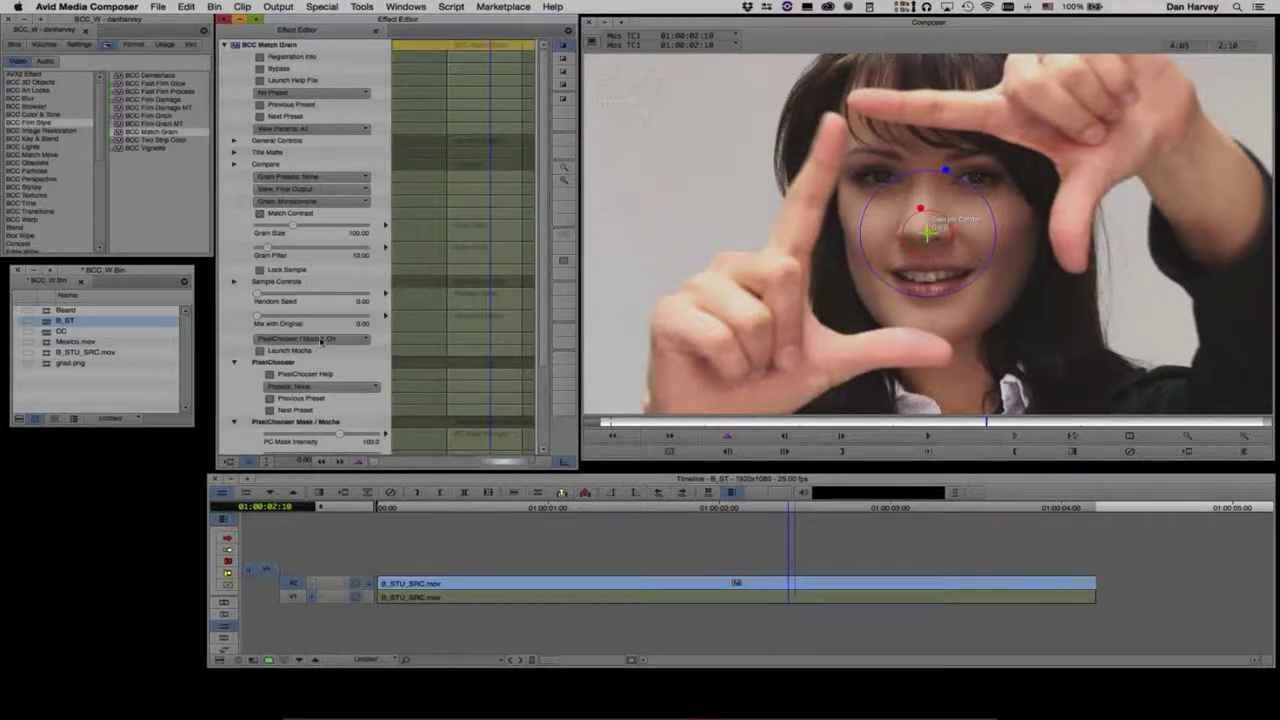
left_click(320, 339)
left_click(323, 351)
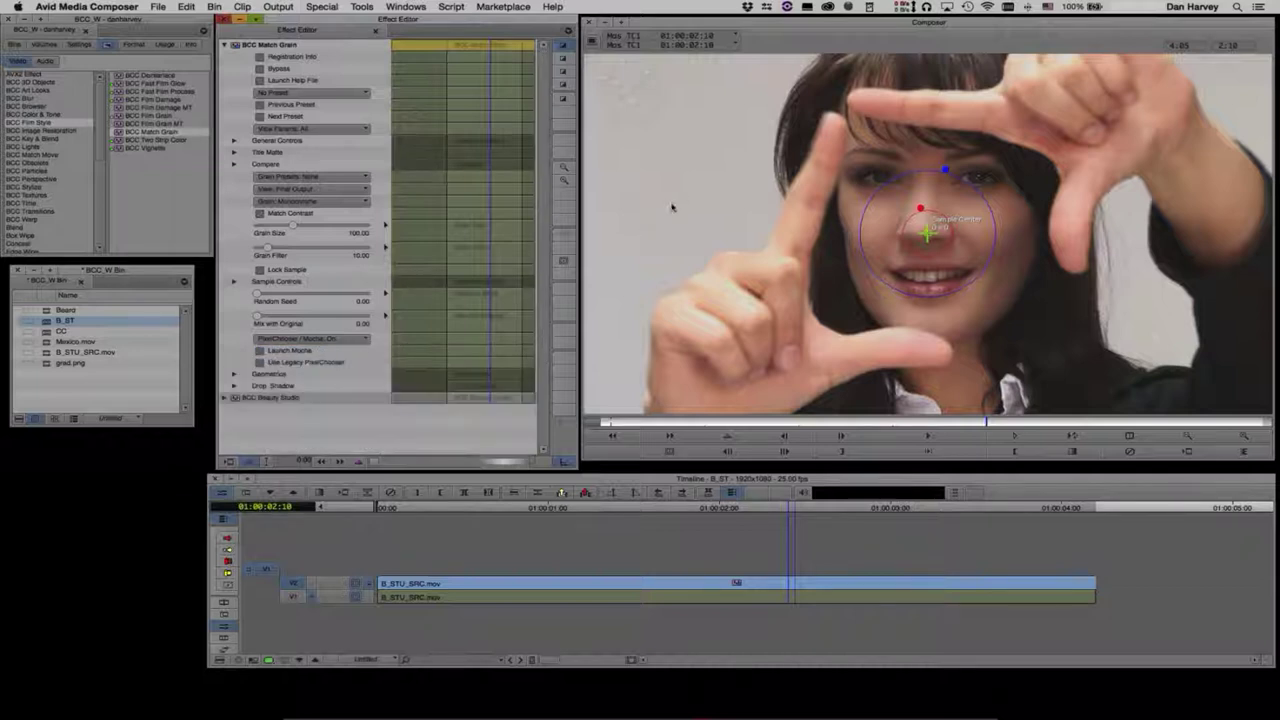
left_click(326, 341)
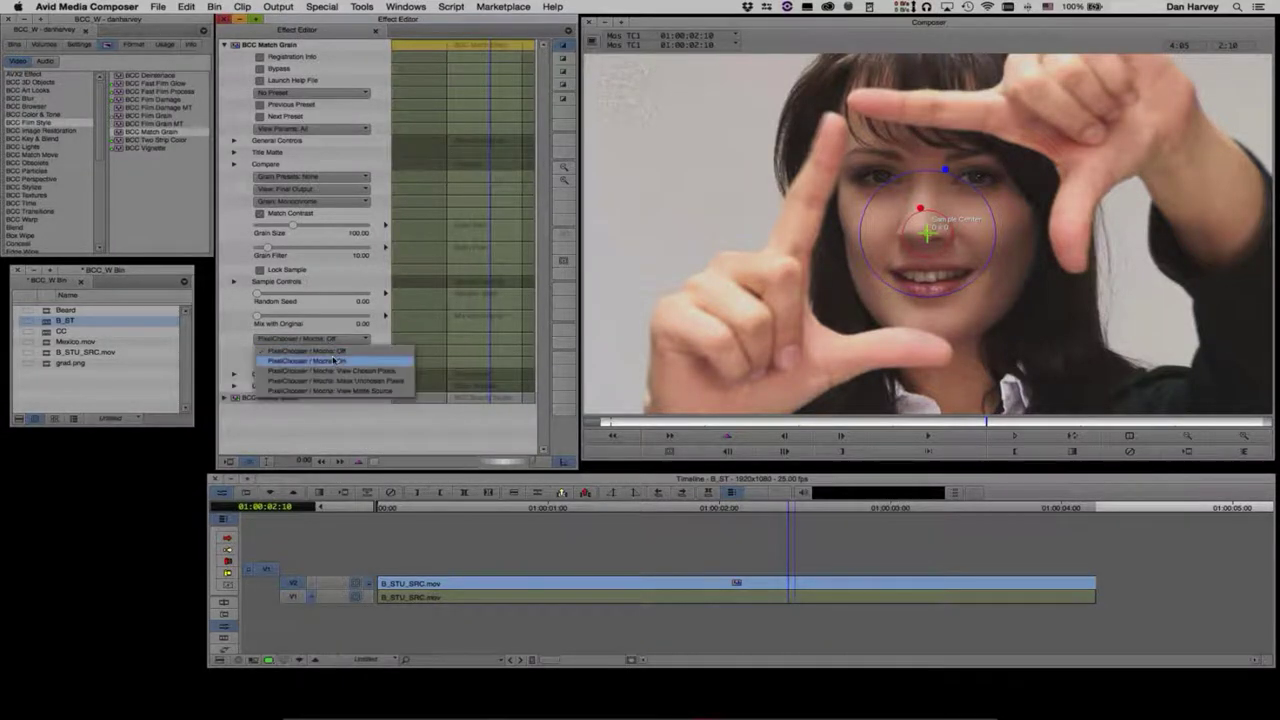
left_click(330, 362)
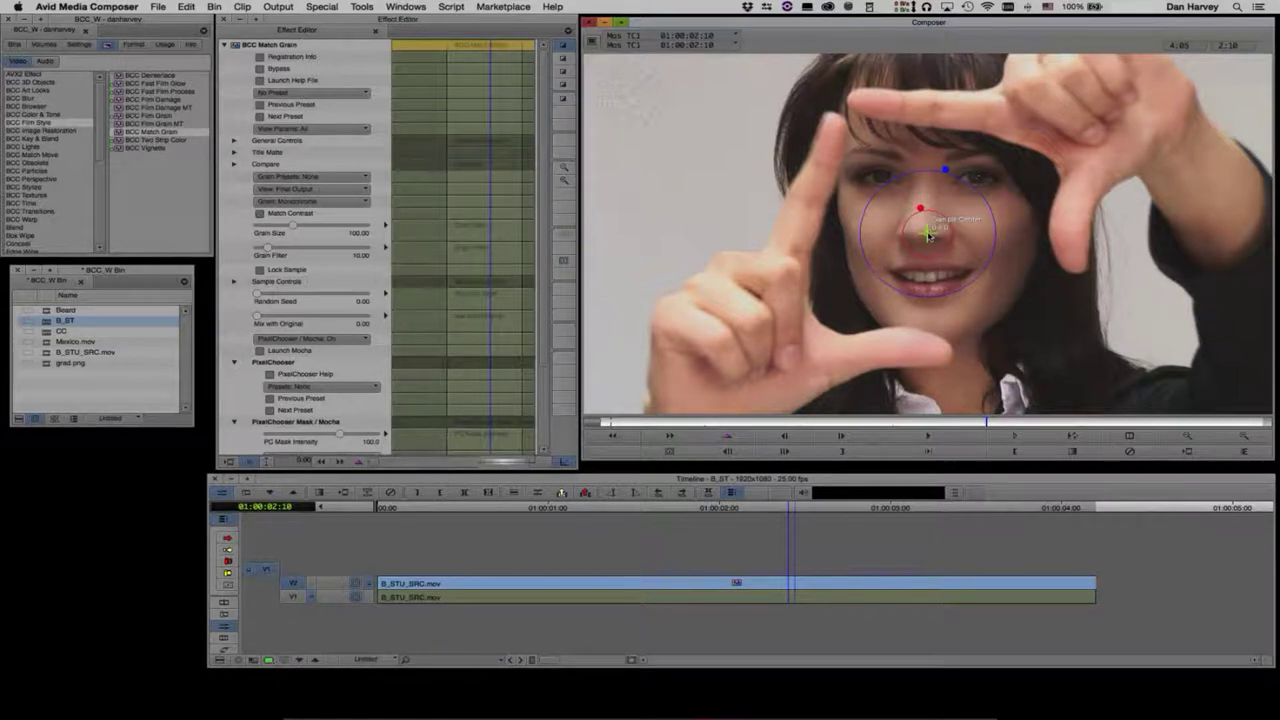
Step: Move Match Grain's sample centre from the face to the plain background in the image's upper-left corner and set Grain Size to 104.38
left_click_drag(927, 235, 665, 184)
left_click_drag(664, 180, 627, 97)
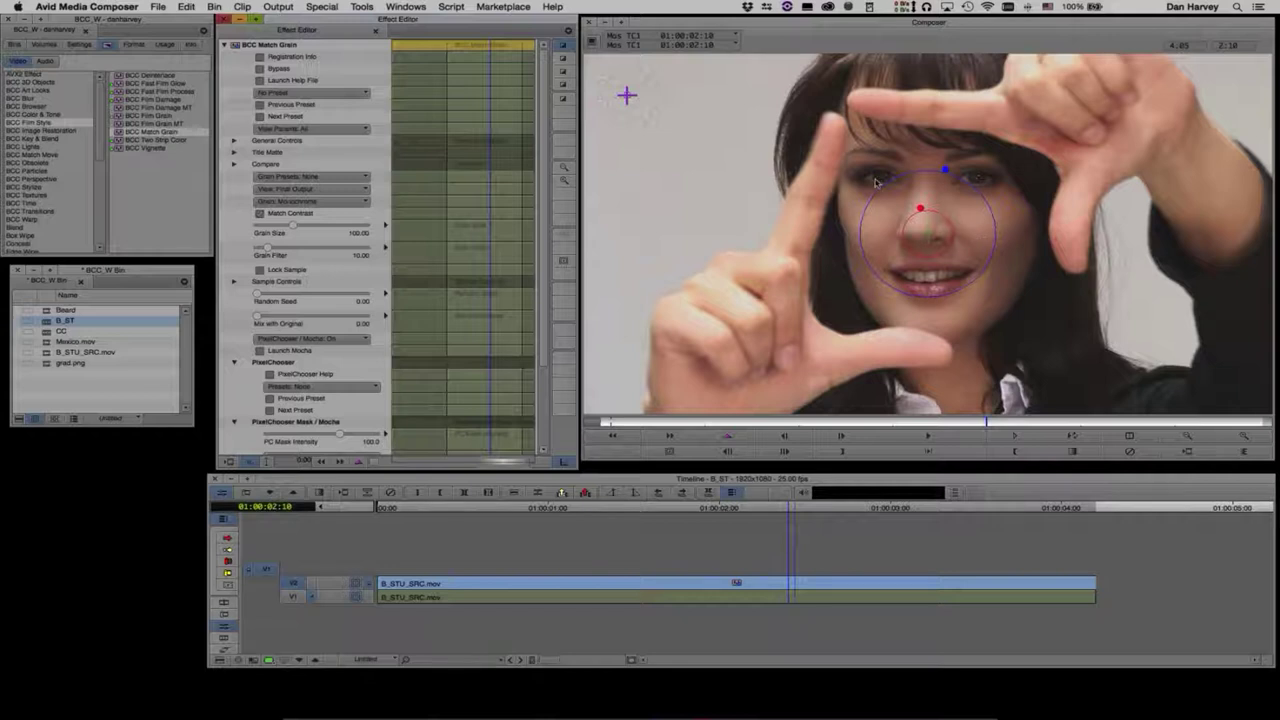
left_click(1237, 438)
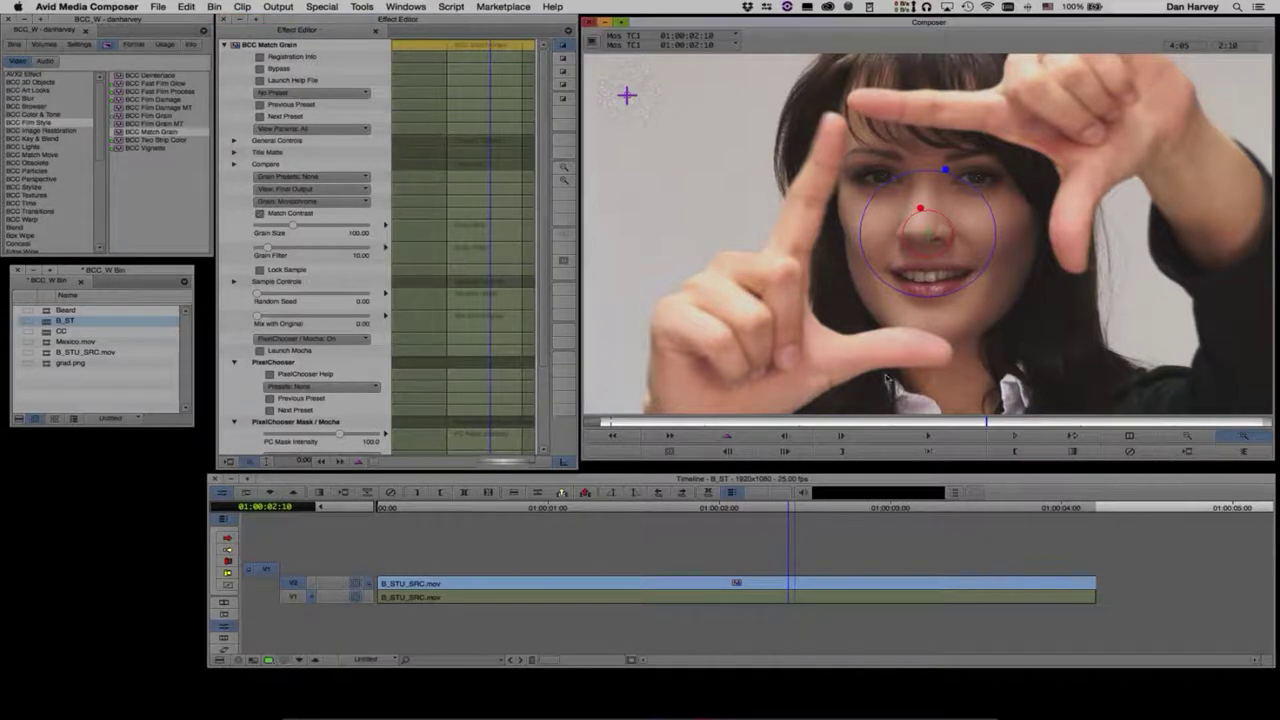
left_click(824, 231)
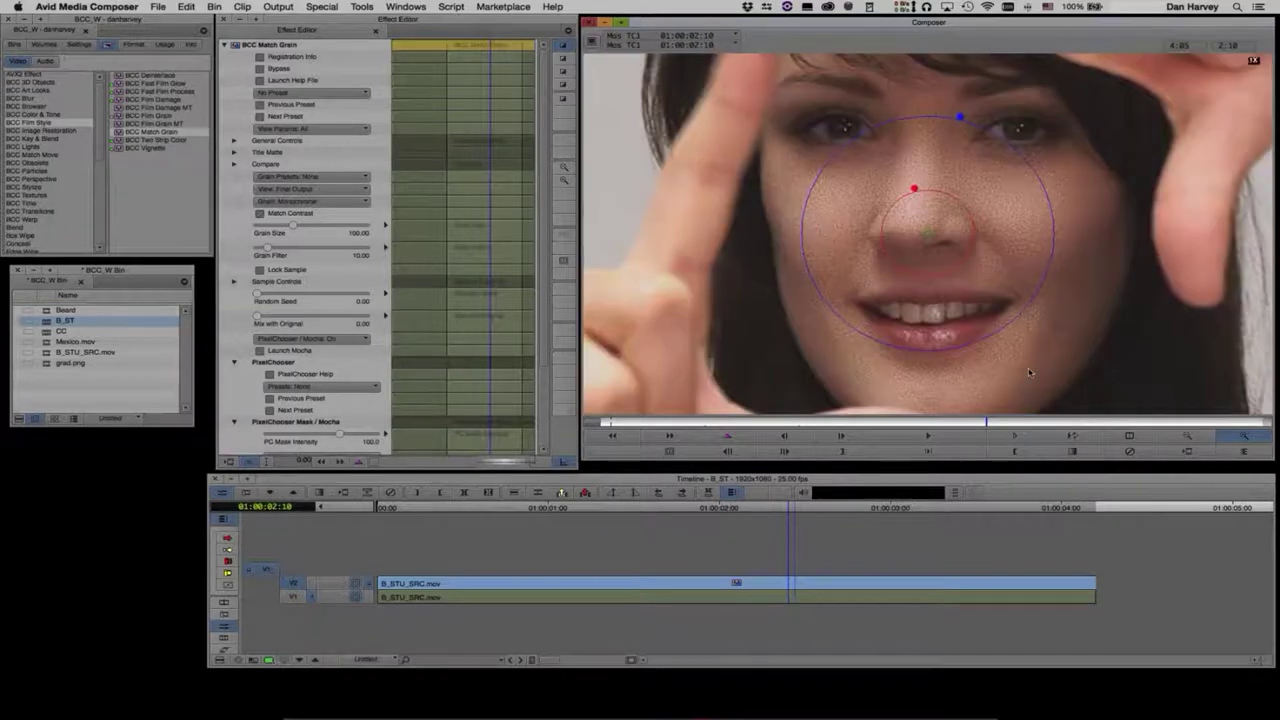
key("Escape")
left_click_drag(294, 227, 294, 232)
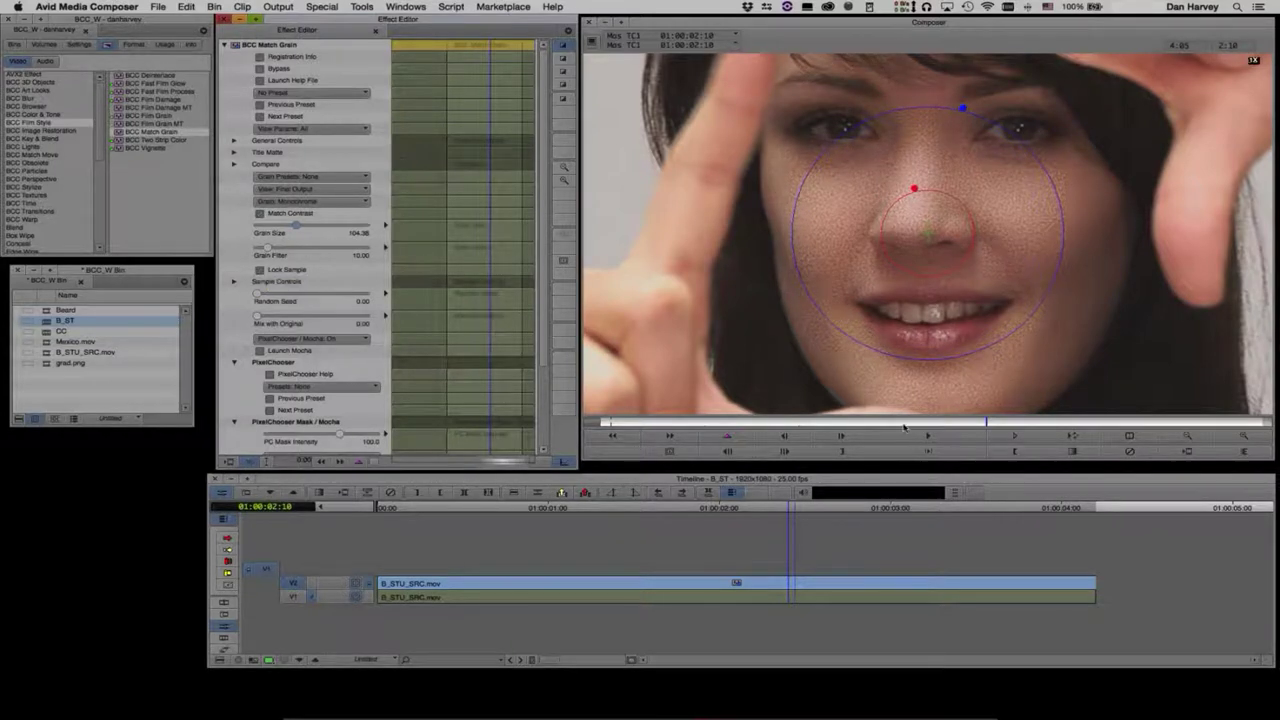
Step: Check the grain on the frames up to 01:00:02:14 and set Match Grain's Mix with Original to 40
left_click(941, 438)
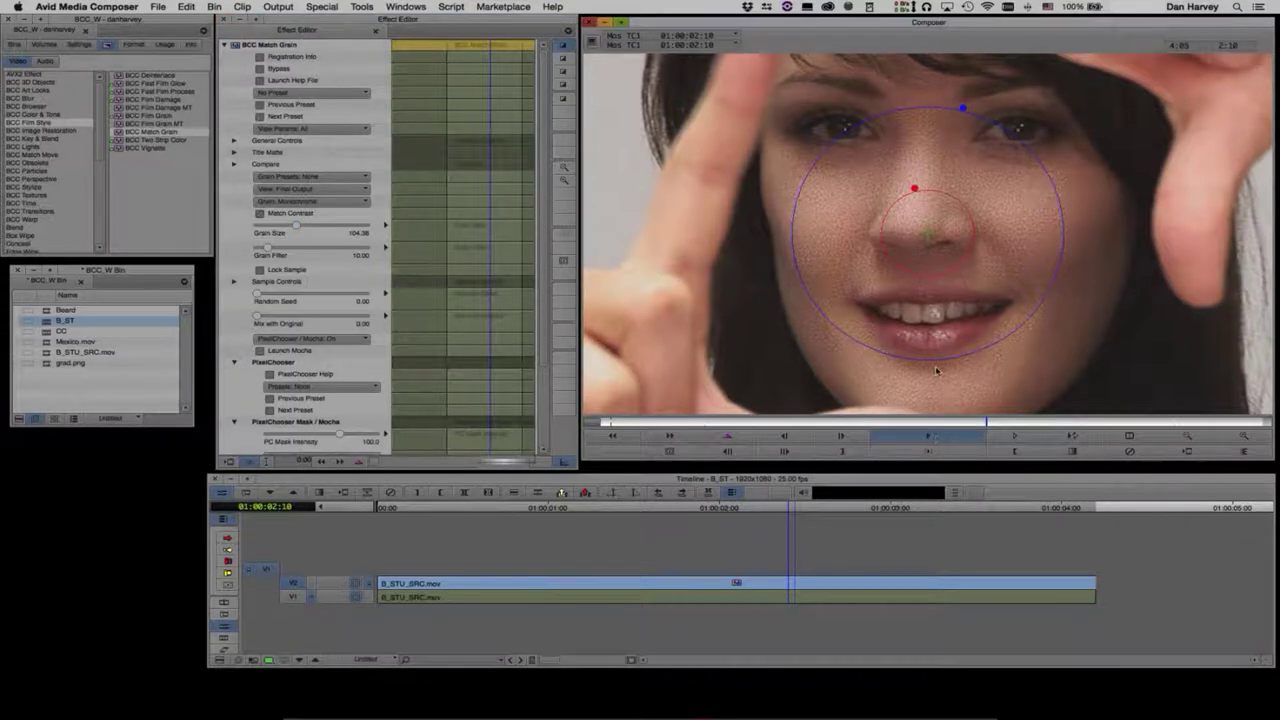
left_click(995, 423)
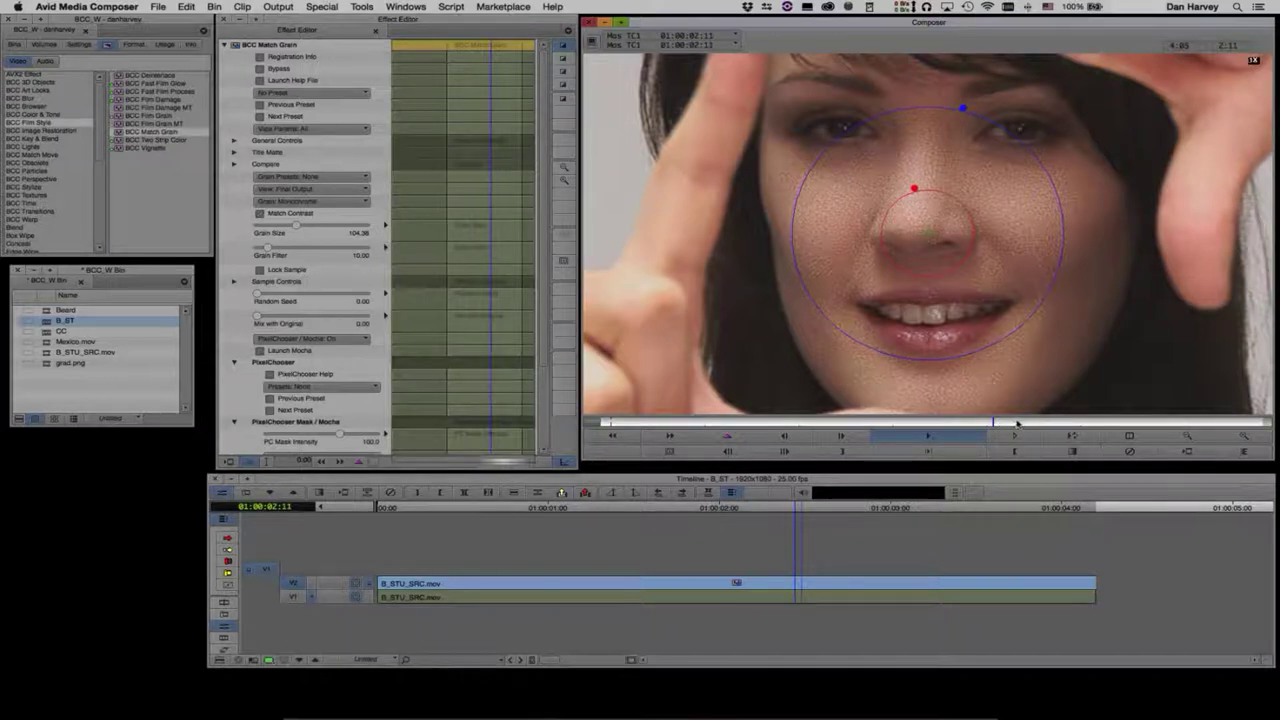
key("Right")
left_click(1008, 426)
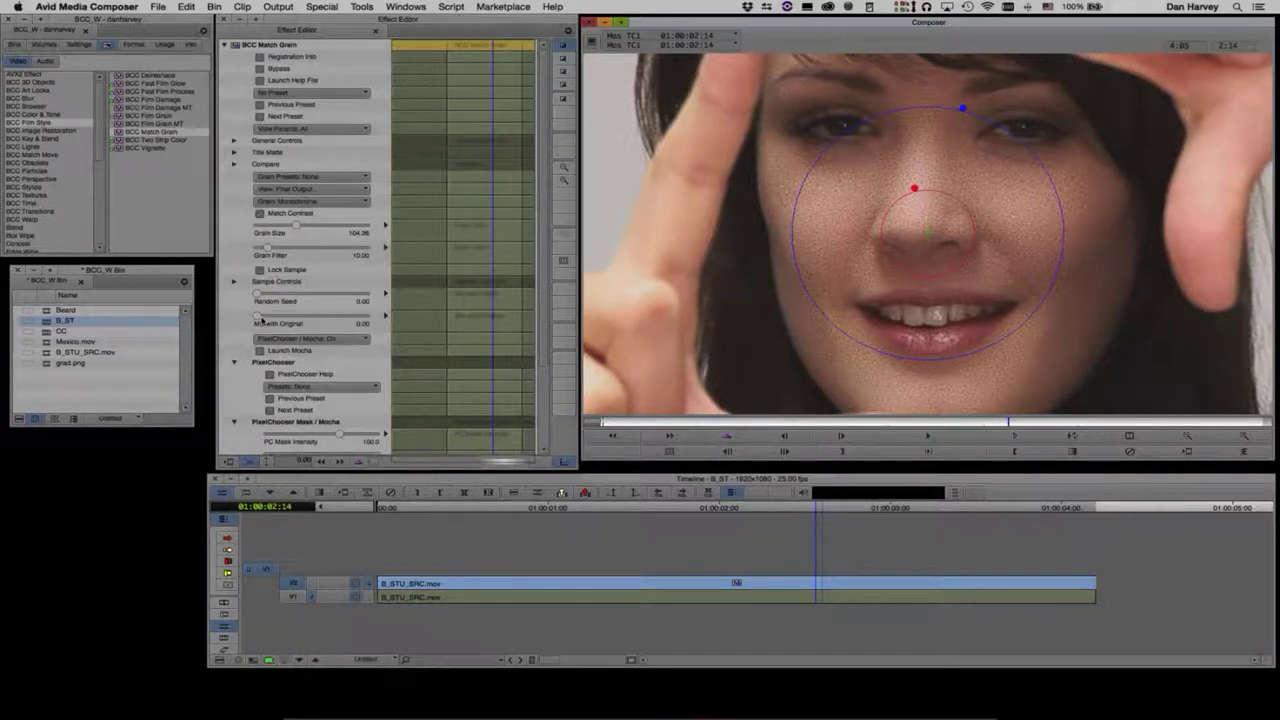
left_click_drag(258, 320, 270, 320)
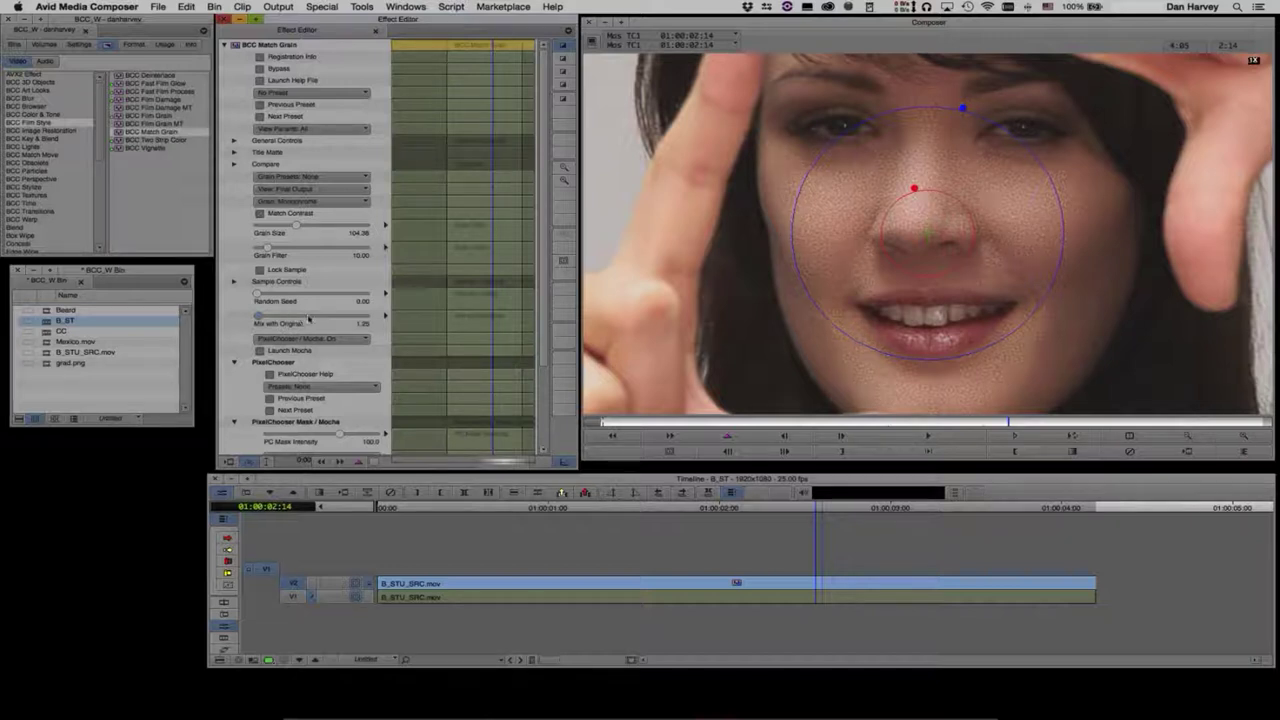
left_click_drag(300, 320, 305, 322)
type("40")
key("Return")
Step: Change the timeline's video quality setting and check the grain from 01:00:02:02 back to 01:00:01:17
left_click(269, 660)
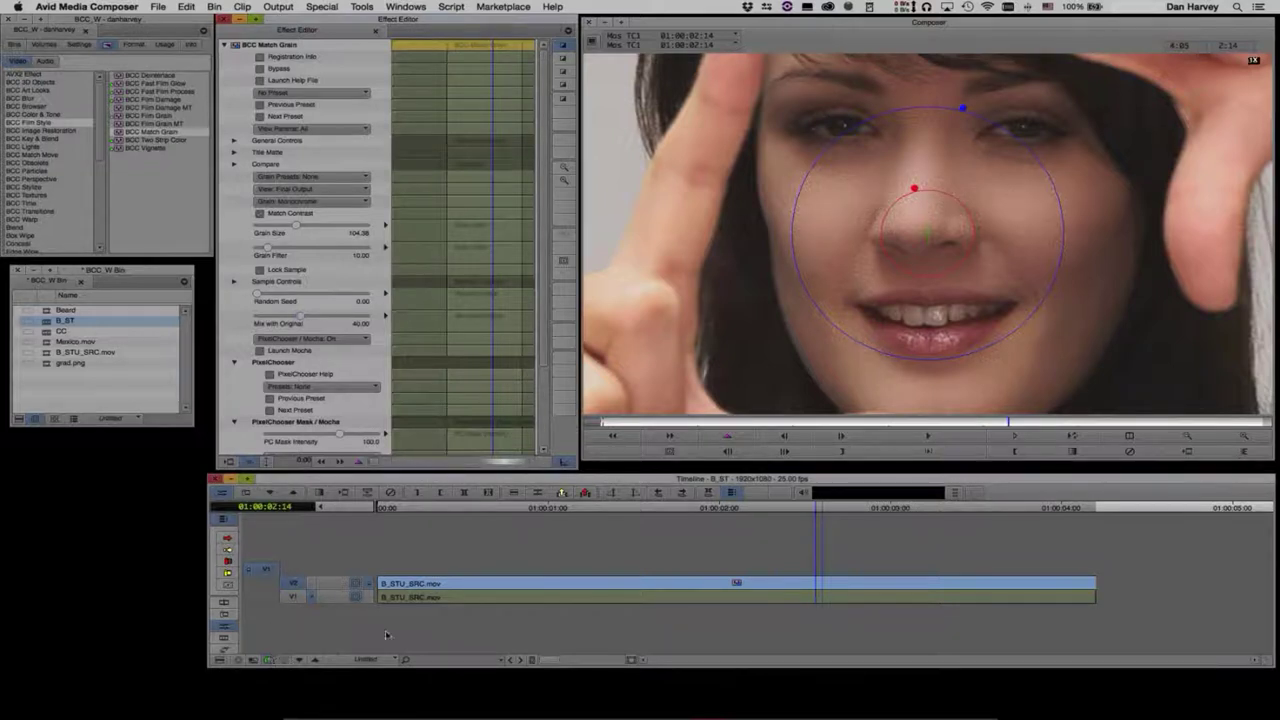
left_click(1015, 451)
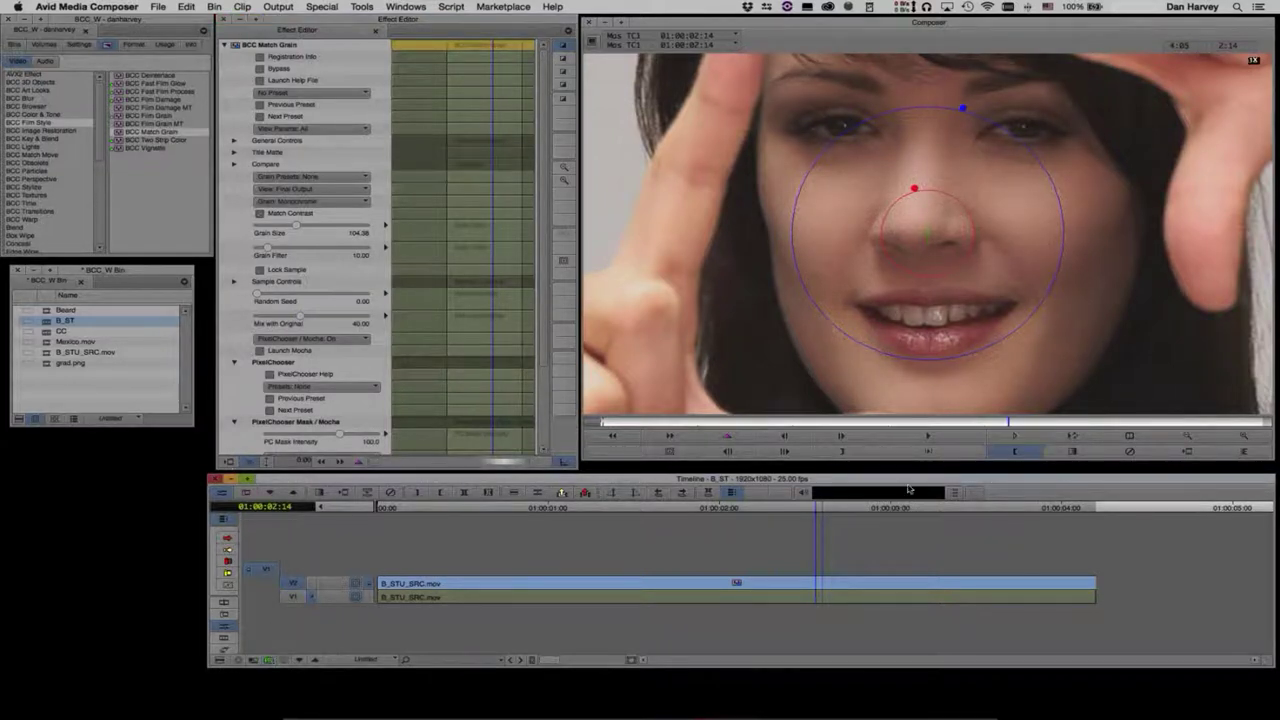
left_click(268, 662)
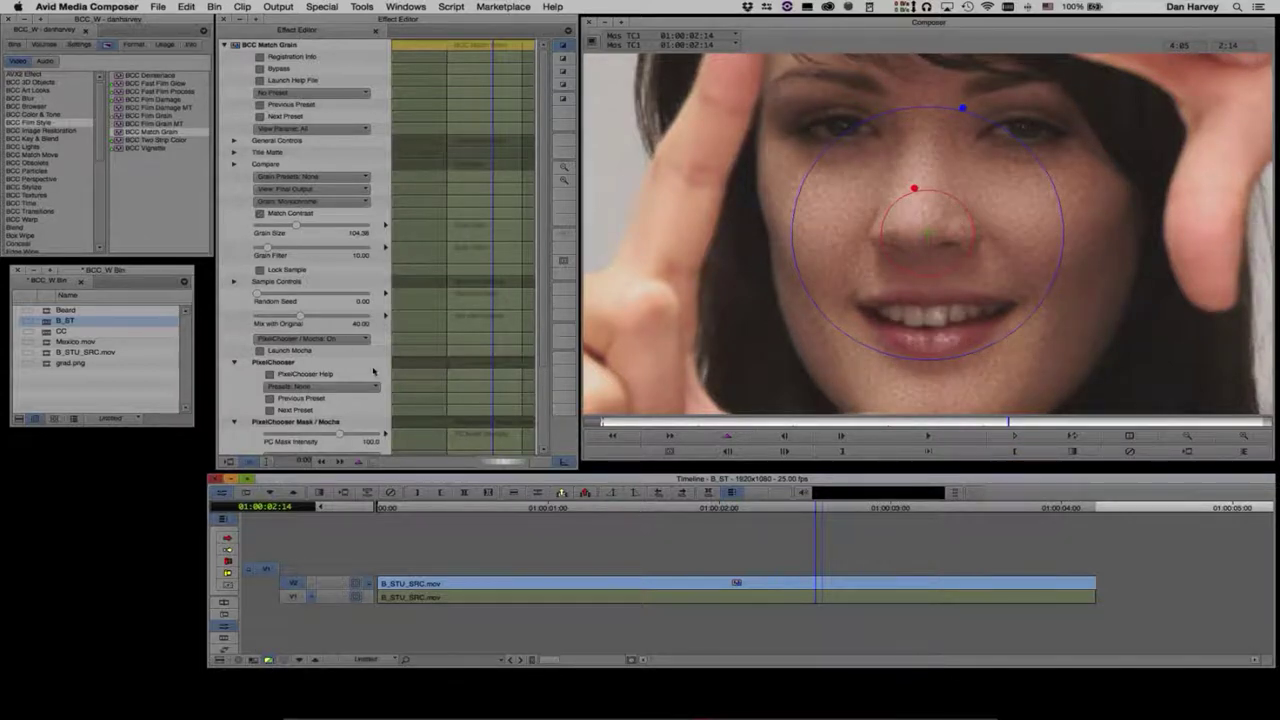
left_click(932, 422)
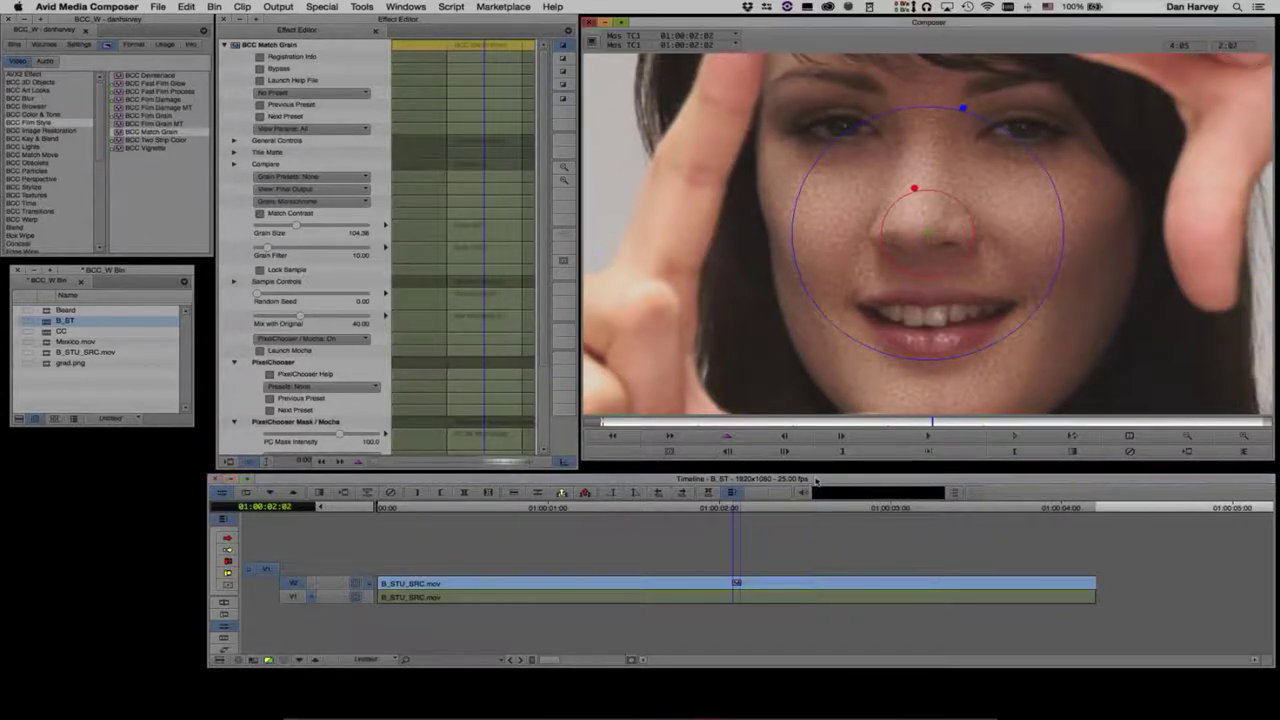
key("1")
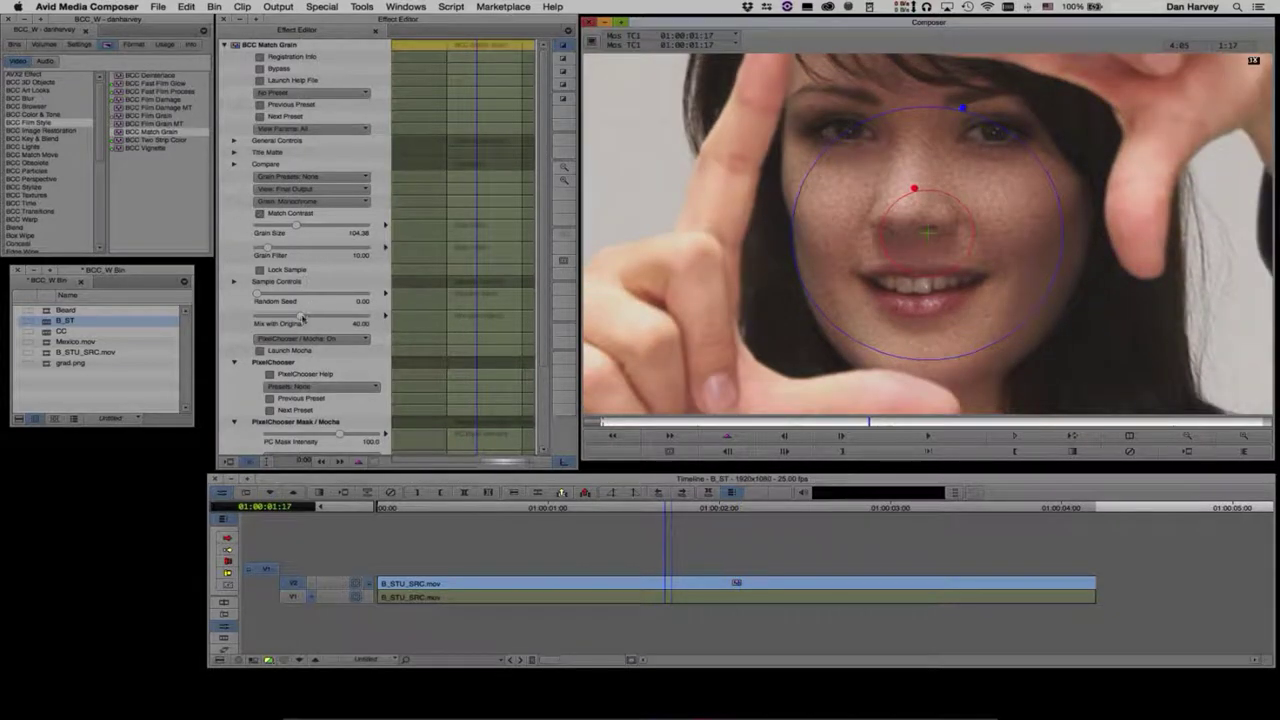
Step: Raise Match Grain's Mix with Original to 81.88 and play the close-up to check the grain on the face
left_click_drag(301, 317, 332, 319)
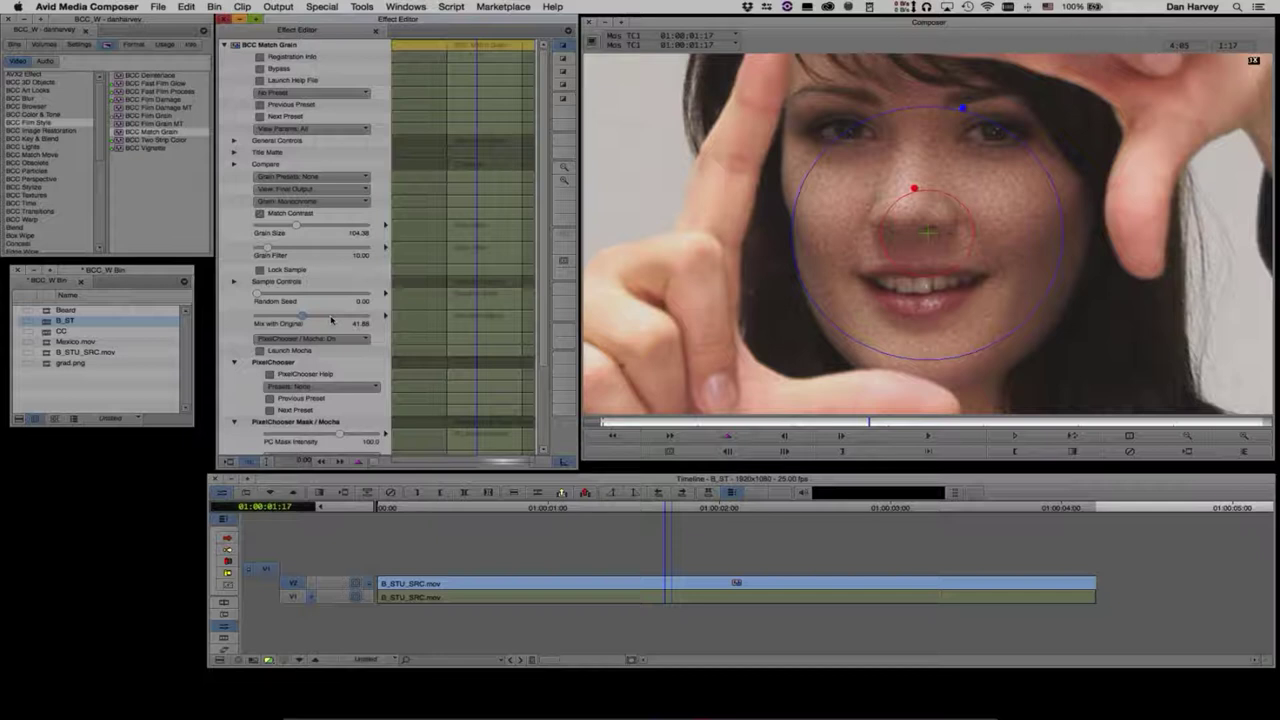
left_click(346, 318)
left_click(368, 597)
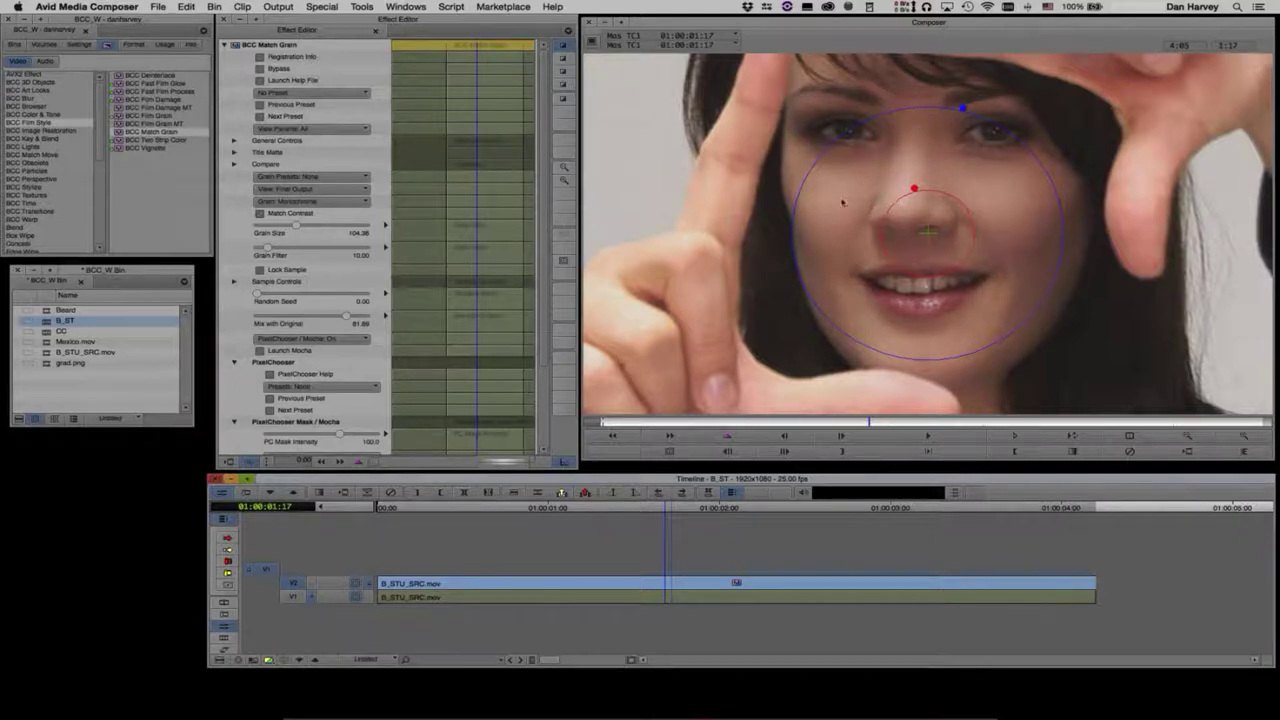
left_click(929, 440)
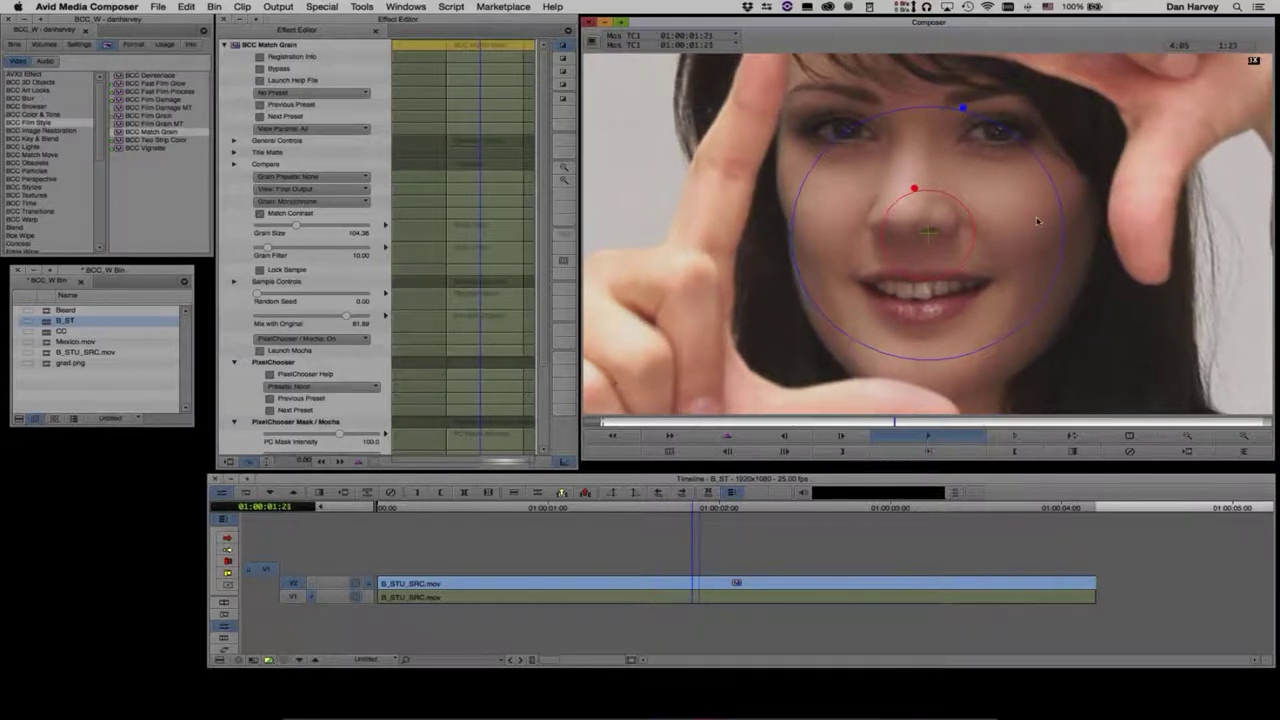
key("space")
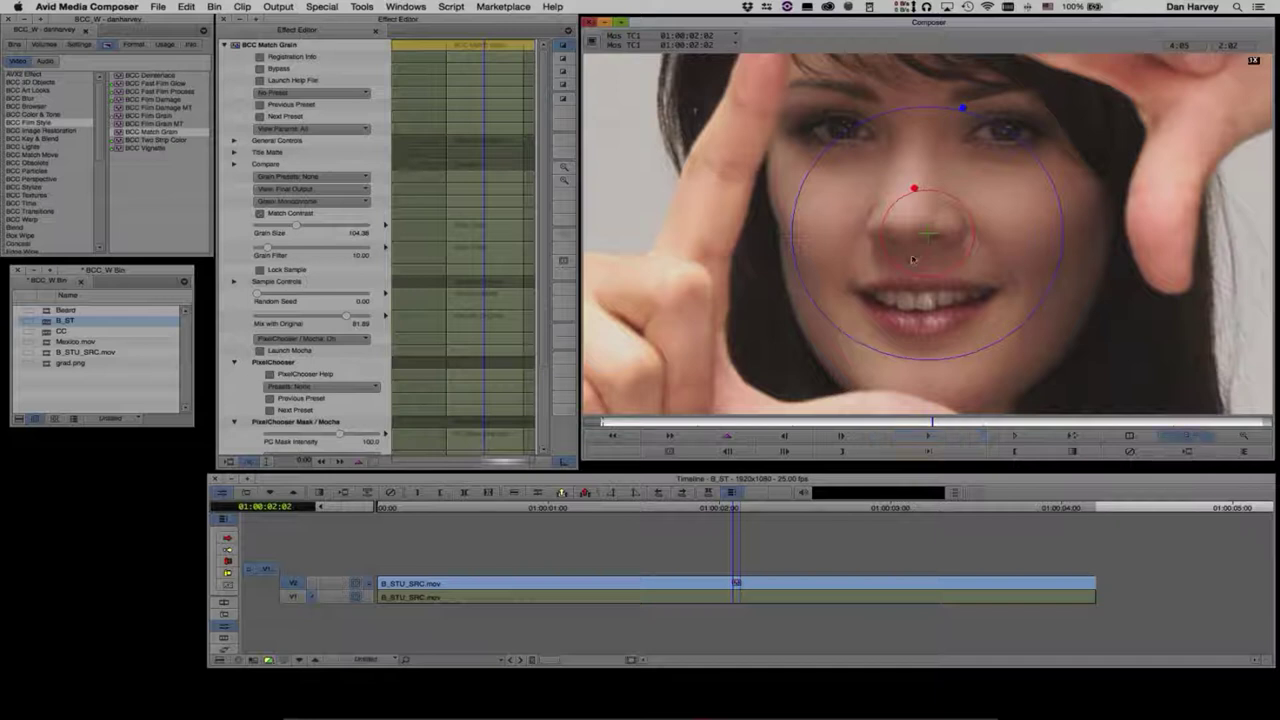
left_click(1192, 437)
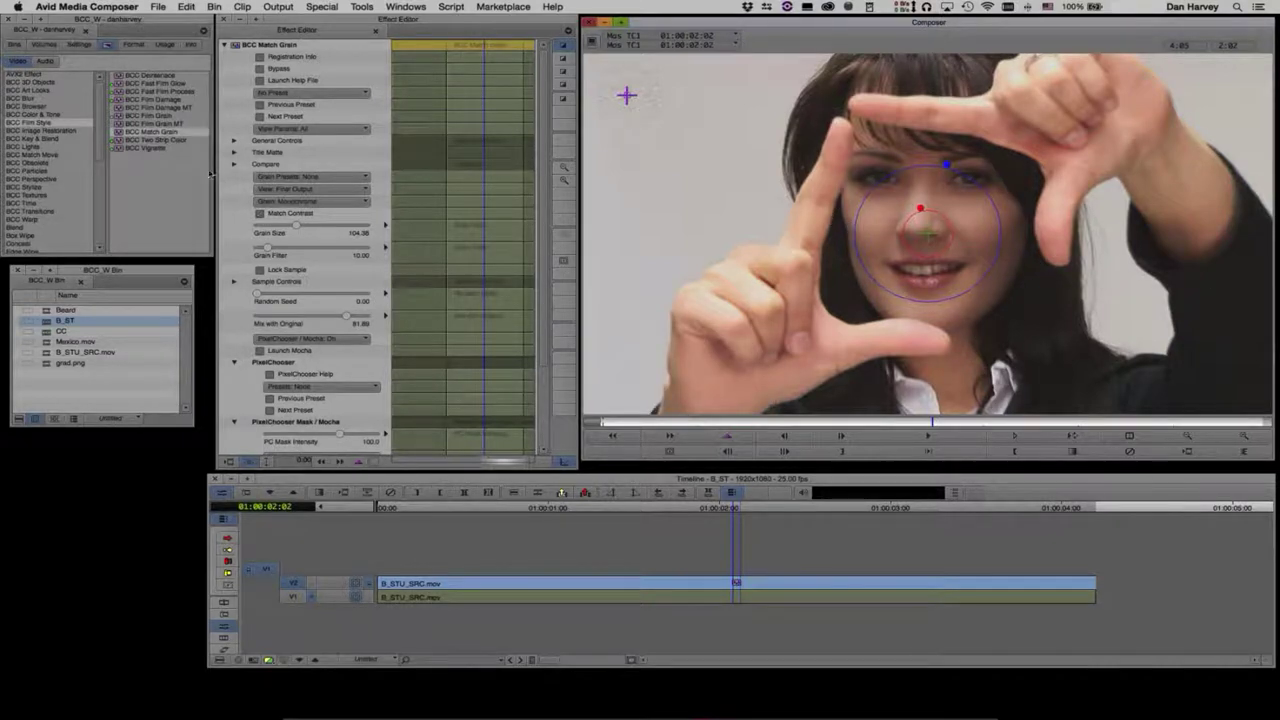
Step: Load the CC sequence from the bin for editing
left_click(50, 131)
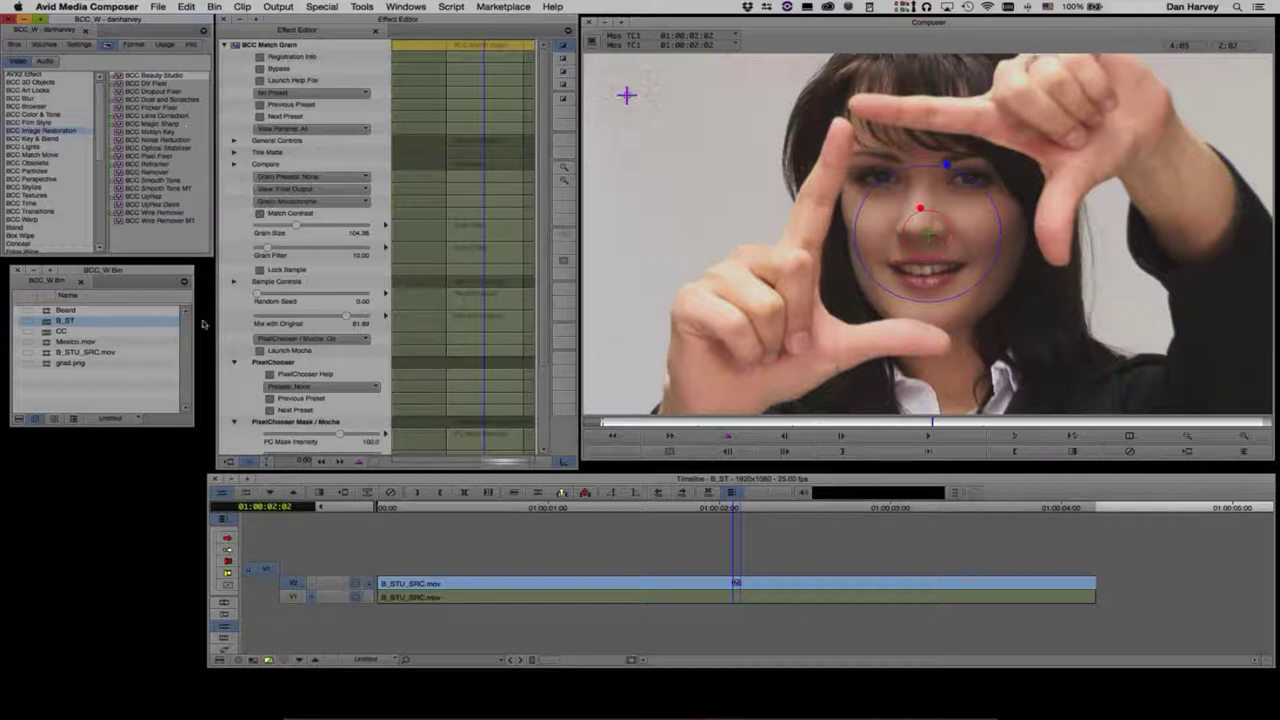
double_click(47, 345)
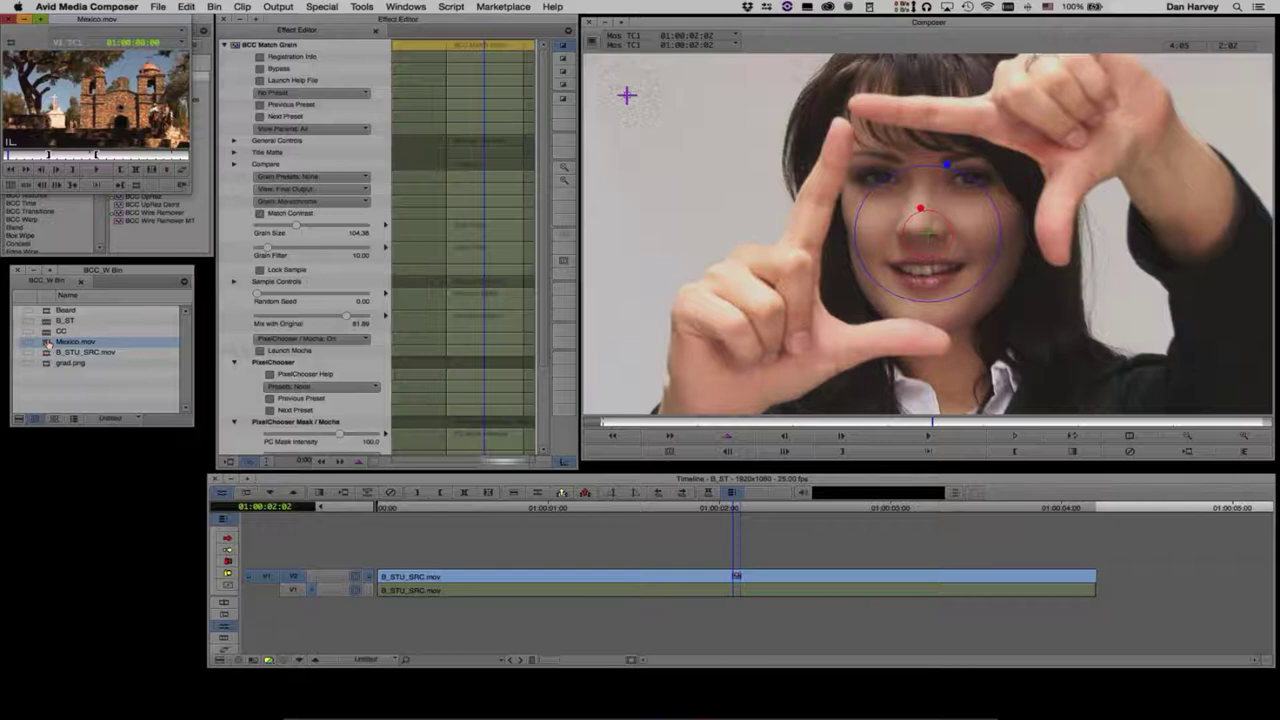
double_click(47, 330)
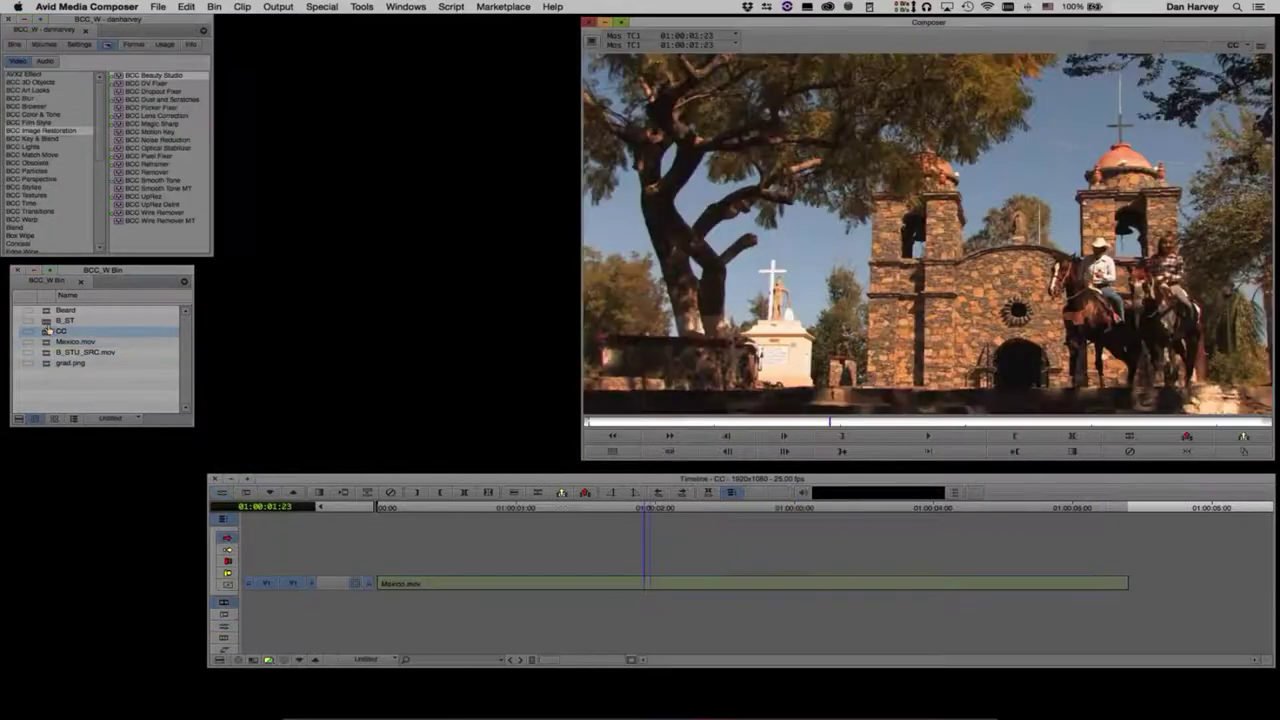
Step: Review the Mexico.mov shot from start to finish and return to its first frame
left_click(897, 424)
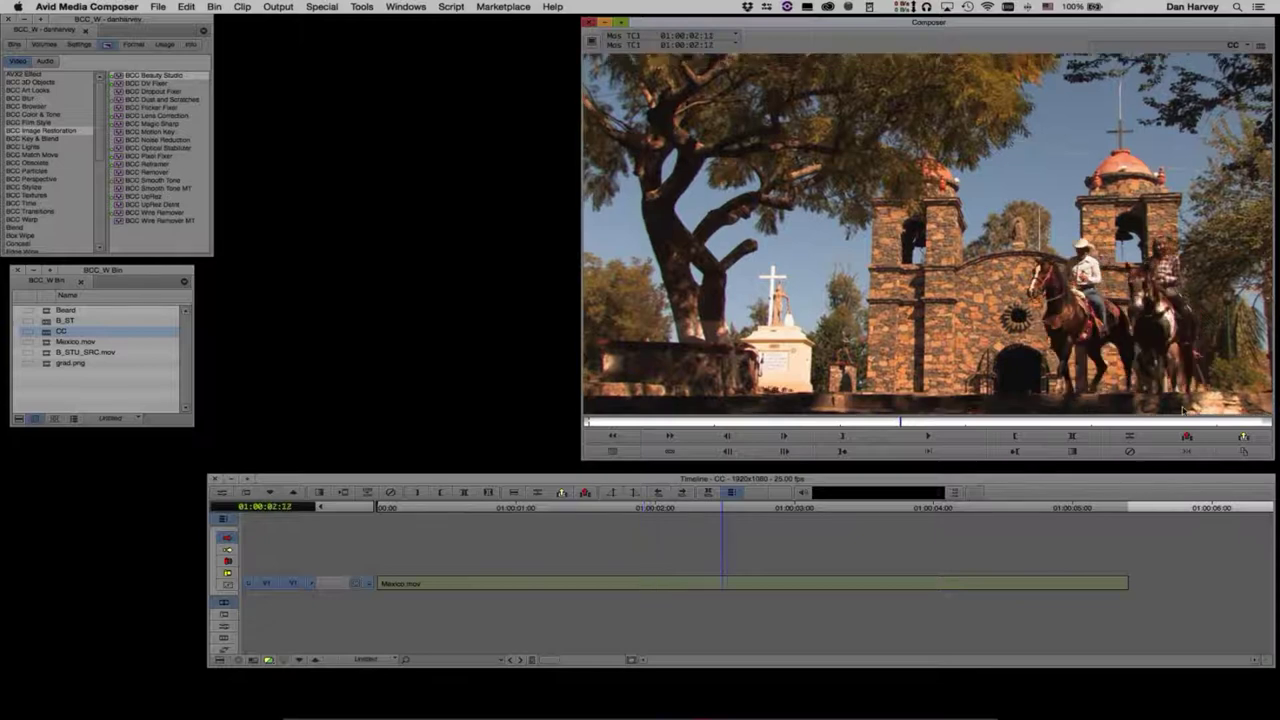
left_click_drag(1183, 410, 624, 424)
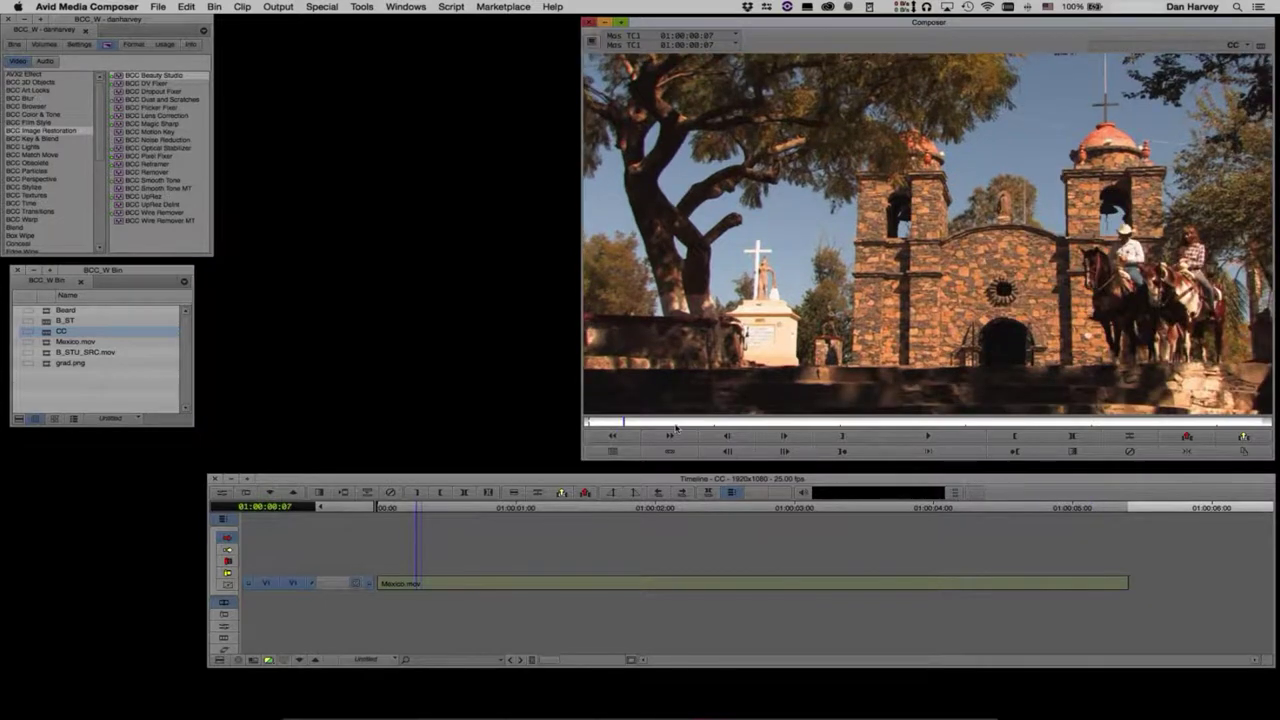
left_click(652, 422)
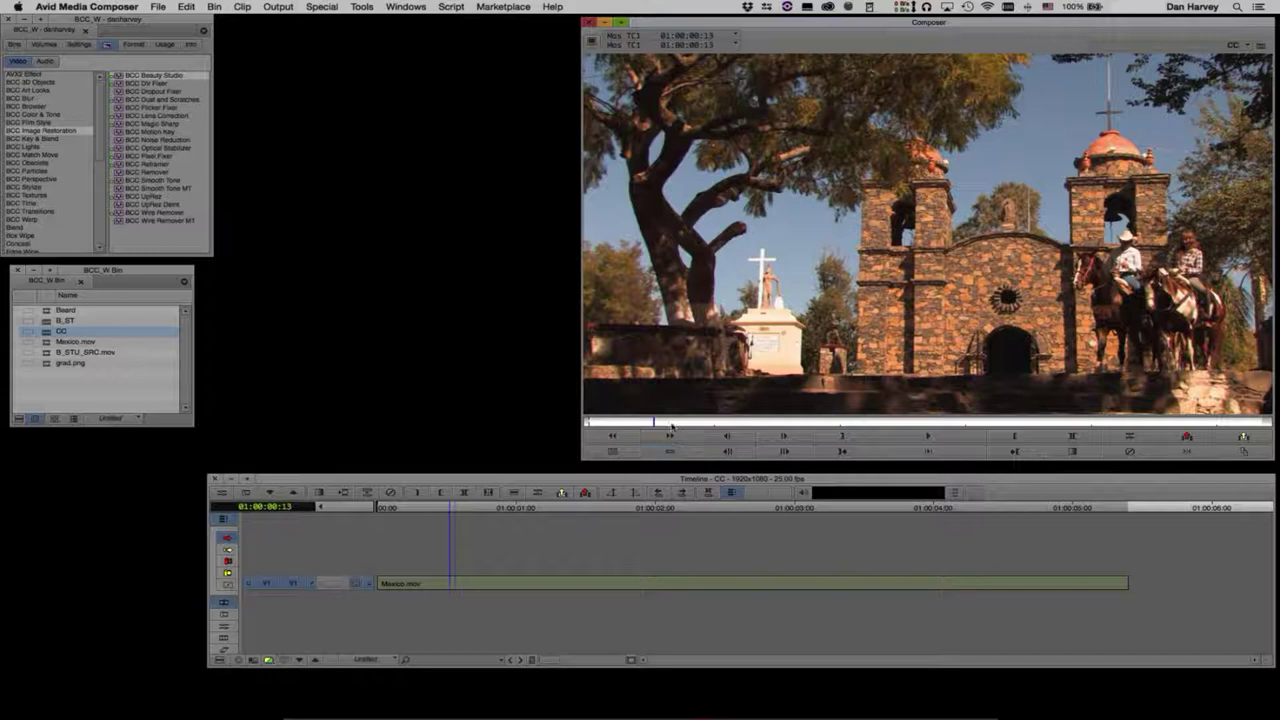
left_click_drag(719, 423, 578, 427)
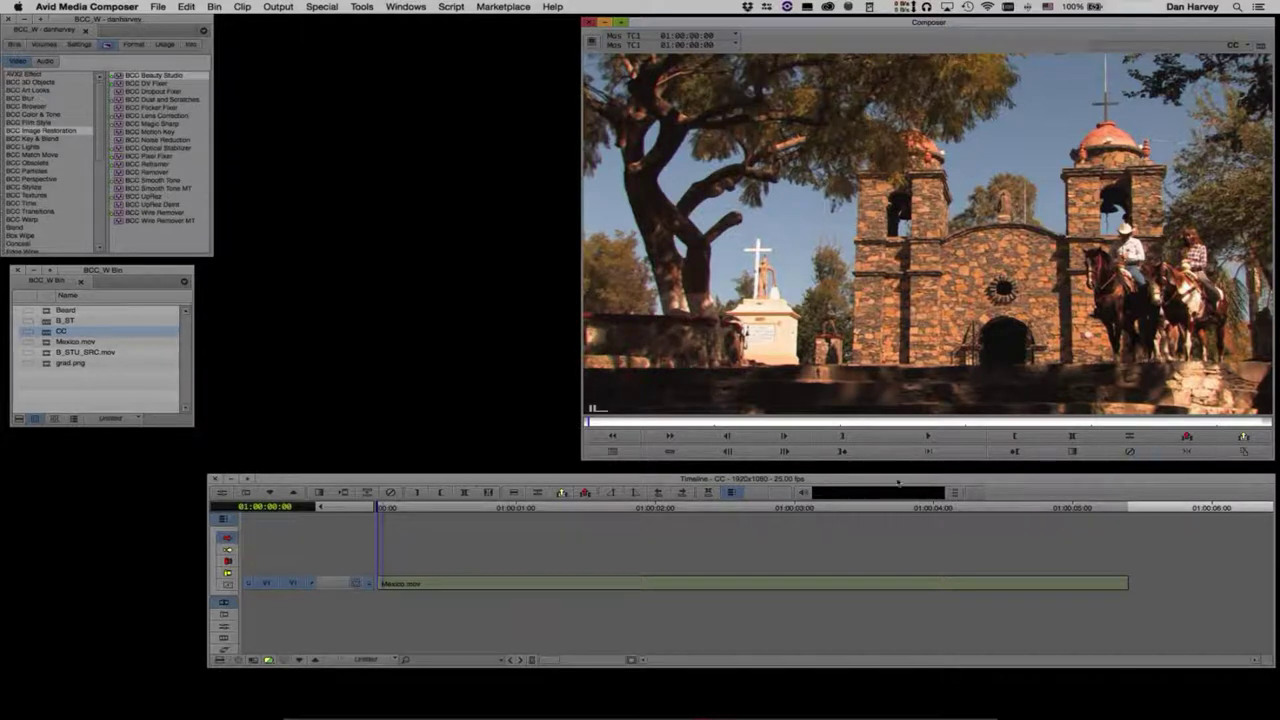
key("space")
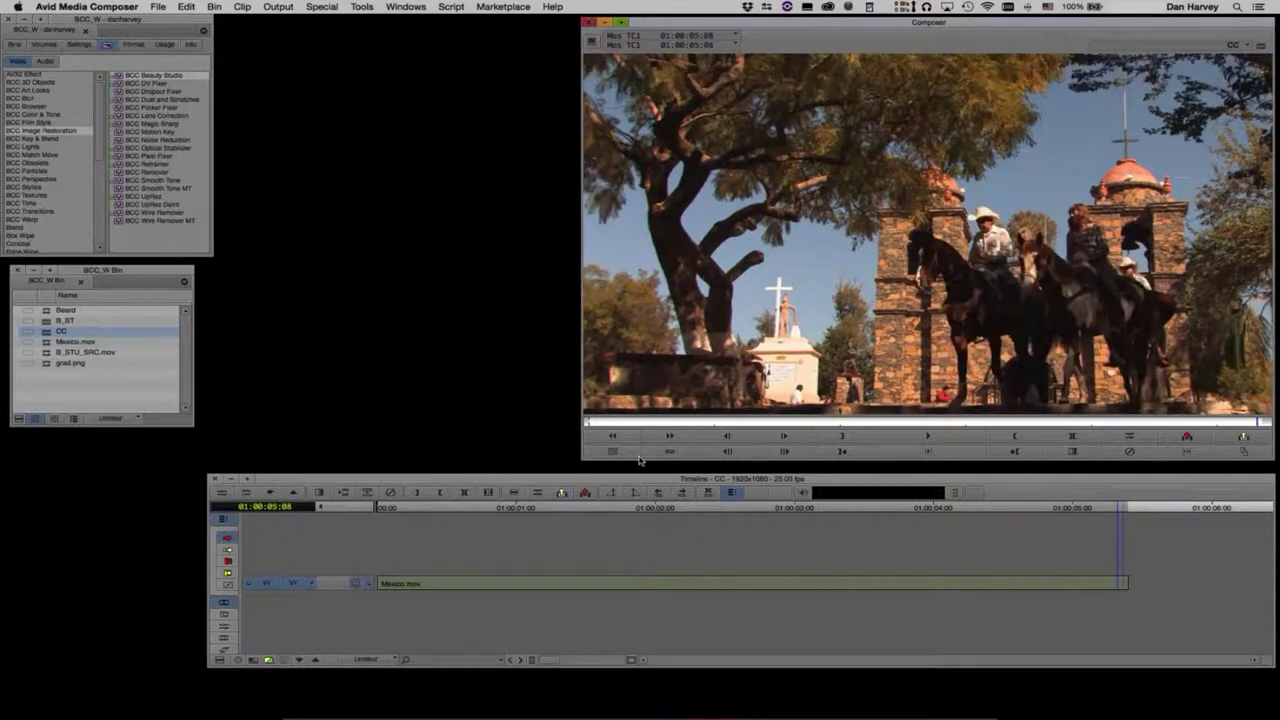
key("Home")
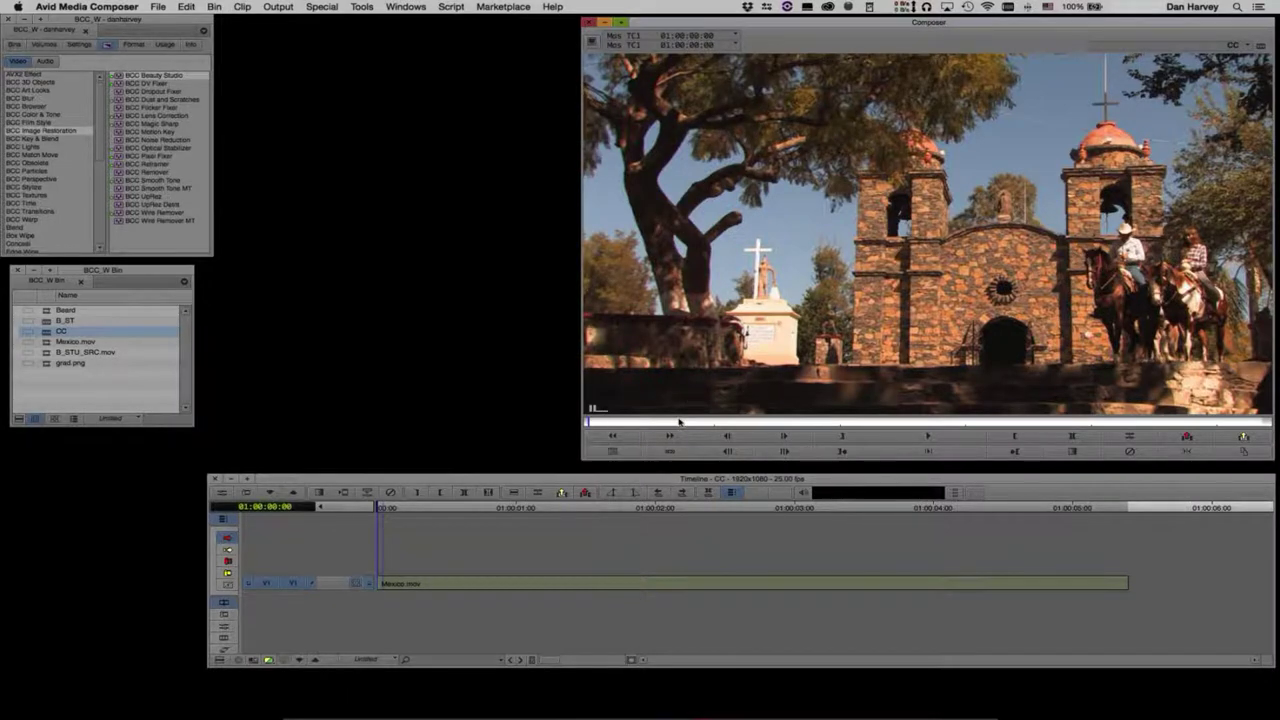
left_click_drag(679, 422, 588, 420)
Step: Apply BCC Fast Film Glow from the BCC Film Style category to the Mexico.mov clip in the timeline
left_click(40, 116)
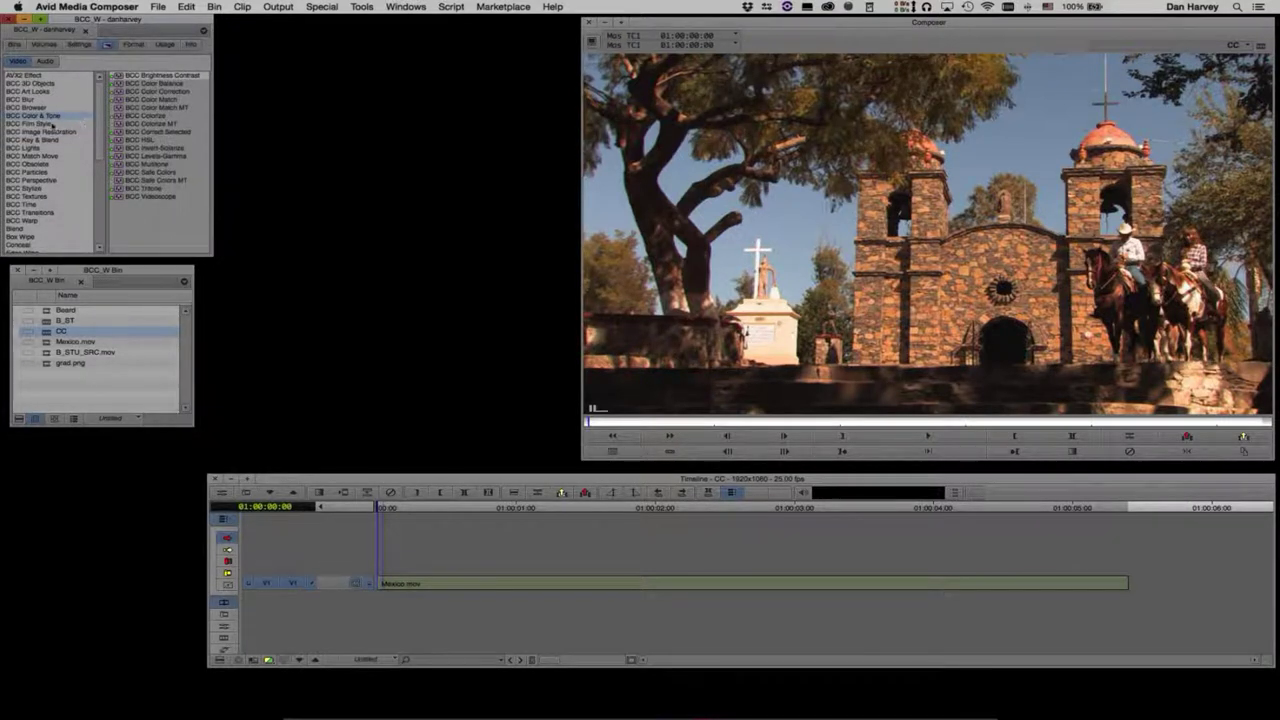
left_click(52, 124)
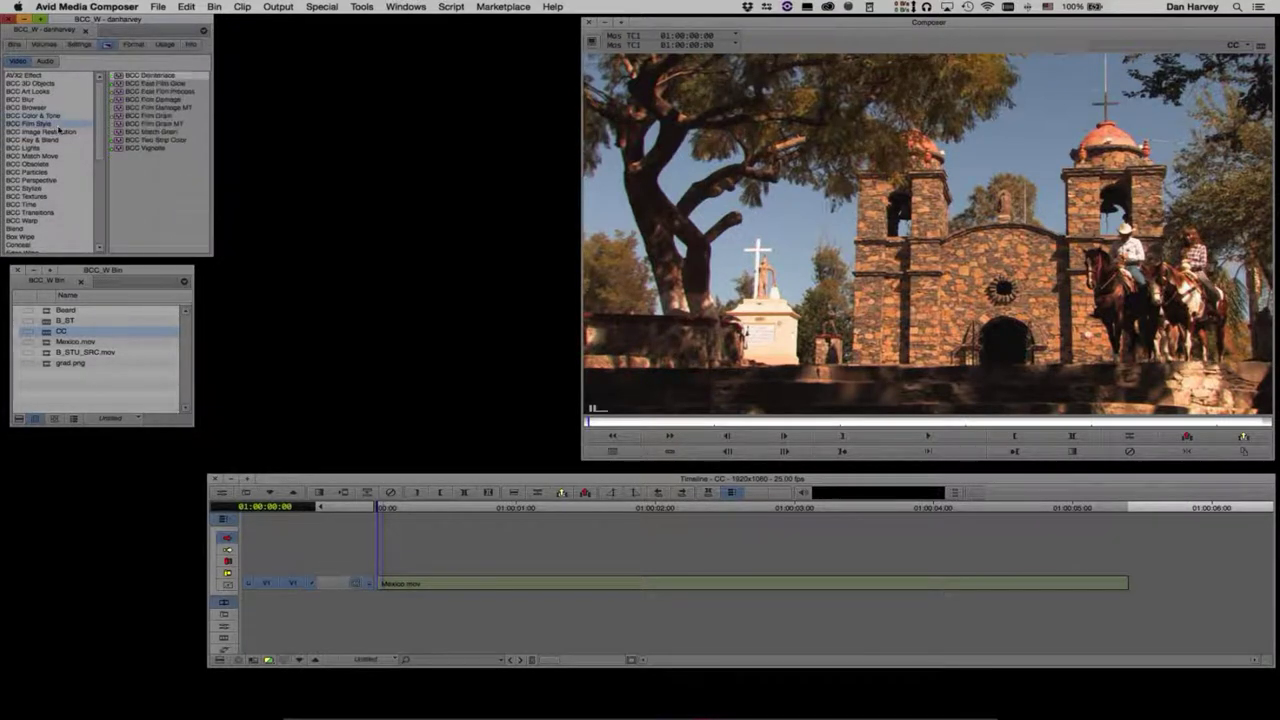
left_click(148, 84)
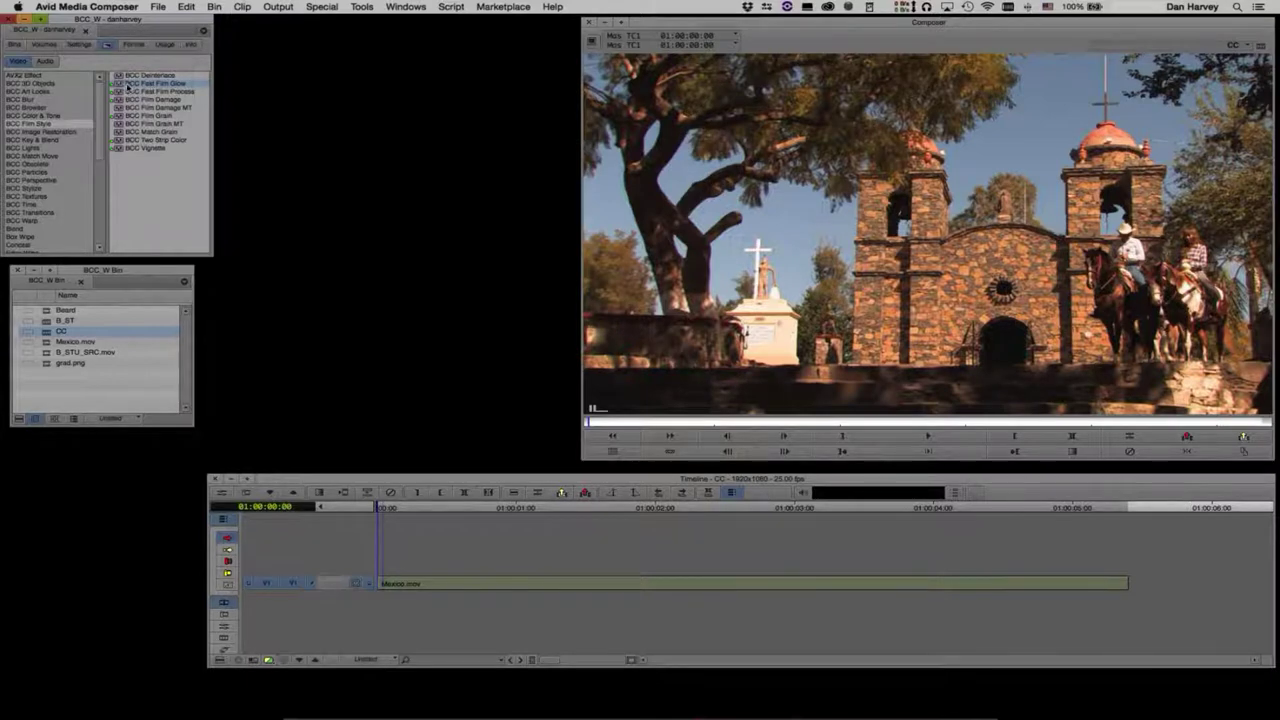
left_click_drag(128, 84, 736, 594)
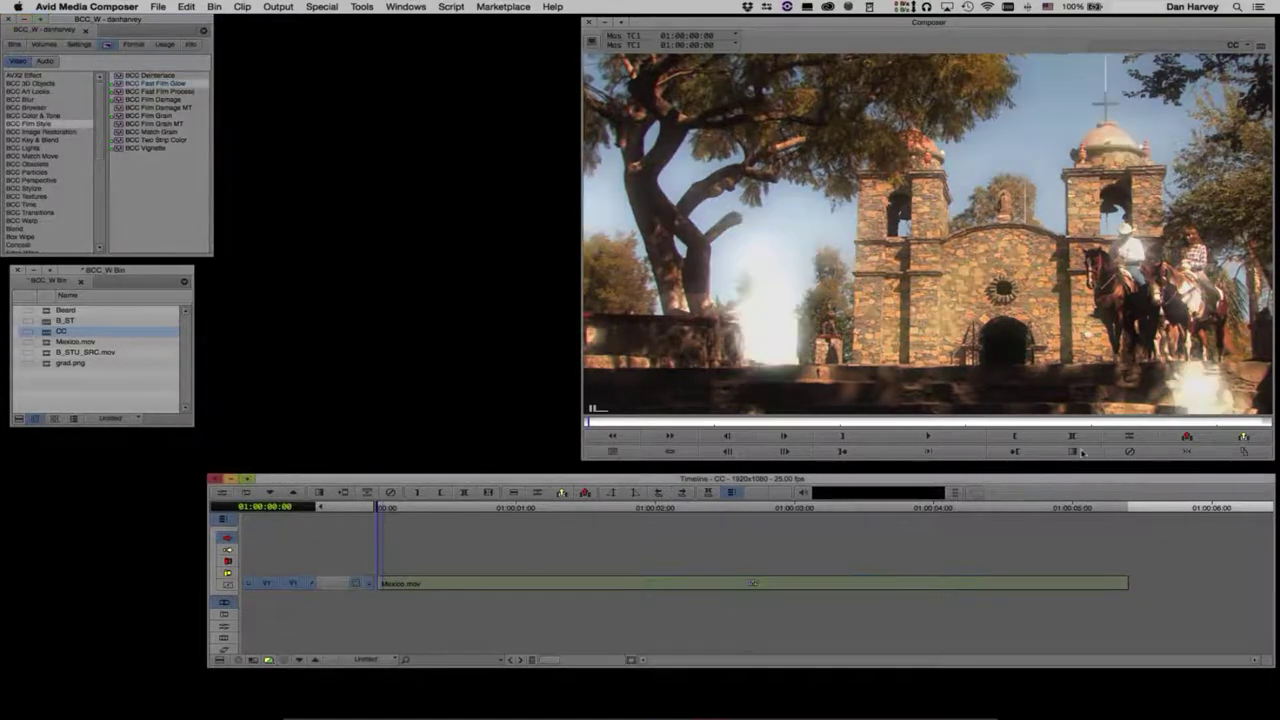
Step: Play the Mexico.mov shot to review the applied film glow in motion
left_click_drag(1230, 423, 913, 441)
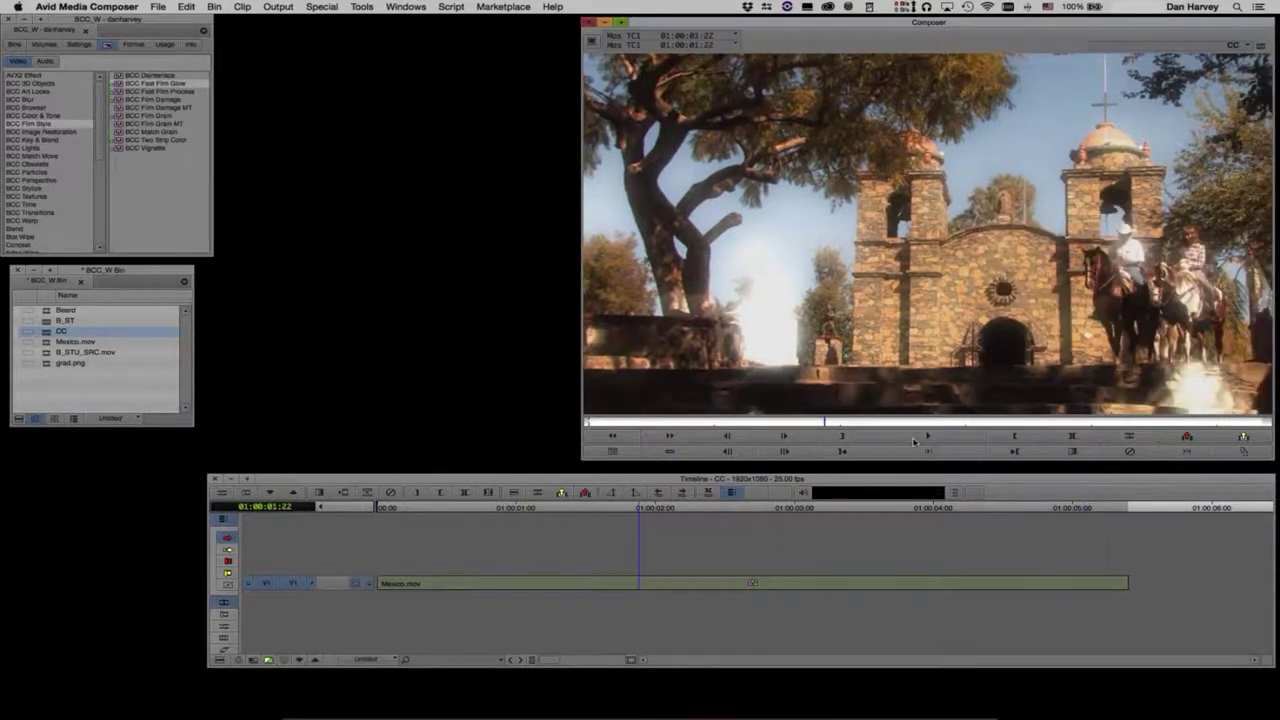
left_click(913, 441)
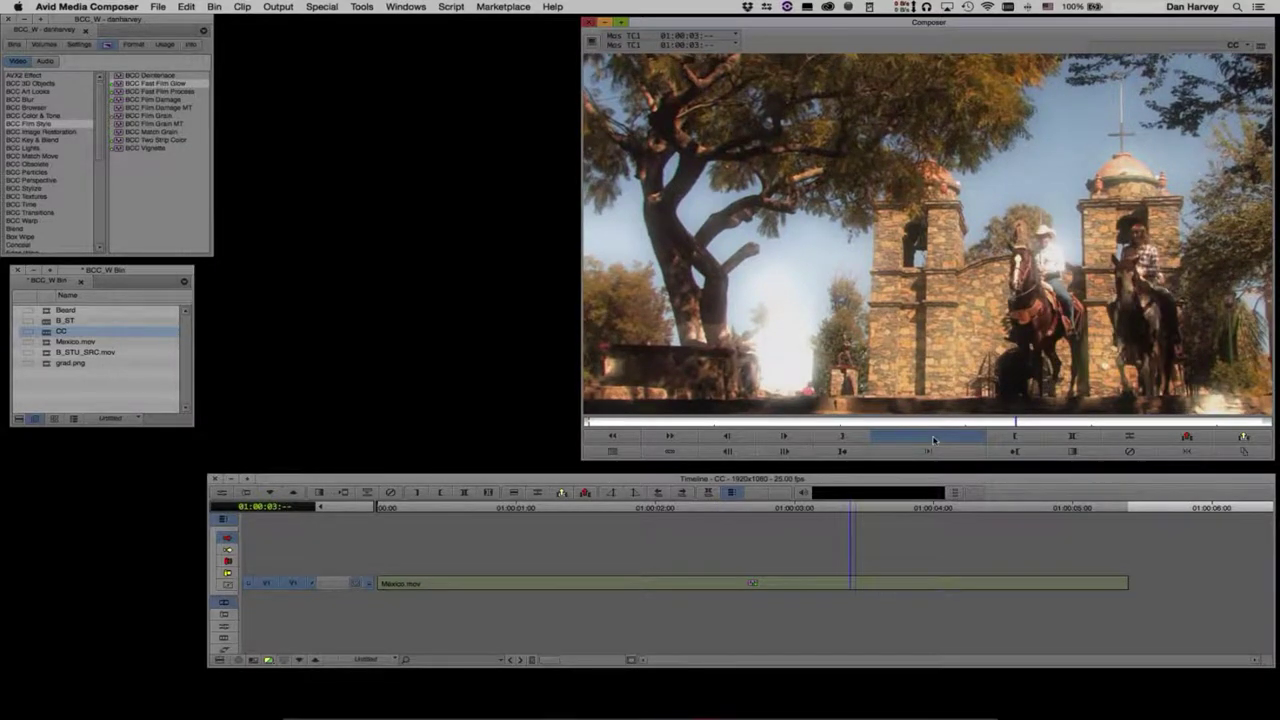
left_click(150, 91)
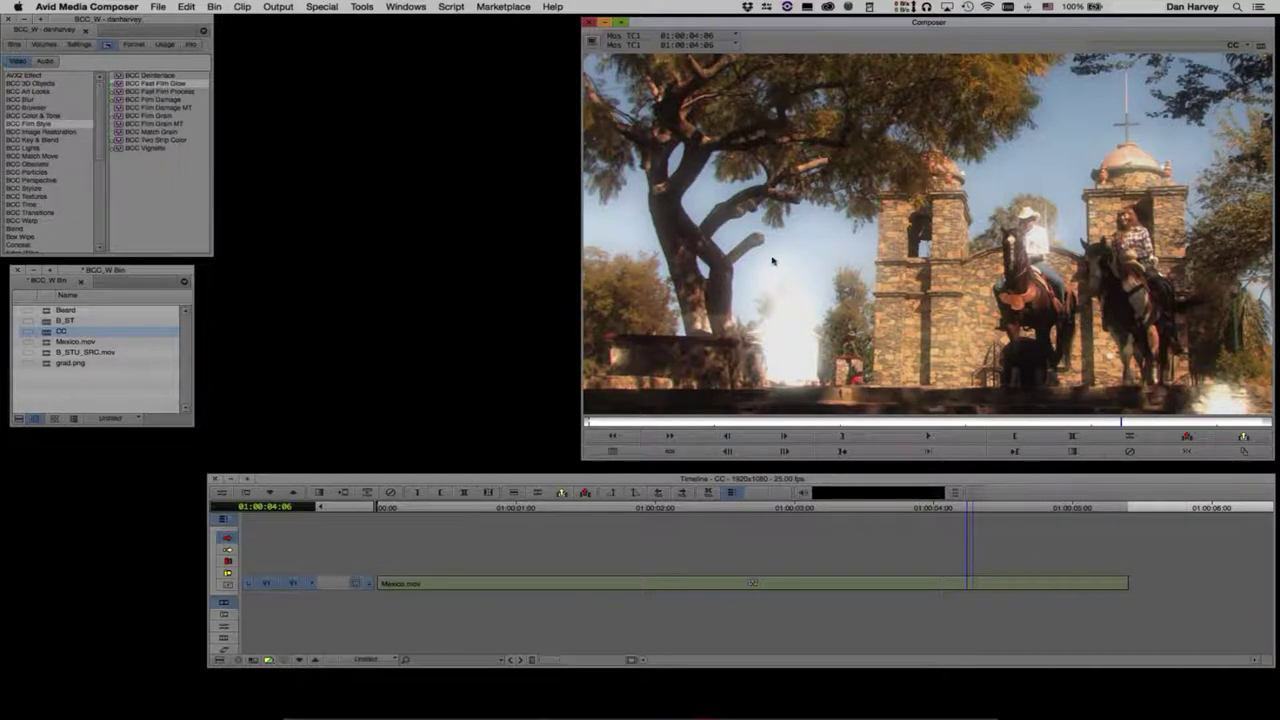
Step: Switch to the Effects Editing layout so the Effect Editor shows BCC Fast Film Glow's parameters for the Mexico.mov clip
left_click(405, 7)
mouse_move(420, 21)
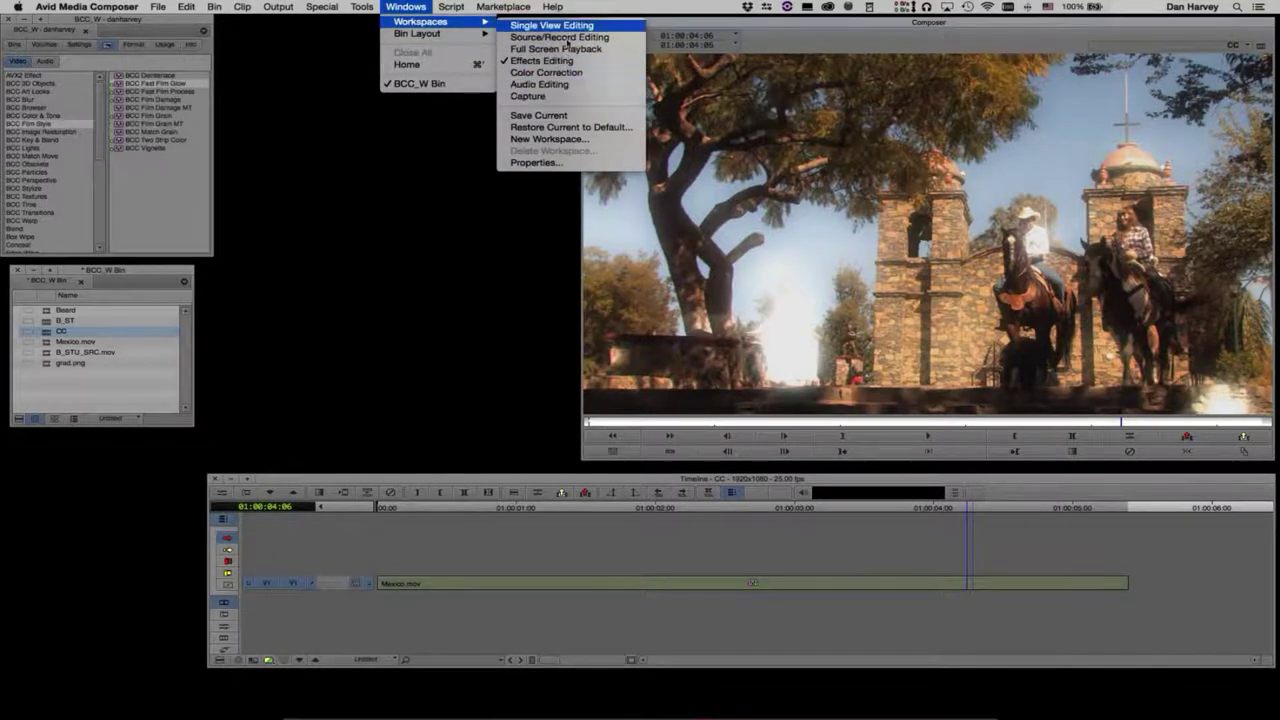
left_click(420, 6)
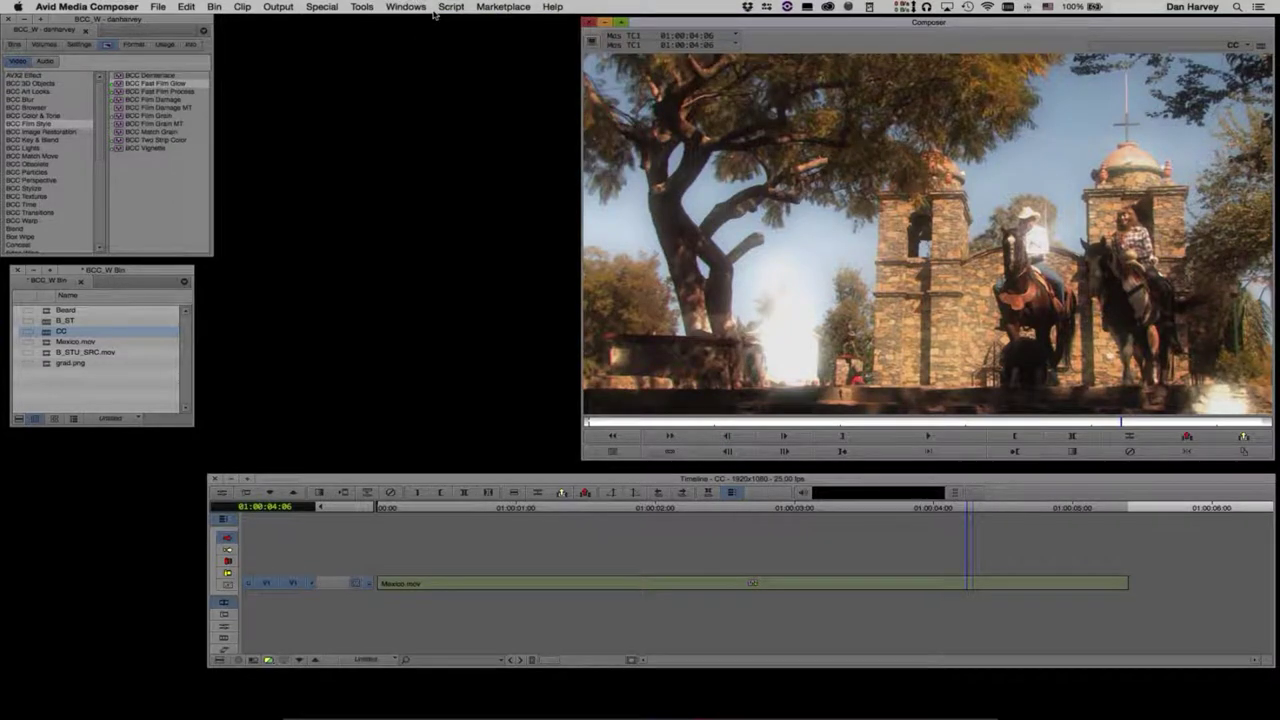
key("shift+F8")
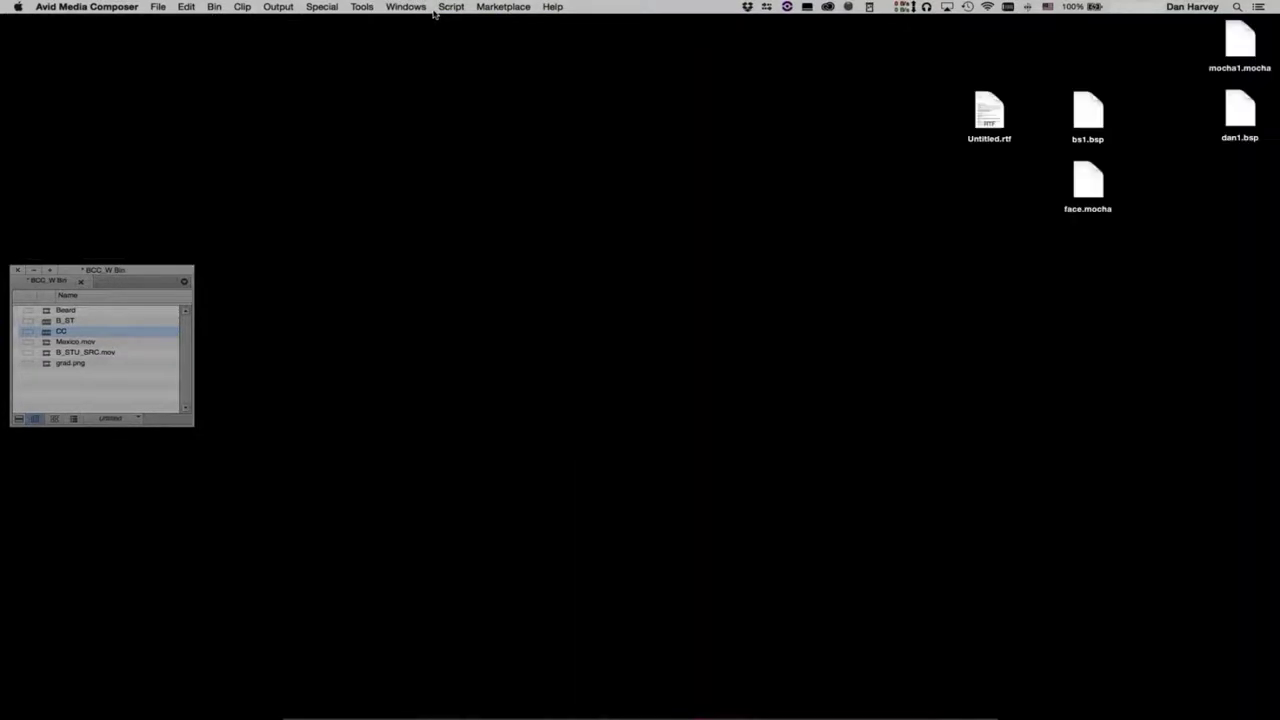
key("shift+F8")
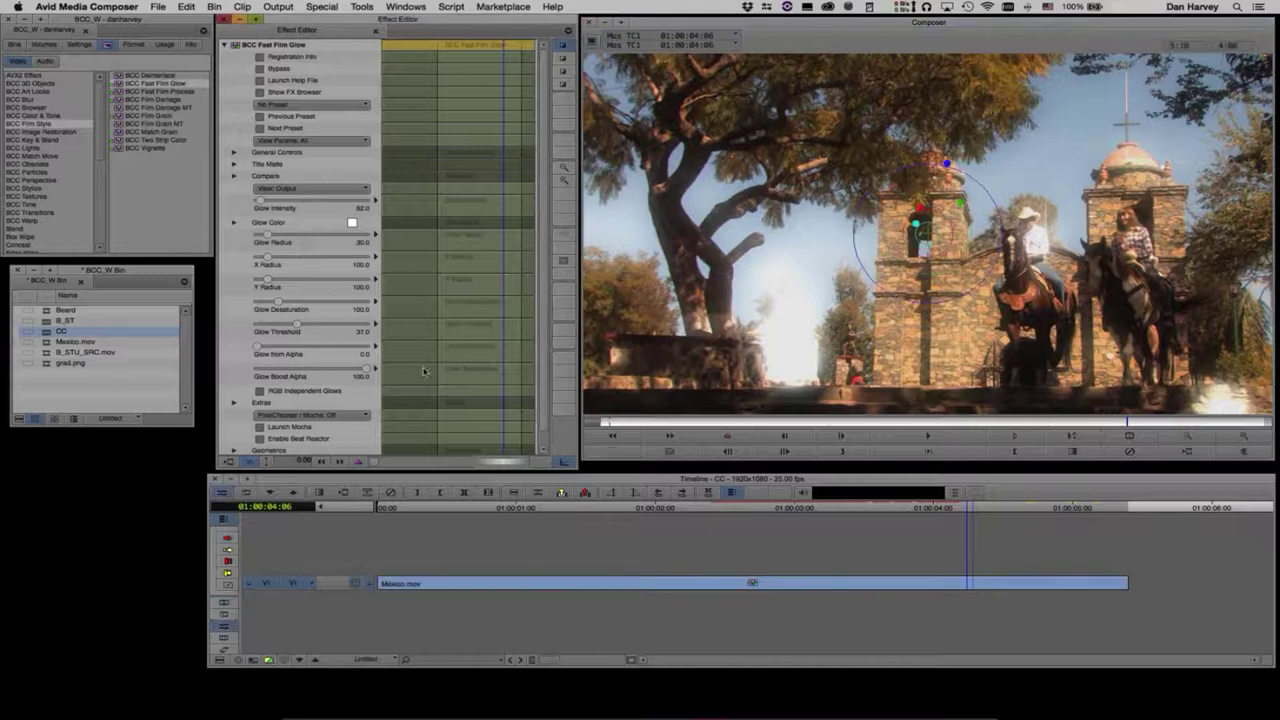
left_click(400, 7)
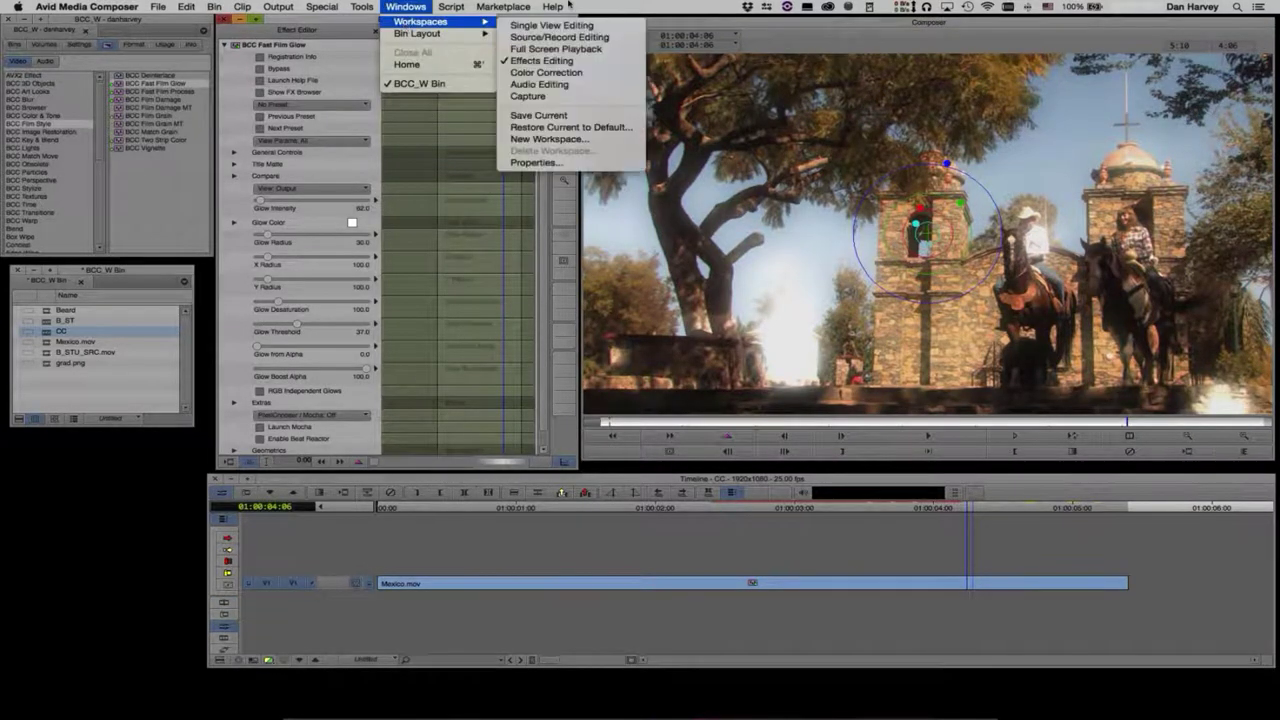
left_click(278, 4)
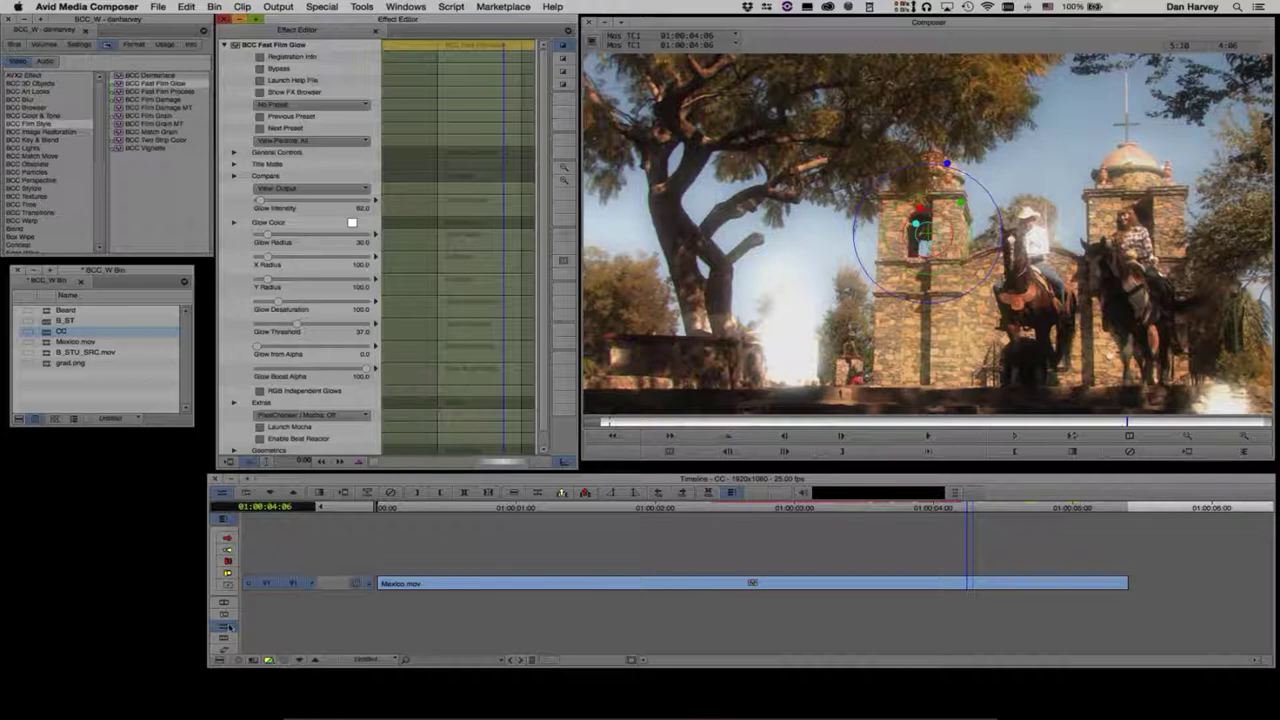
left_click(274, 560)
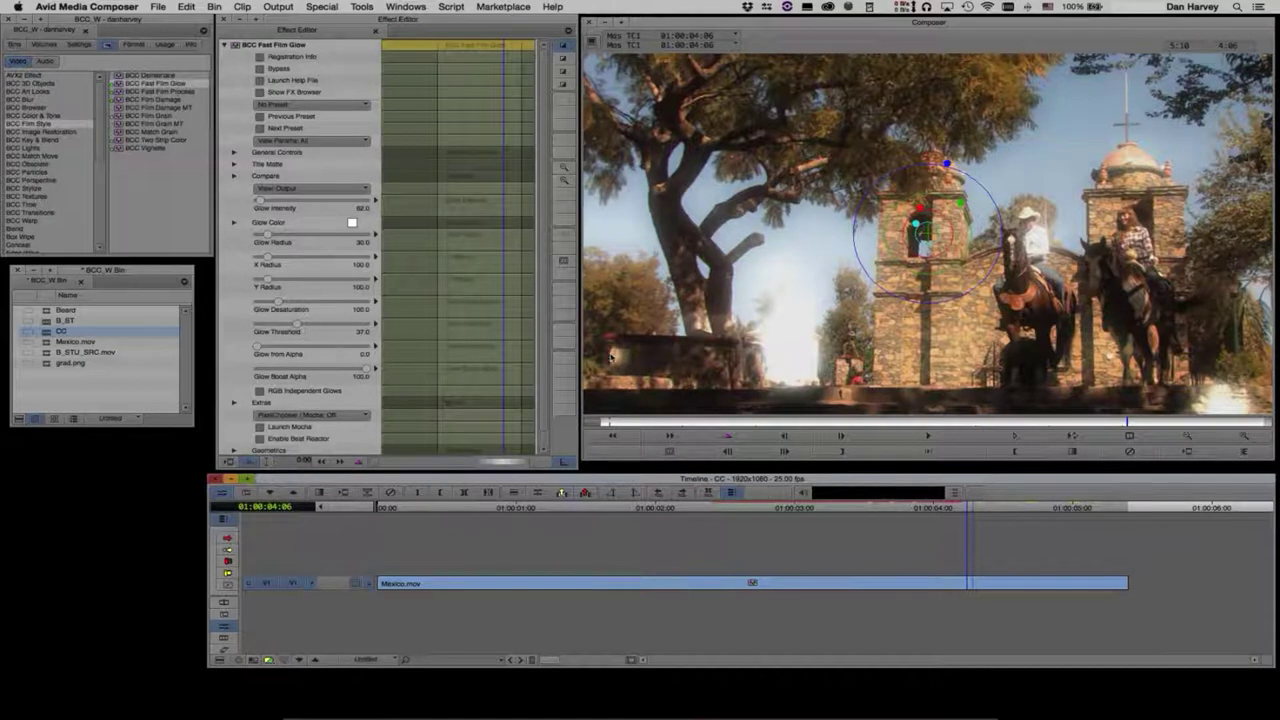
Step: Toggle Fast Film Glow's Bypass to compare the shot with and without the glow
left_click(259, 68)
left_click(259, 68)
left_click(259, 68)
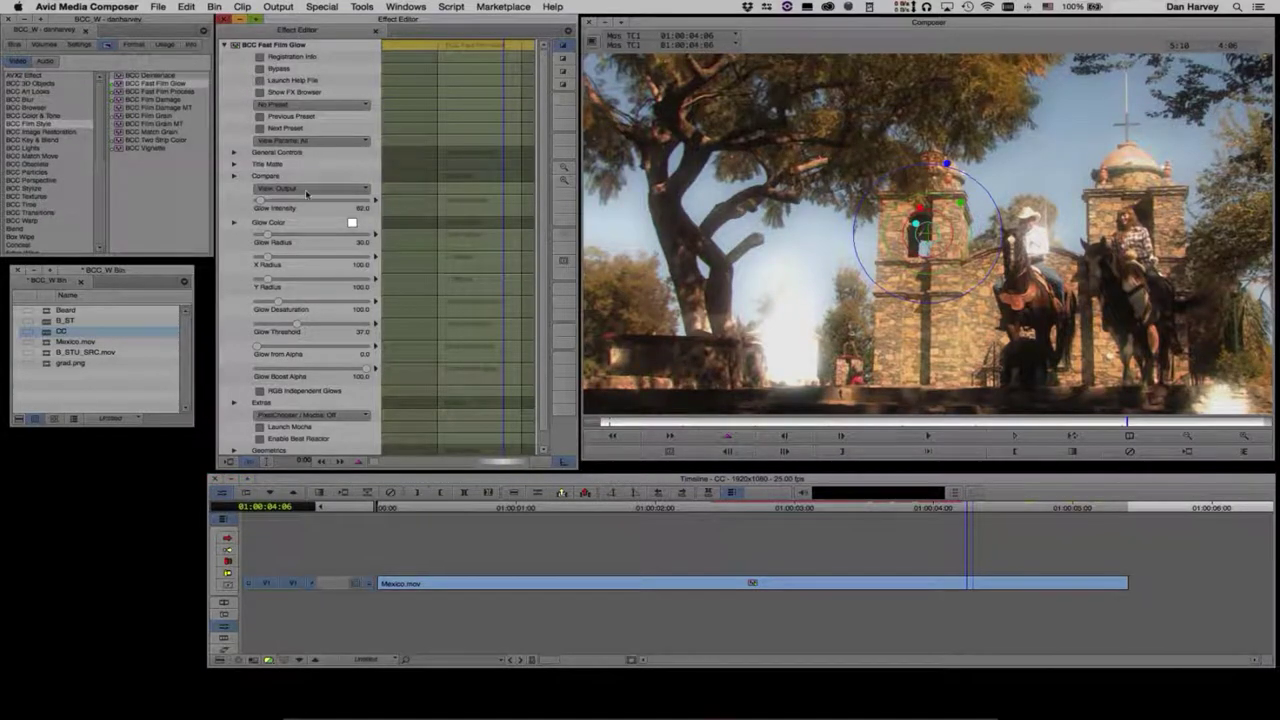
Step: Set Fast Film Glow's view to Glow and reduce Glow Radius to 0
mouse_move(268, 238)
left_mouse_down()
mouse_move(252, 240)
mouse_move(267, 241)
left_mouse_up()
left_click(314, 190)
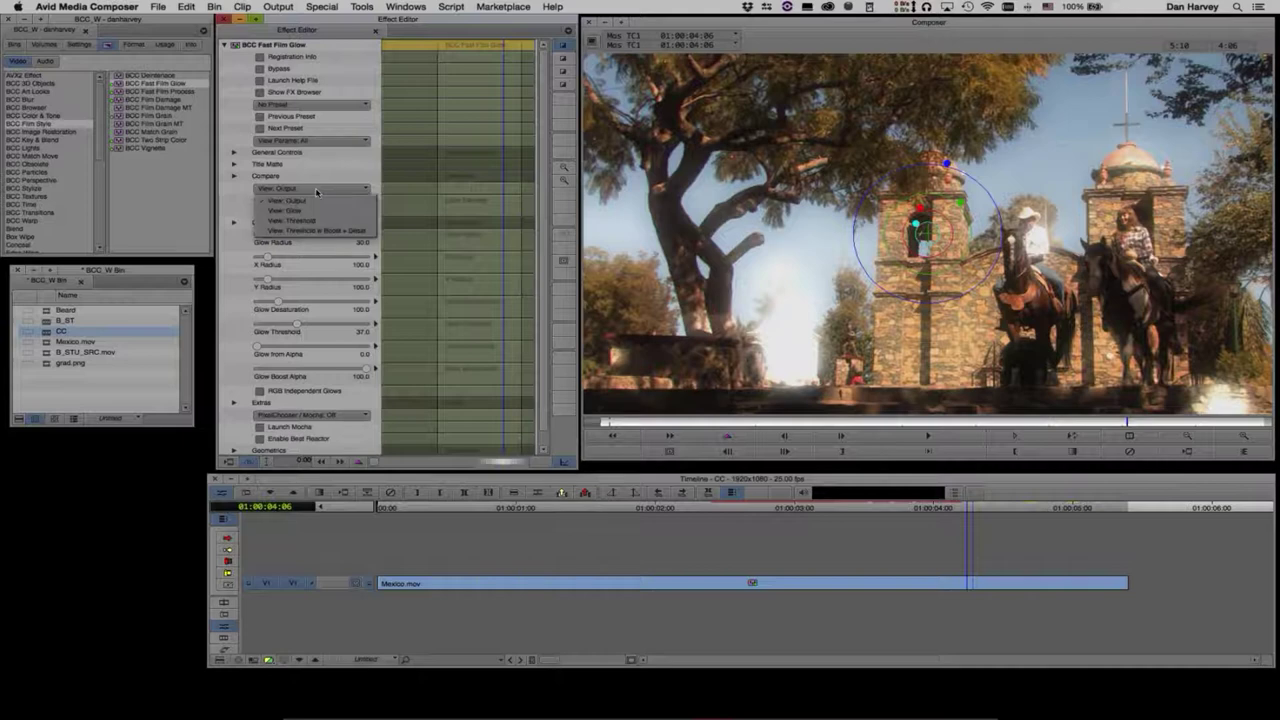
left_click(314, 217)
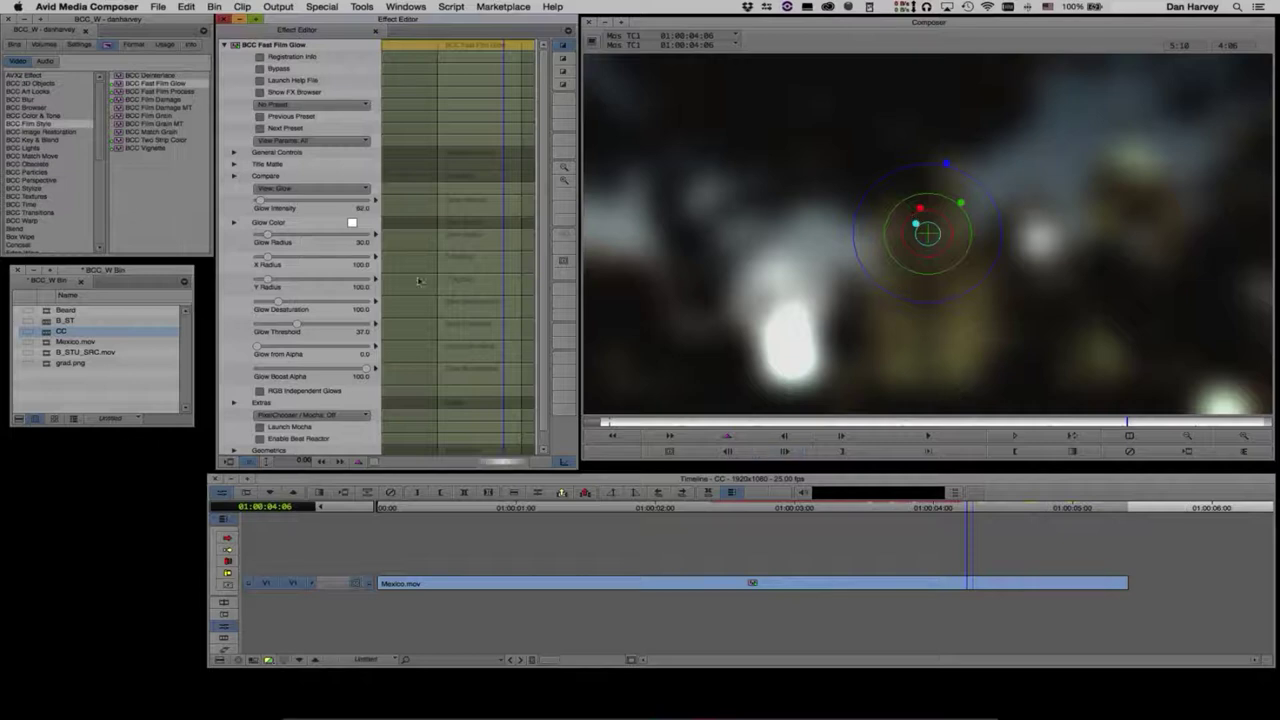
left_click_drag(268, 235, 241, 243)
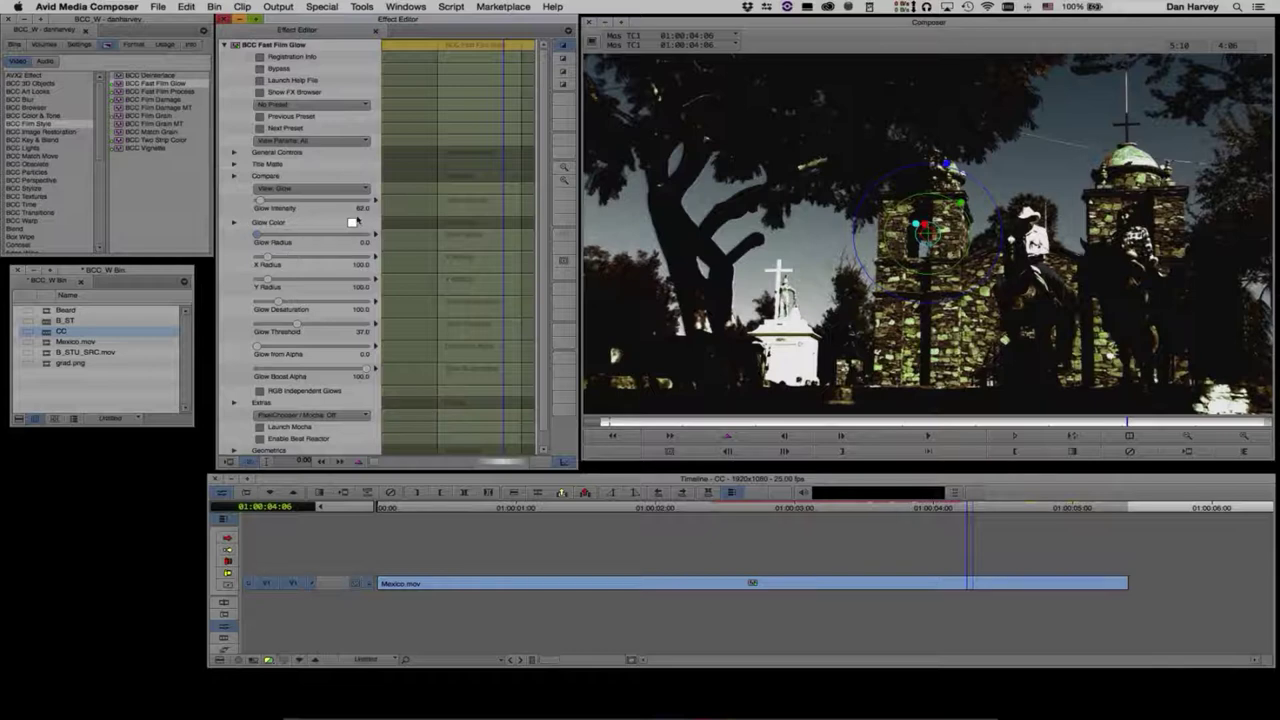
Step: Lower Glow Color Red to 199.9 for a cyan tint, and set Glow Radius 9.4, X Radius 181.2 and Y Radius 168.8
left_click(234, 222)
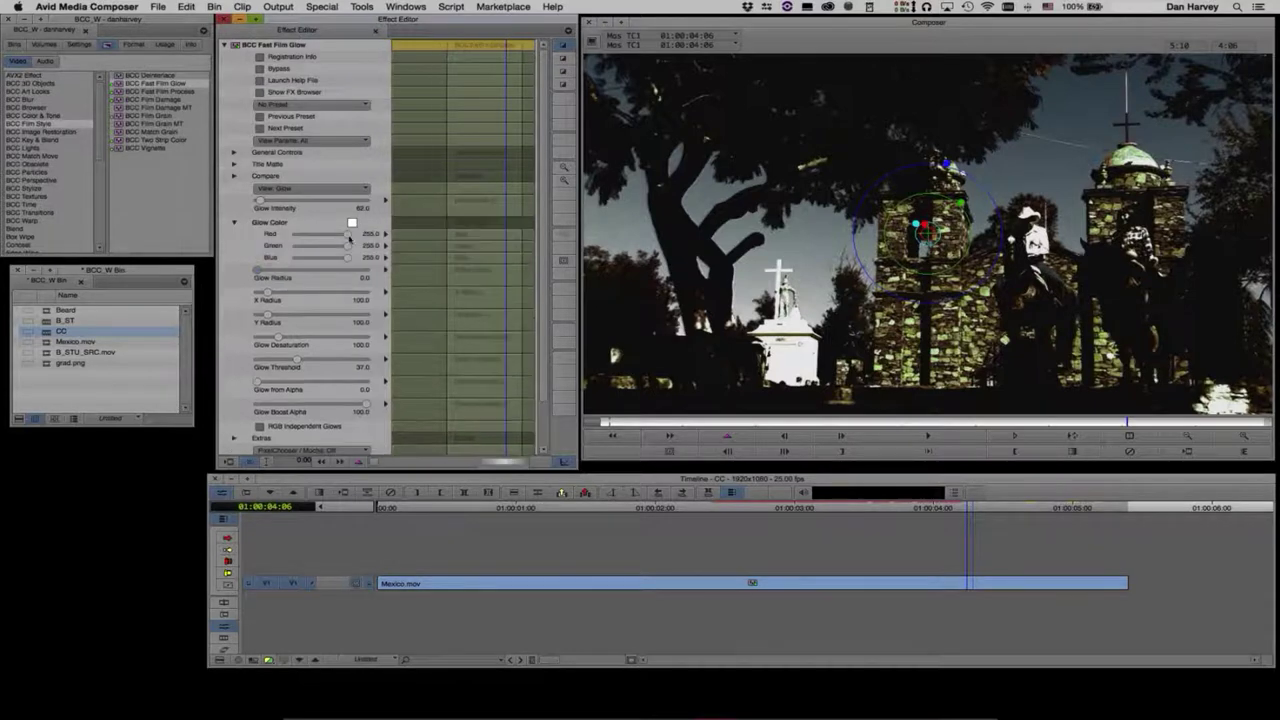
mouse_move(349, 237)
left_mouse_down()
mouse_move(314, 236)
mouse_move(331, 236)
left_mouse_up()
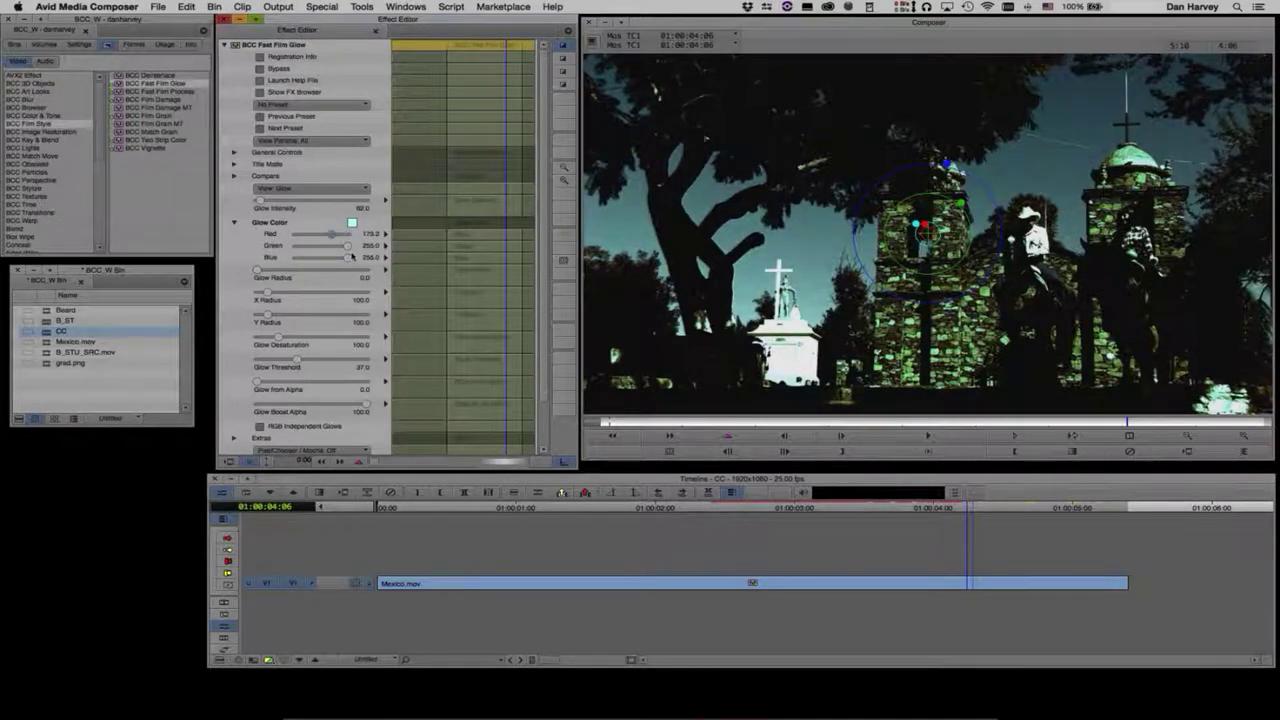
left_click(258, 272)
left_click_drag(259, 272, 250, 315)
left_click_drag(258, 271, 256, 271)
left_click_drag(258, 315, 259, 274)
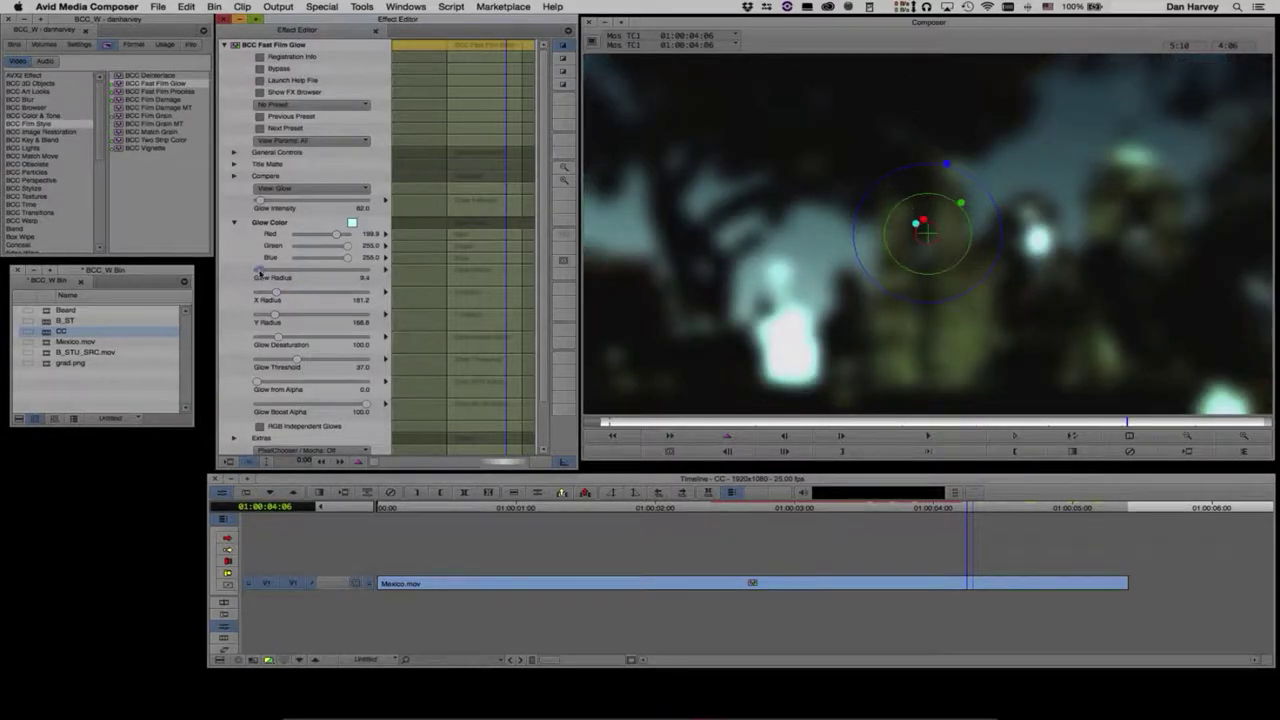
left_click_drag(258, 273, 260, 273)
Step: Set Glow Desaturation to 175.0 and Glow Threshold to 33.8 while checking the isolated glow
left_click_drag(278, 340, 286, 340)
left_click_drag(352, 338, 285, 339)
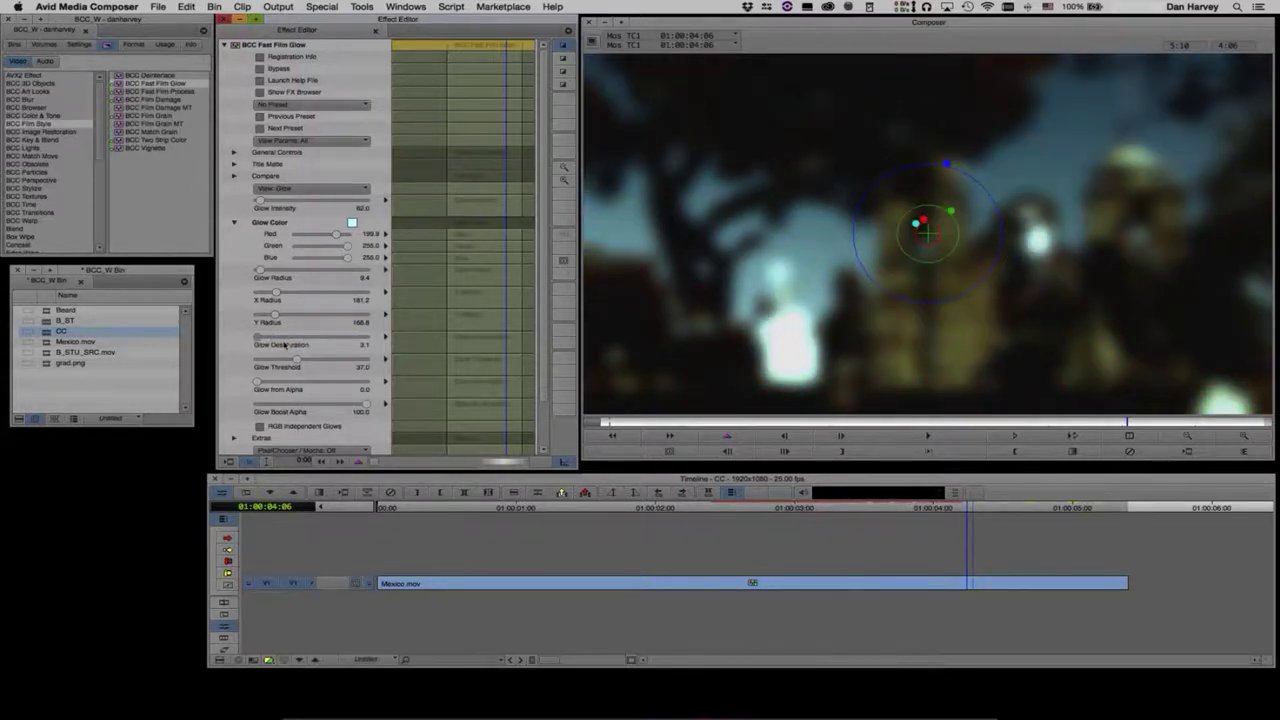
left_click_drag(285, 344, 341, 366)
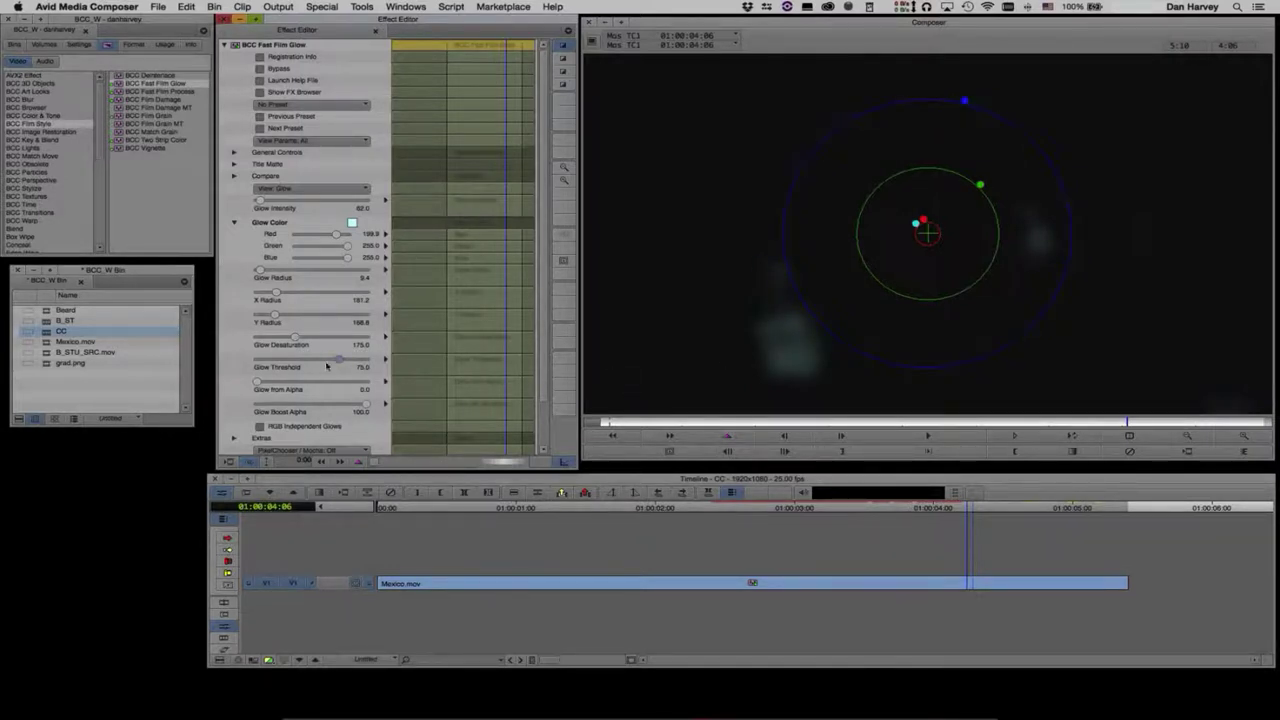
left_click_drag(333, 363, 291, 365)
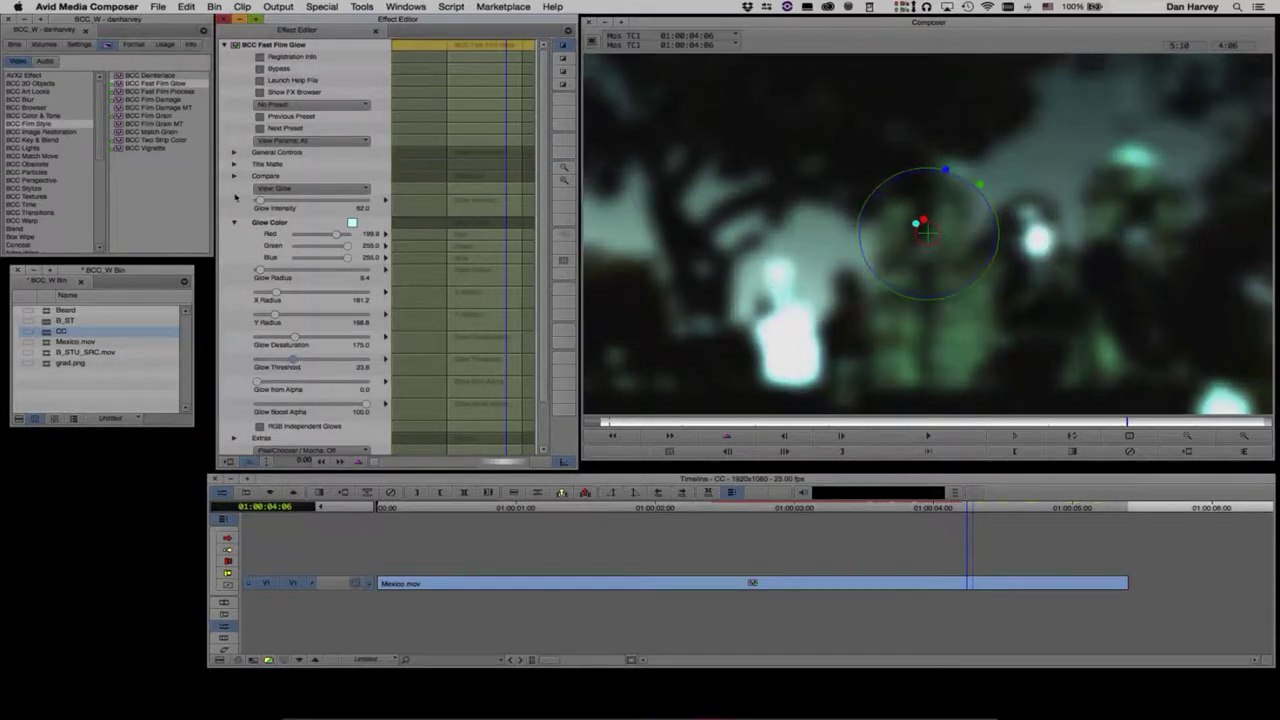
Step: Return the view to Output and set Glow Radius to 20.6, Y Radius to 75.0 and Glow Desaturation to 128.1
left_click(325, 190)
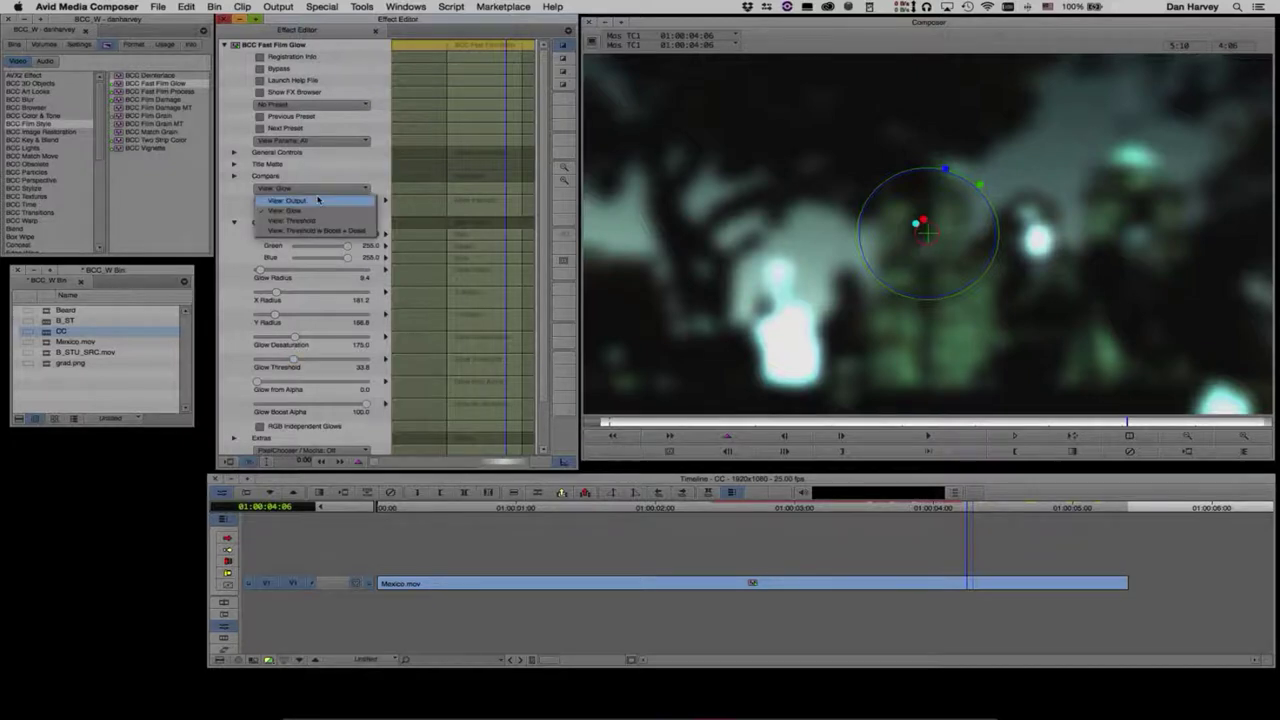
left_click(318, 200)
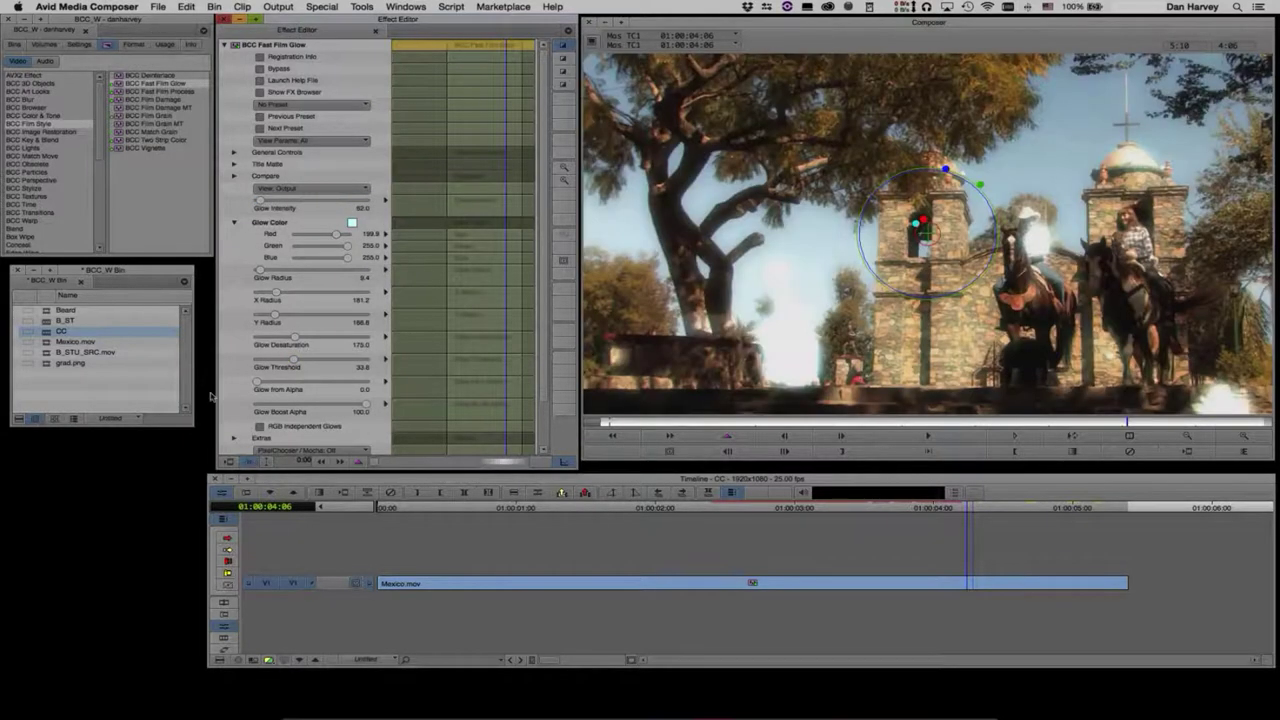
left_click_drag(261, 270, 271, 274)
scroll(297, 409, "down", 4)
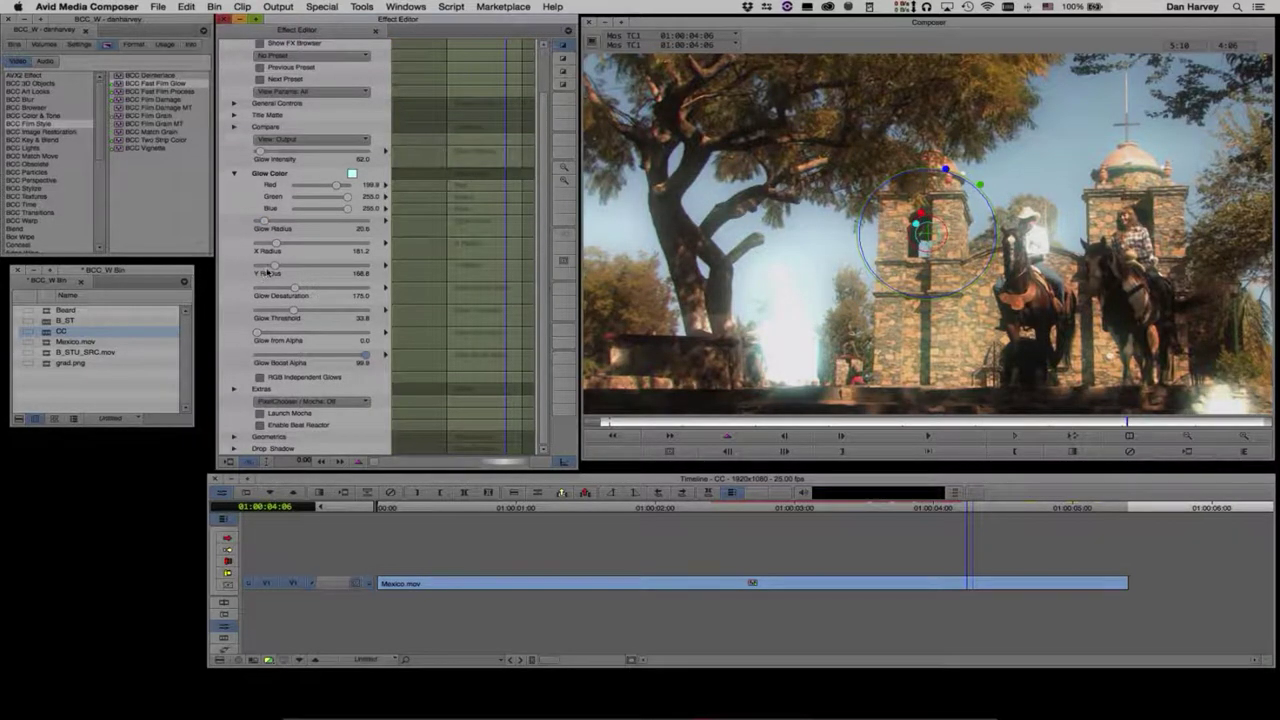
left_click_drag(268, 271, 285, 289)
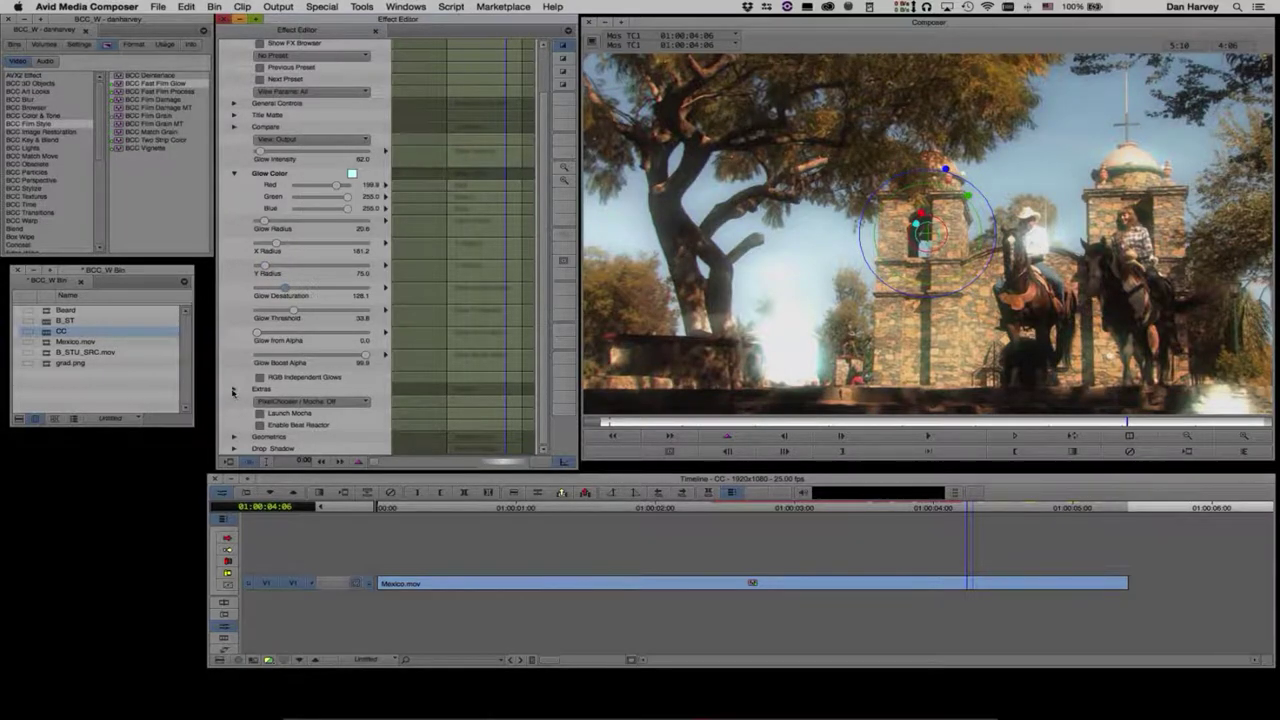
Step: In the glow's Extras, set Mix With Original to 41.9 and Glow Apply Mode to Multiply
left_click(233, 392)
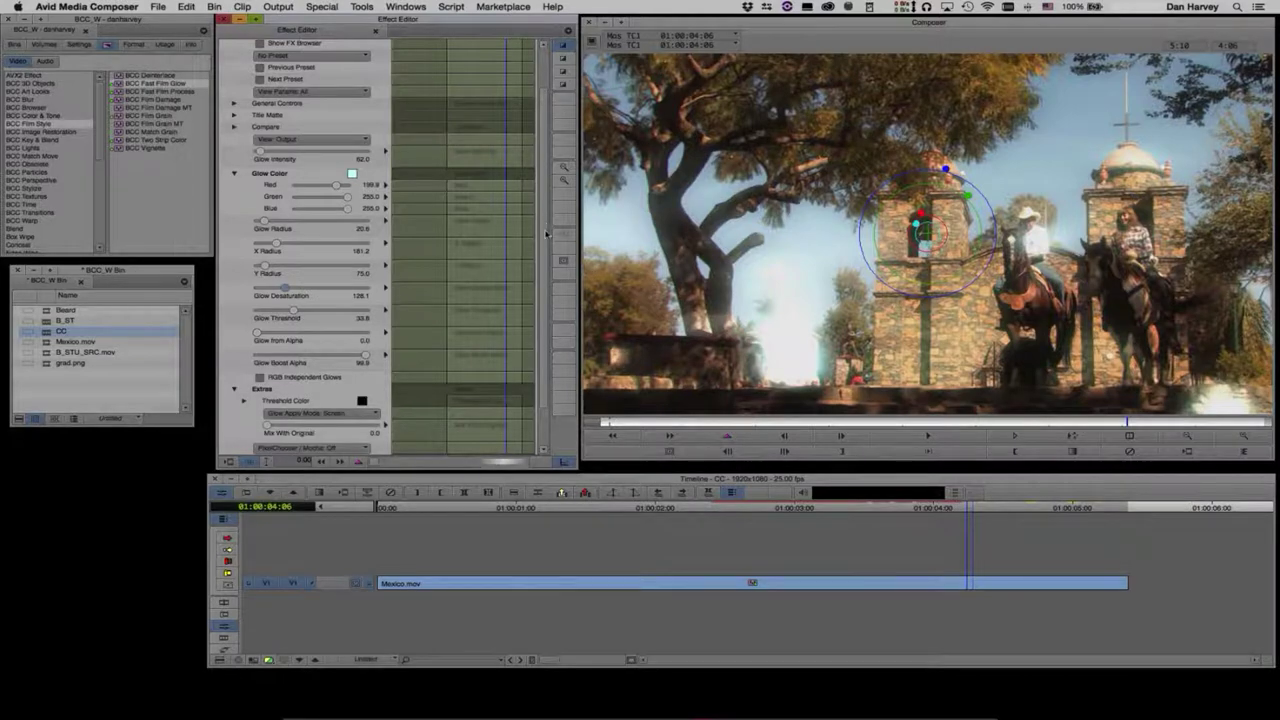
scroll(548, 270, "down", 2)
scroll(546, 272, "down", 2)
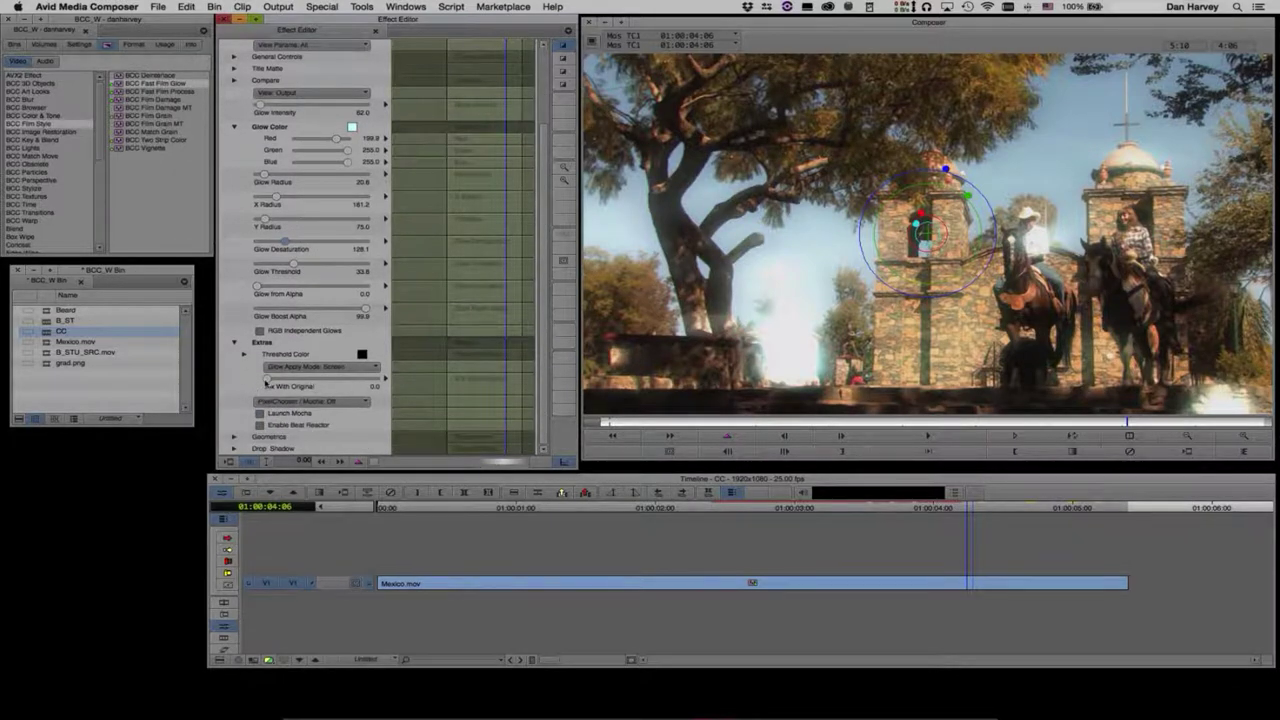
left_click_drag(268, 384, 330, 383)
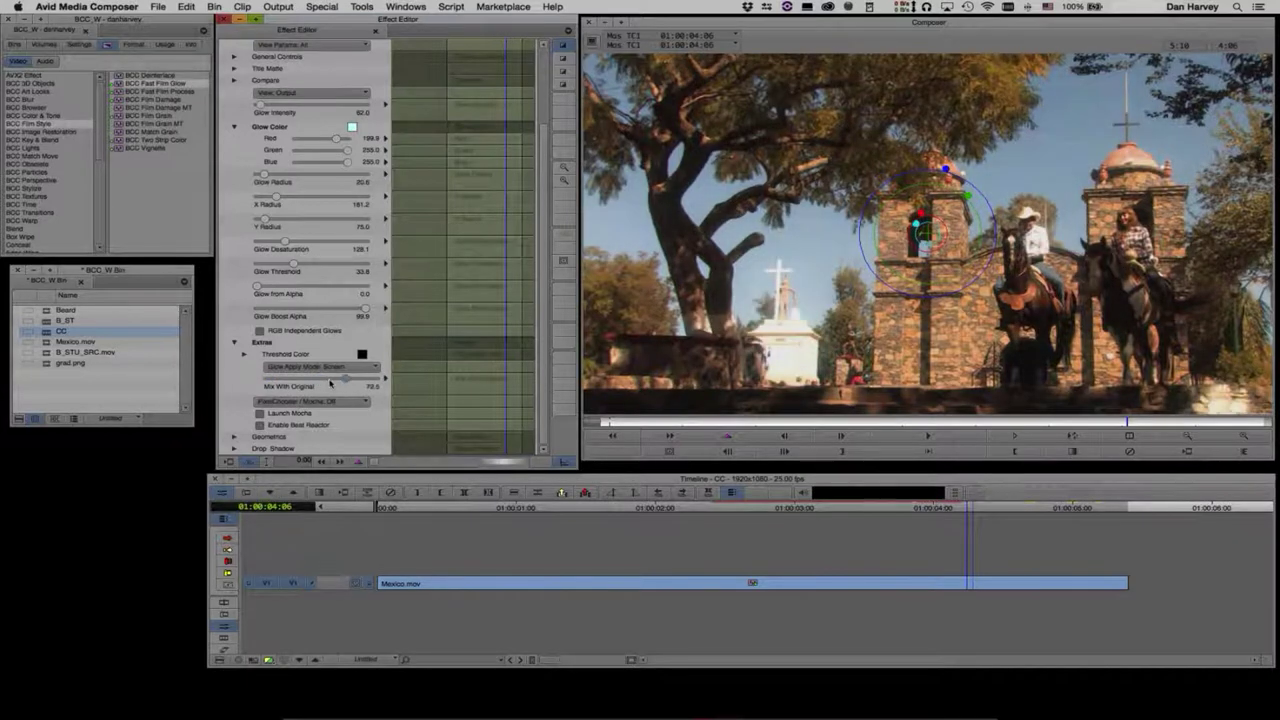
left_click(322, 367)
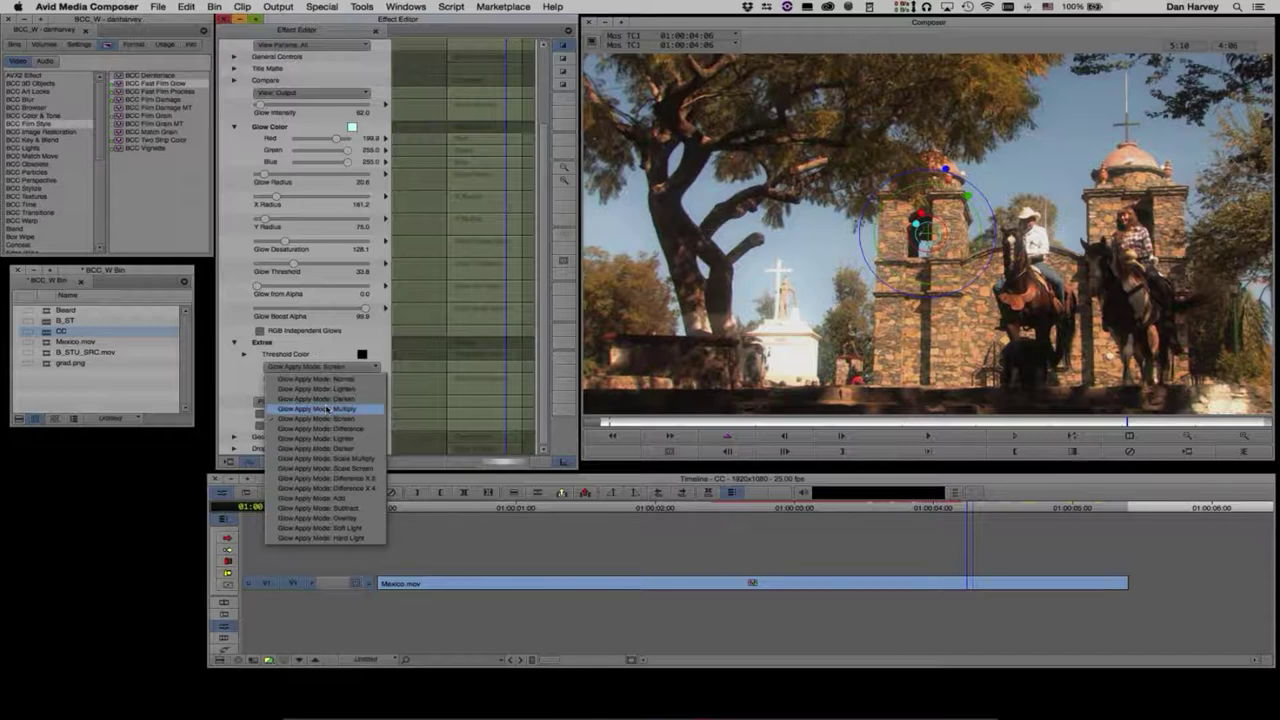
left_click(328, 417)
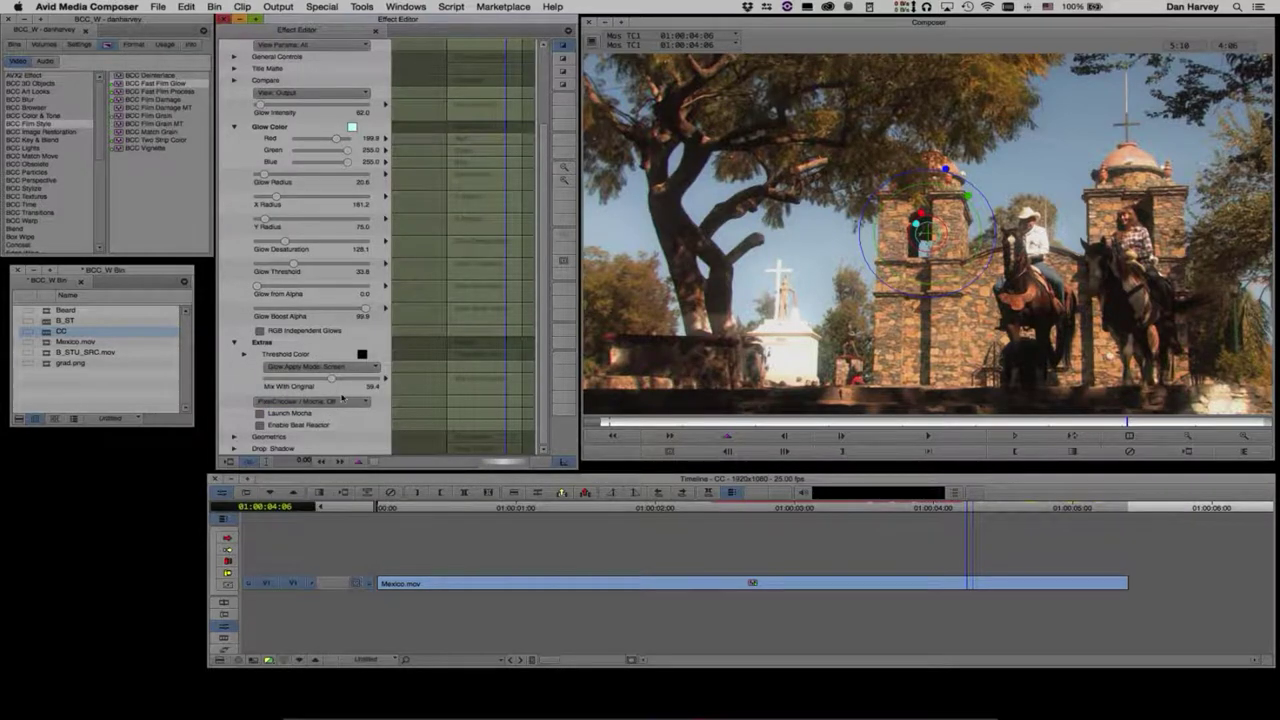
left_click(320, 381)
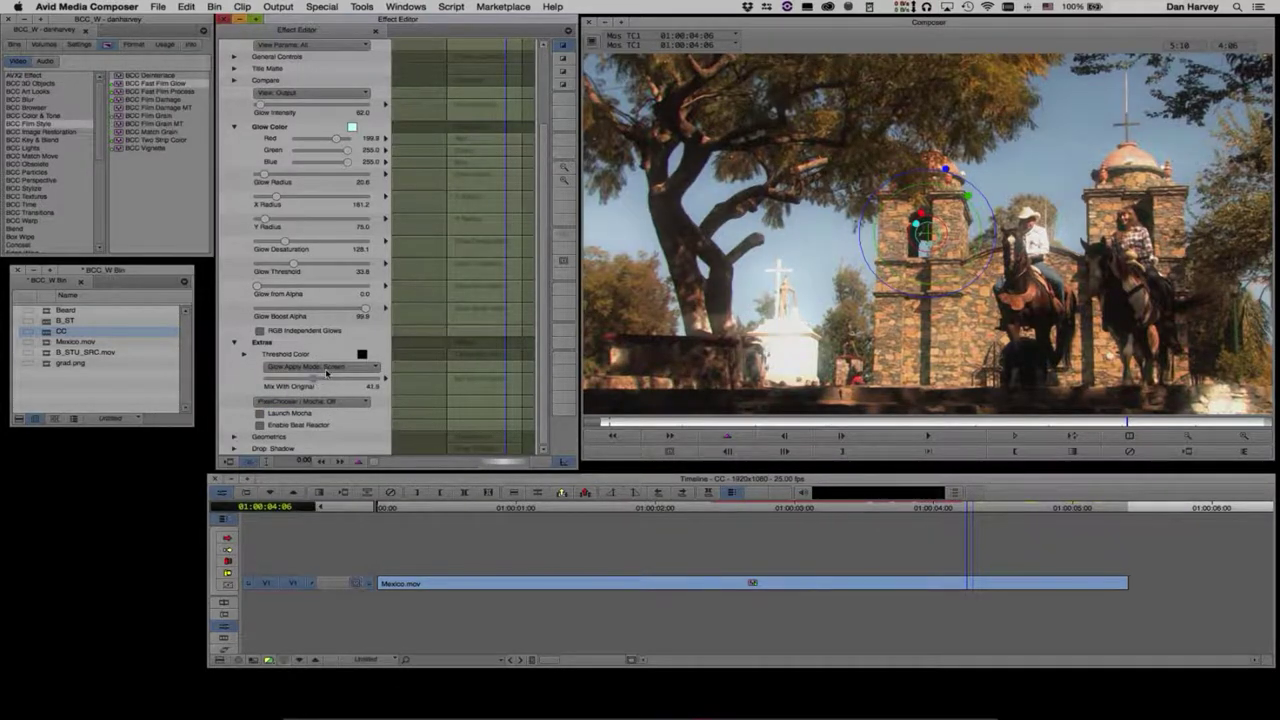
left_click(320, 366)
left_click(331, 410)
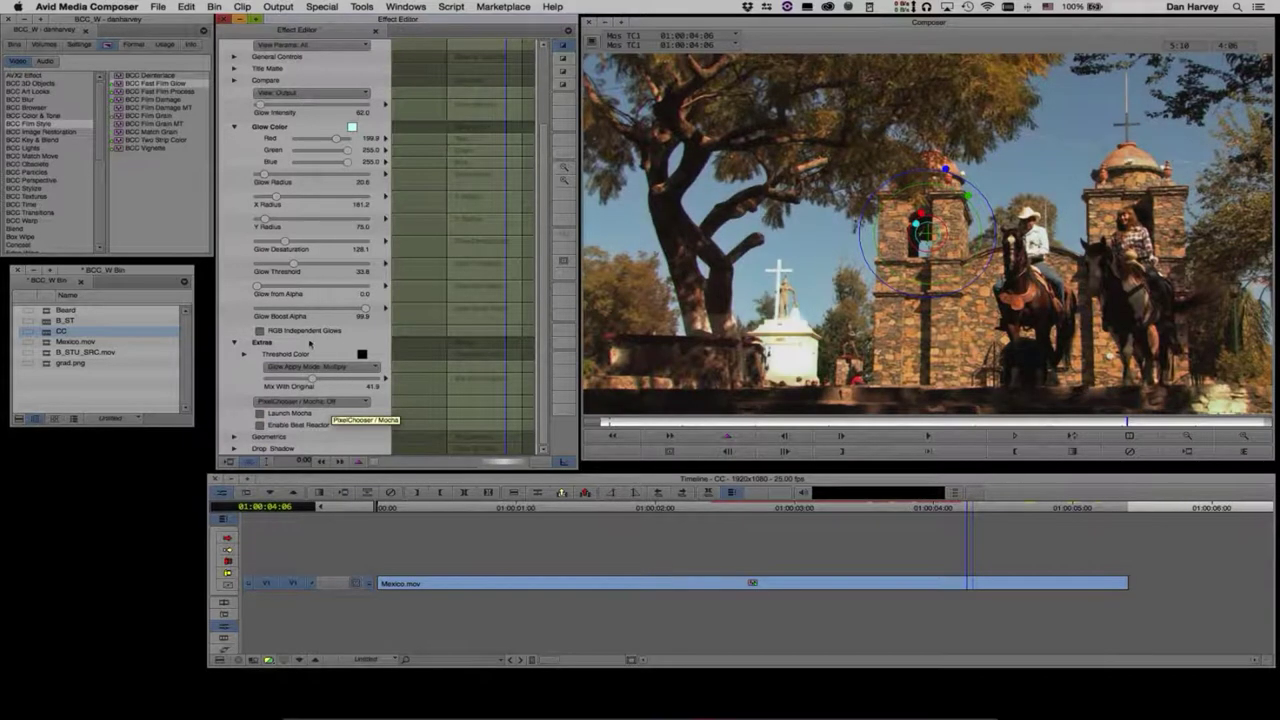
Step: Compare the Warm Light Mist and Warm Postcard glow presets in the FX Browser and apply Warm Light Mist.bsp
scroll(545, 154, "up", 3)
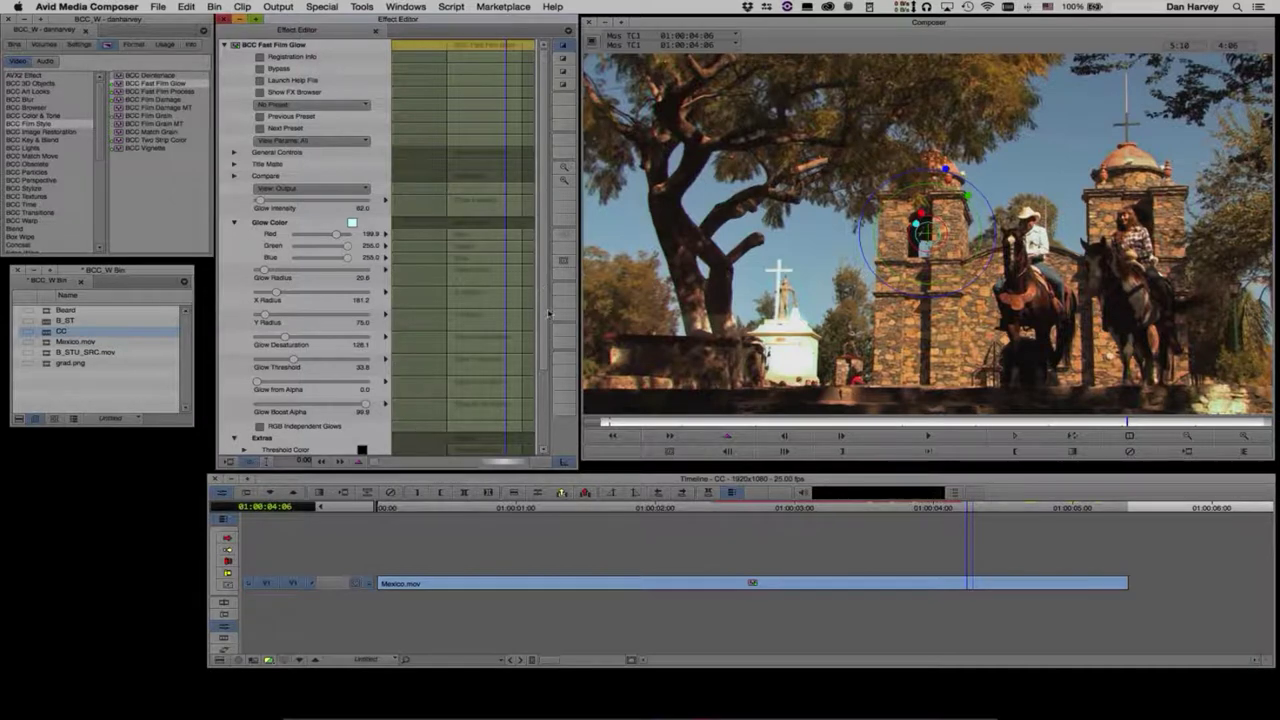
scroll(550, 315, "down", 3)
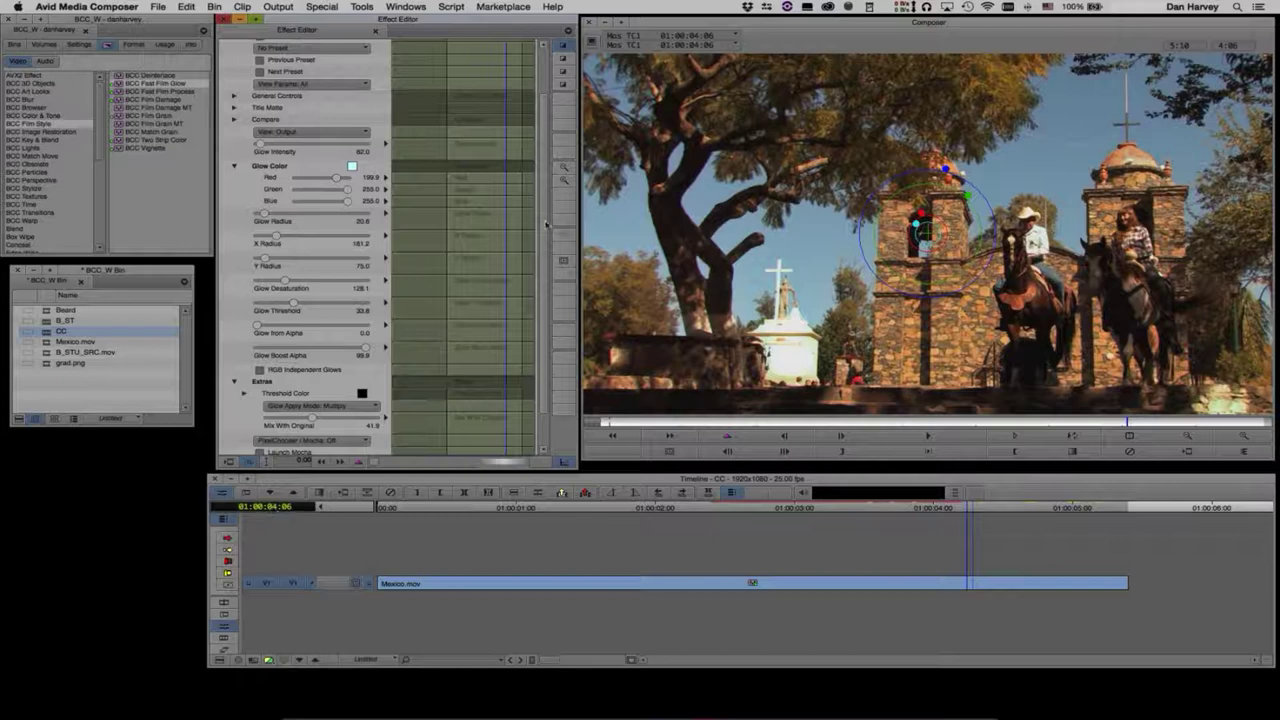
scroll(545, 206, "up", 3)
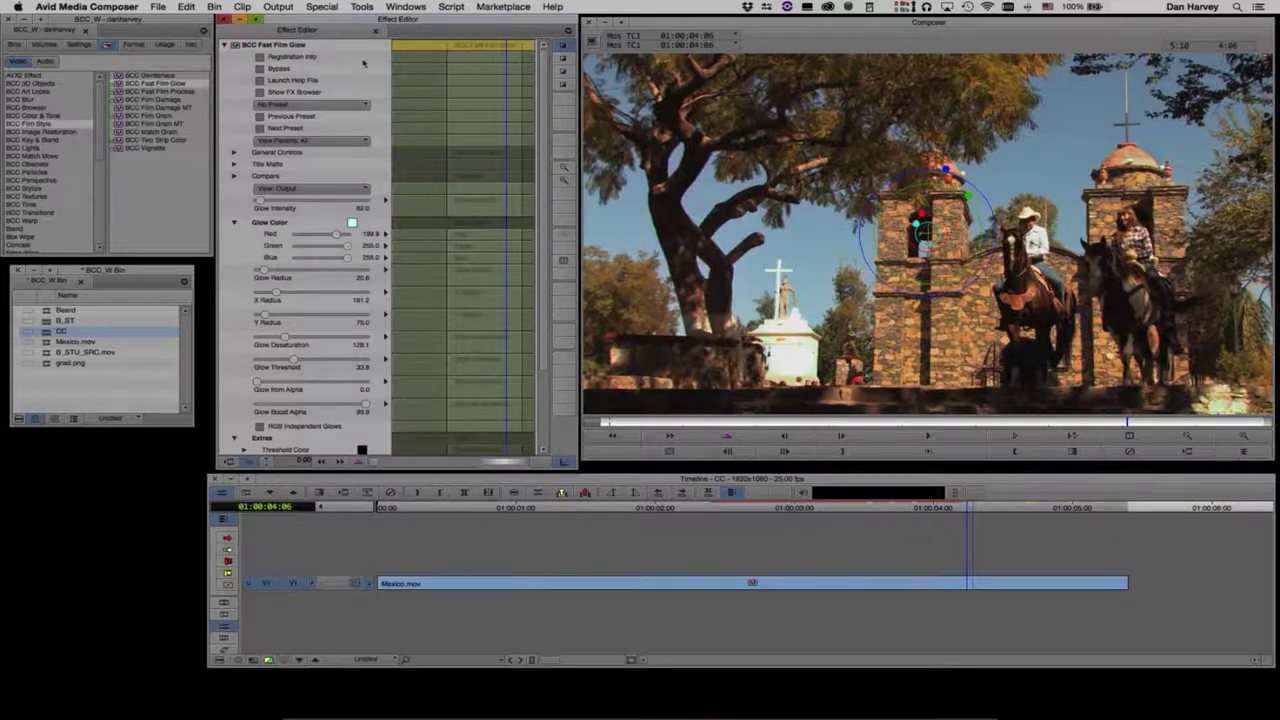
mouse_move(545, 144)
left_mouse_down()
mouse_move(545, 158)
mouse_move(543, 120)
left_mouse_up()
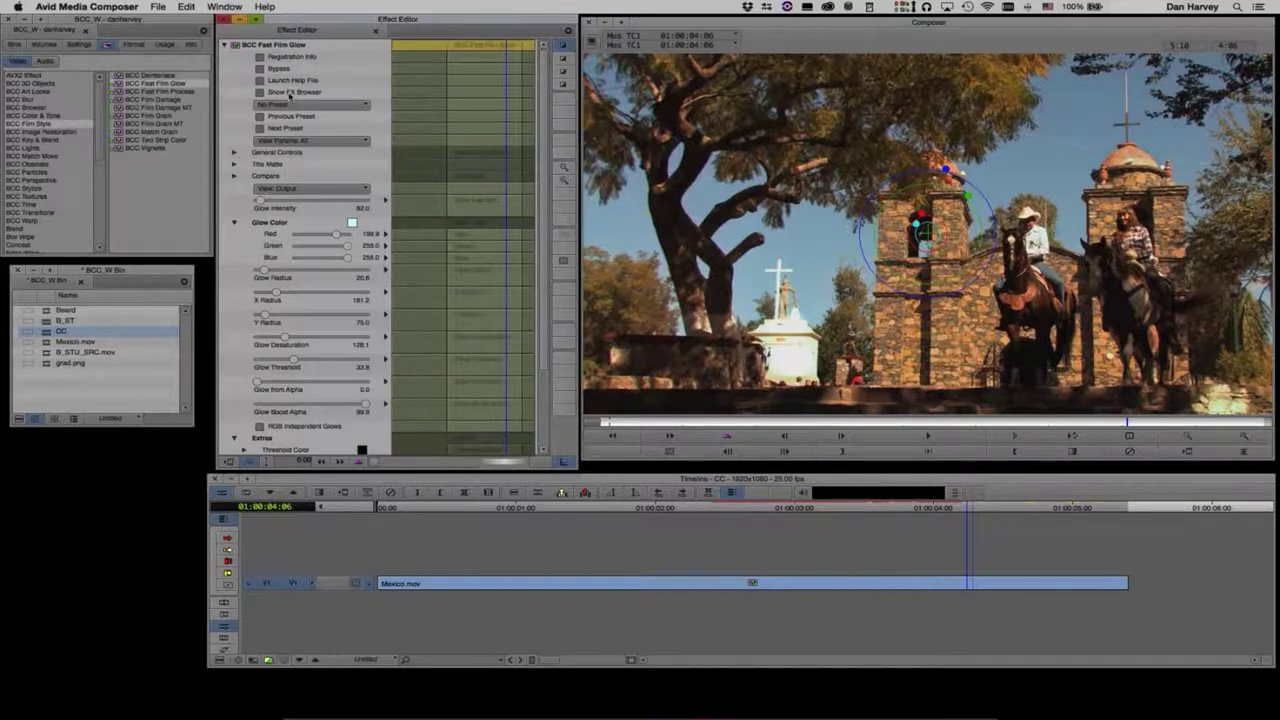
left_click(292, 92)
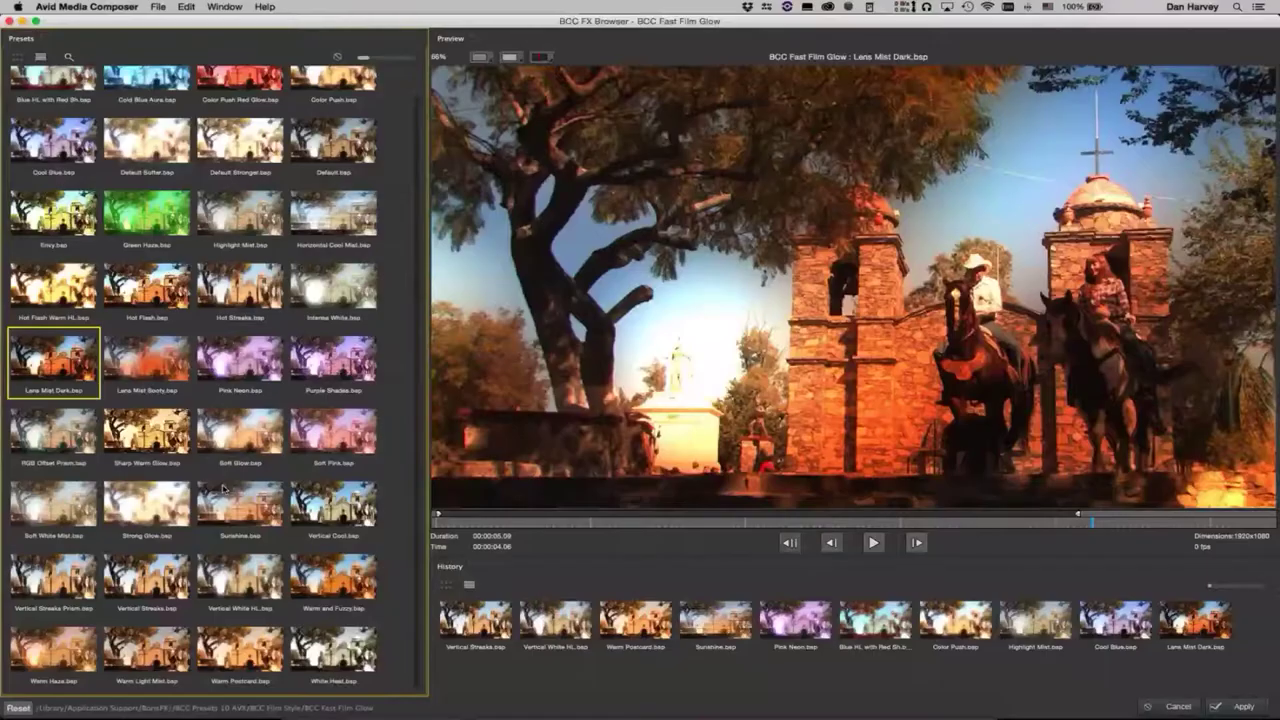
left_click(162, 576)
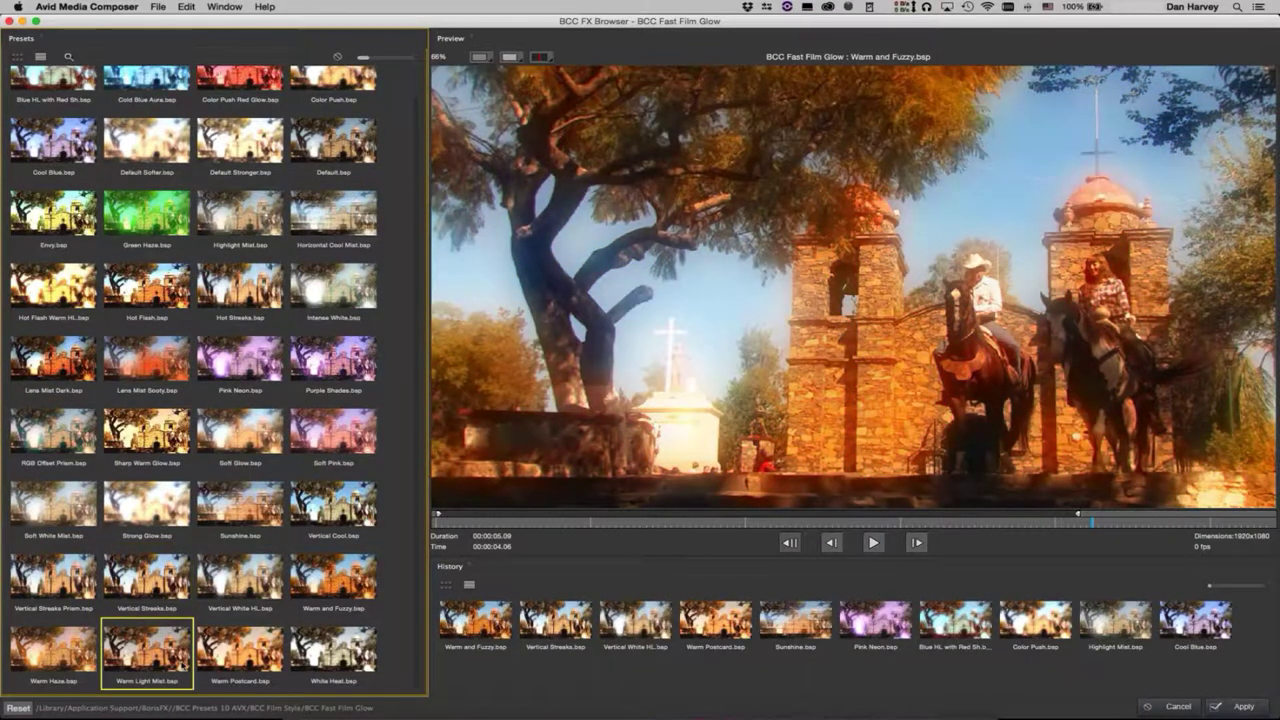
left_click(190, 658)
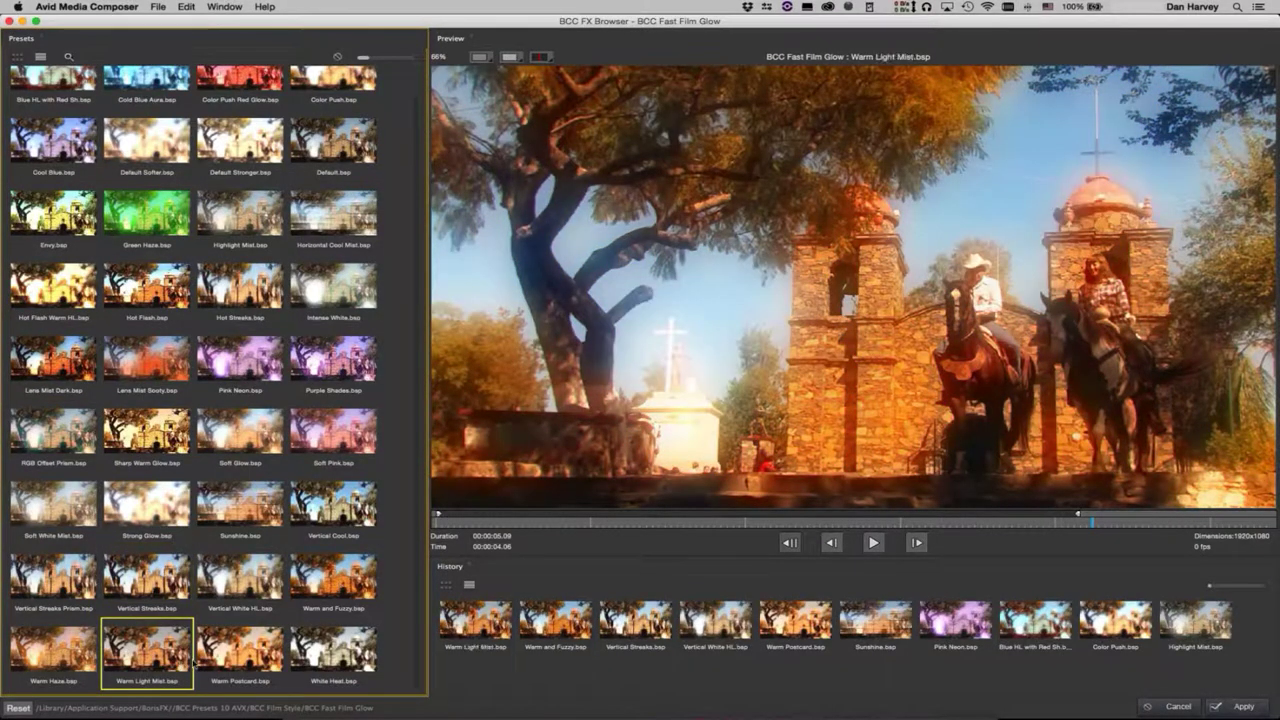
left_click(248, 662)
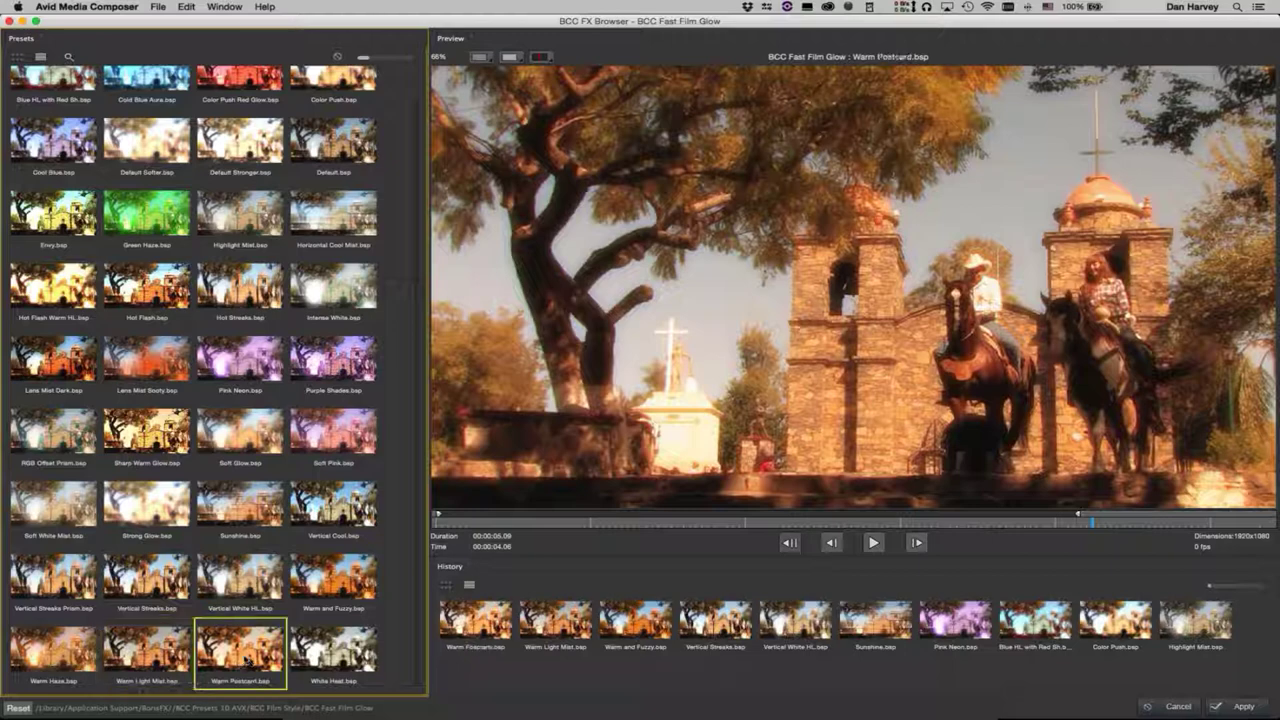
left_click(140, 660)
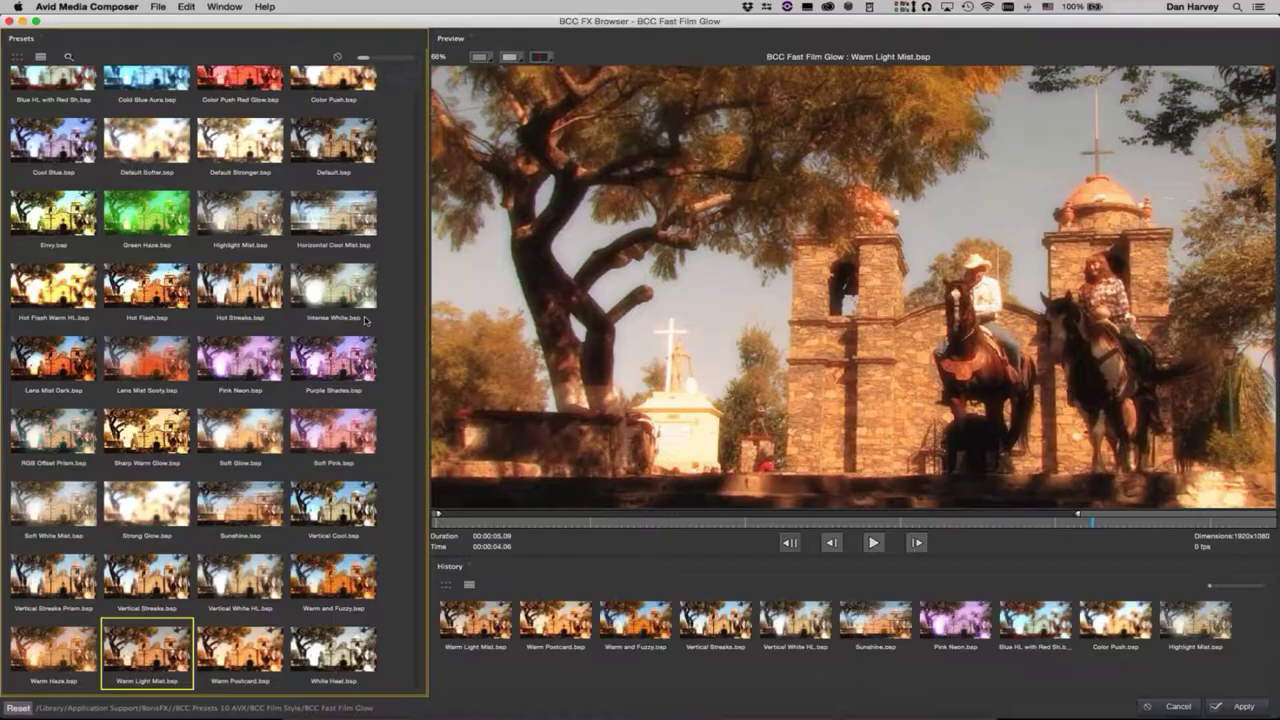
left_click(1247, 707)
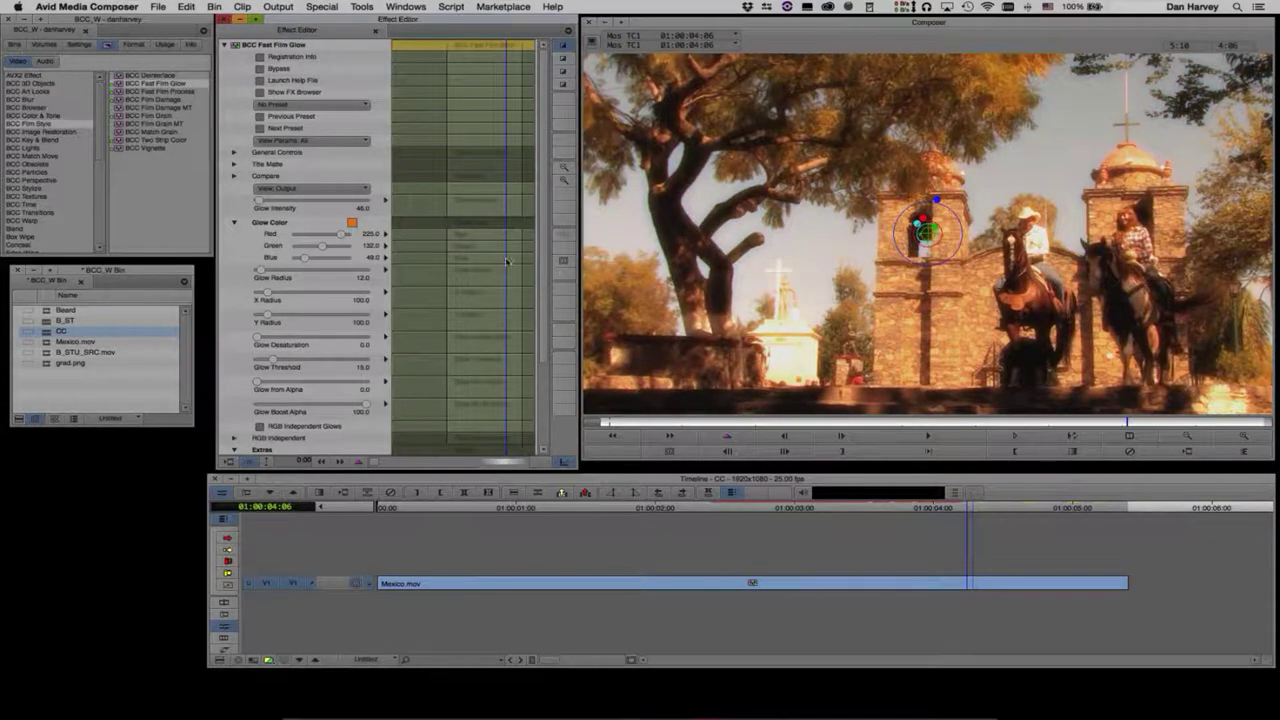
Step: In the glow's Extras, set Mix With Original to 24.4 and, after trying other modes, set Glow Apply Mode to Multiply
scroll(565, 354, "down", 2)
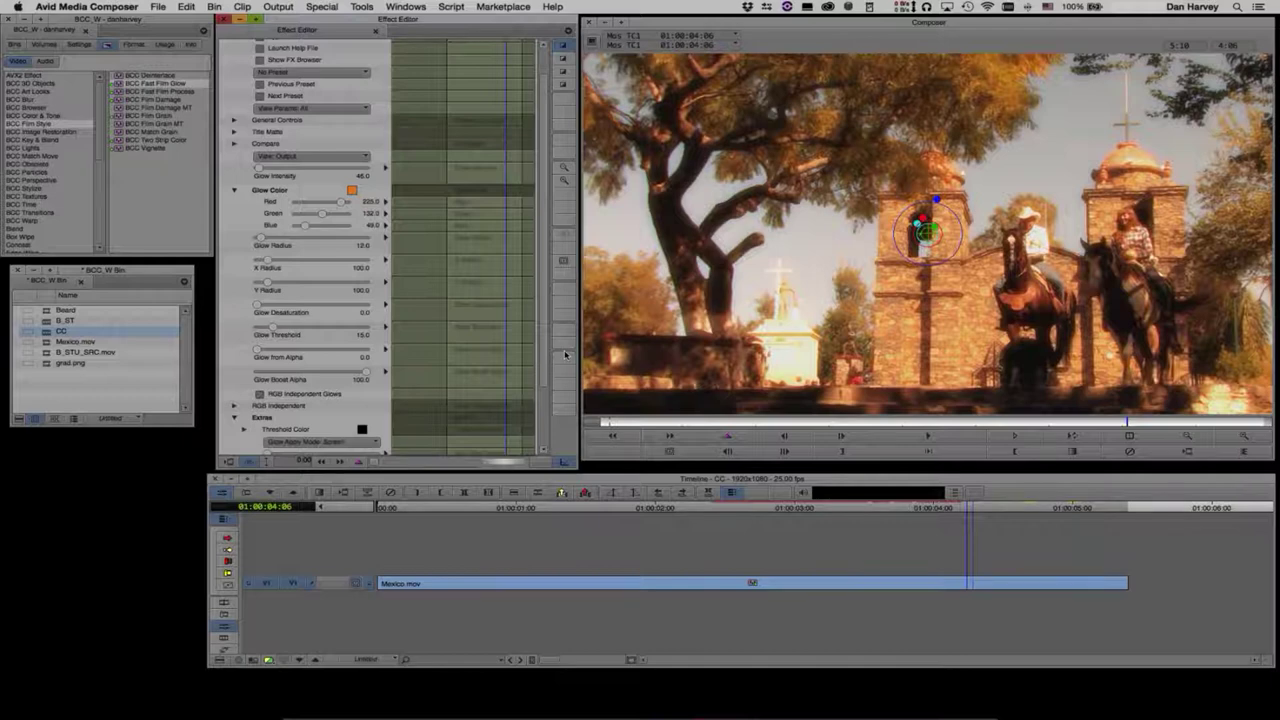
scroll(565, 354, "down", 4)
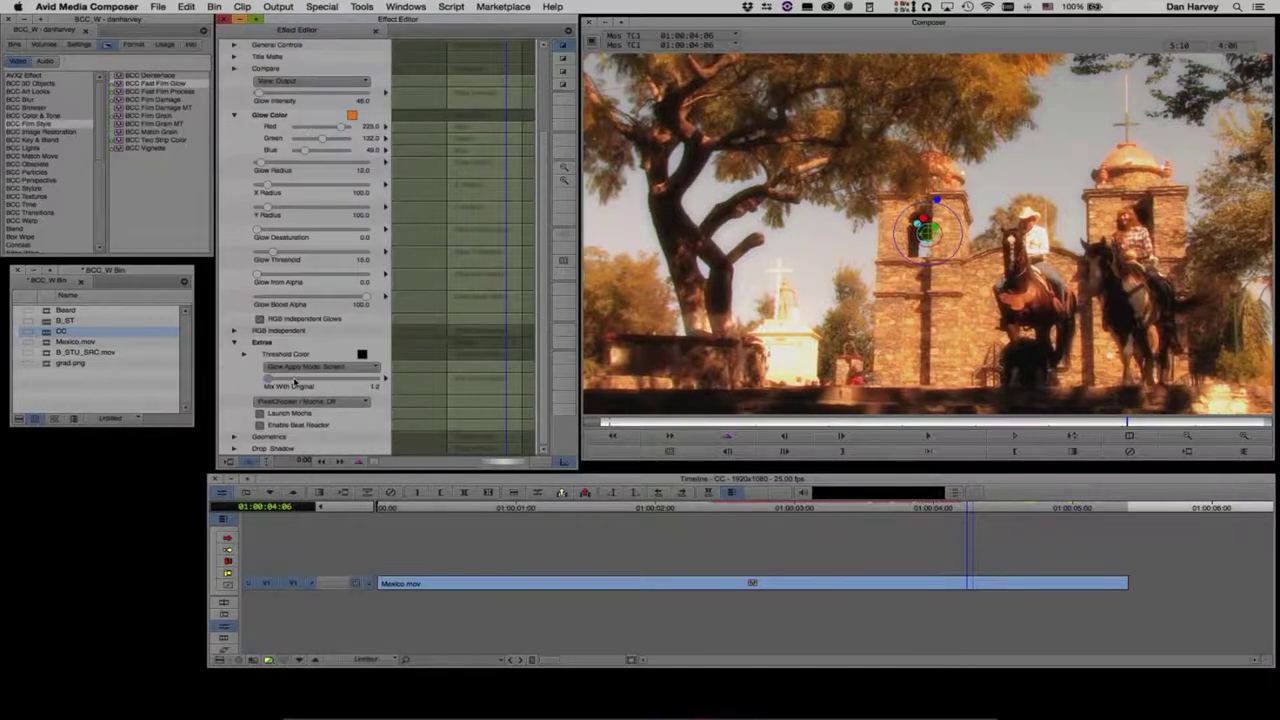
left_click(294, 381)
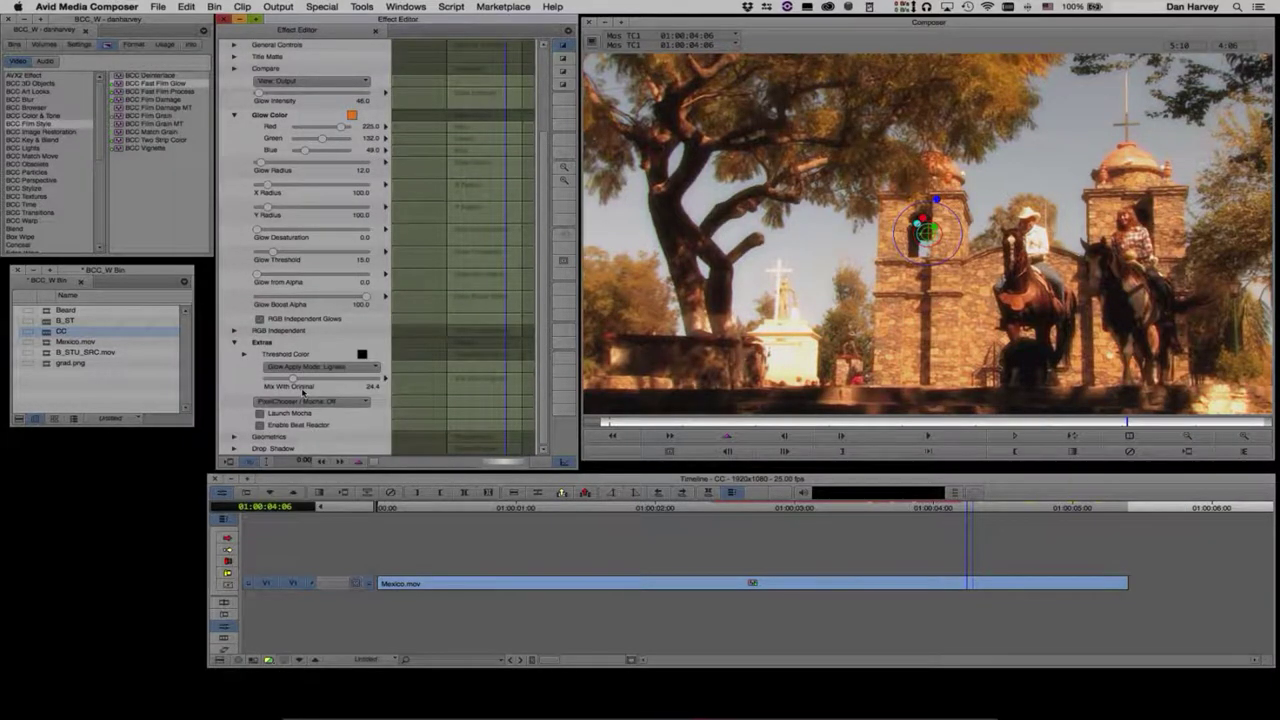
left_click(336, 367)
left_click(336, 385)
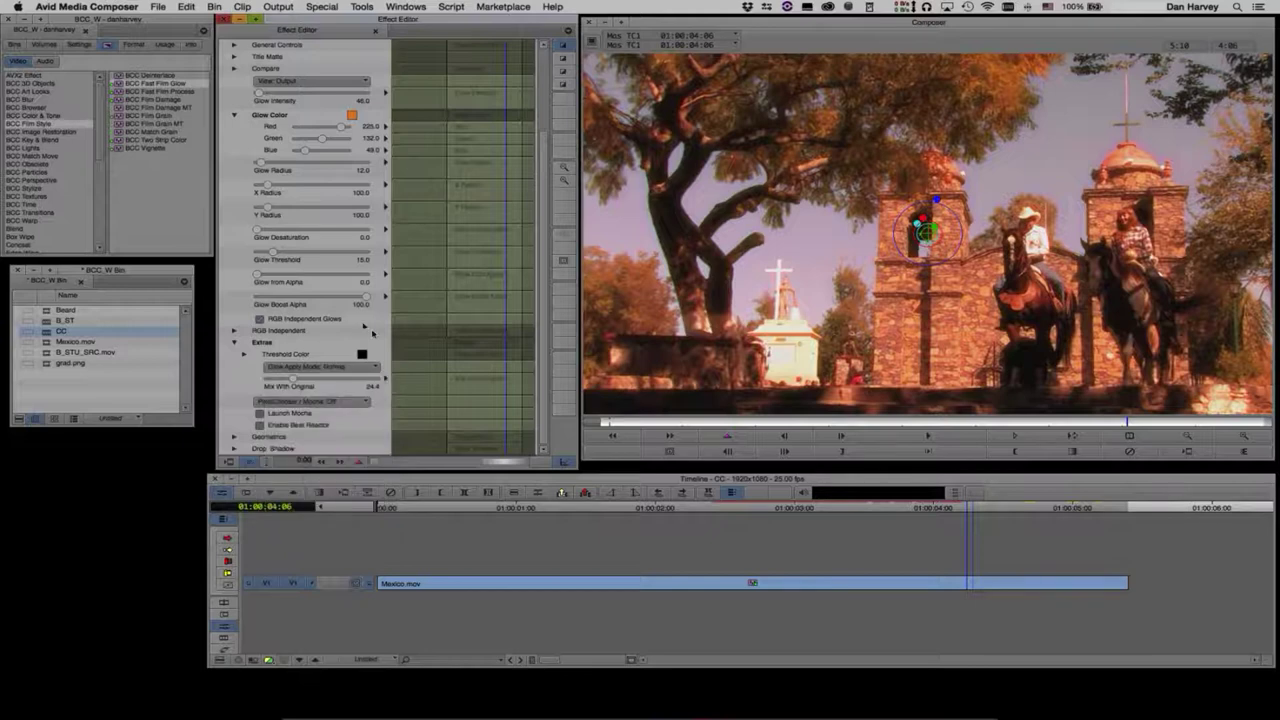
left_click(320, 367)
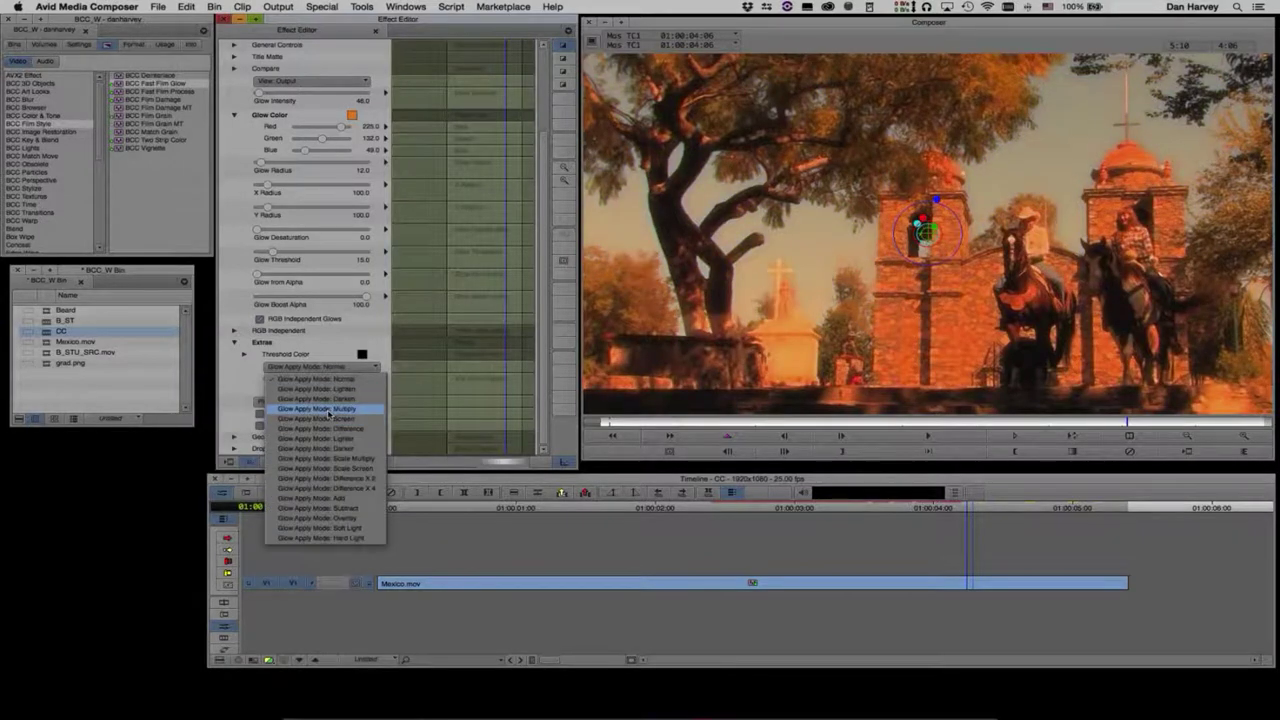
left_click(329, 410)
Step: Raise the glow's Mix With Original to 50.6
left_click_drag(294, 379, 305, 383)
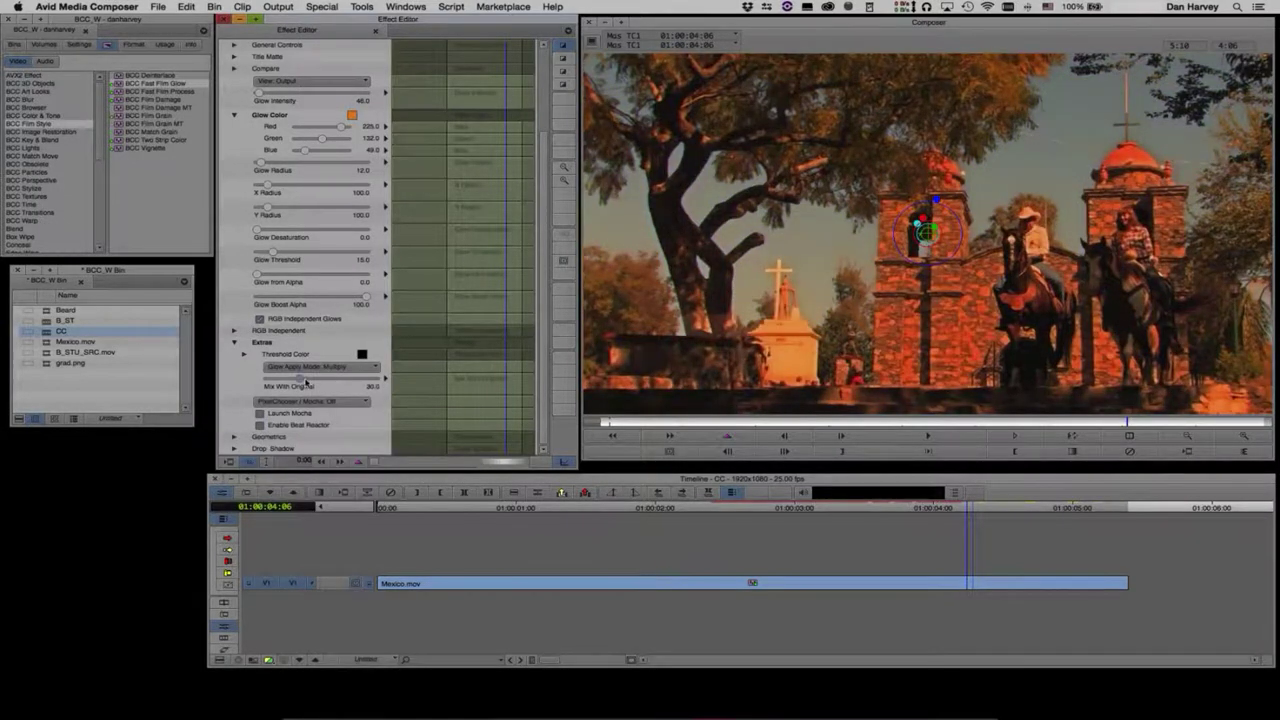
left_click(321, 383)
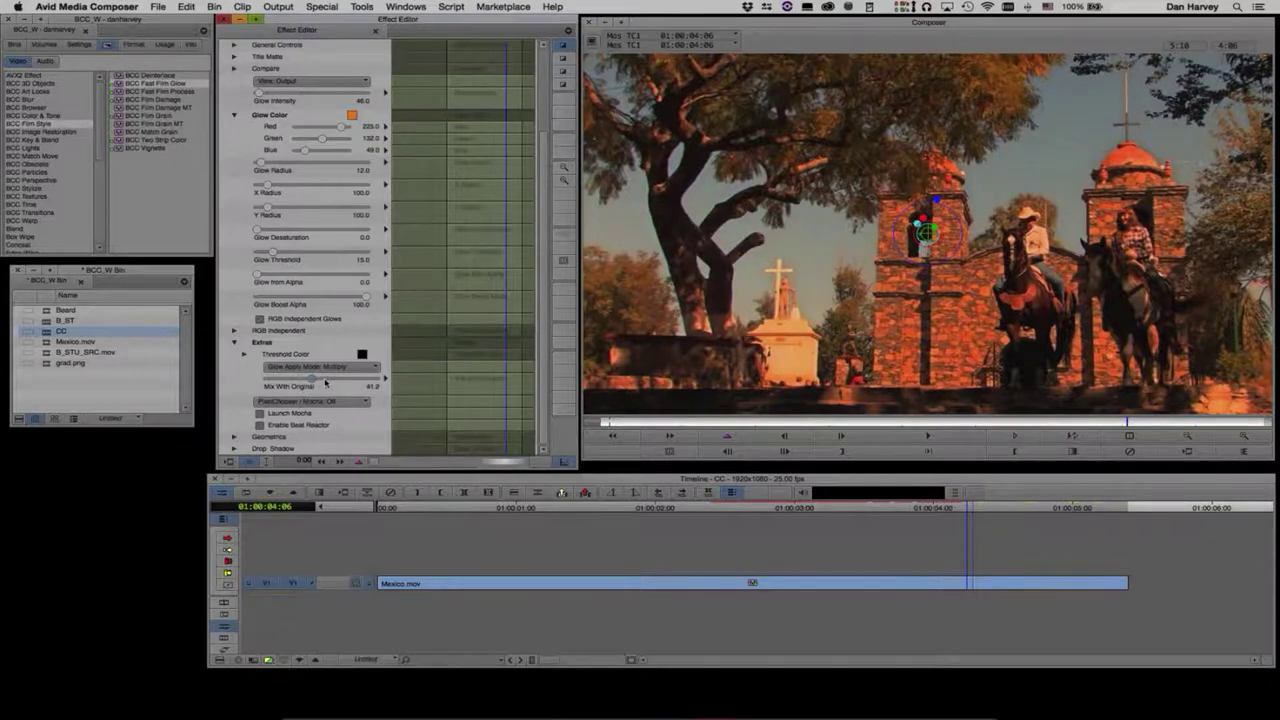
left_click_drag(300, 382, 326, 383)
left_click(326, 383)
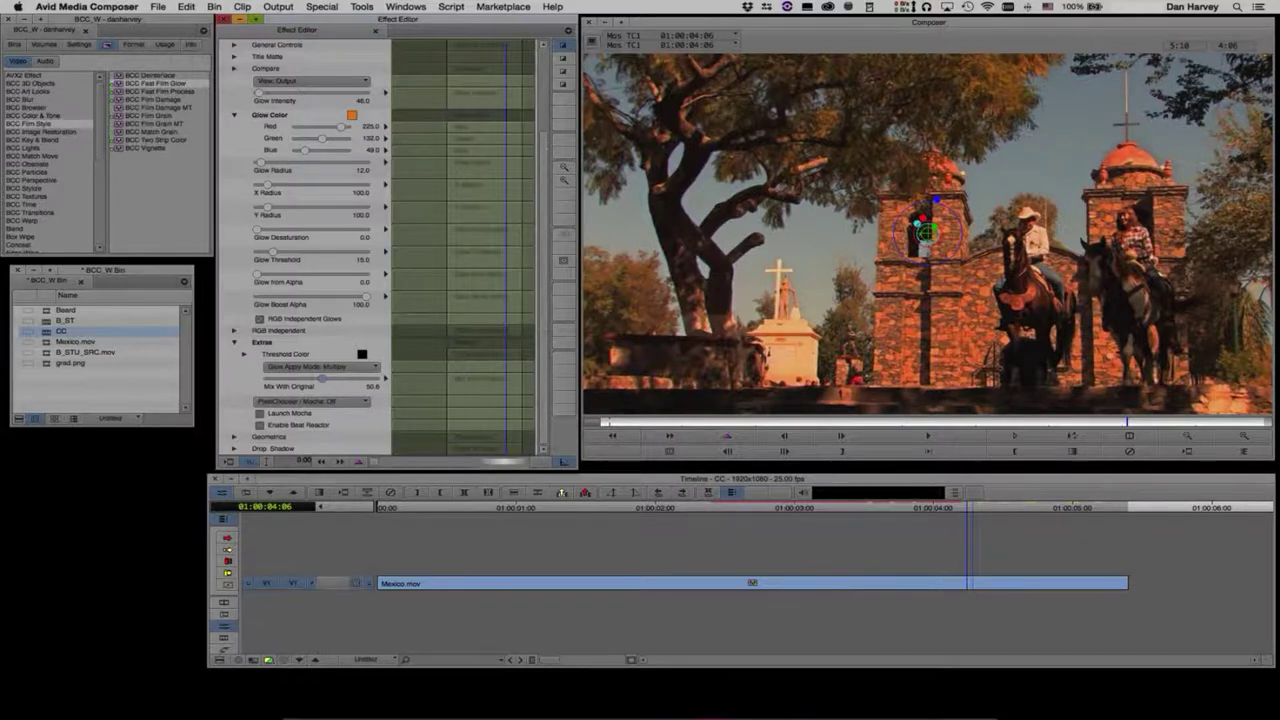
Step: Save the current glow settings as a preset named dan1 in the BCC Fast Film Glow presets folder
scroll(277, 75, "up", 5)
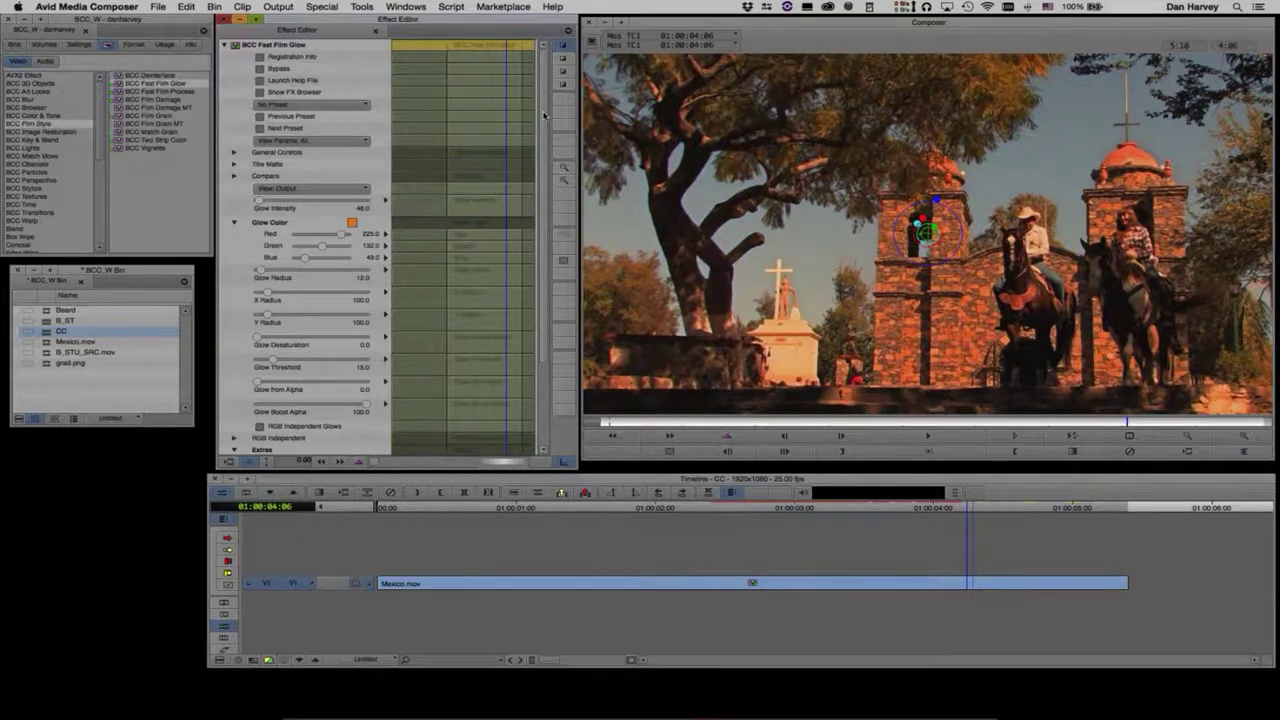
scroll(545, 115, "down", 5)
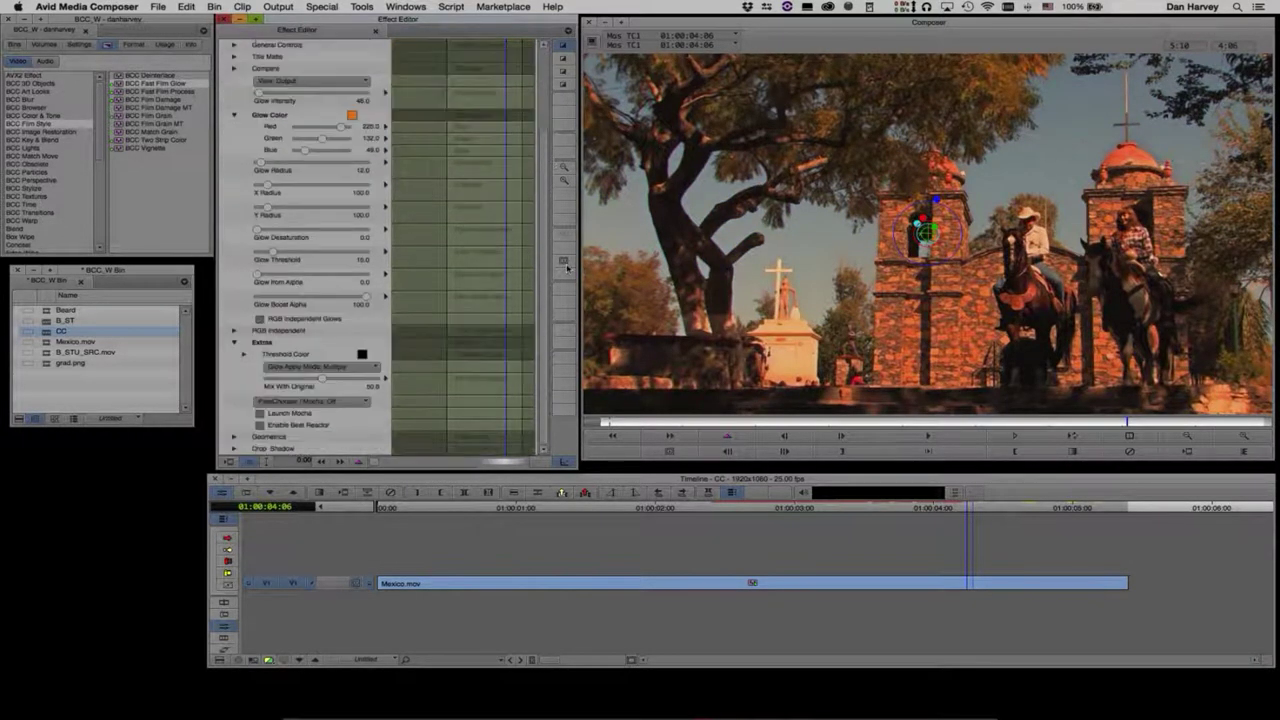
scroll(288, 113, "up", 5)
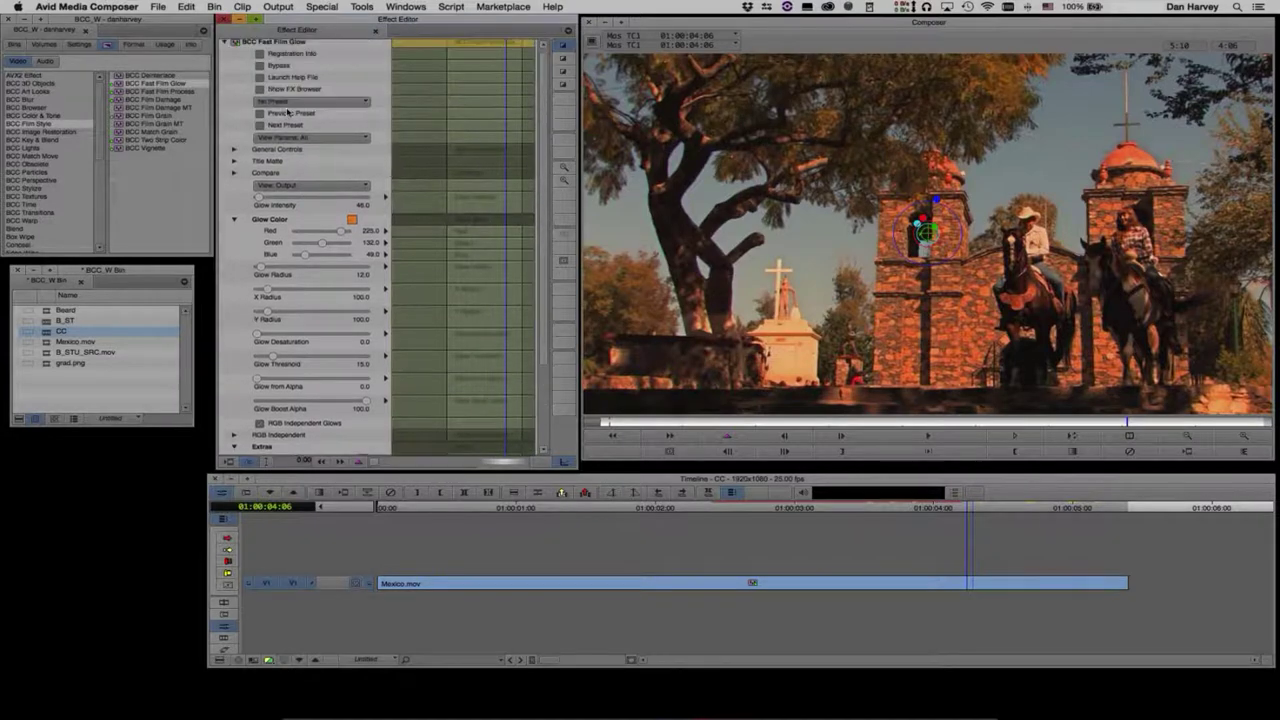
left_click(291, 102)
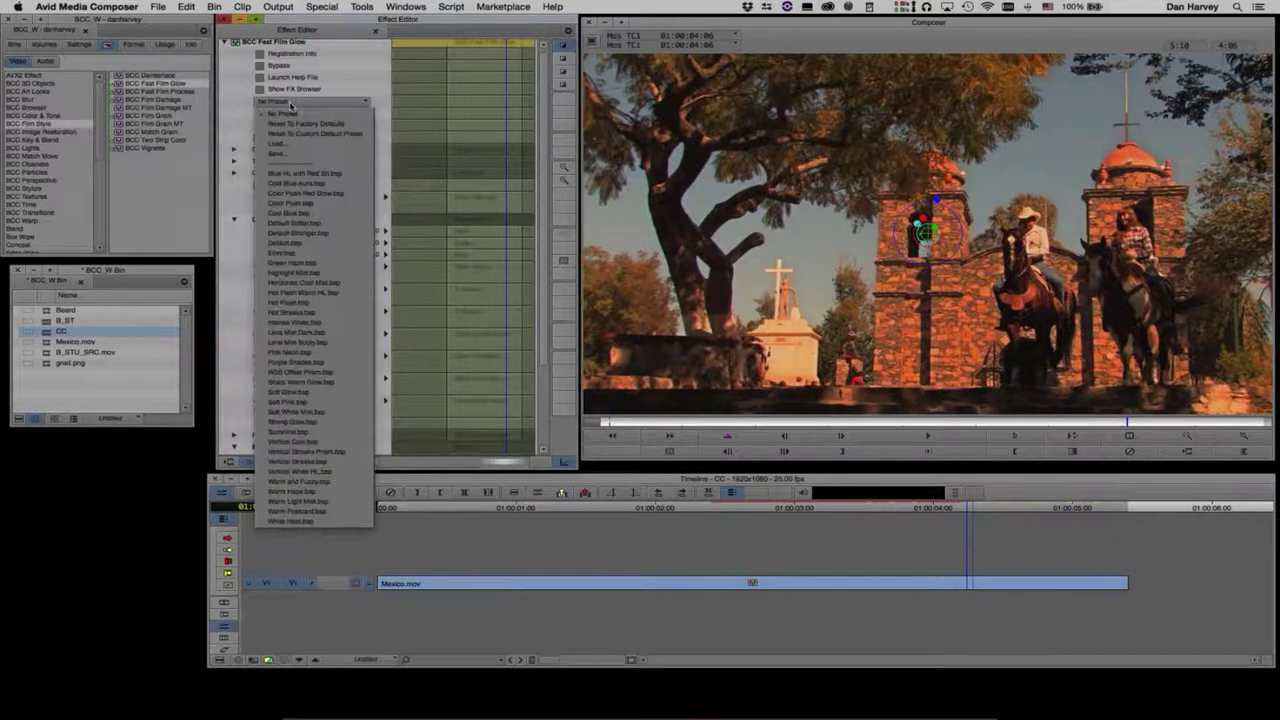
left_click(292, 156)
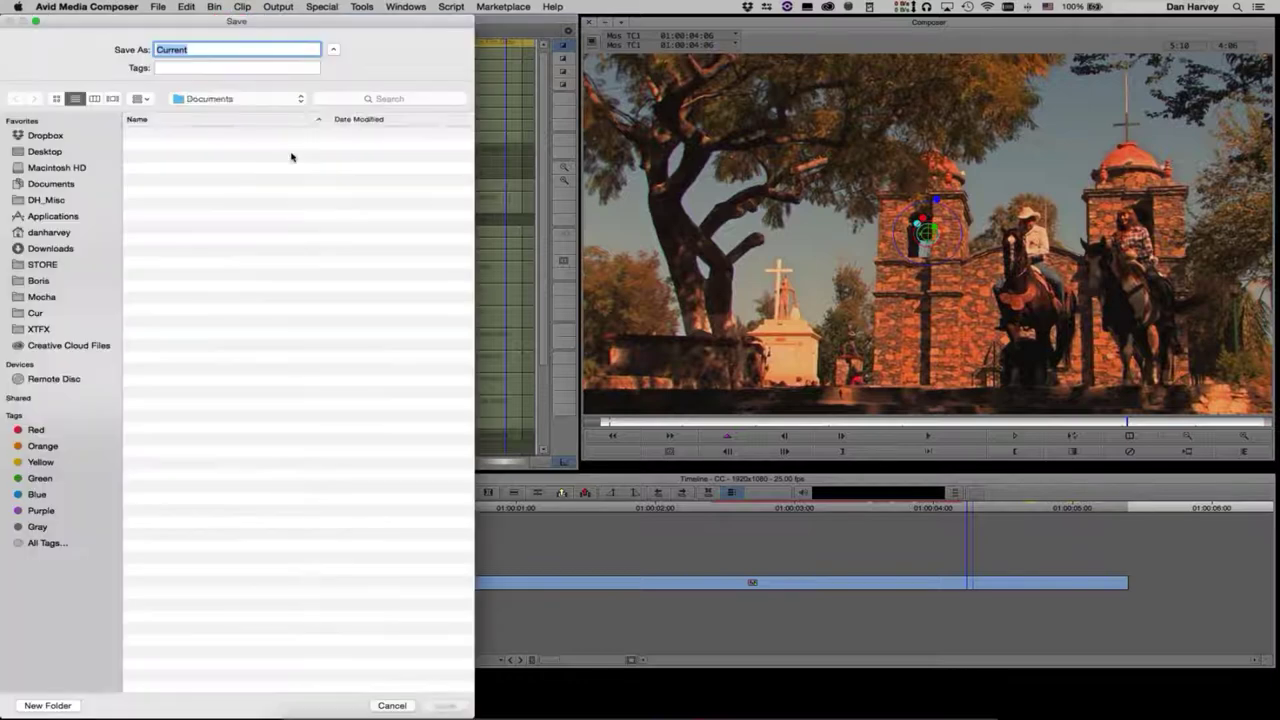
type("dan1")
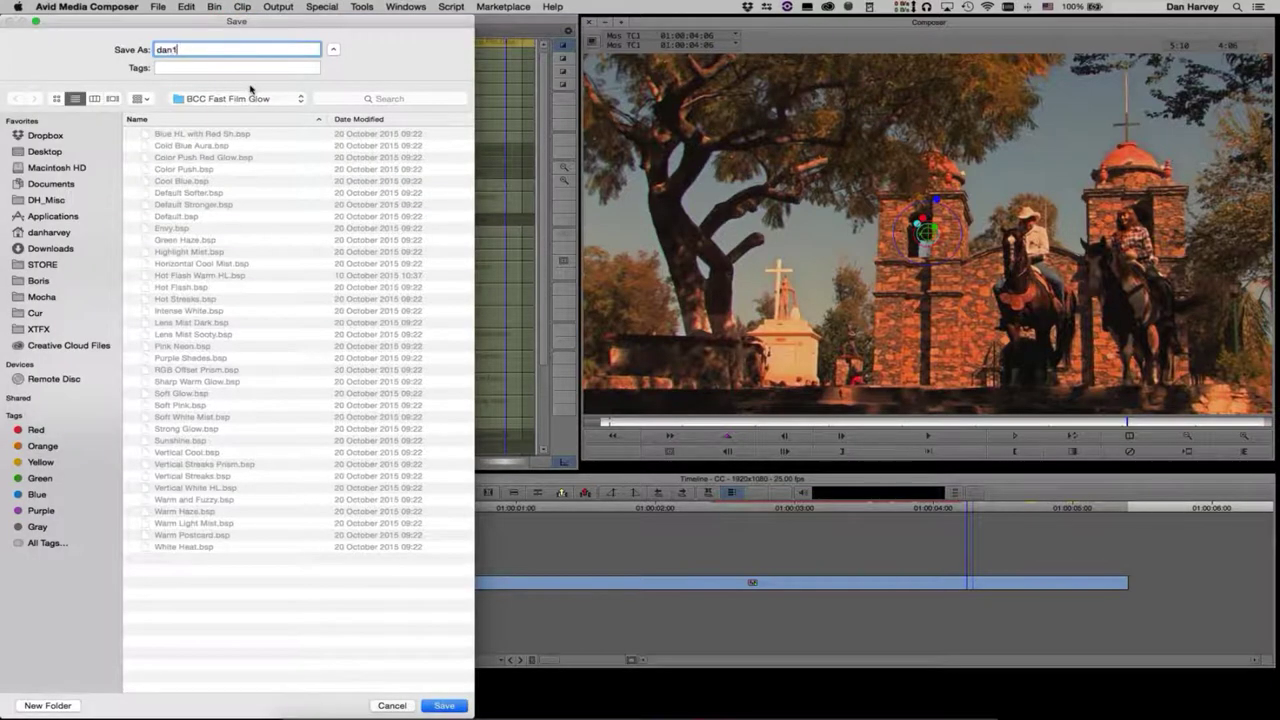
left_click(440, 706)
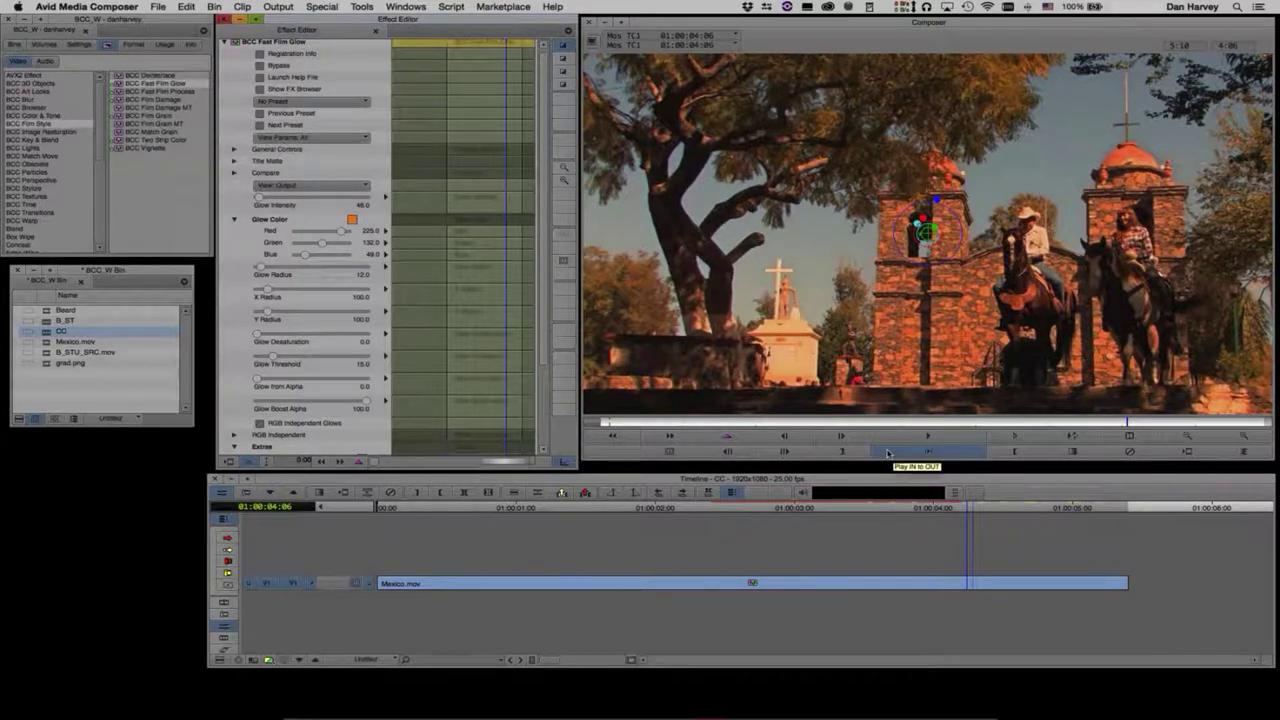
Step: Remove the Fast Film Glow effect from the Mexico.mov clip and apply BCC Fast Film Process to it instead
left_click(524, 585)
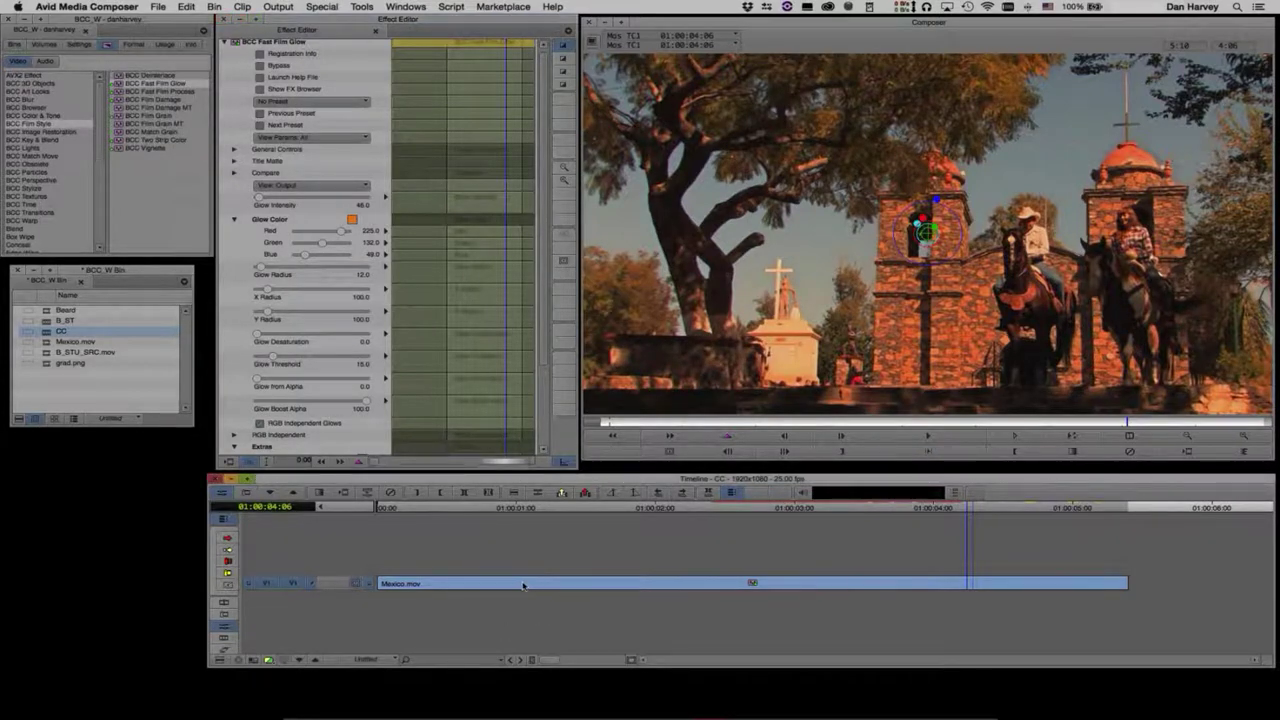
left_click(526, 585)
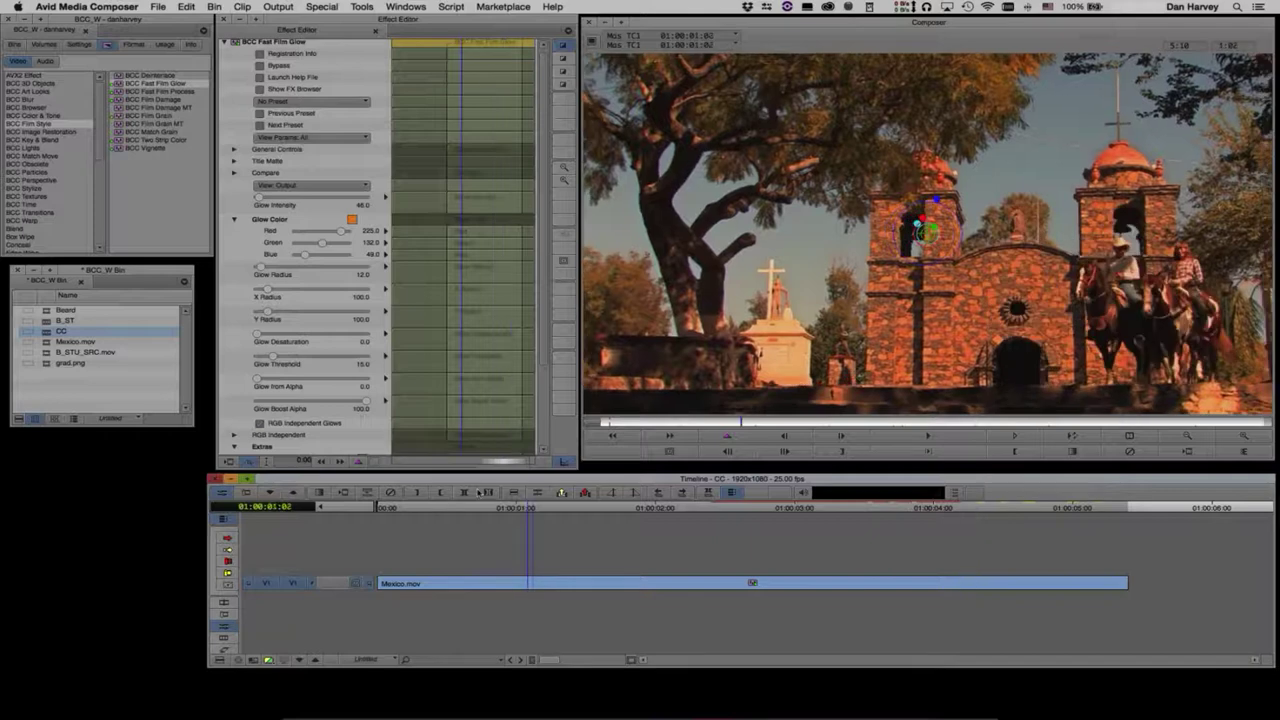
left_click(390, 492)
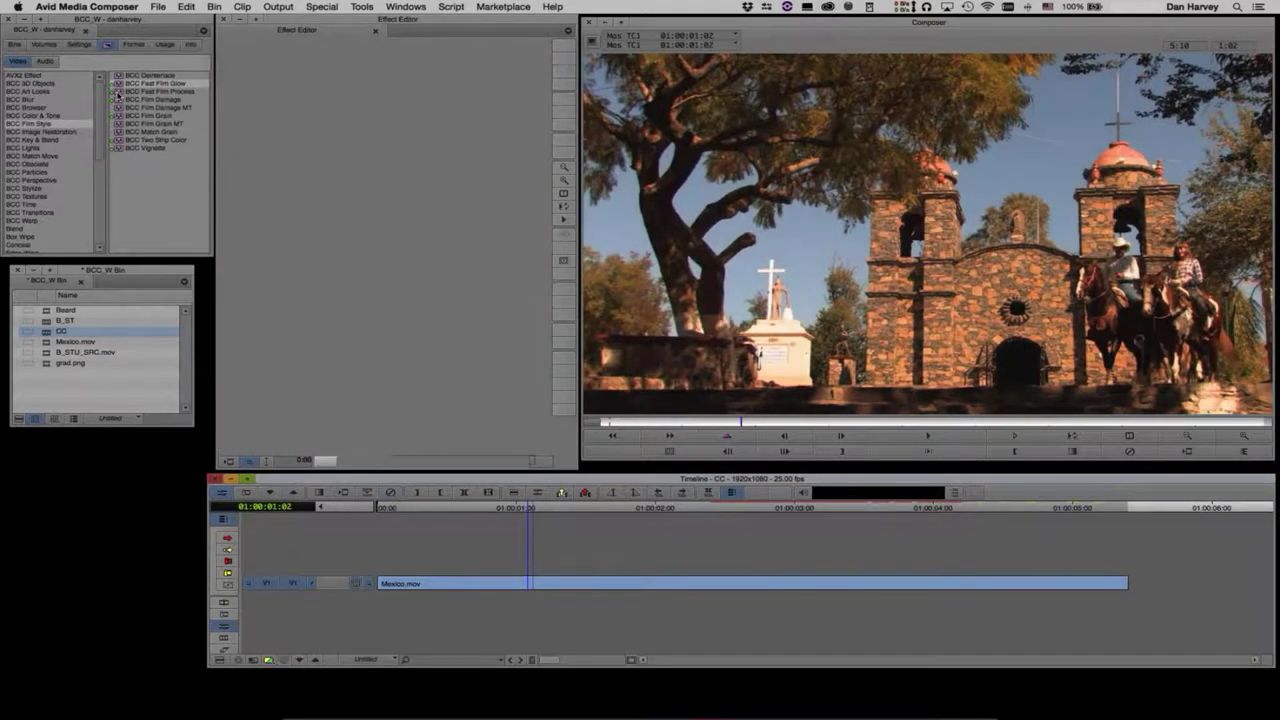
left_click(118, 92)
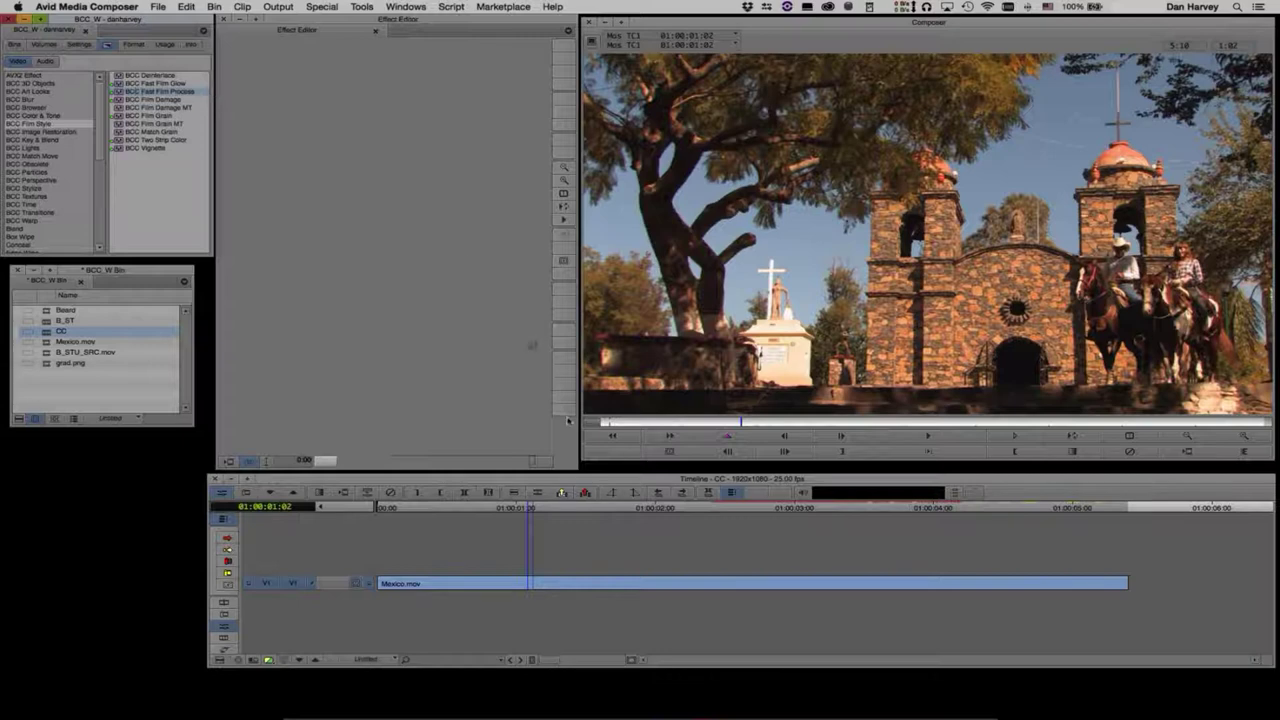
left_click_drag(533, 345, 647, 584)
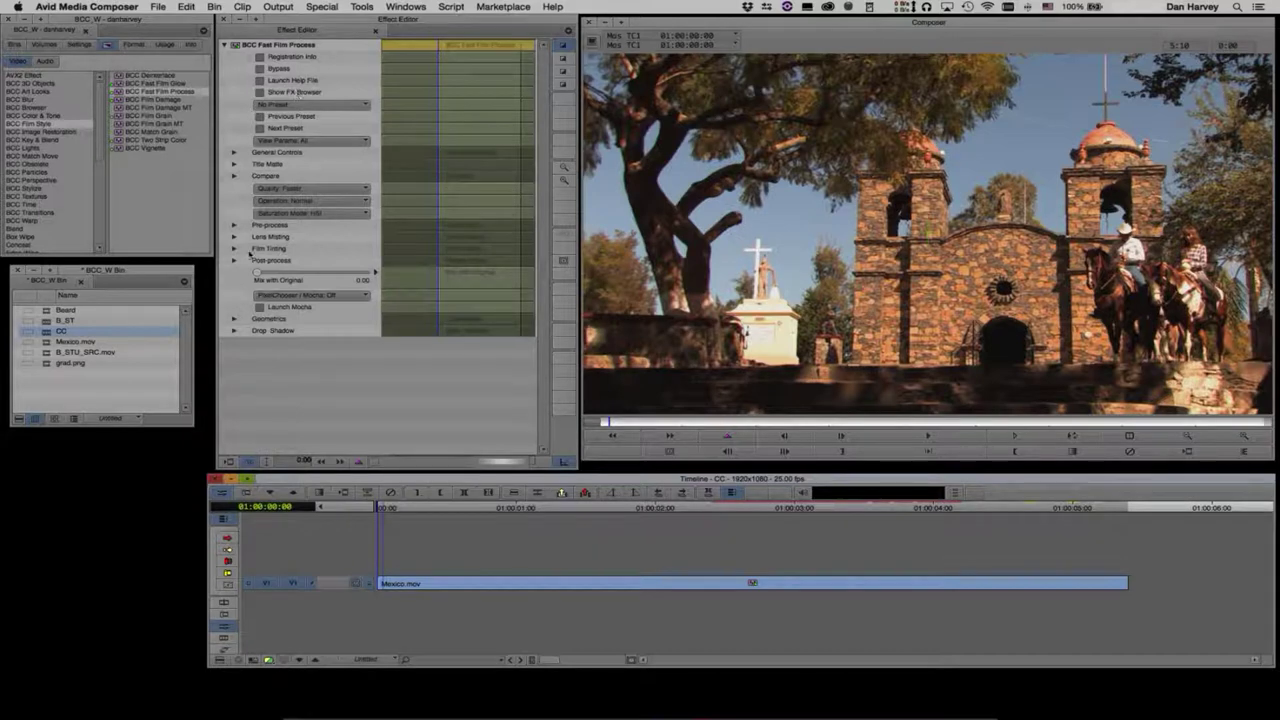
Step: Preview the Default and Dan_01 presets for Fast Film Process in the FX Browser and apply Dan_01.bsp
left_click(262, 94)
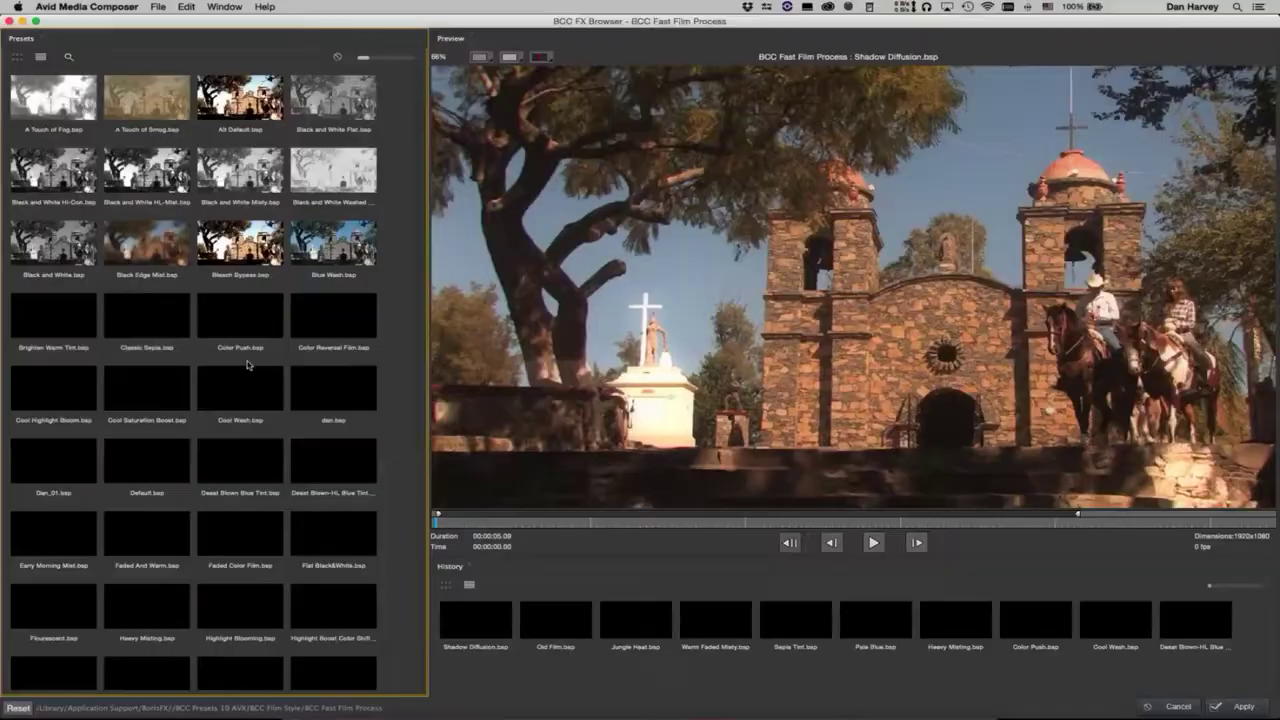
left_click(147, 462)
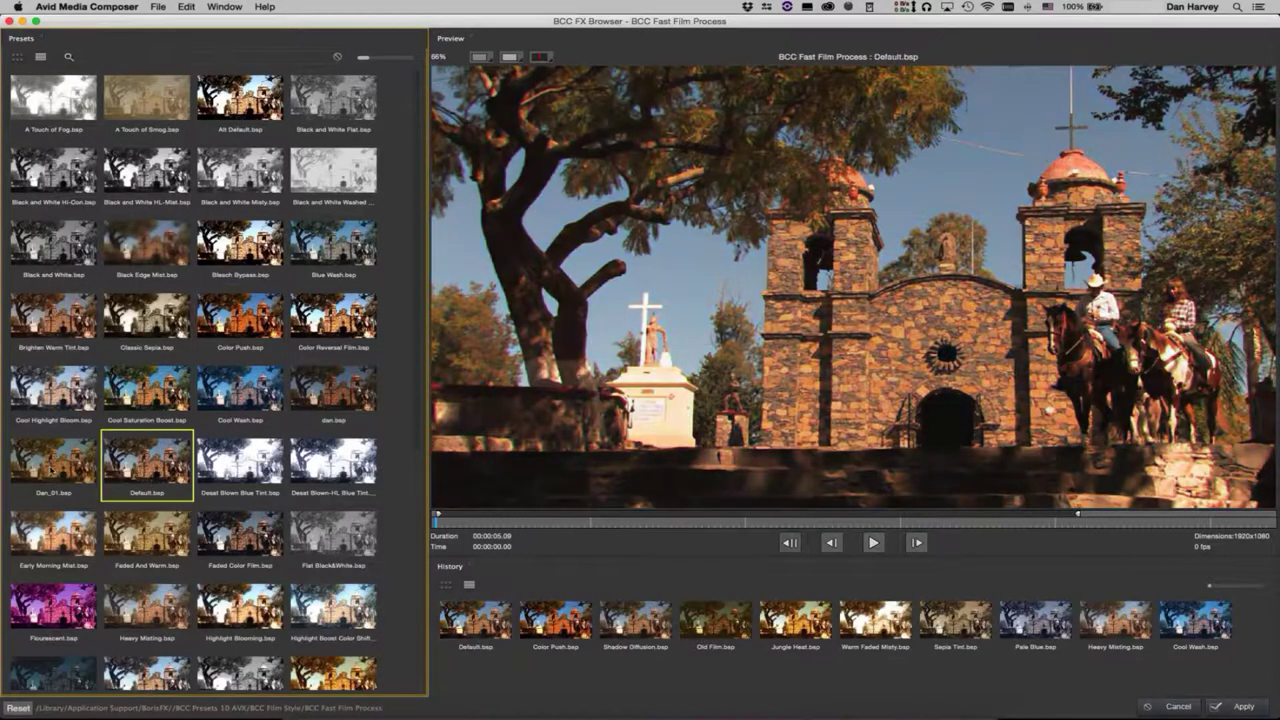
left_click(52, 468)
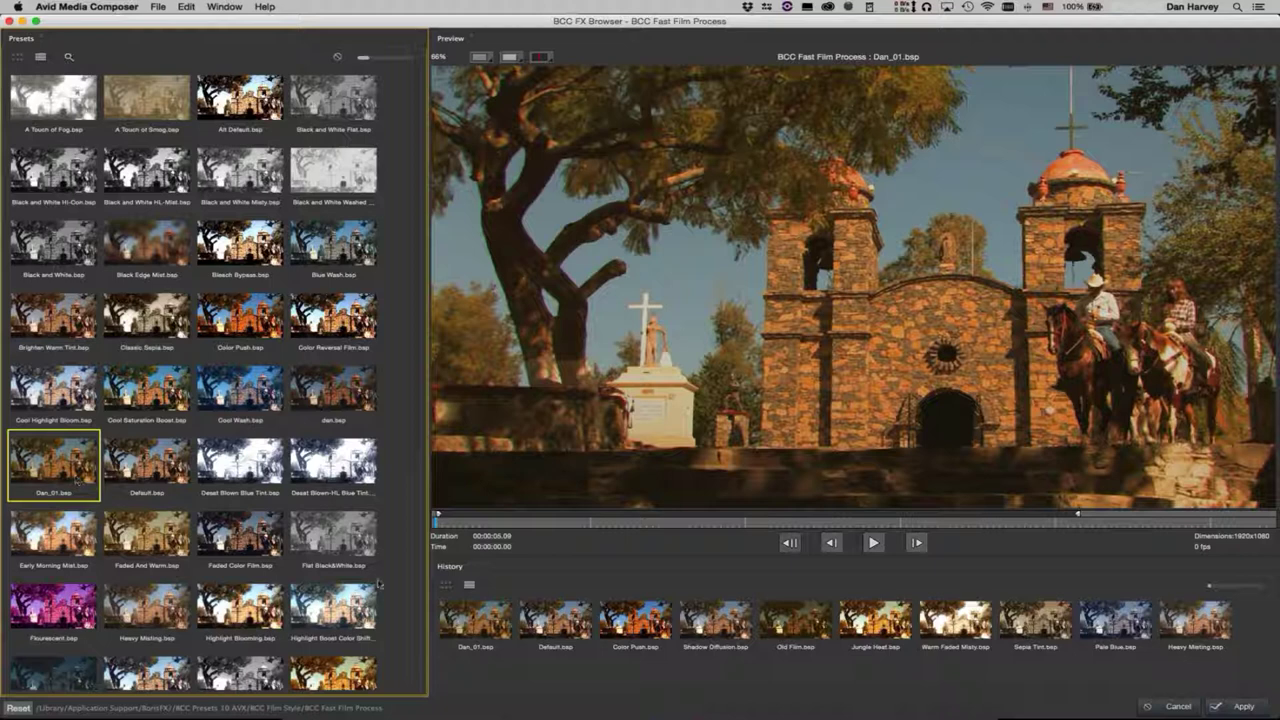
left_click(1255, 711)
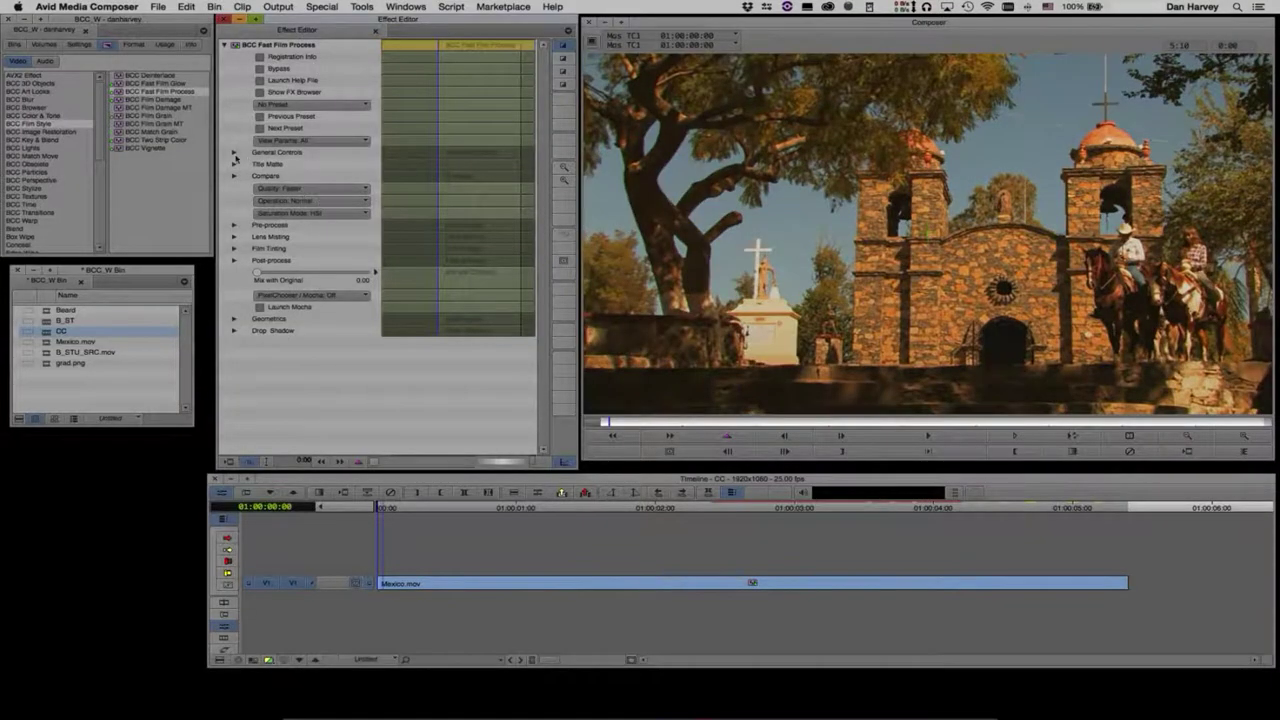
Step: Adjust the Gamma Compensation and lower the Saturation in the Pre-process settings of Fast Film Process
left_click(234, 226)
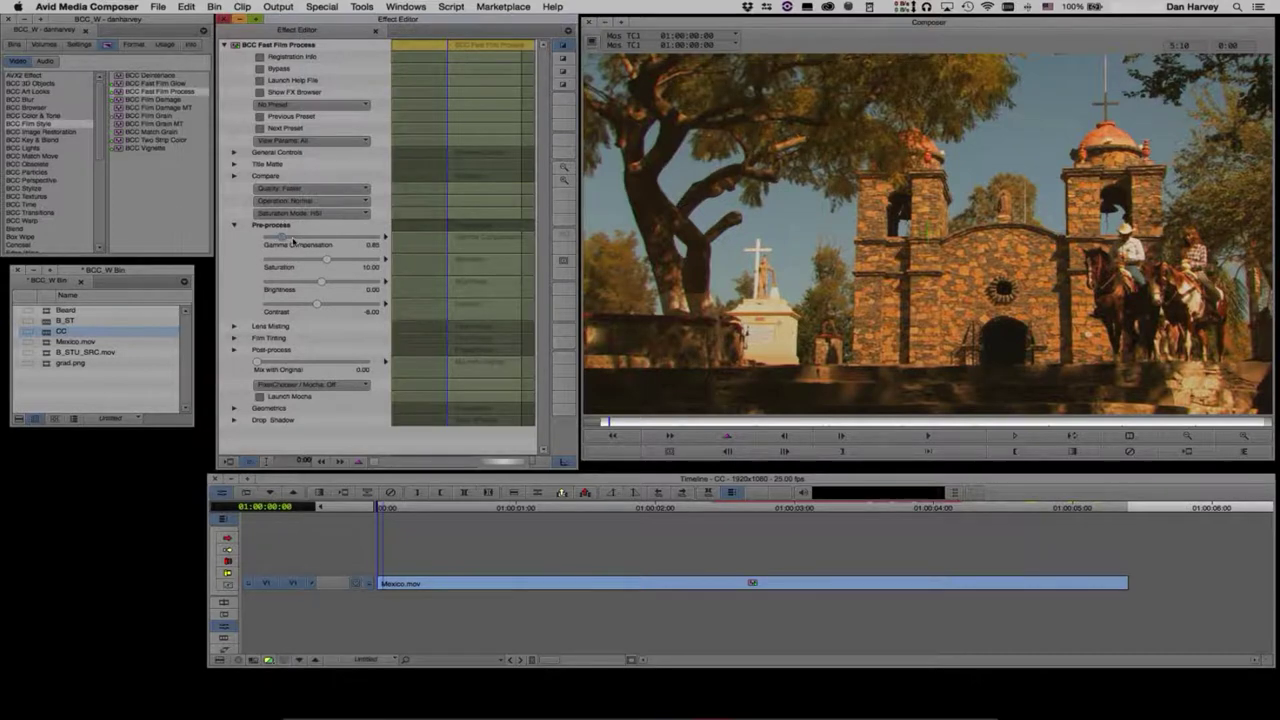
left_click_drag(298, 241, 343, 260)
left_click_drag(321, 259, 270, 256)
left_click(235, 226)
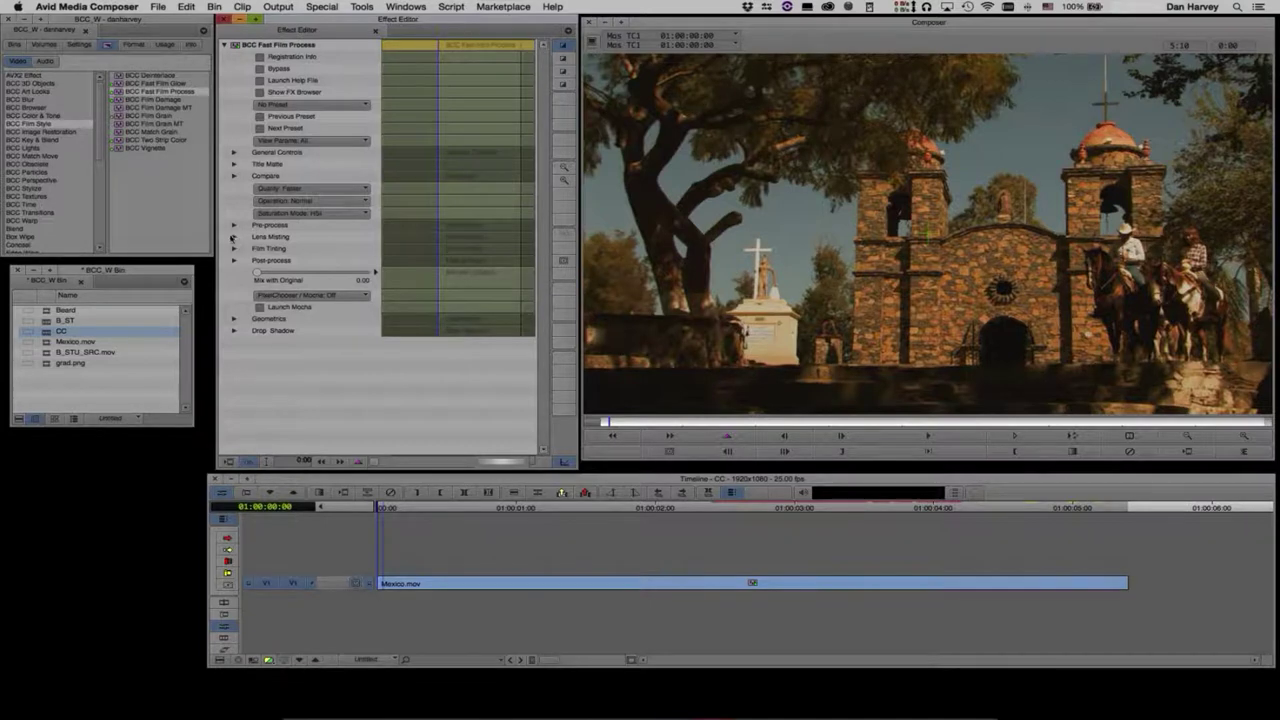
Step: Set Lens Misting to Shadow Mist 27.5, Shadow Spread 51.88, Shadow Threshold 63.75, Highlight Mist 37.5, Highlight Spread 81.25 and Highlight Threshold 20.62
left_click(233, 236)
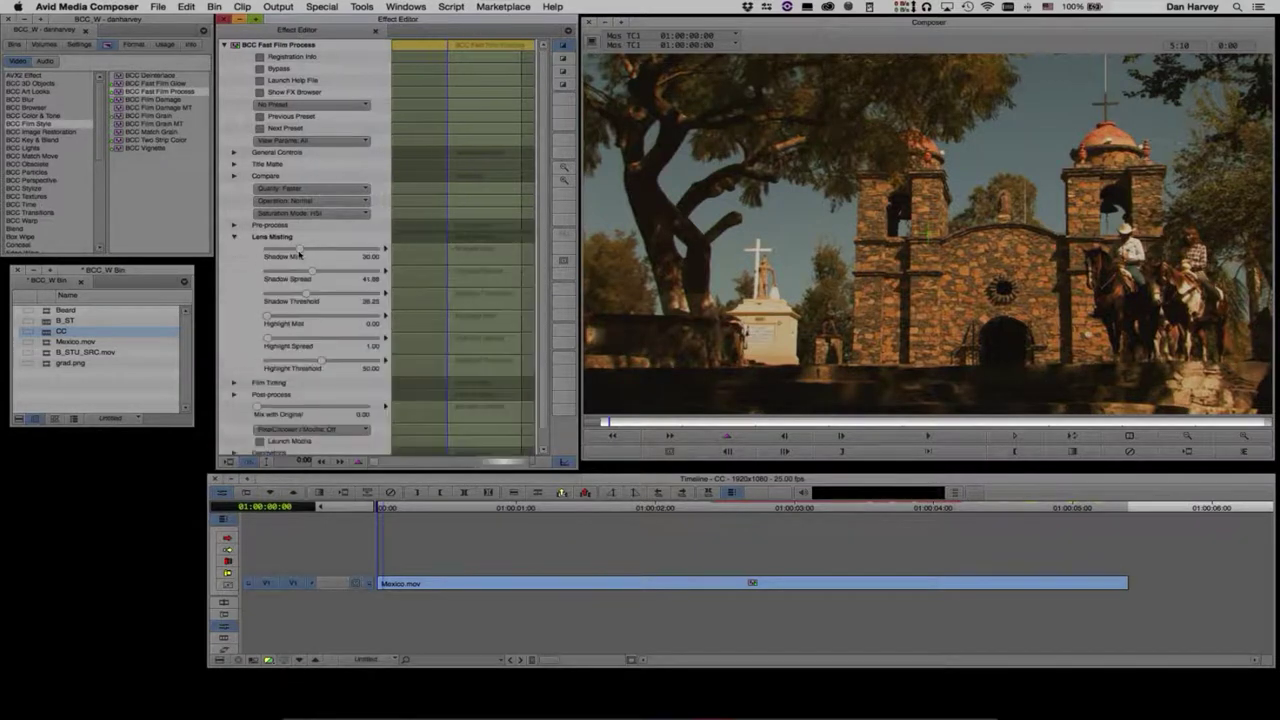
left_click_drag(338, 253, 296, 257)
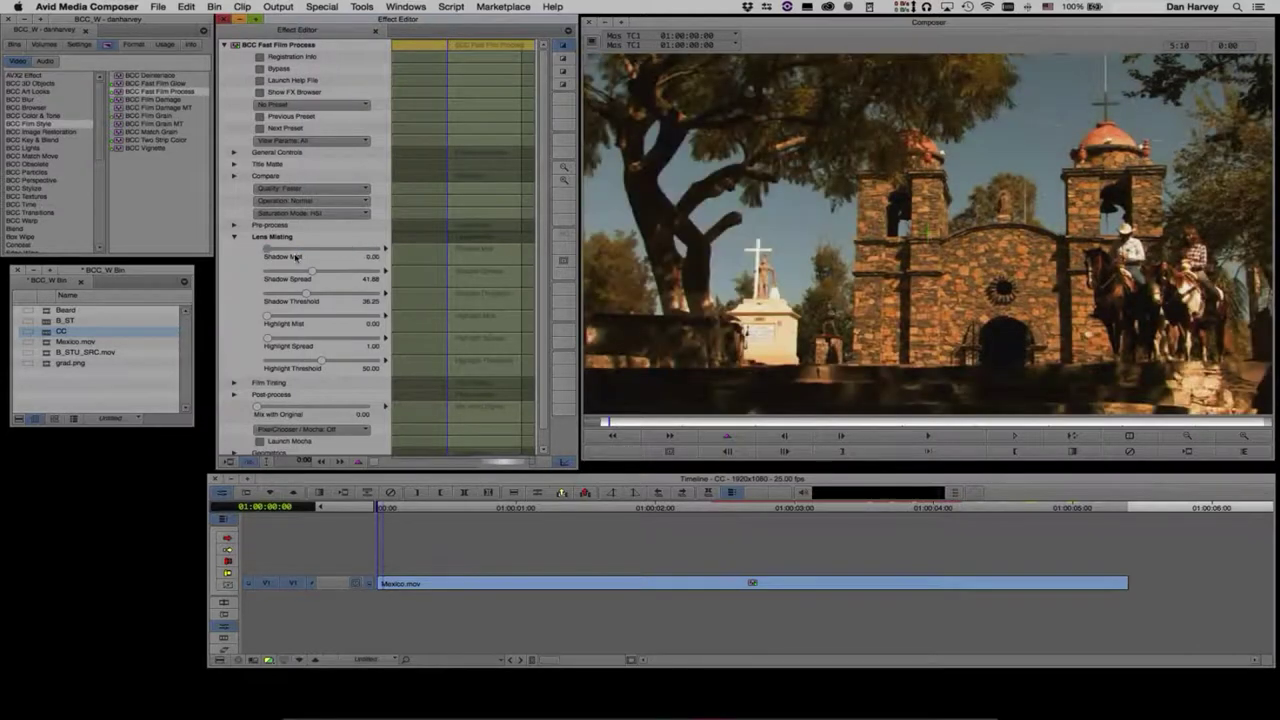
left_click_drag(269, 343, 325, 361)
left_click_drag(268, 317, 302, 321)
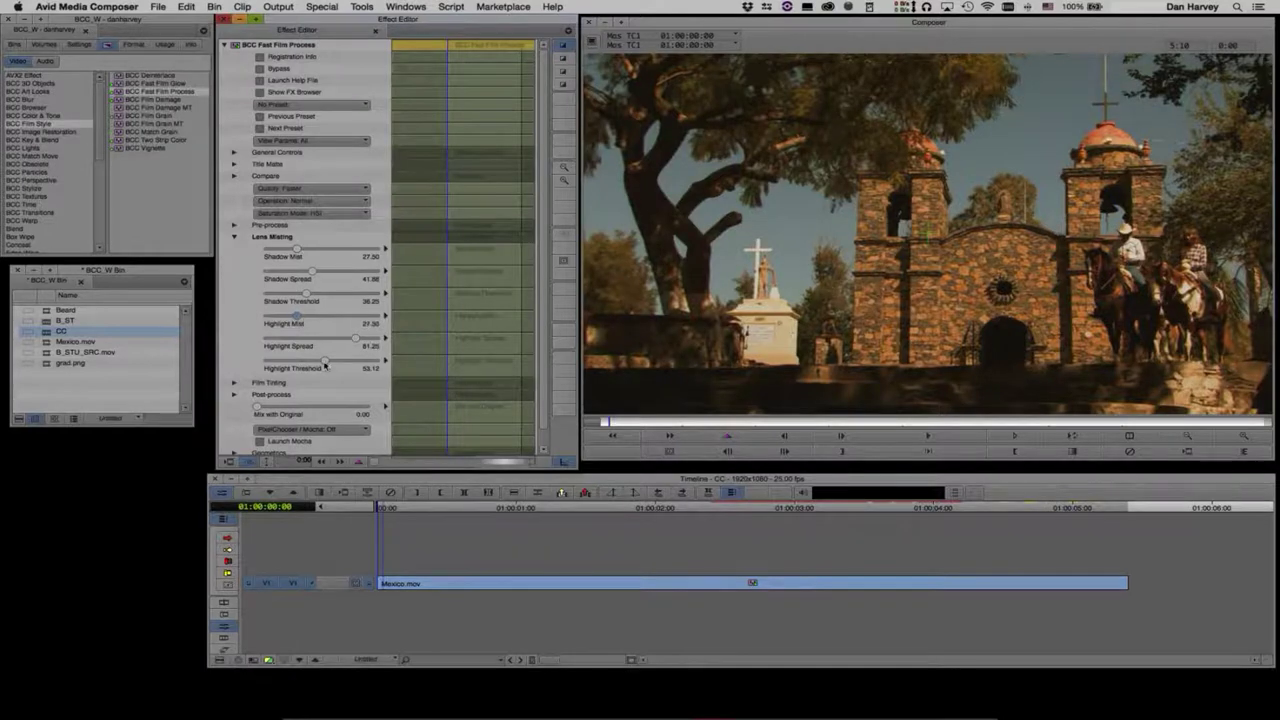
left_click_drag(324, 368, 293, 363)
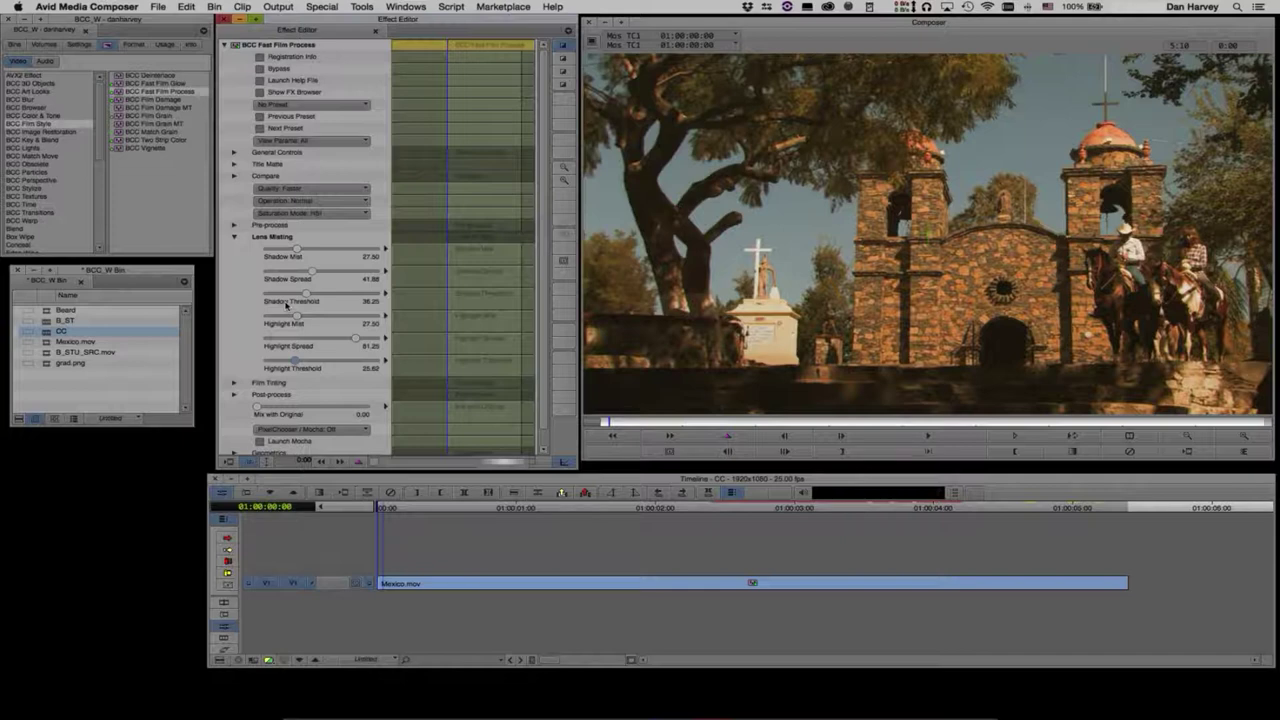
left_click_drag(296, 316, 322, 271)
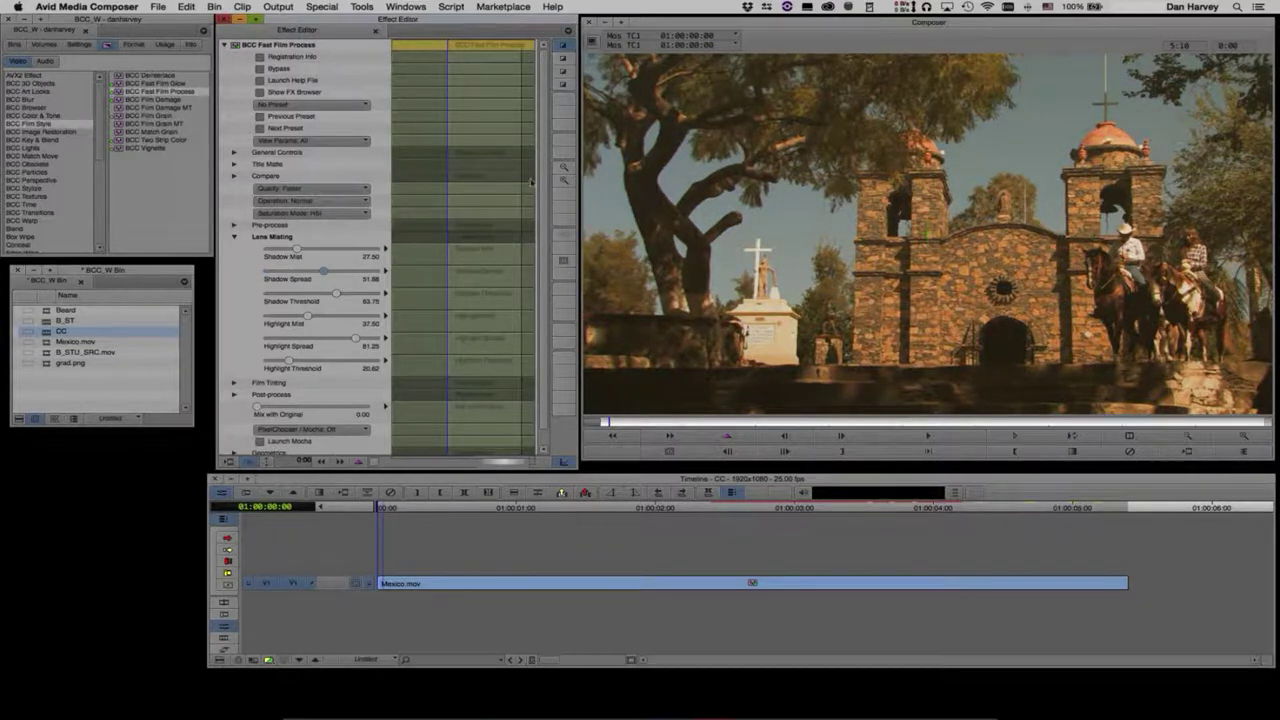
Step: Preview Fast Film Process presets such as Color Push, Faded Color Film, Night Vision and Reduced Saturation in the FX Browser and apply Shadow Diffusion.bsp
left_click(261, 92)
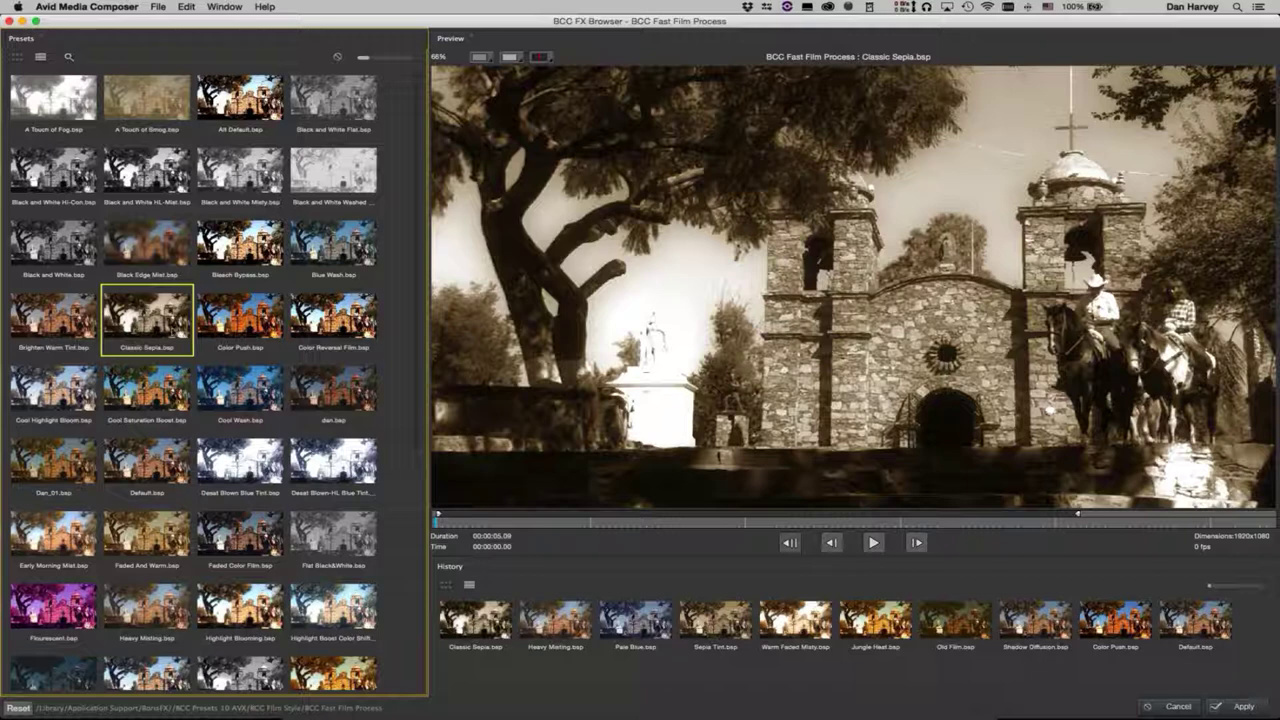
left_click(254, 334)
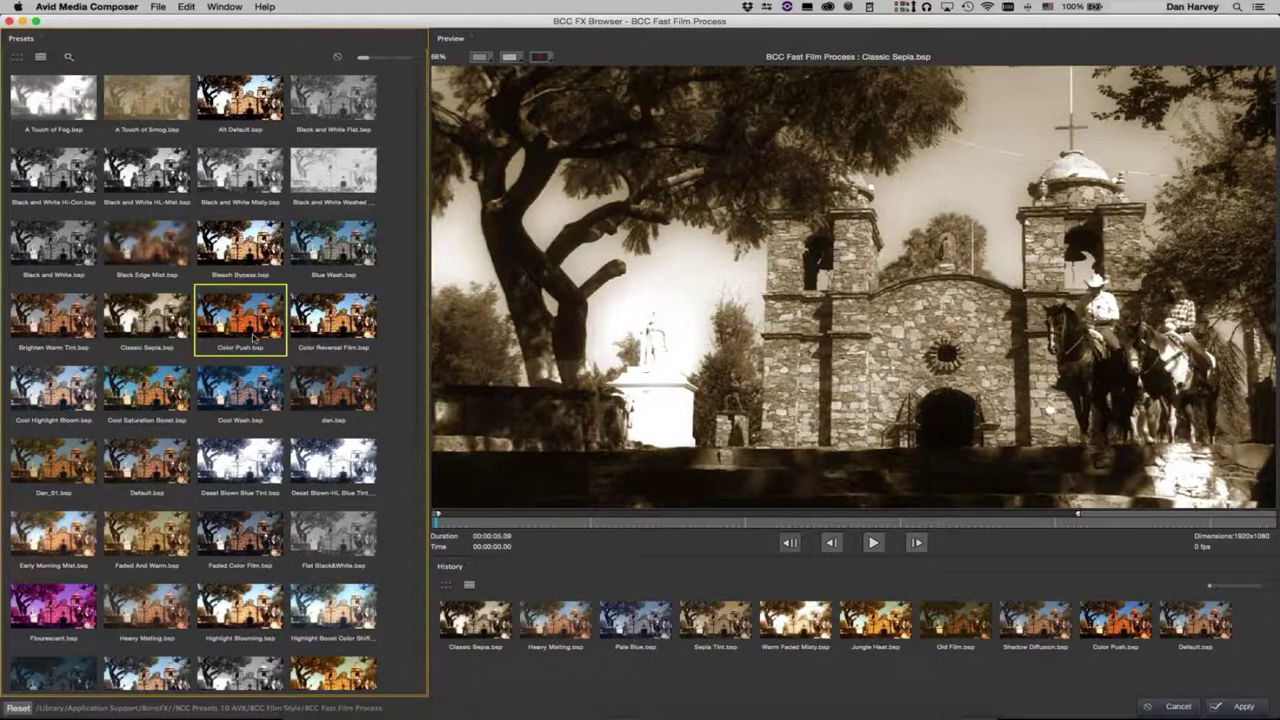
left_click(254, 402)
left_click(236, 530)
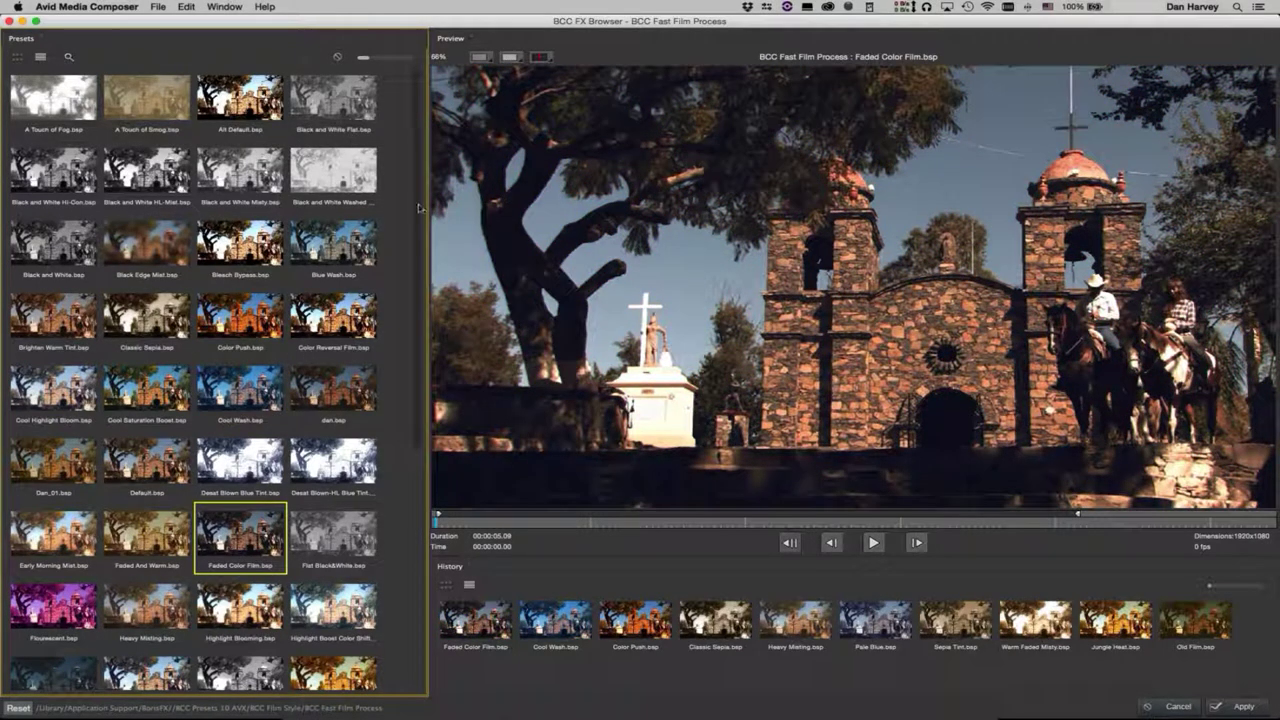
scroll(300, 400, "down", 5)
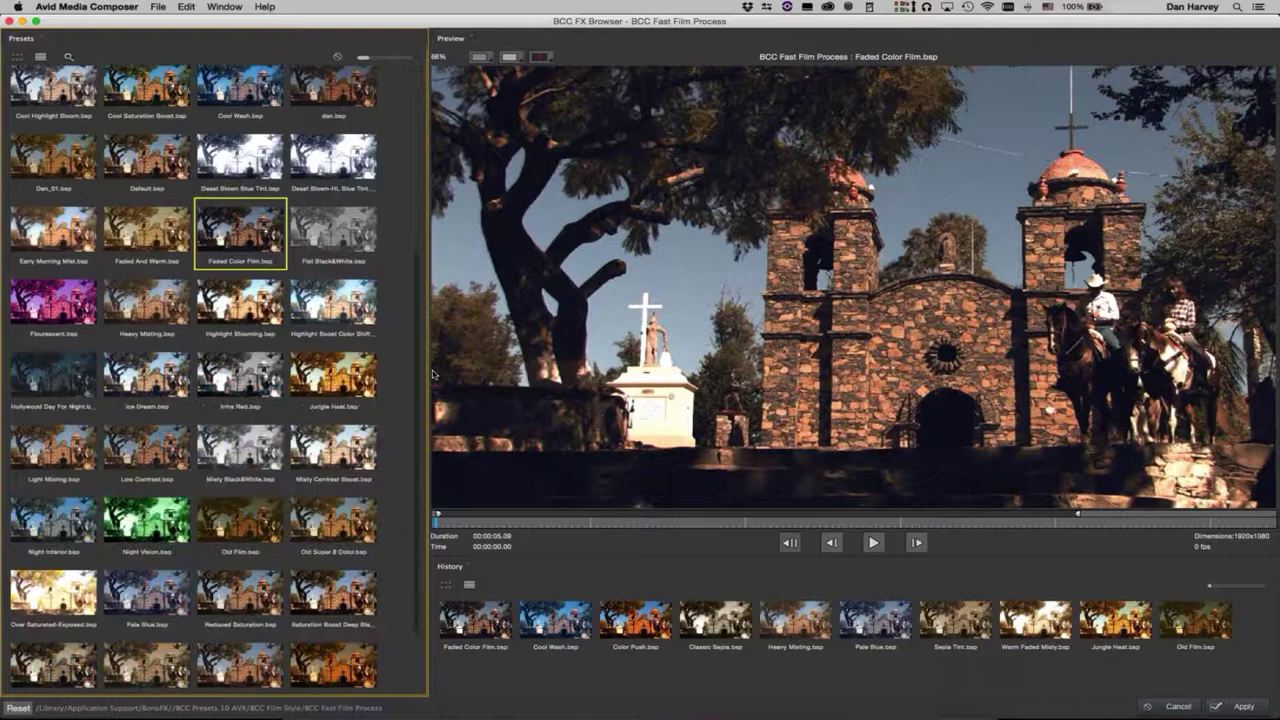
left_click(147, 432)
left_click(240, 508)
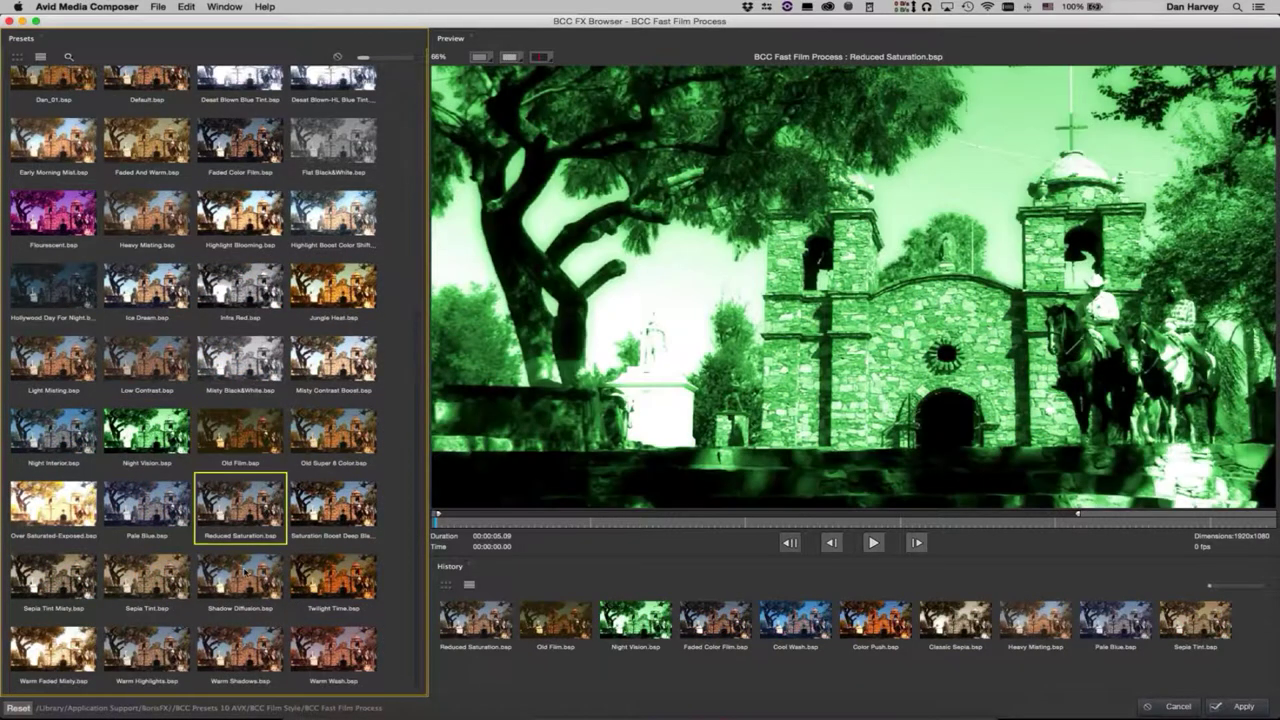
left_click(244, 572)
left_click(1240, 706)
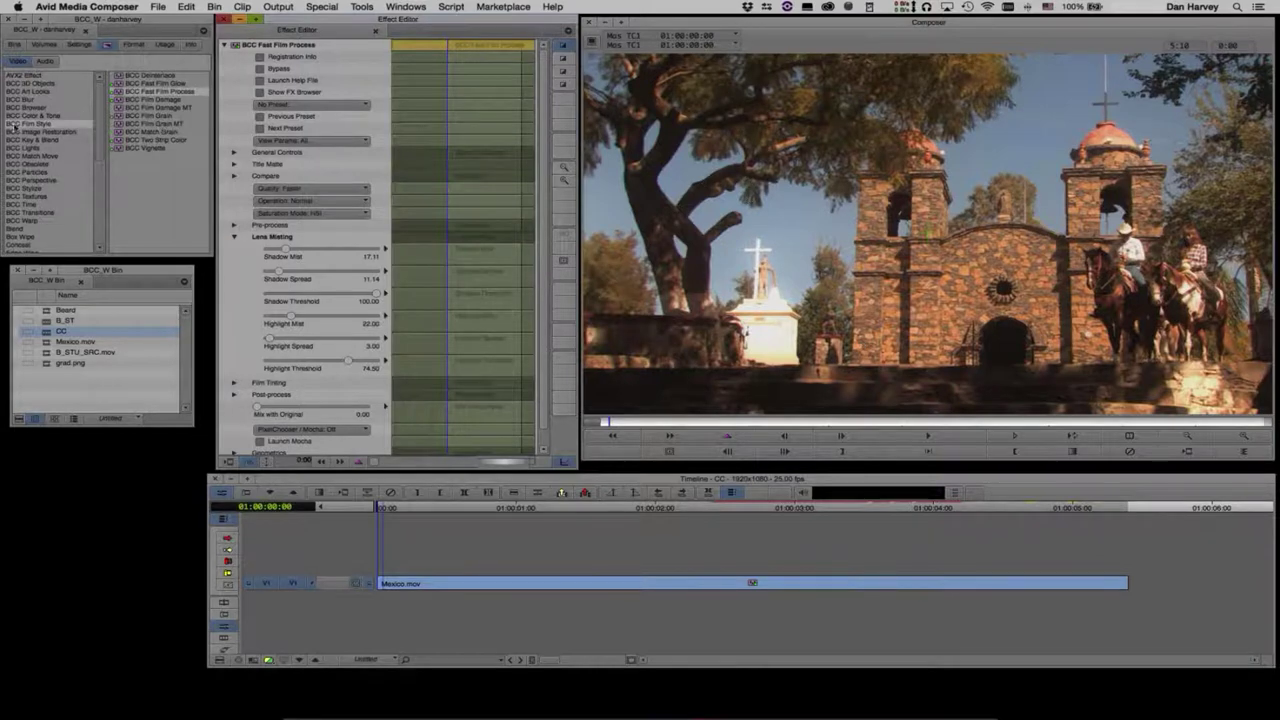
Step: Apply BCC Vignette to the Mexico.mov clip in place of Fast Film Process
left_click(148, 149)
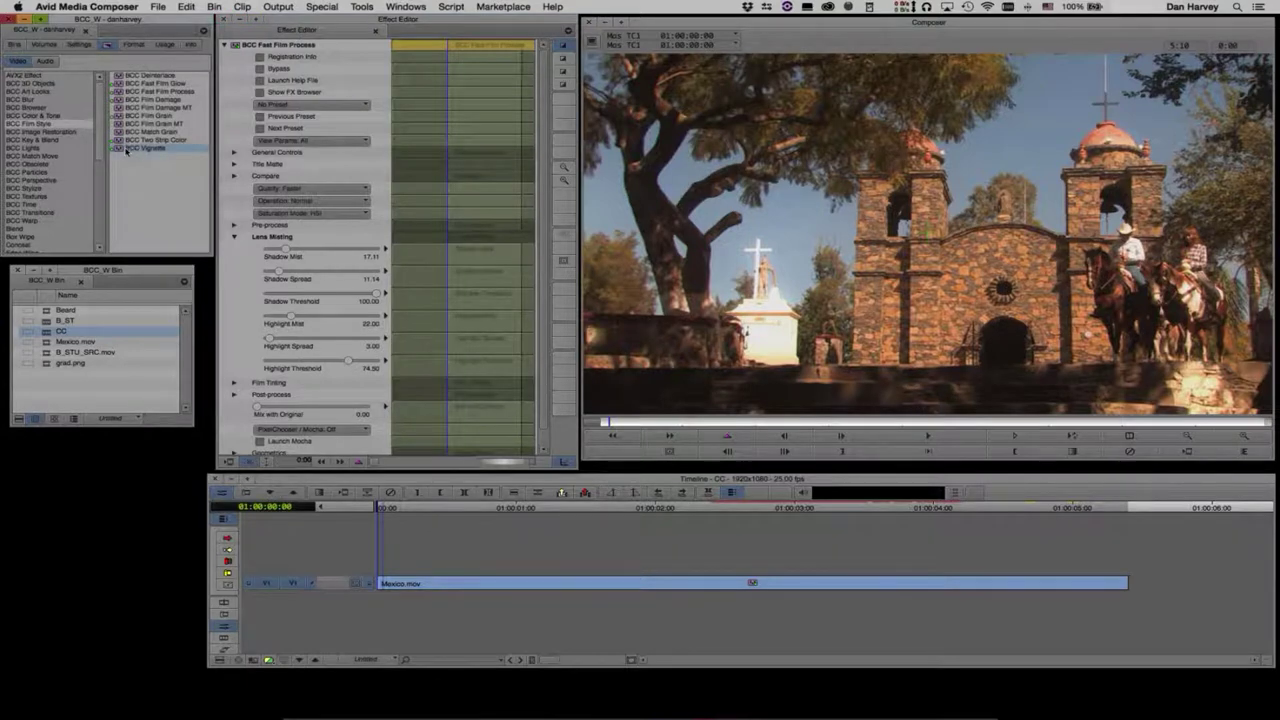
left_click_drag(121, 151, 878, 585)
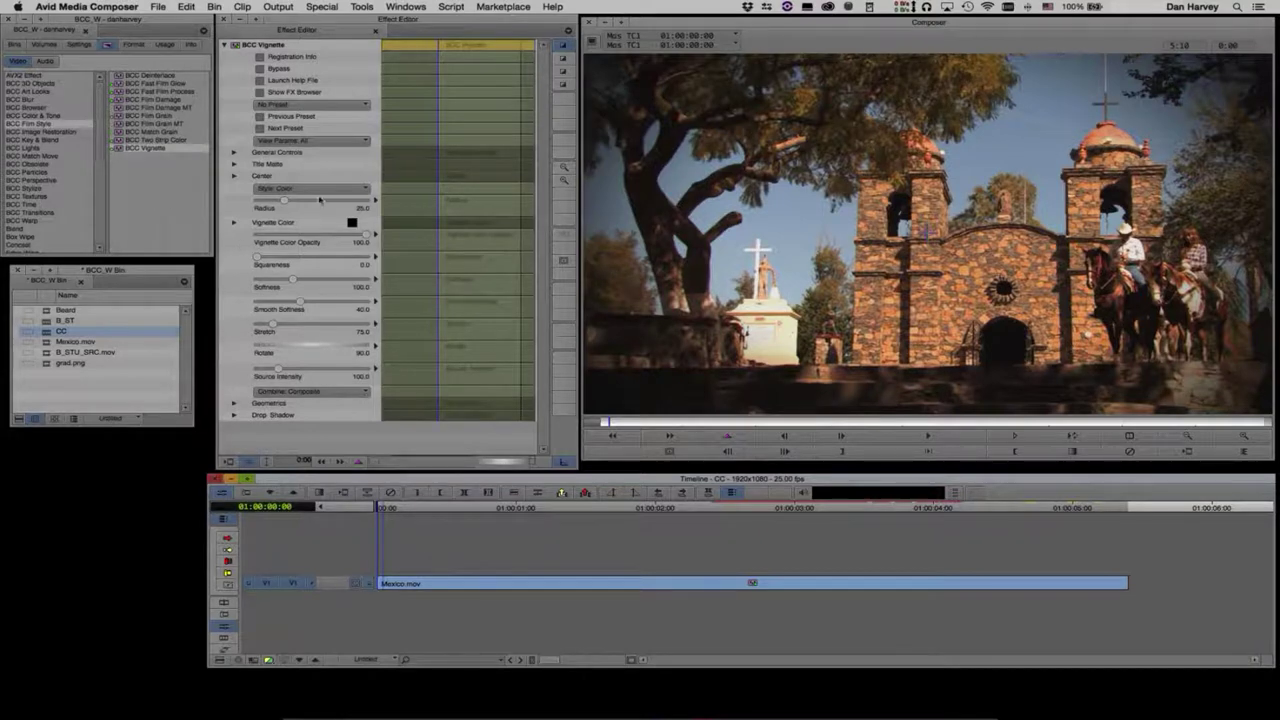
Step: Preview several square and oval Vignette presets in the FX Browser and apply RoundSquareBlurOnly.bsp
left_click(279, 95)
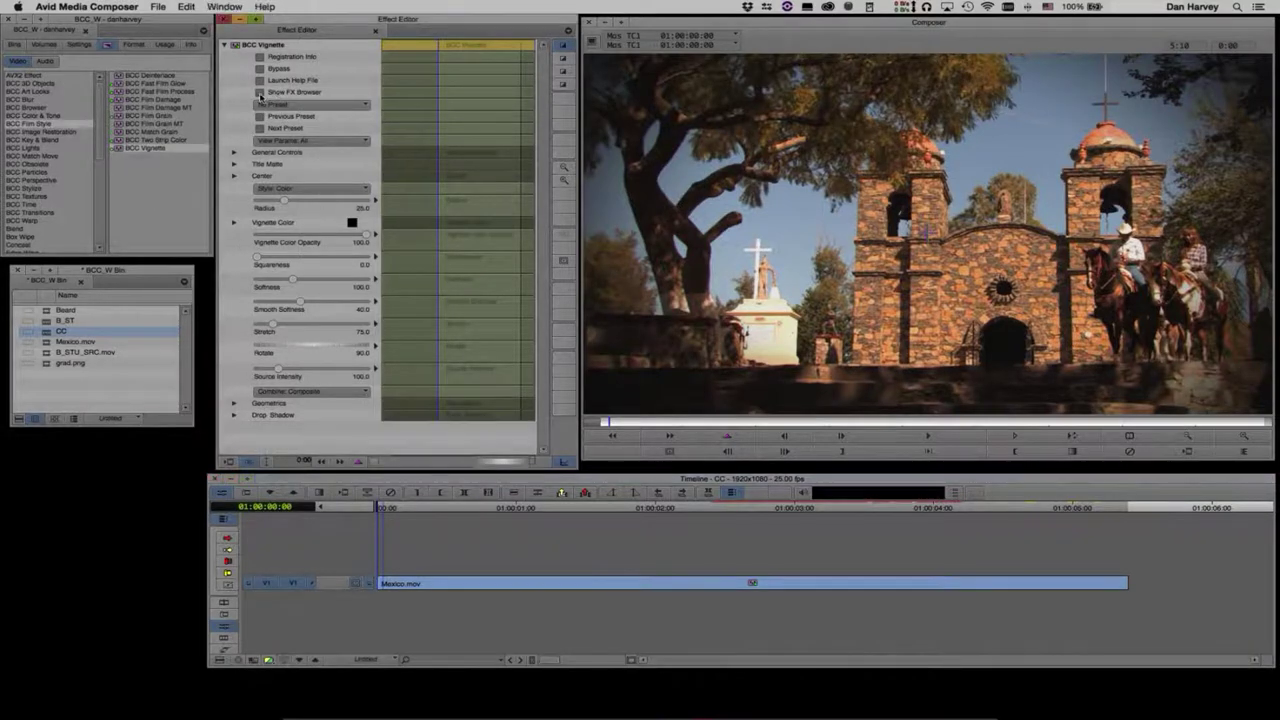
left_click(260, 92)
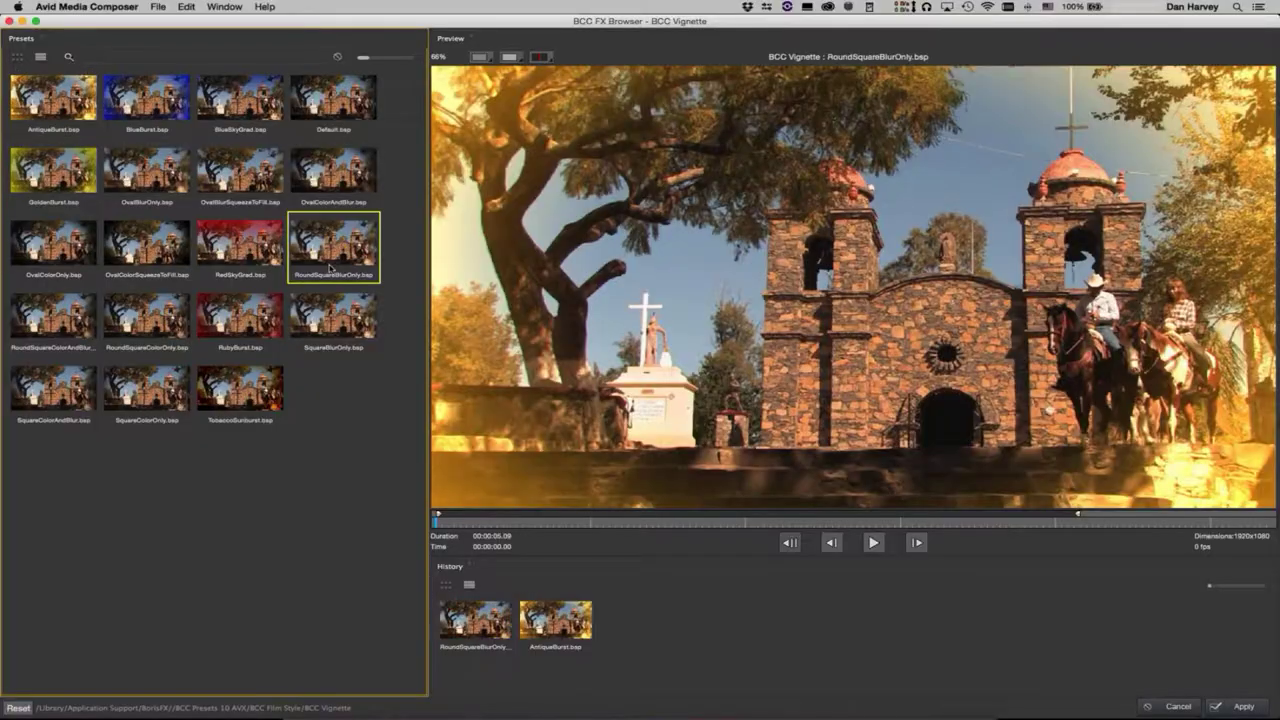
left_click(107, 318)
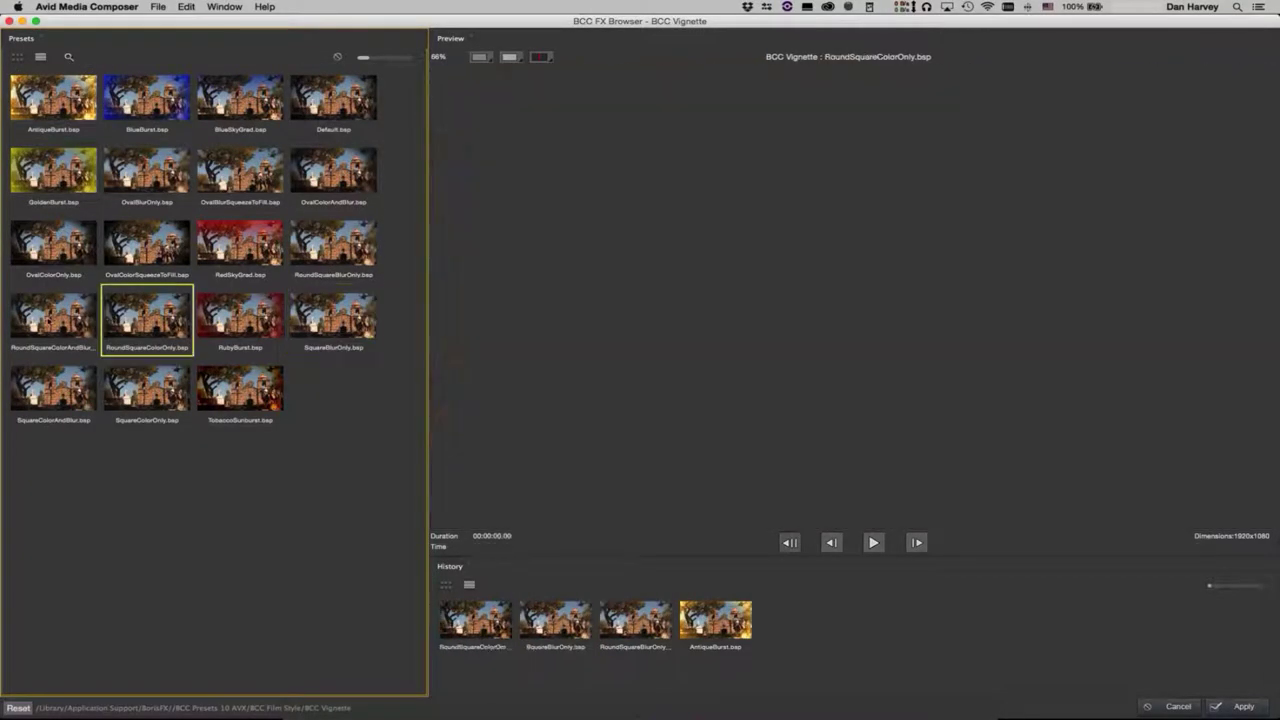
left_click(60, 300)
left_click(47, 266)
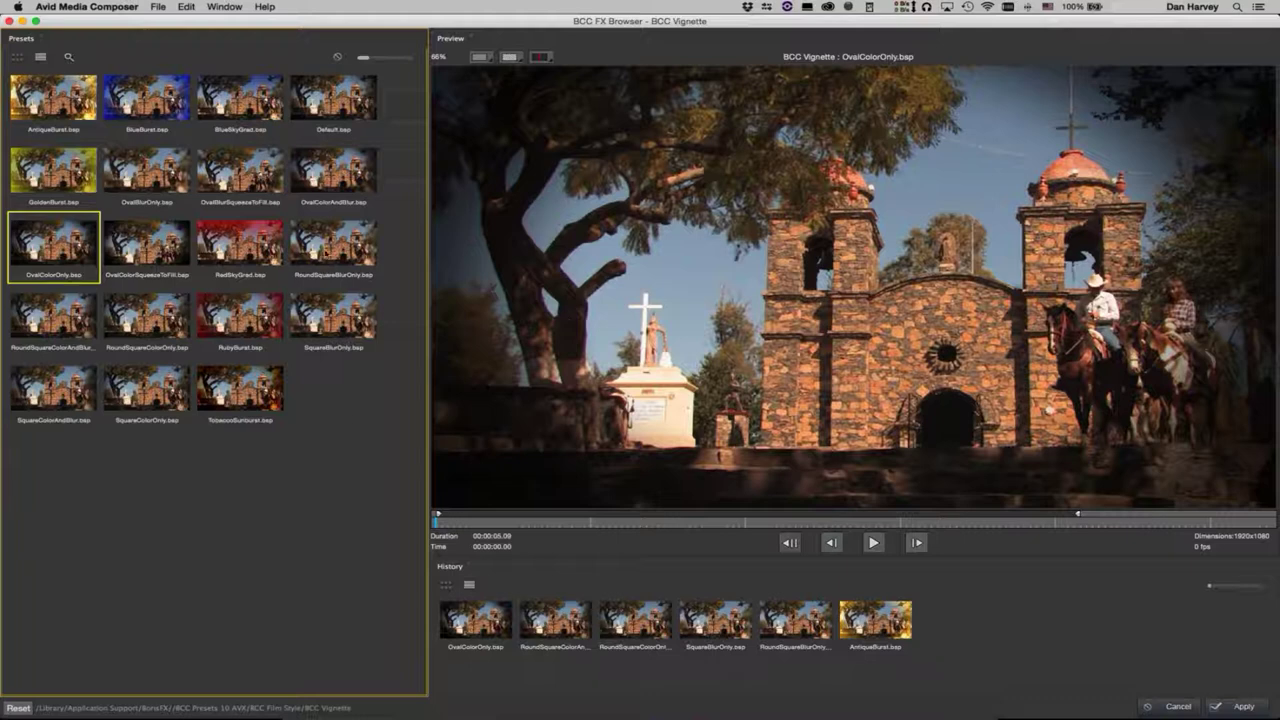
left_click(350, 250)
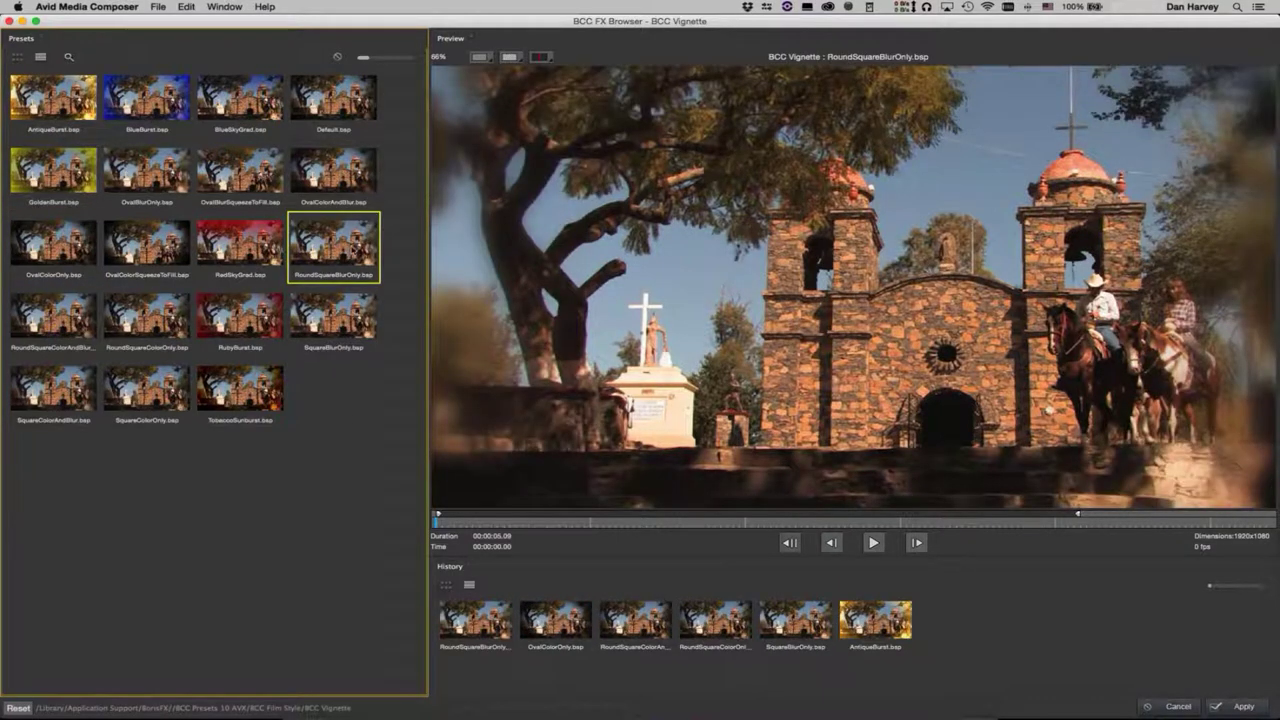
left_click(1238, 706)
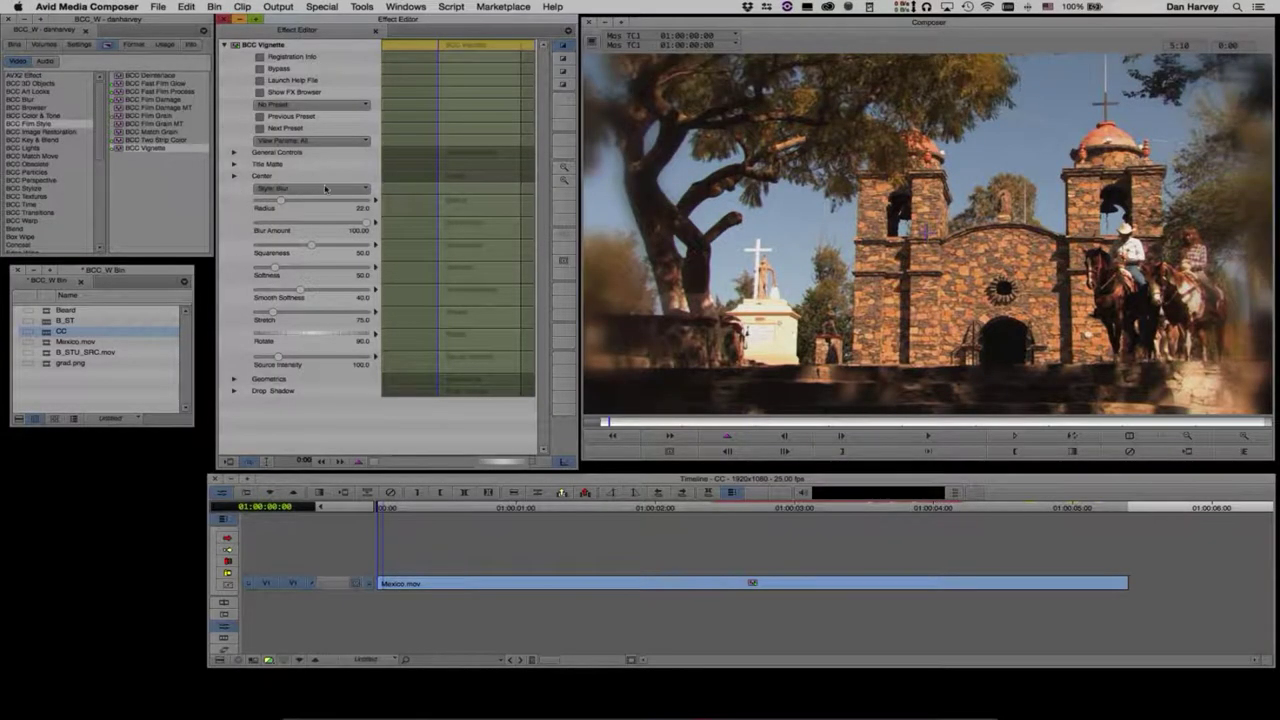
Step: Switch the vignette style to Color, with Vignette Color Opacity about 63, Softness about 86 and Stretch about 88
left_click(291, 192)
left_click(296, 205)
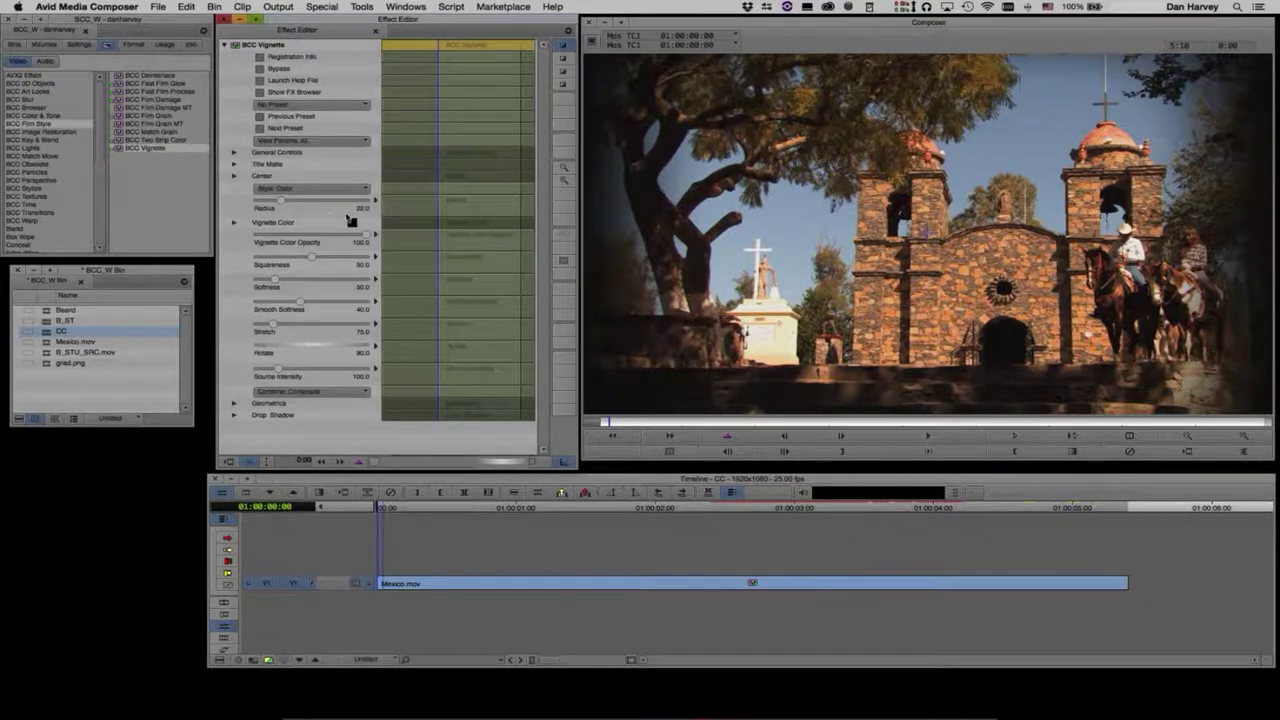
left_click_drag(366, 237, 276, 327)
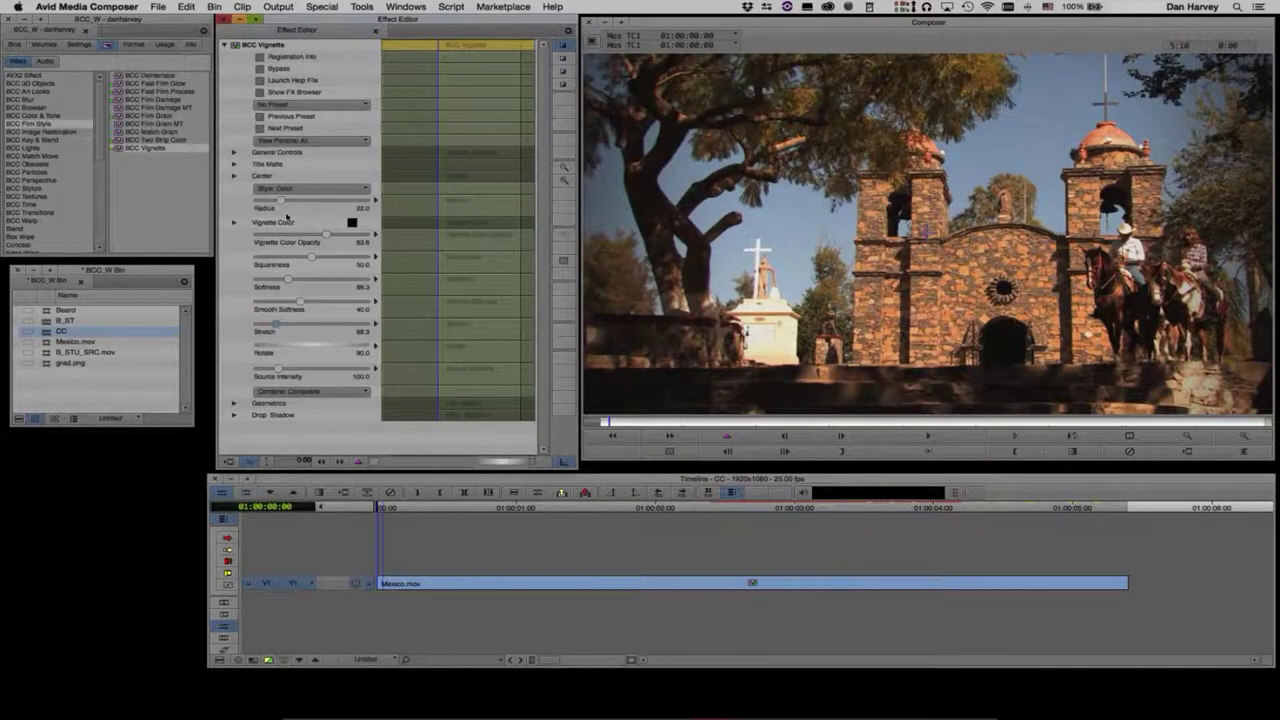
Step: Change the vignette style to Color and Blur
left_click(293, 190)
left_click(296, 221)
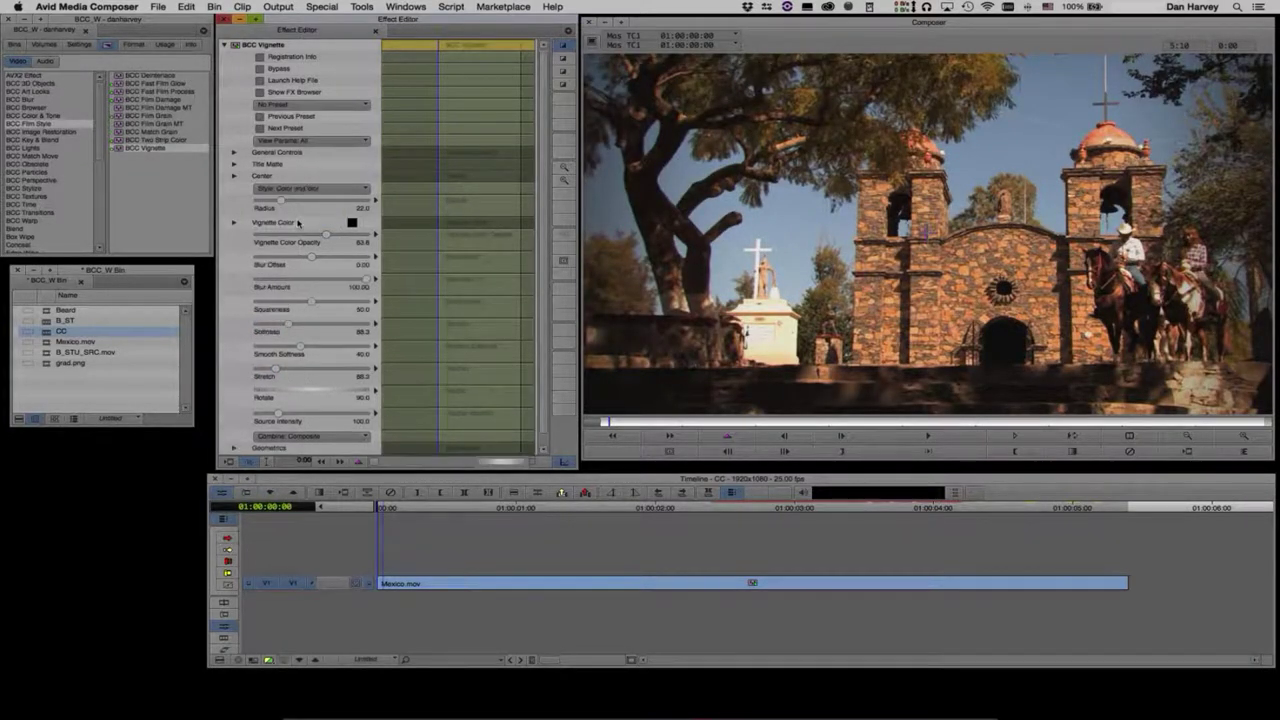
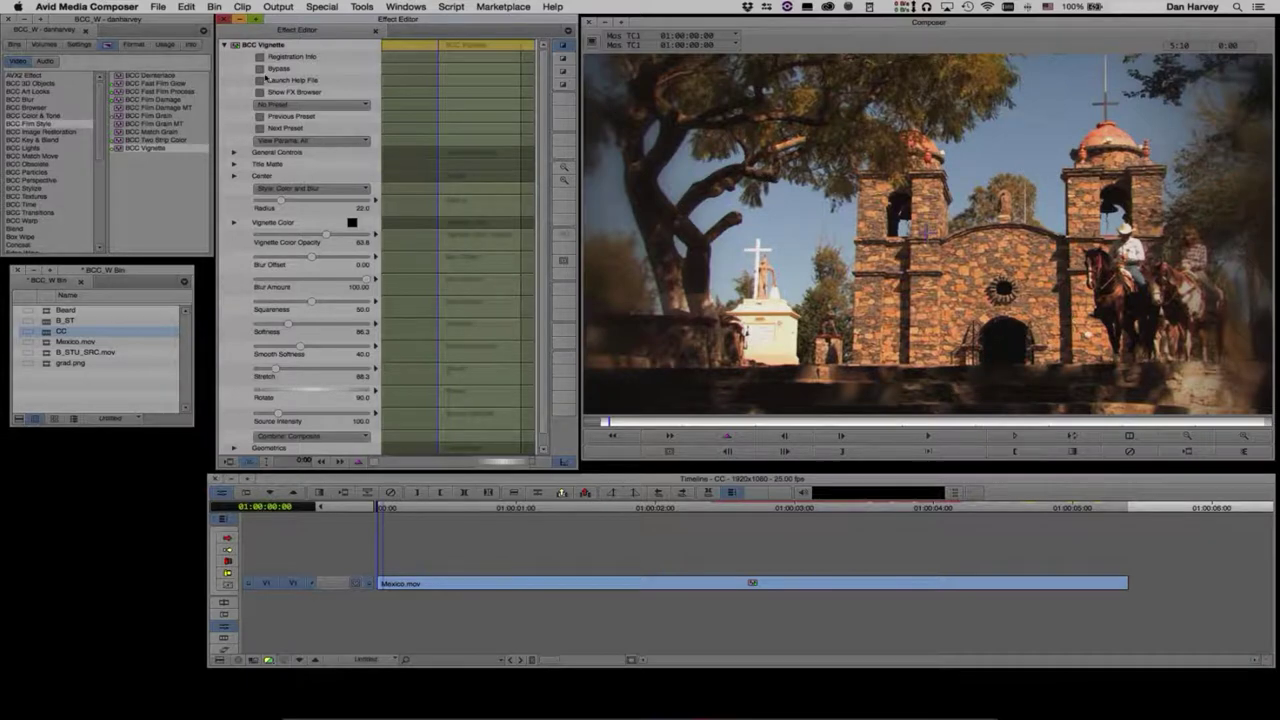
Step: Browse the BCC Color & Tone effects category and select BCC Safe Colors MT
left_click(52, 115)
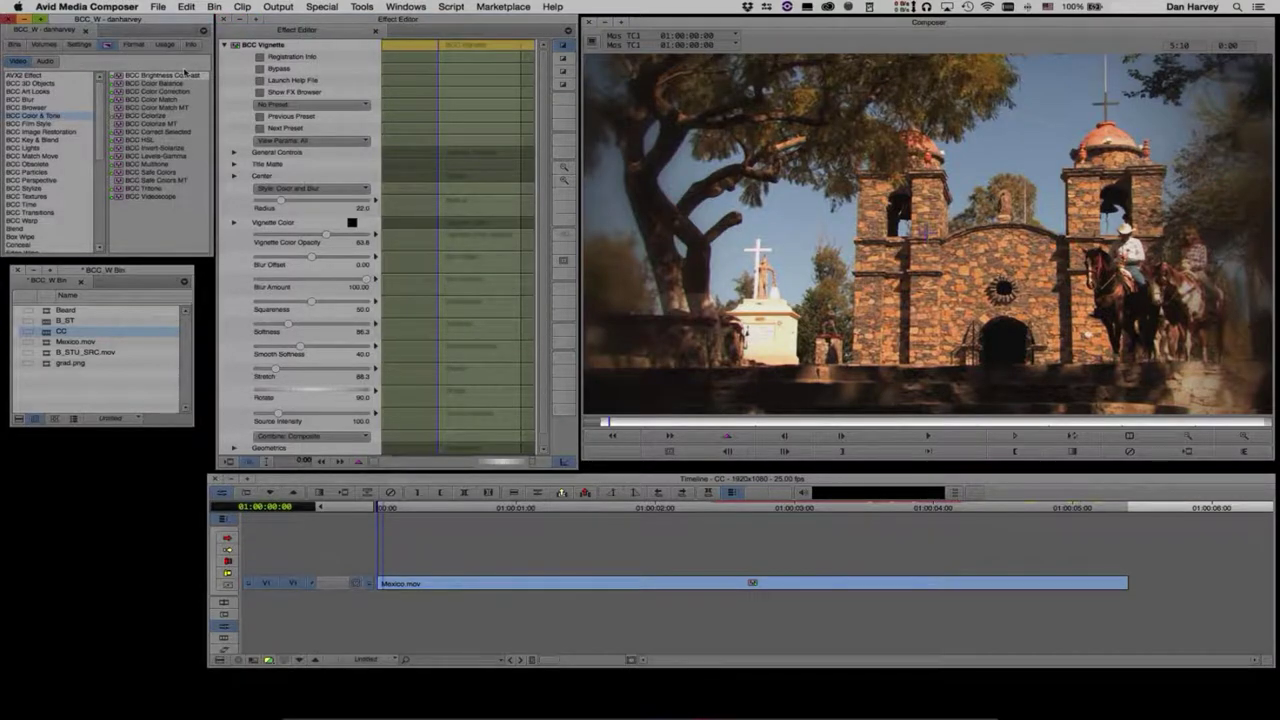
left_click(120, 180)
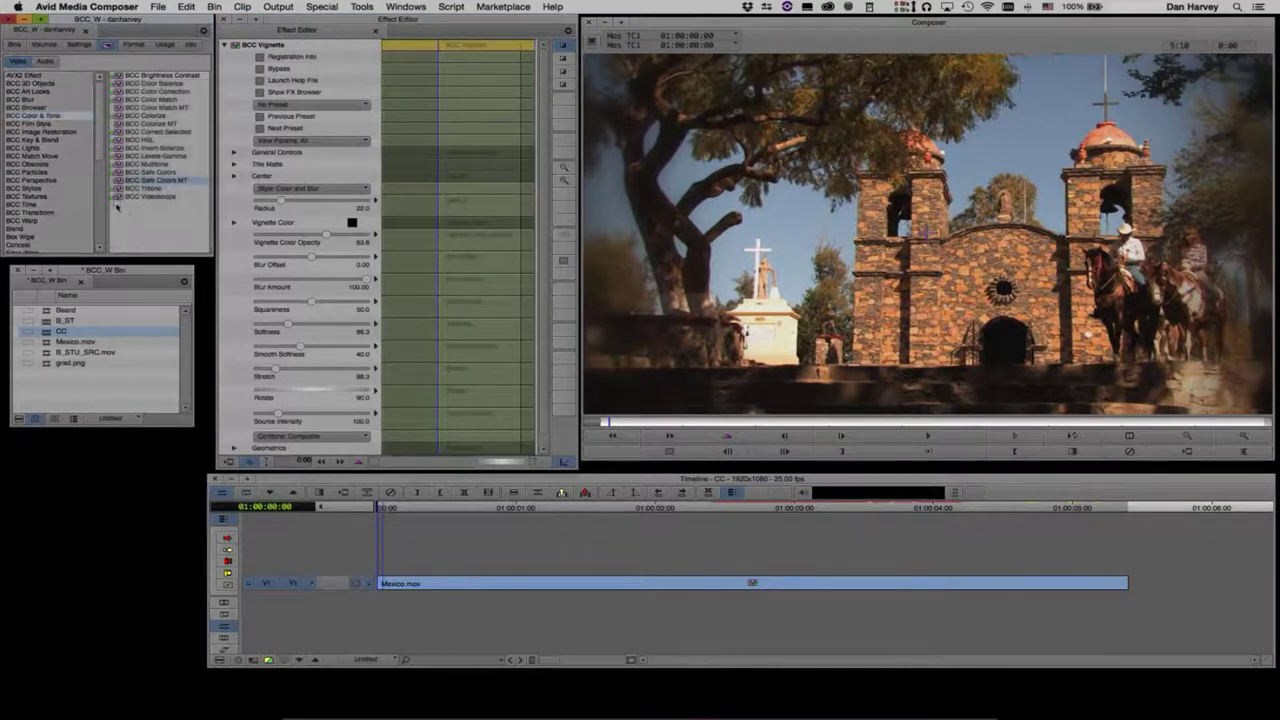
Step: Apply the BCC Correct Selected effect from the BCC Color & Tone category to the Mexico.mov clip
left_click(38, 116)
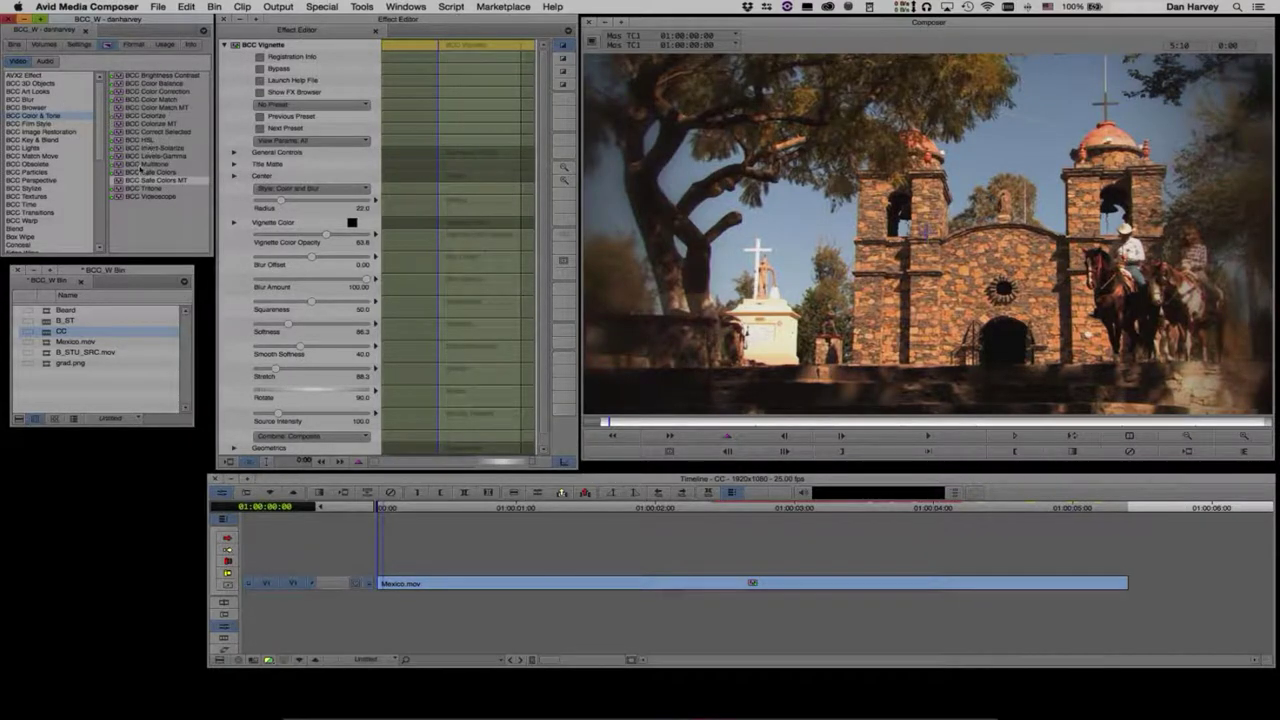
left_click(152, 76)
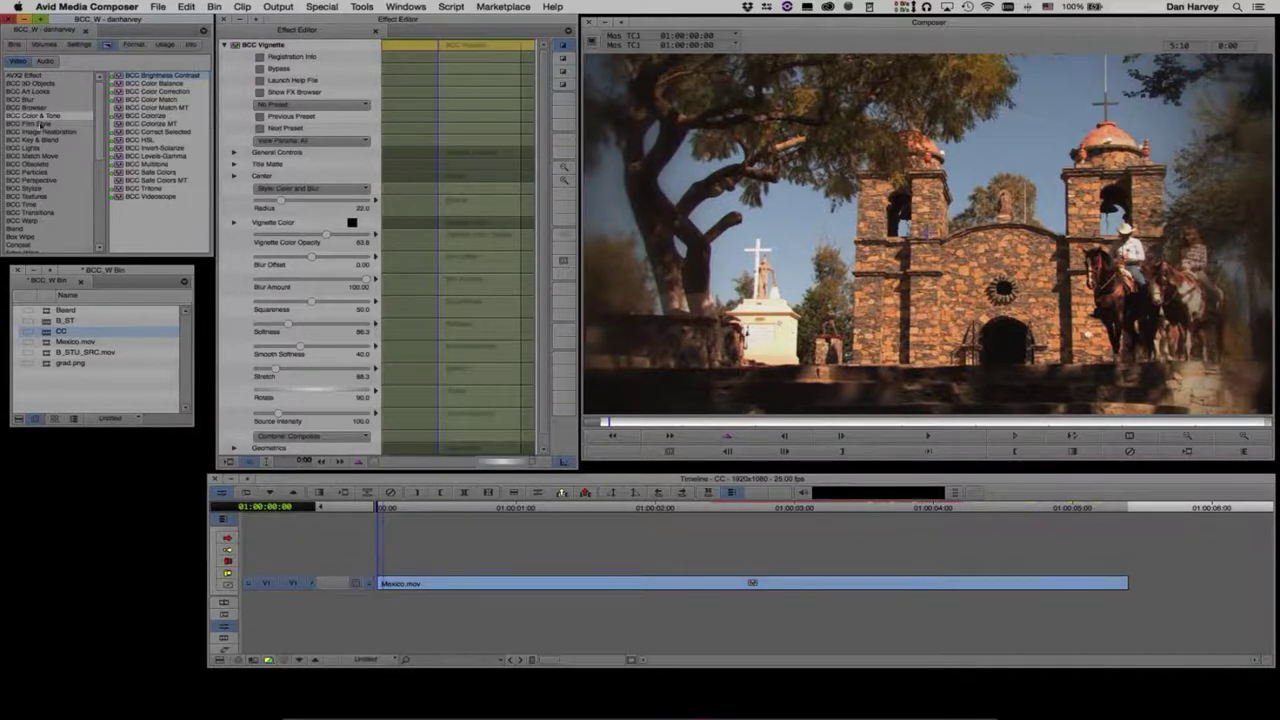
left_click(170, 132)
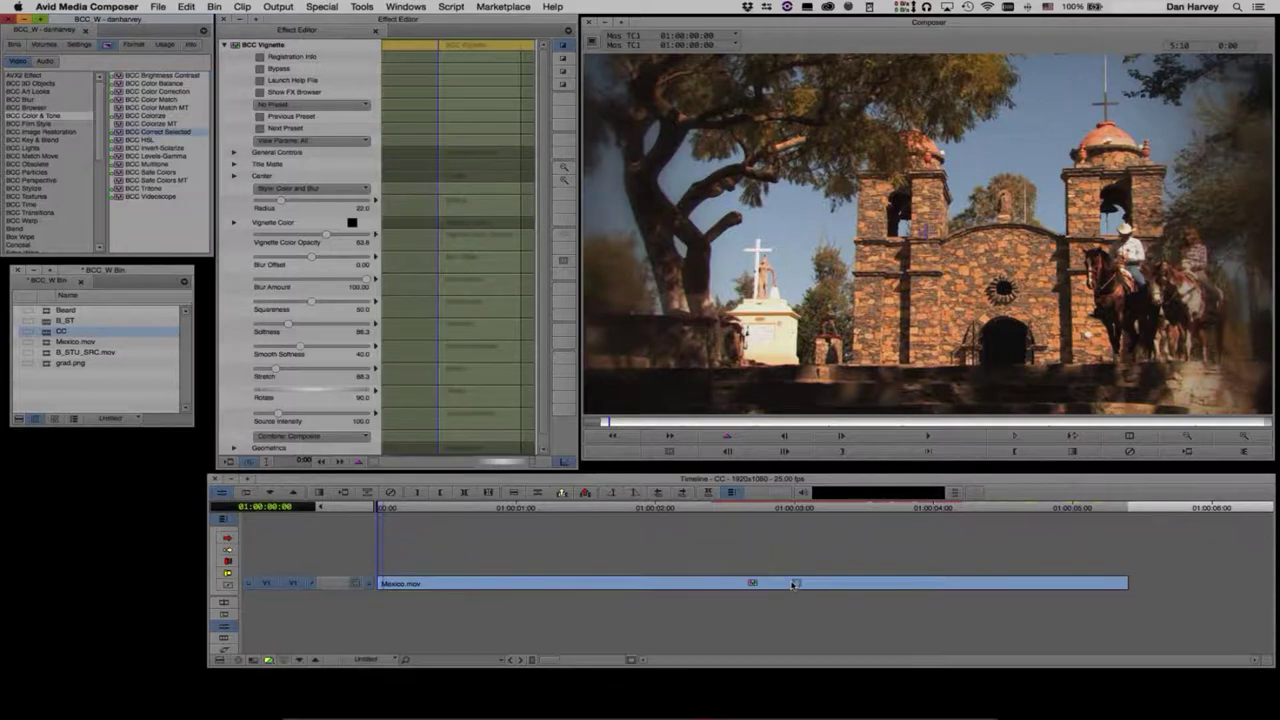
left_click_drag(792, 585, 791, 583)
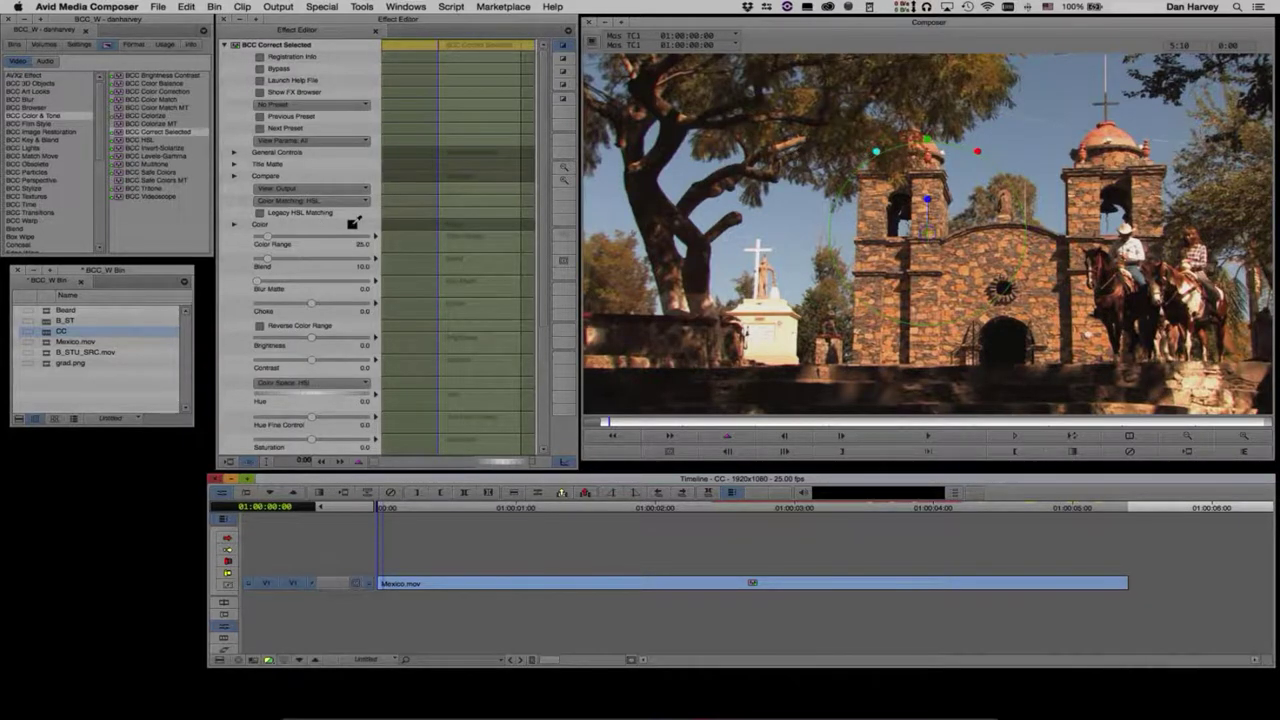
Step: Sample the tree foliage as the effect's selection Color and set the view to Matte
left_click_drag(352, 224, 976, 73)
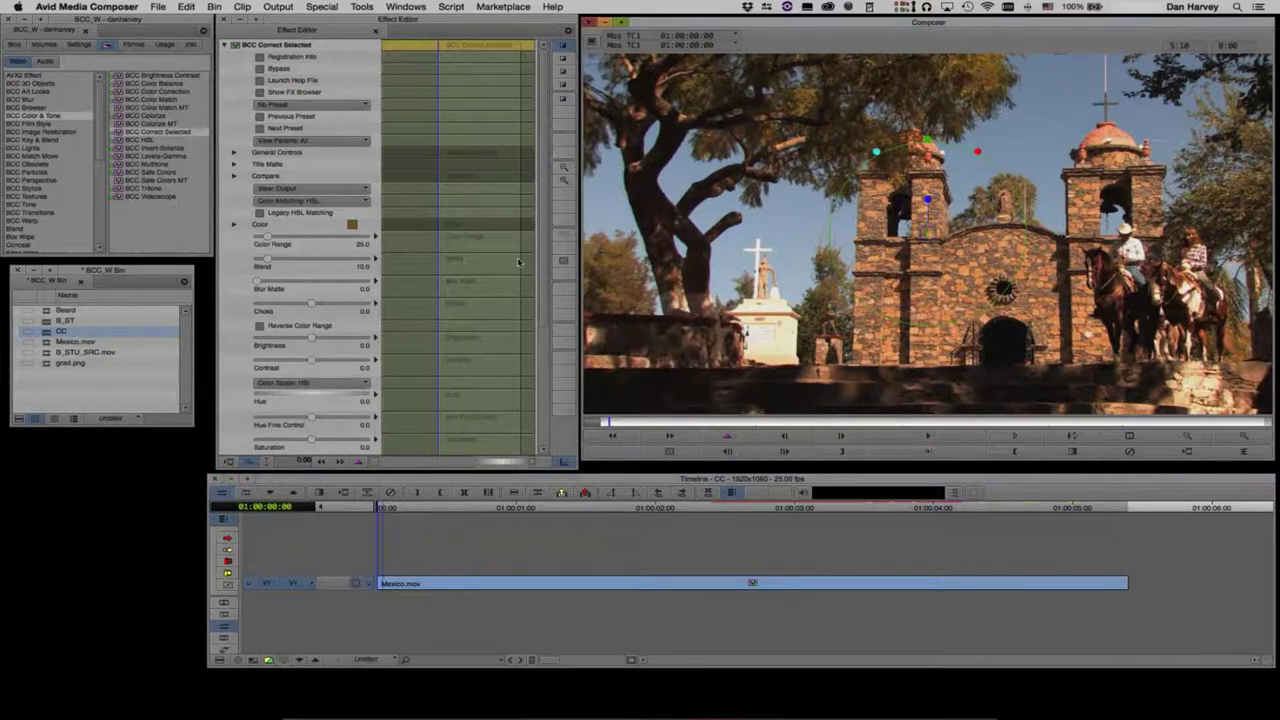
left_click(298, 188)
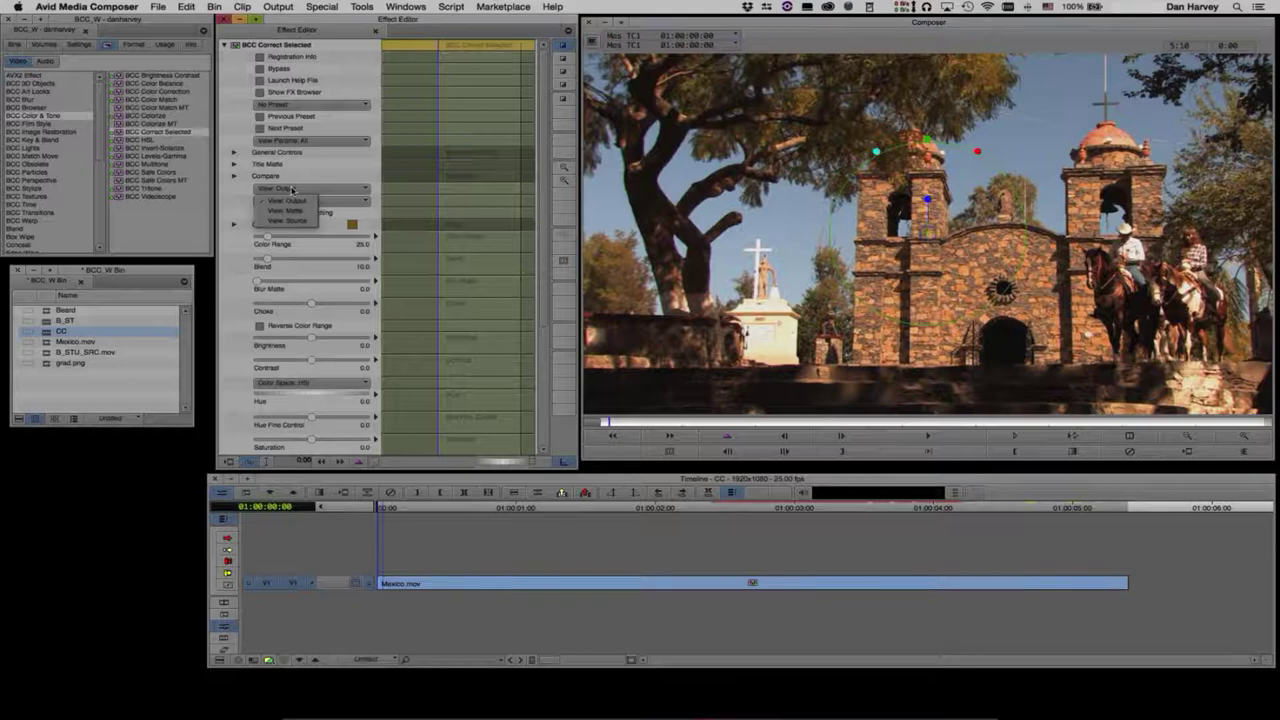
left_click(290, 214)
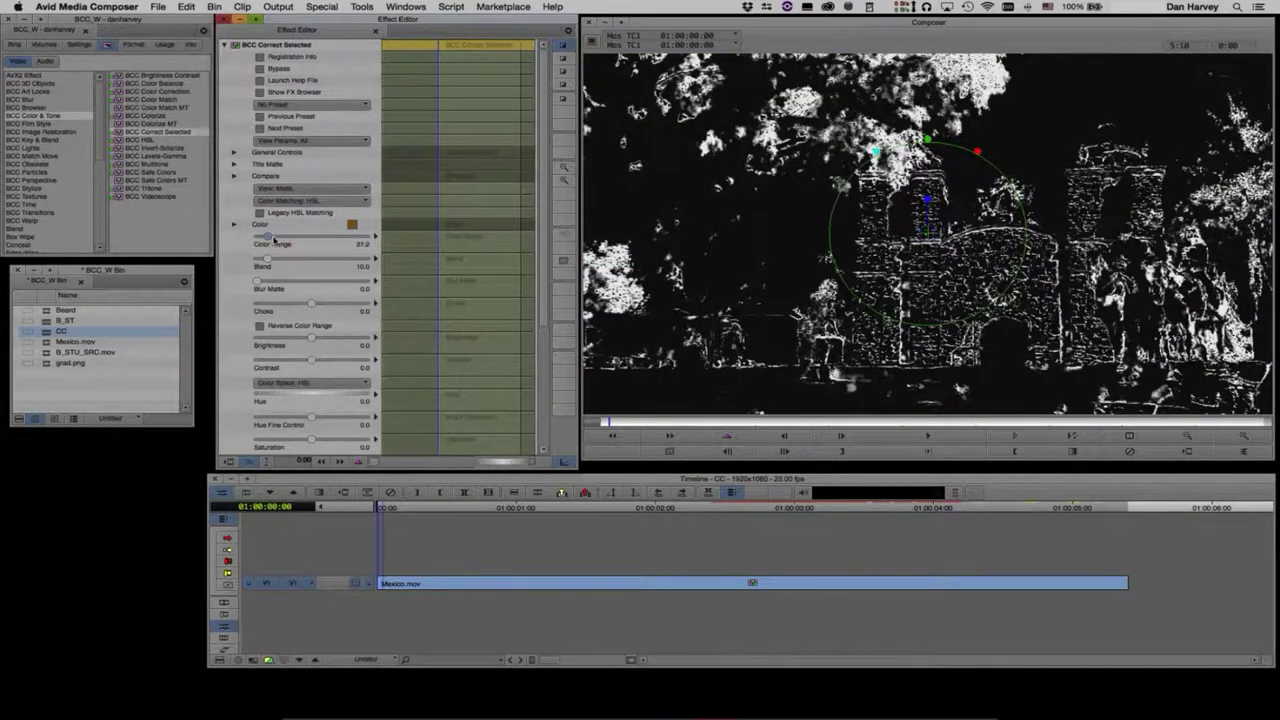
Step: Refine the foliage matte with Color Range 33.6, Blend 5.0, Blur Matte 14.1 and Choke 3.8
left_click_drag(274, 238, 272, 262)
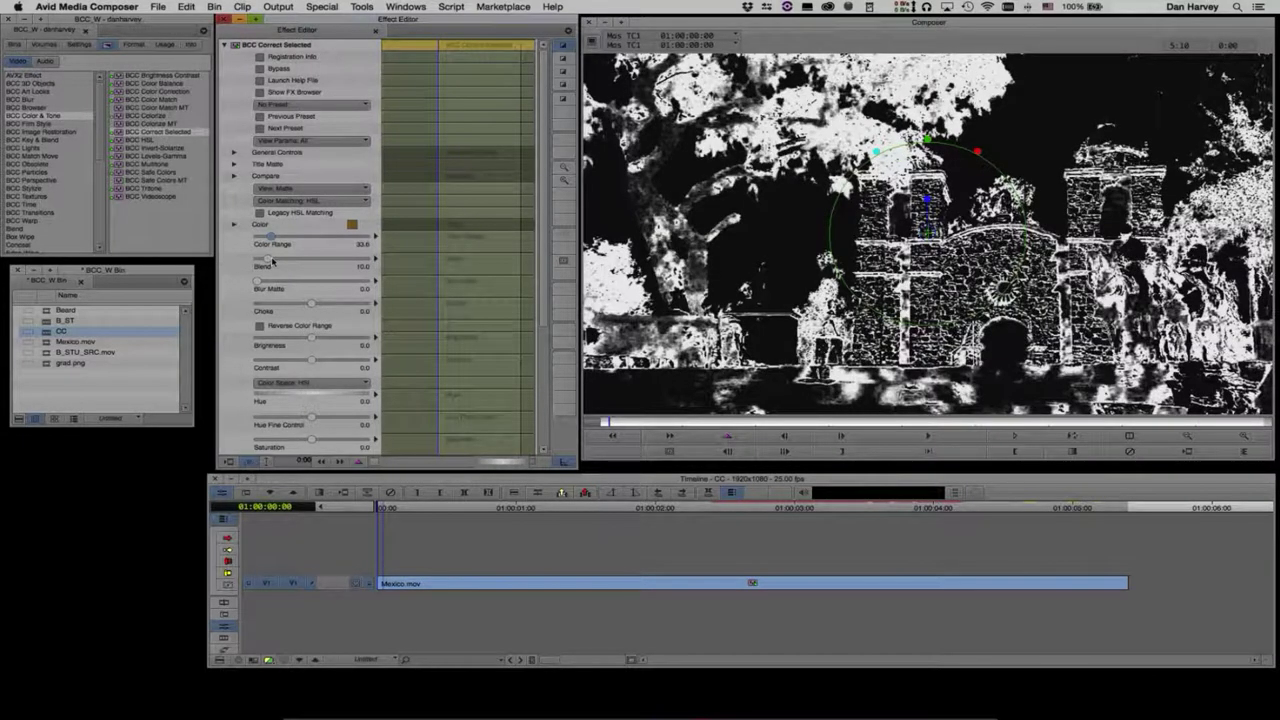
left_click_drag(271, 261, 292, 287)
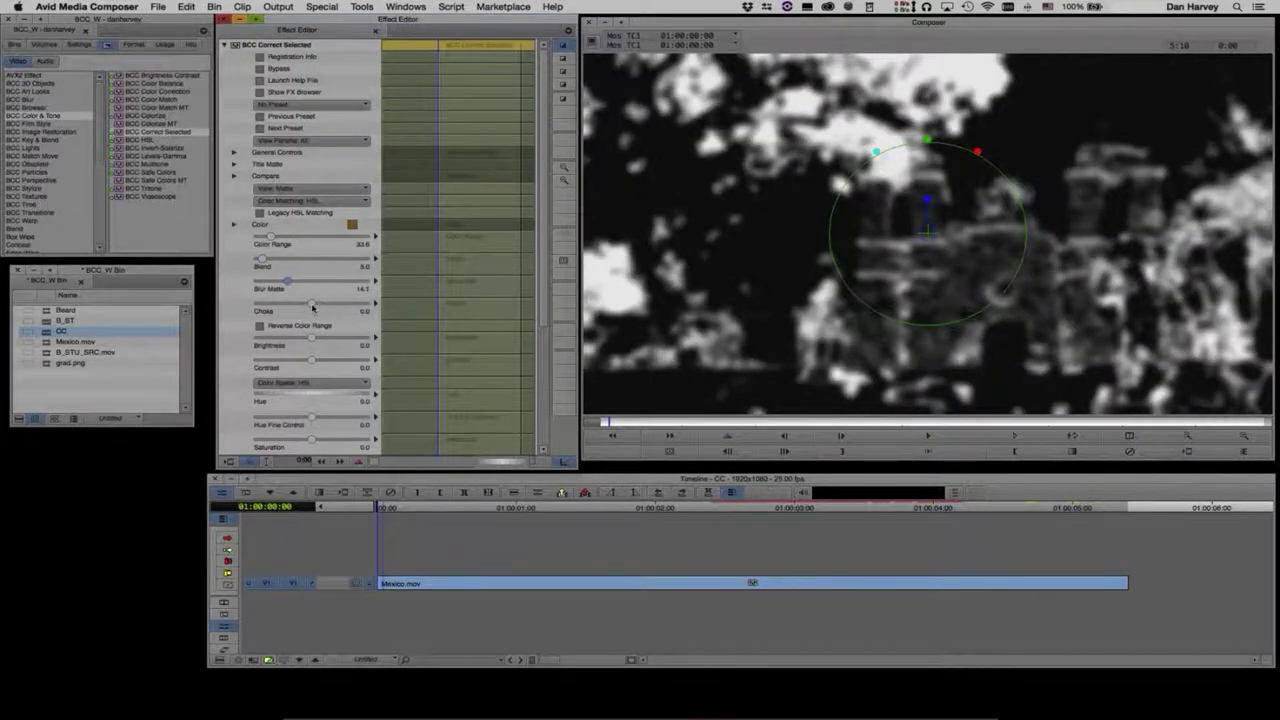
left_click_drag(308, 308, 315, 306)
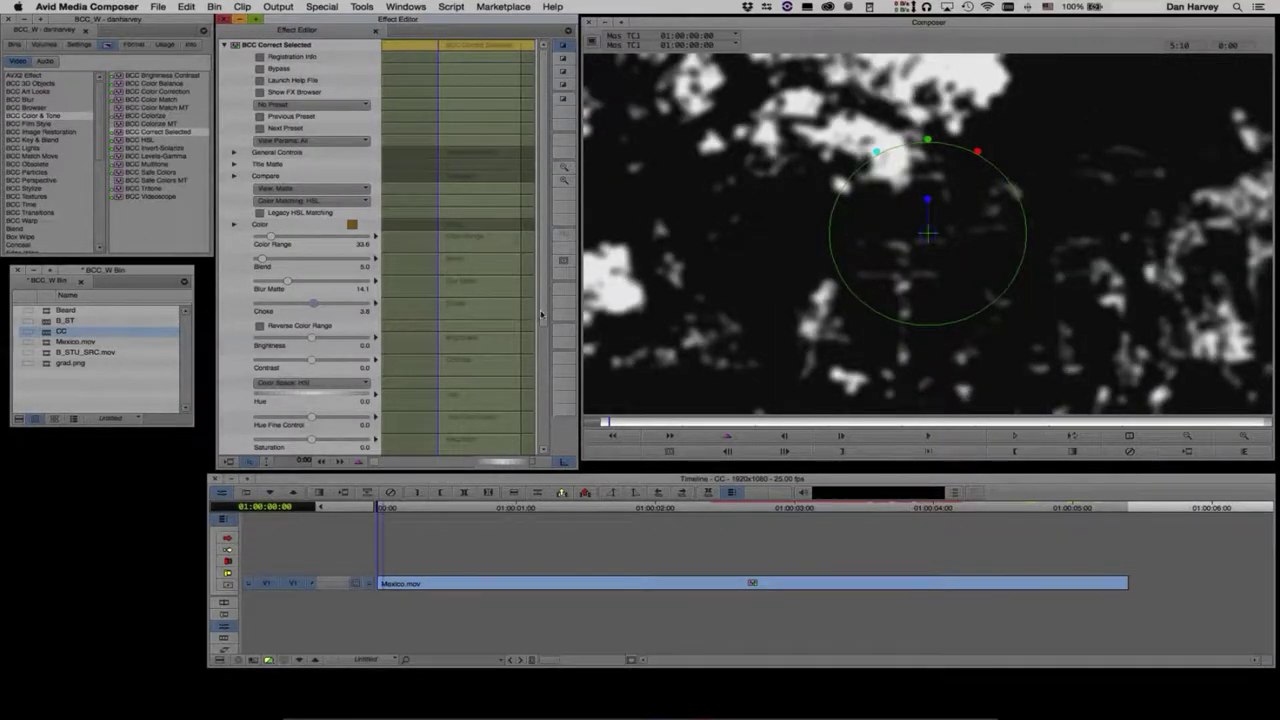
Step: Set the view back to Output and shift the selected foliage's Hue to 19.0, comparing it with the bypassed clip
left_click(284, 190)
left_click(285, 201)
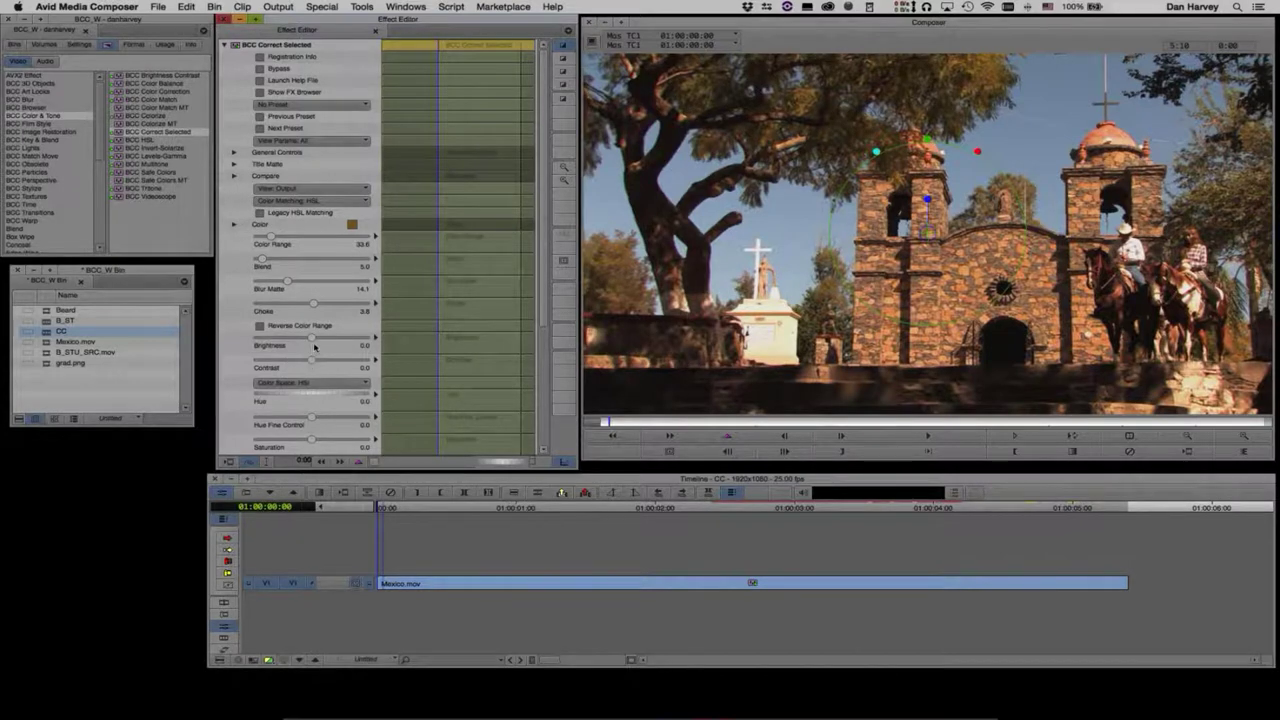
left_click(321, 397)
left_click_drag(324, 397, 332, 397)
left_click(261, 70)
Step: Turn PixelChooser / Mocha on and set the PixelChooser mask shape to Shape - Oval
scroll(545, 130, "down", 7)
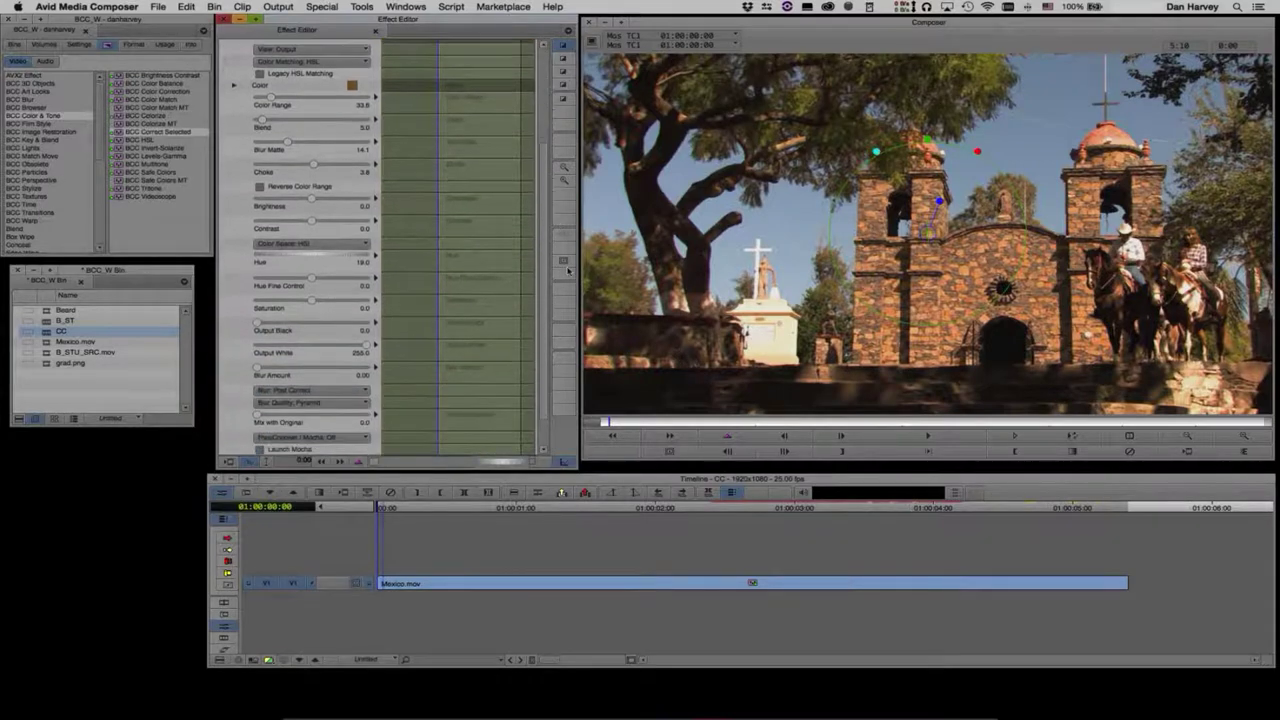
scroll(256, 347, "down", 2)
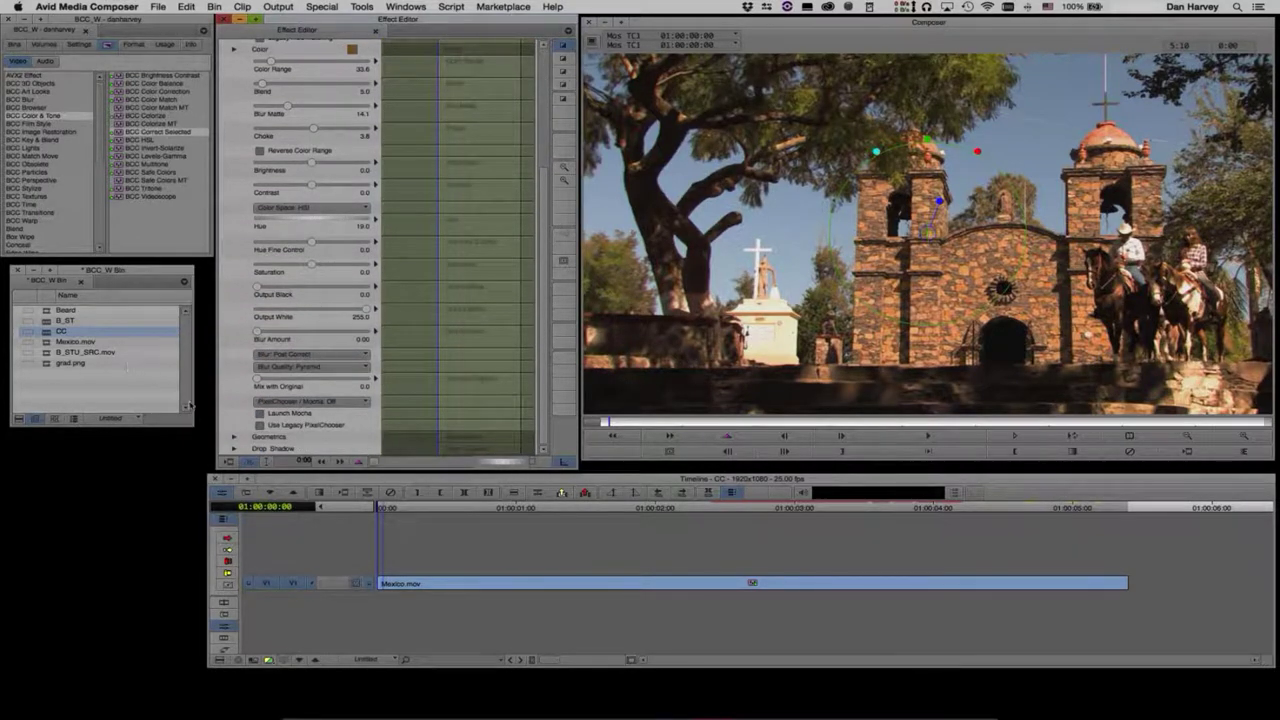
left_click(338, 402)
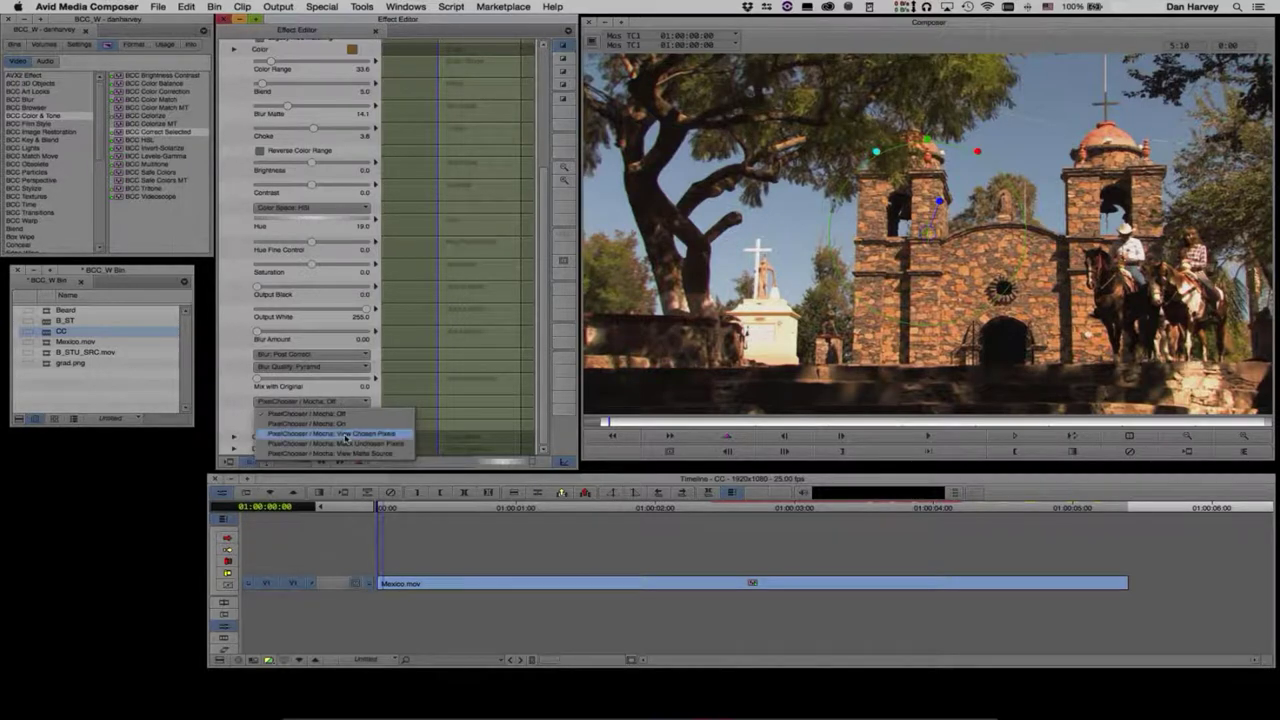
left_click(346, 425)
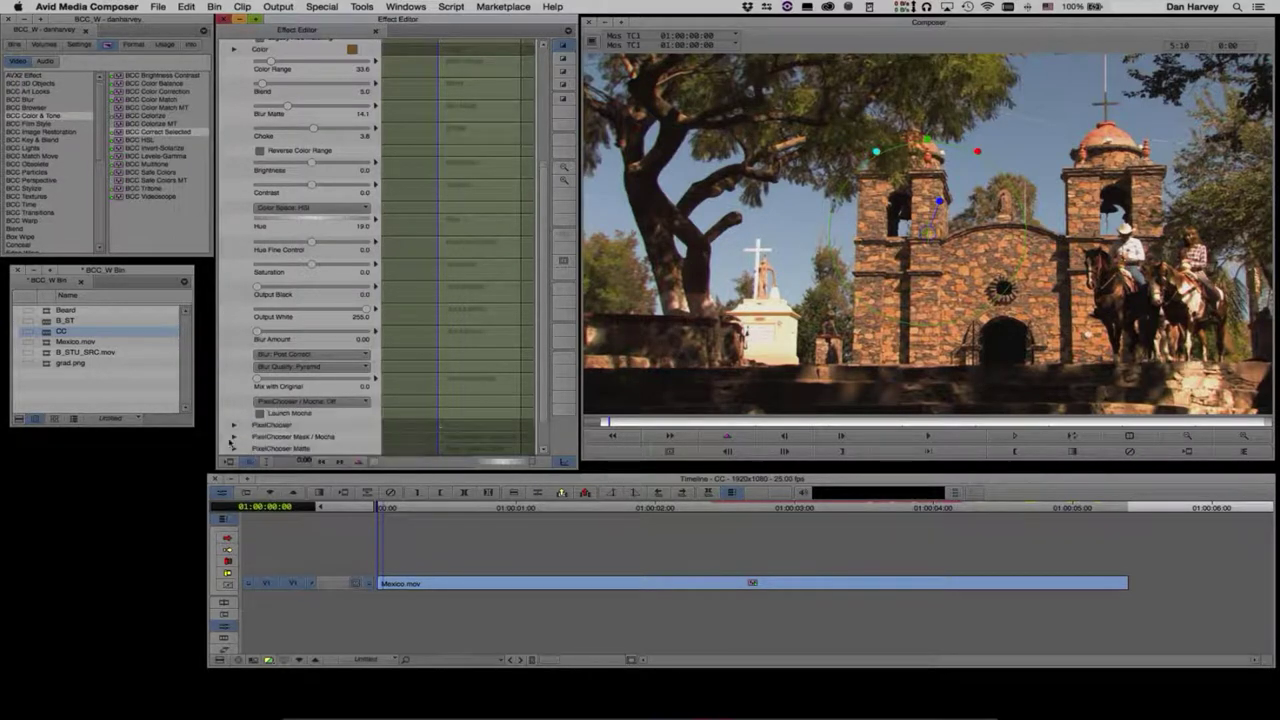
left_click(233, 437)
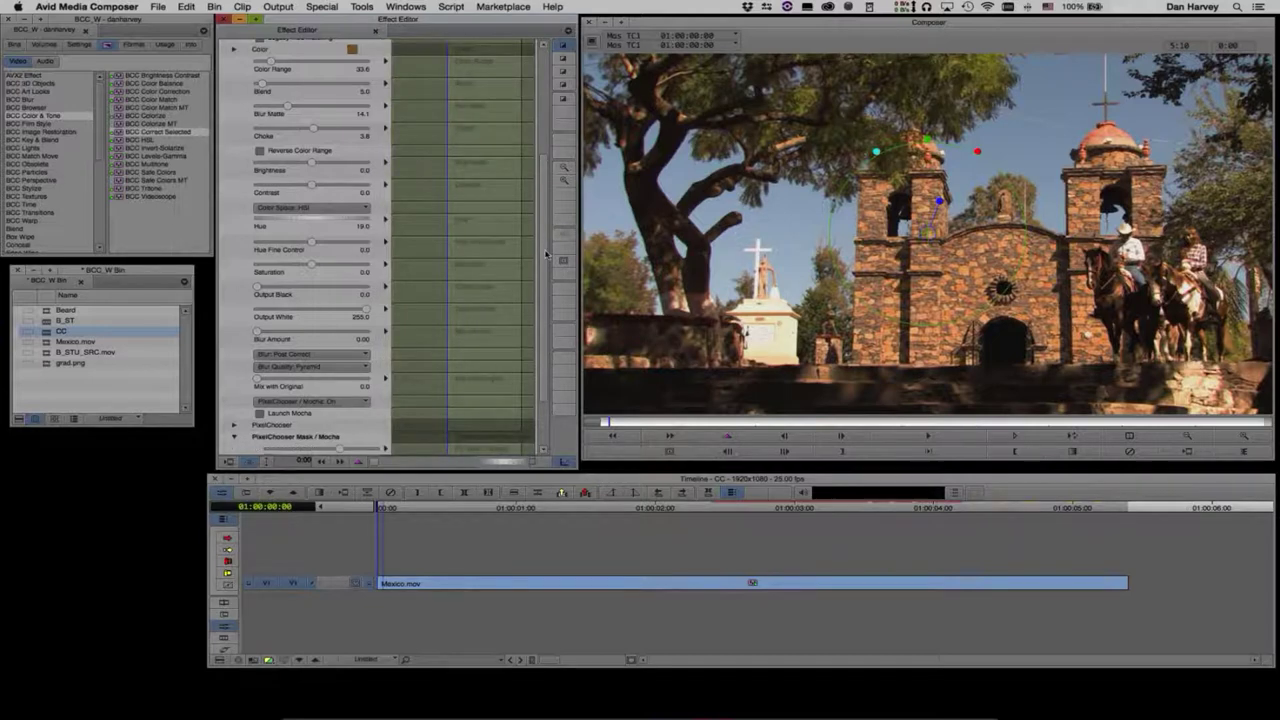
scroll(546, 254, "down", 3)
left_click(305, 402)
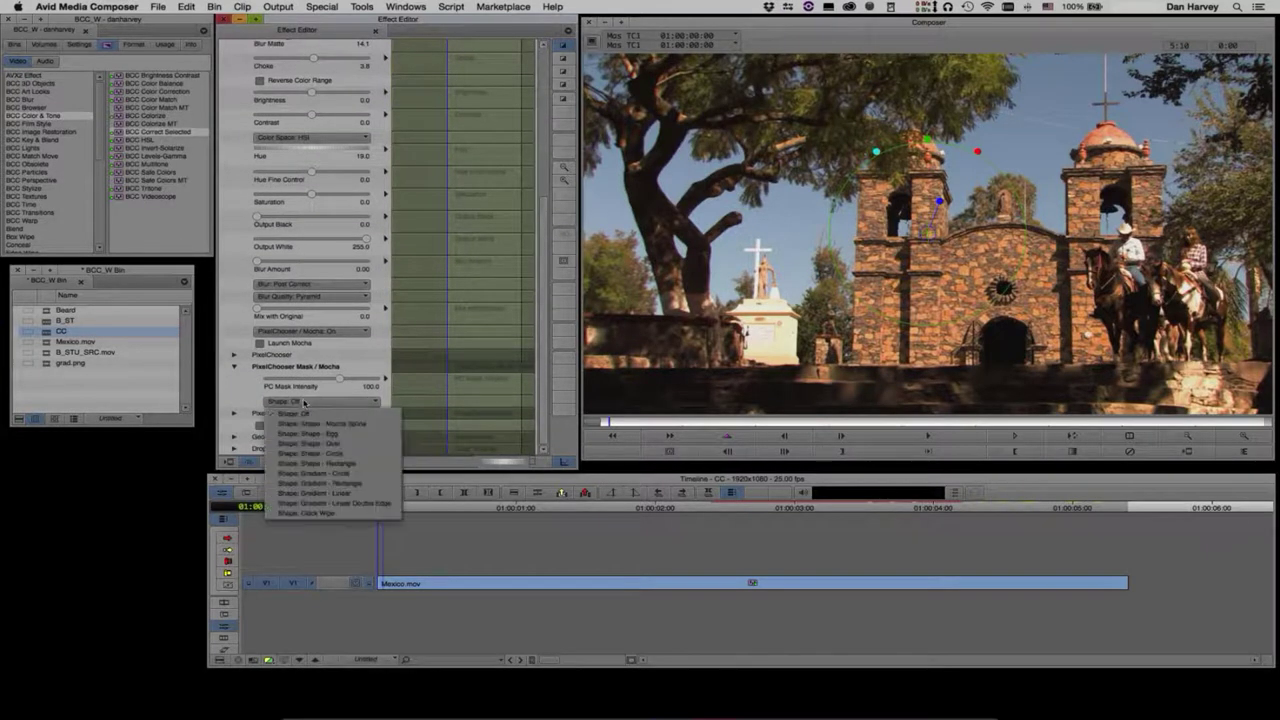
left_click(320, 443)
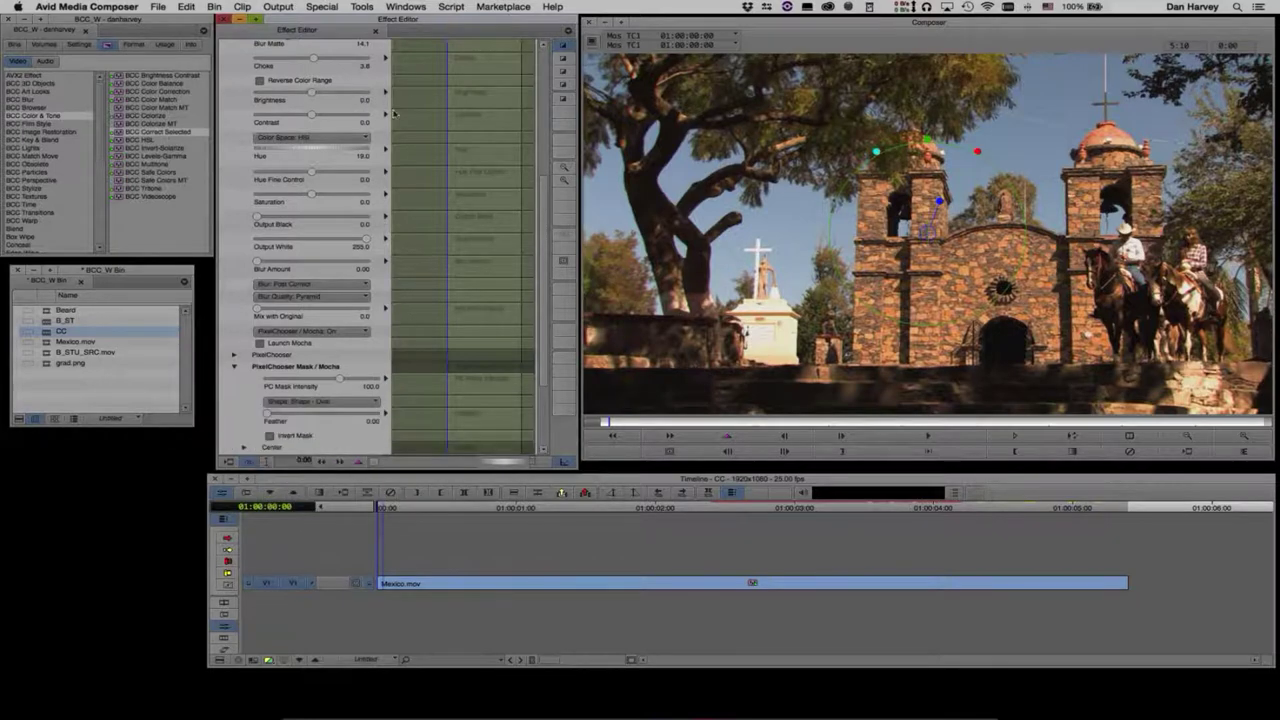
Step: Set the view to Matte and move the oval mask's center up over the tree canopy
scroll(320, 150, "up", 10)
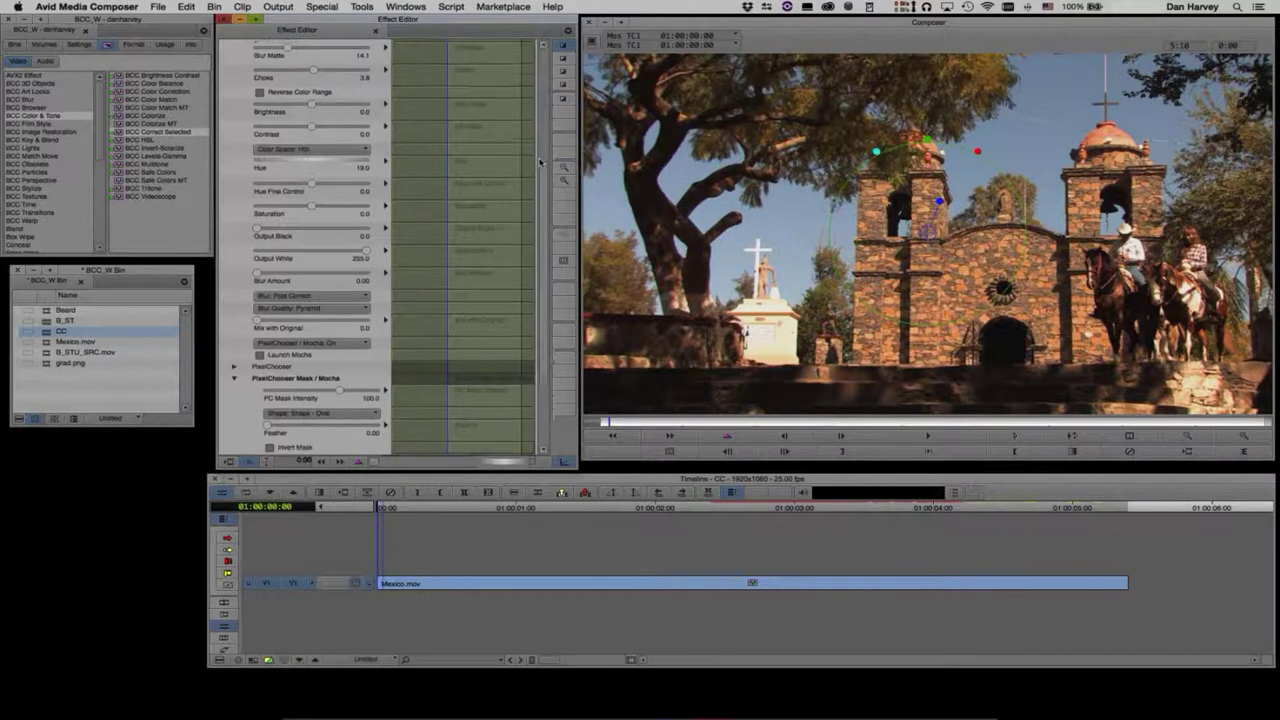
left_click(311, 160)
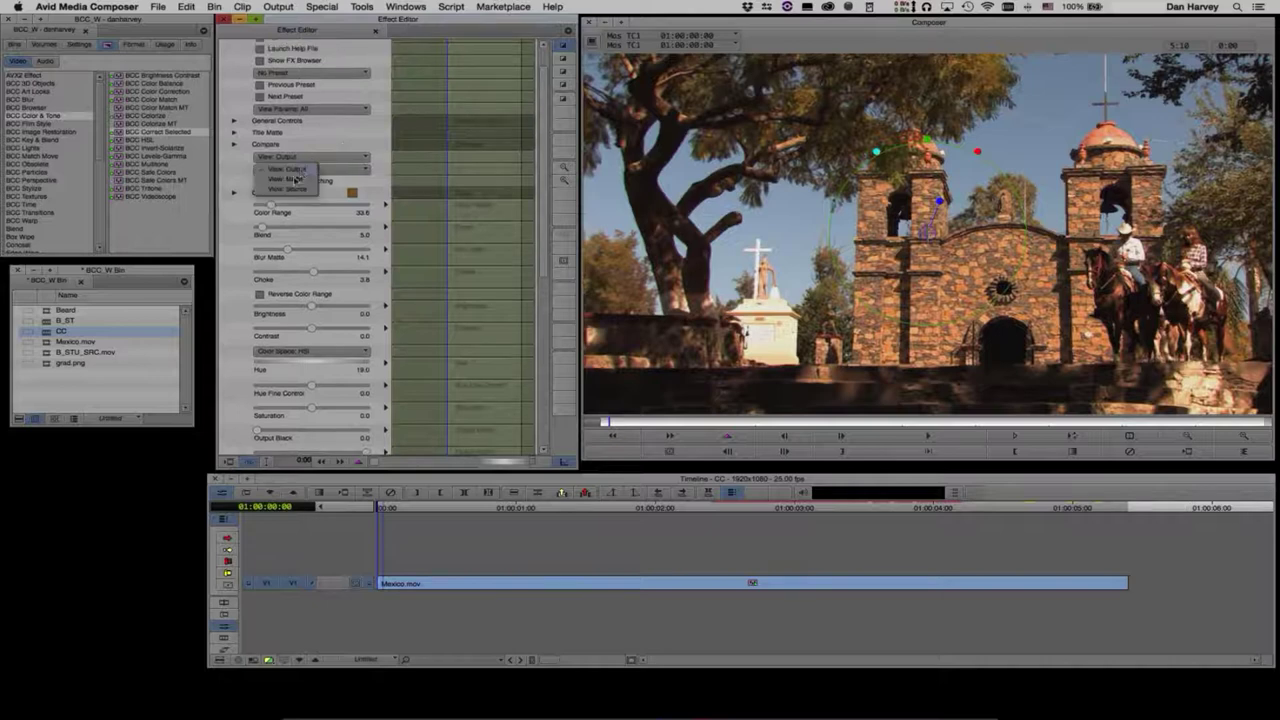
left_click(299, 180)
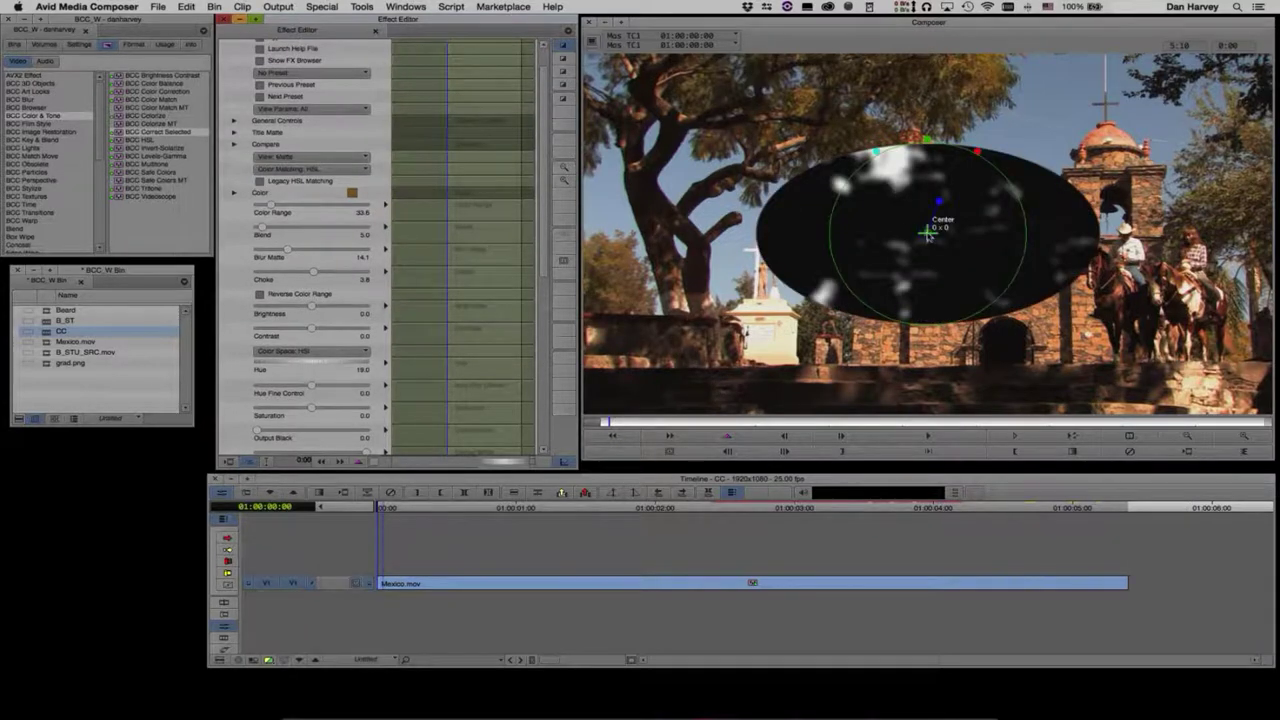
left_click(925, 236)
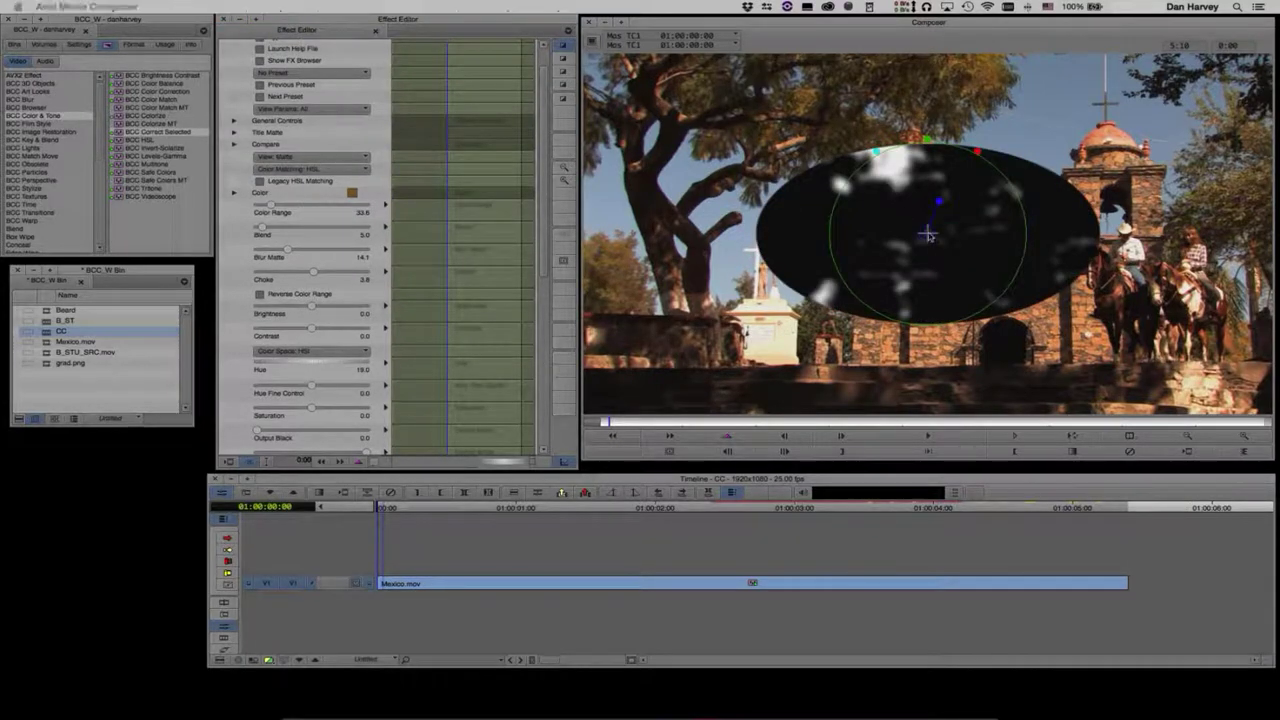
left_click_drag(927, 236, 830, 115)
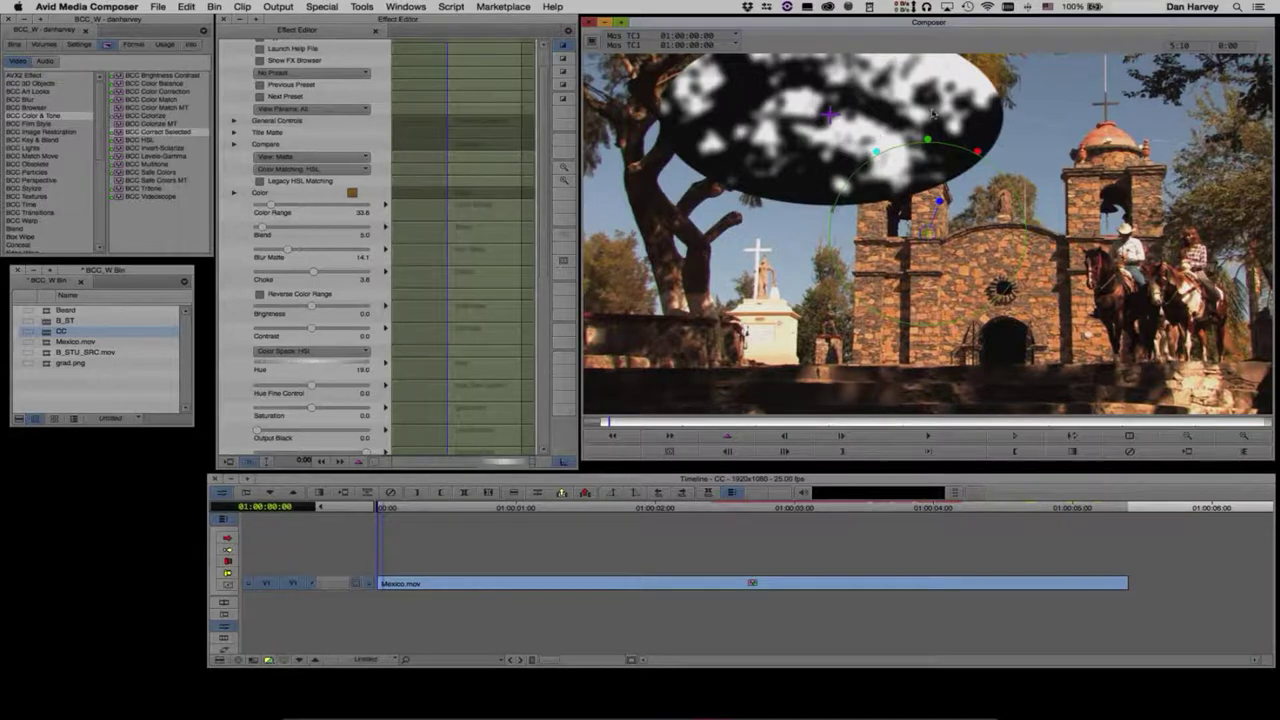
left_click_drag(833, 117, 847, 117)
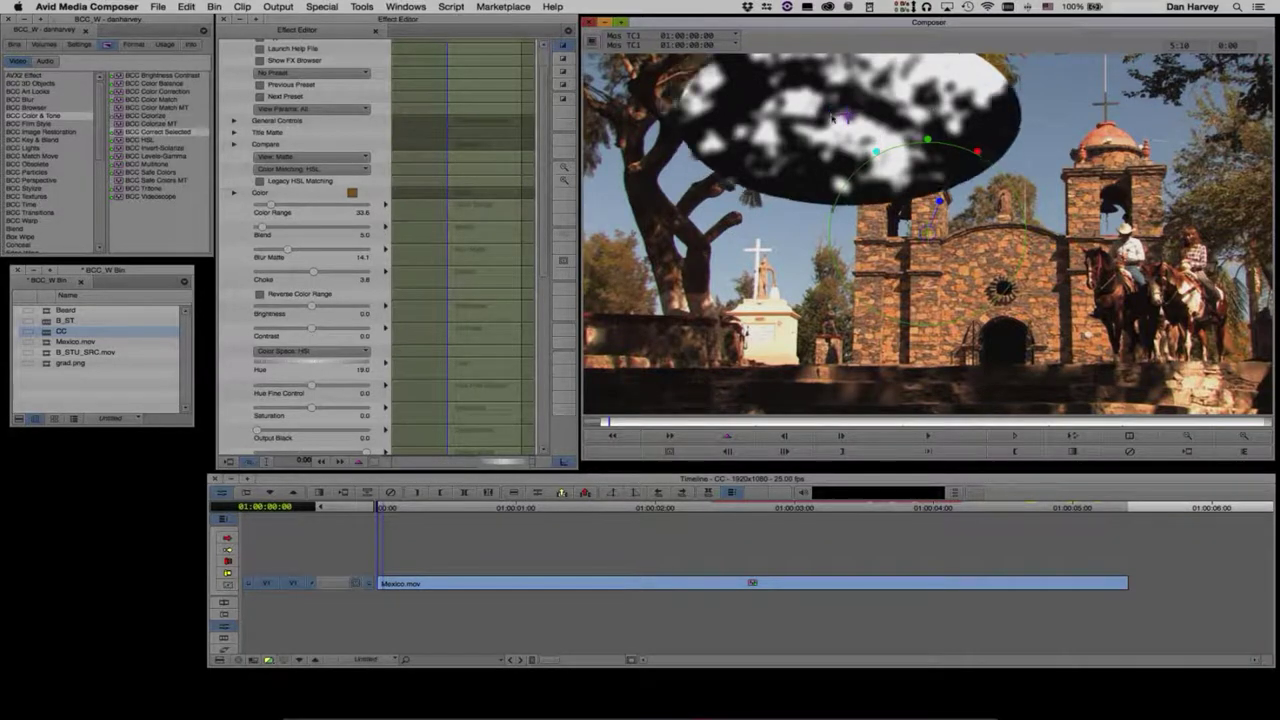
Step: Set the view back to Output and compare the masked foliage correction with the bypassed clip
left_click(310, 156)
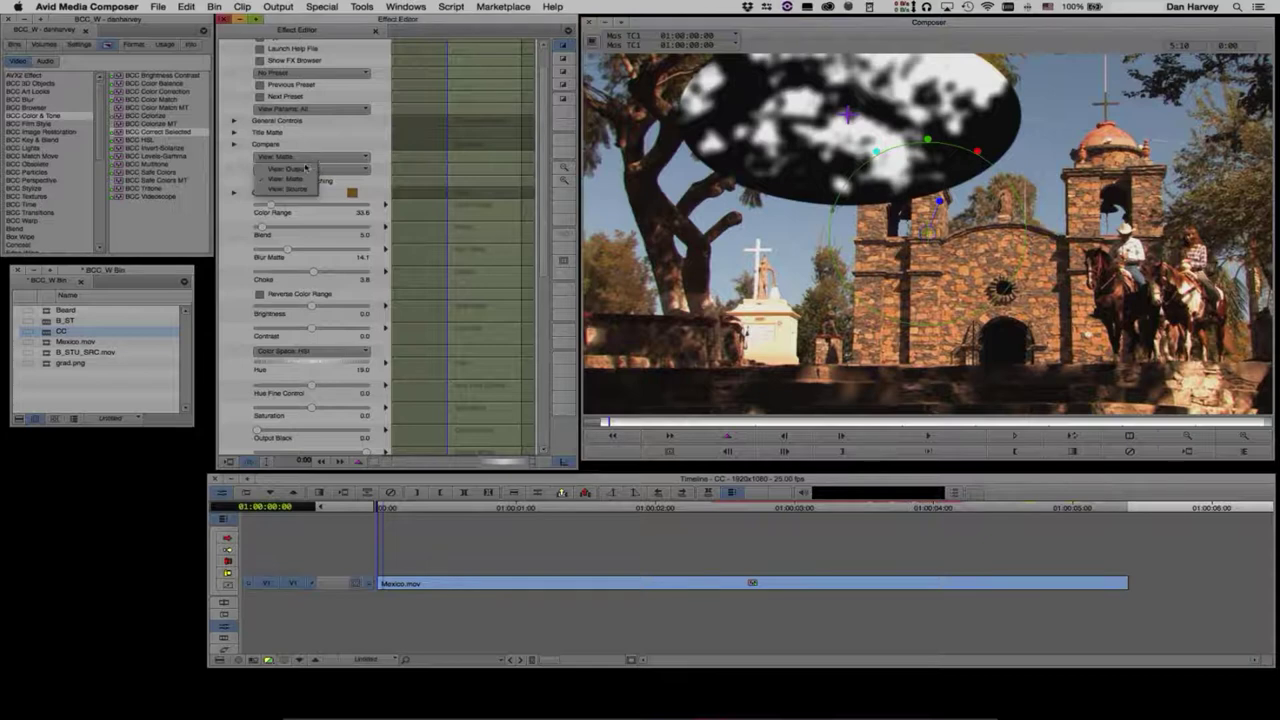
left_click(307, 168)
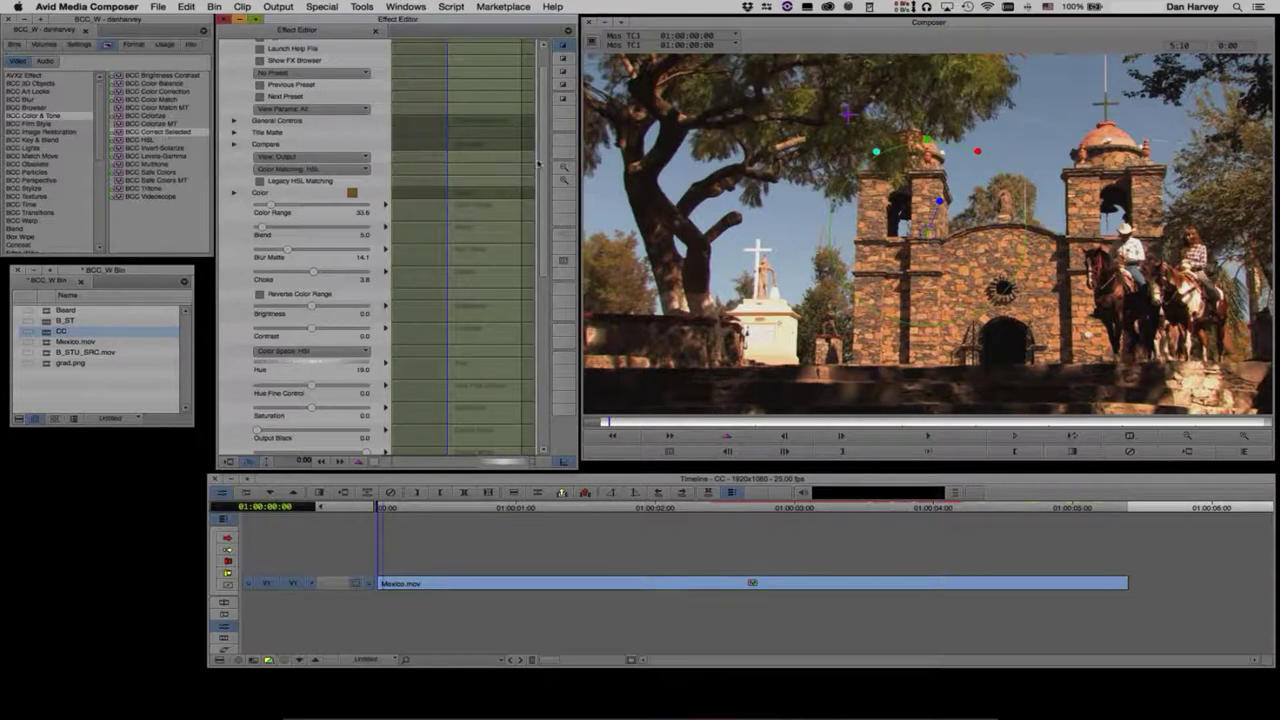
scroll(262, 70, "up", 2)
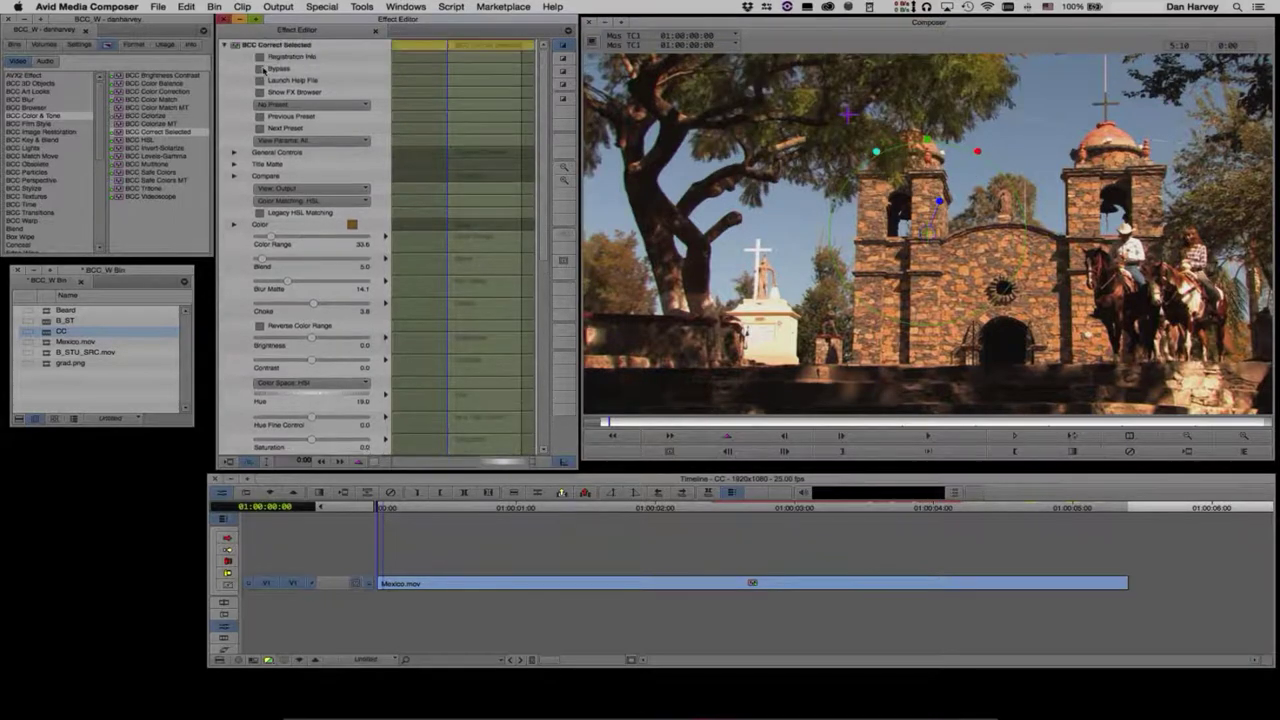
left_click(261, 69)
Step: Move the playhead to 01:00:03:04 and remove the BCC Correct Selected effect from the Mexico.mov clip
left_click(820, 589)
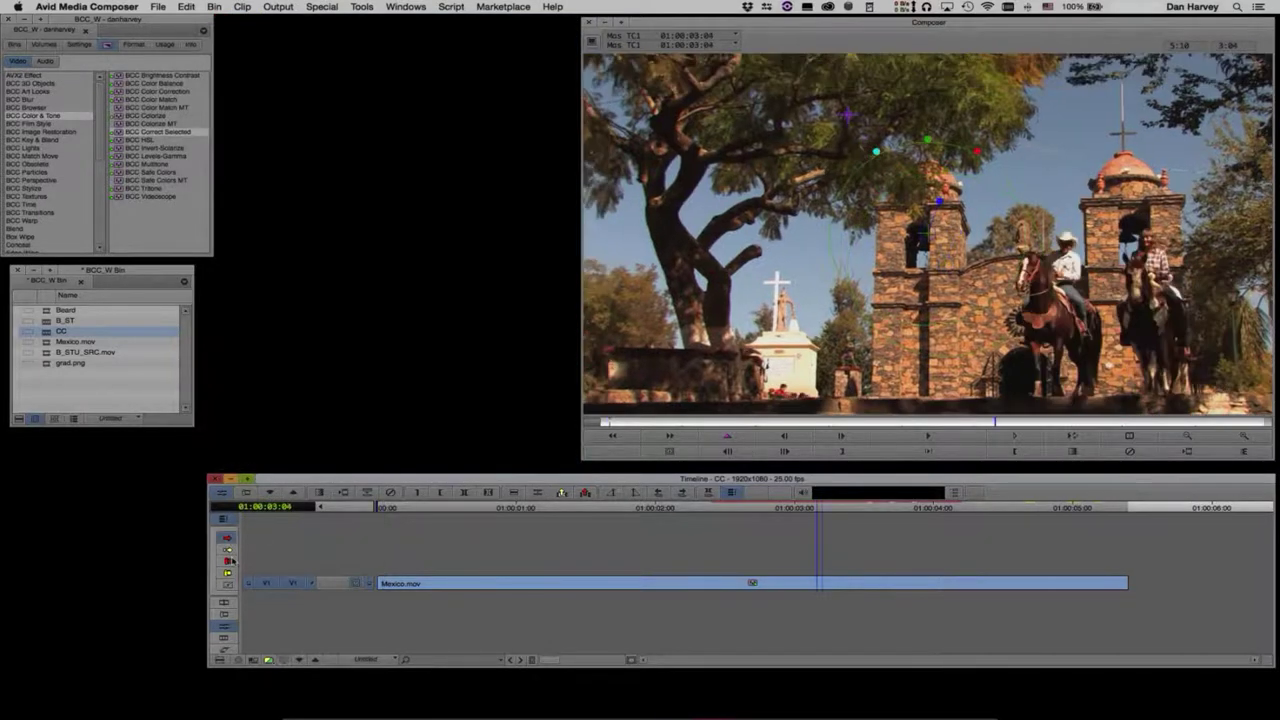
left_click(726, 582)
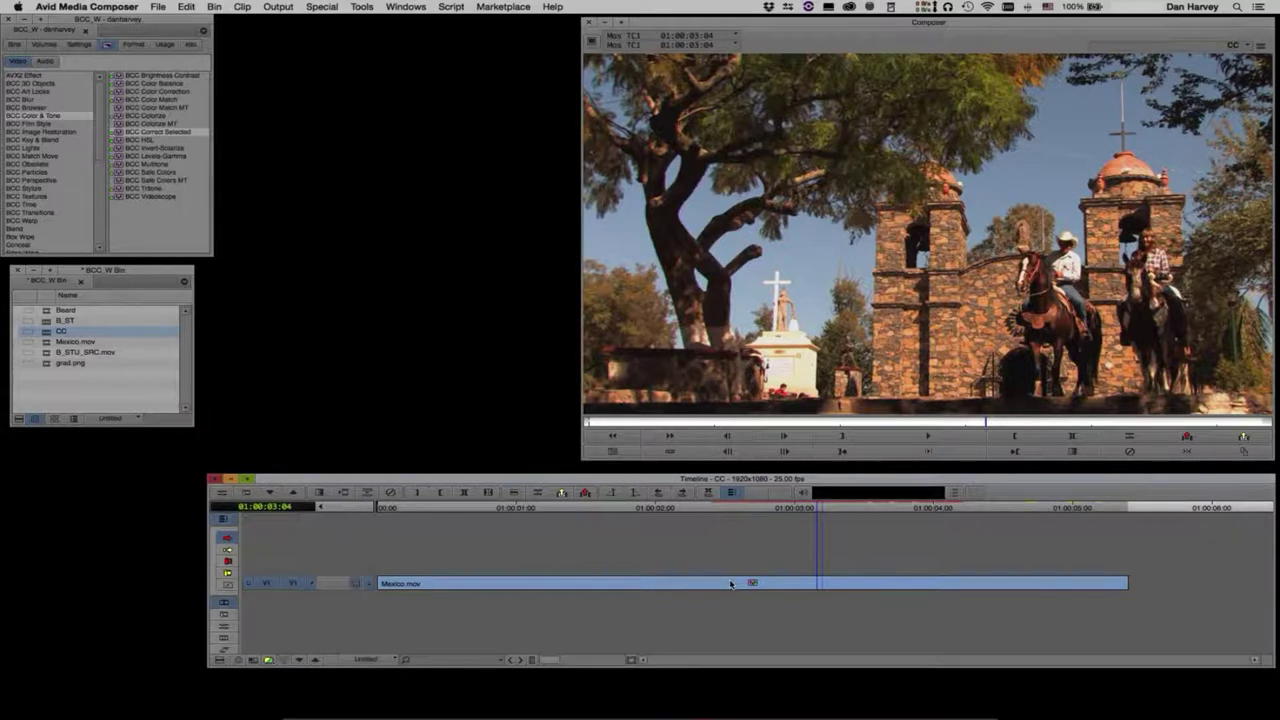
key("Delete")
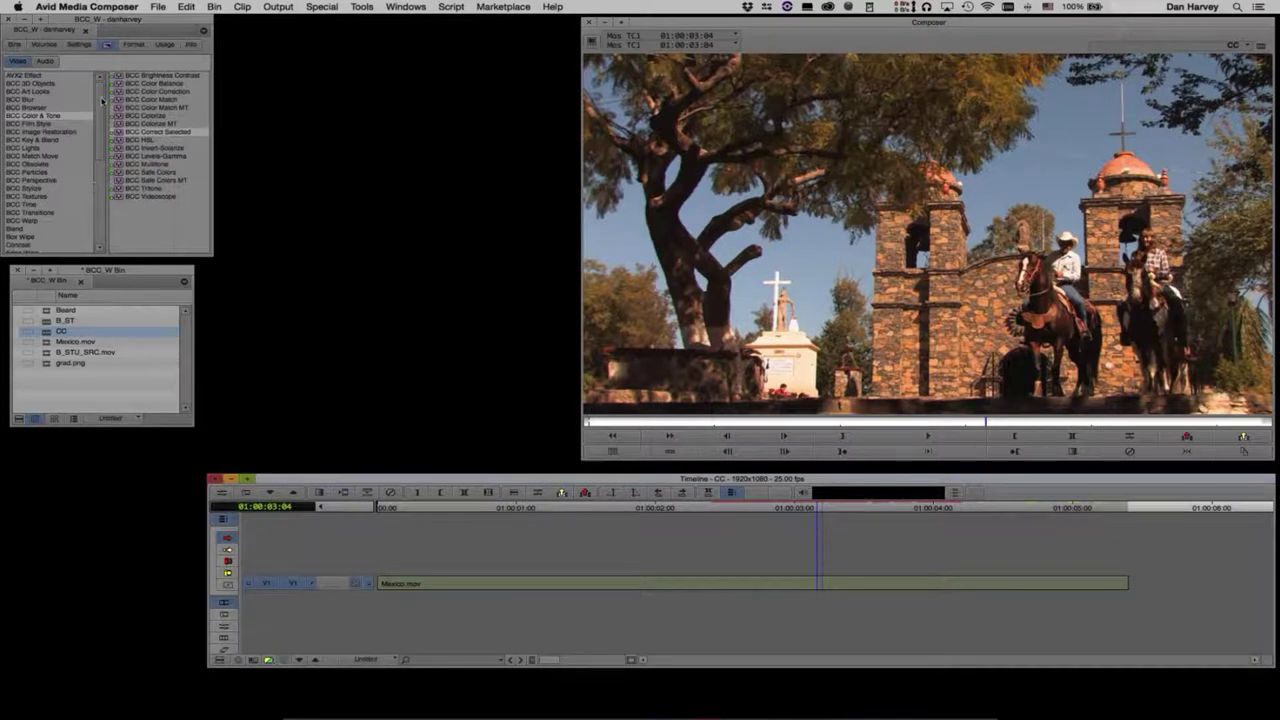
Step: Apply the Color Correction effect from the Image category to the Mexico.mov clip and open its color correction controls
scroll(100, 130, "down", 6)
left_click(28, 142)
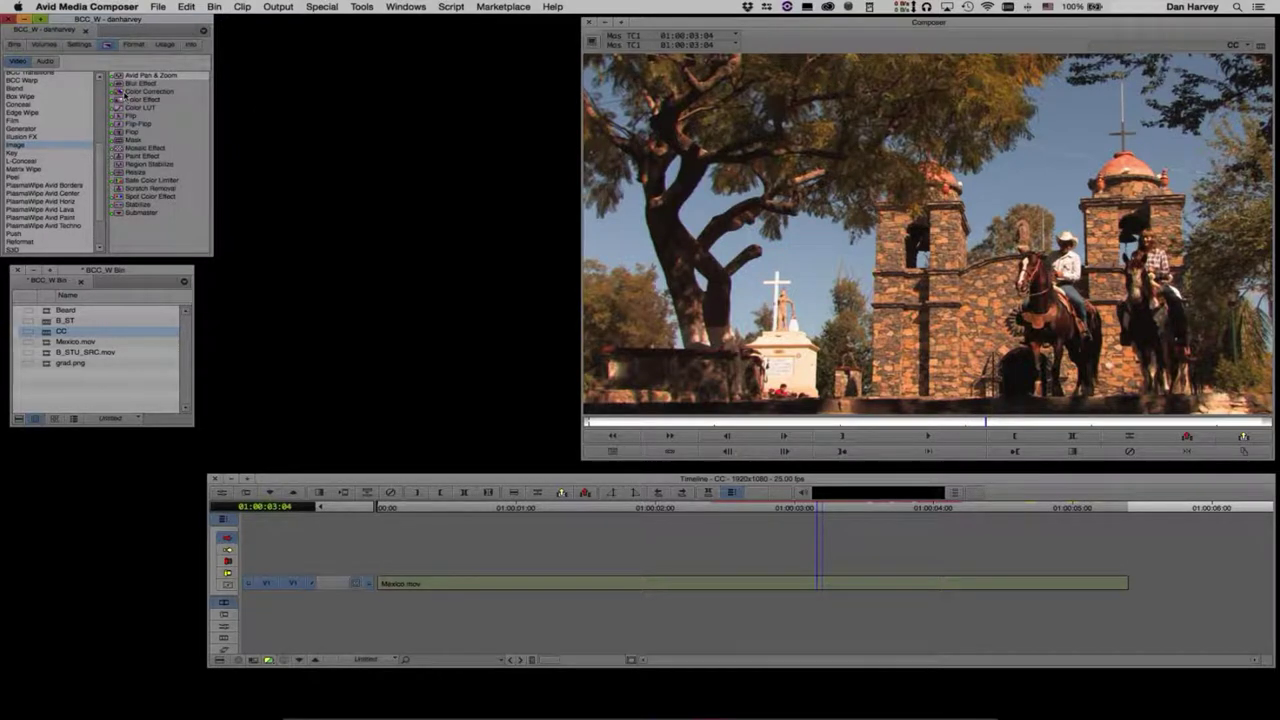
left_click(131, 92)
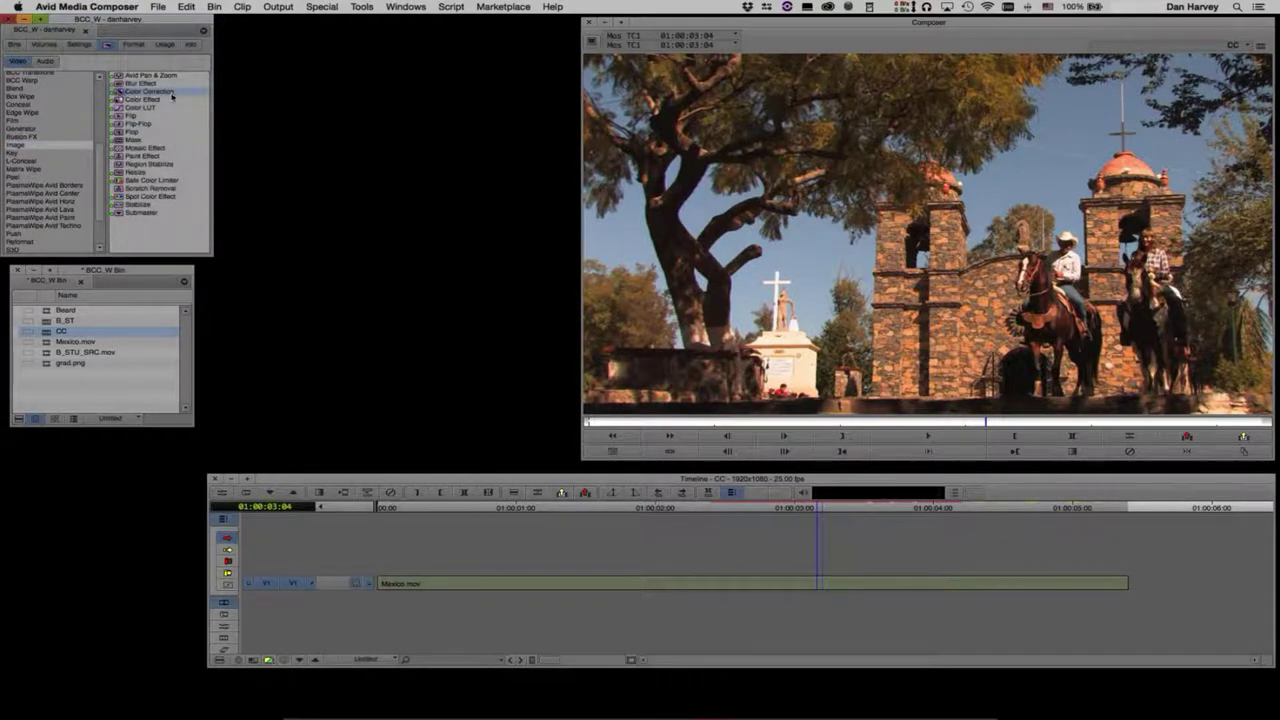
left_click_drag(605, 325, 752, 582)
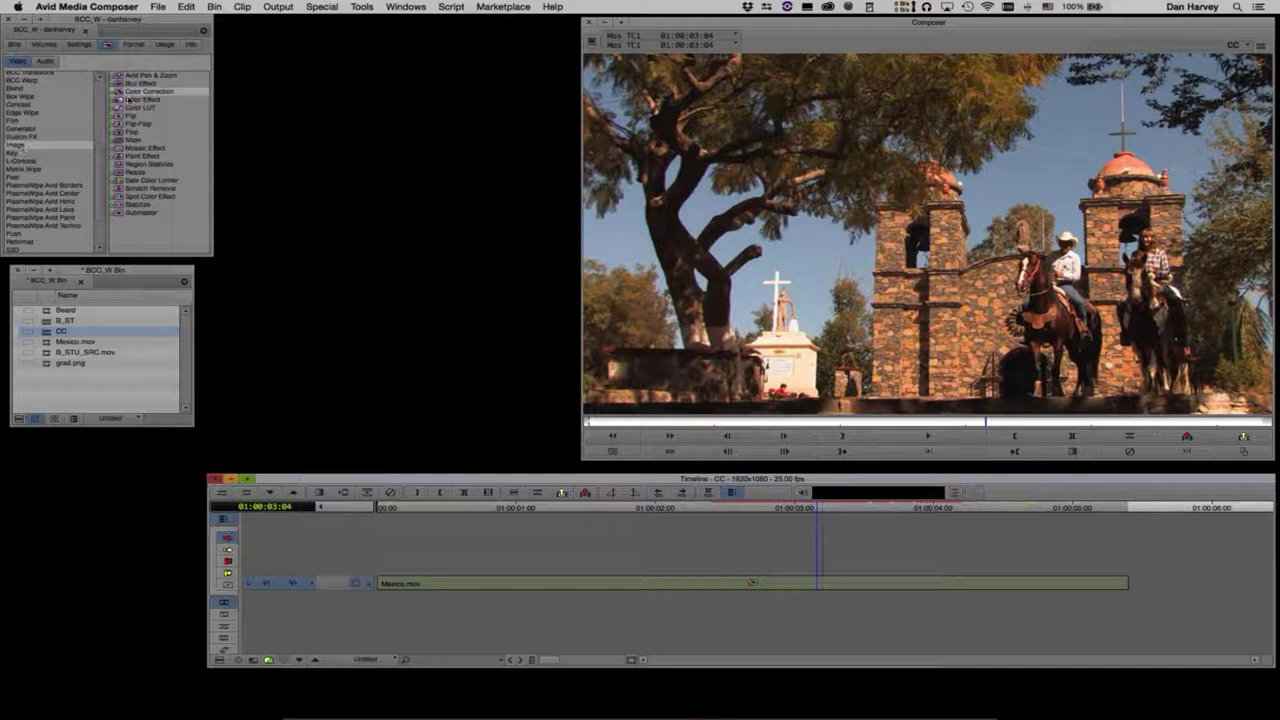
left_click(757, 583)
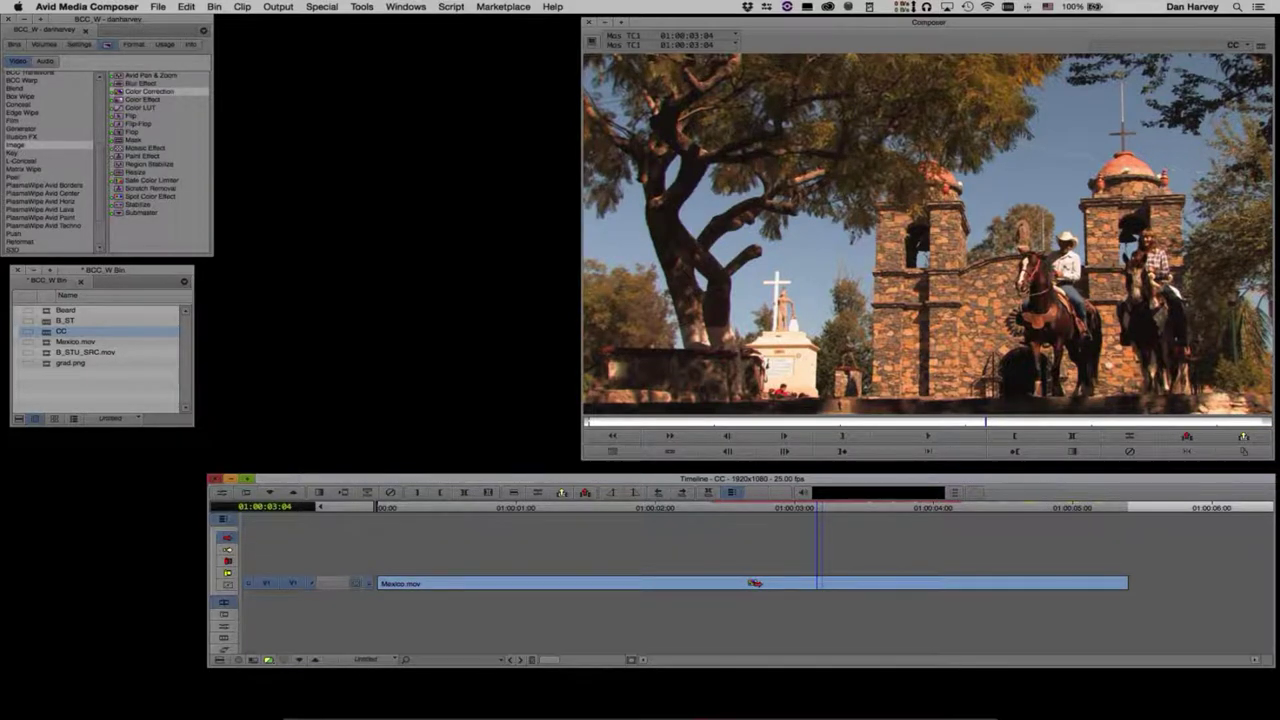
double_click(755, 583)
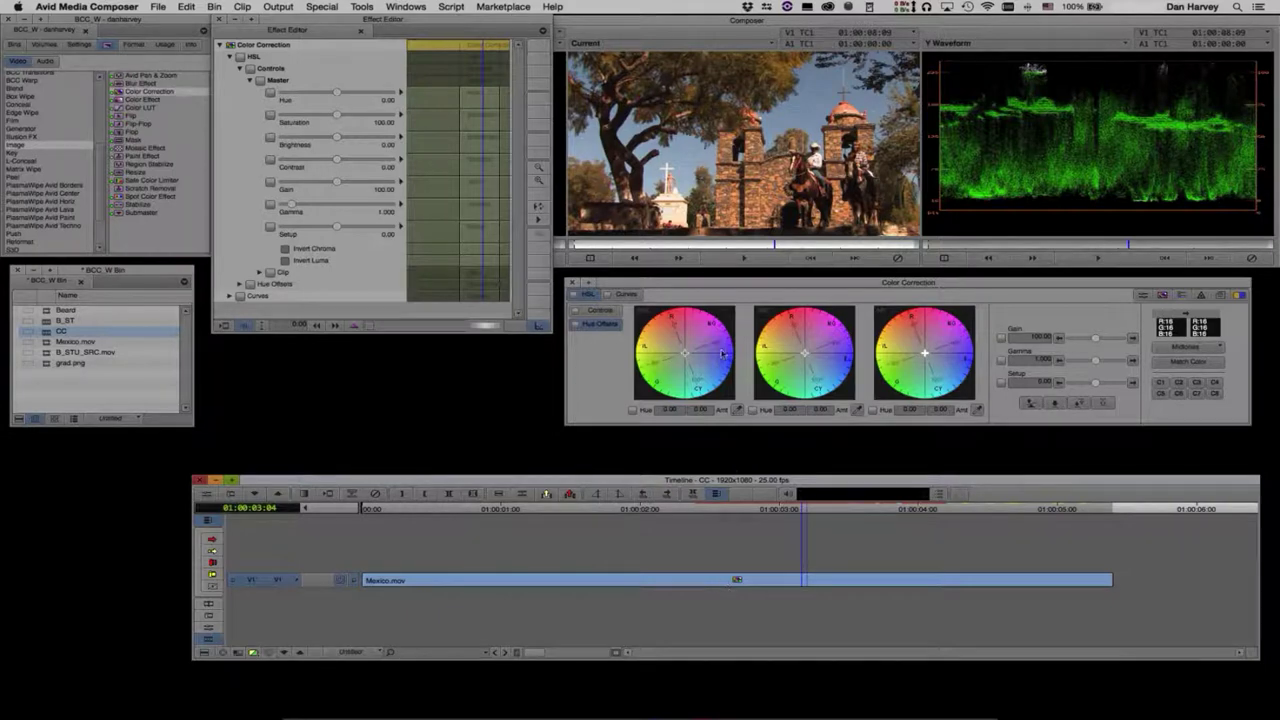
Step: Compare the Curves controls with the HSL hue offset wheels of the Color Correction effect
left_click(629, 299)
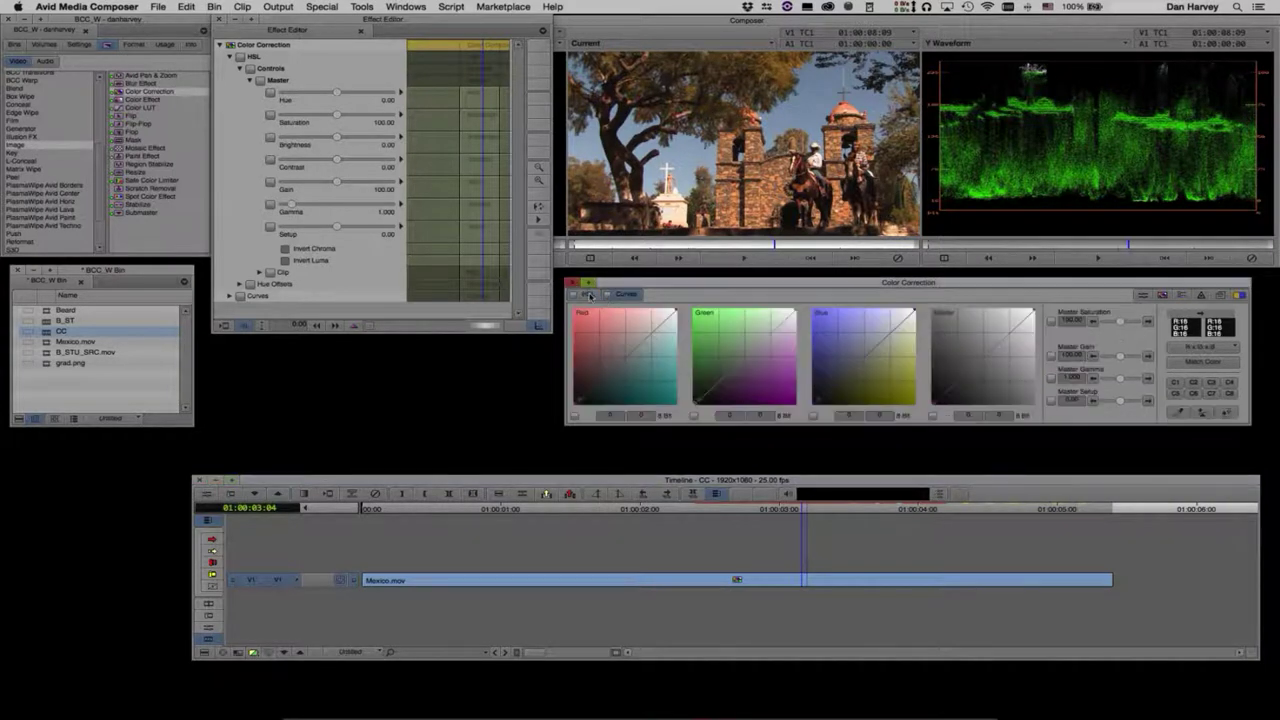
left_click(591, 296)
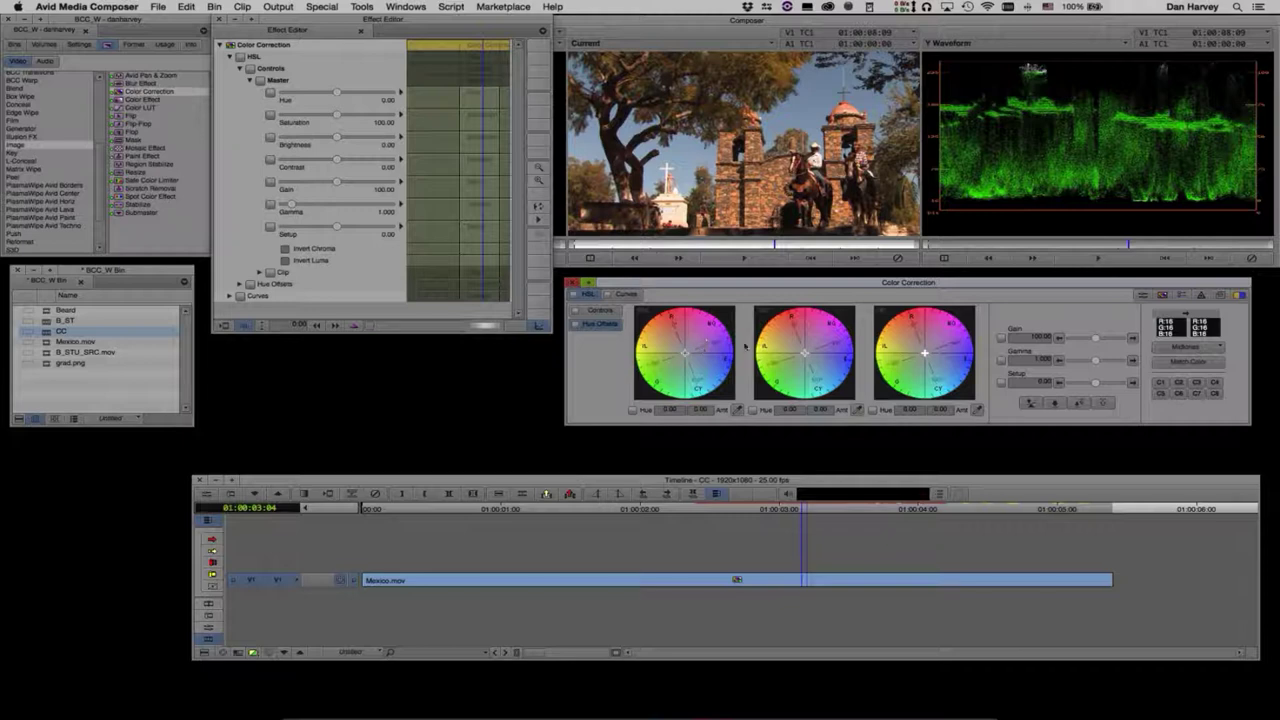
left_click(627, 294)
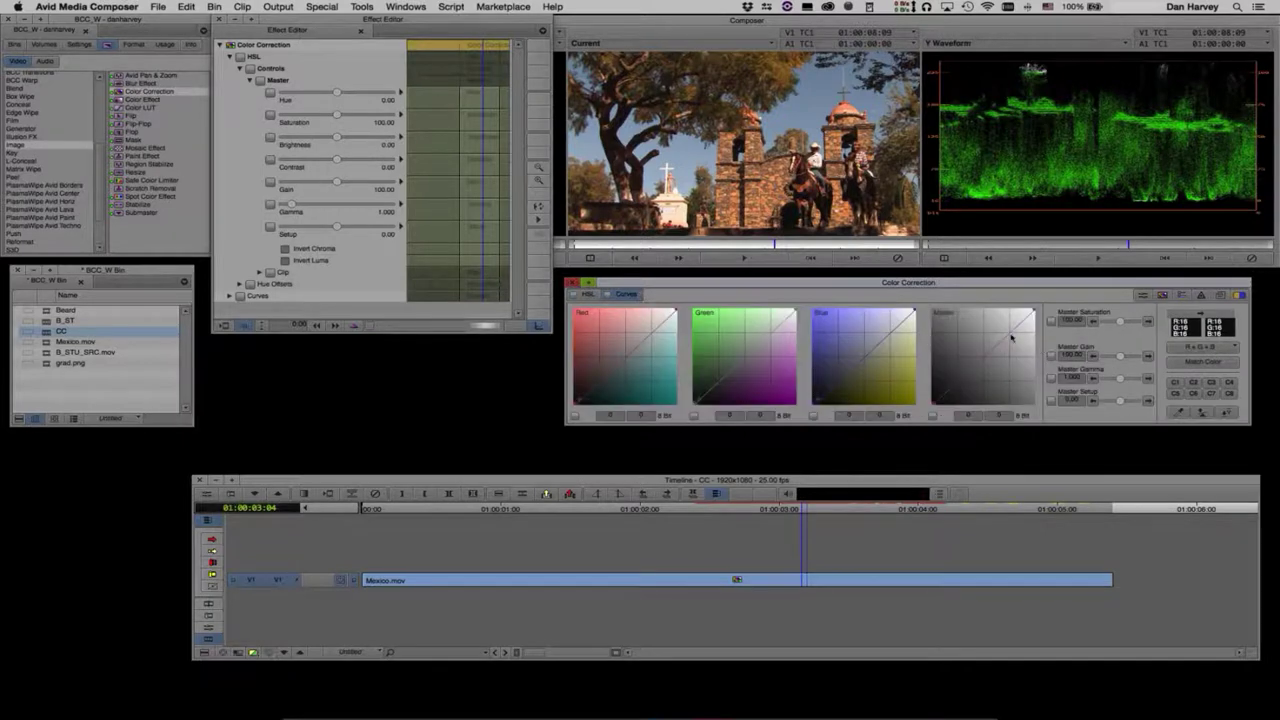
left_click(588, 294)
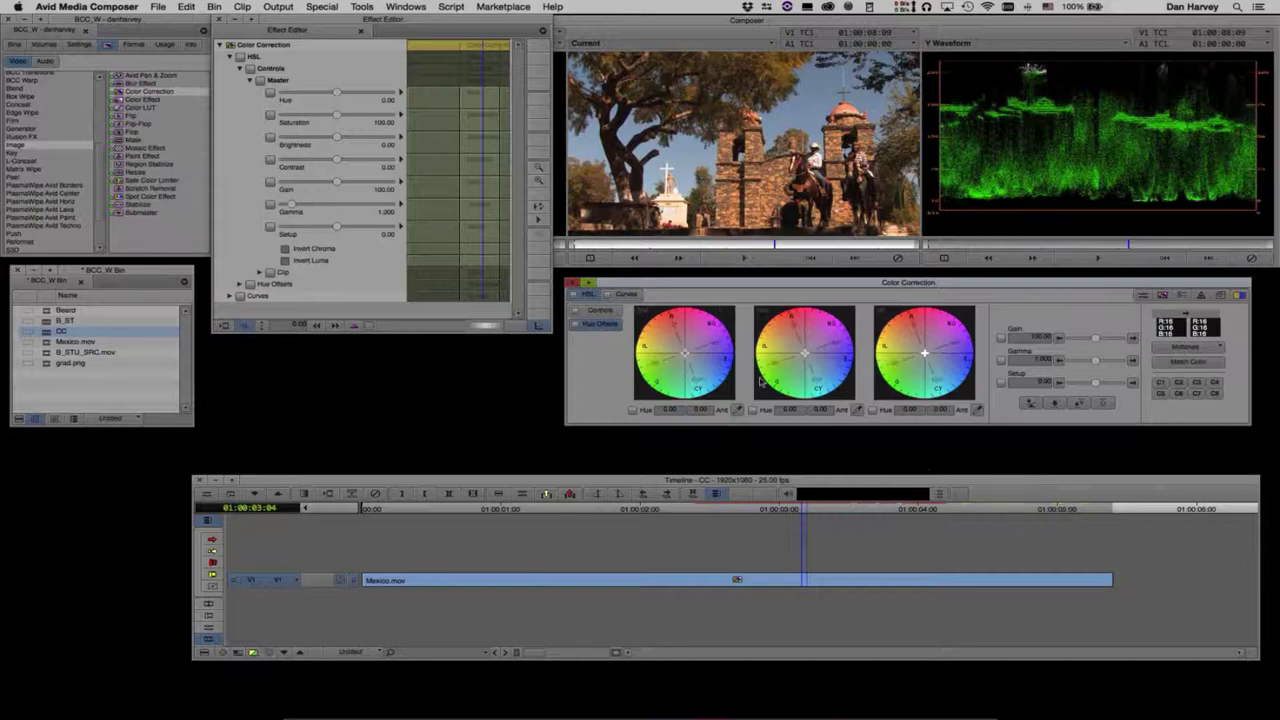
left_click(627, 296)
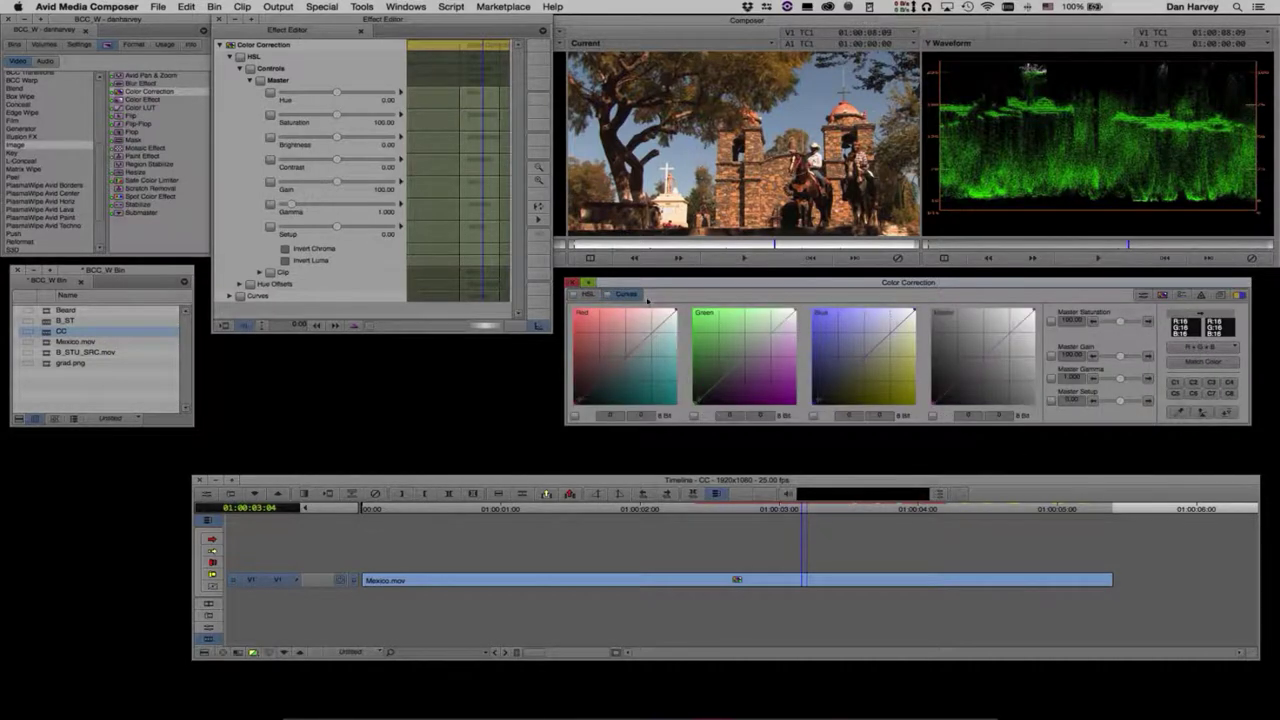
left_click(588, 294)
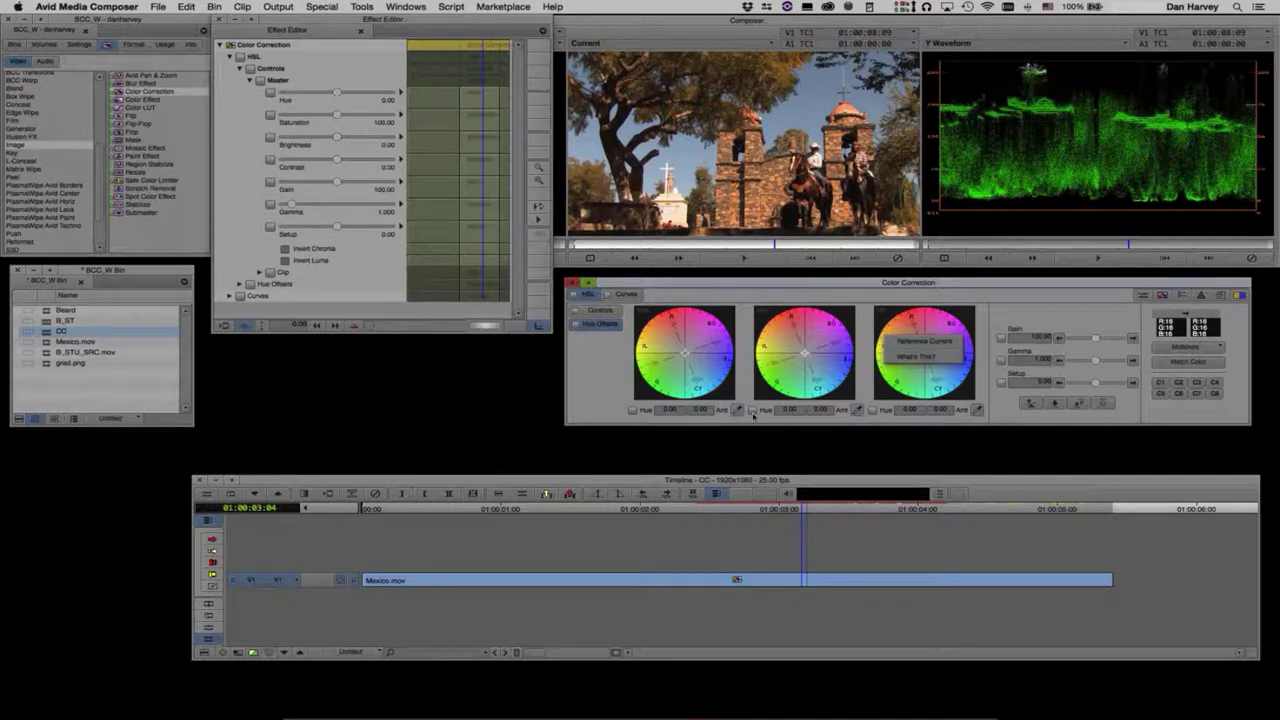
left_click(1007, 288)
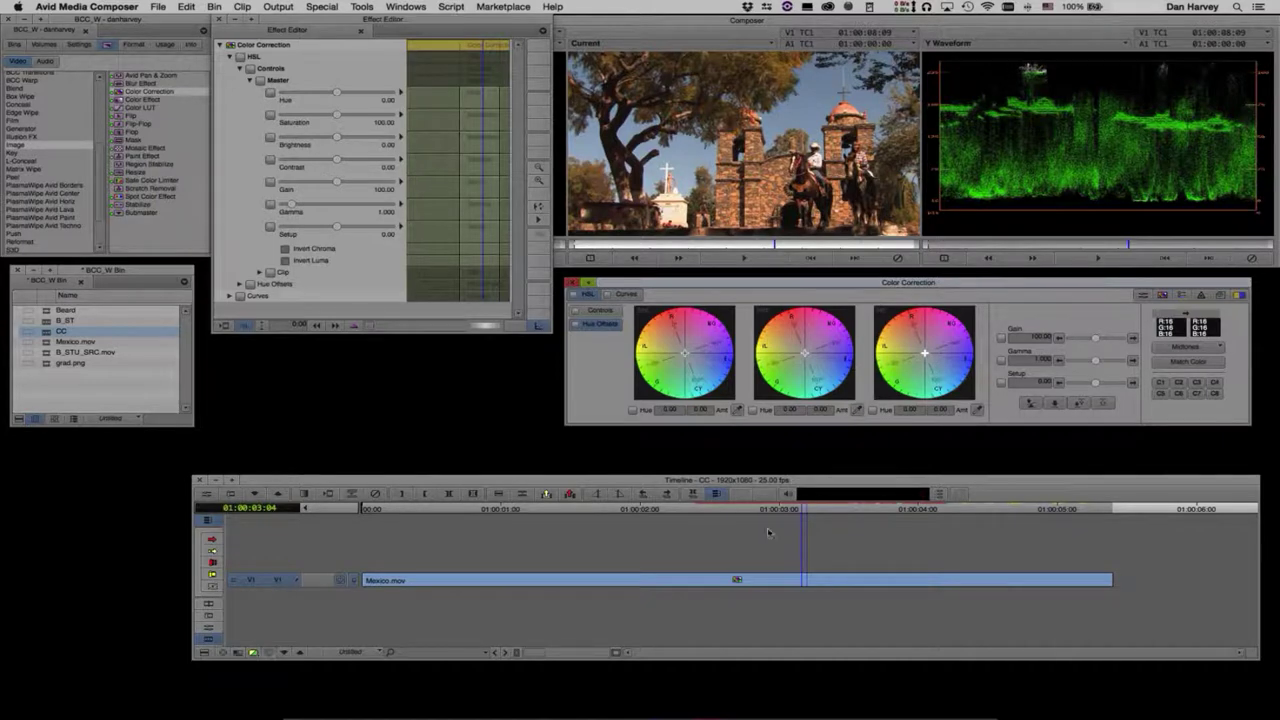
Step: At the sequence start, raise the master gamma to about 1.17 and lower the setup to -3.40
left_click(357, 573)
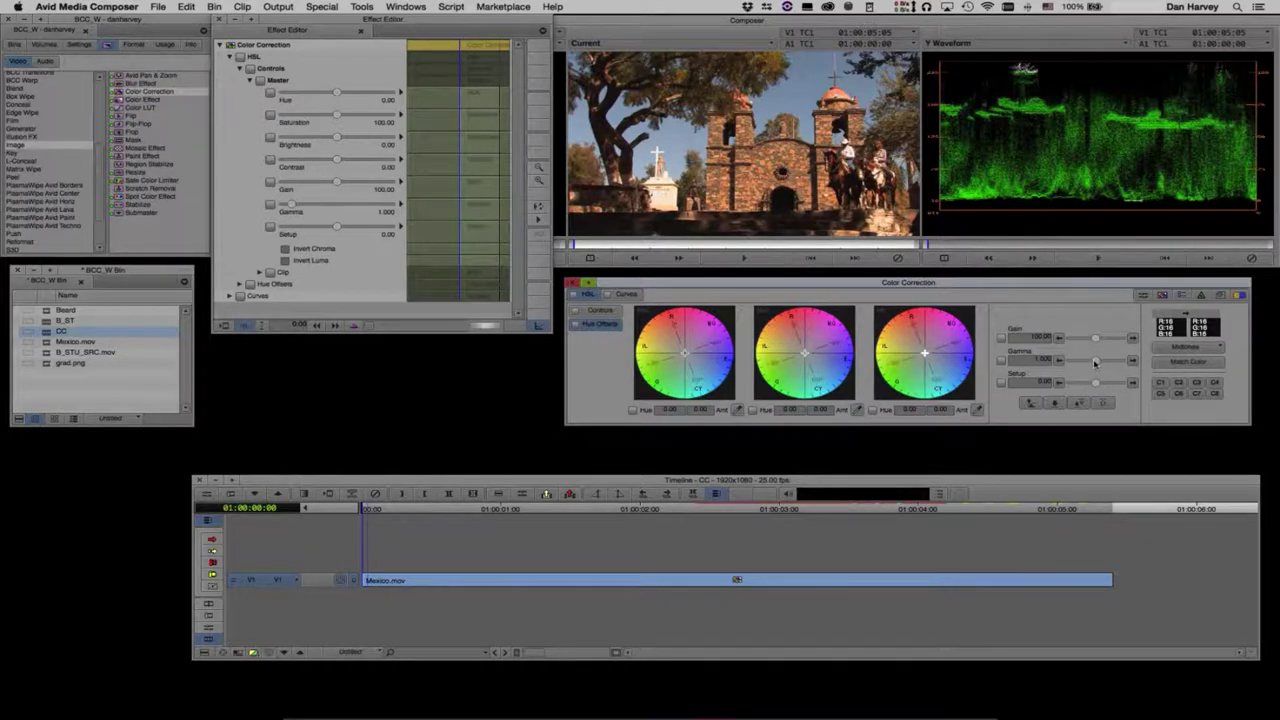
left_click_drag(1095, 362, 1094, 383)
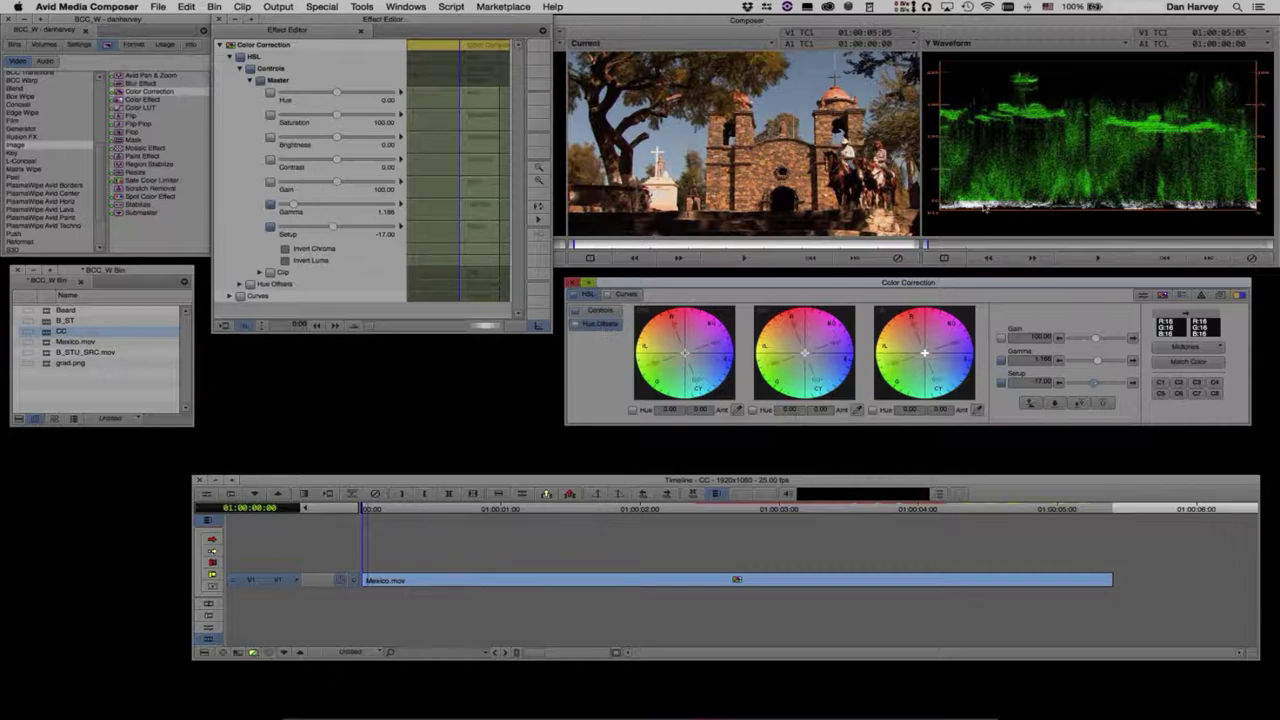
left_click_drag(1101, 384, 1096, 386)
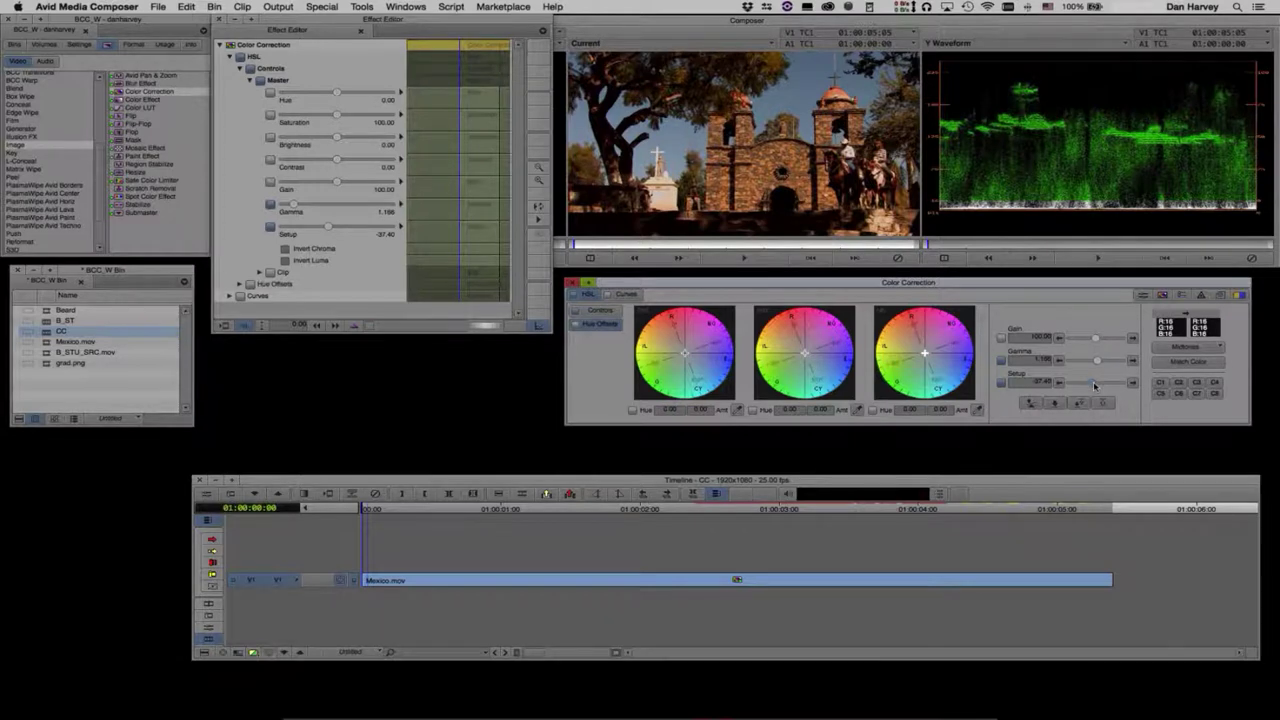
left_click_drag(1098, 386, 1096, 387)
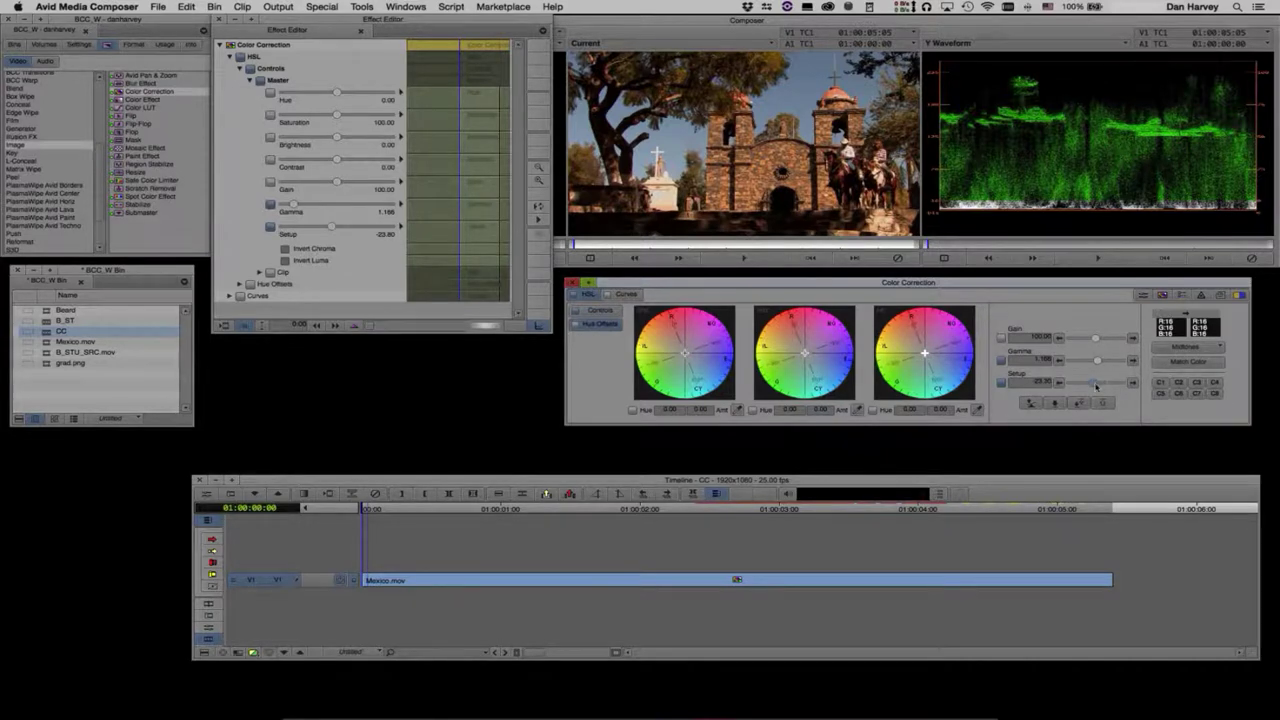
left_click_drag(1096, 386, 1092, 386)
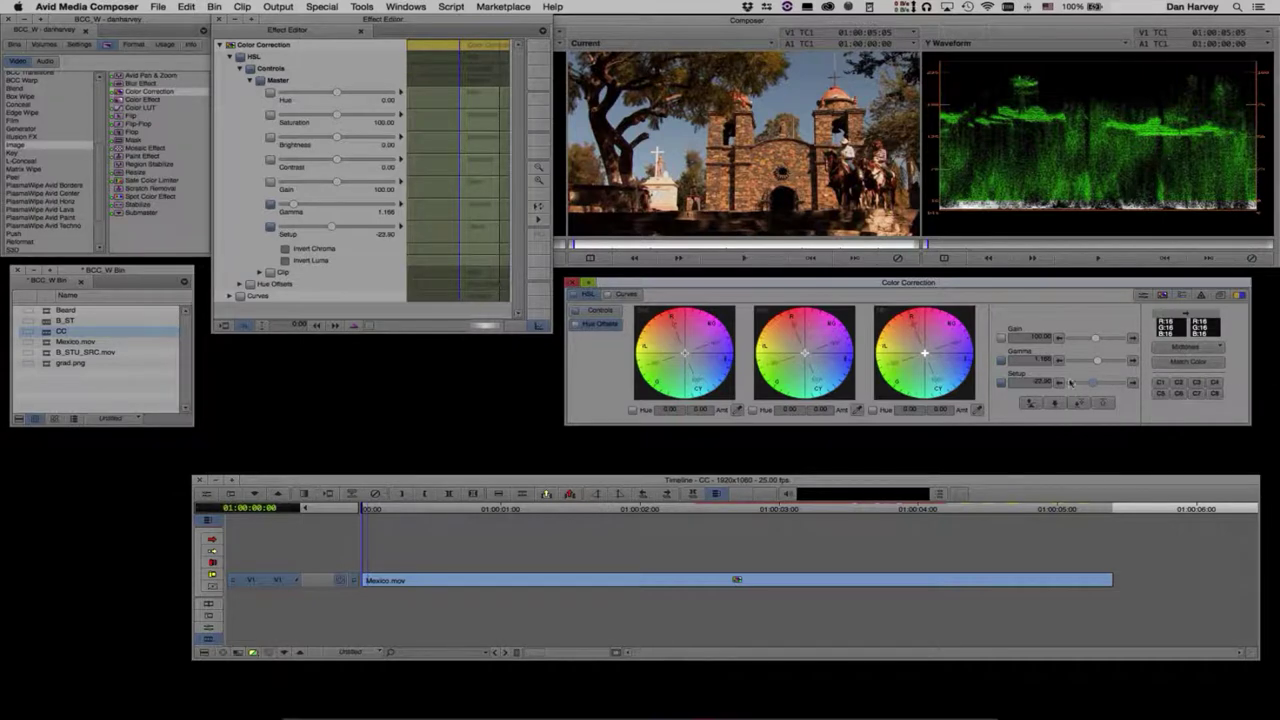
left_click(1040, 381)
type("15")
key("Return")
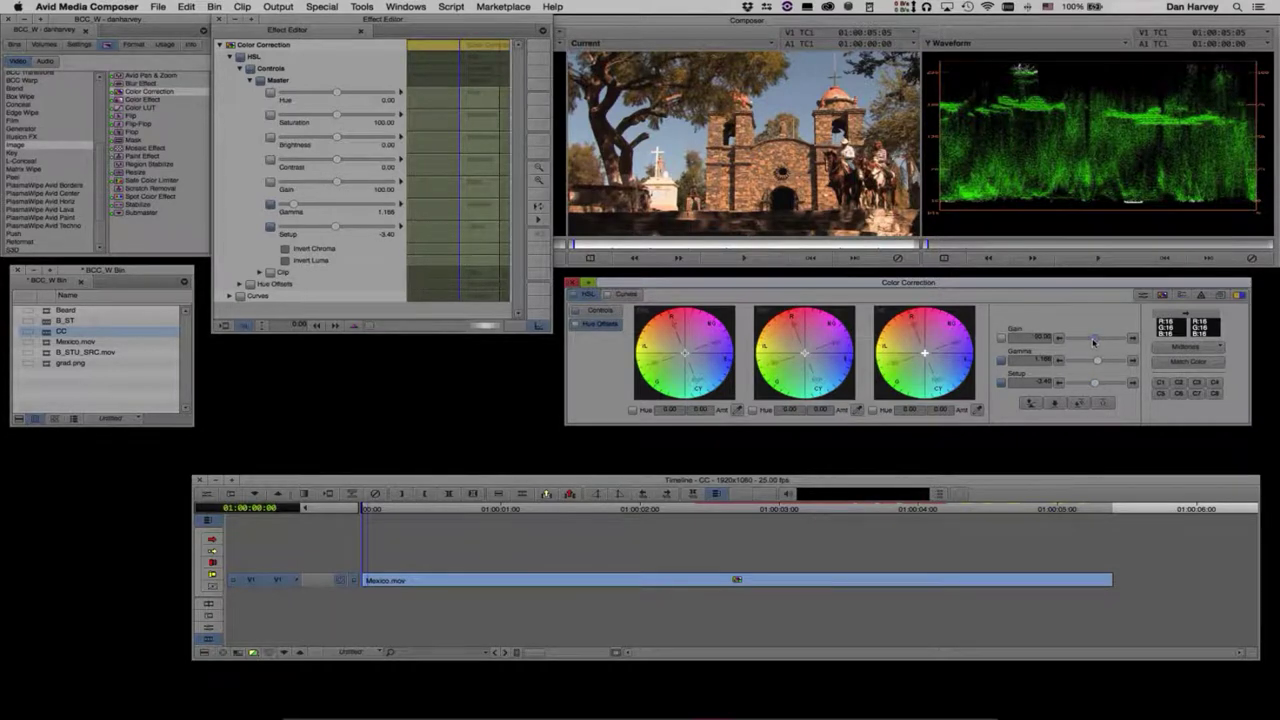
Step: Lower the master gain to 93.33 and offset the midtones wheel slightly towards blue-cyan, with an amount of about 6.60
mouse_move(1094, 341)
left_mouse_down()
mouse_move(655, 371)
mouse_move(1109, 338)
left_mouse_up()
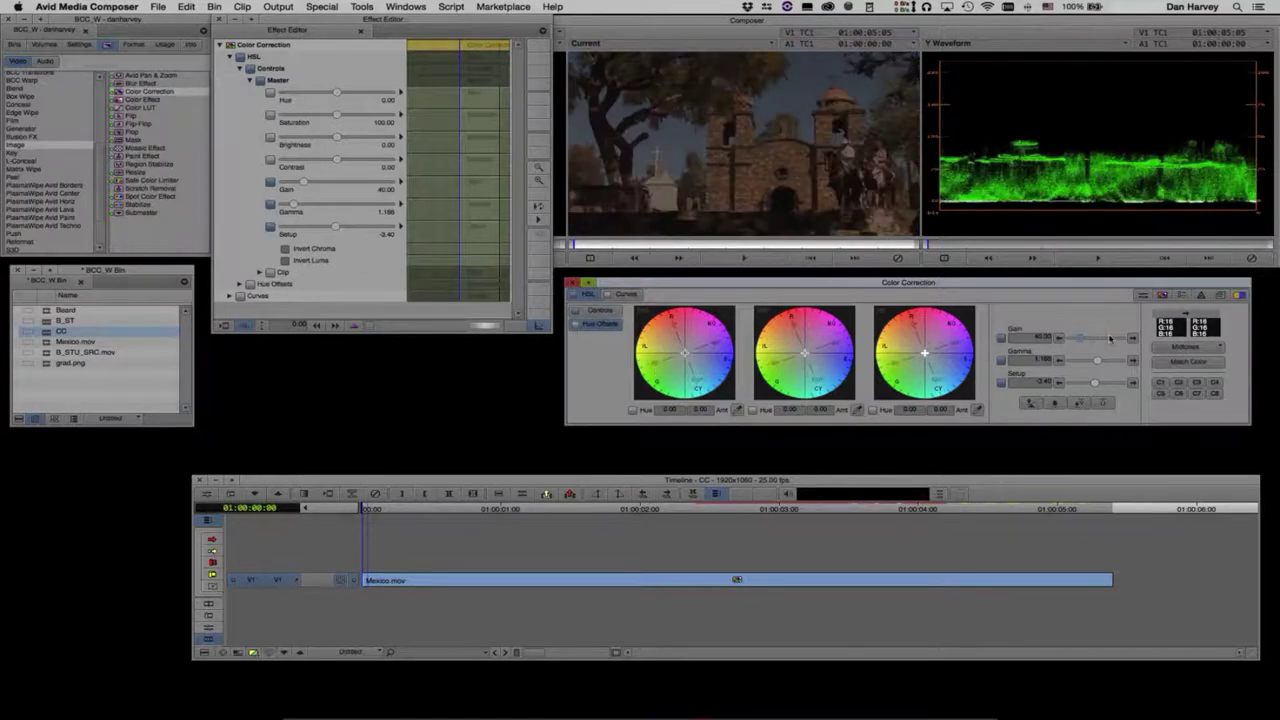
key("super+z")
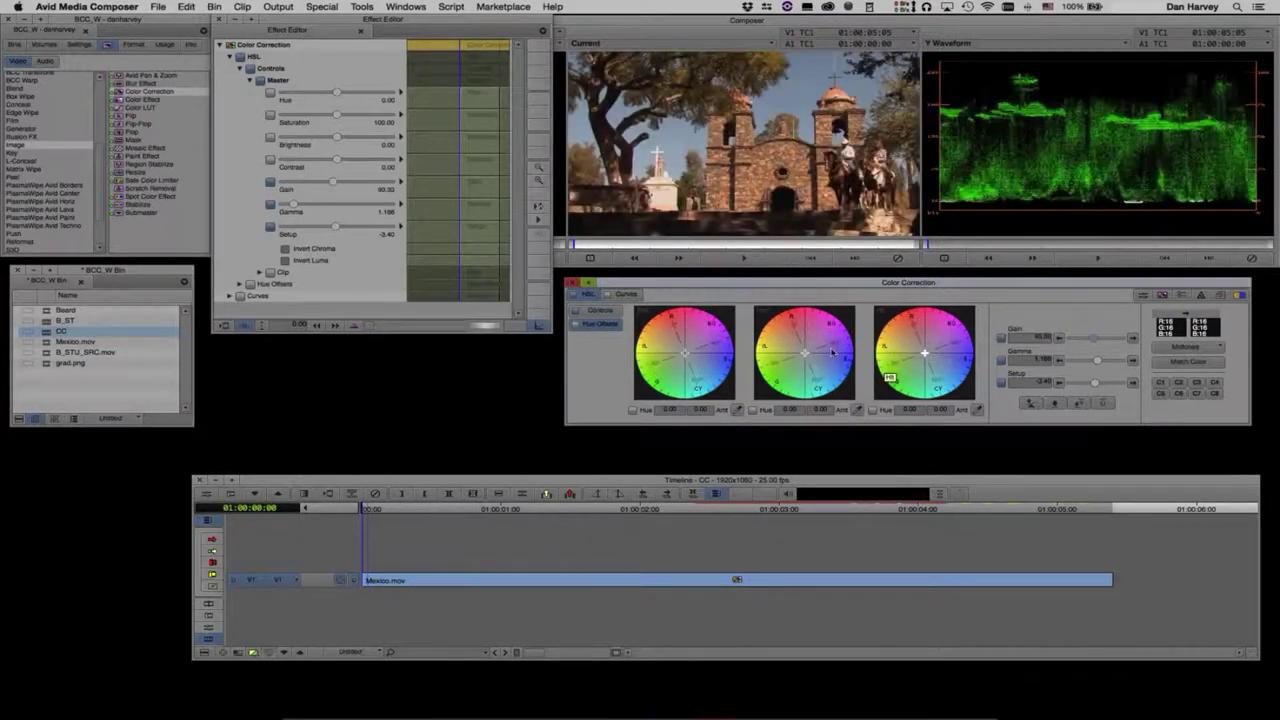
mouse_move(806, 357)
left_mouse_down()
mouse_move(815, 363)
mouse_move(814, 348)
mouse_move(830, 364)
mouse_move(800, 358)
mouse_move(811, 355)
left_mouse_up()
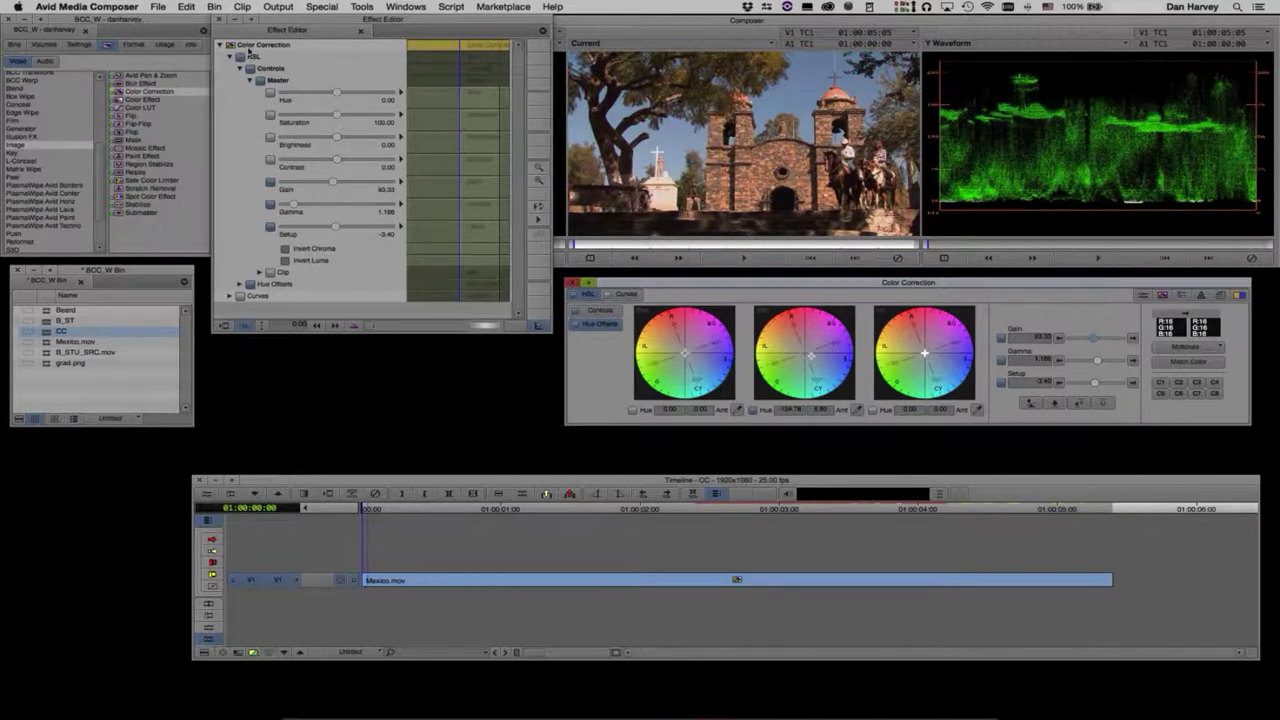
left_click(240, 57)
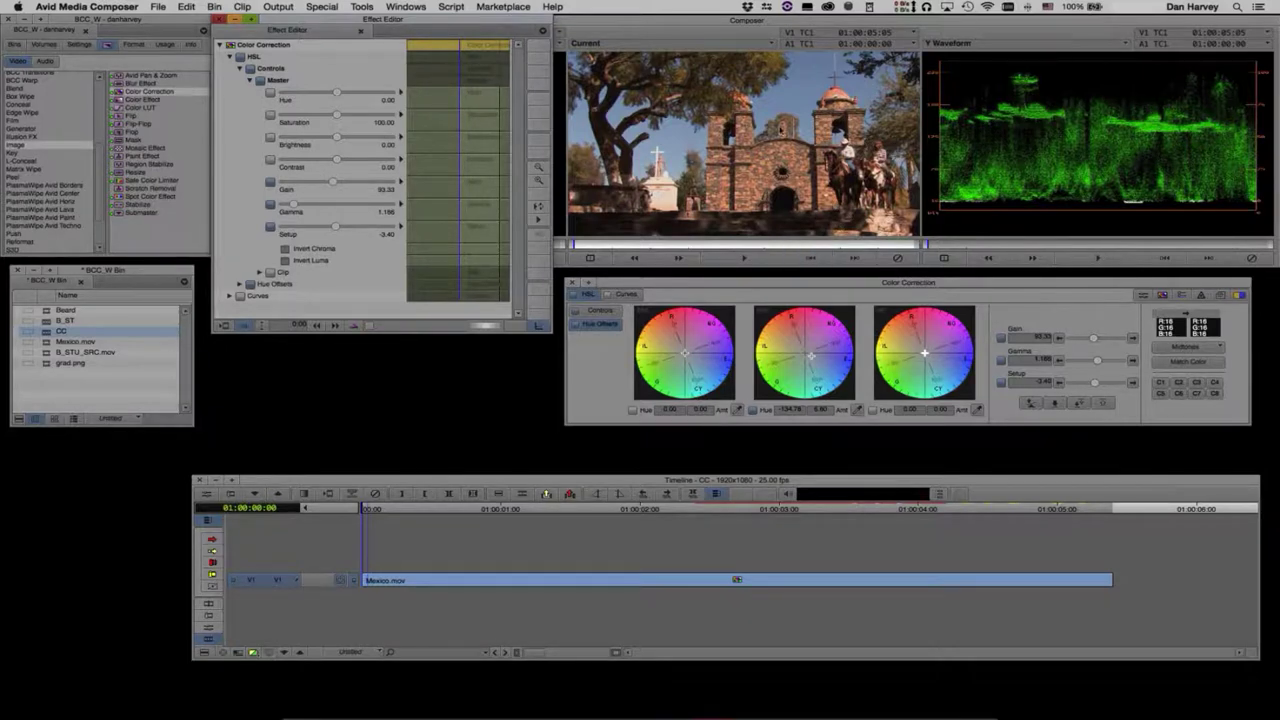
Step: Return to the effects layout, review the corrected Mexico.mov clip around 01:00:01:09 and go back to the sequence start
key("shift+F10")
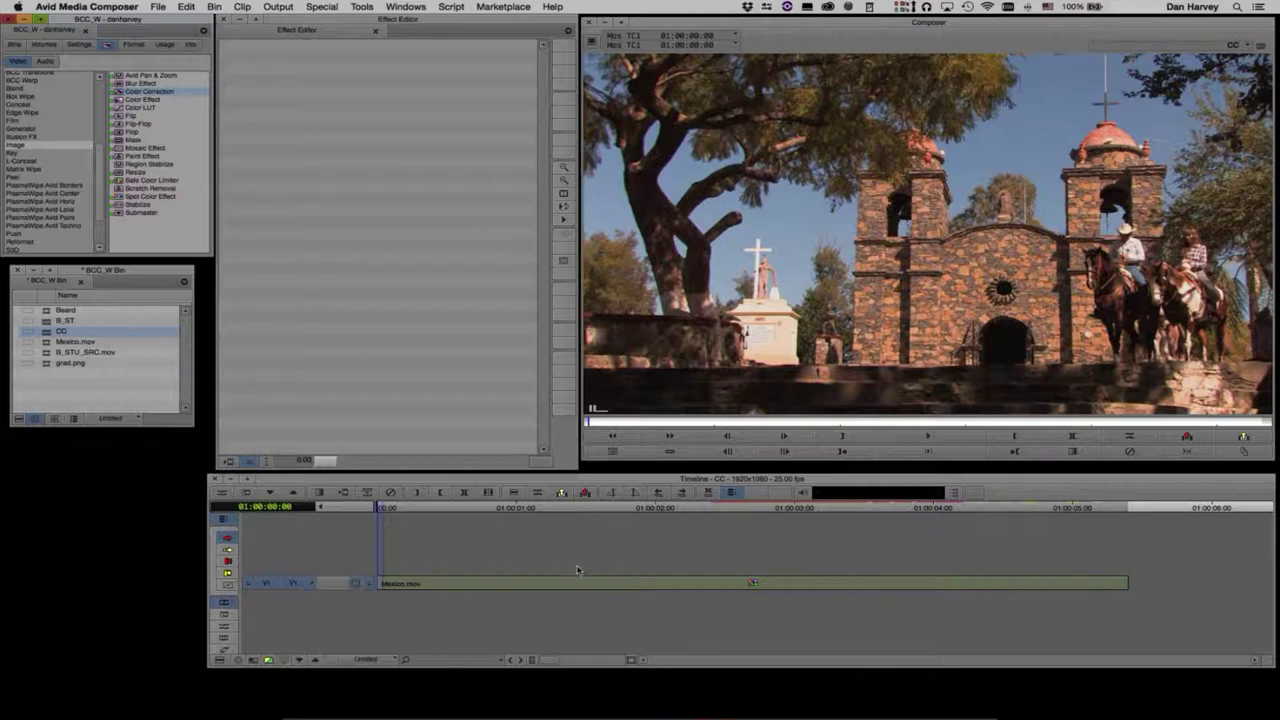
left_click(479, 589)
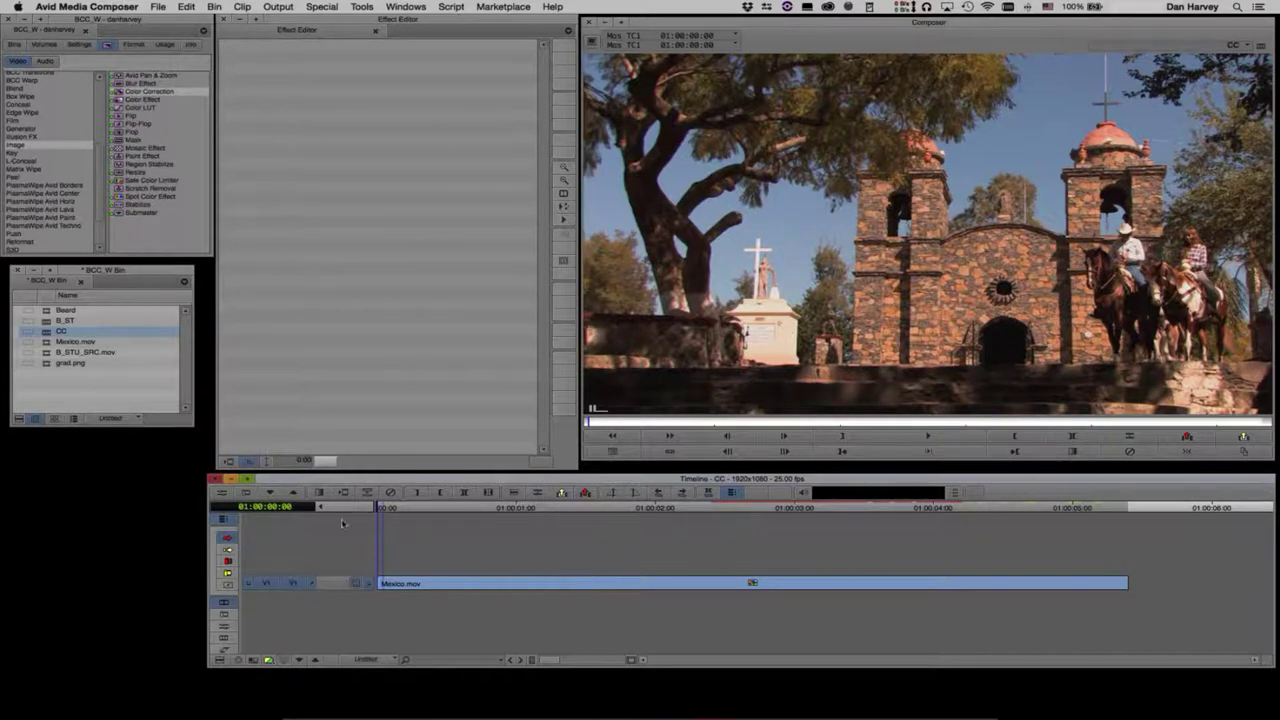
right_click(329, 584)
left_click(1234, 566)
left_click(570, 509)
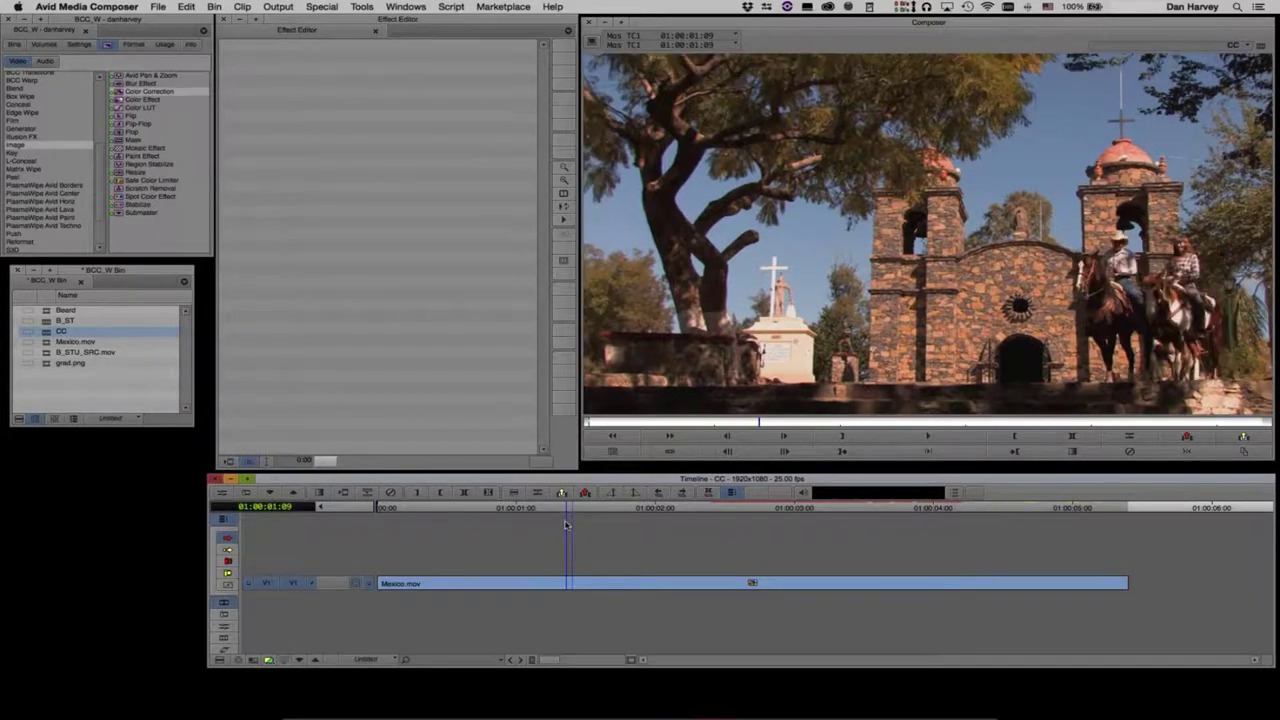
key("Home")
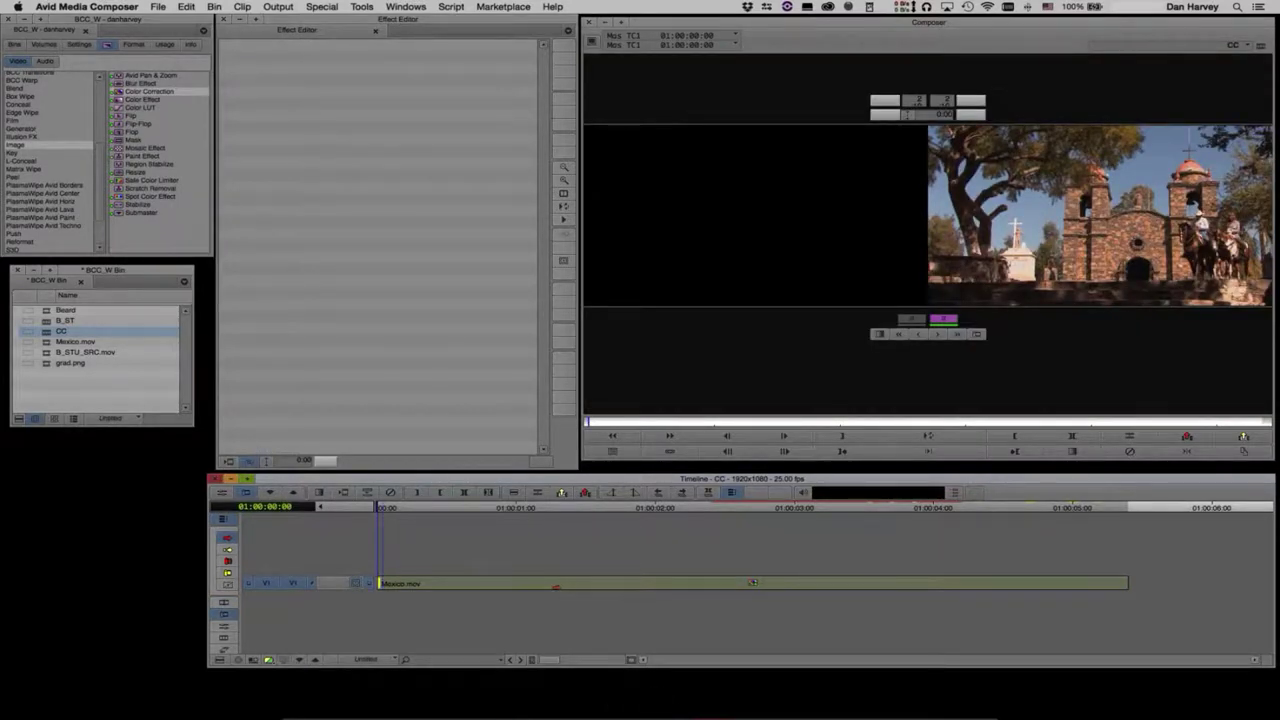
Step: In the source/record layout, copy the Mexico.mov segment to the source monitor and add video track V2
key("y")
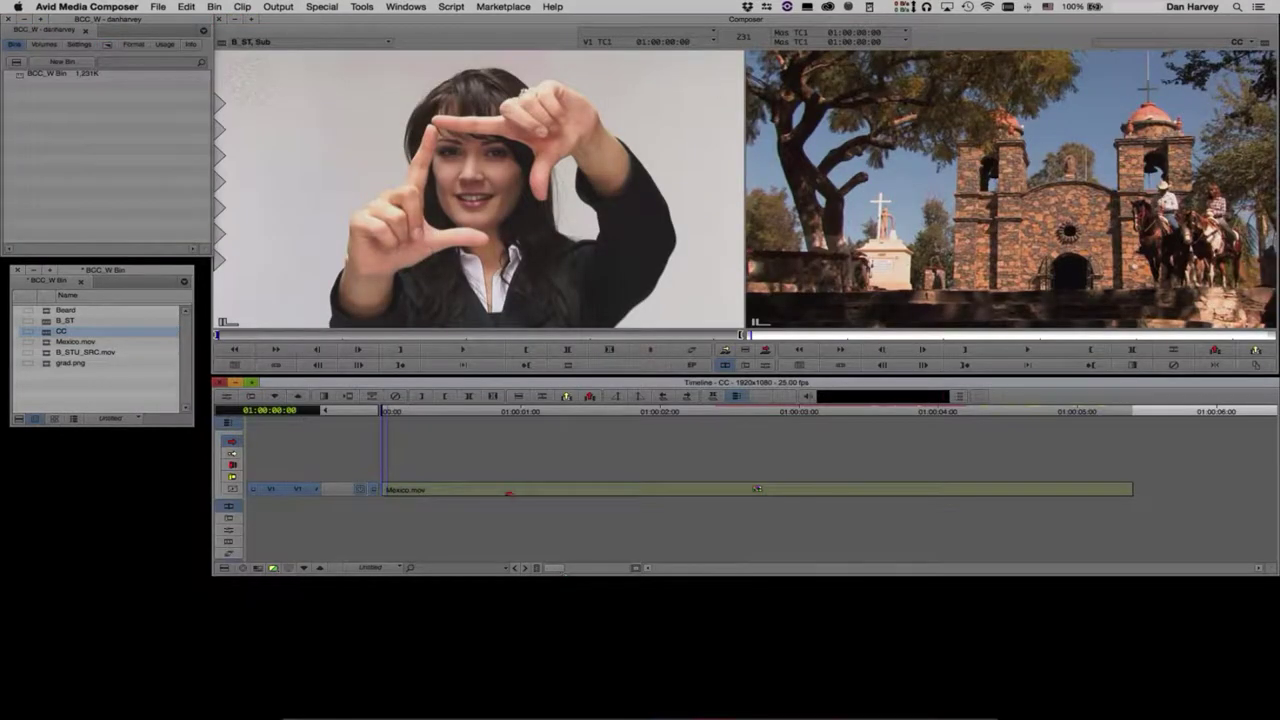
left_click(509, 493)
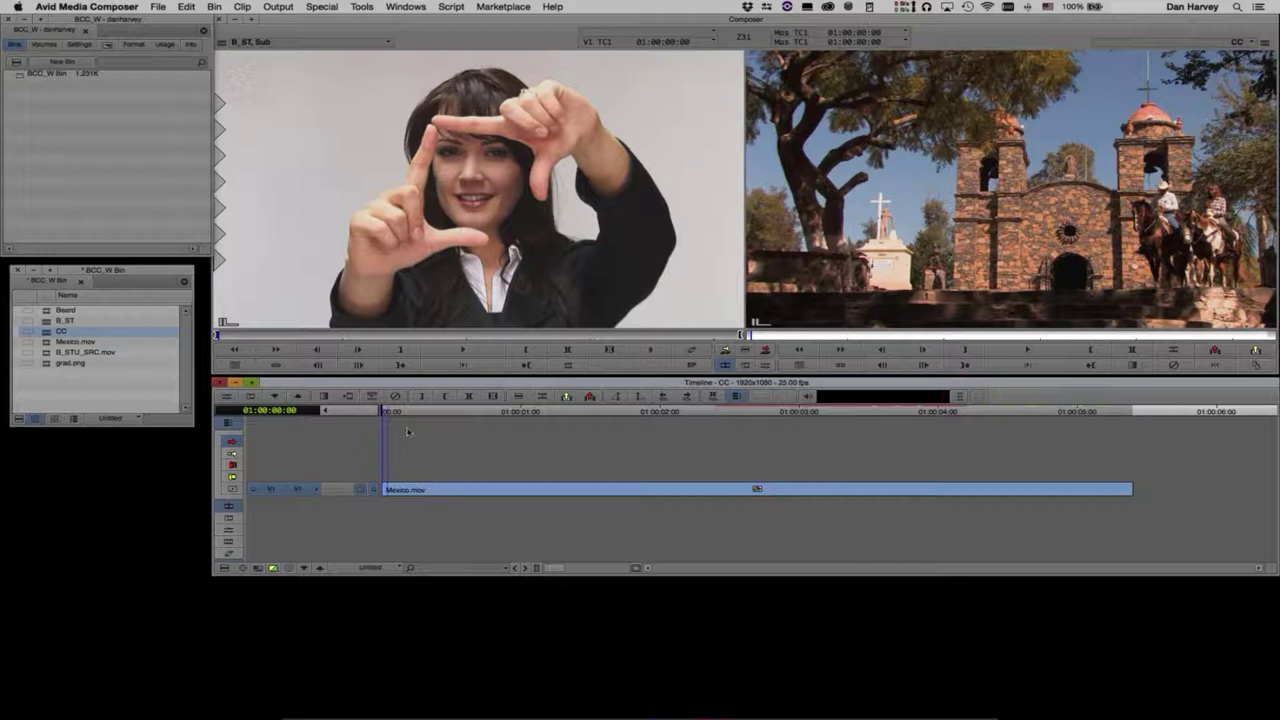
key("alt+c")
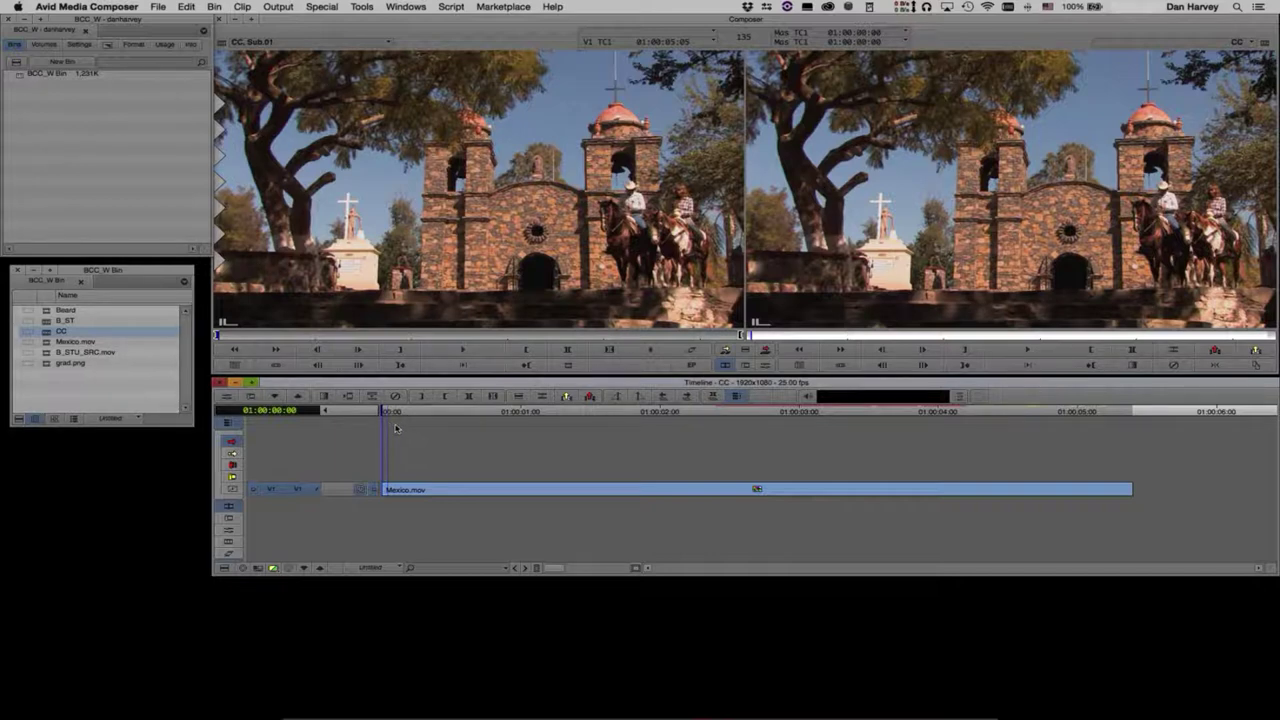
key("super+y")
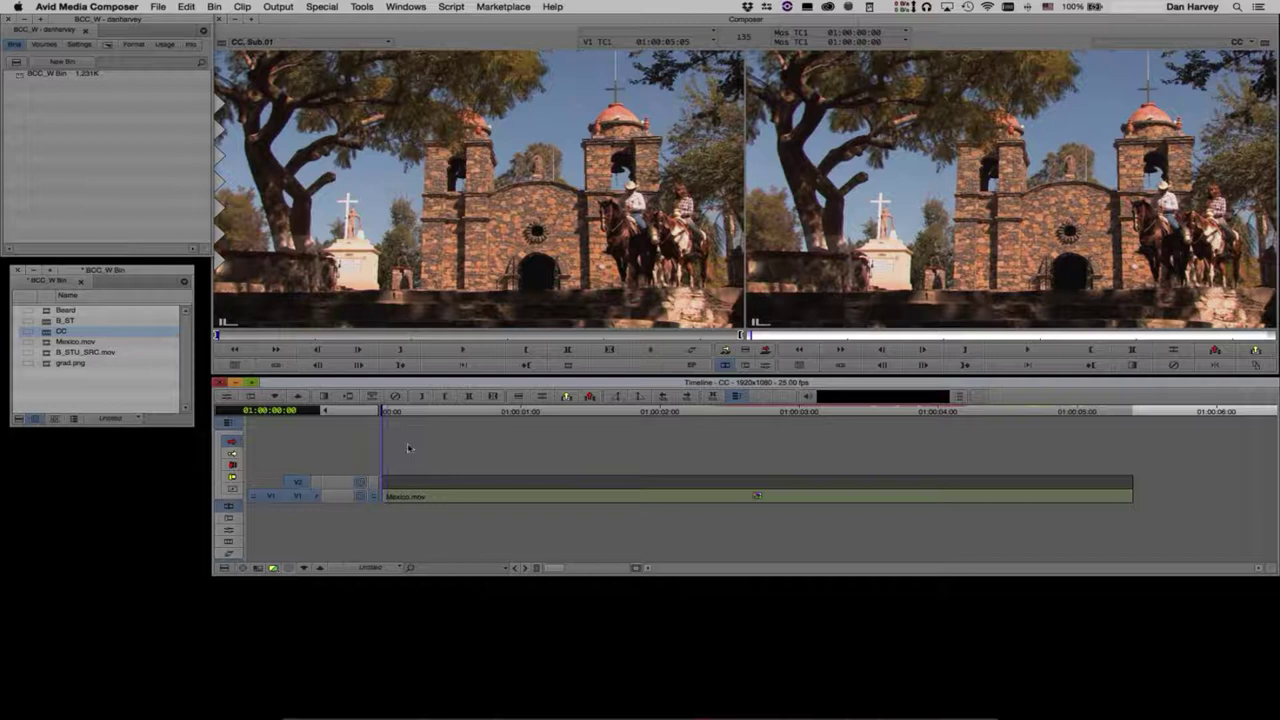
Step: Patch source track V1 to V2 and overwrite the copied Mexico.mov clip onto V2 from the sequence start
right_click(410, 446)
left_click(413, 469)
left_click_drag(270, 498, 297, 483)
key("b")
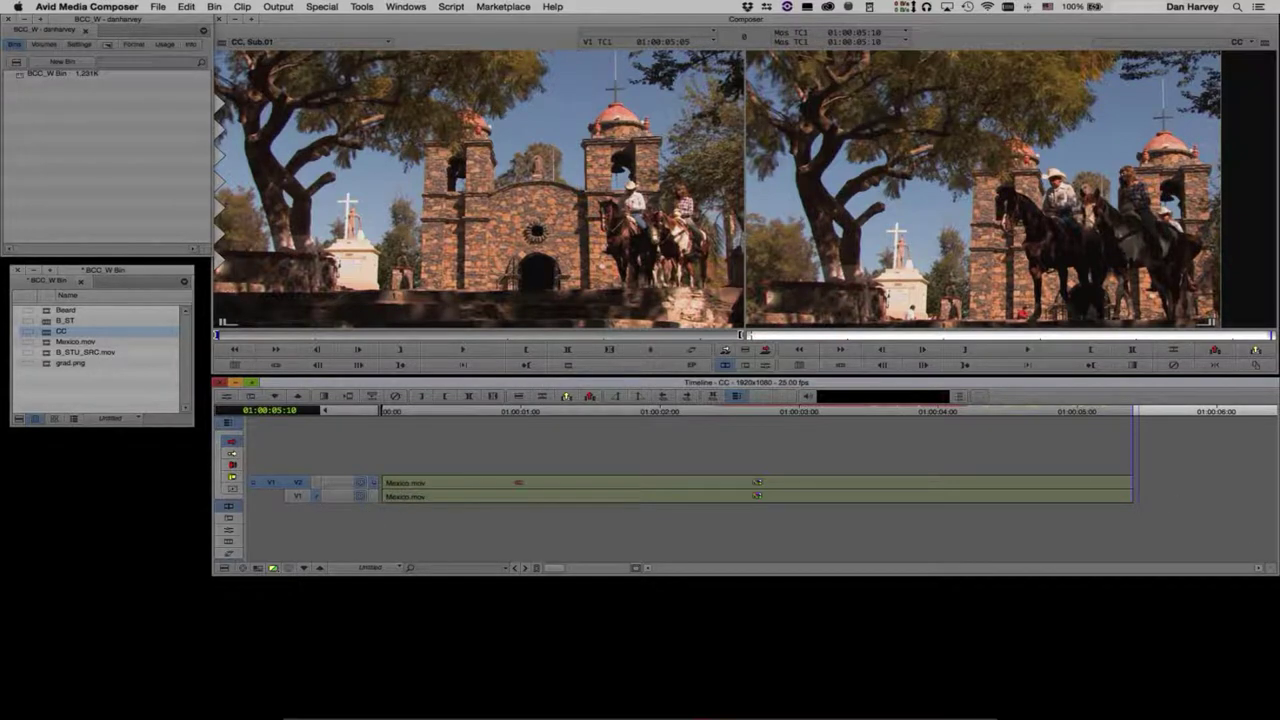
Step: Back in the effects layout, open the V2 clip's Color Correction effect for editing at 01:00:00:20 and collapse its HSL group
key("u")
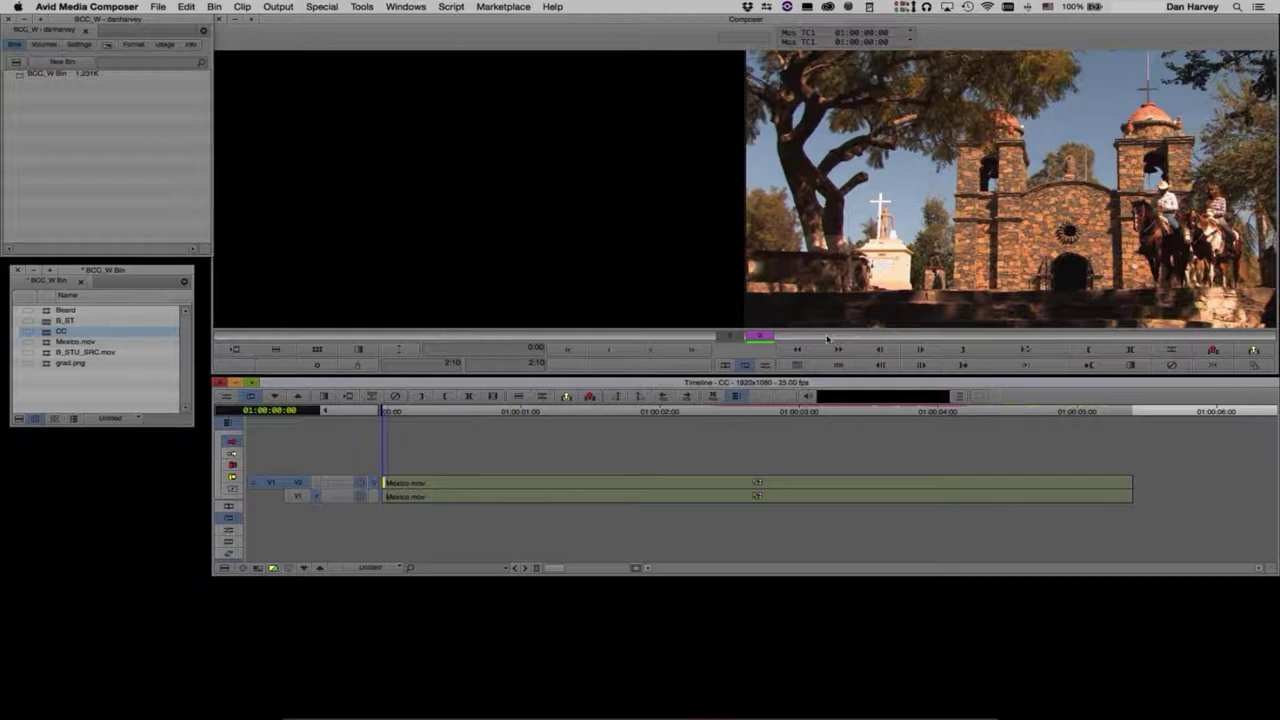
left_click(797, 366)
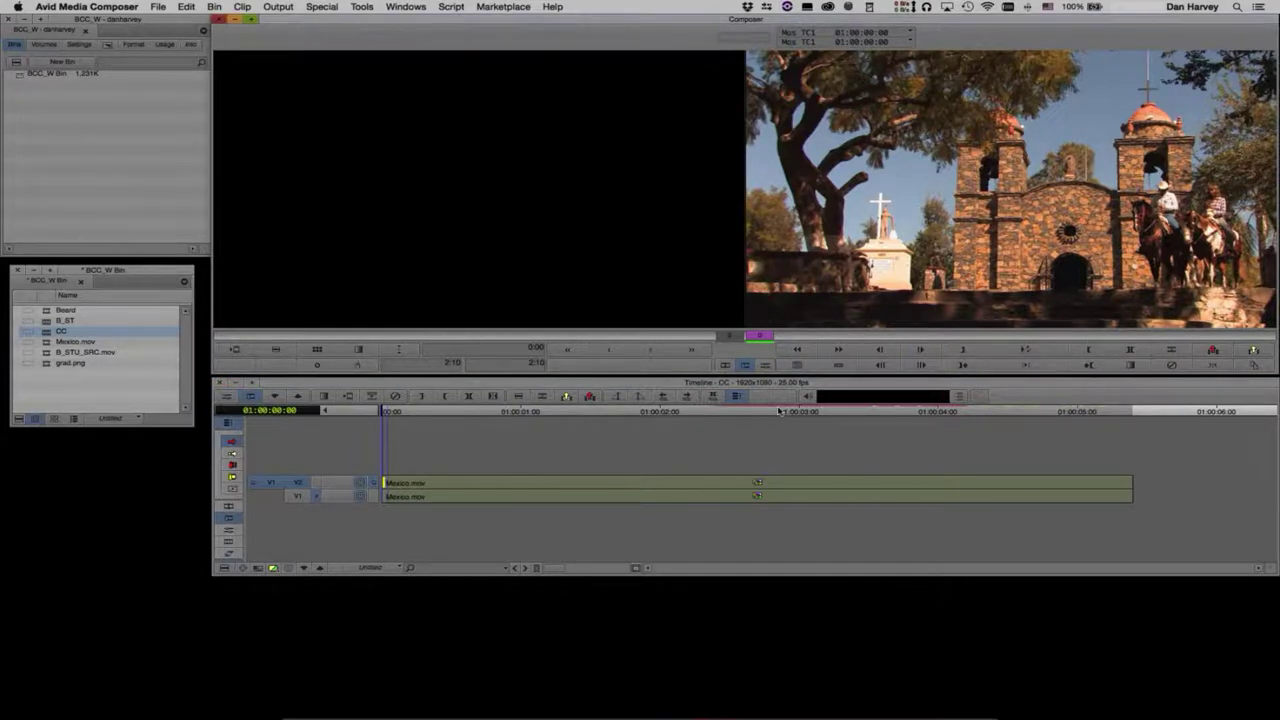
key("shift+F10")
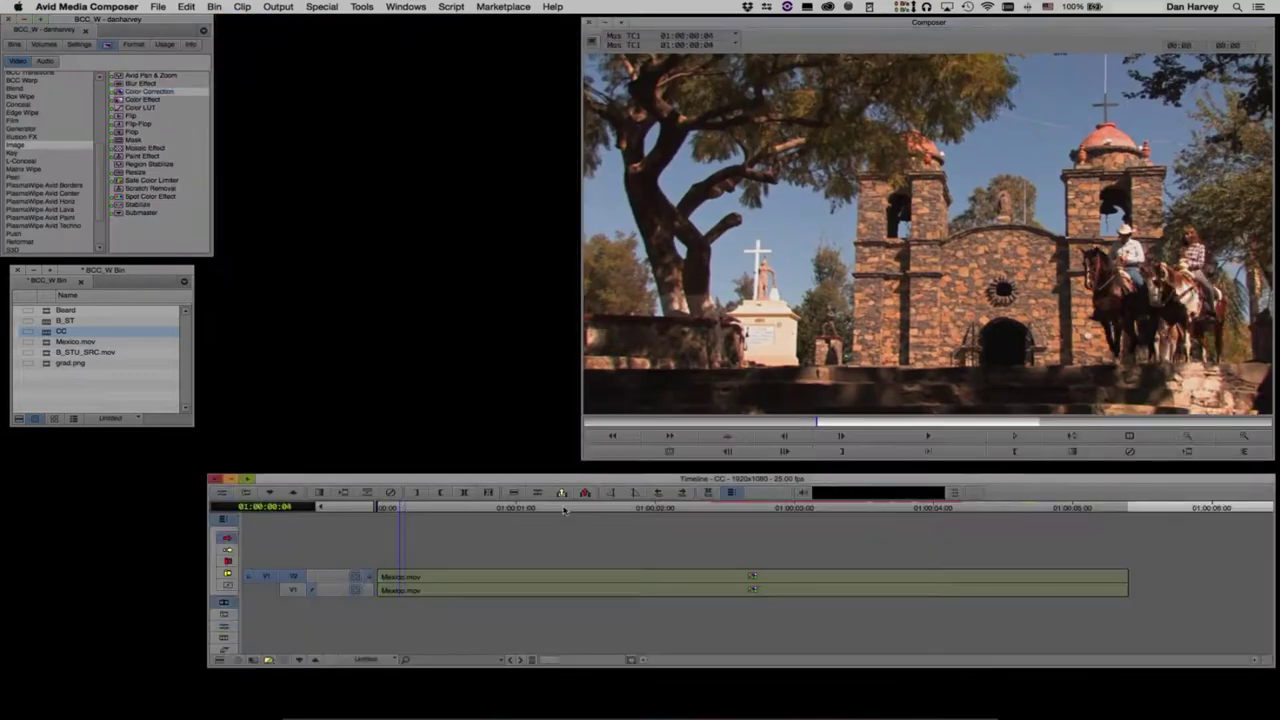
left_click(540, 508)
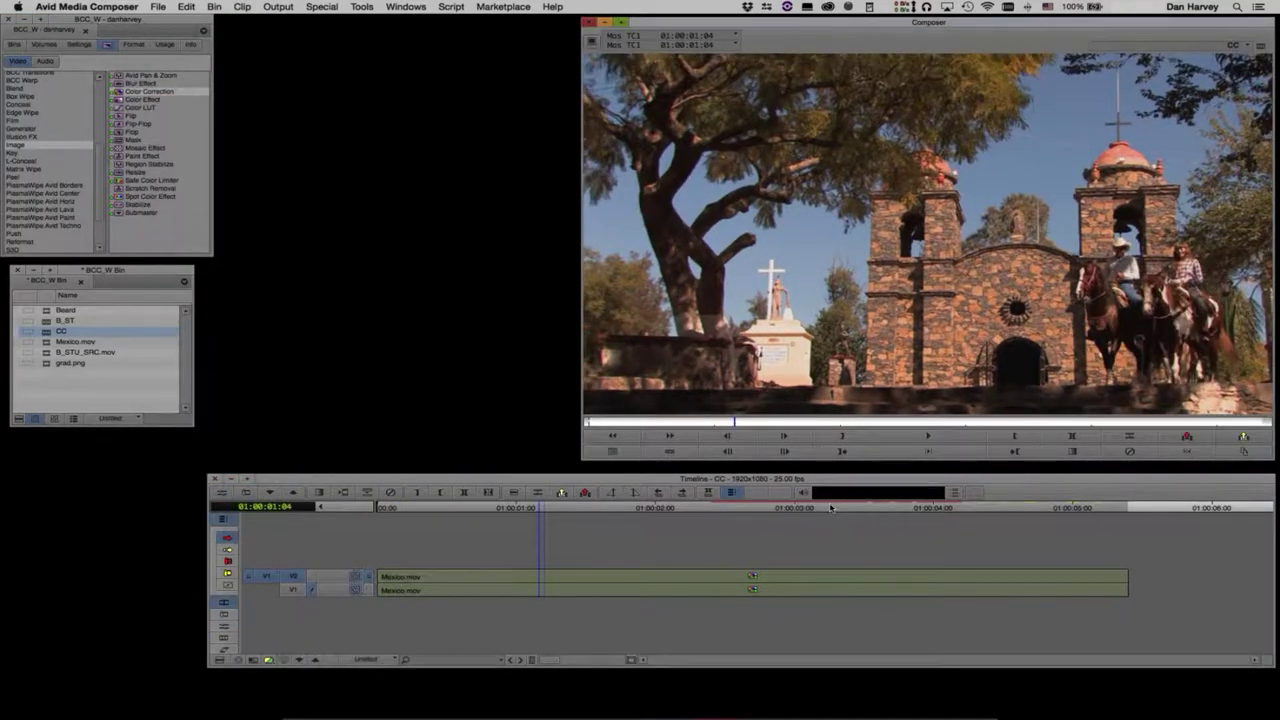
left_click(762, 572)
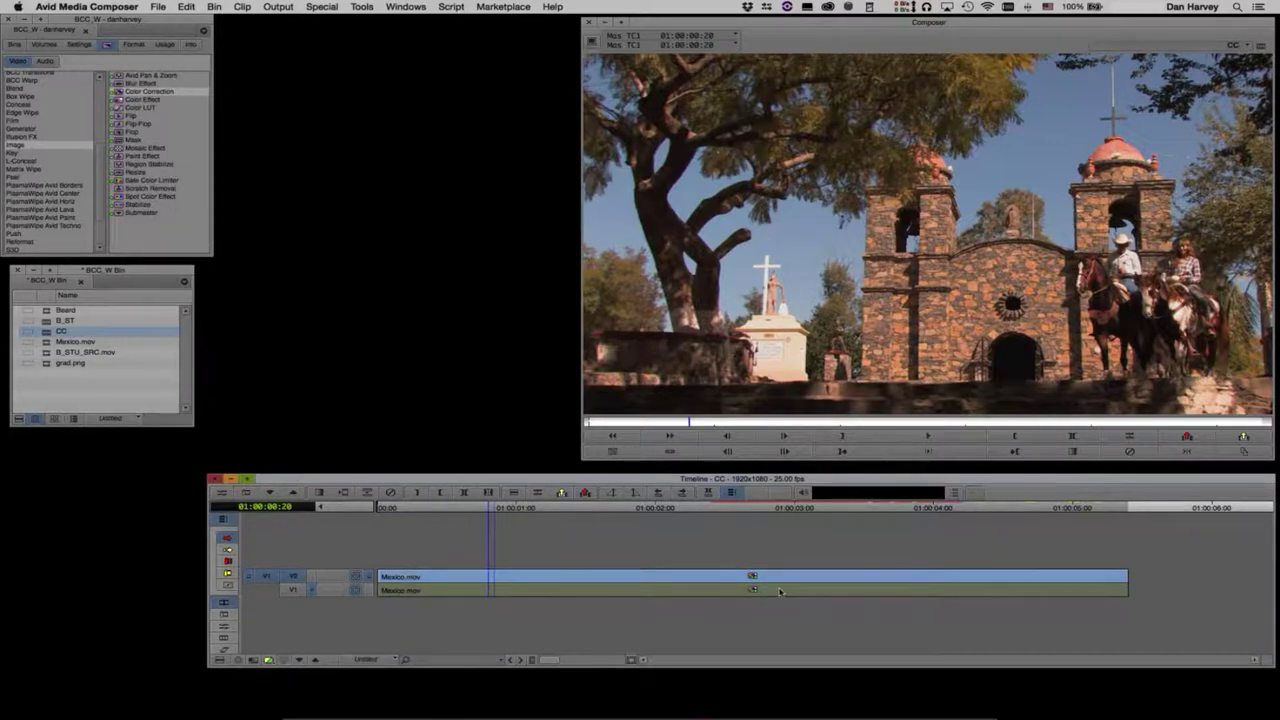
key("]")
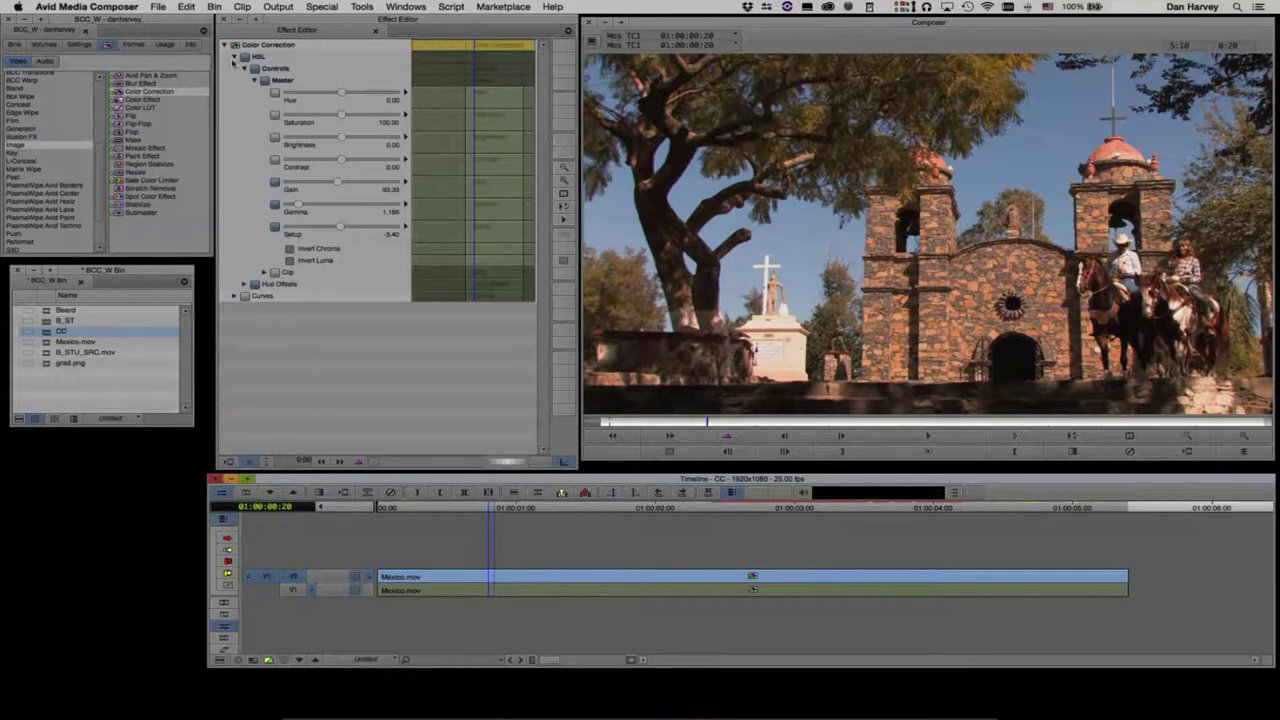
left_click(234, 57)
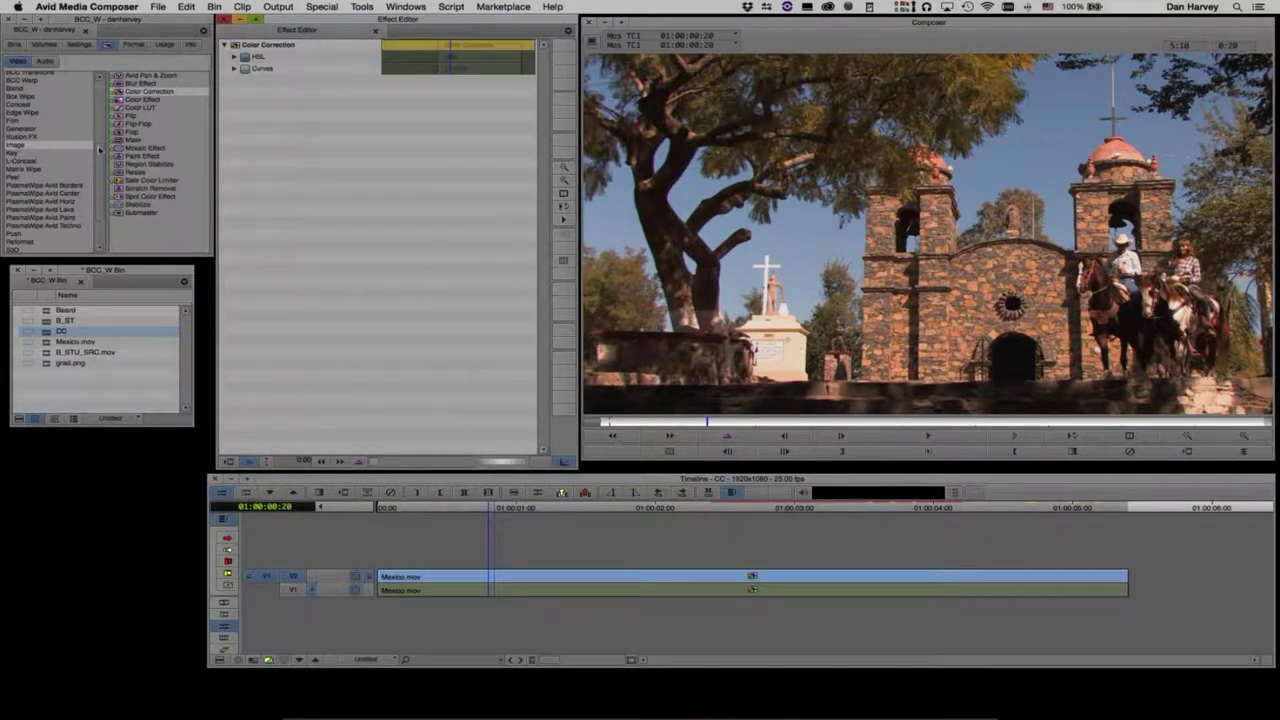
Step: Apply BCC Pixel Chooser from BCC Key & Blend on top of the Color Correction effect on the V2 Mexico.mov clip
left_click_drag(98, 159, 88, 90)
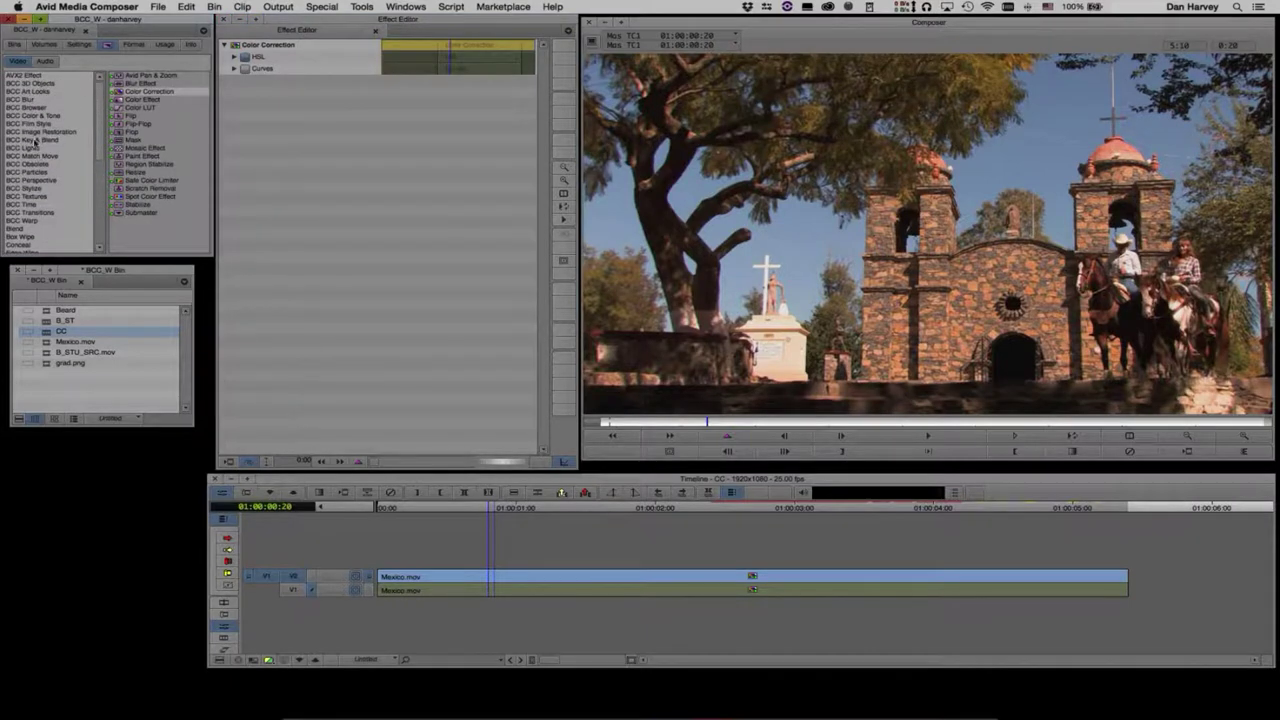
left_click(35, 140)
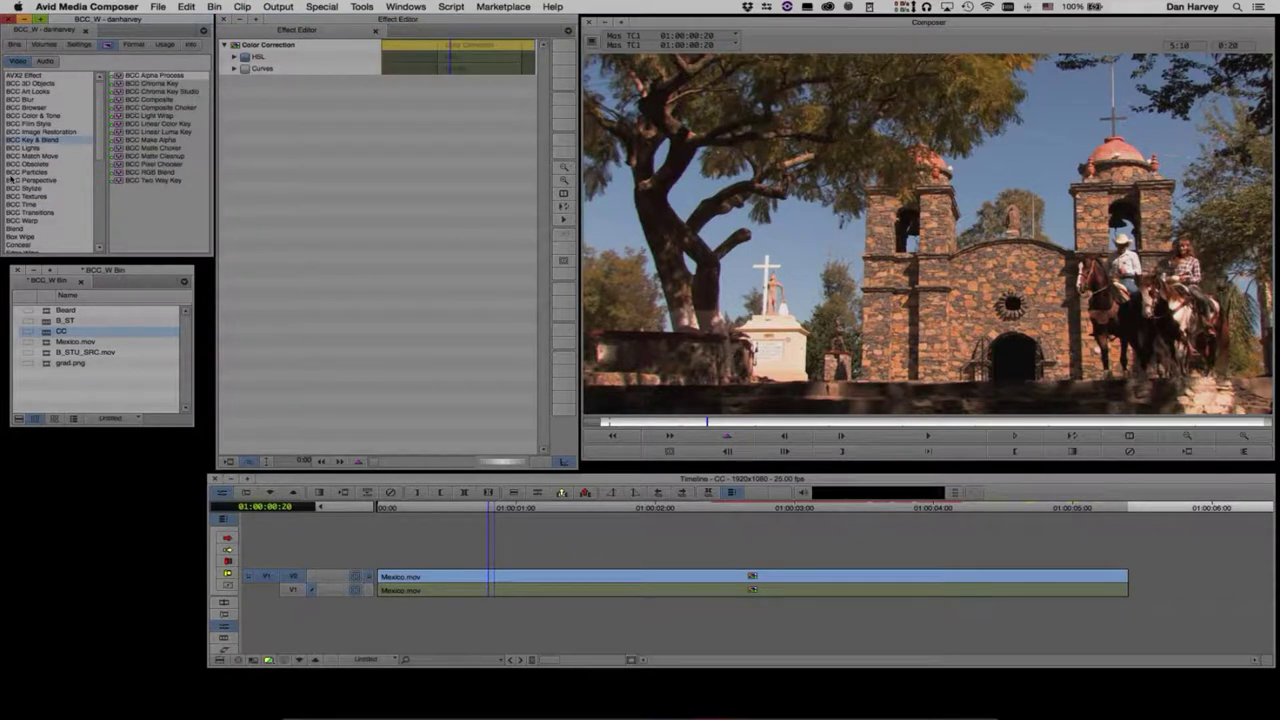
left_click(143, 164)
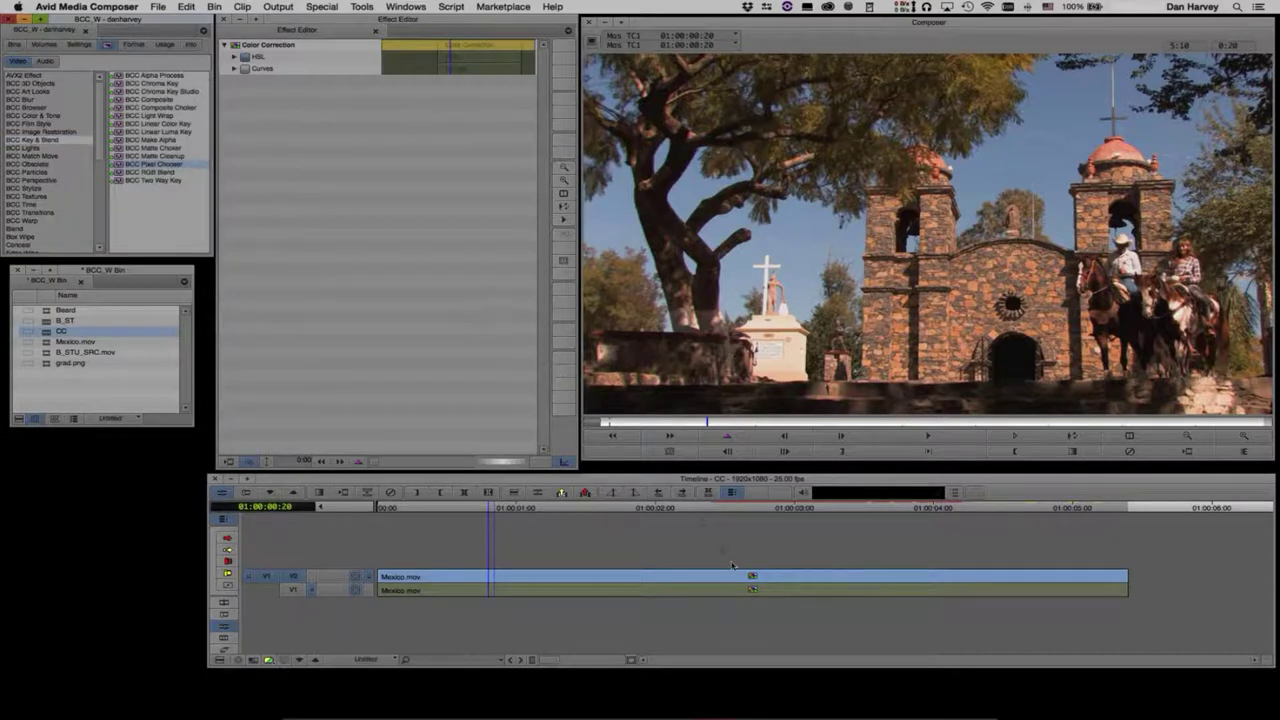
left_click_drag(736, 574, 736, 576)
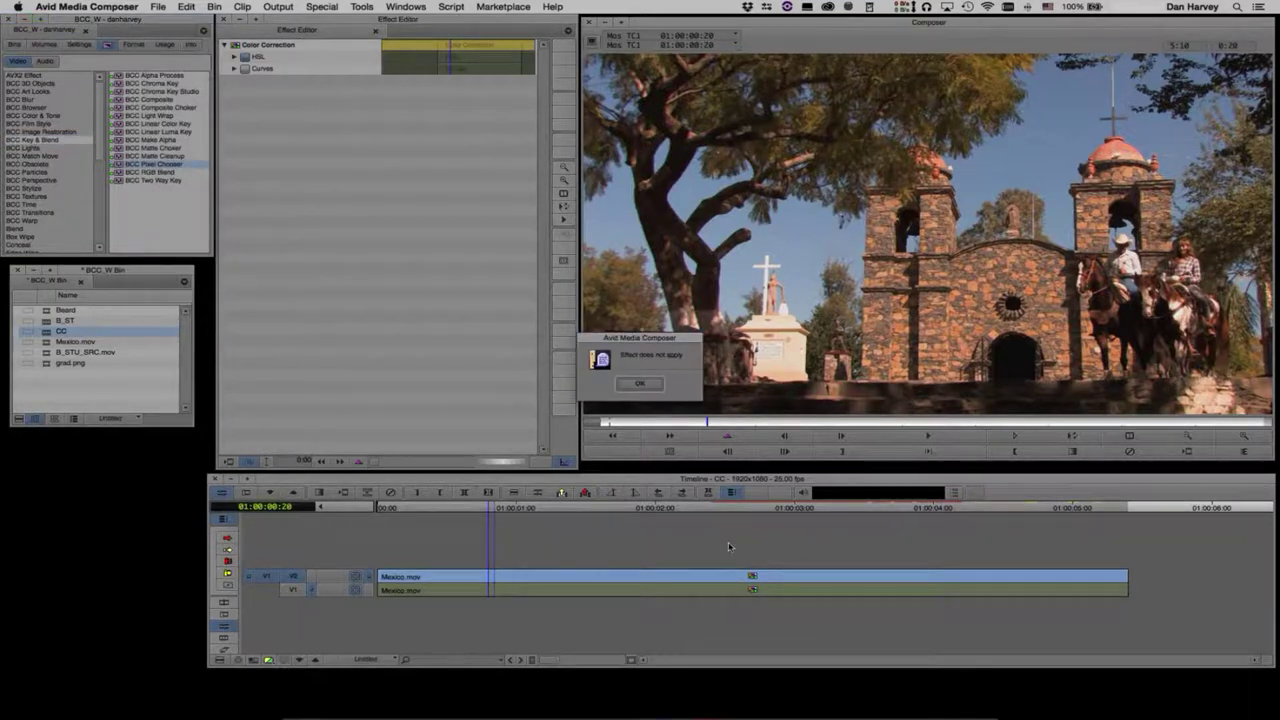
left_click(643, 383)
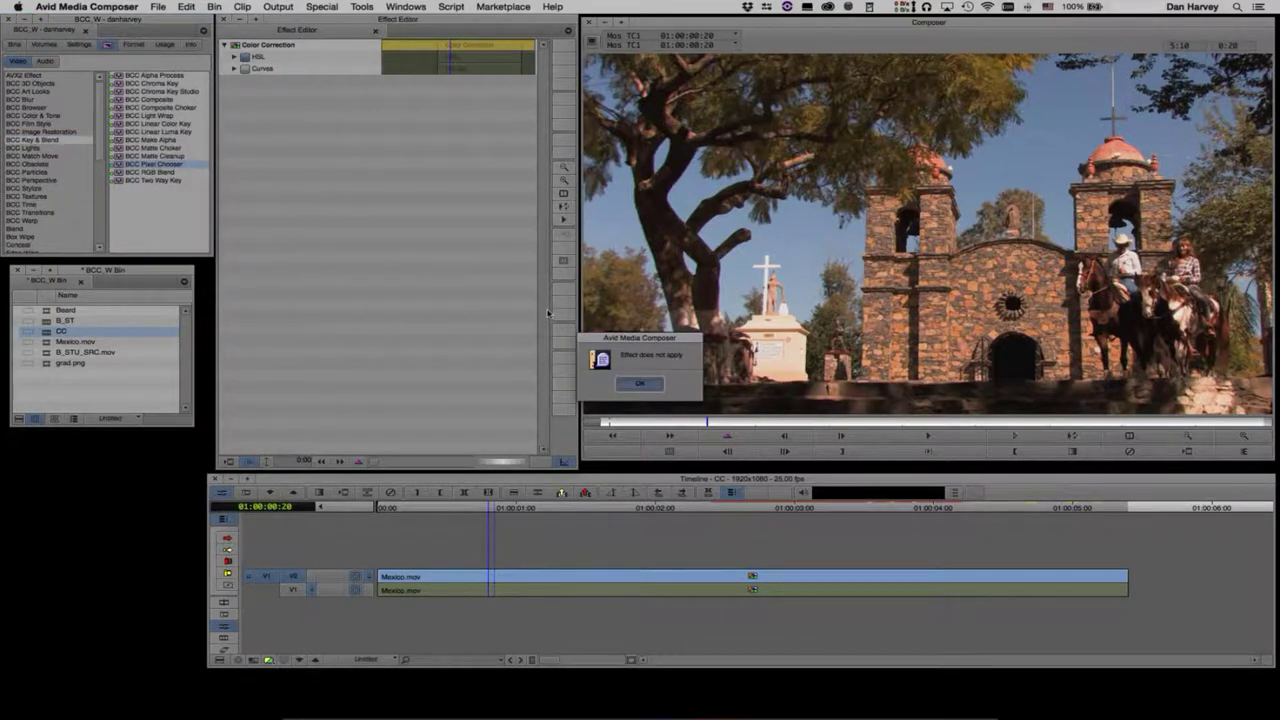
left_click(702, 577)
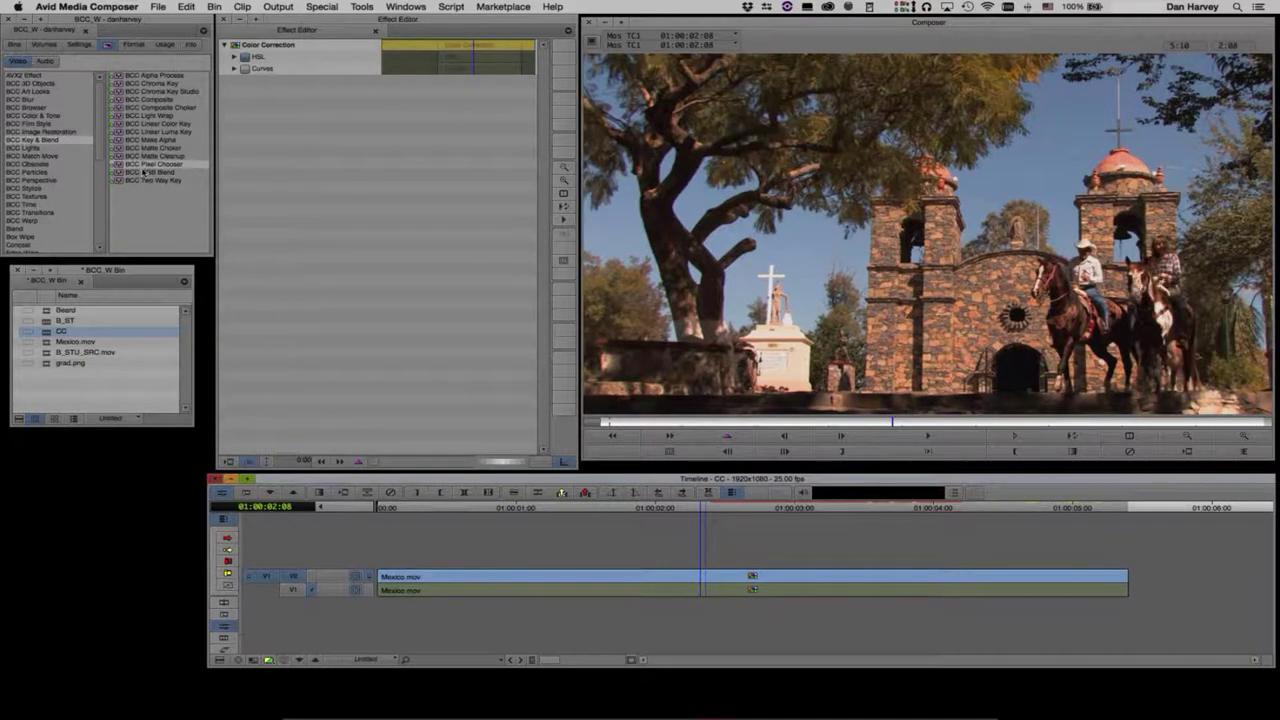
left_click_drag(158, 163, 716, 578)
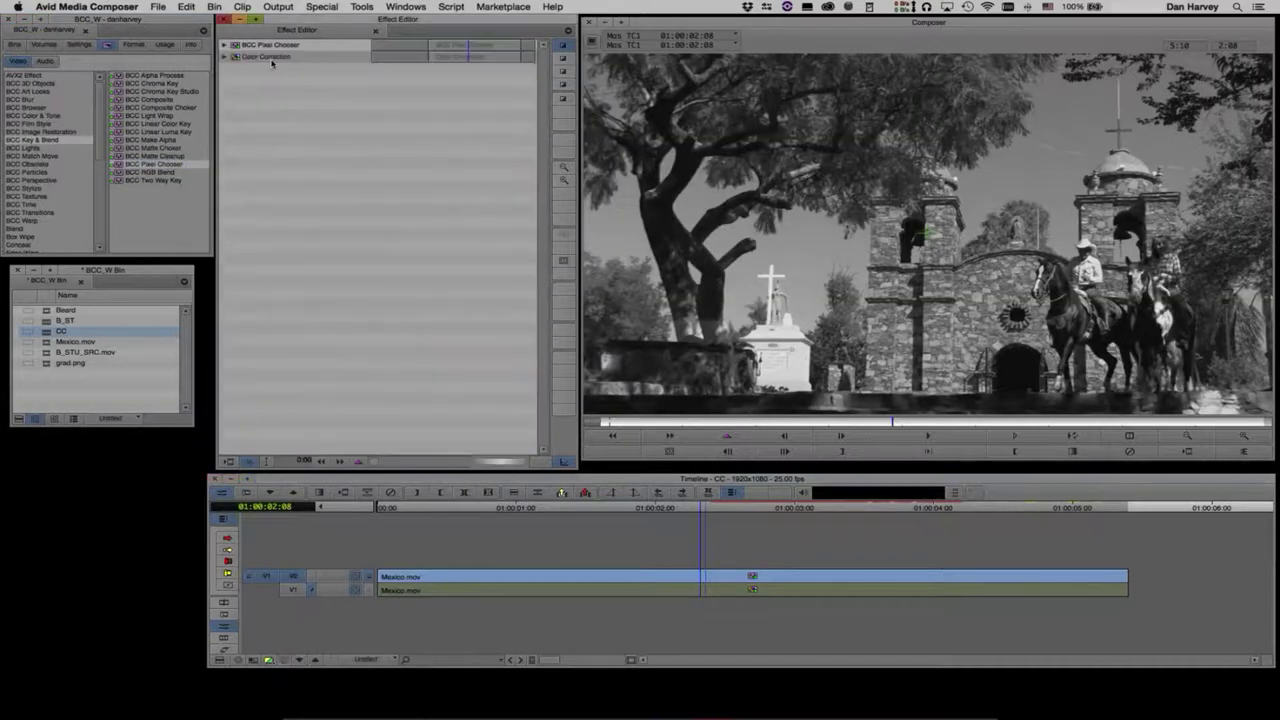
Step: Try to create a new bin in the project's bin list and reopen the BCC_W project
left_click(236, 58)
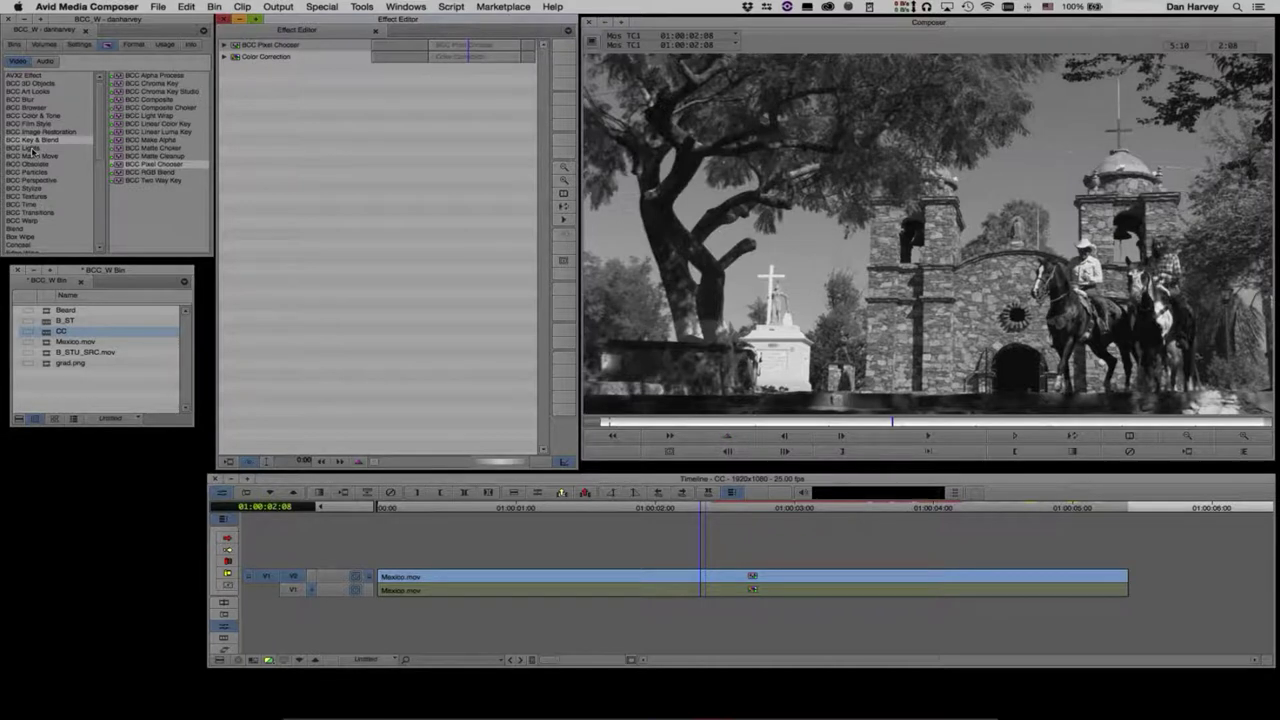
left_click(12, 45)
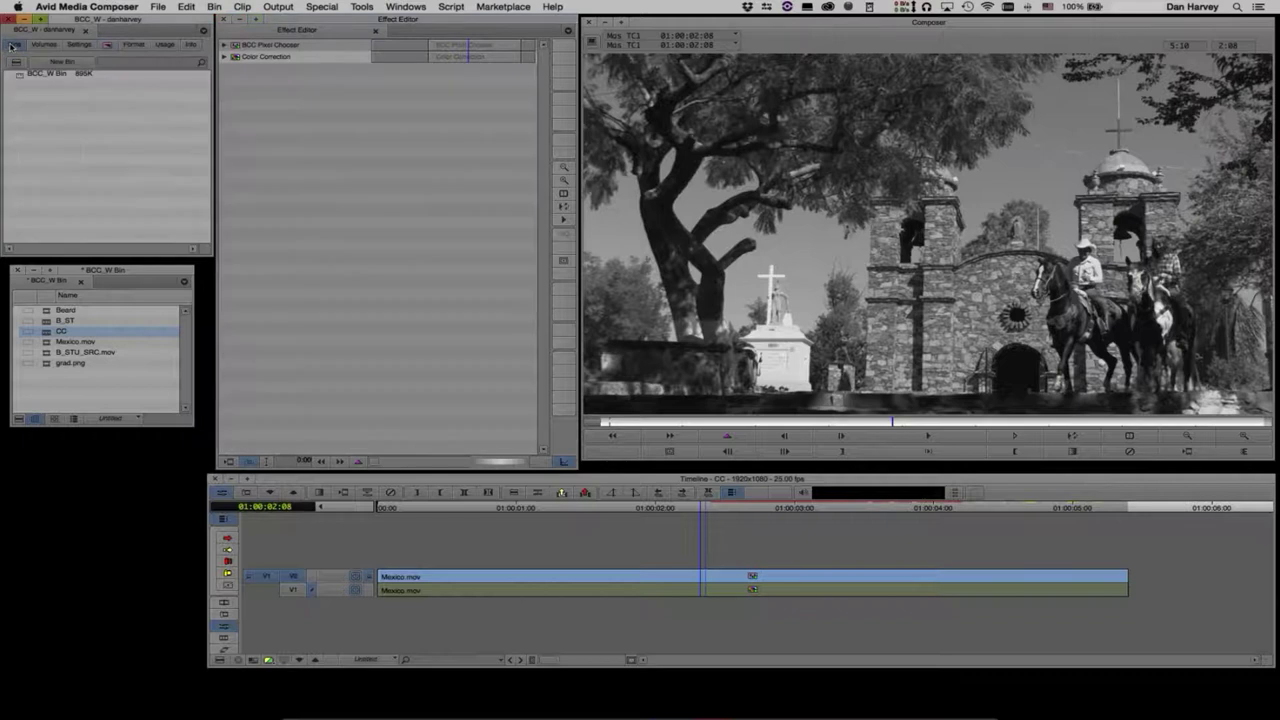
left_click(17, 58)
left_click(58, 147)
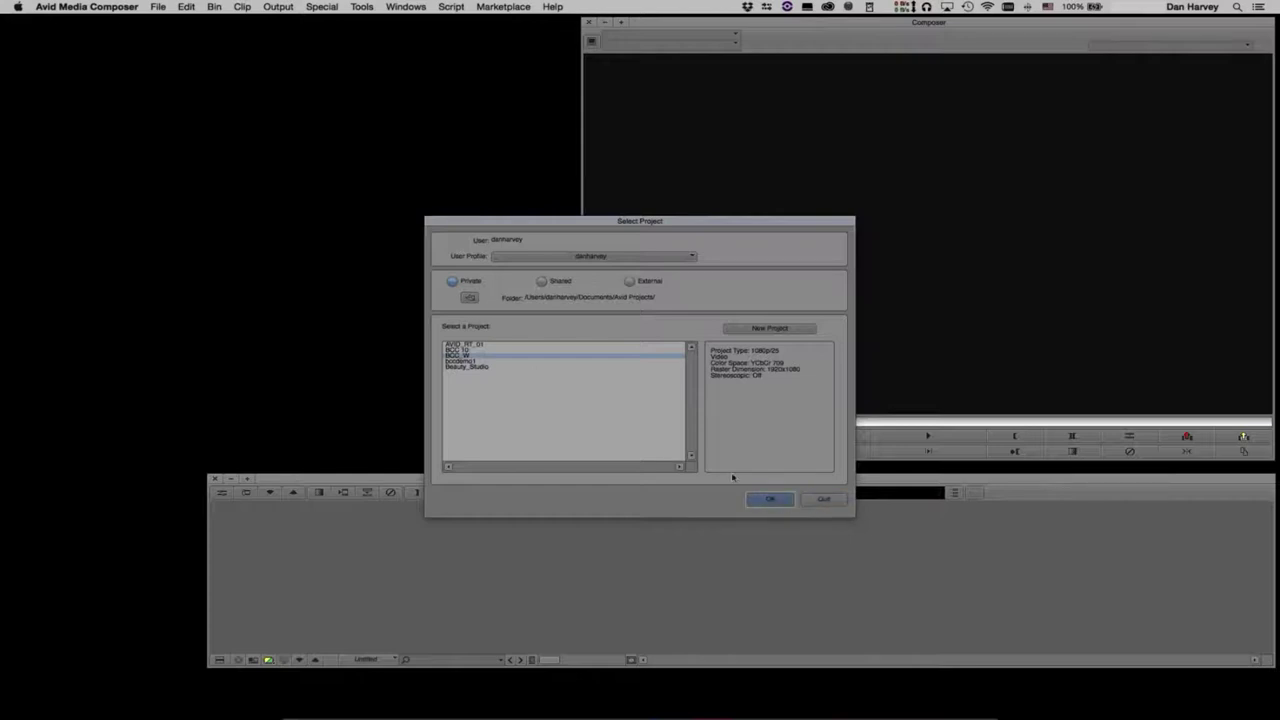
double_click(459, 359)
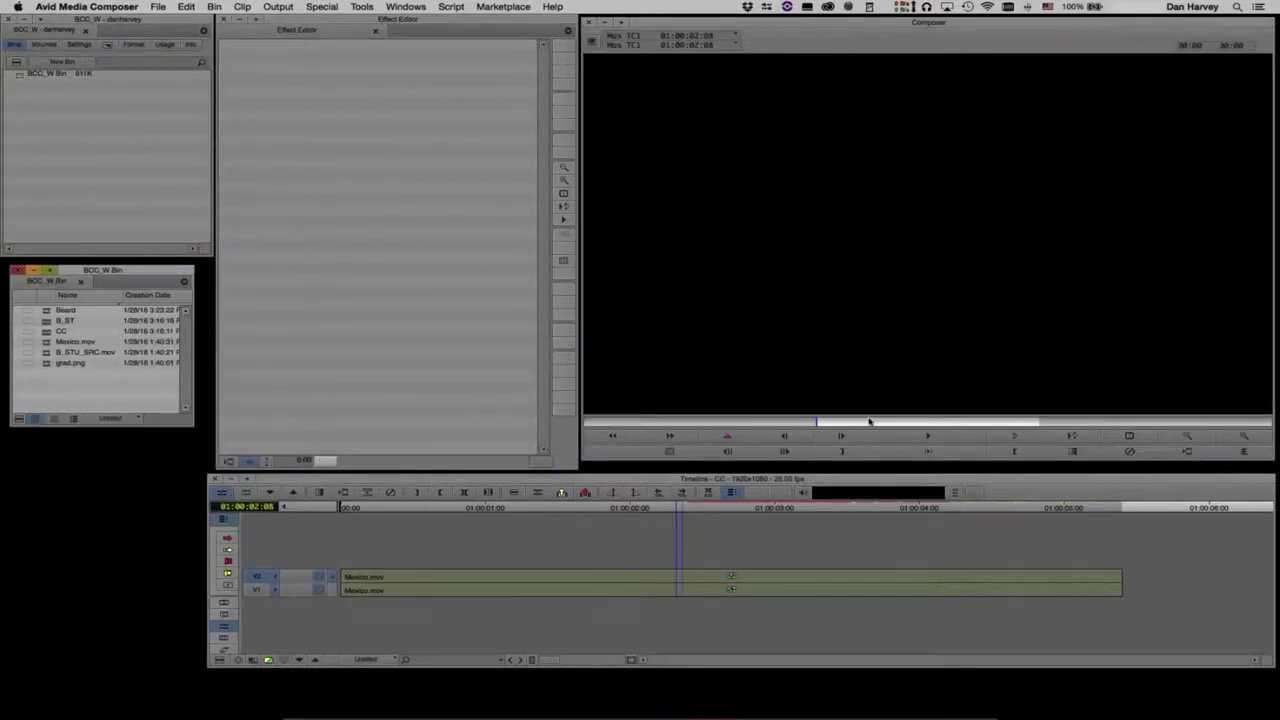
Step: Create a new bin in the project, place its window below BCC_W Bin and resize it to a similar width
right_click(38, 137)
left_click(99, 163)
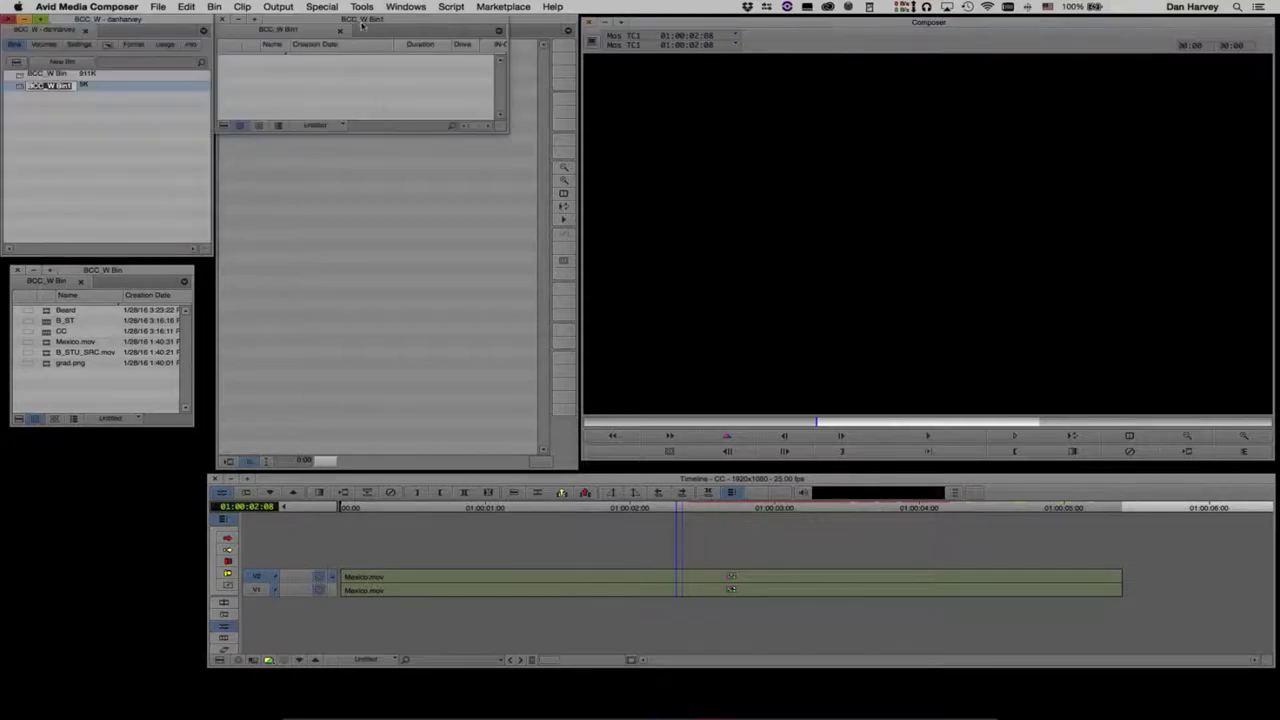
left_click_drag(363, 20, 167, 466)
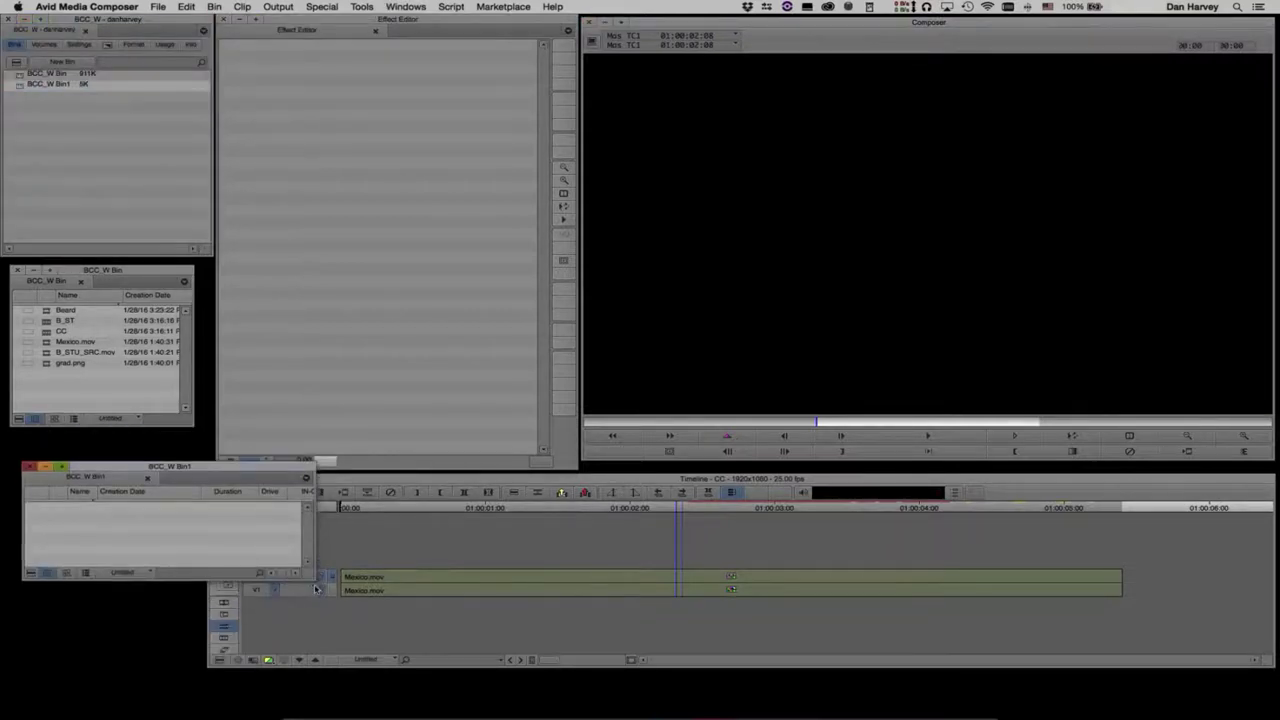
left_click_drag(314, 581, 314, 622)
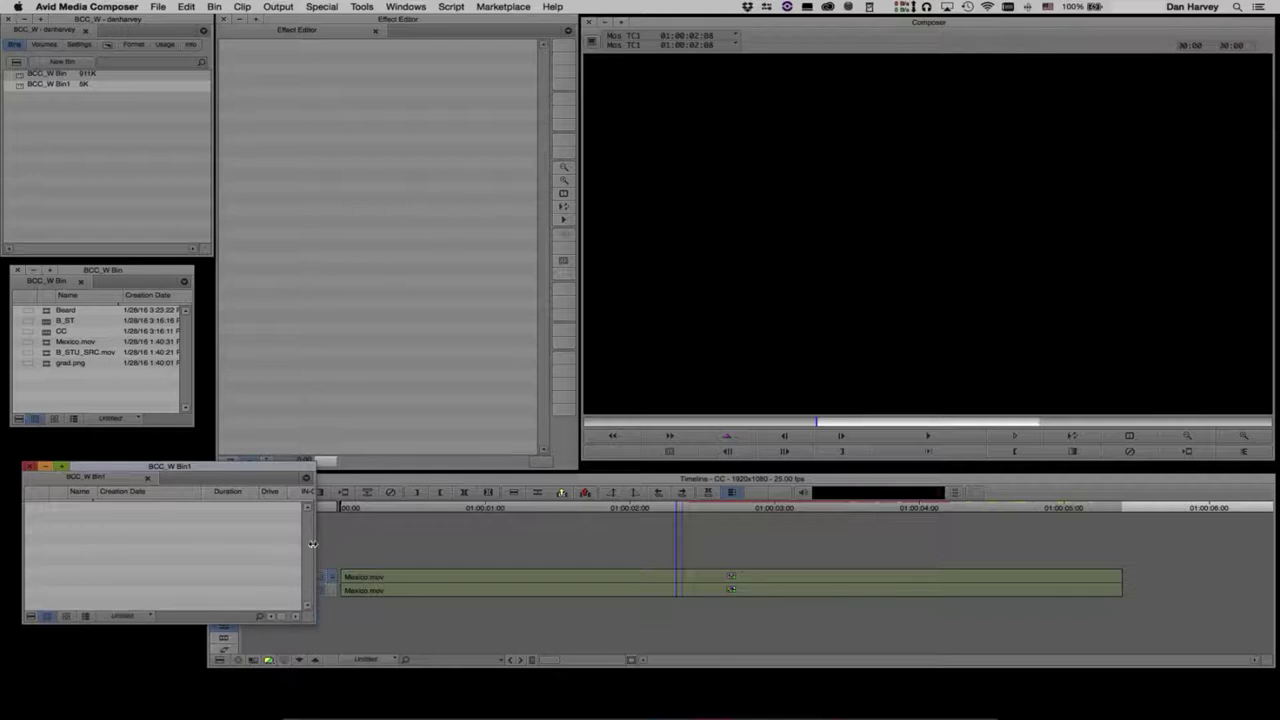
left_click_drag(312, 544, 192, 536)
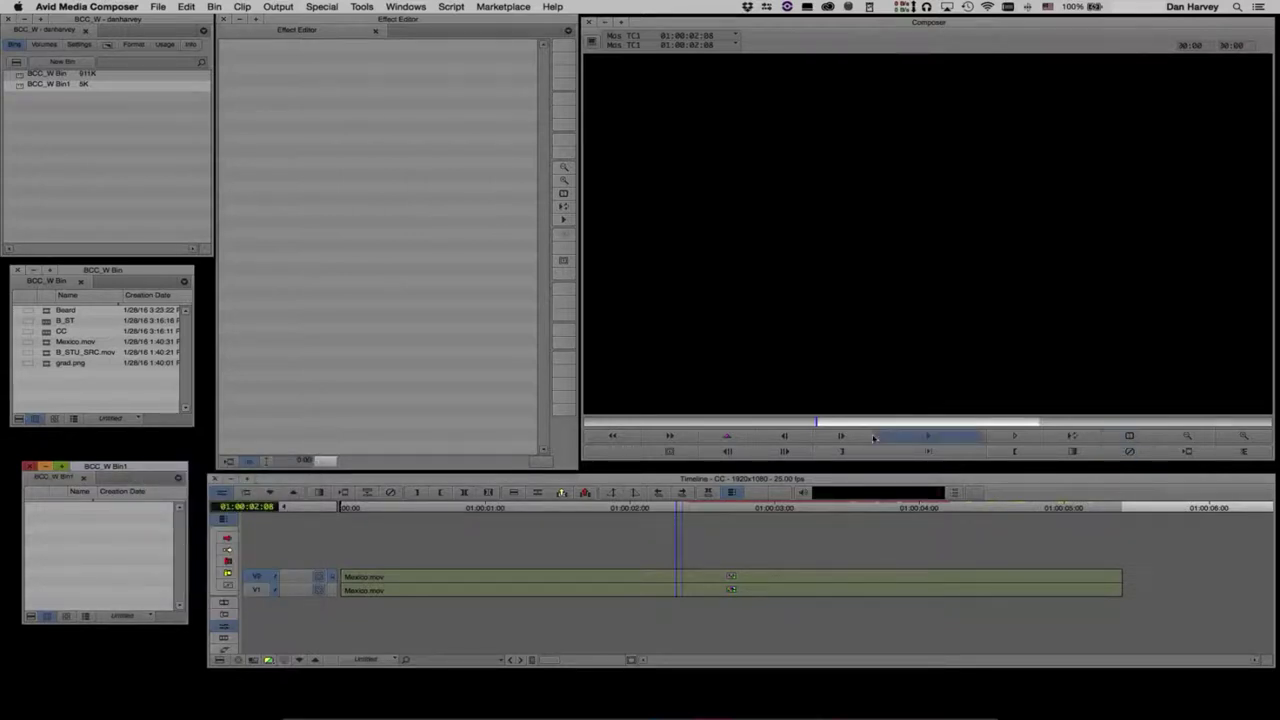
Step: Load the V2 Mexico.mov clip's effects for editing and save the BCC Pixel Chooser effect as a template in the new bin
left_click(688, 510)
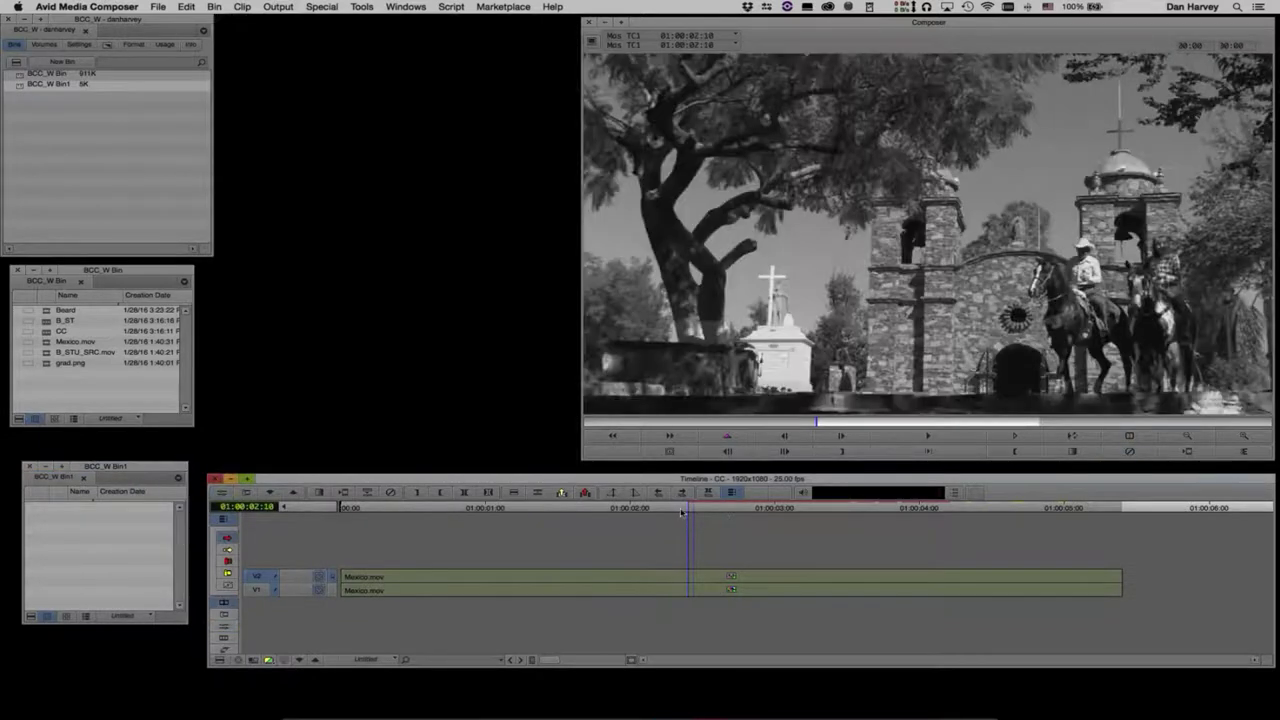
key("space")
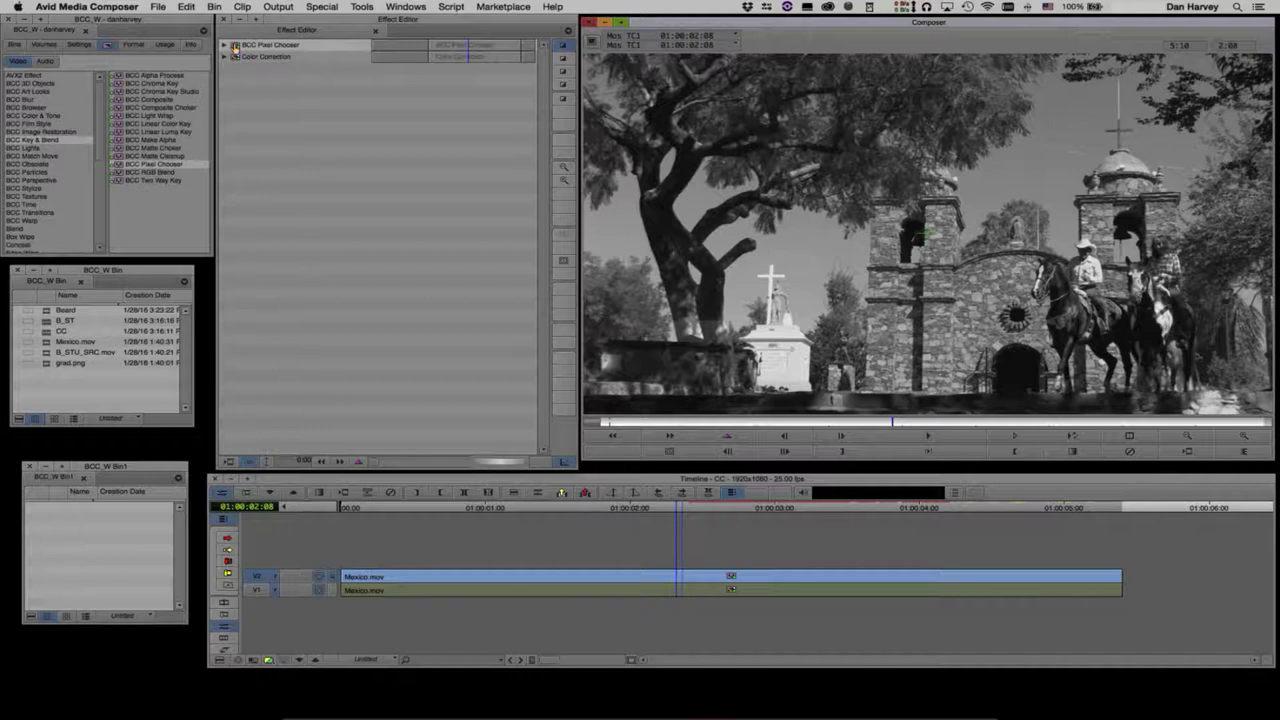
left_click_drag(234, 46, 122, 522)
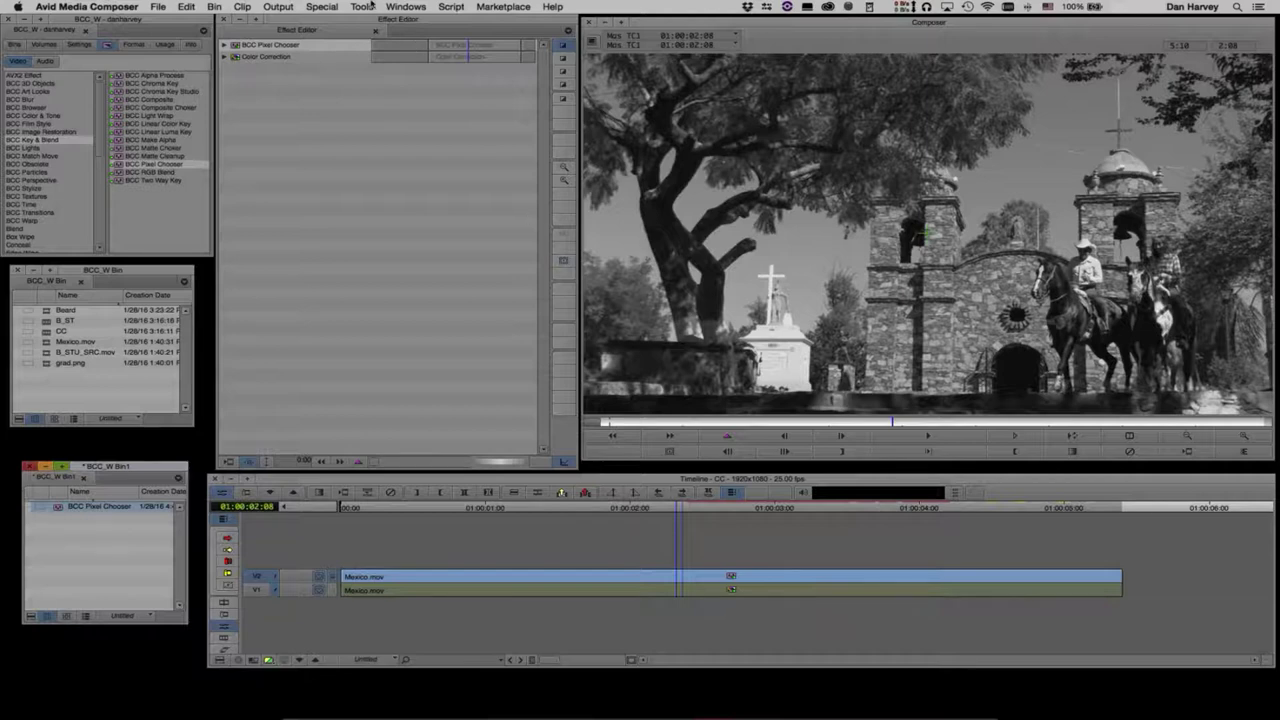
Step: Expand the BCC Pixel Chooser parameters, preview the Alpha Channel output and switch the output back to B-W Matte
left_click(223, 45)
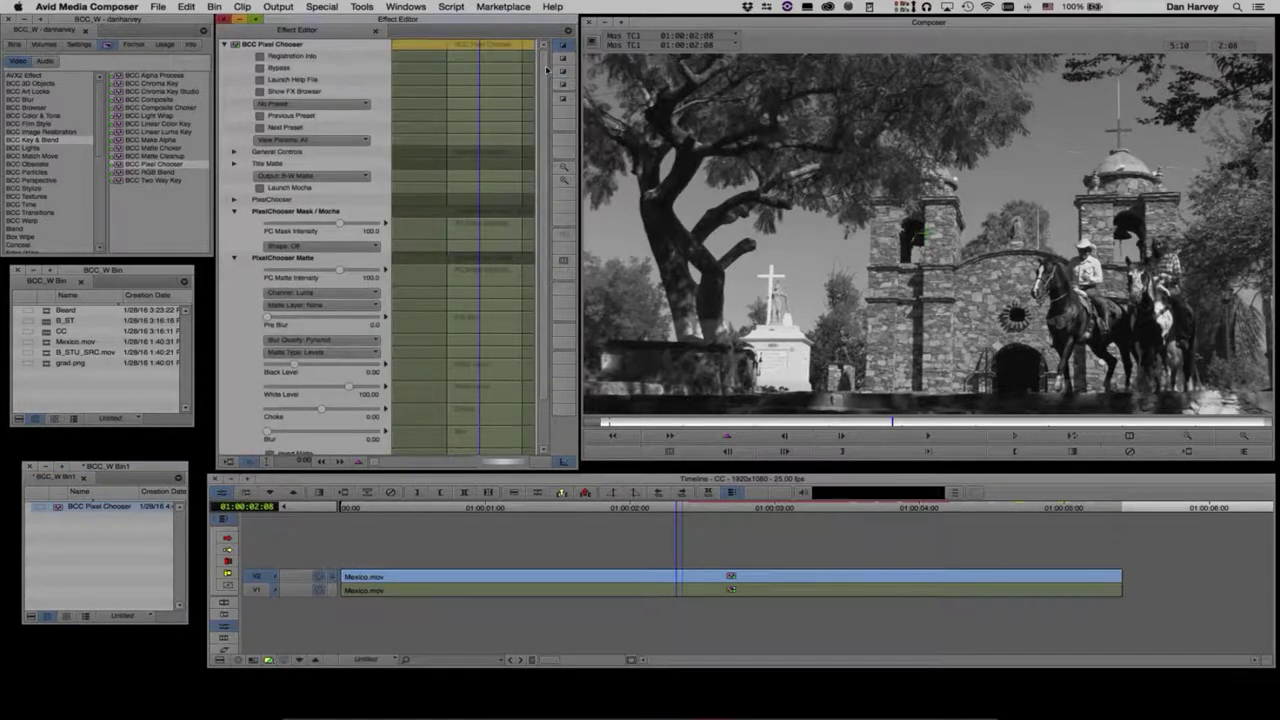
scroll(547, 70, "down", 5)
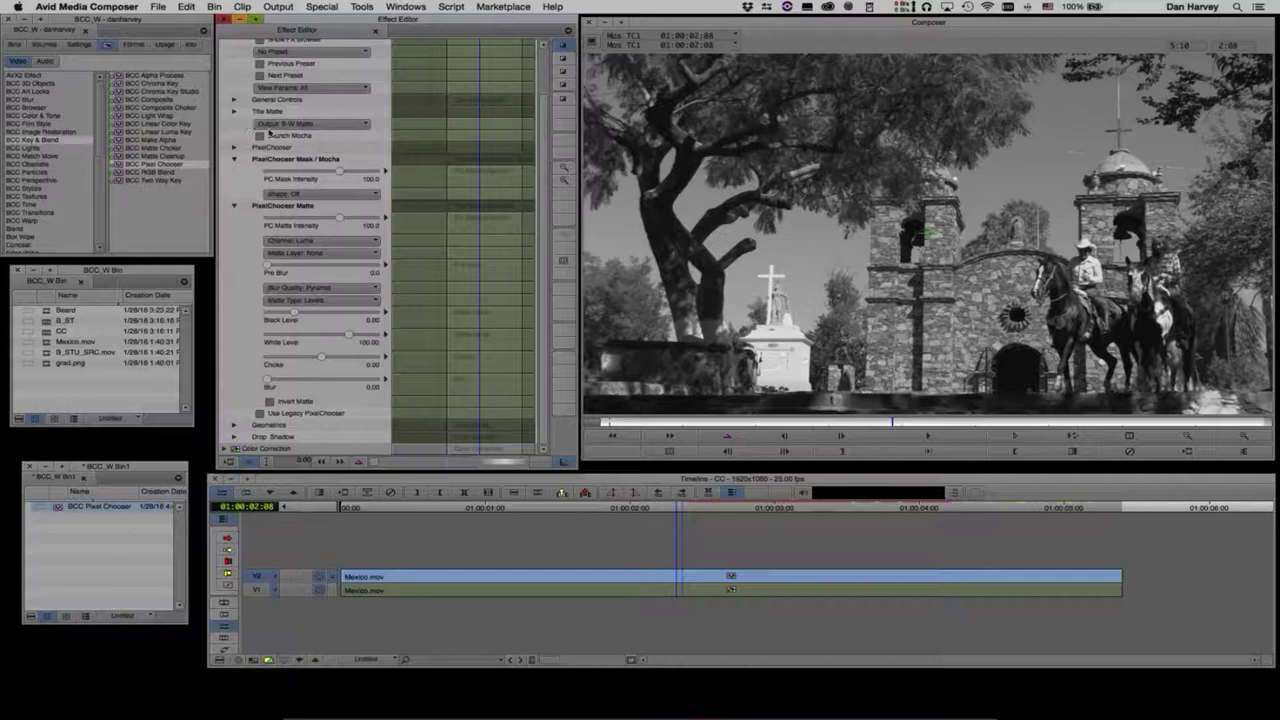
left_click(284, 124)
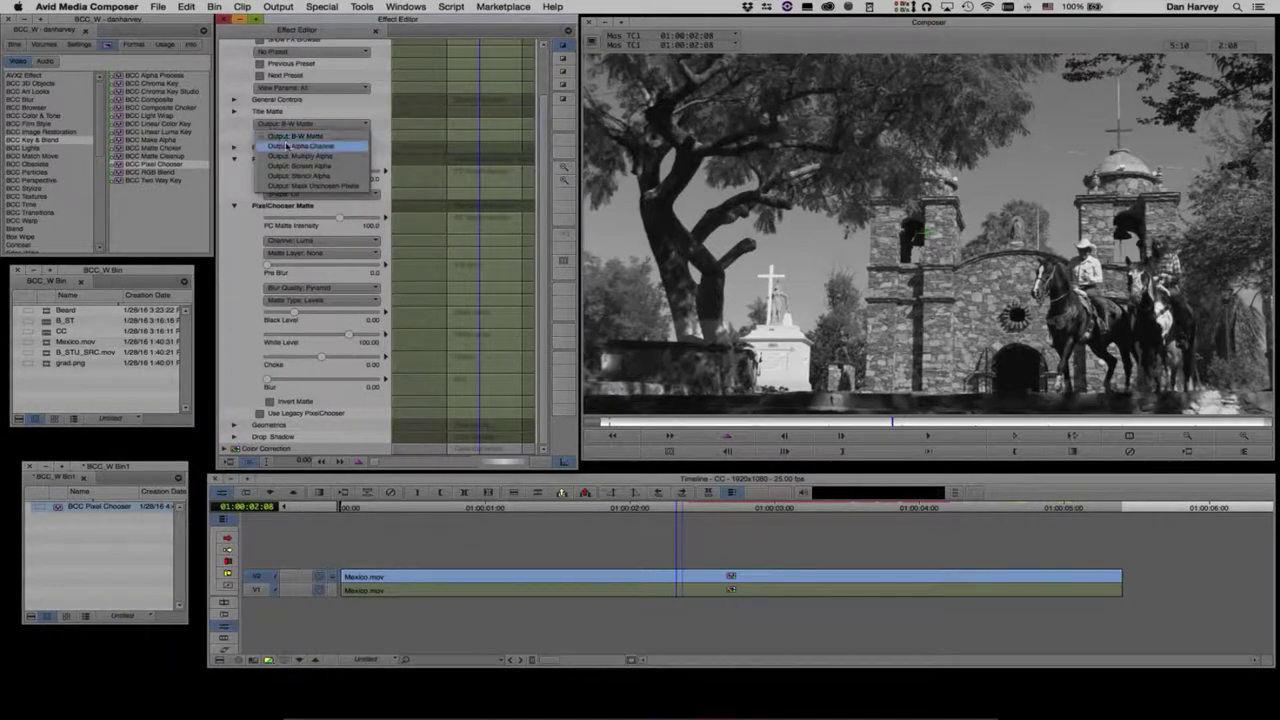
left_click(287, 145)
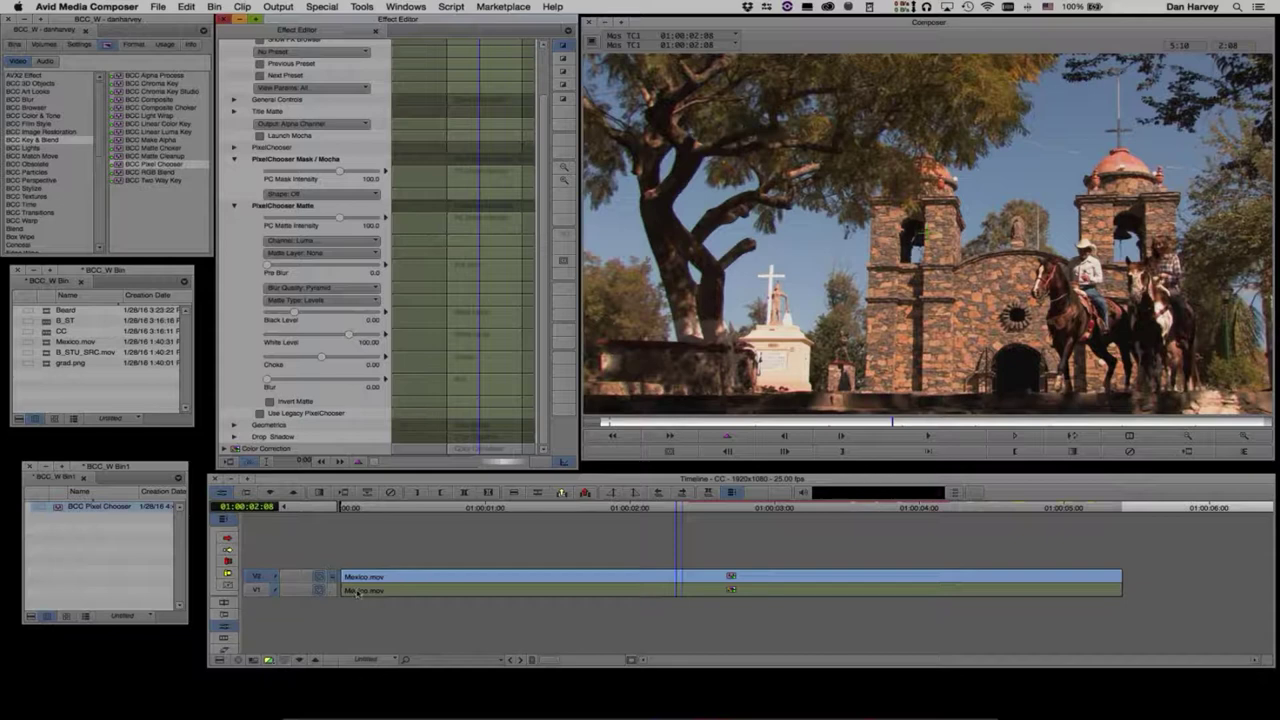
left_click(320, 126)
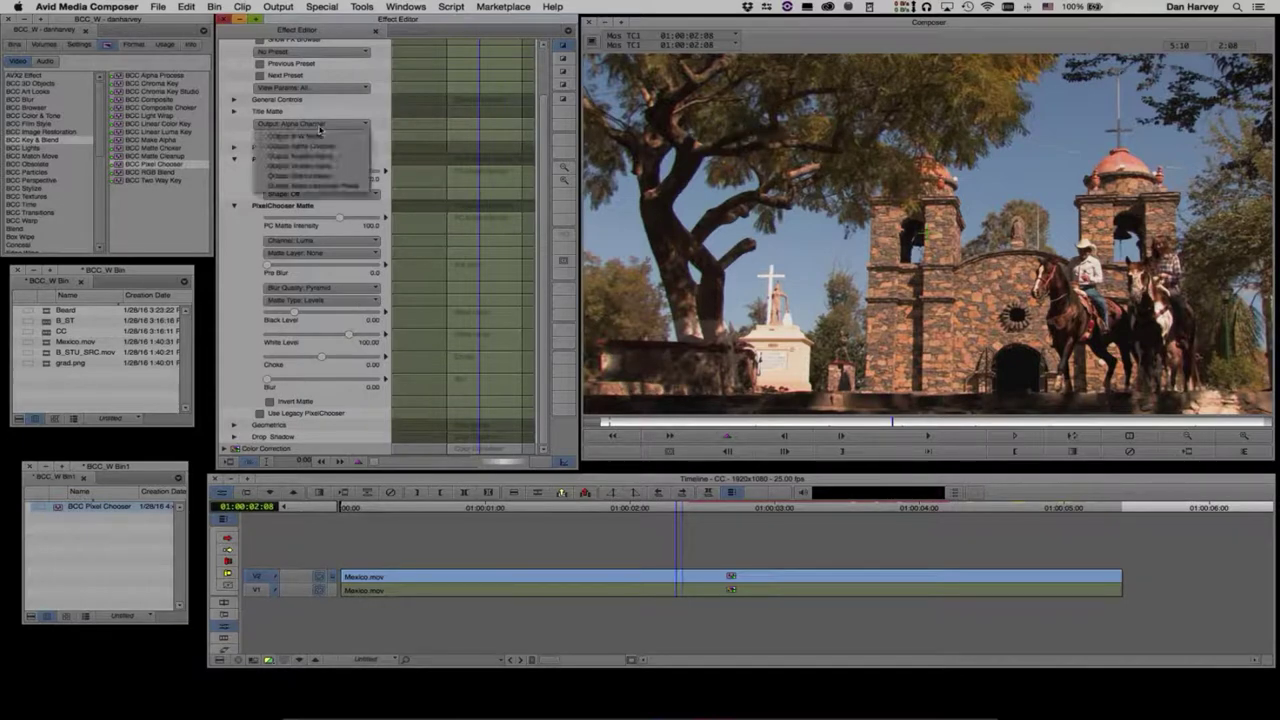
left_click(320, 137)
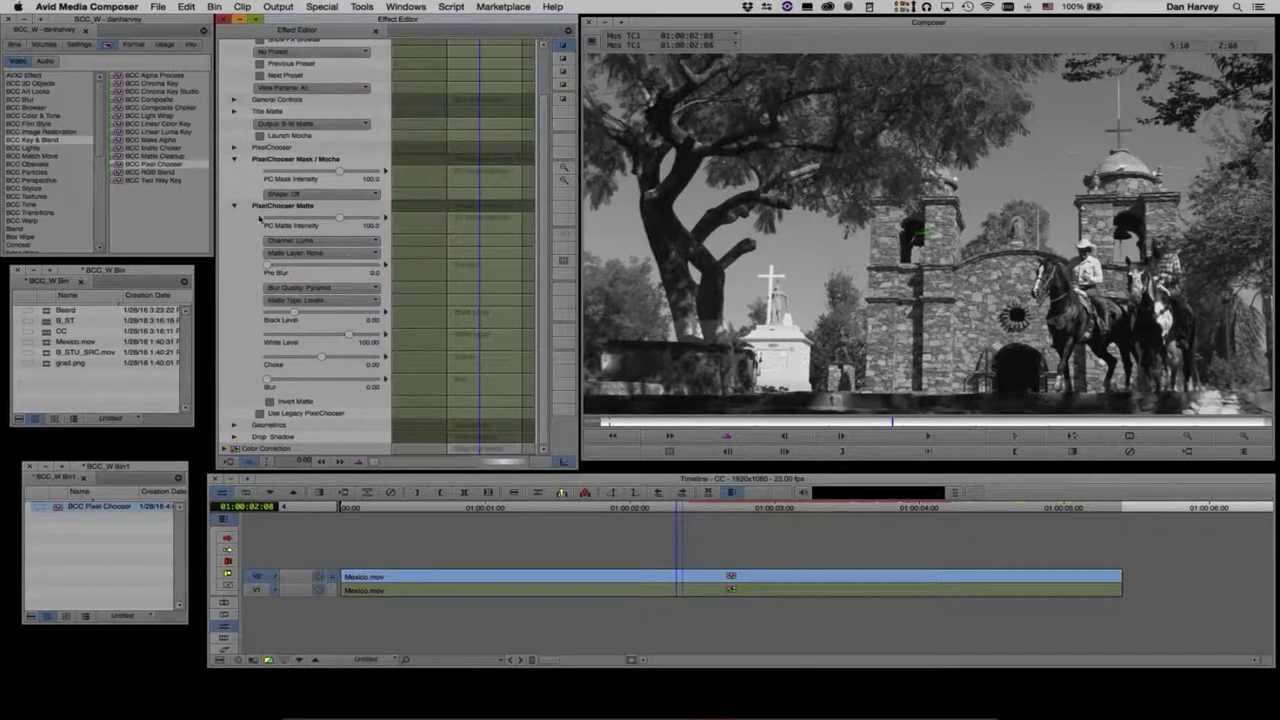
Step: Compare the Red and Blue channels for the PixelChooser Matte, and set its Channel to Key
left_click(234, 207)
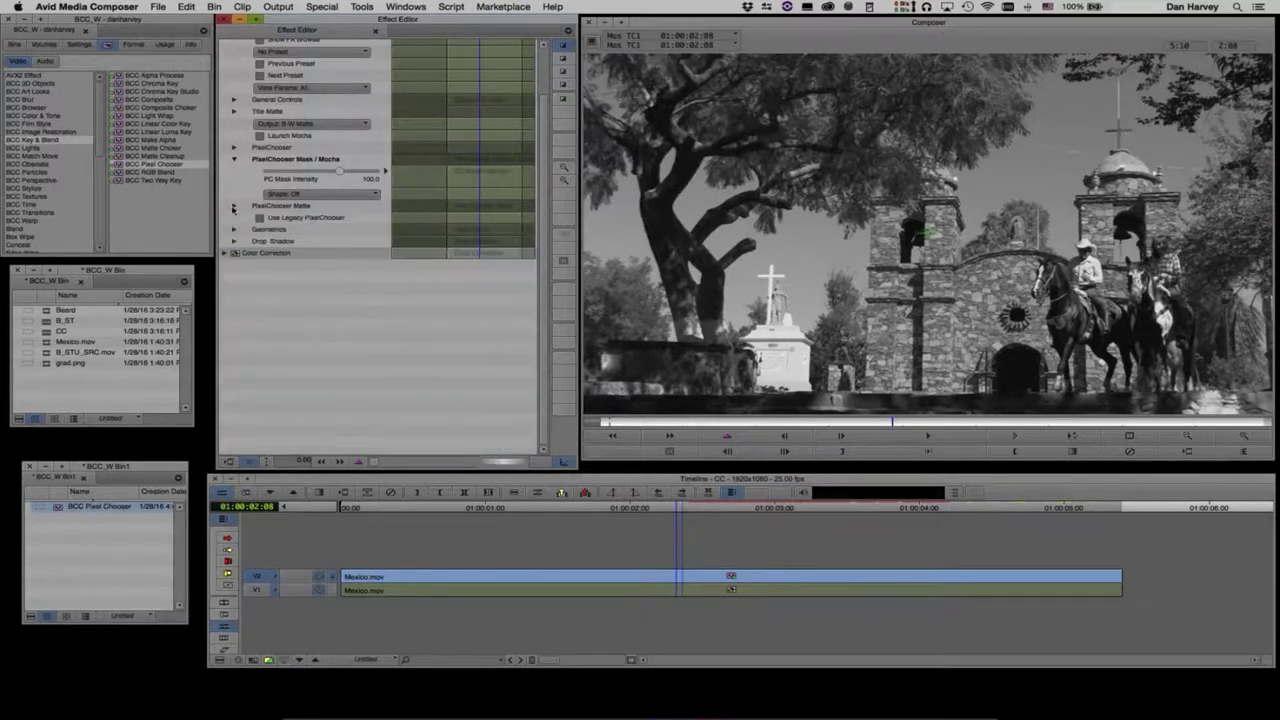
left_click(234, 207)
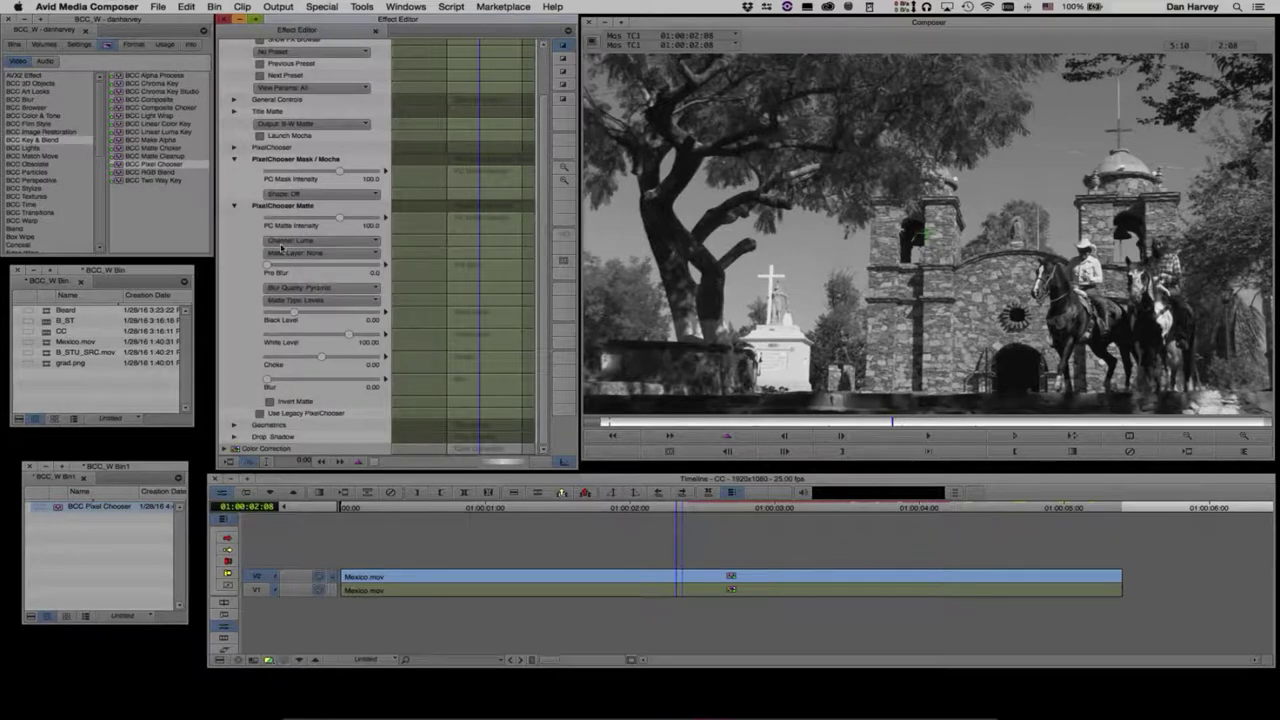
left_click(282, 242)
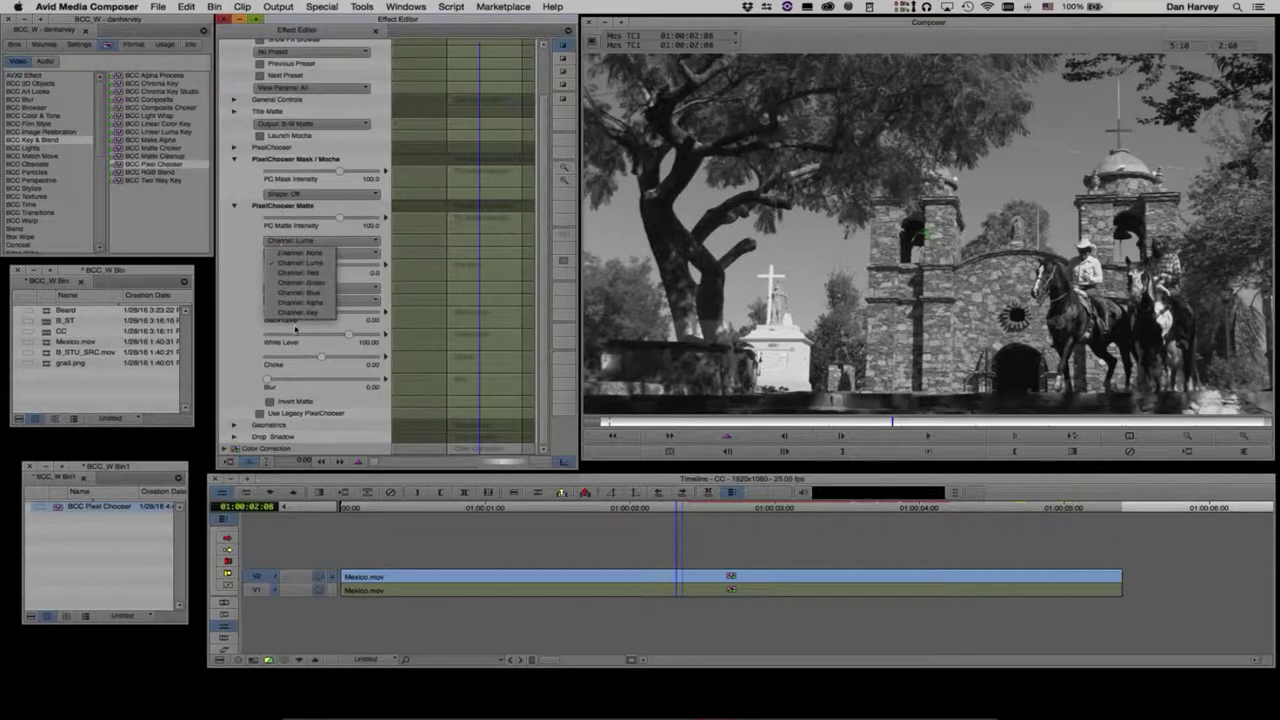
left_click(298, 272)
left_click(328, 240)
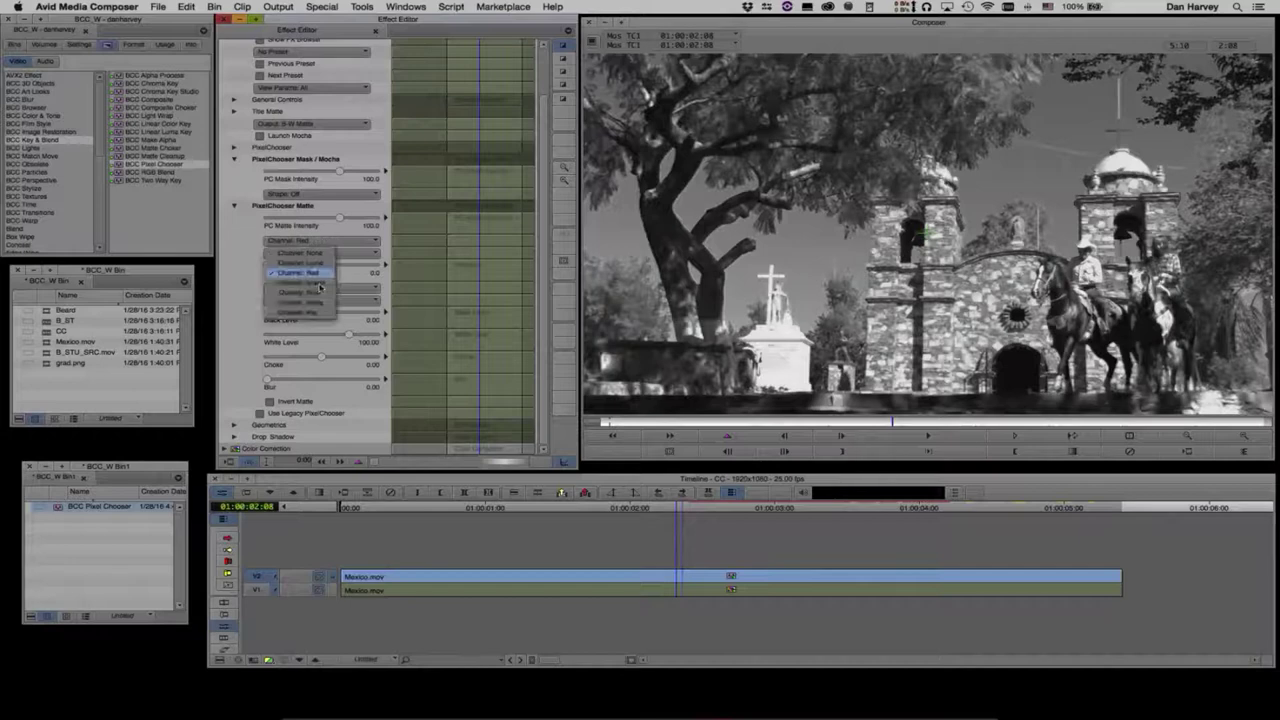
left_click(316, 289)
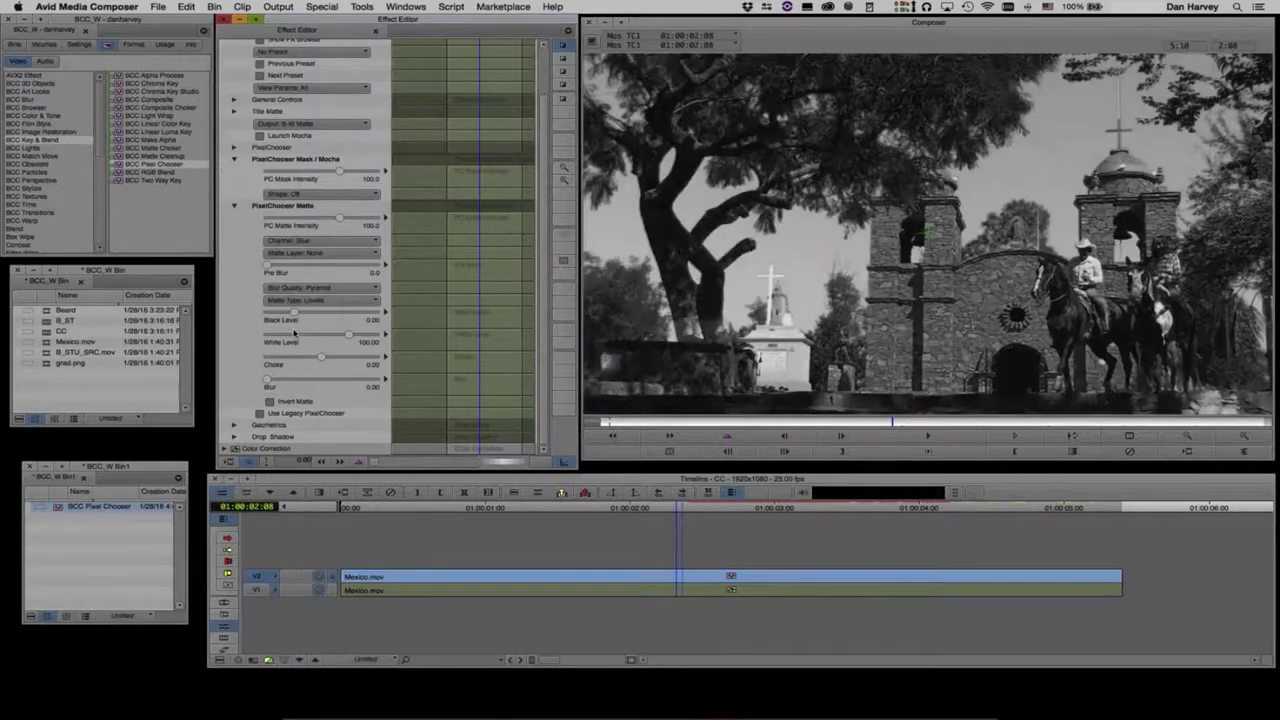
left_click(306, 242)
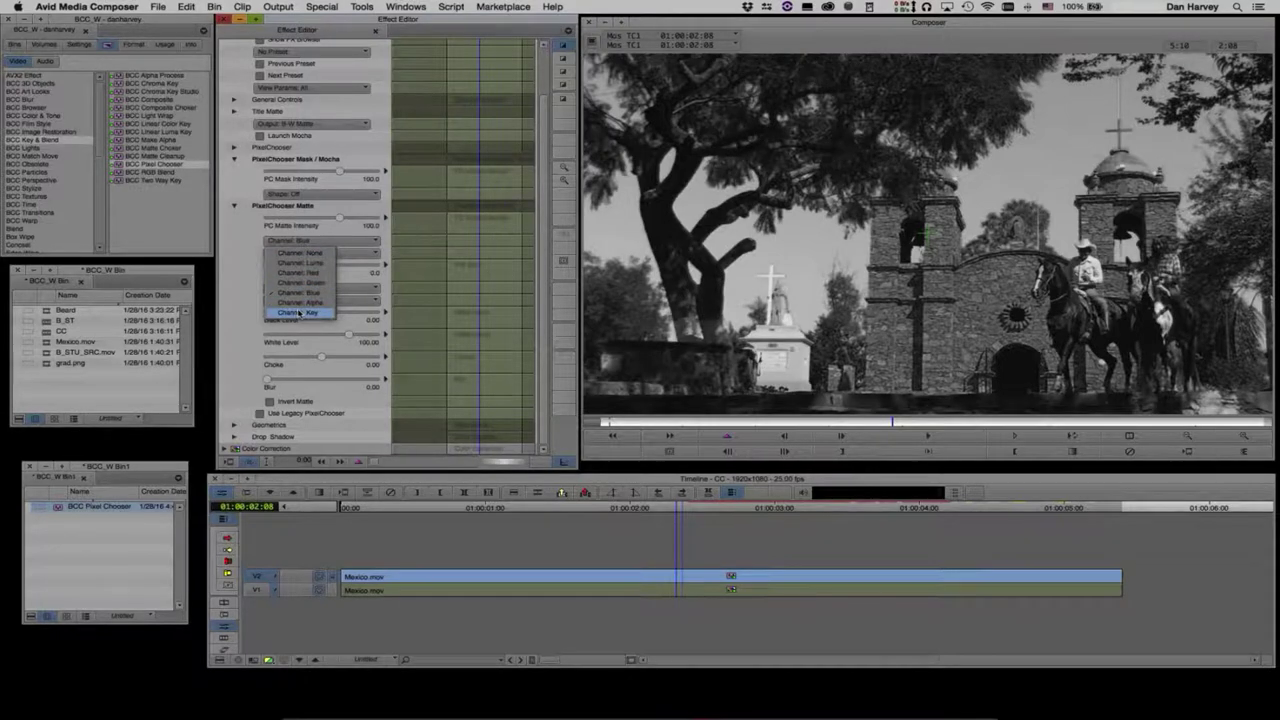
left_click(298, 313)
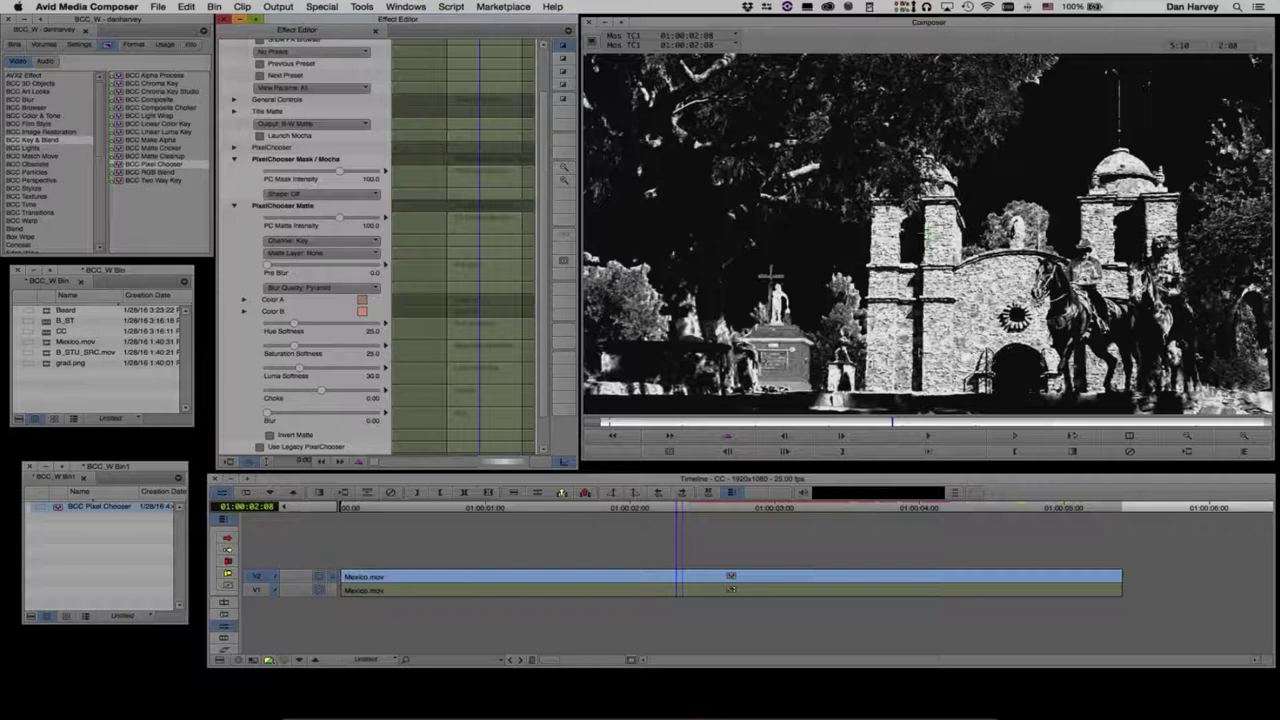
Step: Set the BCC Pixel Chooser output to Alpha Channel to show the full-colour image
left_click(311, 242)
left_click(300, 123)
left_click(300, 126)
left_click(302, 150)
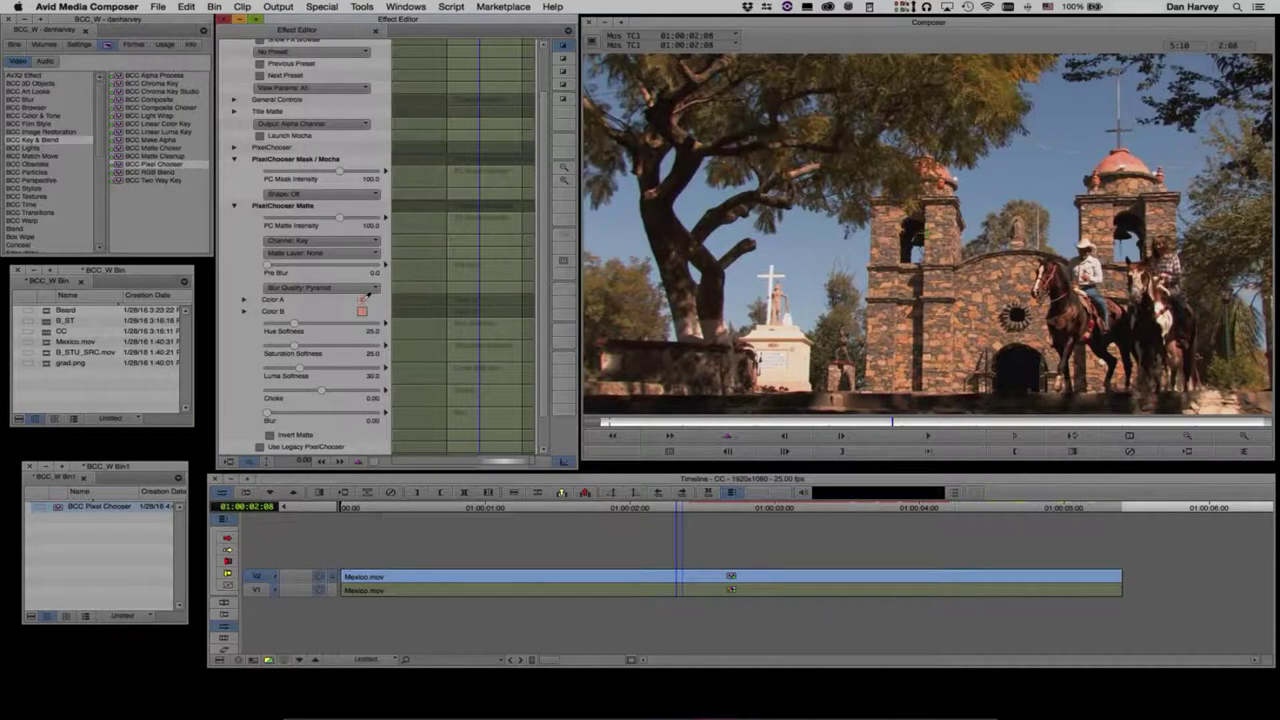
Step: Sample Color A from the pale sky beside the cross and Color B from the darker sky near the tree canopy, and output the B-W Matte
left_click_drag(363, 299, 811, 300)
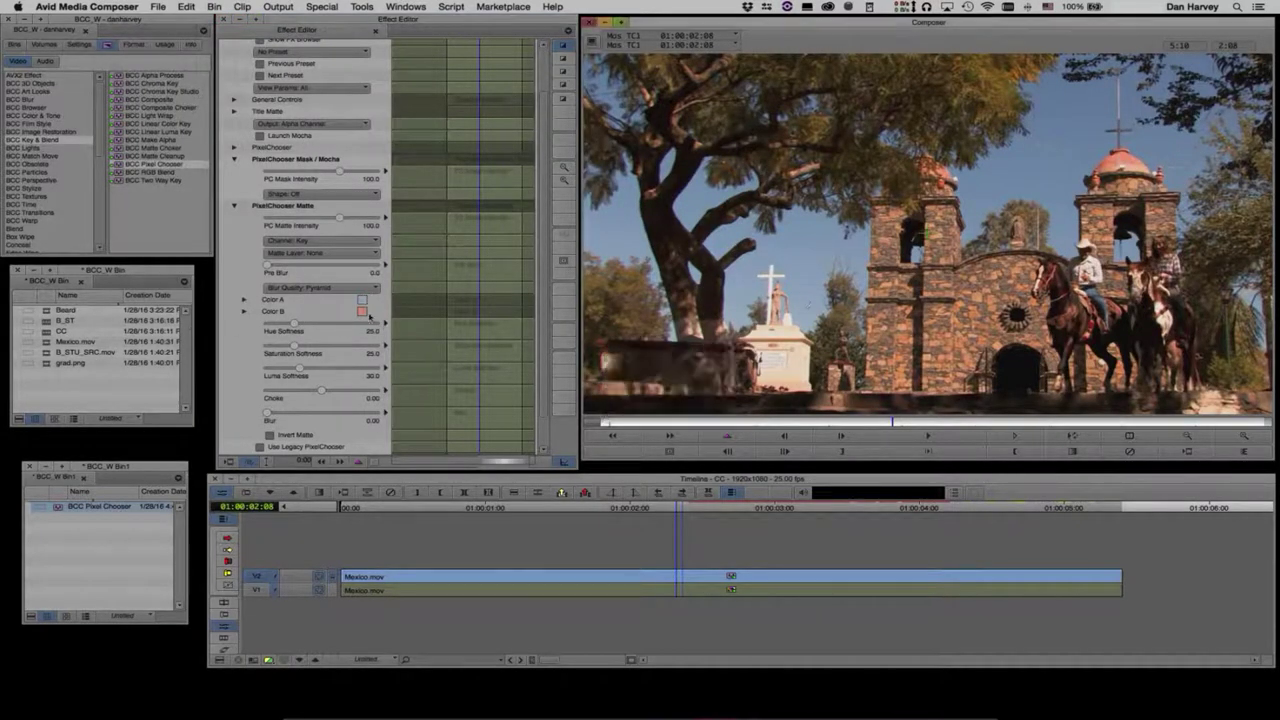
left_click_drag(363, 311, 994, 136)
left_click(315, 124)
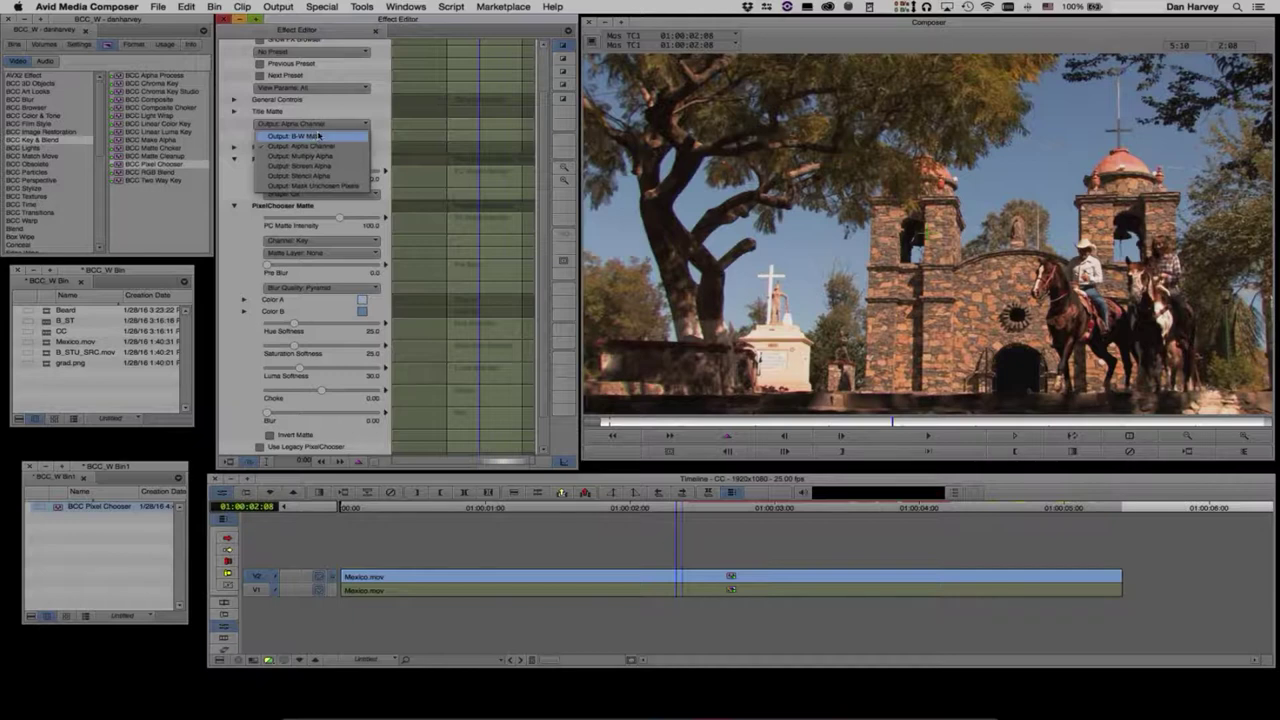
left_click(318, 136)
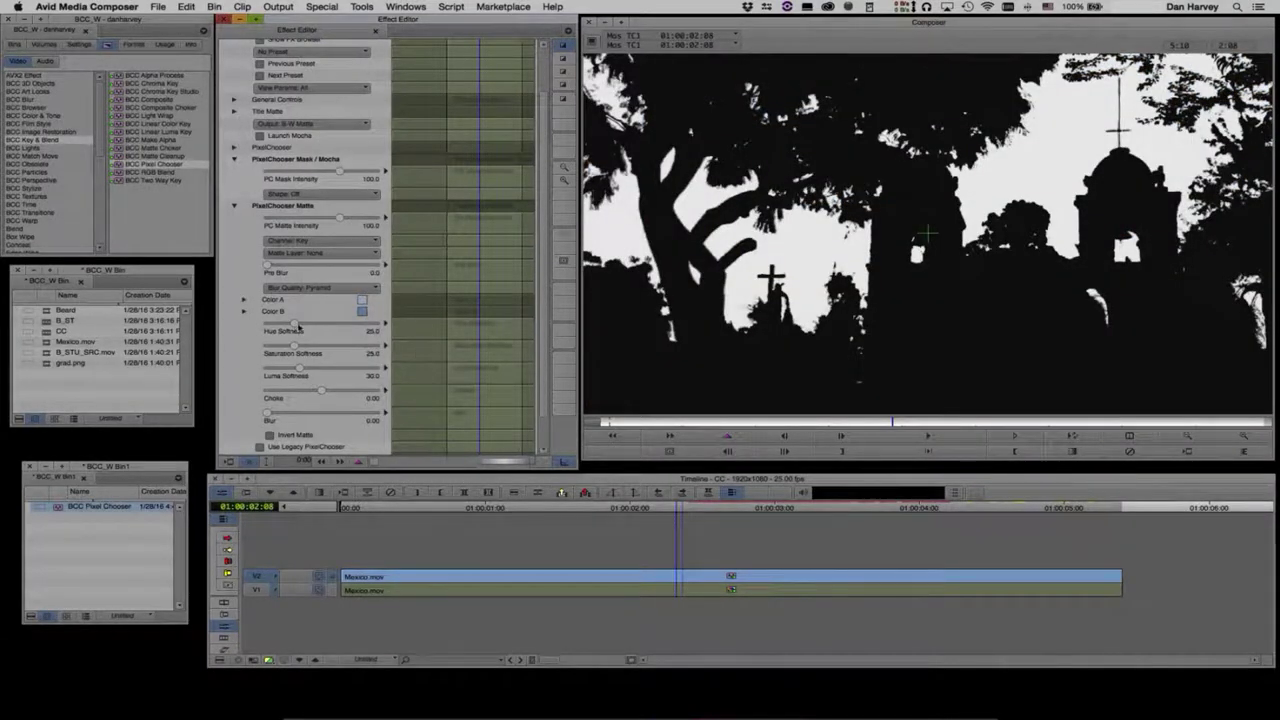
Step: Refine the sky key with Hue Softness 34.4, Saturation Softness 27.5 and Luma Softness 21.2, leaving Choke and Blur at 0
left_click_drag(295, 327, 301, 327)
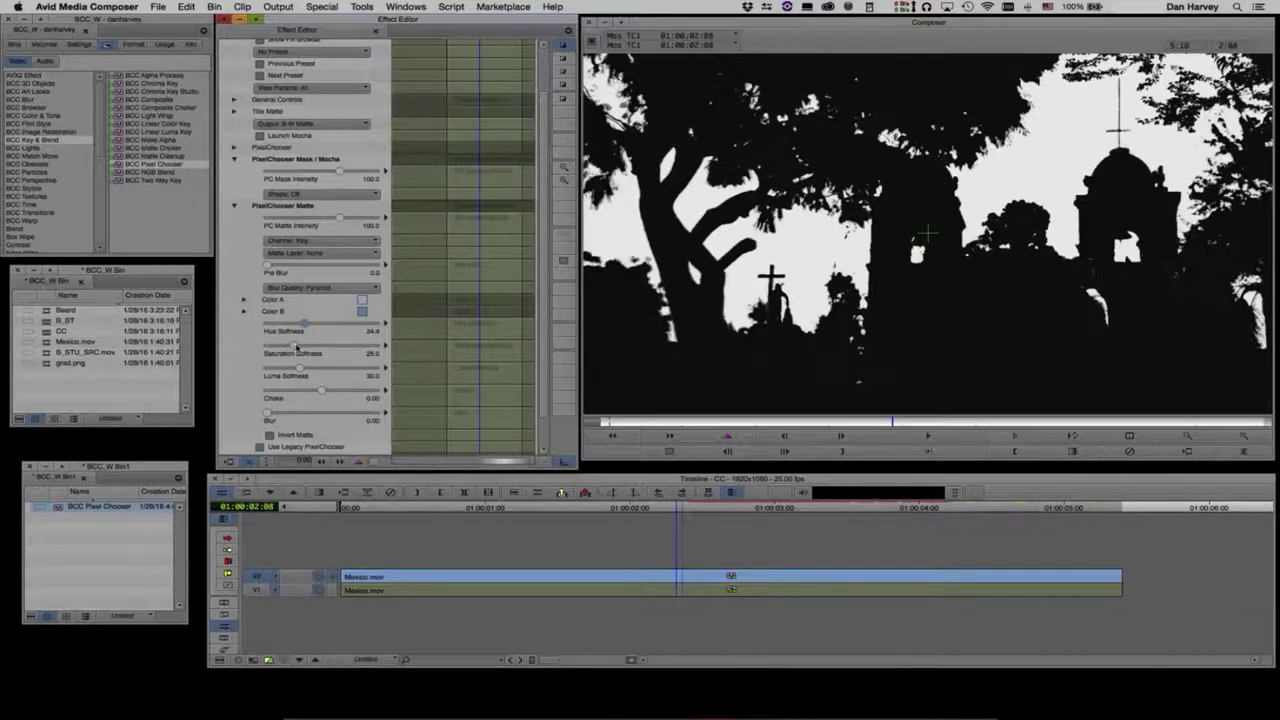
left_click(332, 347)
left_click_drag(346, 370, 292, 370)
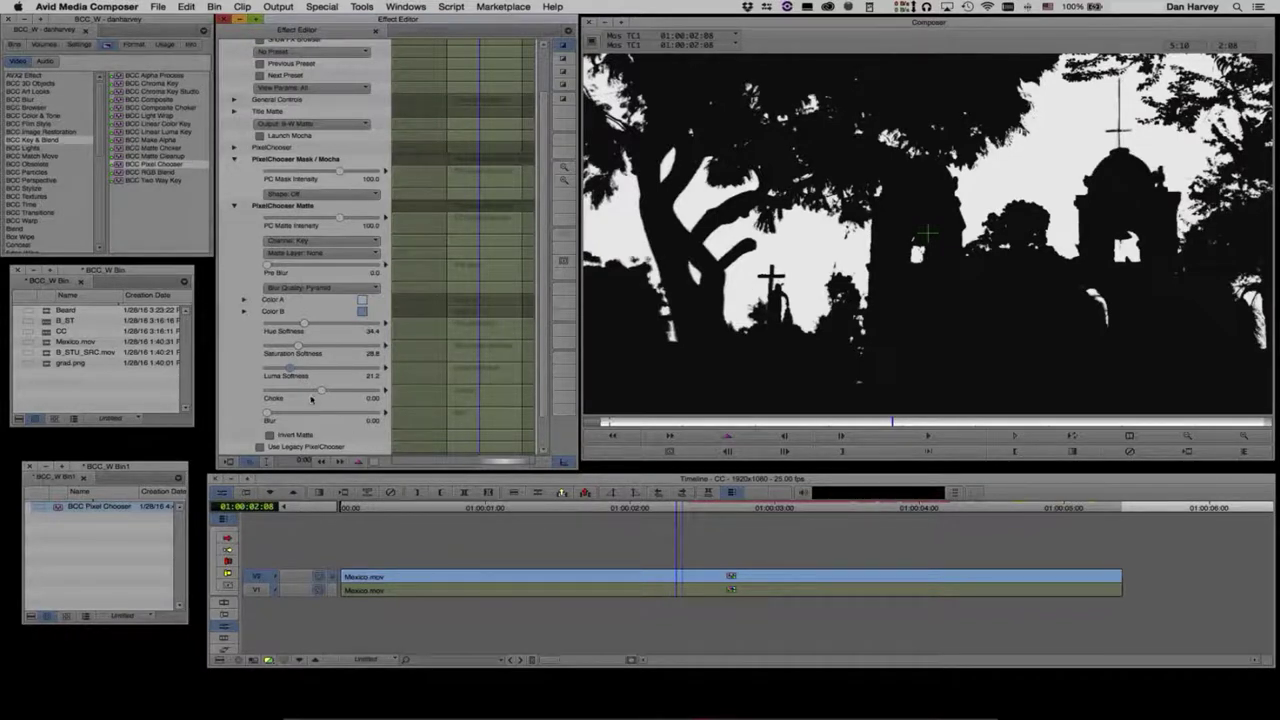
left_click_drag(323, 391, 321, 391)
mouse_move(269, 413)
left_mouse_down()
mouse_move(309, 418)
mouse_move(260, 424)
left_mouse_up()
left_click_drag(298, 347, 304, 345)
left_click_drag(329, 408, 198, 413)
Step: Set the BCC Pixel Chooser output to Alpha Channel and park on the V2 clip at 01:00:01:20
left_click(318, 124)
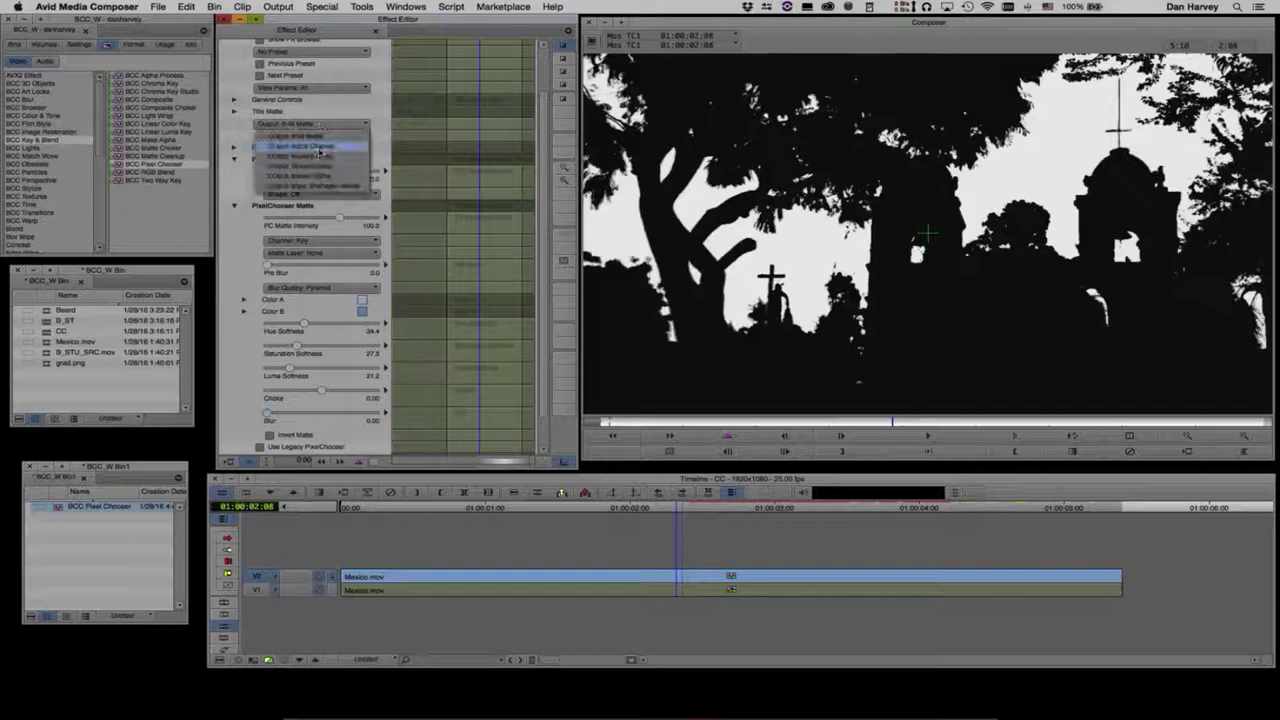
left_click(320, 152)
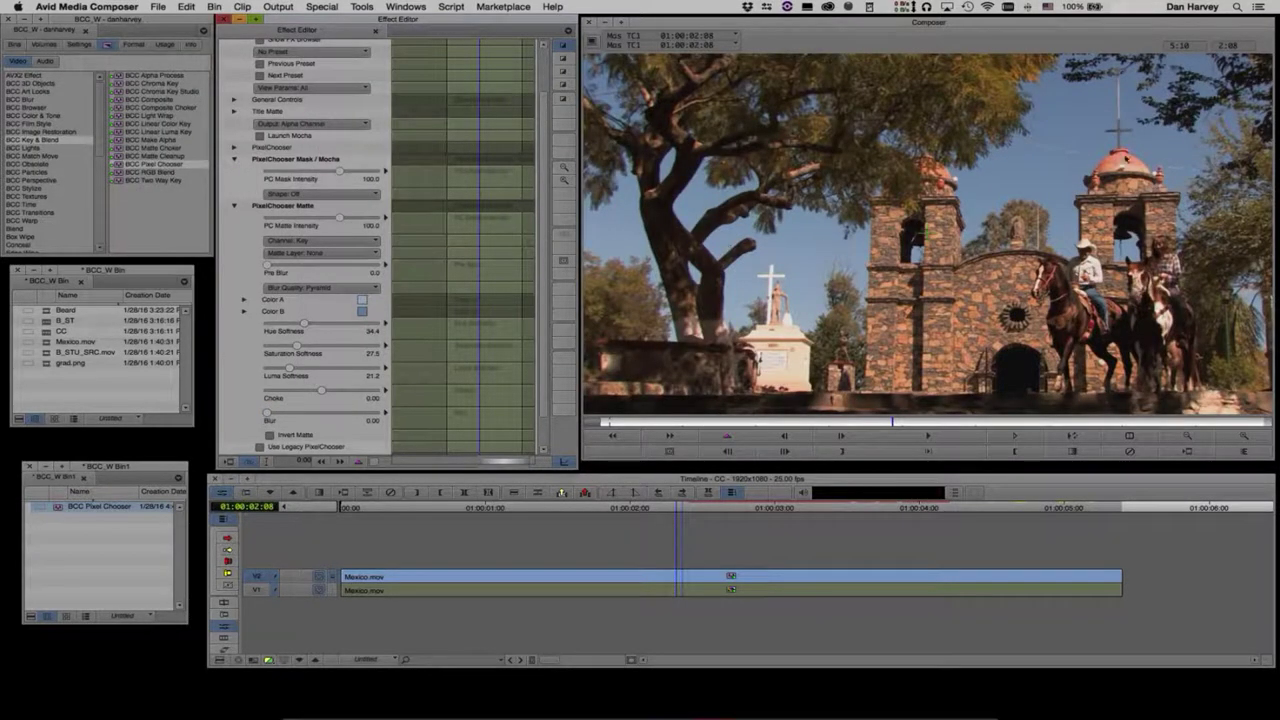
left_click(613, 593)
left_click(602, 578)
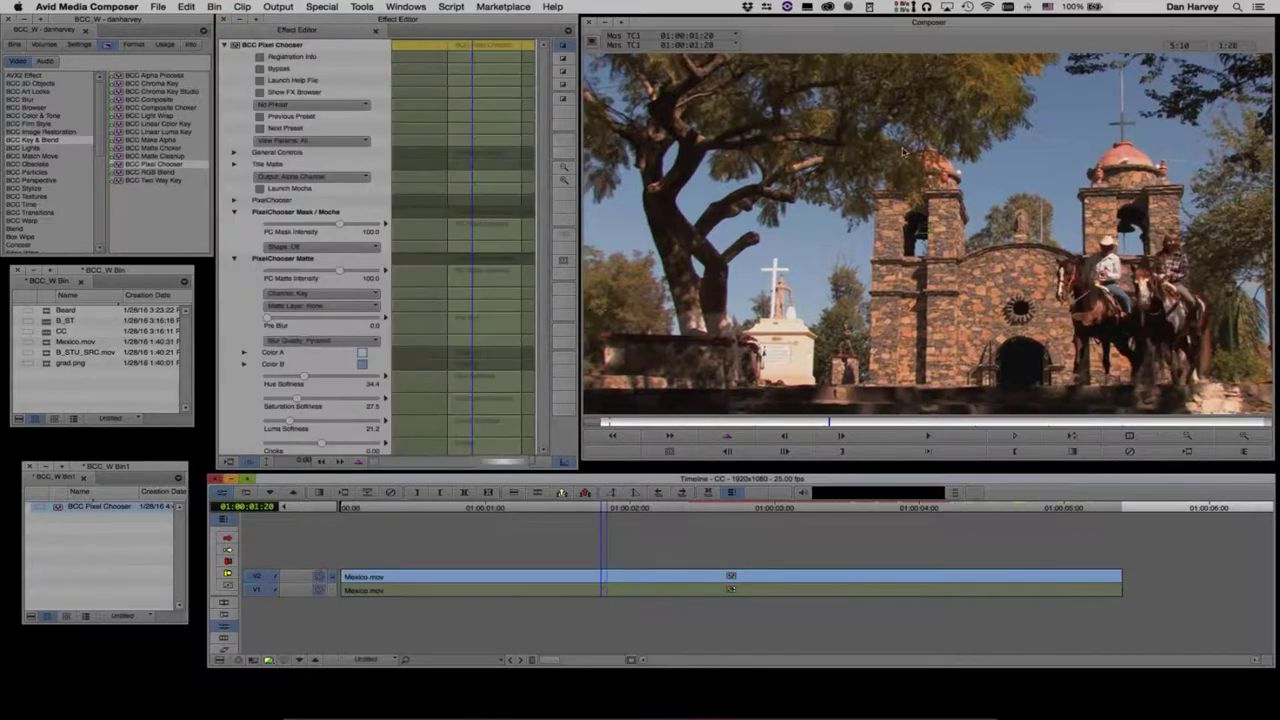
Step: Collapse the BCC Pixel Chooser parameters and switch to the Color Correction workspace
left_click(223, 46)
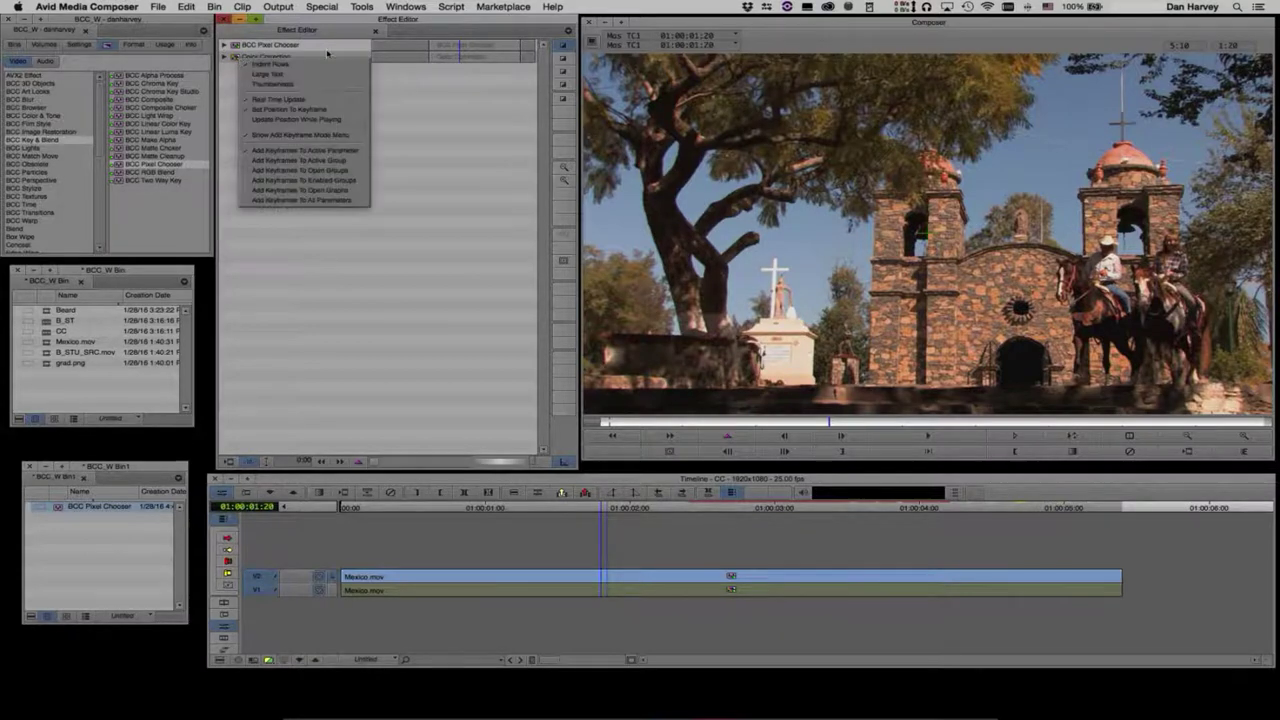
left_click(437, 165)
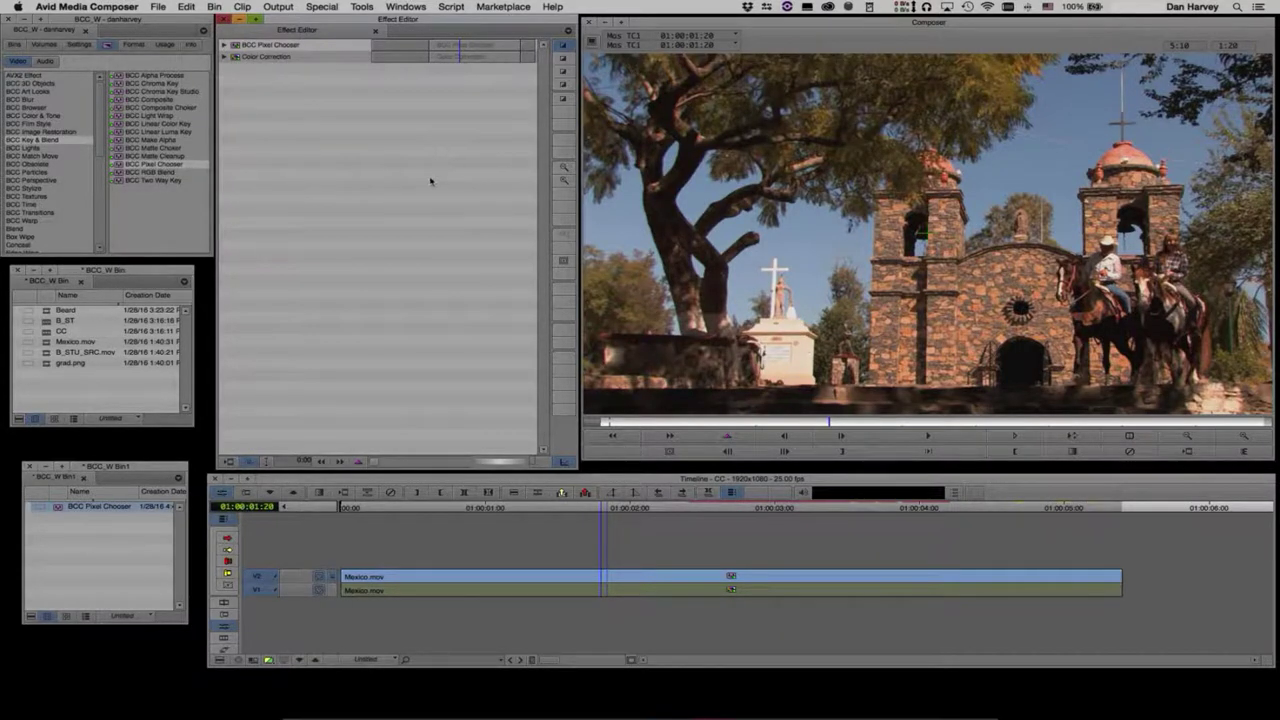
key("shift+super+2")
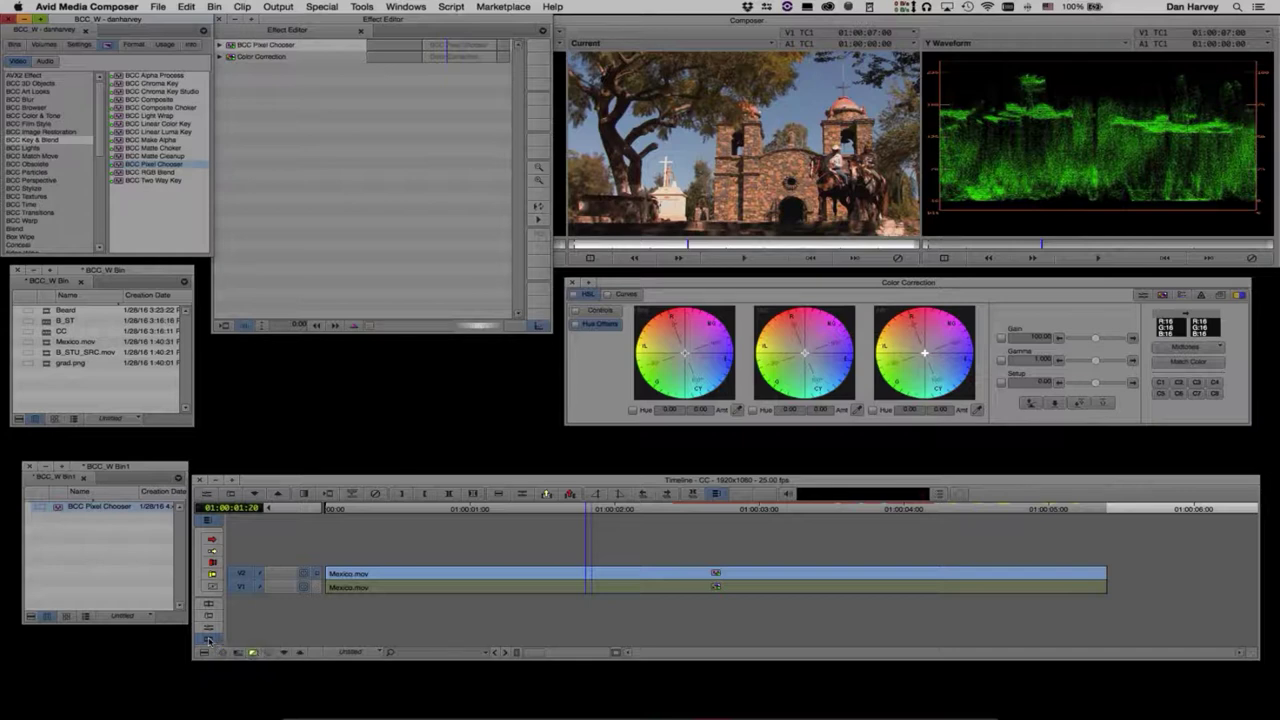
Step: Select the V2 clip's Color Correction effect, test a full blue midtone hue offset and reset the midtone offset
left_click(231, 59)
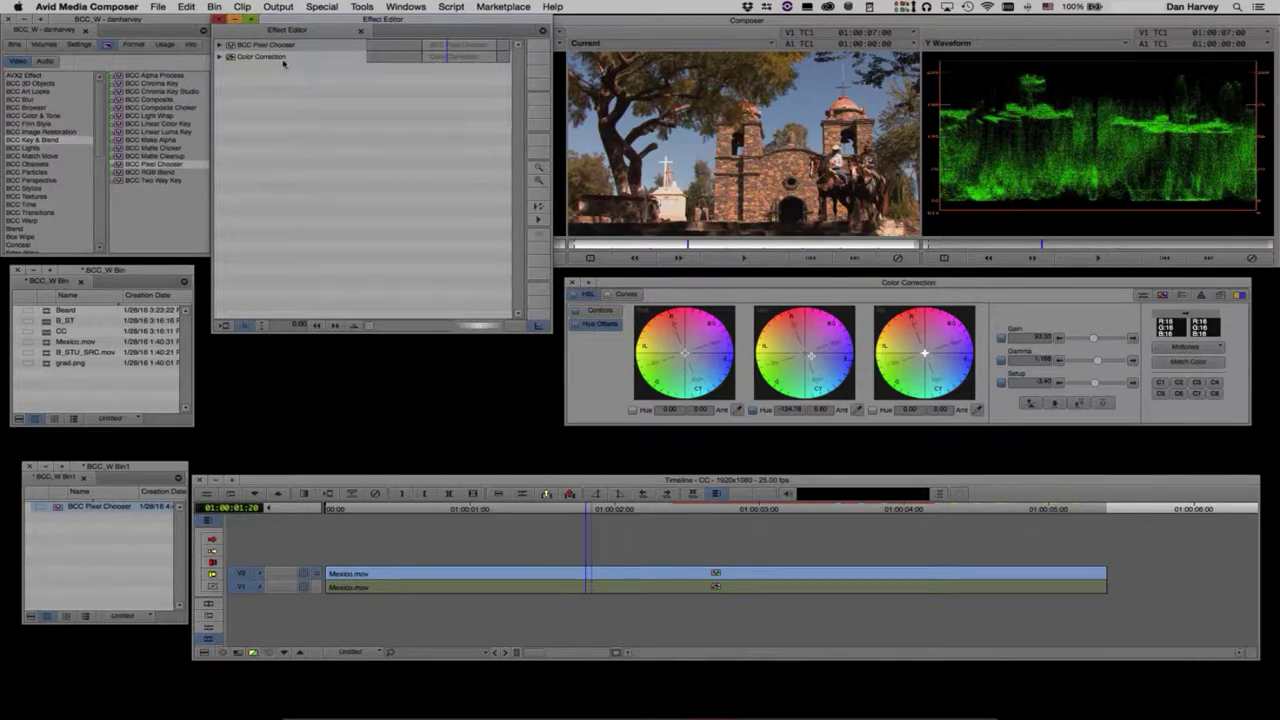
left_click(220, 58)
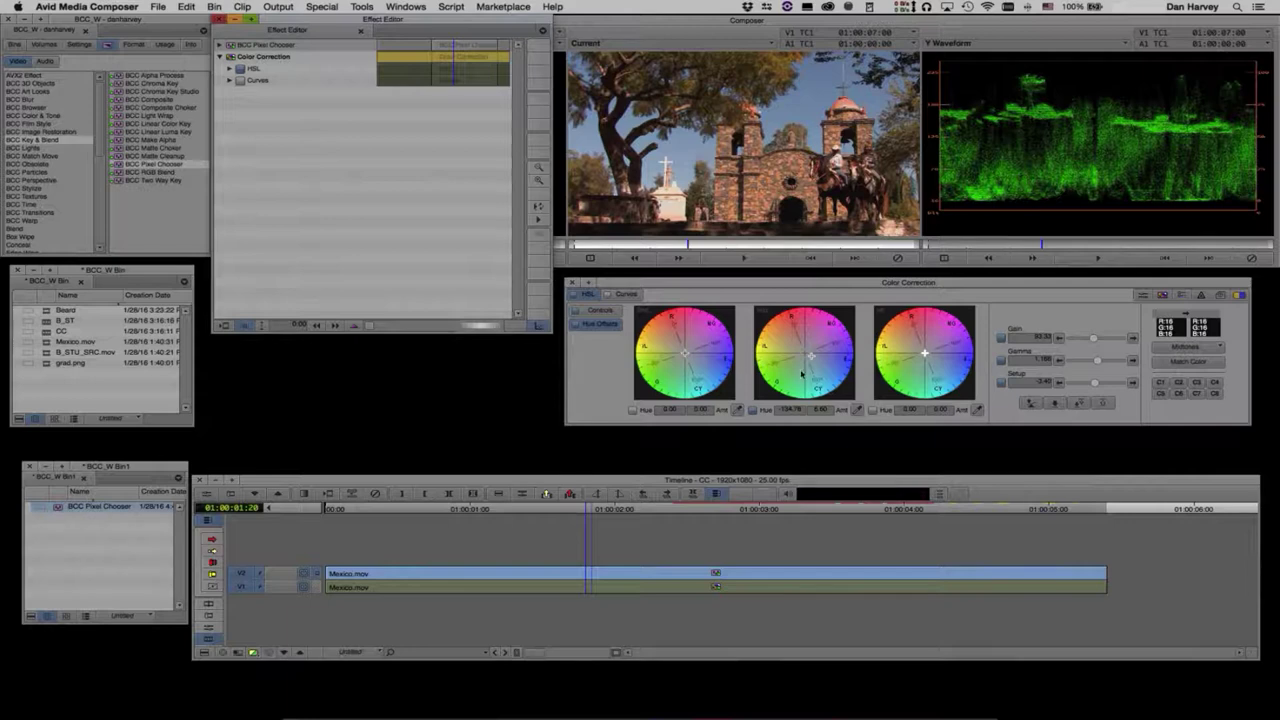
left_click_drag(811, 363, 915, 368)
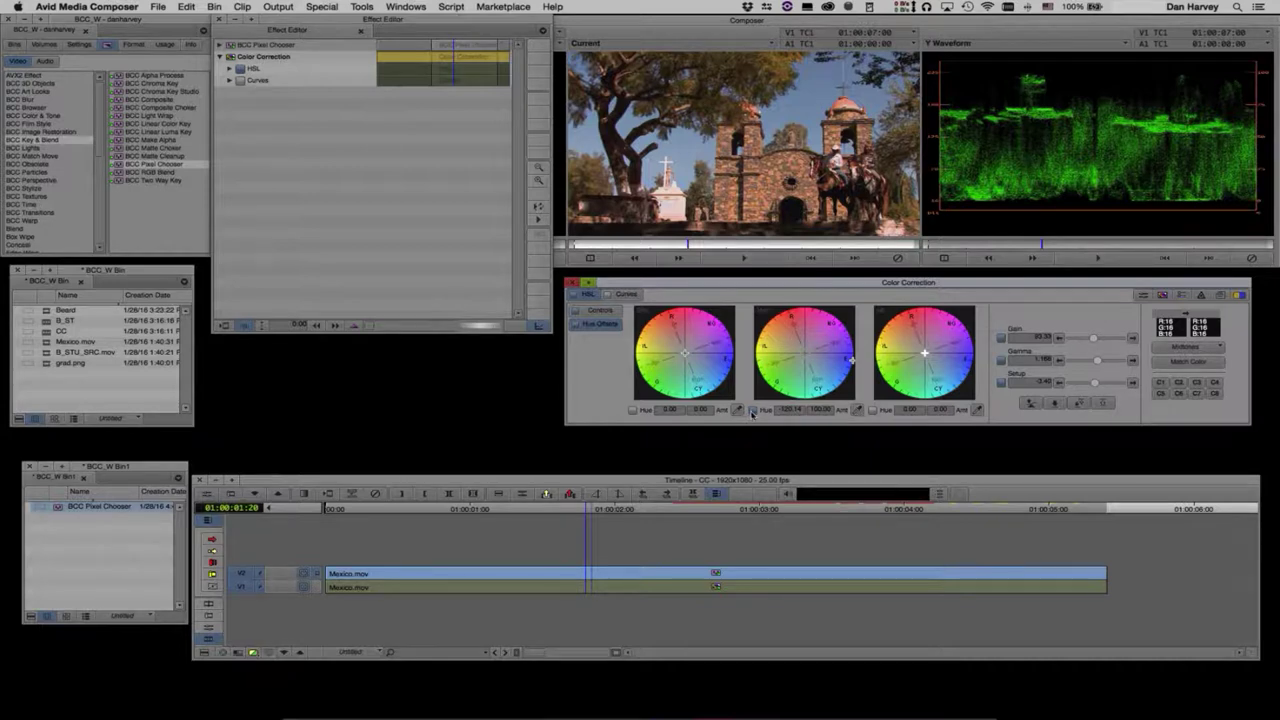
left_click(752, 411)
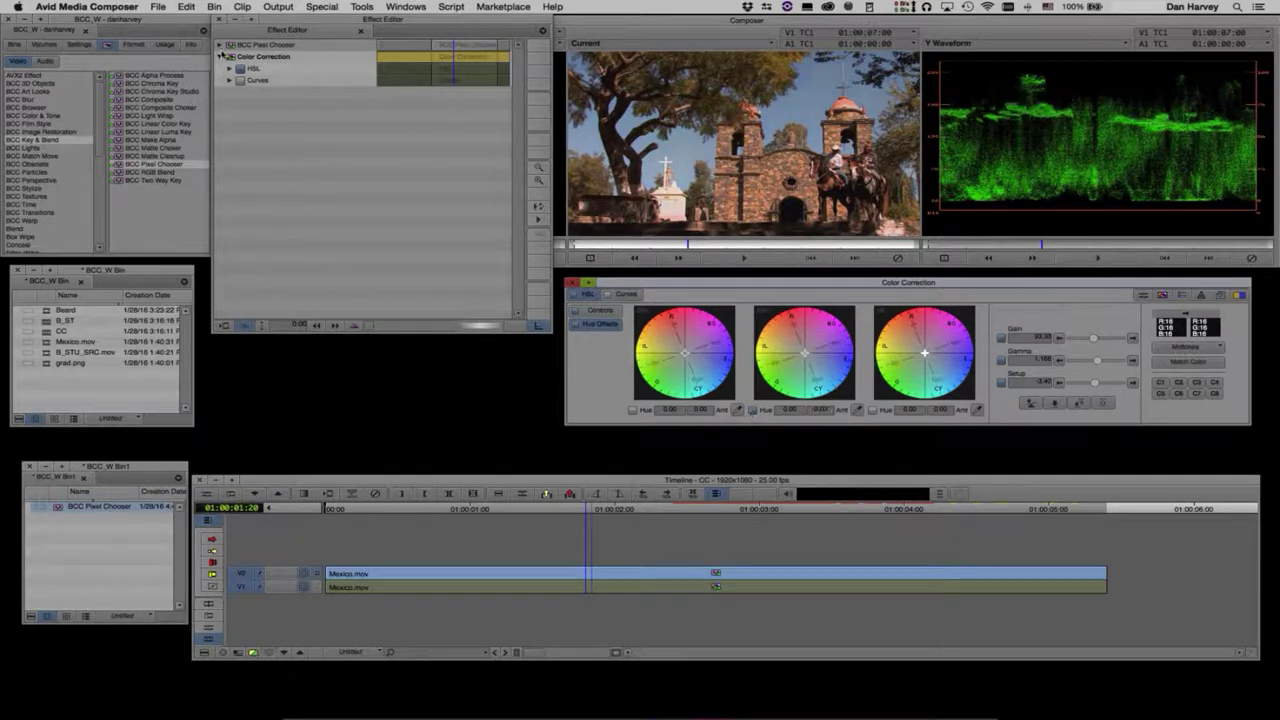
Step: Review the BCC Pixel Chooser settings and the V1 clip's correction, and output the V2 clip's B-W Matte
left_click(220, 57)
left_click(219, 45)
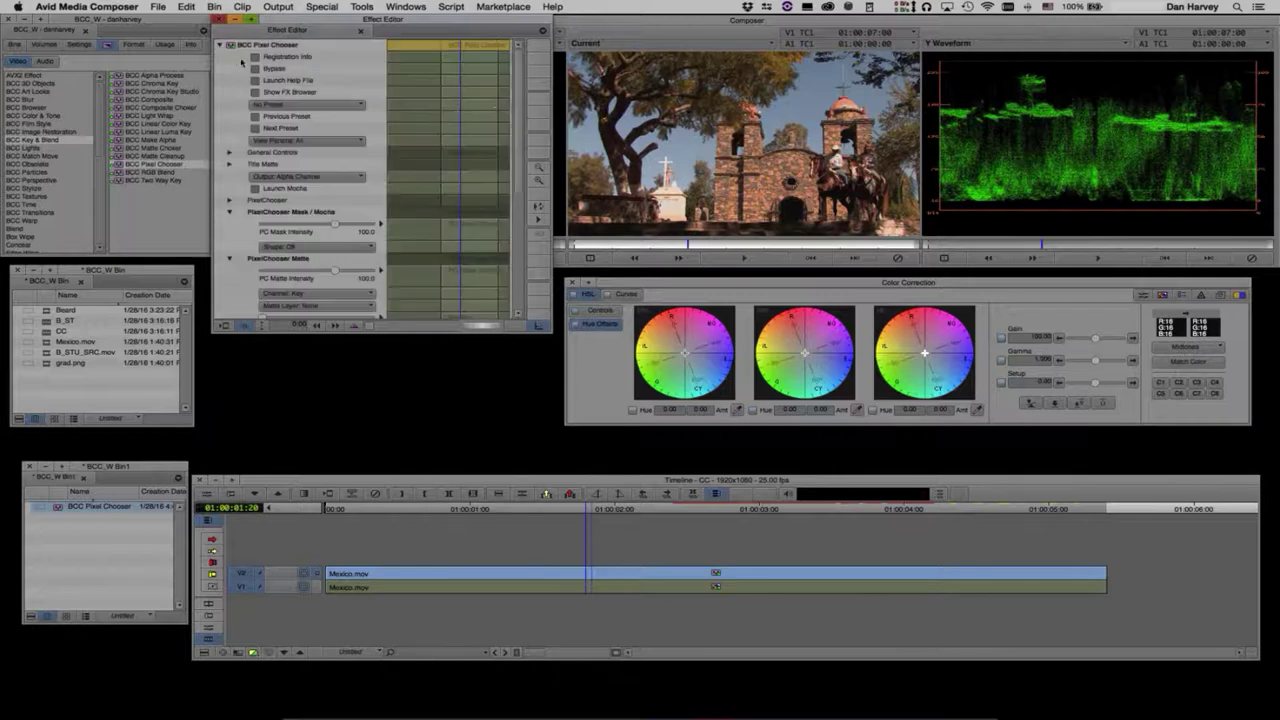
left_click_drag(518, 68, 515, 162)
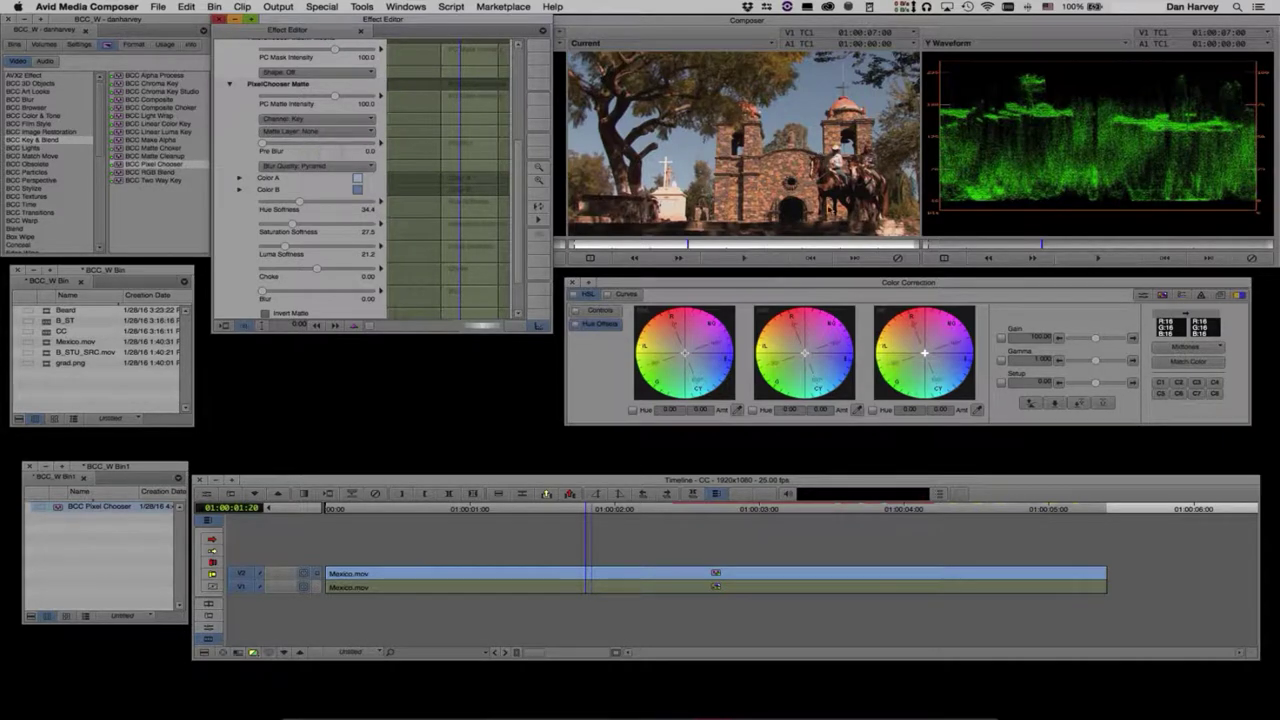
left_click(843, 580)
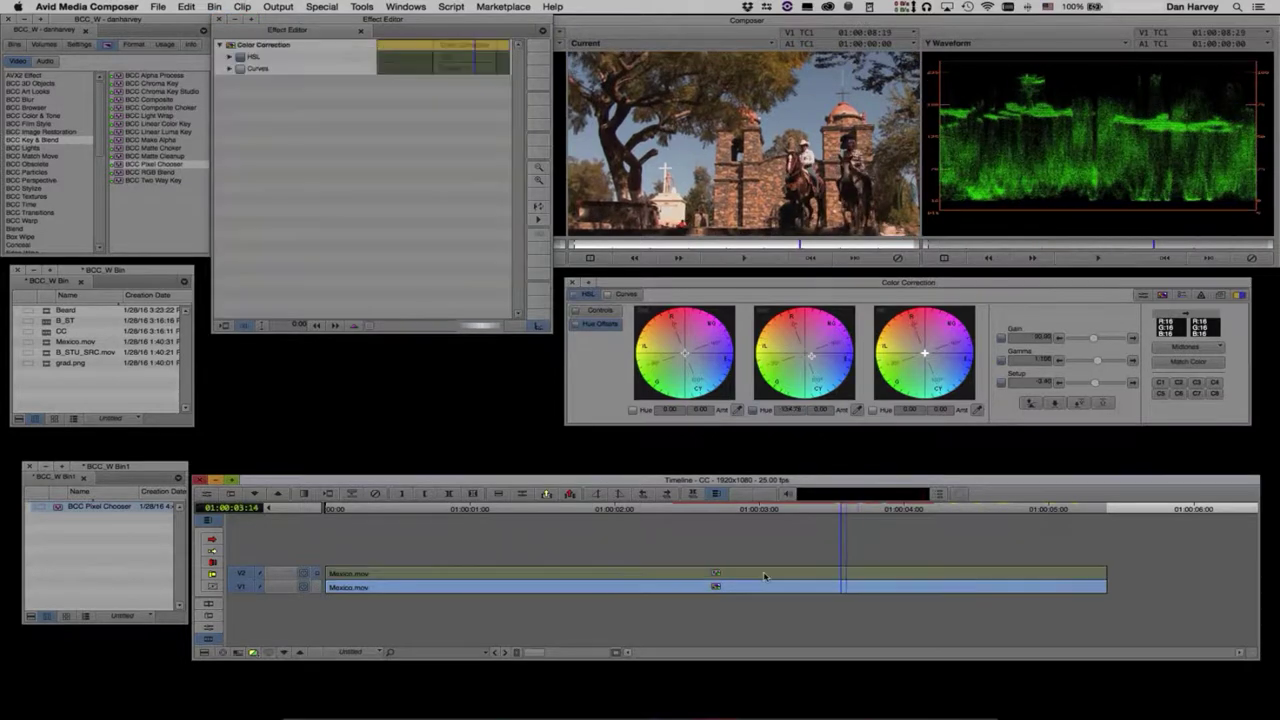
left_click(765, 576)
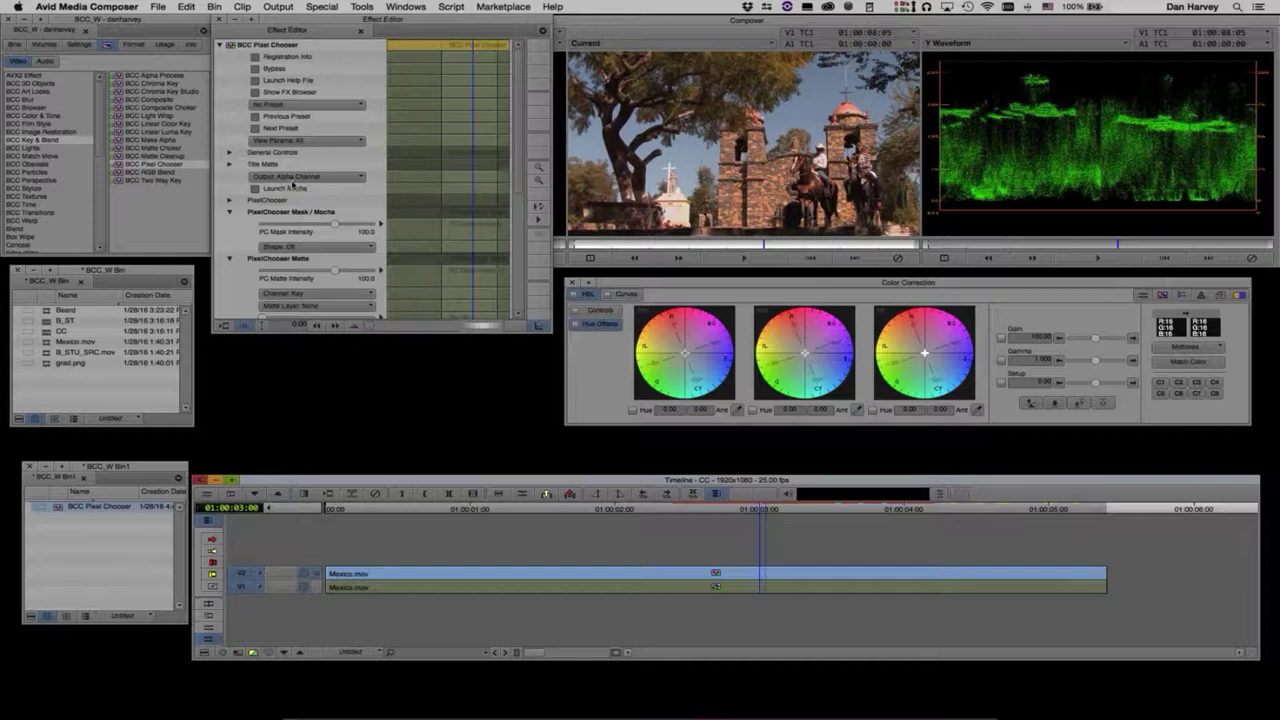
left_click(292, 177)
left_click(292, 188)
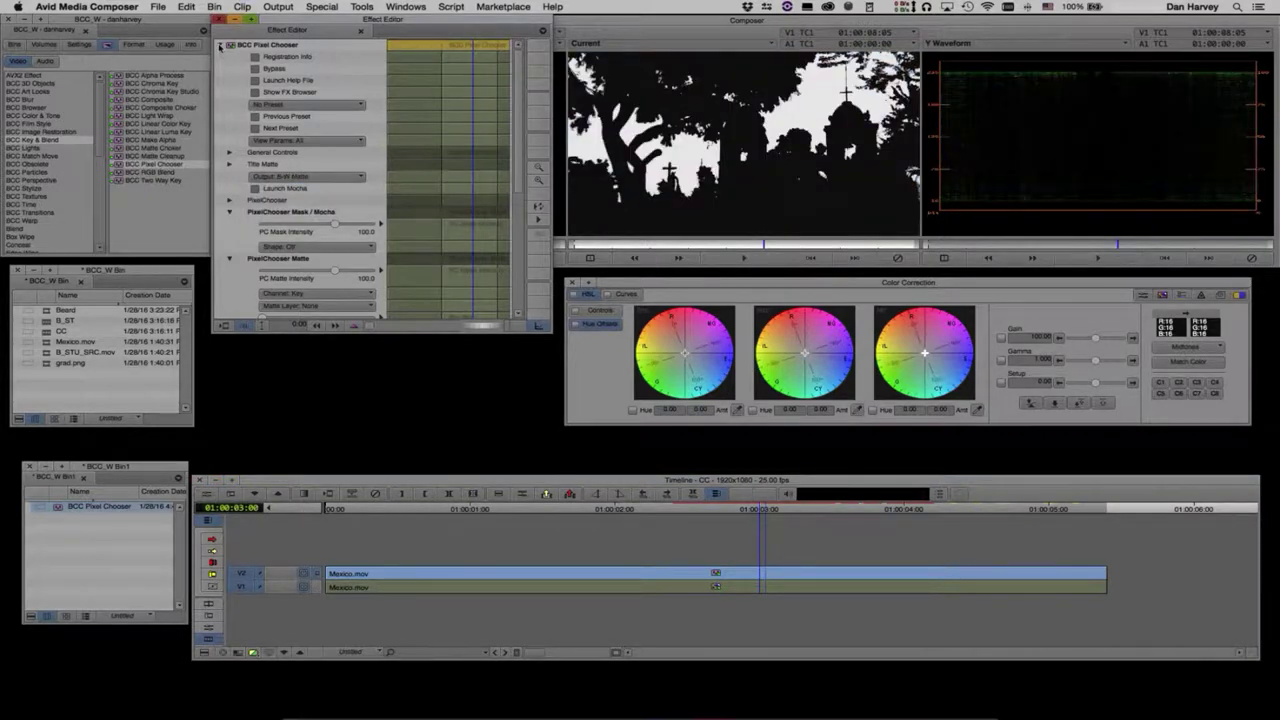
Step: Try a small saturation change in the HSL controls of the V2 clip's Color Correction while viewing the matte
left_click(220, 46)
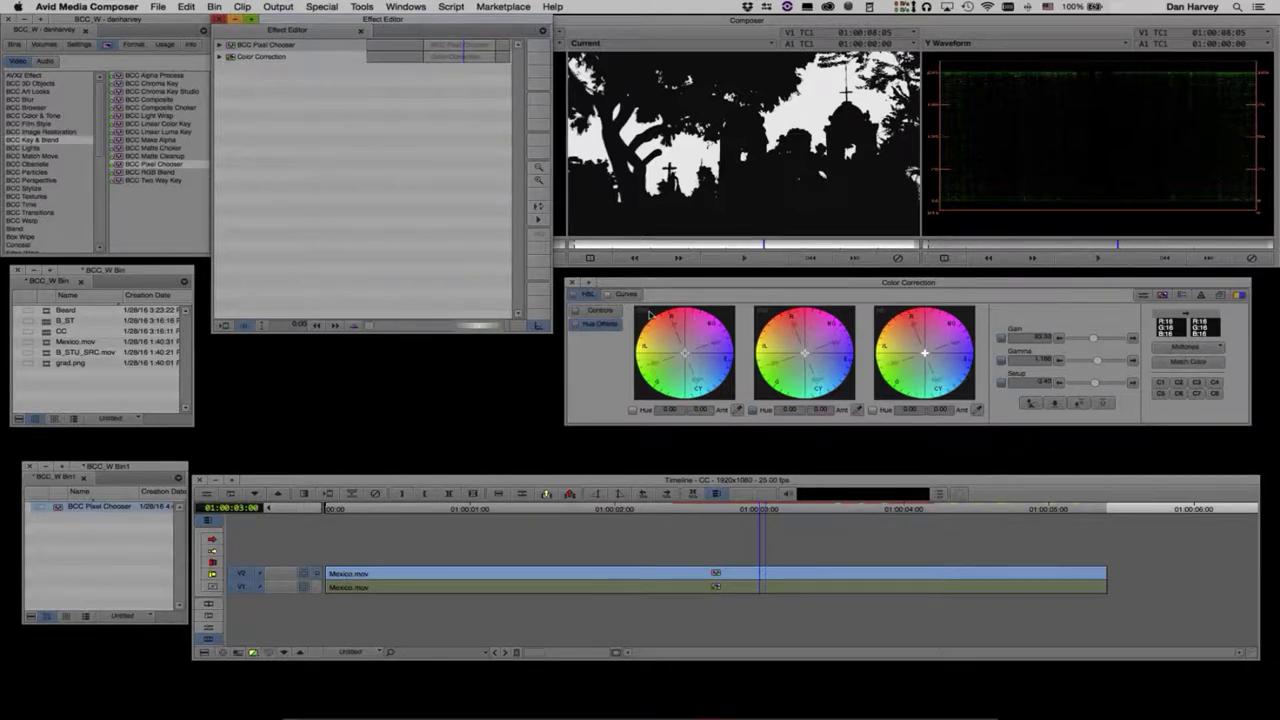
left_click(605, 311)
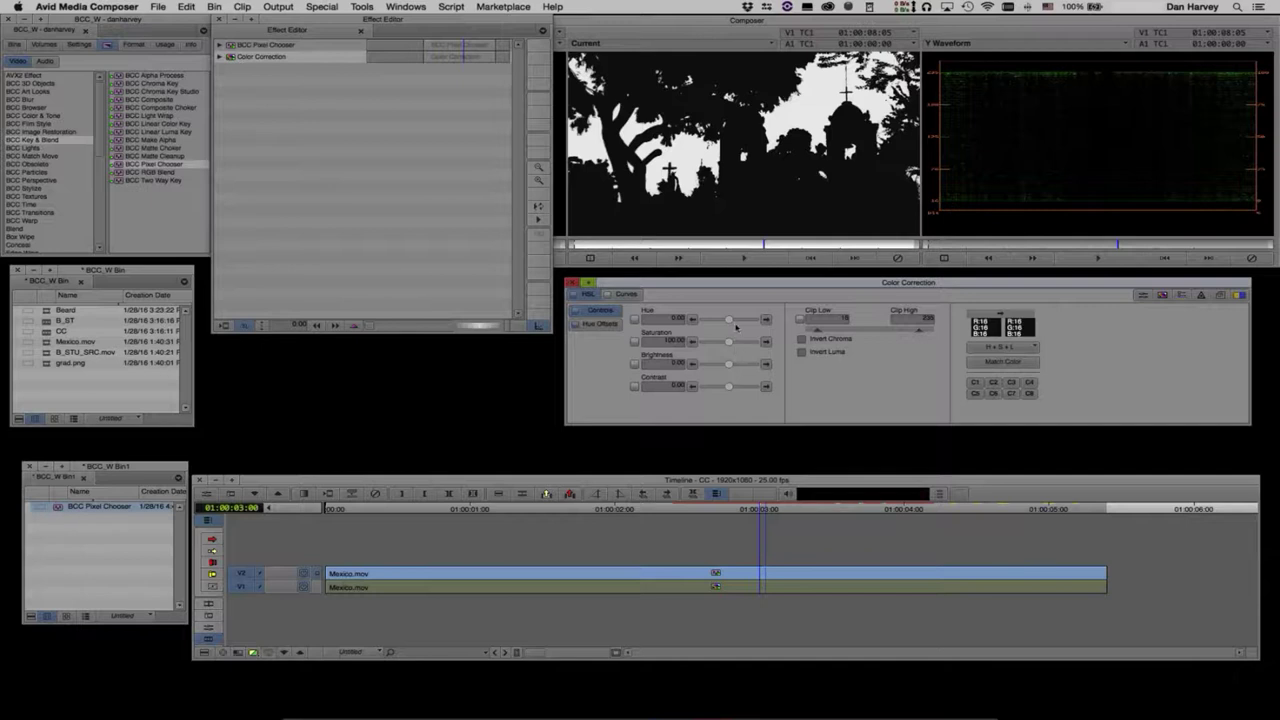
mouse_move(715, 345)
left_mouse_down()
mouse_move(762, 342)
mouse_move(697, 345)
mouse_move(734, 344)
left_mouse_up()
Step: Set the PixelChooser Matte's Matte Layer to 1st Below and compare the matte with the V1 picture by switching the monitored track
left_click(219, 46)
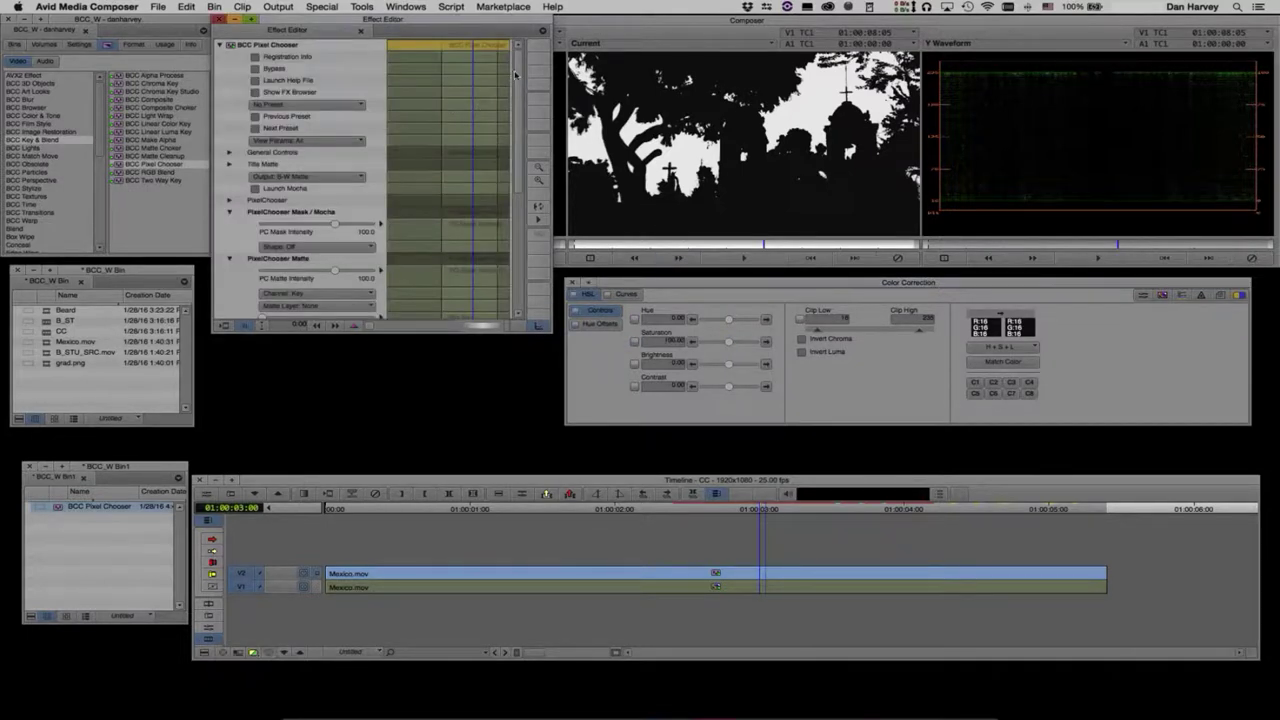
left_click_drag(519, 73, 522, 148)
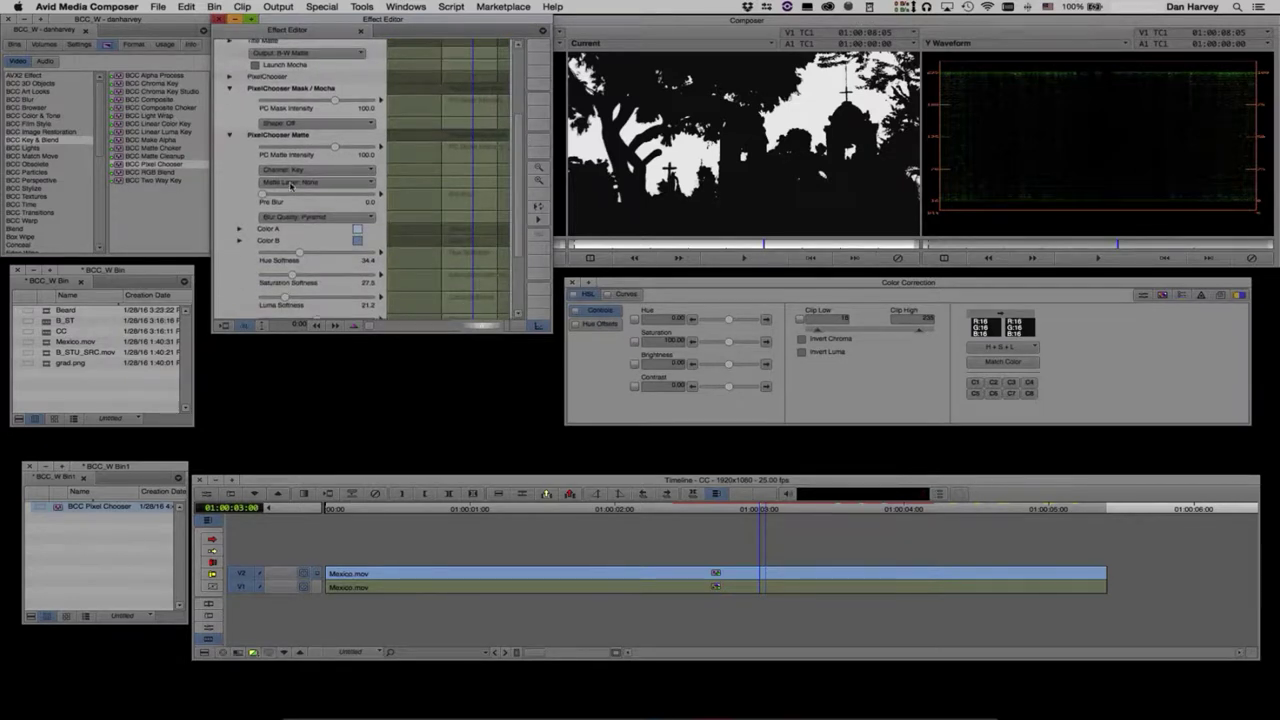
left_click(291, 186)
left_click(309, 212)
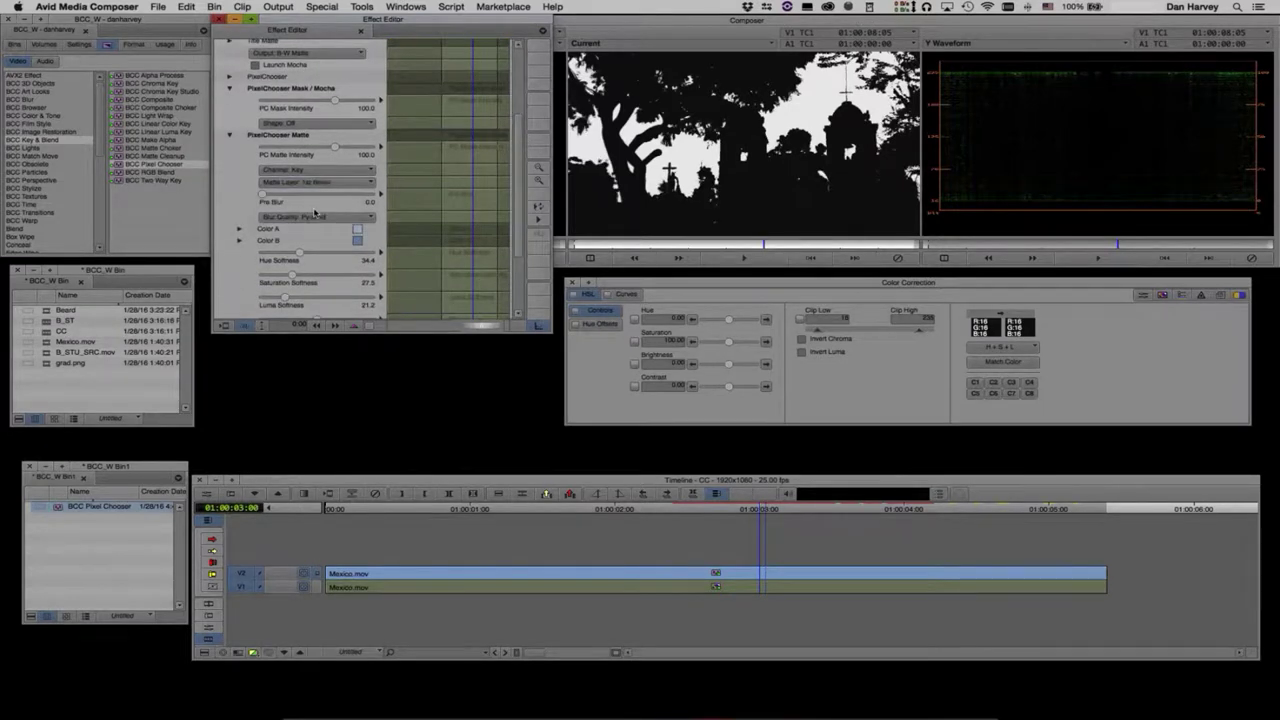
left_click(318, 588)
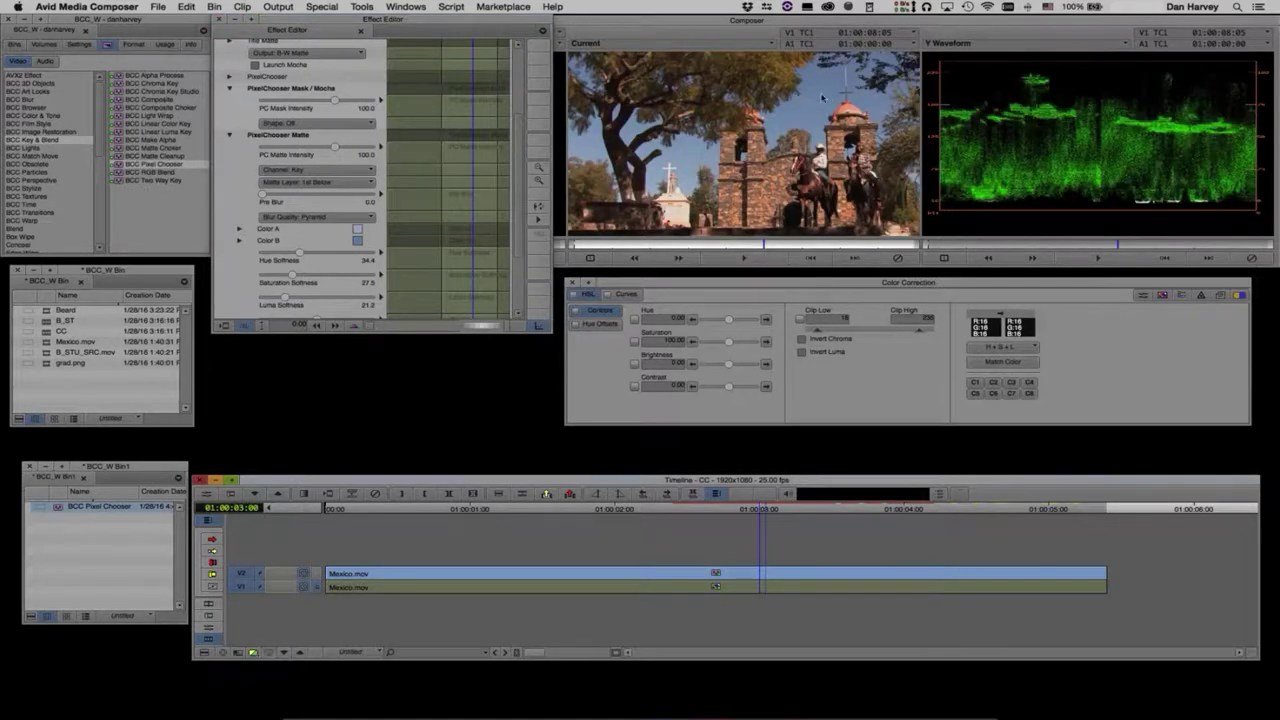
left_click(318, 573)
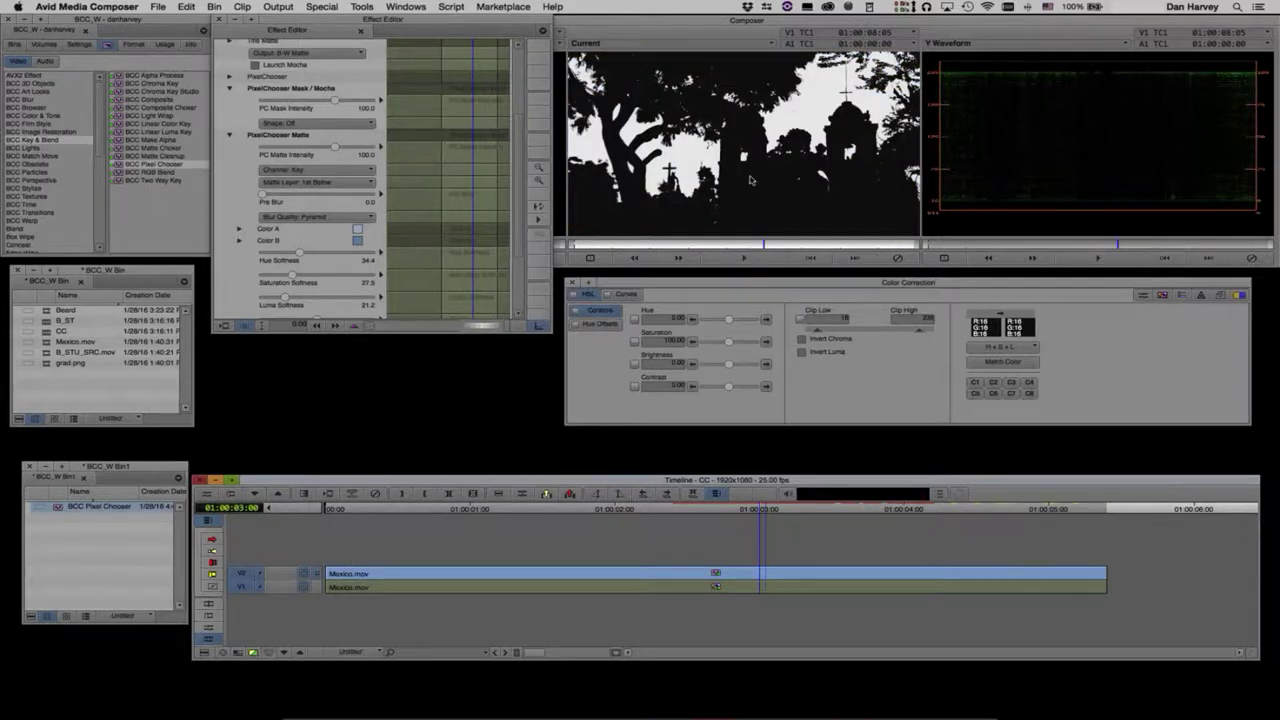
Step: Set the V2 clip's Color Correction to a Hue of about -36 and a Saturation of about 101
left_click_drag(520, 154, 519, 86)
left_click(220, 45)
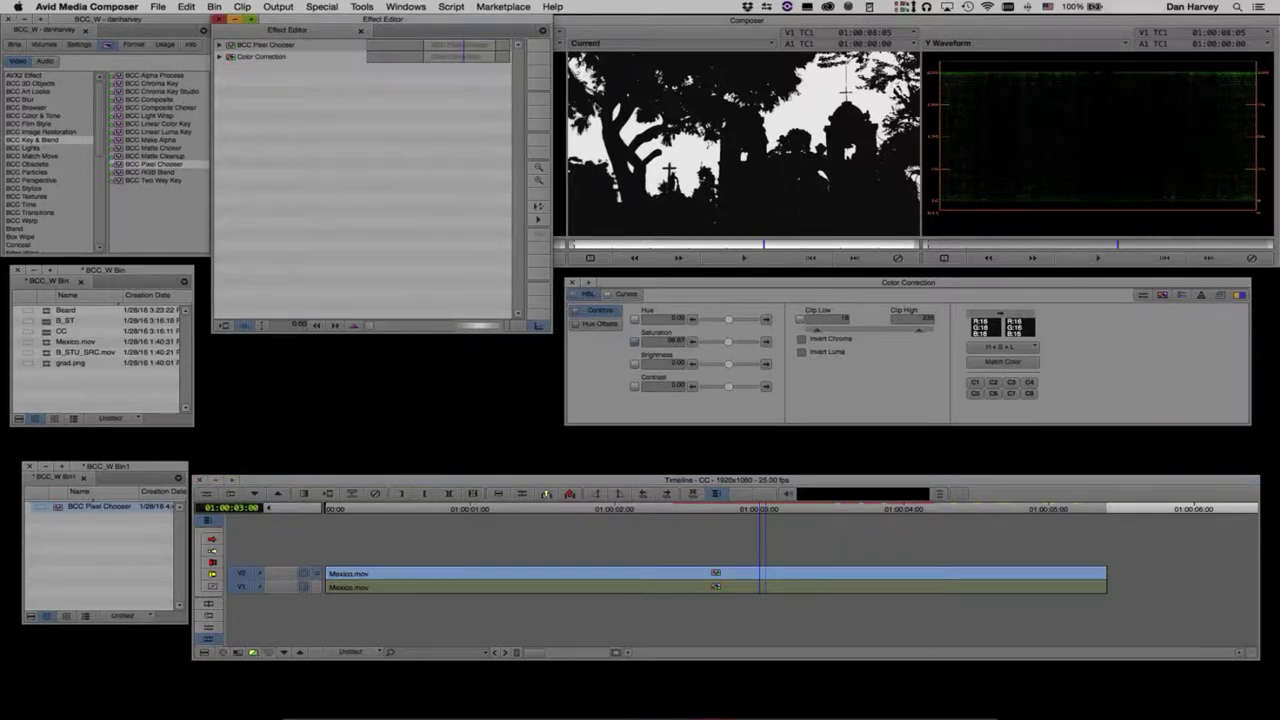
left_click(726, 323)
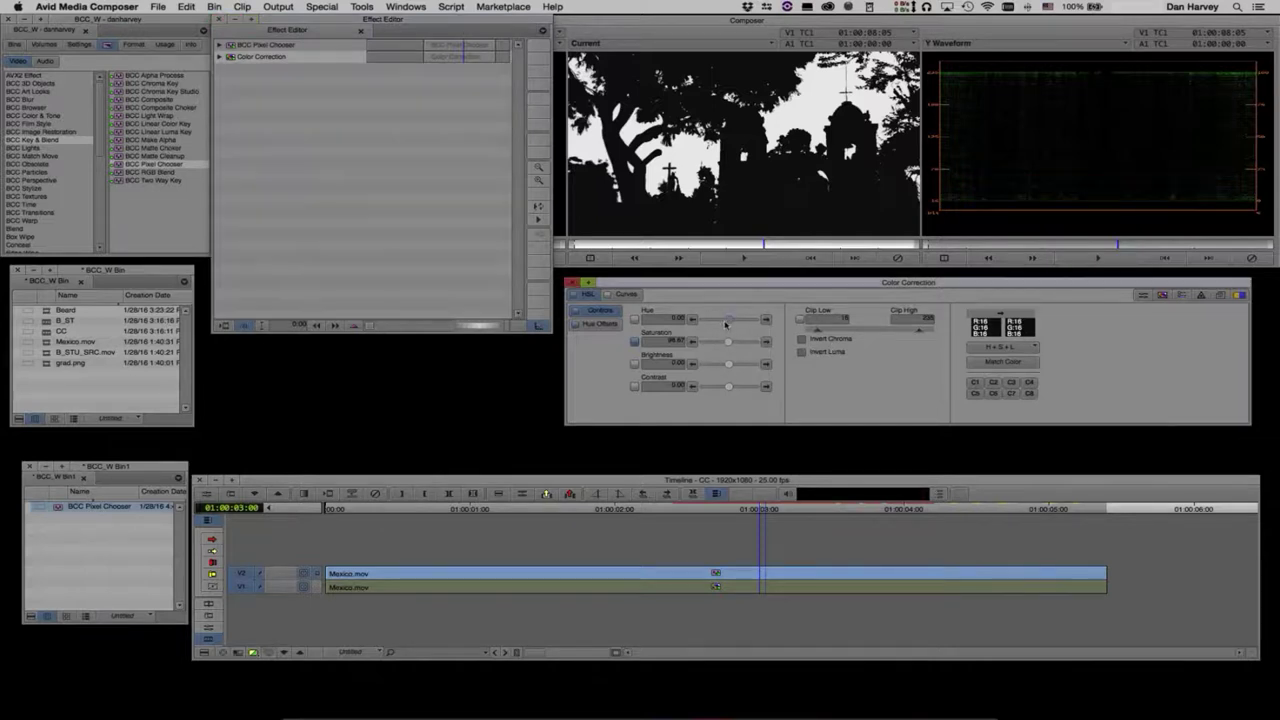
mouse_move(726, 323)
left_mouse_down()
mouse_move(696, 346)
mouse_move(730, 345)
left_mouse_up()
Step: Set the V2 clip's BCC Pixel Chooser output to Alpha Channel to show the colour picture
left_click(220, 45)
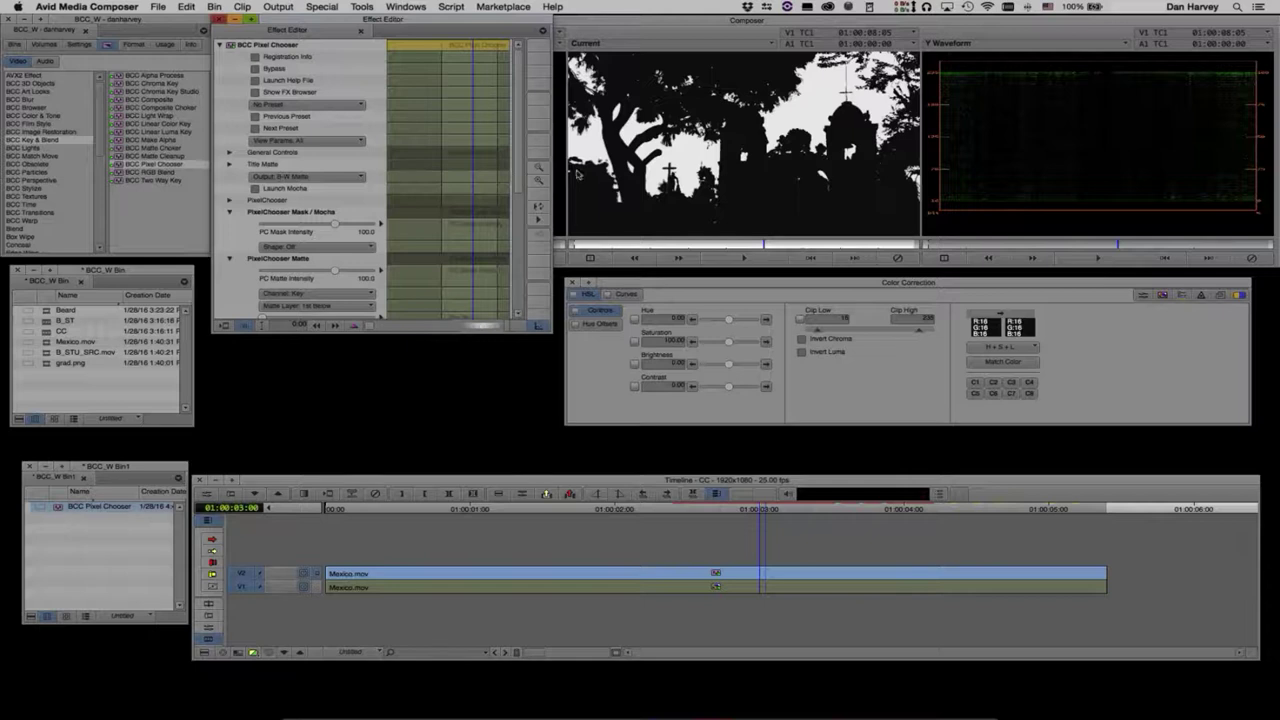
left_click(304, 177)
left_click(307, 198)
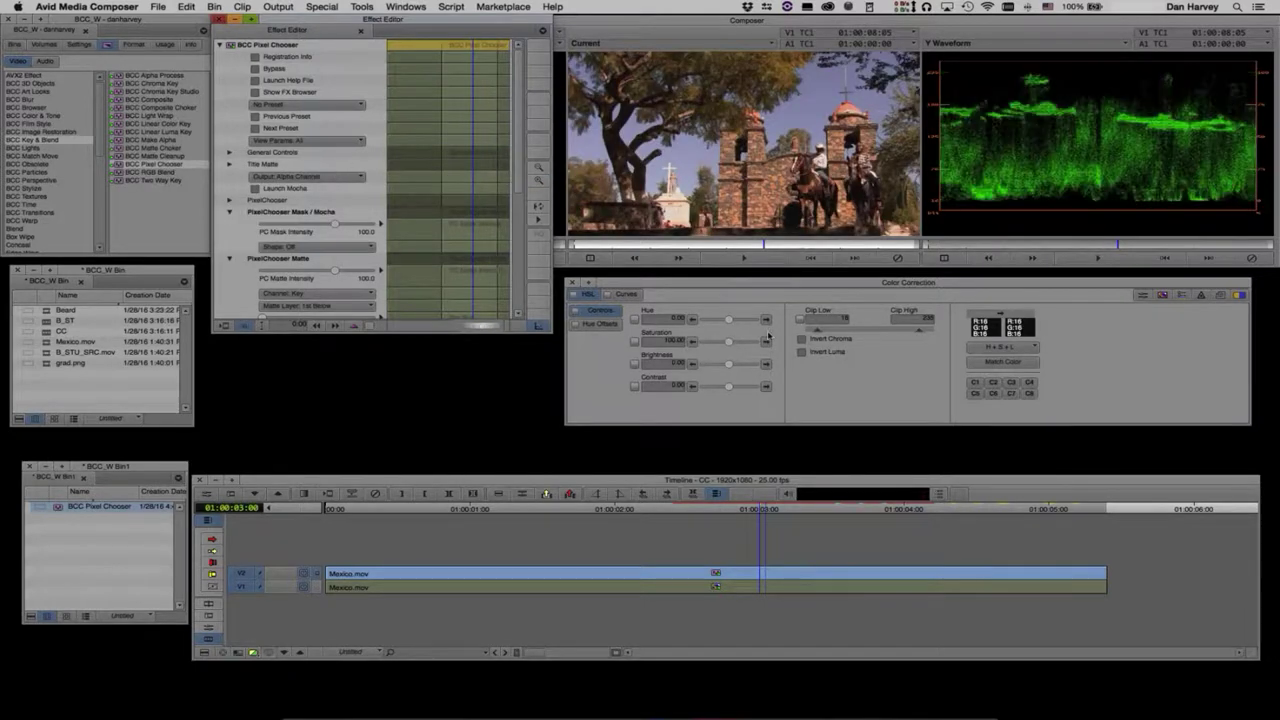
Step: Try saturations of 200 and about 86 in an extra Color Correction above BCC Pixel Chooser, removing the added effect each time
left_click_drag(732, 342, 756, 342)
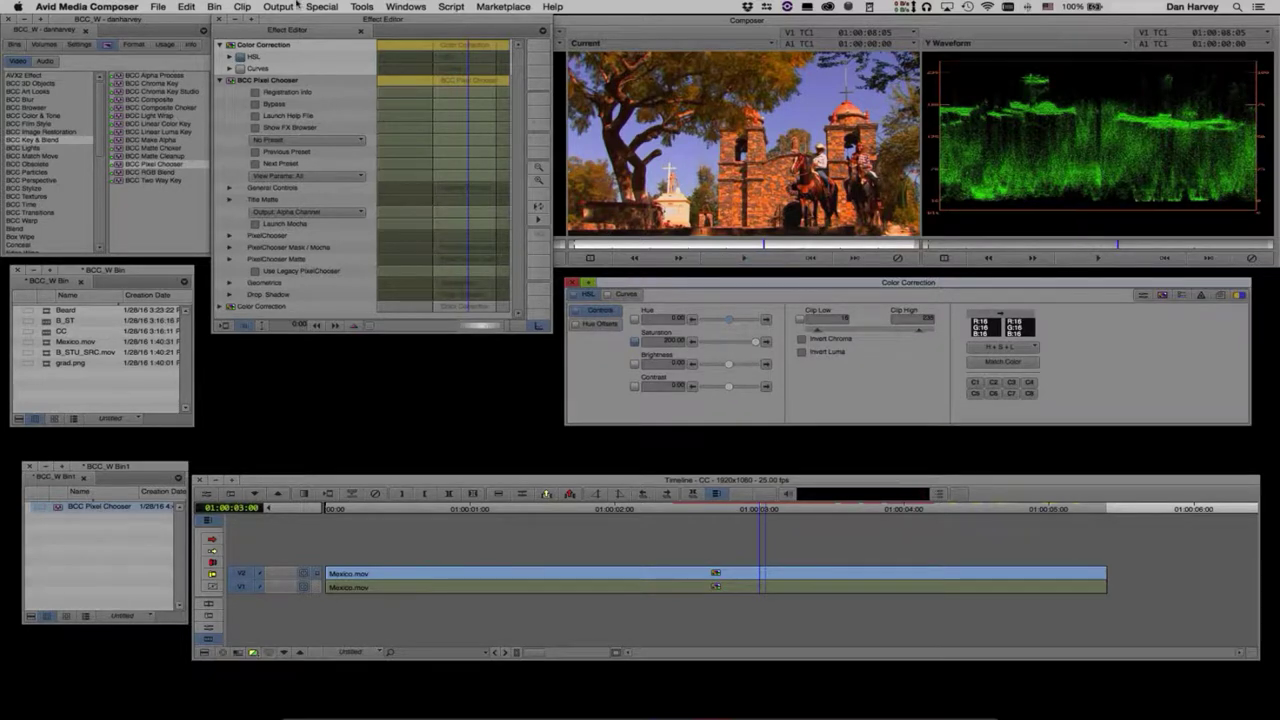
left_click(376, 496)
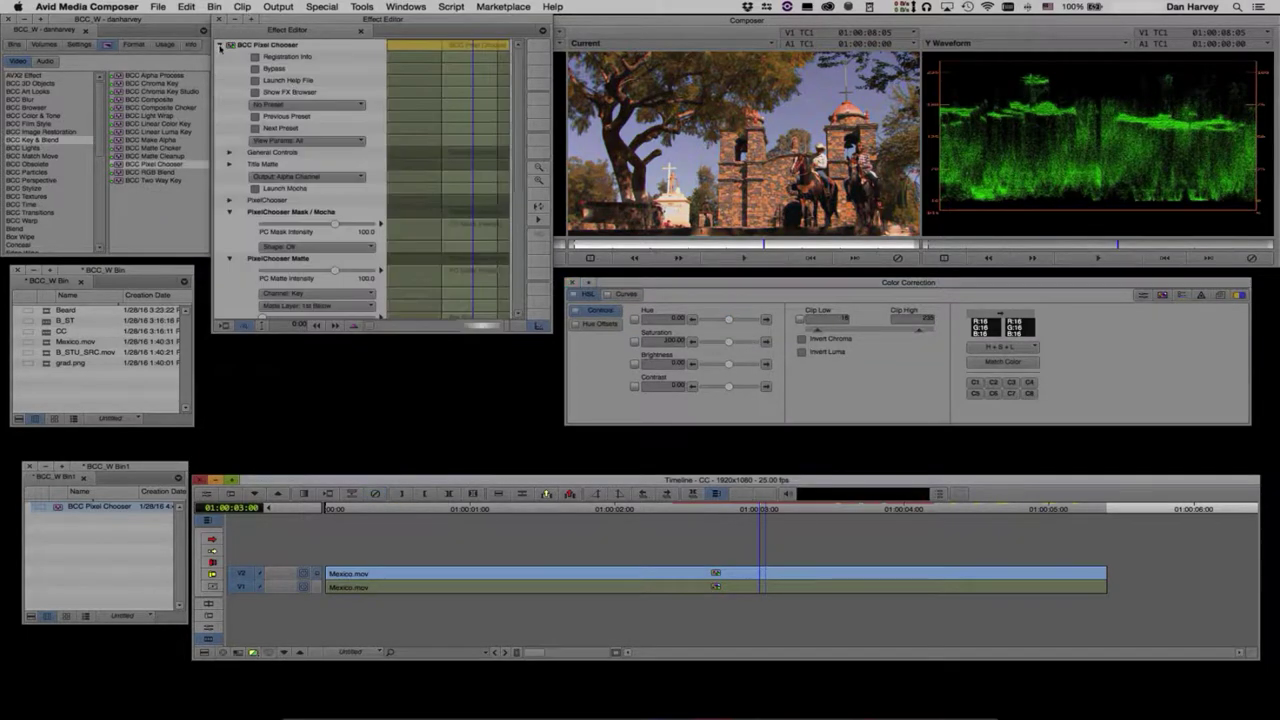
left_click(224, 48)
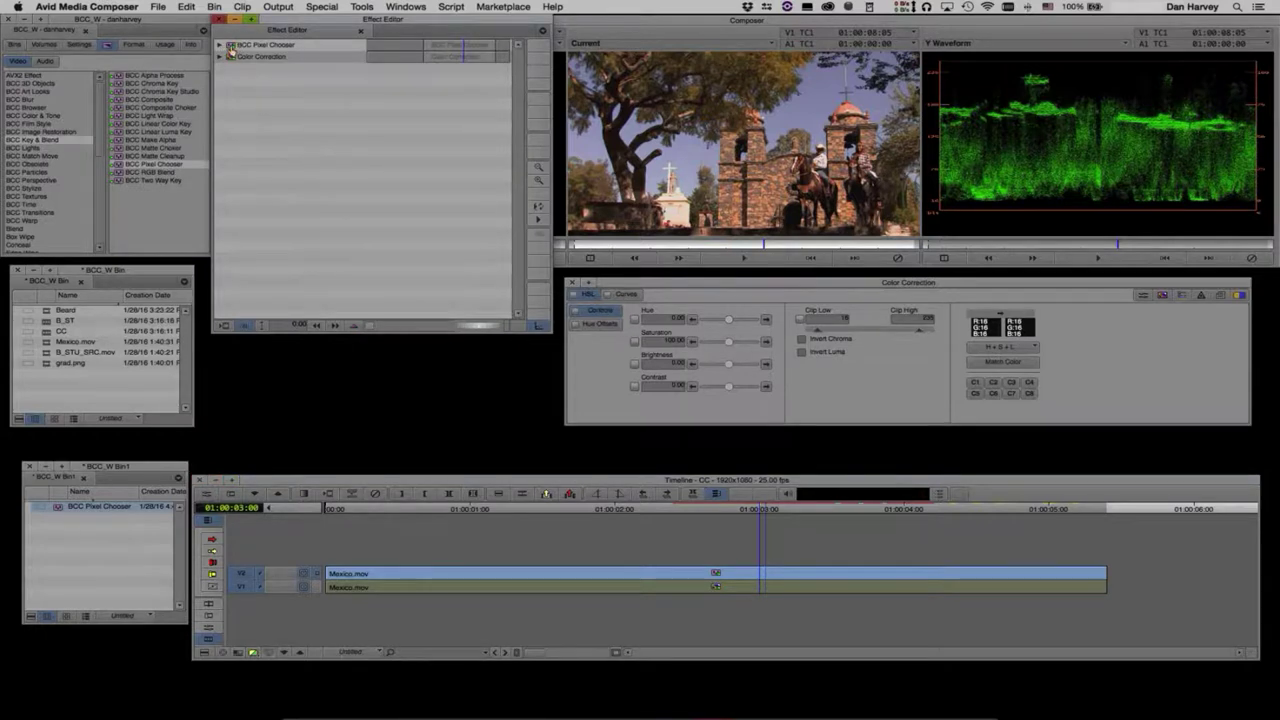
left_click(718, 343)
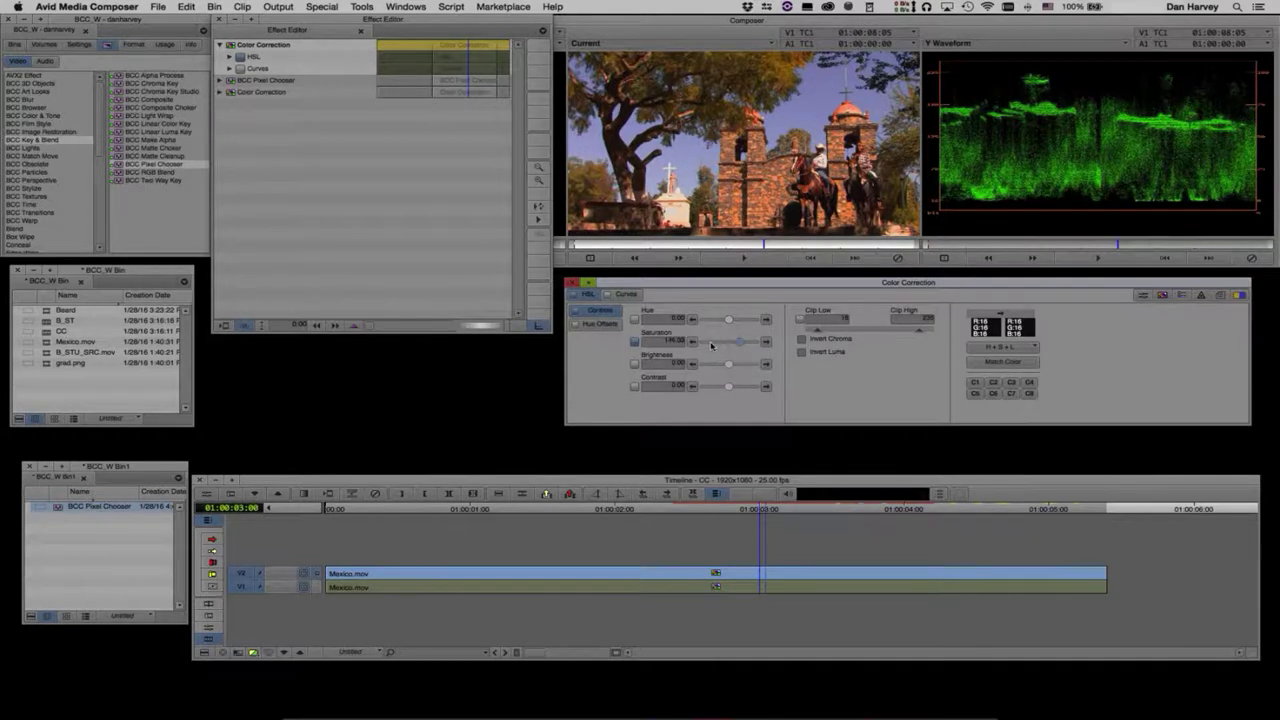
mouse_move(711, 345)
left_mouse_down()
mouse_move(752, 345)
mouse_move(727, 344)
left_mouse_up()
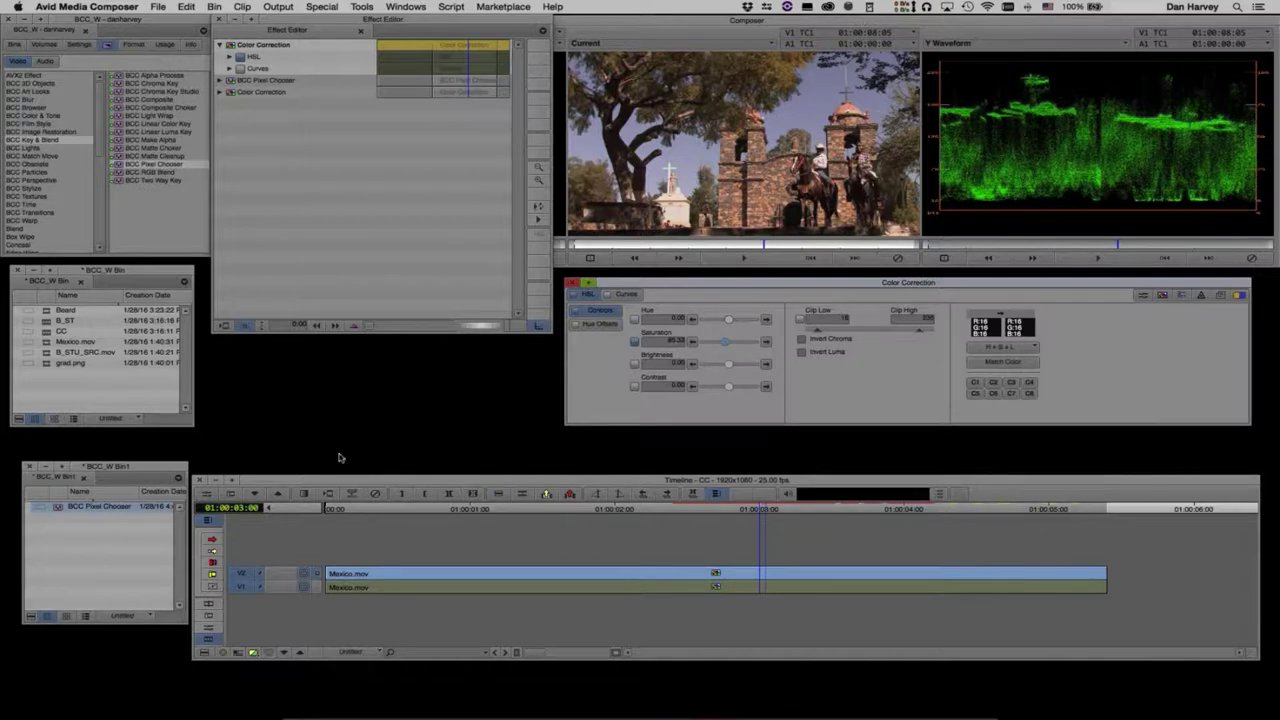
left_click(372, 495)
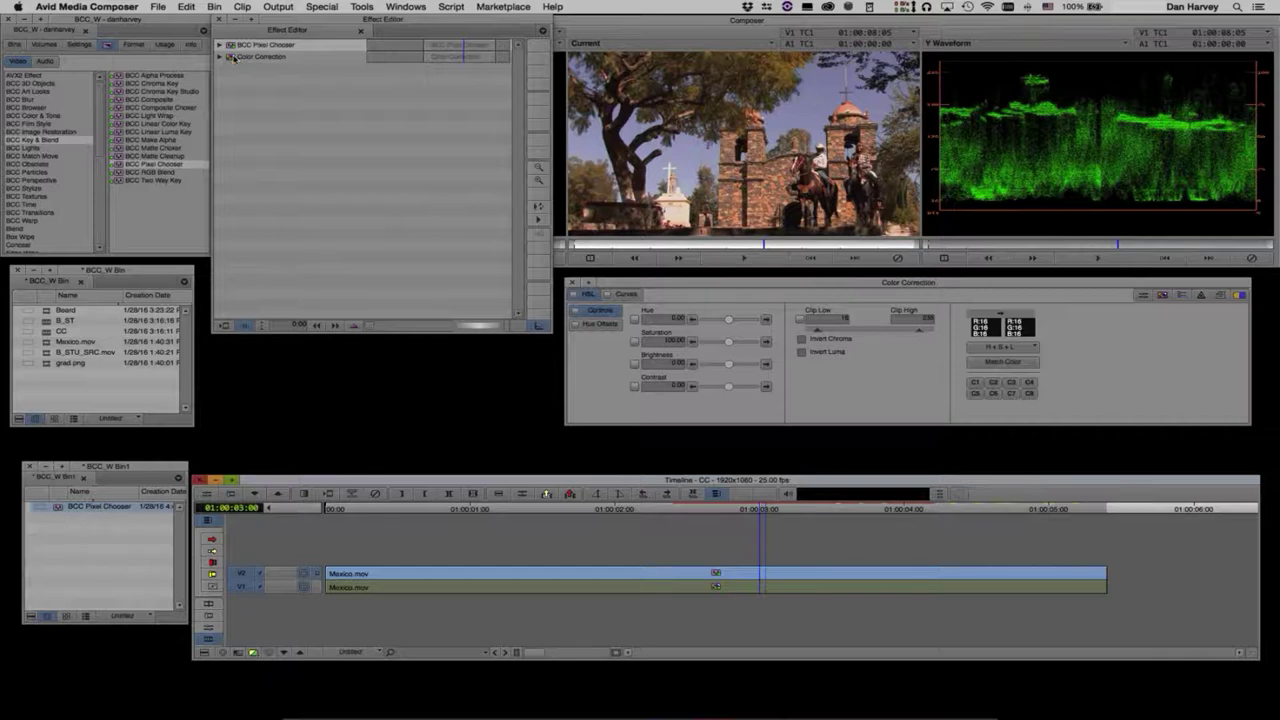
Step: Reopen the V2 clip's Color Correction and set its Saturation to about 165
left_click(232, 57)
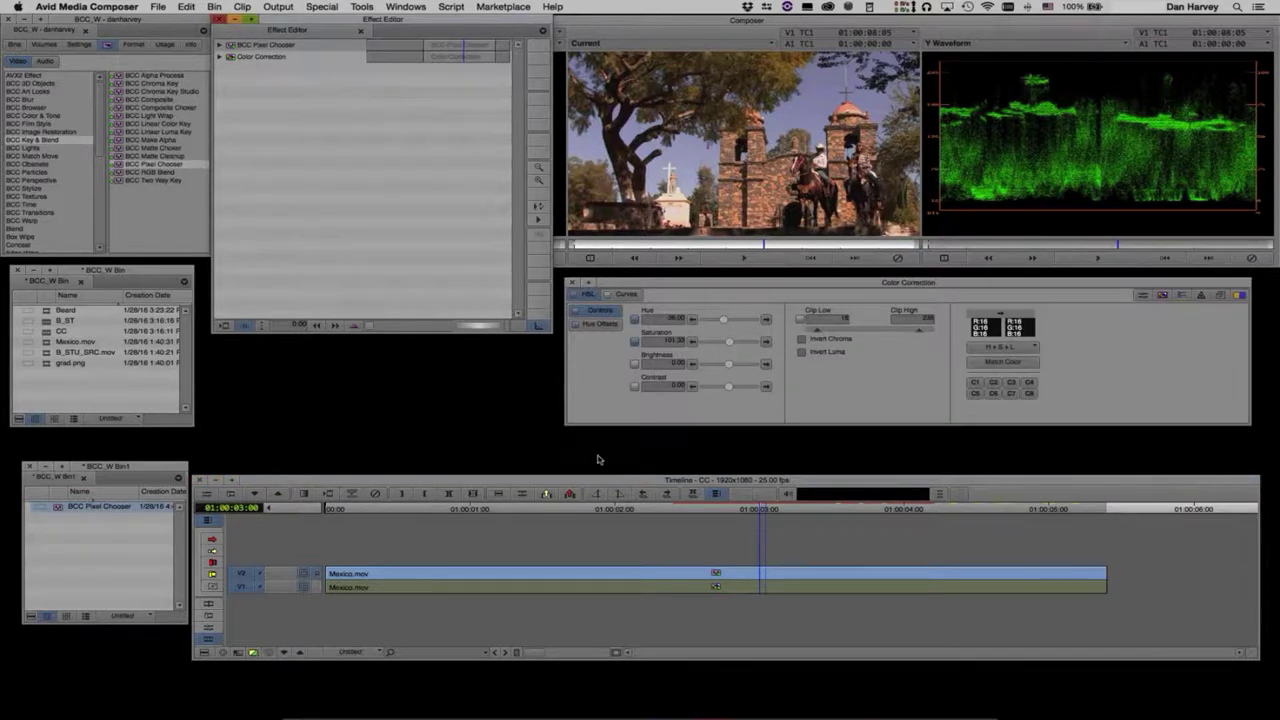
left_click(731, 344)
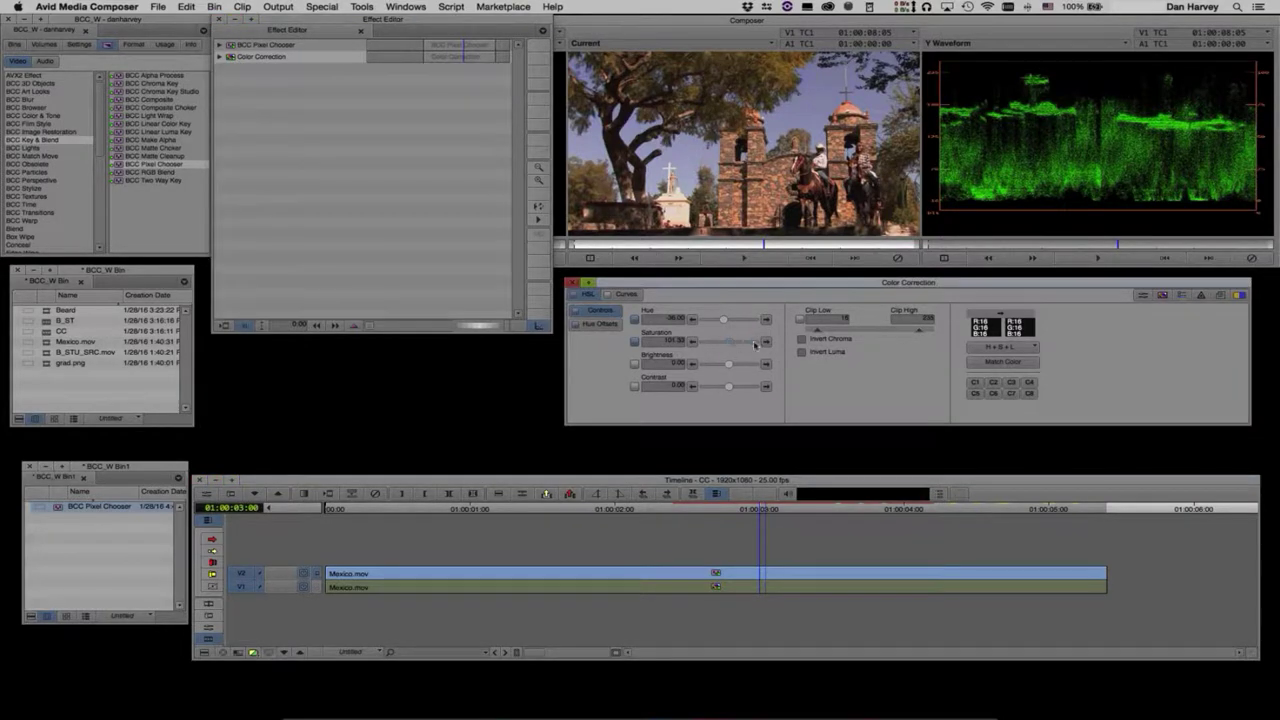
left_click_drag(777, 343, 676, 342)
left_click(752, 342)
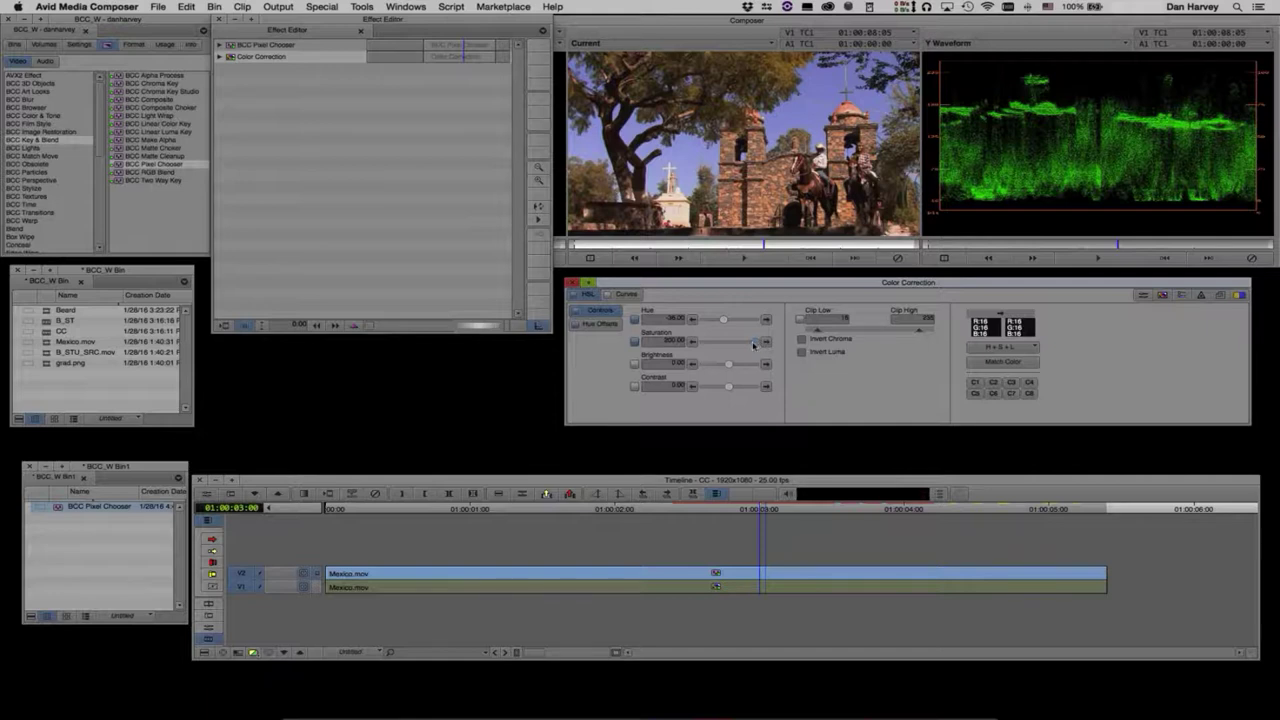
left_click_drag(754, 345, 747, 344)
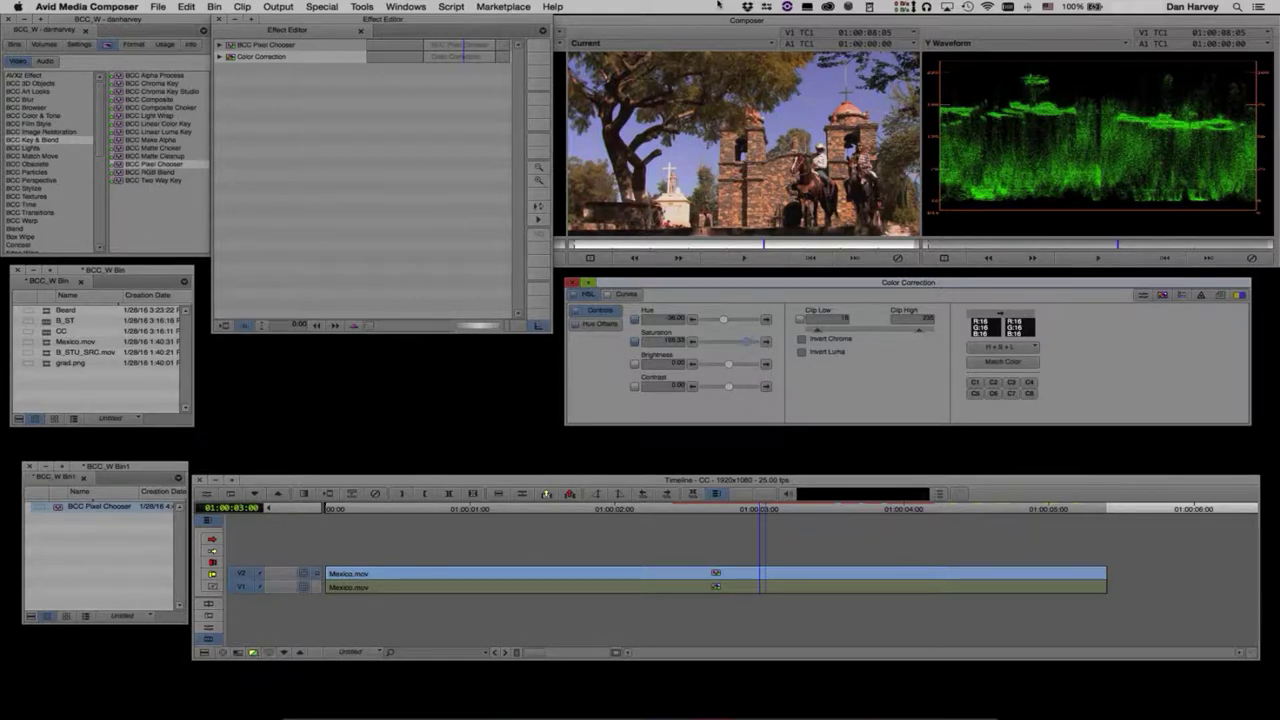
Step: Shift the V2 Color Correction's midtone hue offset towards cyan-blue, to a hue of about -167 and an amount of about 16
left_click(623, 33)
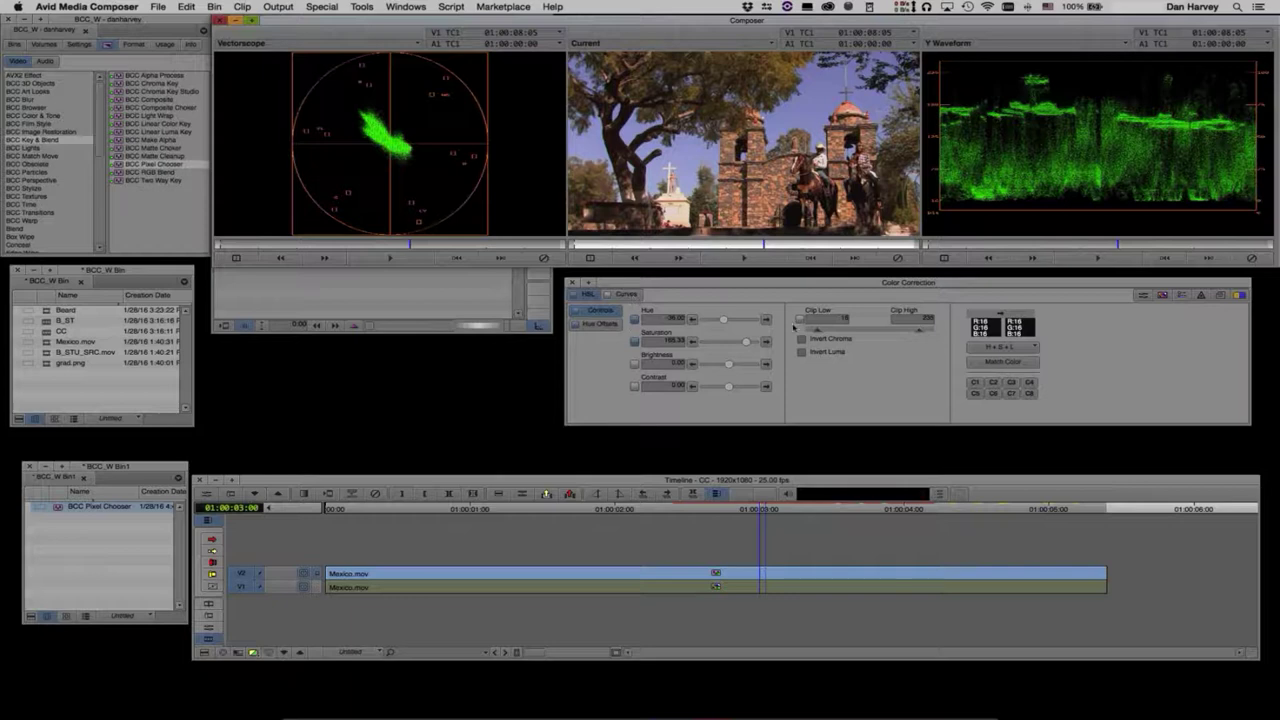
left_click(600, 324)
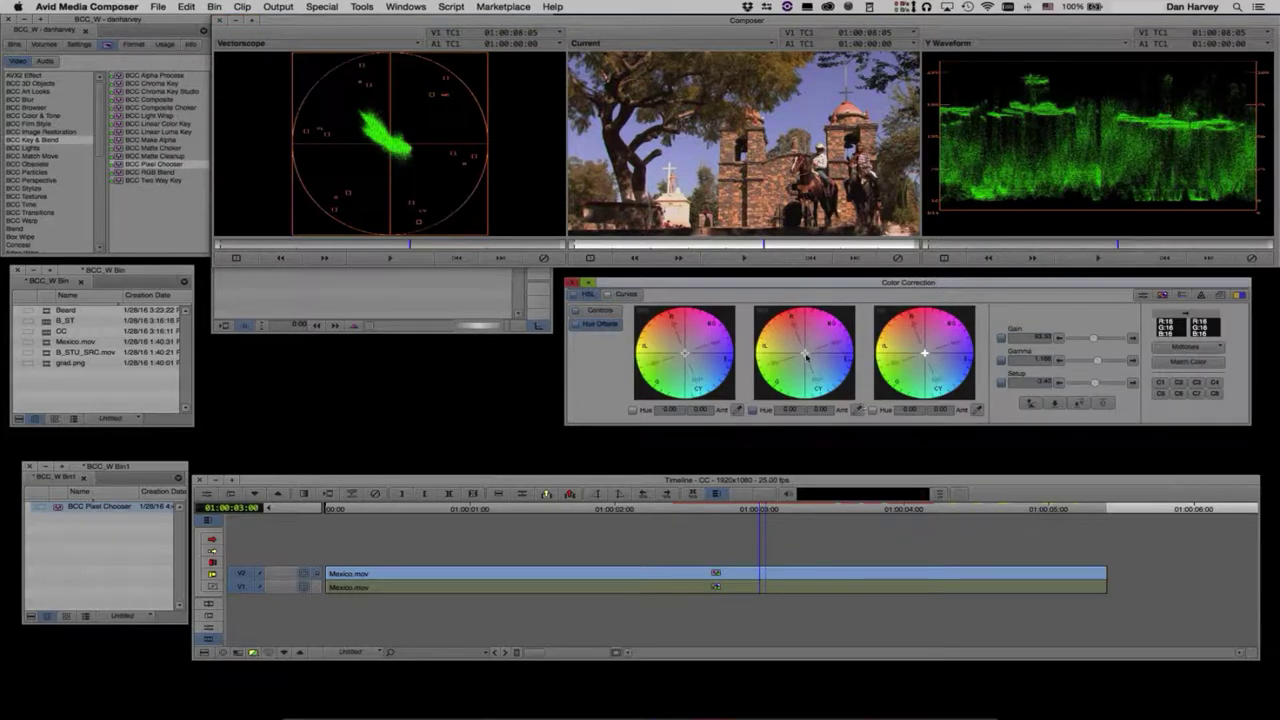
left_click_drag(805, 353, 847, 389)
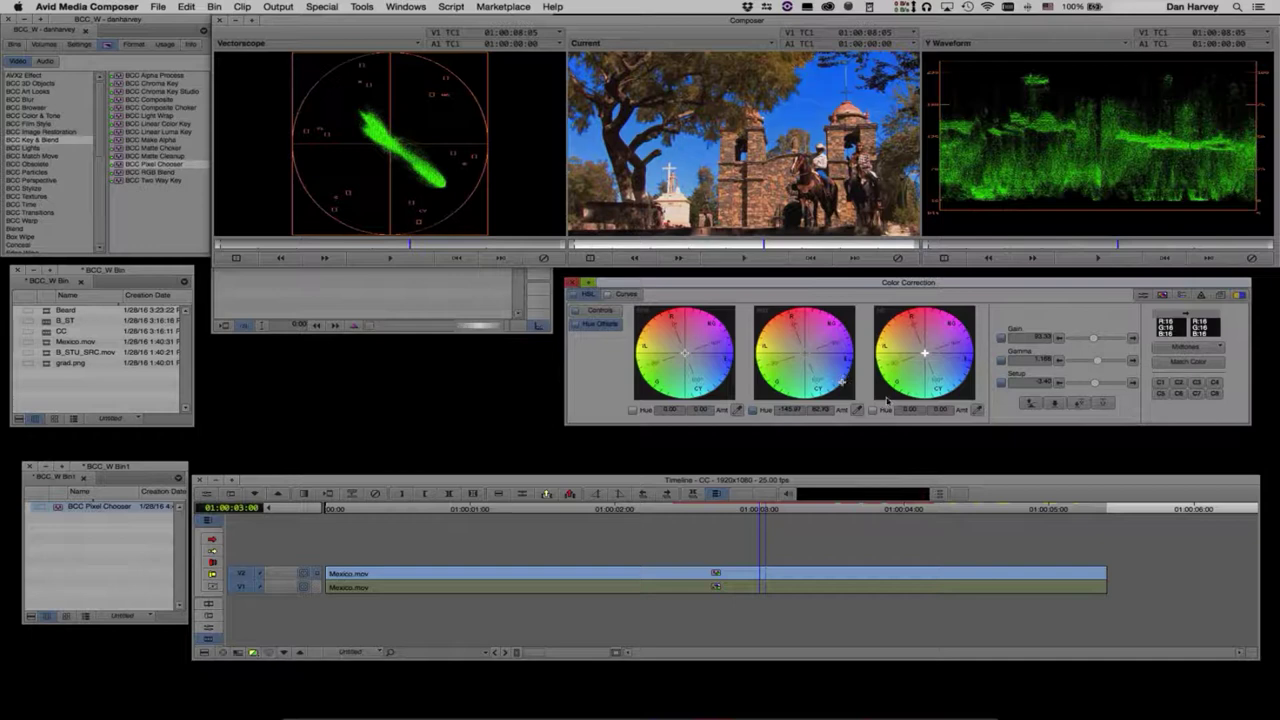
left_click_drag(684, 354, 686, 372)
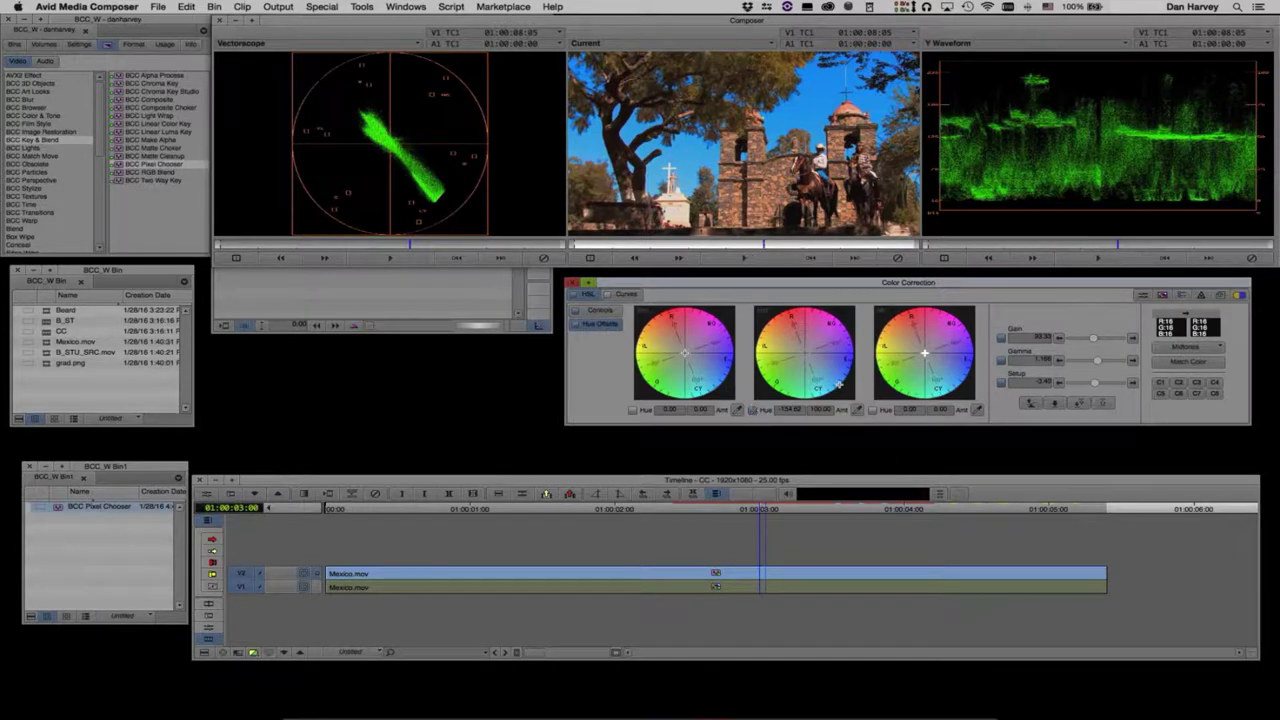
left_click_drag(840, 385, 813, 367)
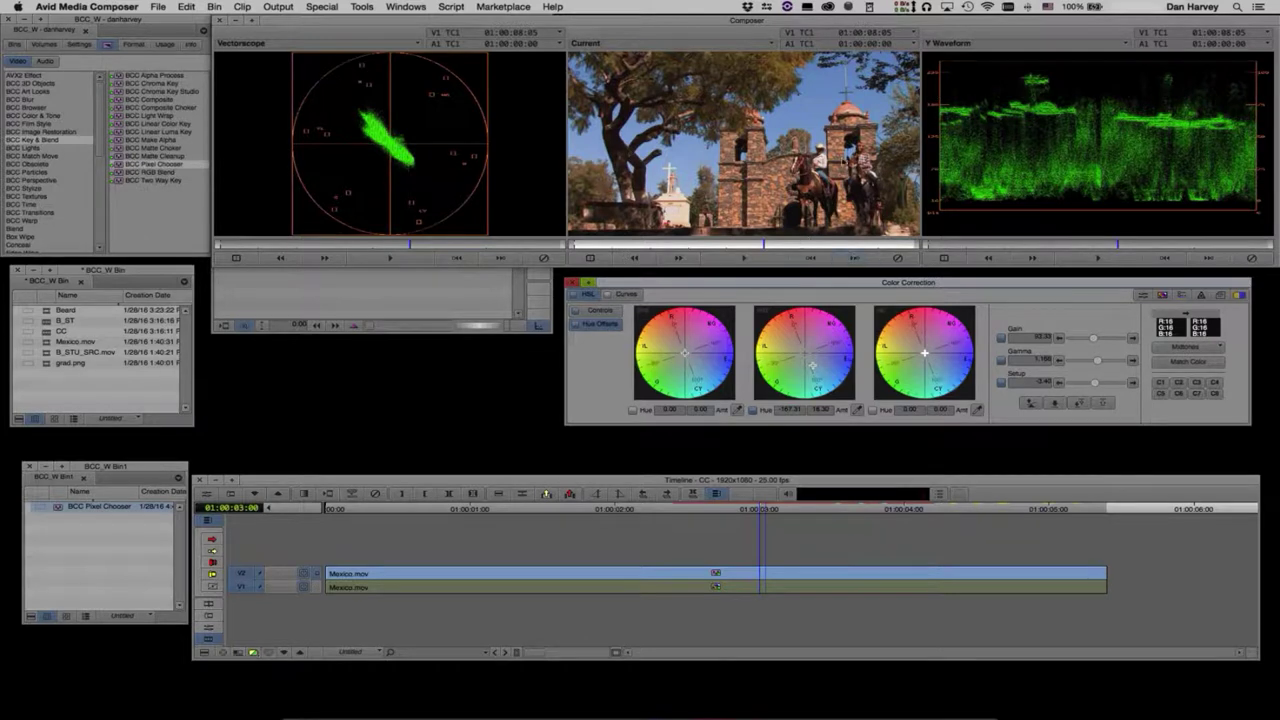
Step: Leave colour correction mode and add a new video track V3 above the two Mexico.mov clips
key("shift+F10")
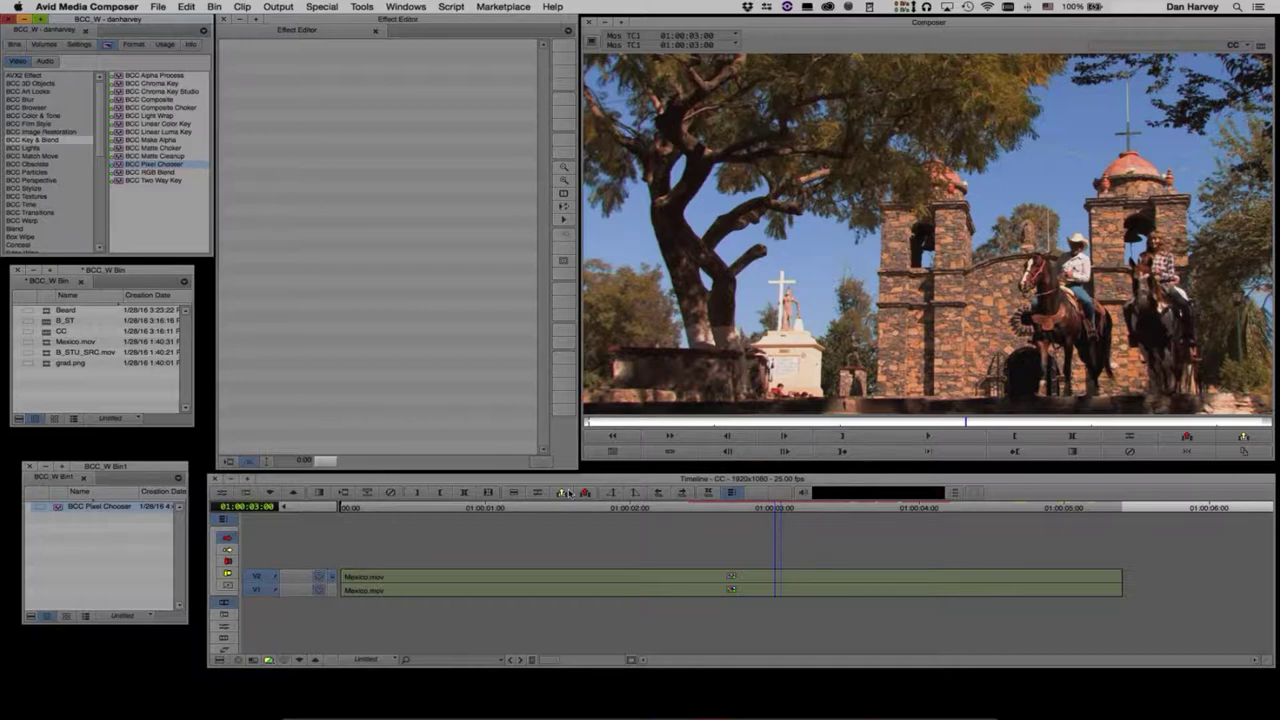
key("super+y")
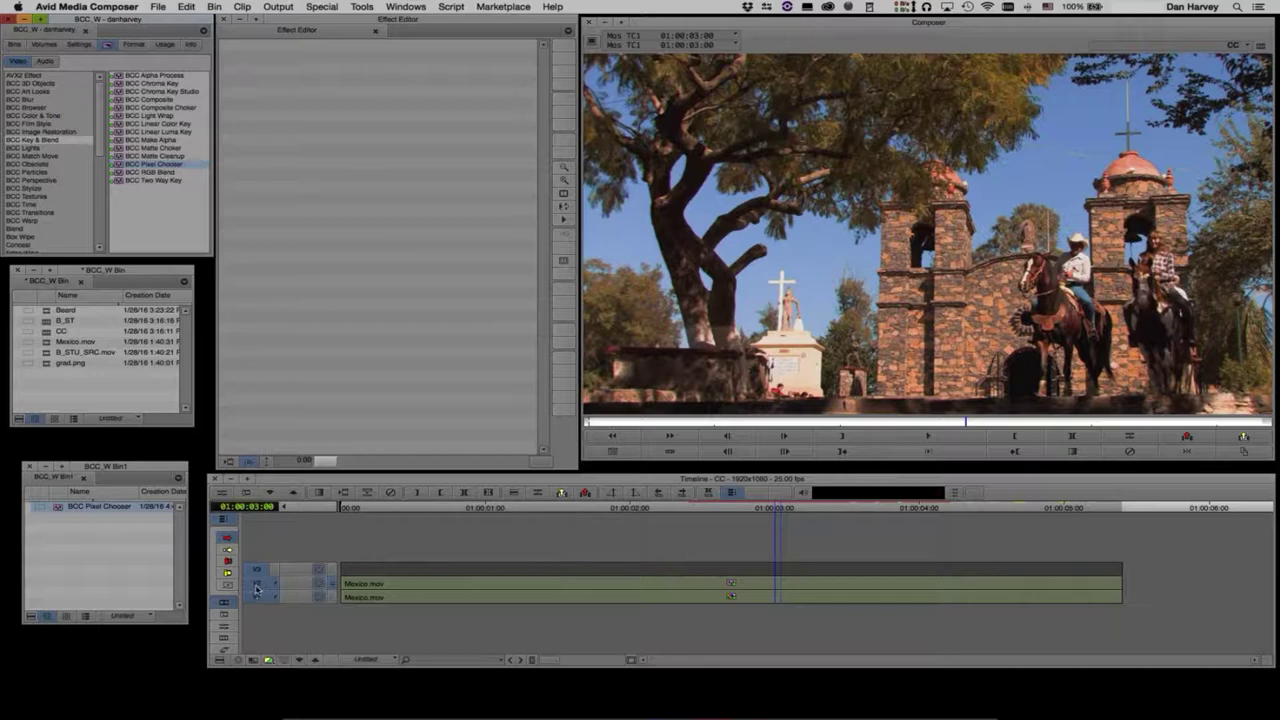
left_click(256, 595)
Step: Try the Image category's Color Effect on the V3 filler and remove it again
left_click(405, 569)
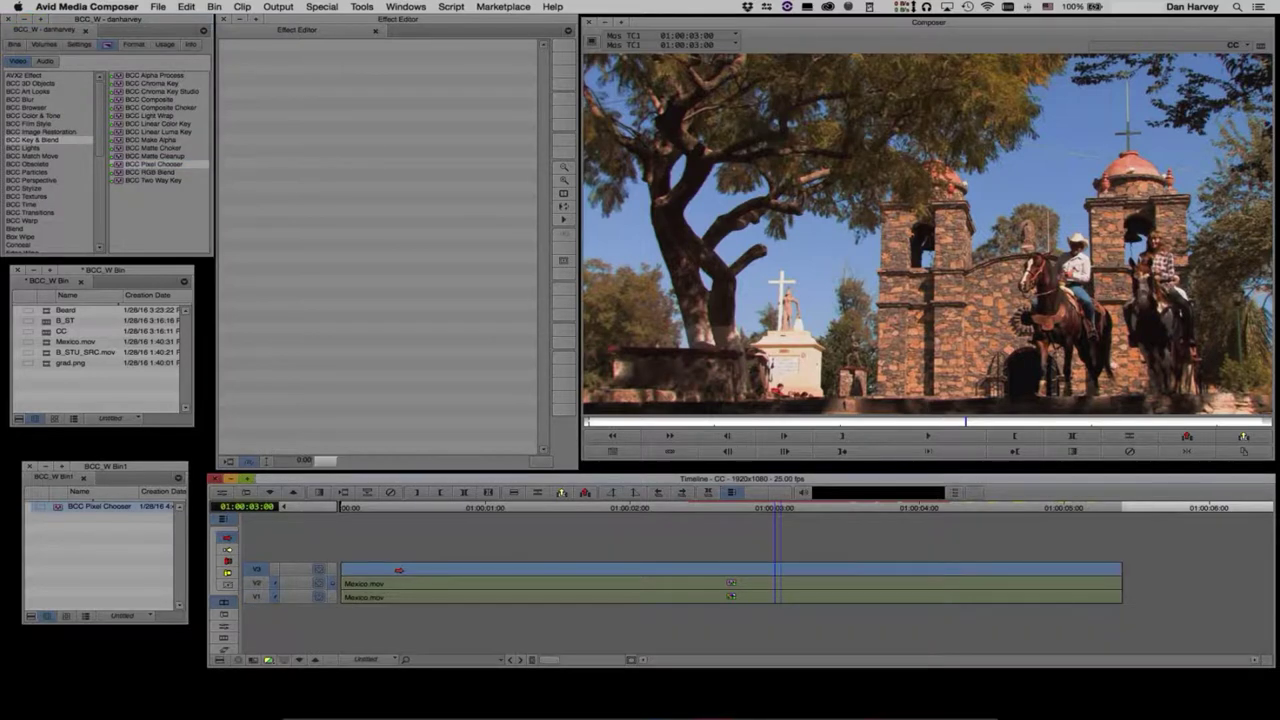
left_click_drag(398, 570, 388, 574)
scroll(103, 133, "down", 5)
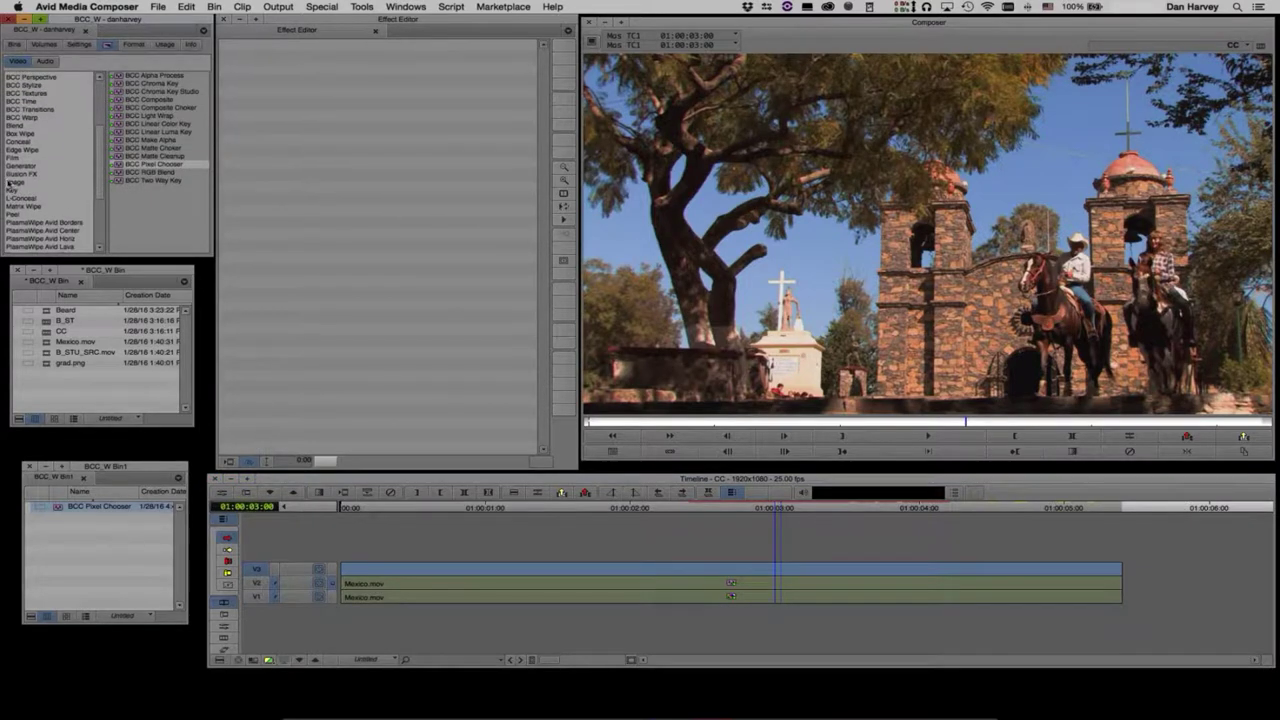
left_click(15, 182)
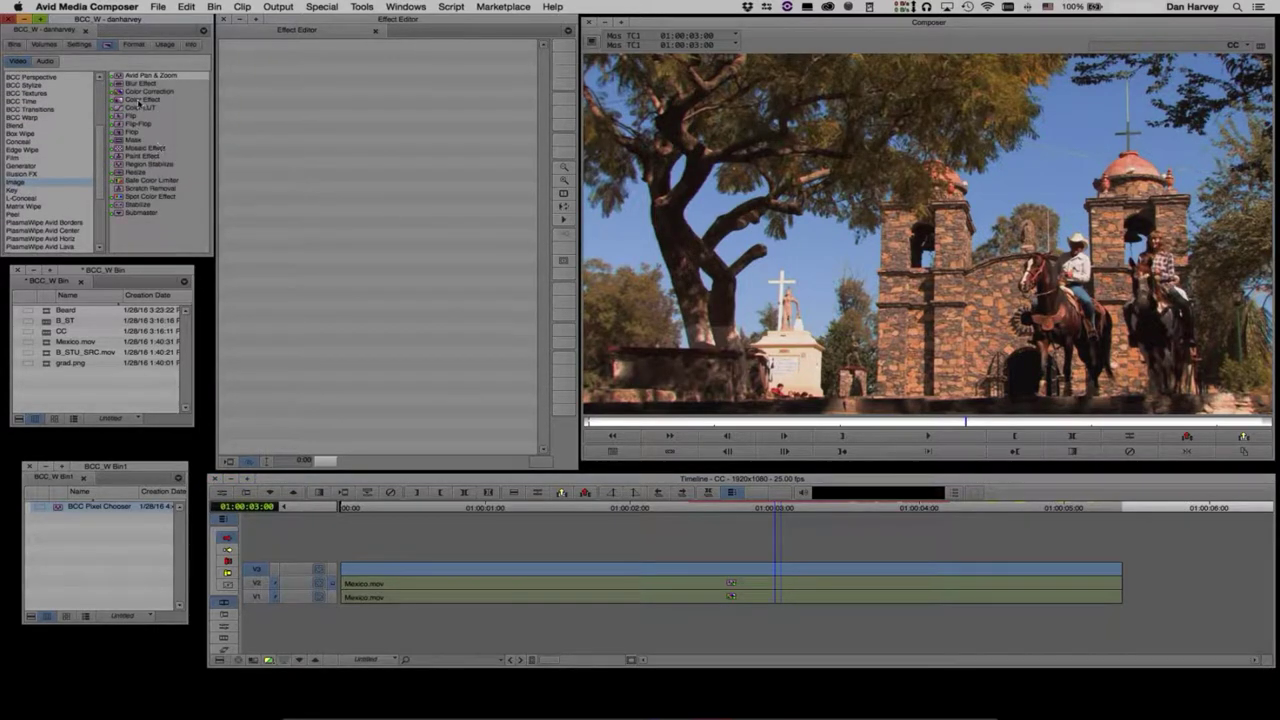
left_click_drag(139, 100, 742, 573)
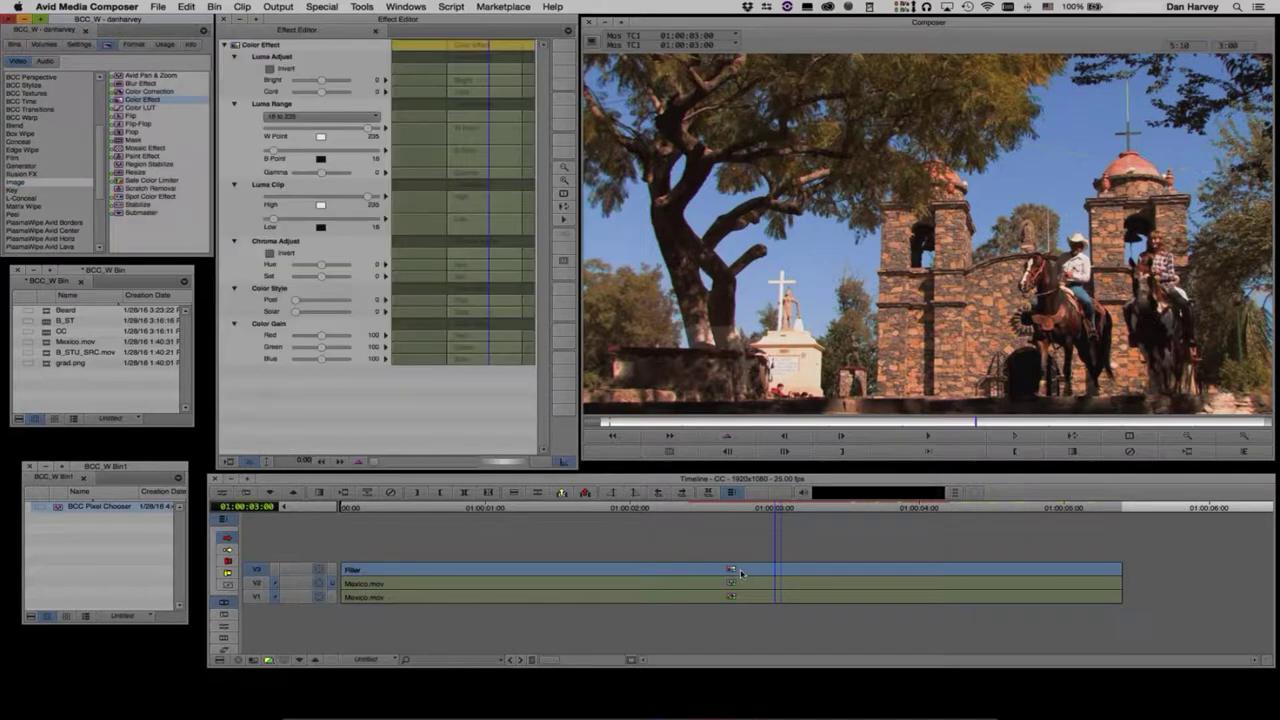
left_click(731, 570)
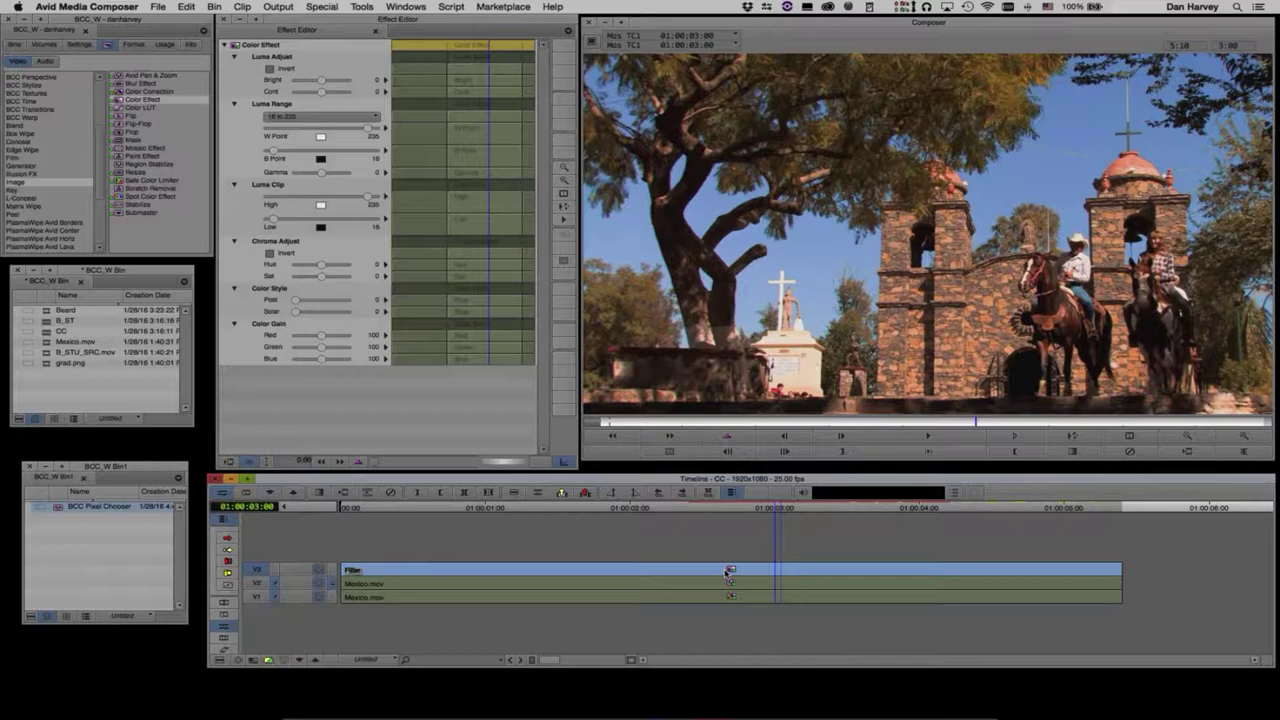
key("Delete")
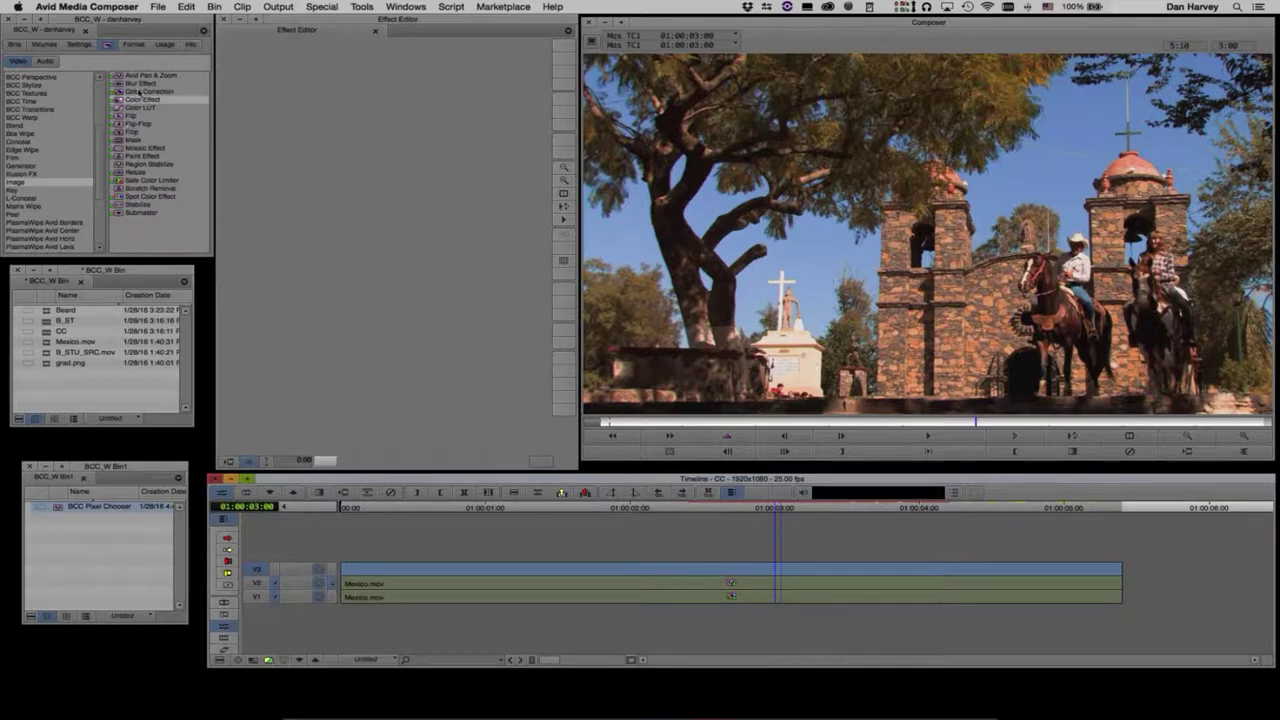
Step: Apply a Color Correction effect to the V3 filler and save it as an effect template in BCC_W Bin1
left_click_drag(139, 92, 721, 568)
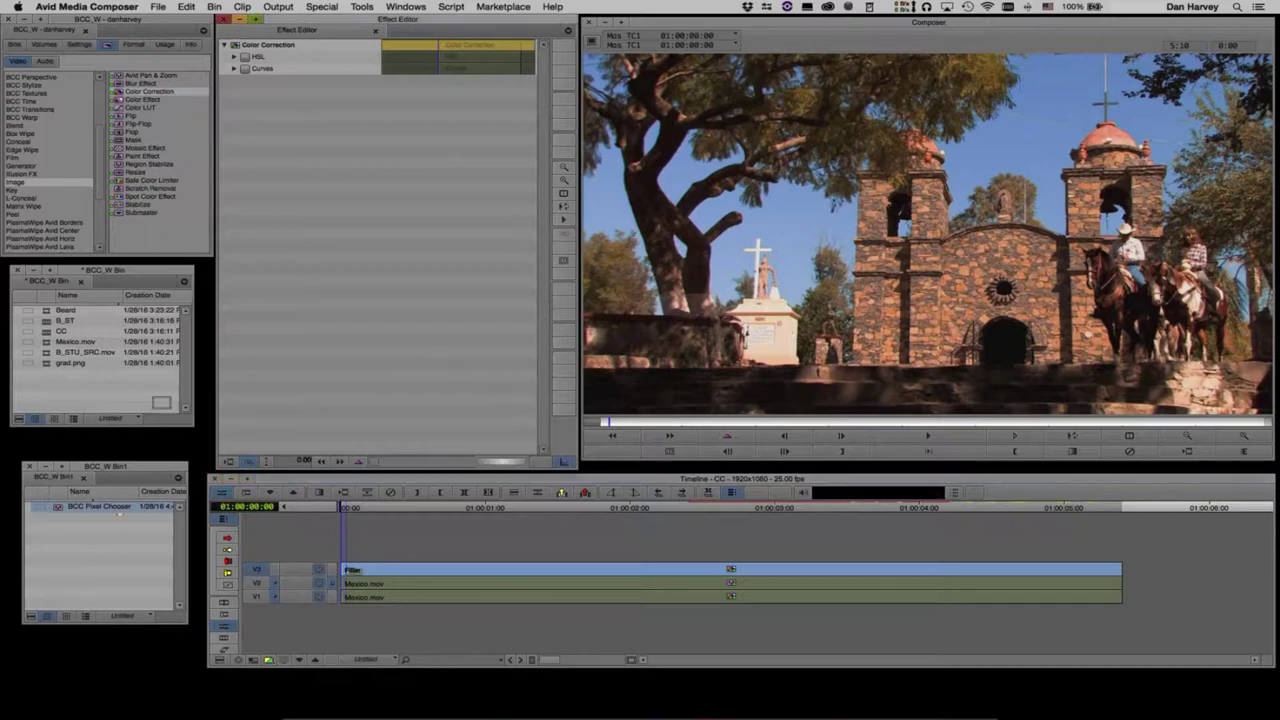
left_click_drag(161, 402, 76, 551)
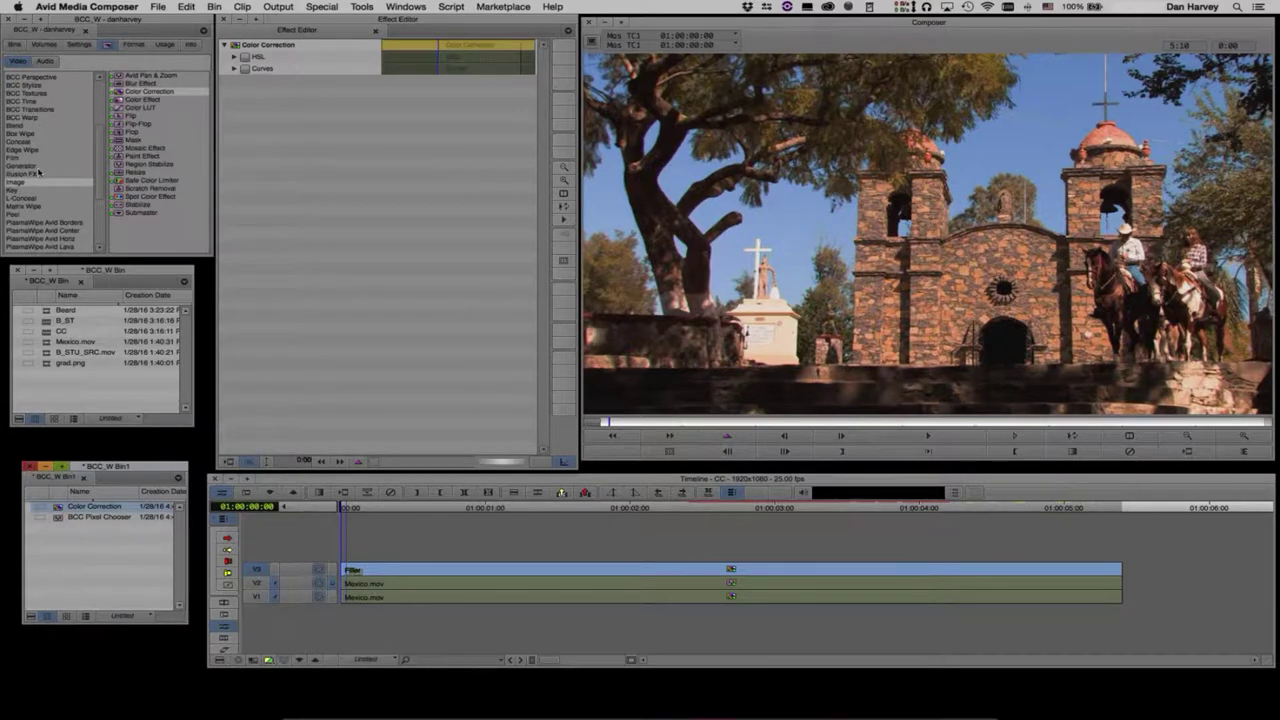
left_click(88, 645)
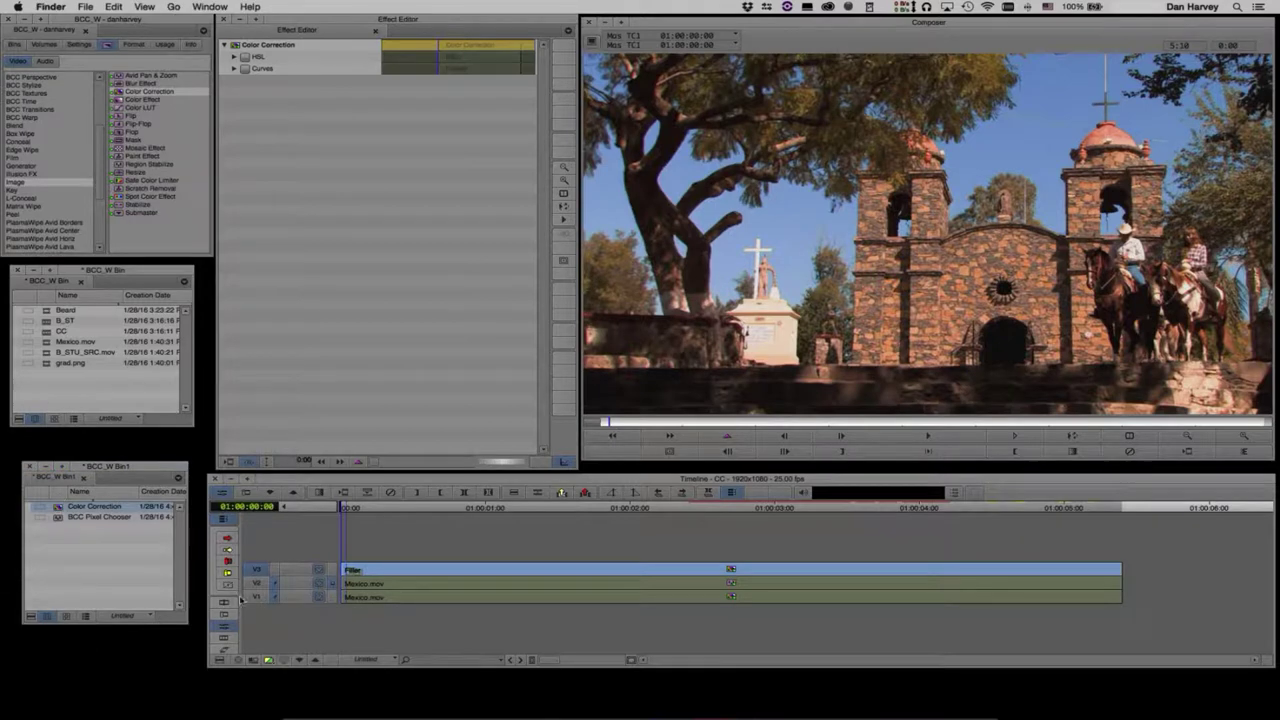
left_click(184, 621)
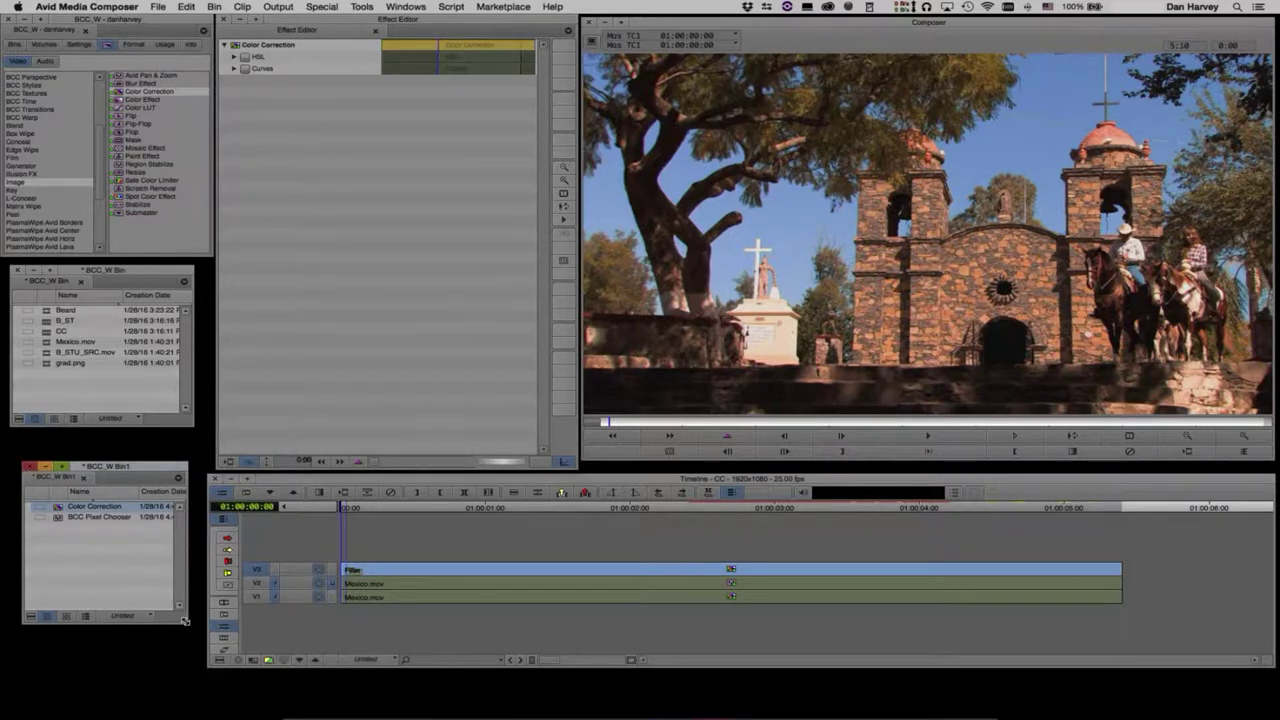
left_click_drag(185, 621, 187, 656)
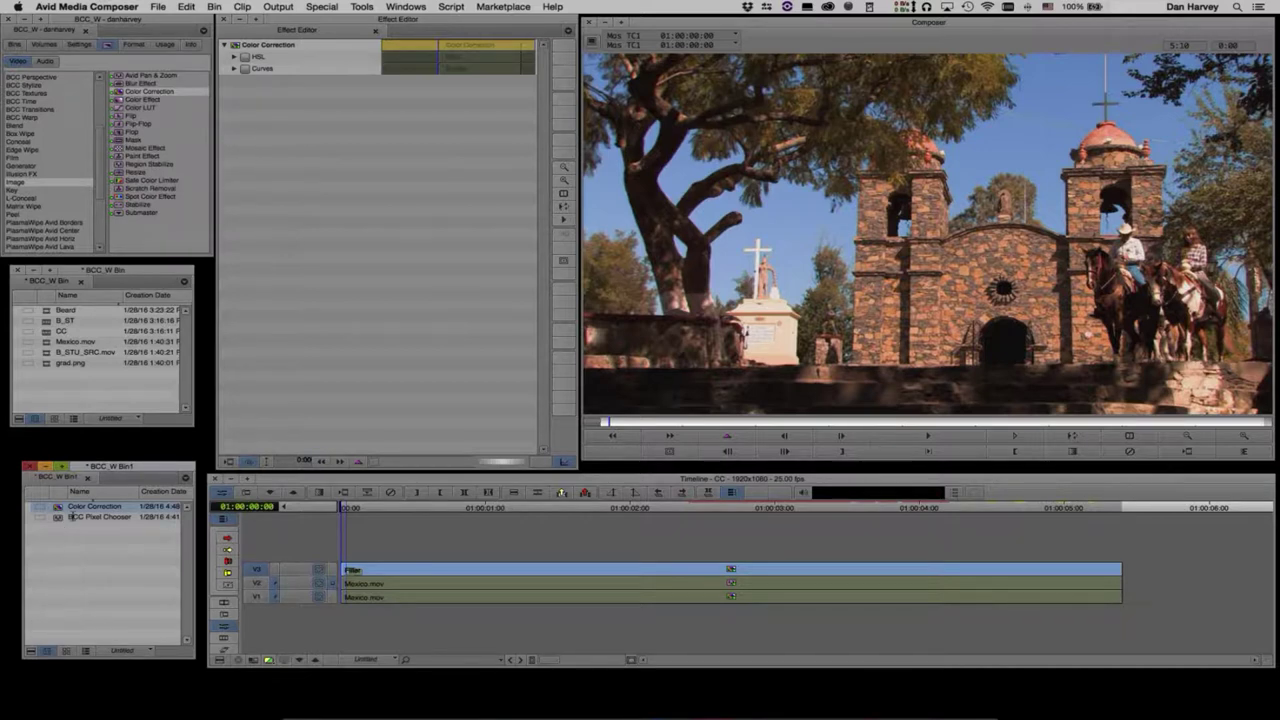
Step: Add the saved BCC Pixel Chooser template above V3's Color Correction and set its PixelChooser Matte Channel to None
left_click(59, 518)
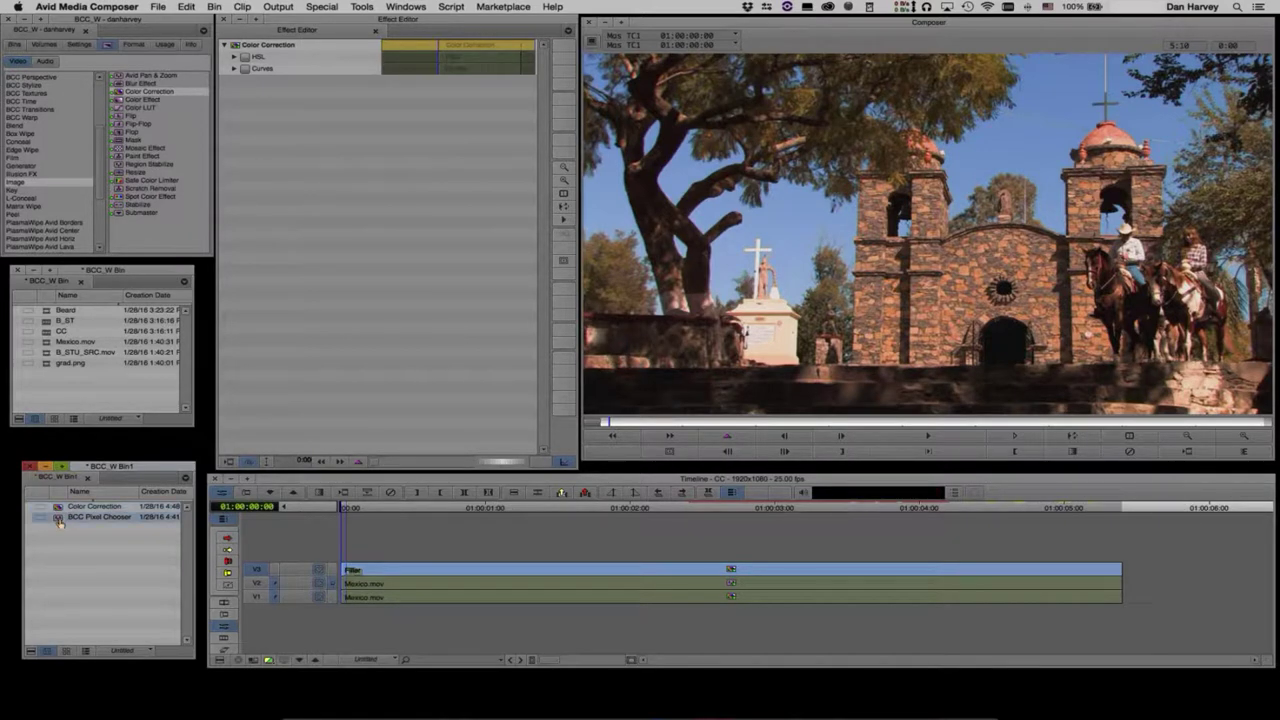
left_click_drag(59, 522, 751, 569)
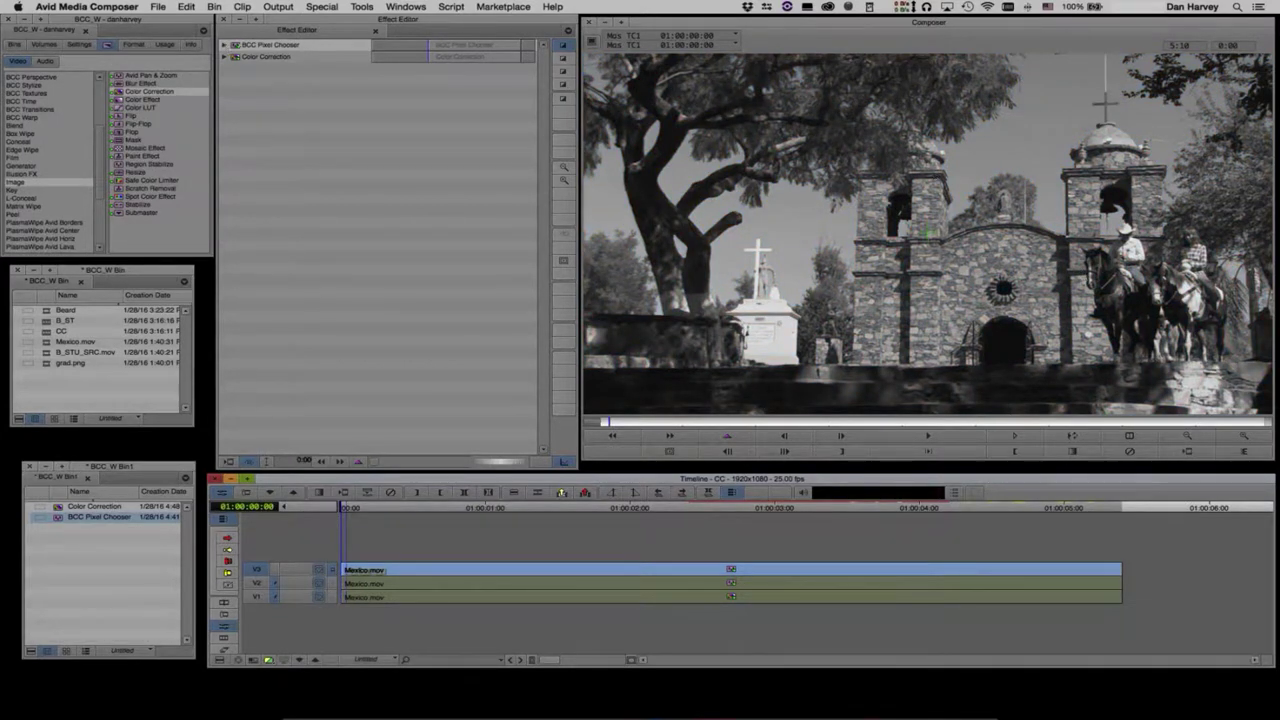
left_click(225, 45)
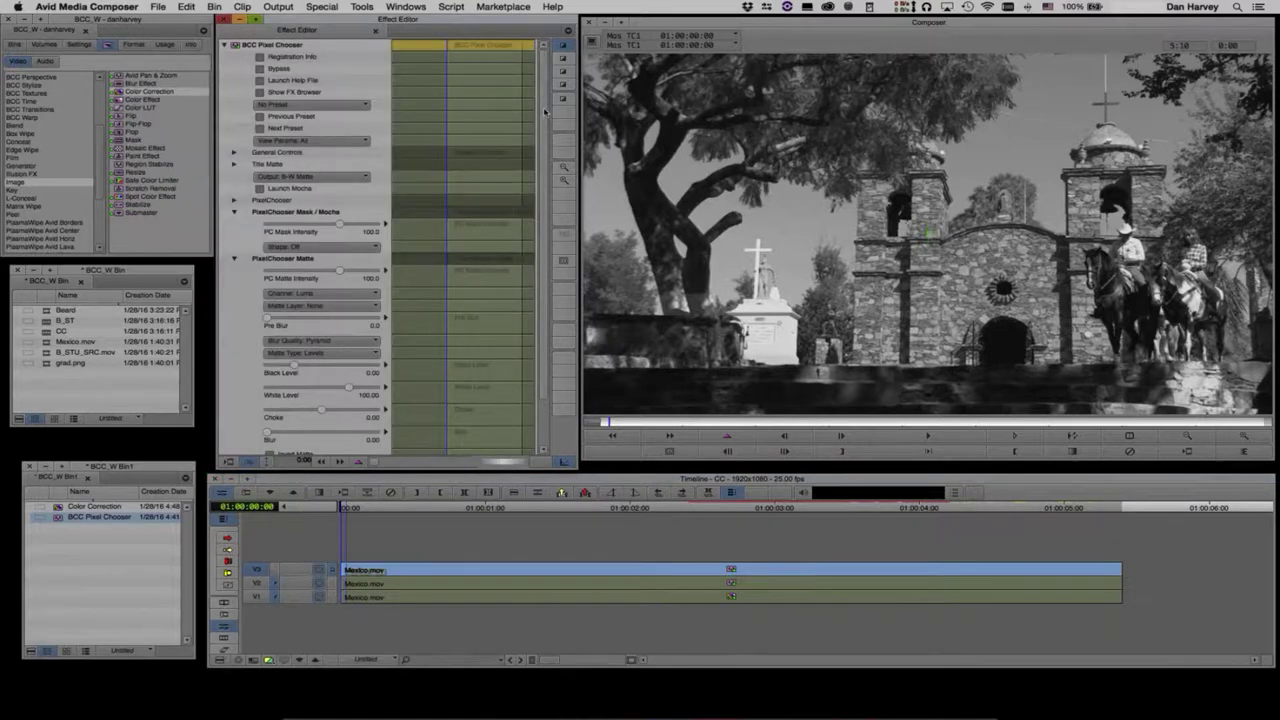
scroll(345, 291, "down", 1)
left_click(345, 287)
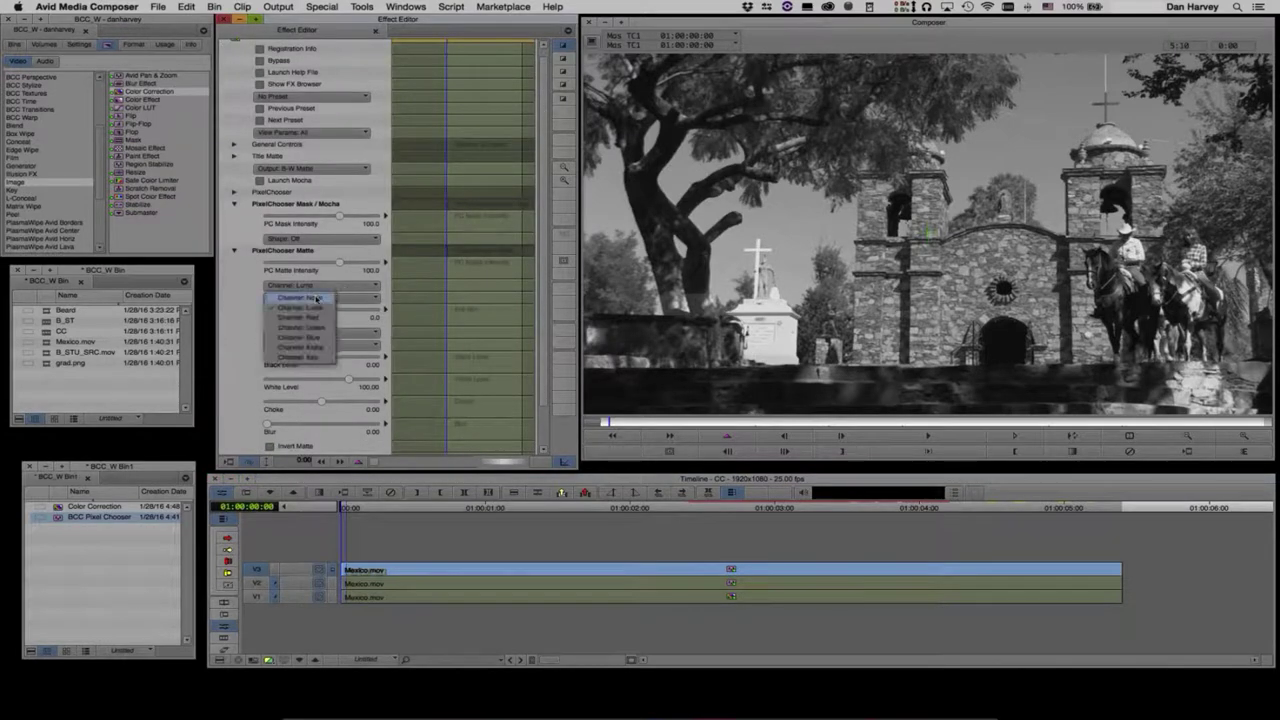
left_click(335, 297)
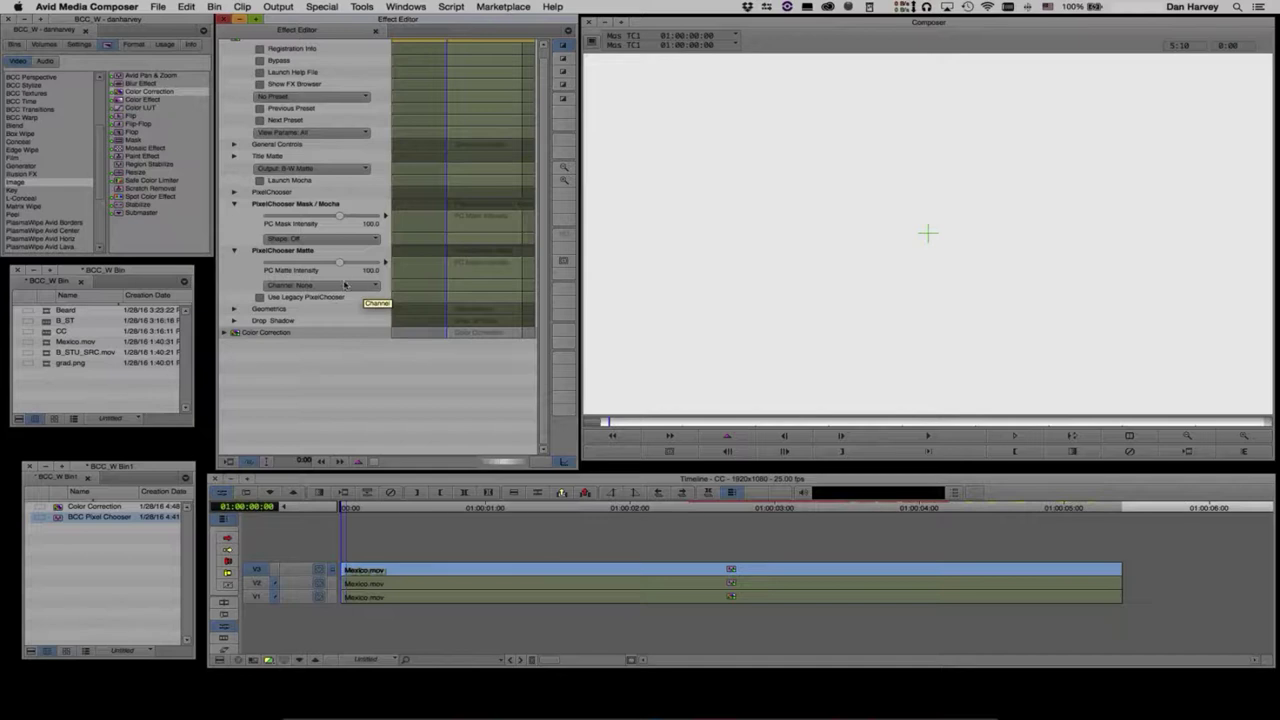
Step: Set V3's PixelChooser Mask to an inverted Oval shape with a Feather of 152.50 and a Master Scale of about 151
left_click(290, 240)
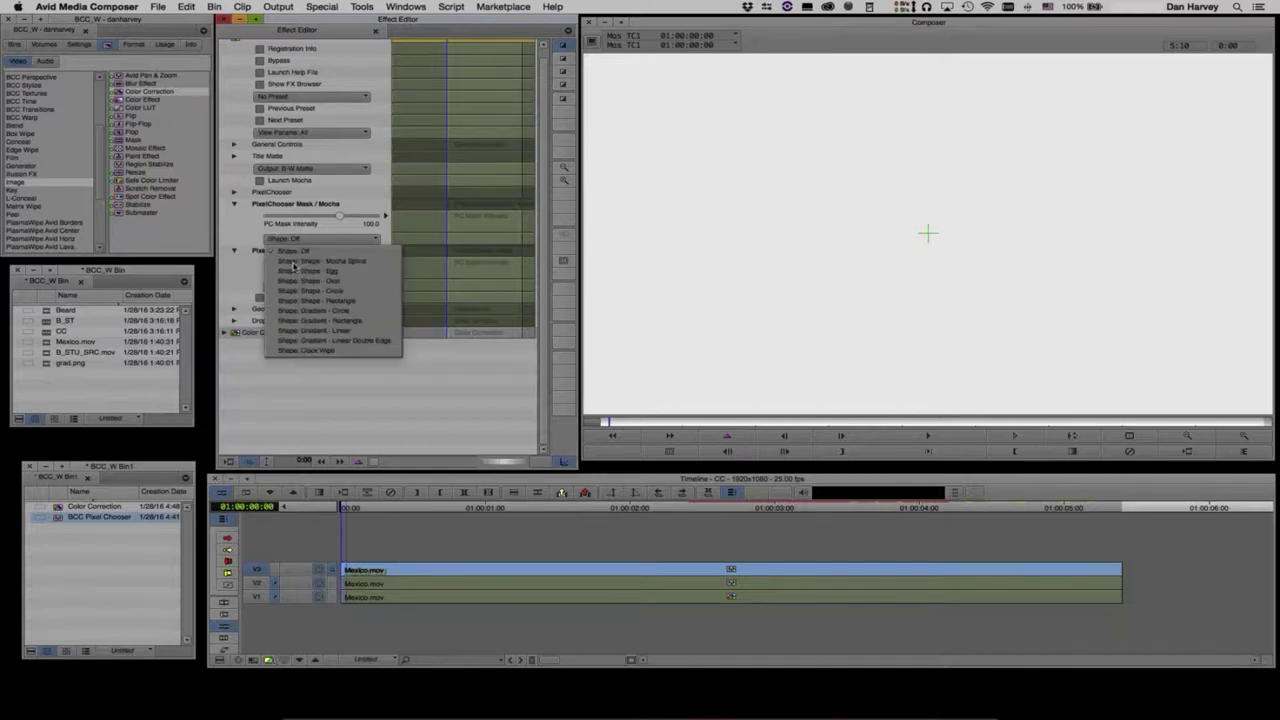
left_click(292, 282)
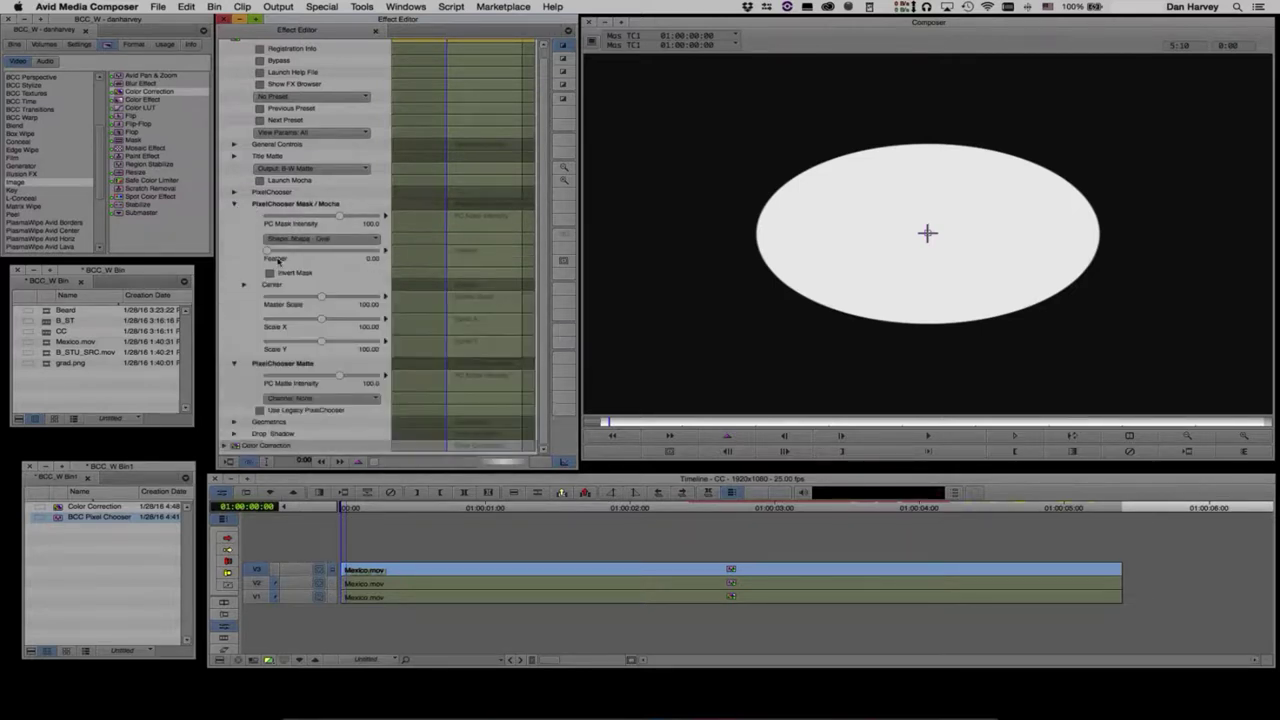
left_click_drag(278, 258, 352, 299)
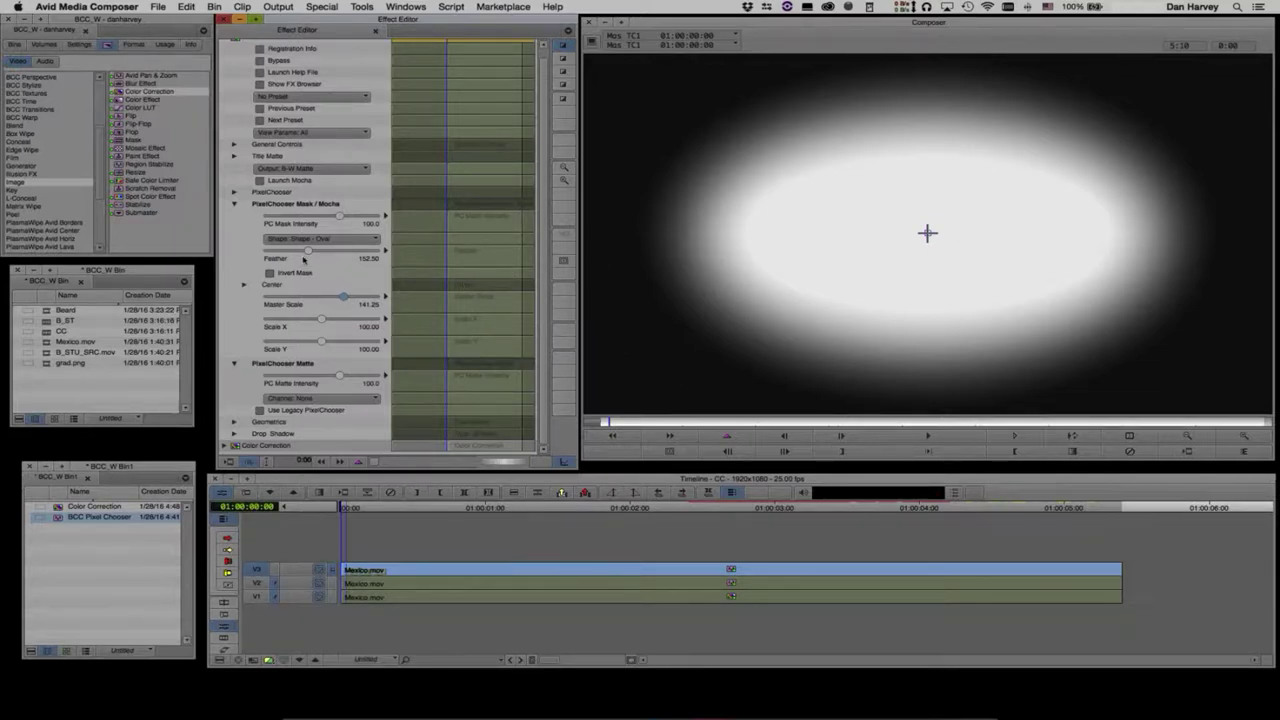
left_click(269, 273)
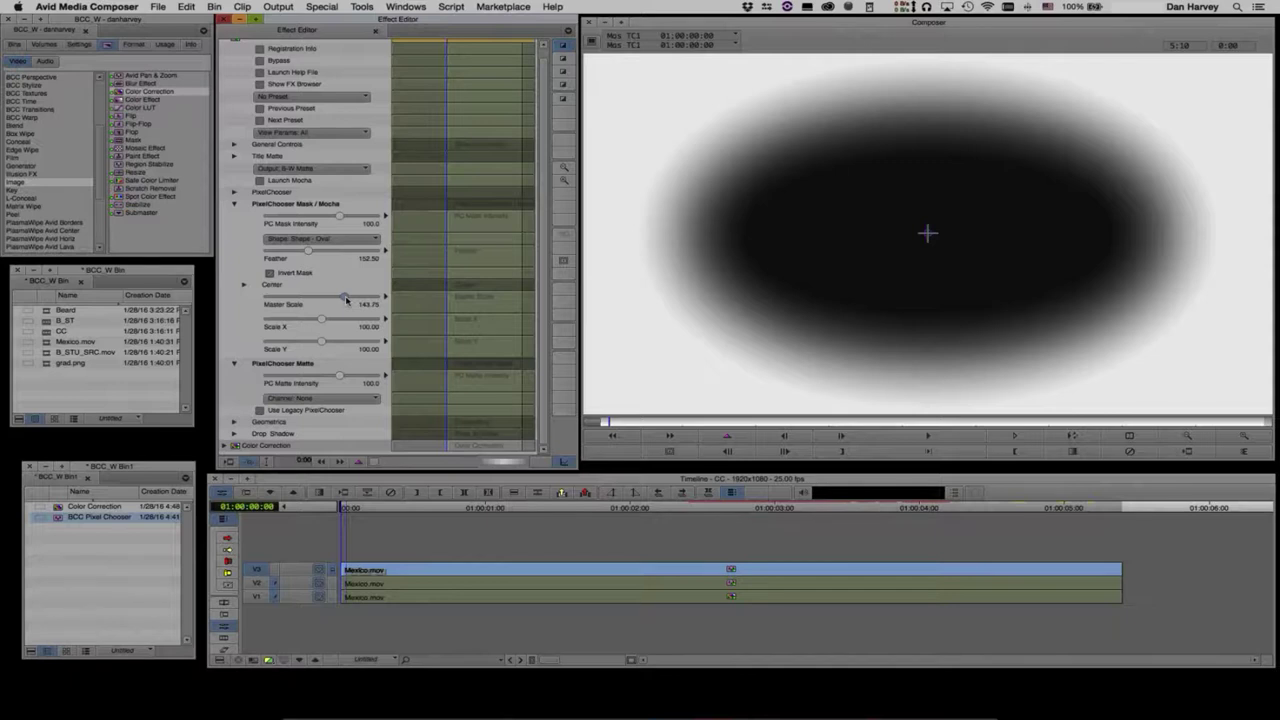
left_click_drag(346, 300, 349, 298)
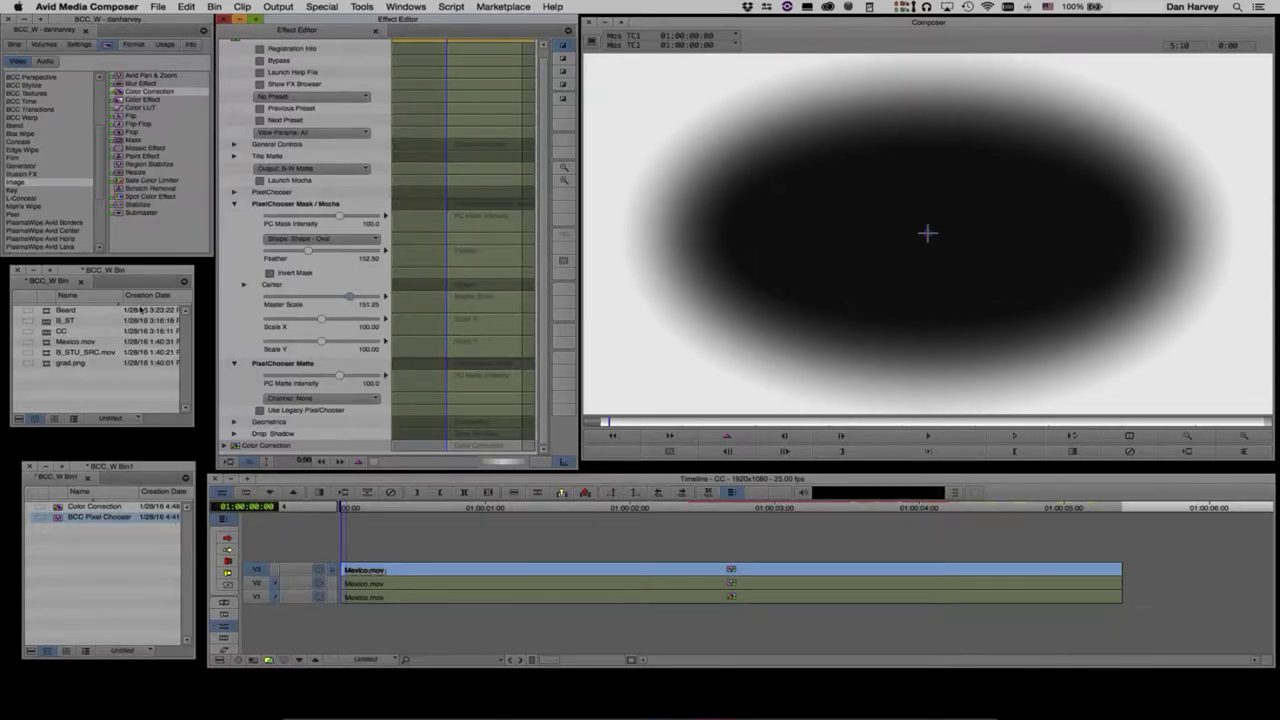
Step: Set V3's BCC Pixel Chooser output to Alpha Channel and collapse its parameters
left_click(307, 169)
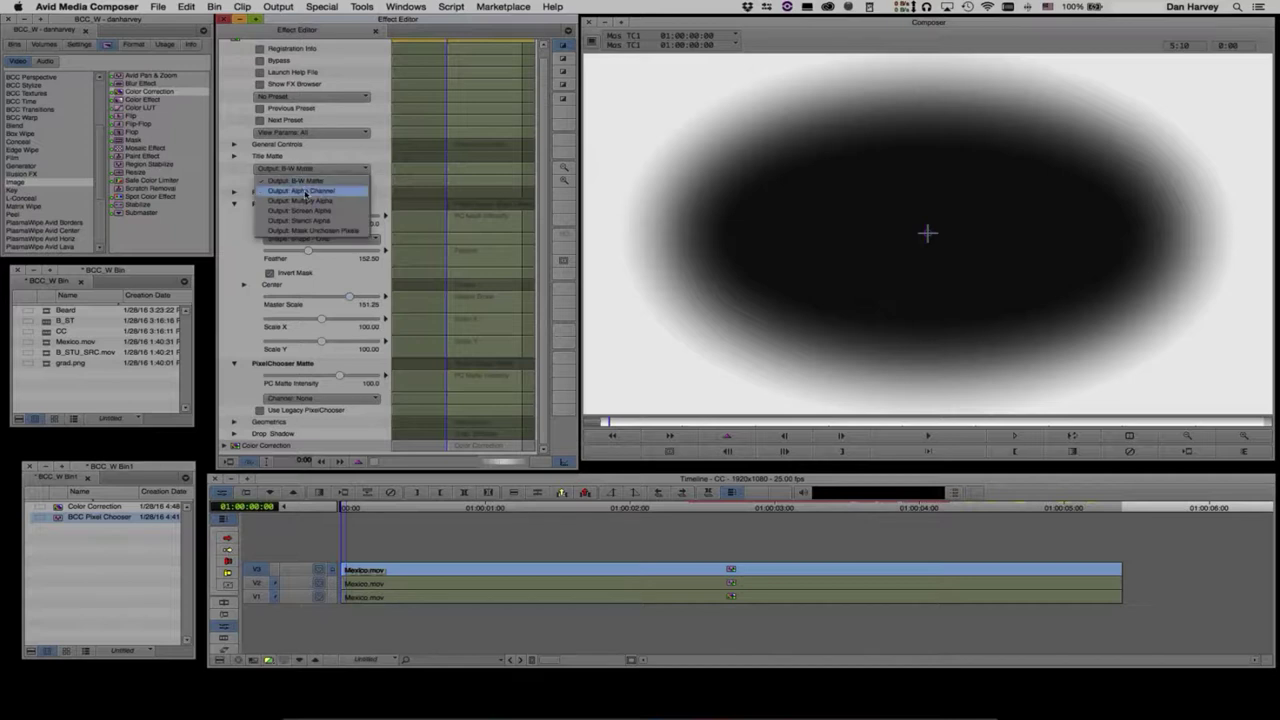
left_click(307, 190)
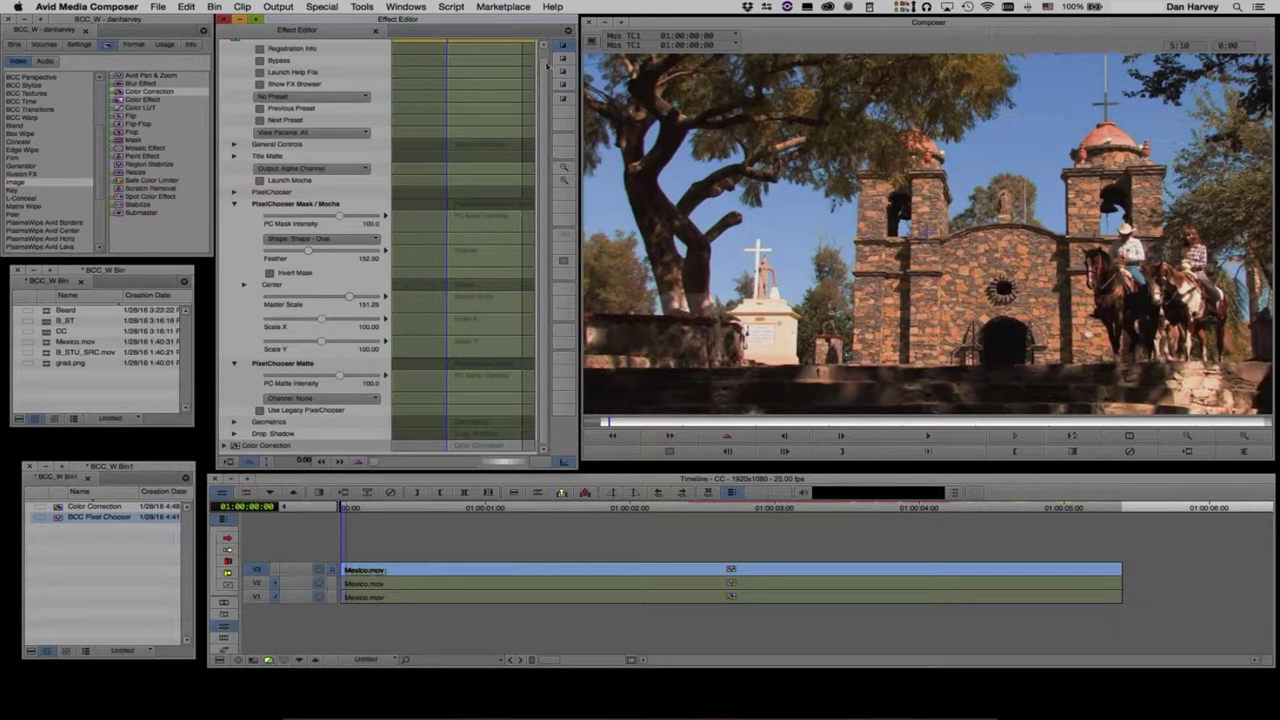
scroll(222, 50, "up", 1)
left_click(224, 46)
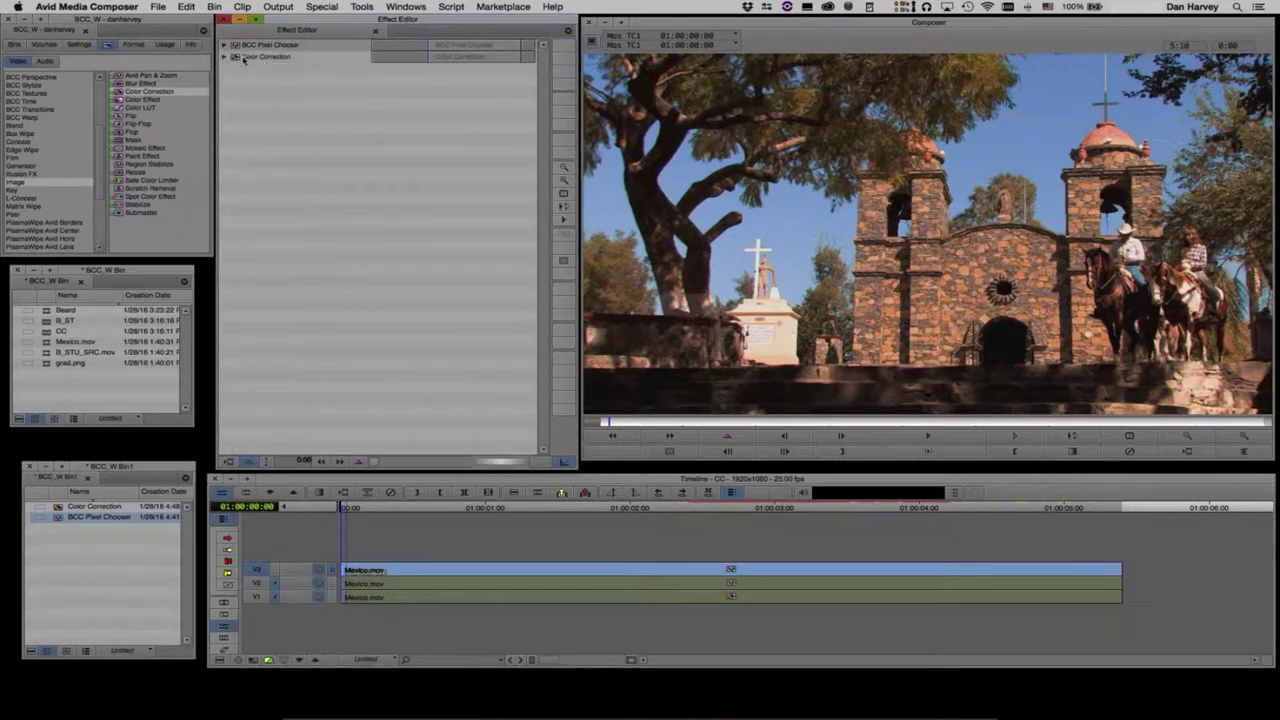
Step: Lower the Setup of V3's Color Correction to darken the area outside the oval mask
left_click(232, 58)
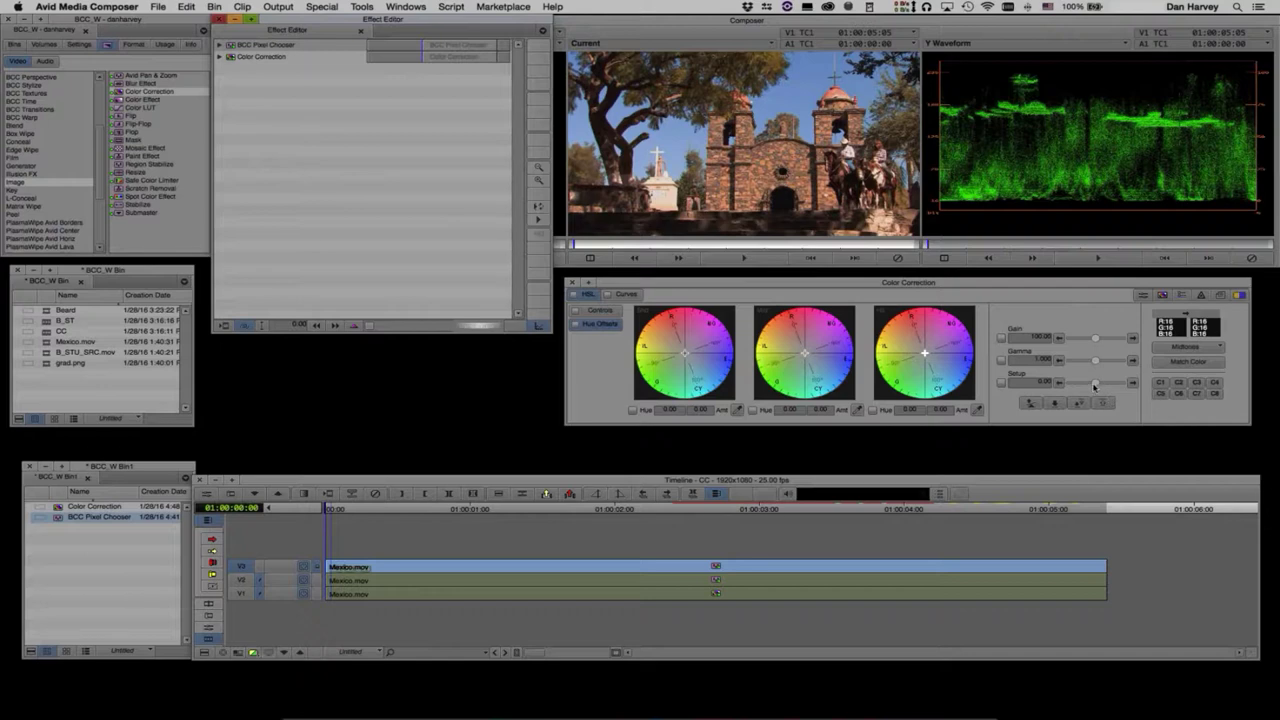
left_click_drag(1094, 386, 1068, 384)
key("y")
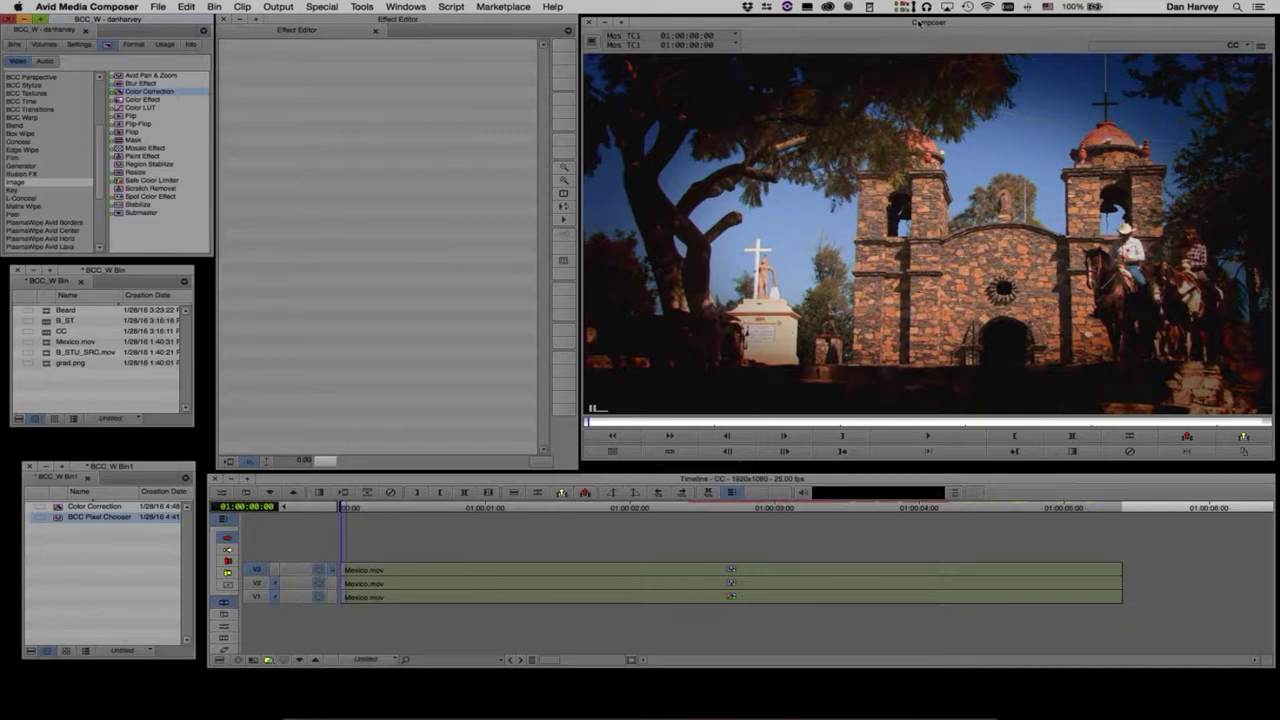
Step: Check V3's effects in the Effect Editor at 01:00:01:24 and 01:00:00:13
right_click(706, 124)
left_click(748, 306)
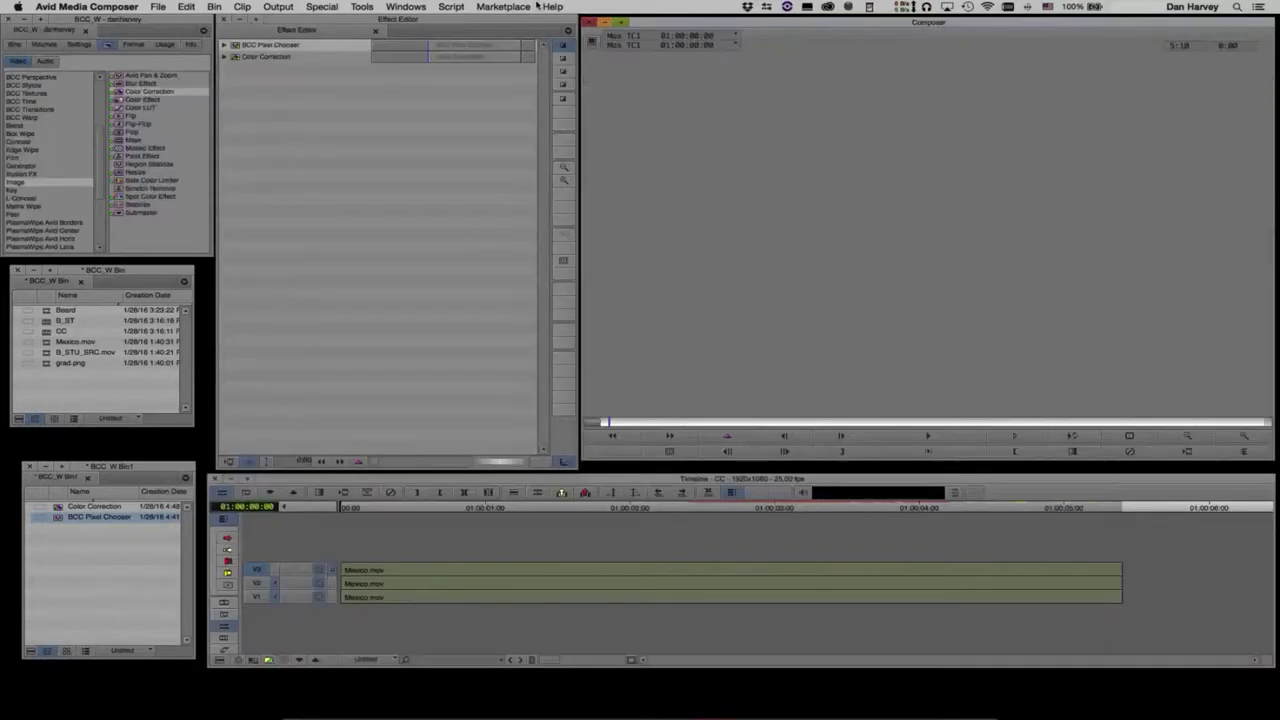
left_click(598, 571)
left_click(598, 571)
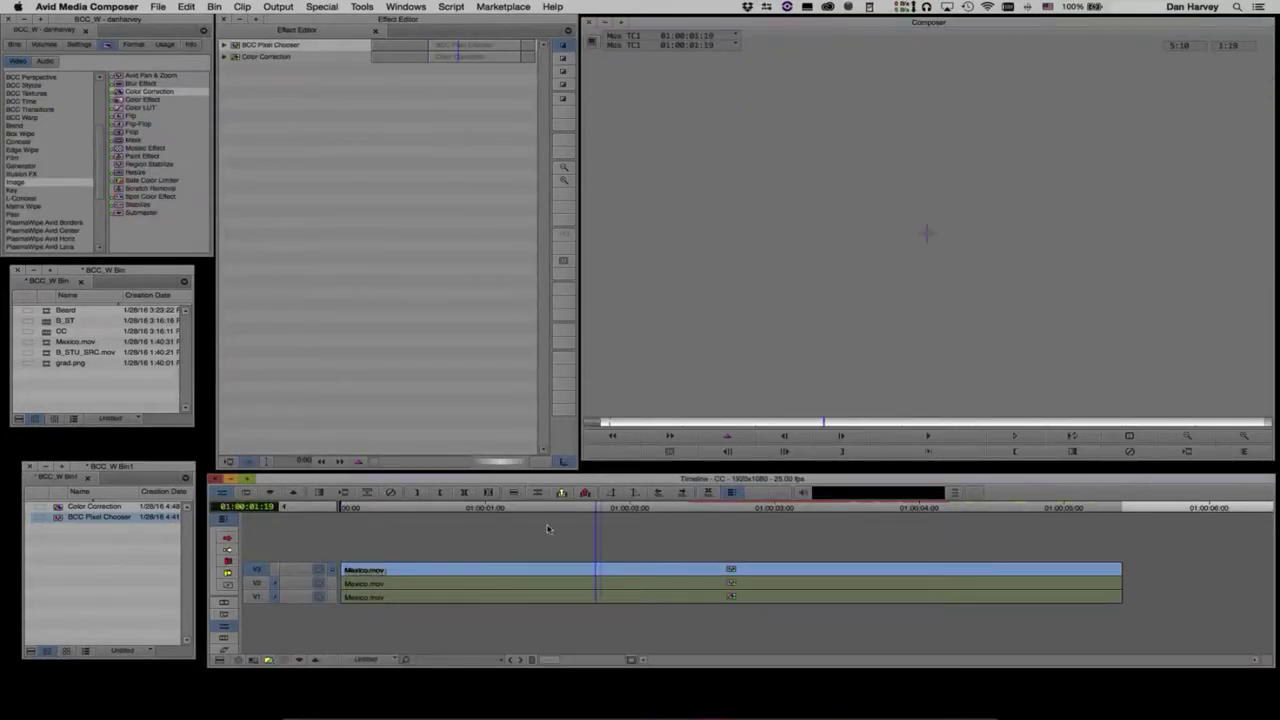
left_click(847, 422)
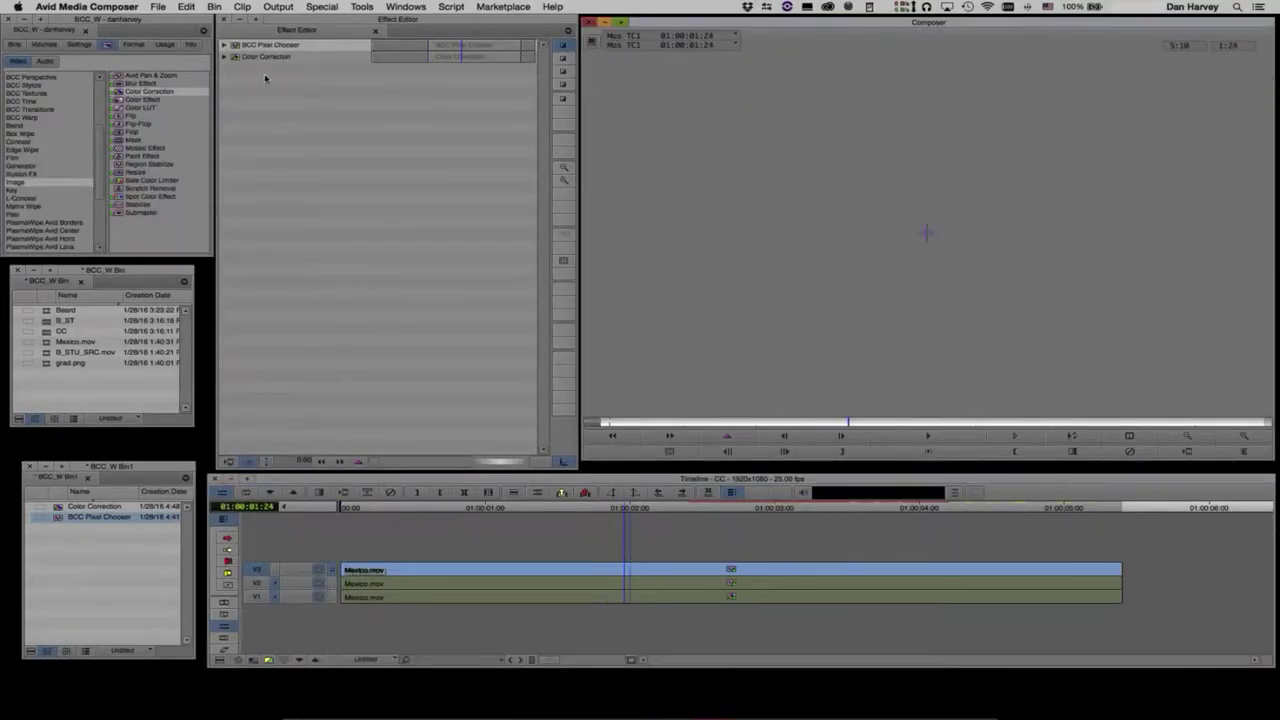
left_click(223, 45)
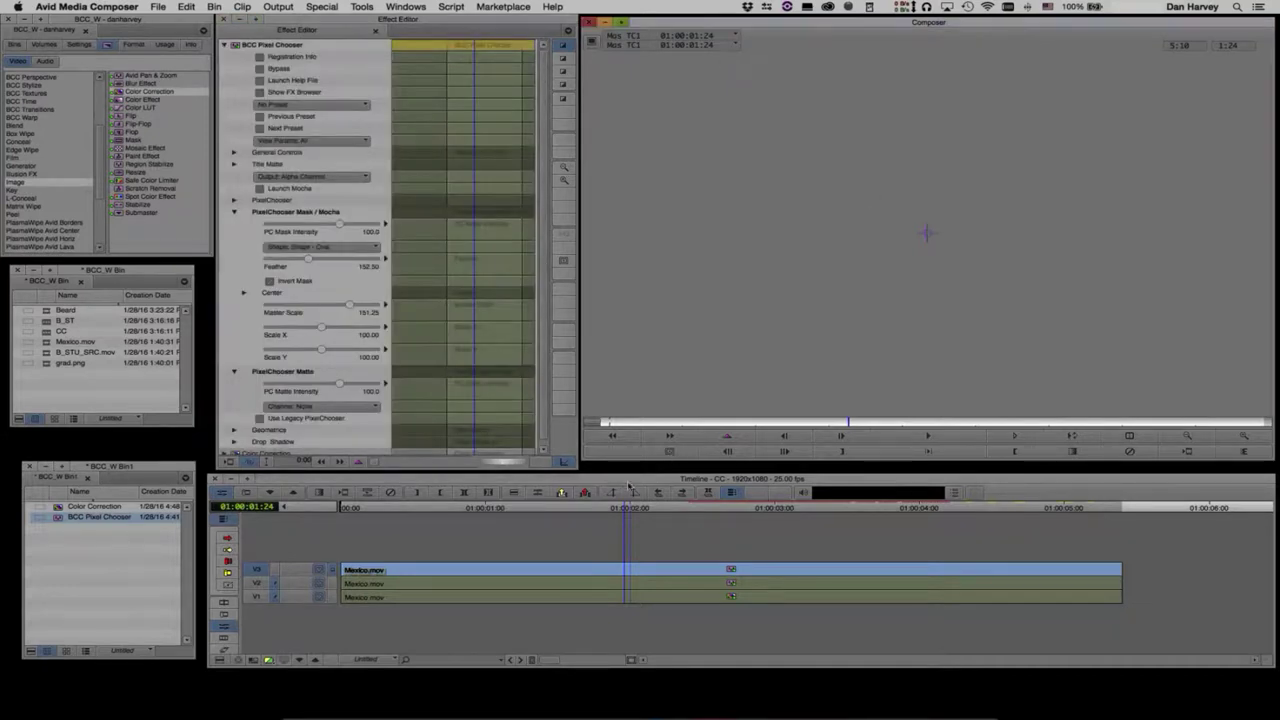
left_click(417, 568)
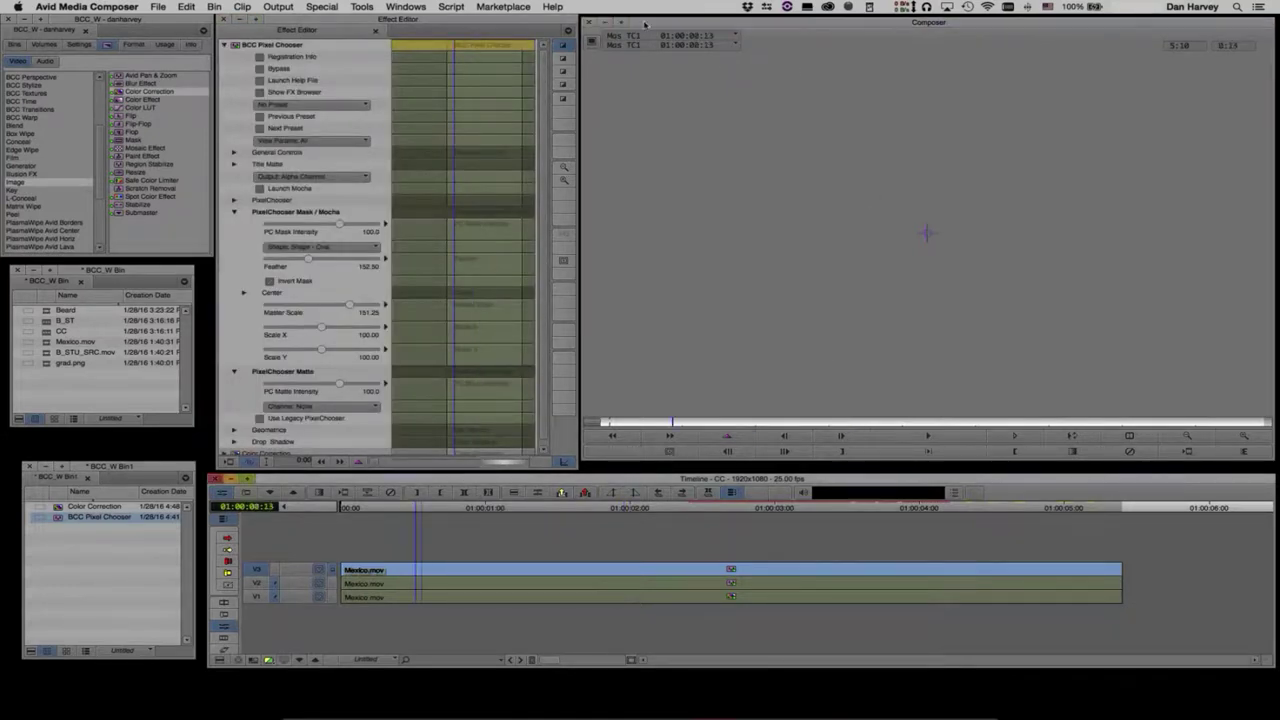
left_click_drag(645, 25, 655, 22)
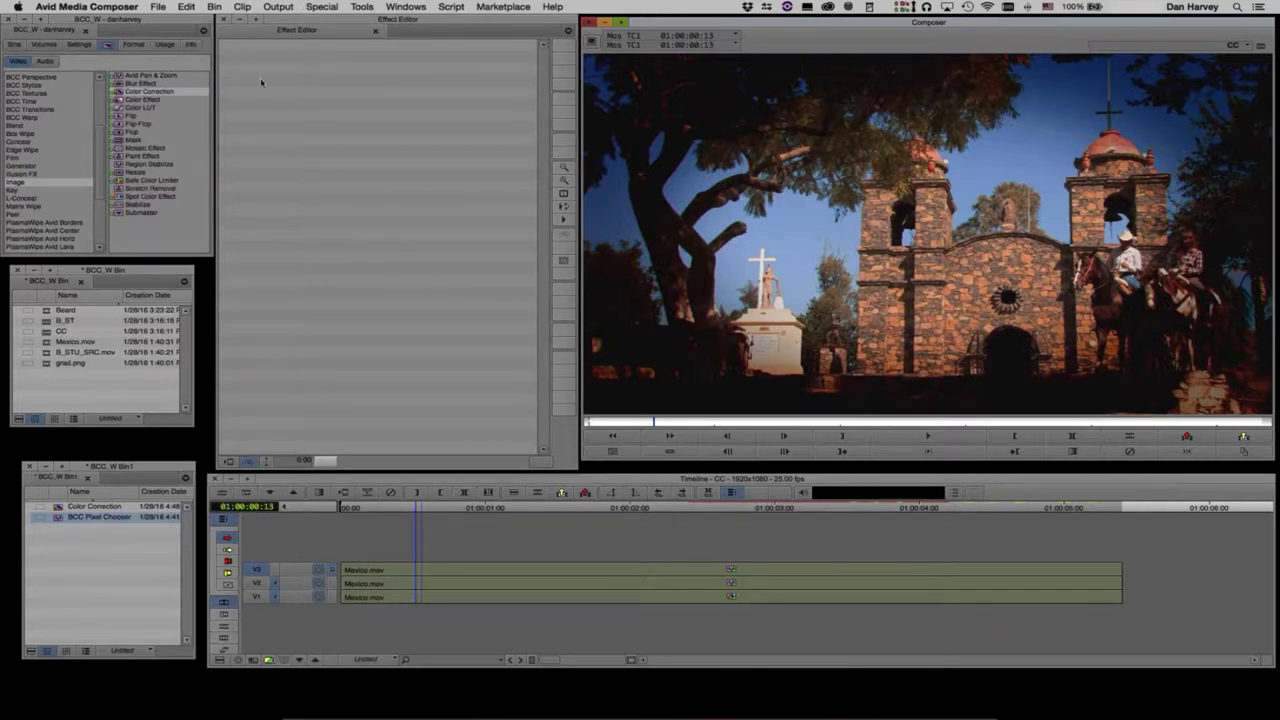
Step: Soften the darkening by setting the Setup of V3's Color Correction to about -55
left_click(426, 574)
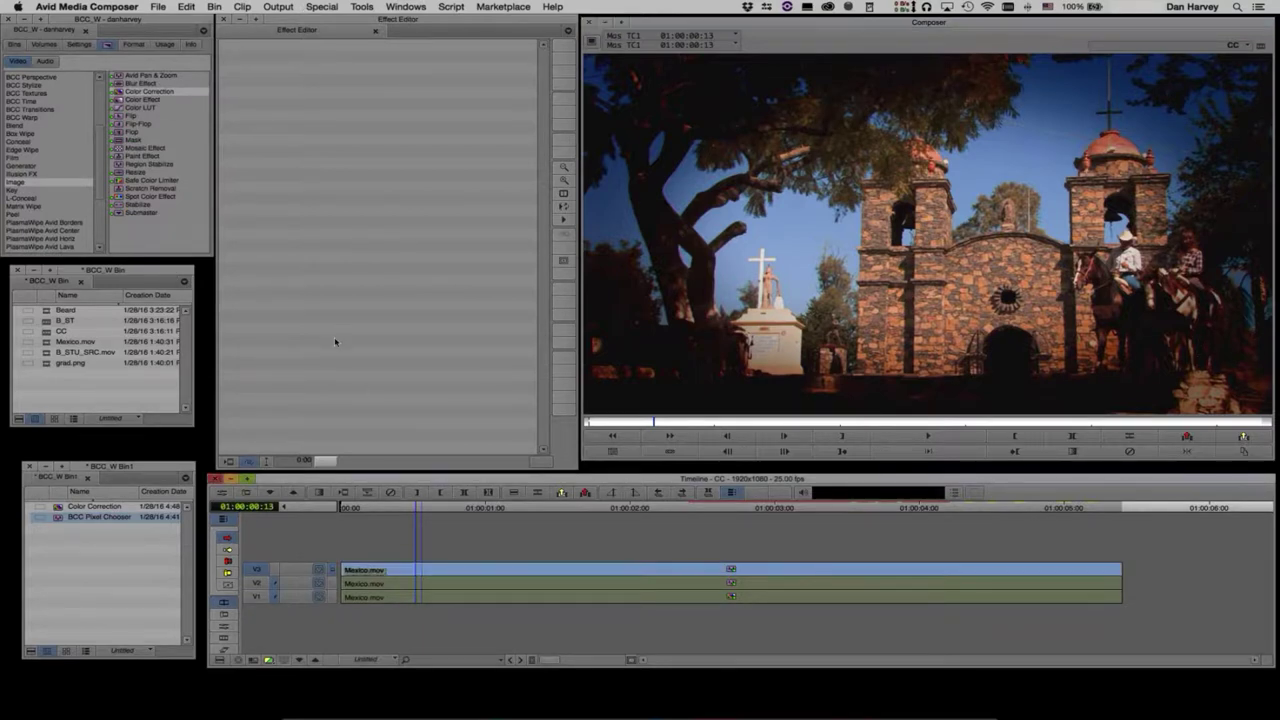
left_click(223, 44)
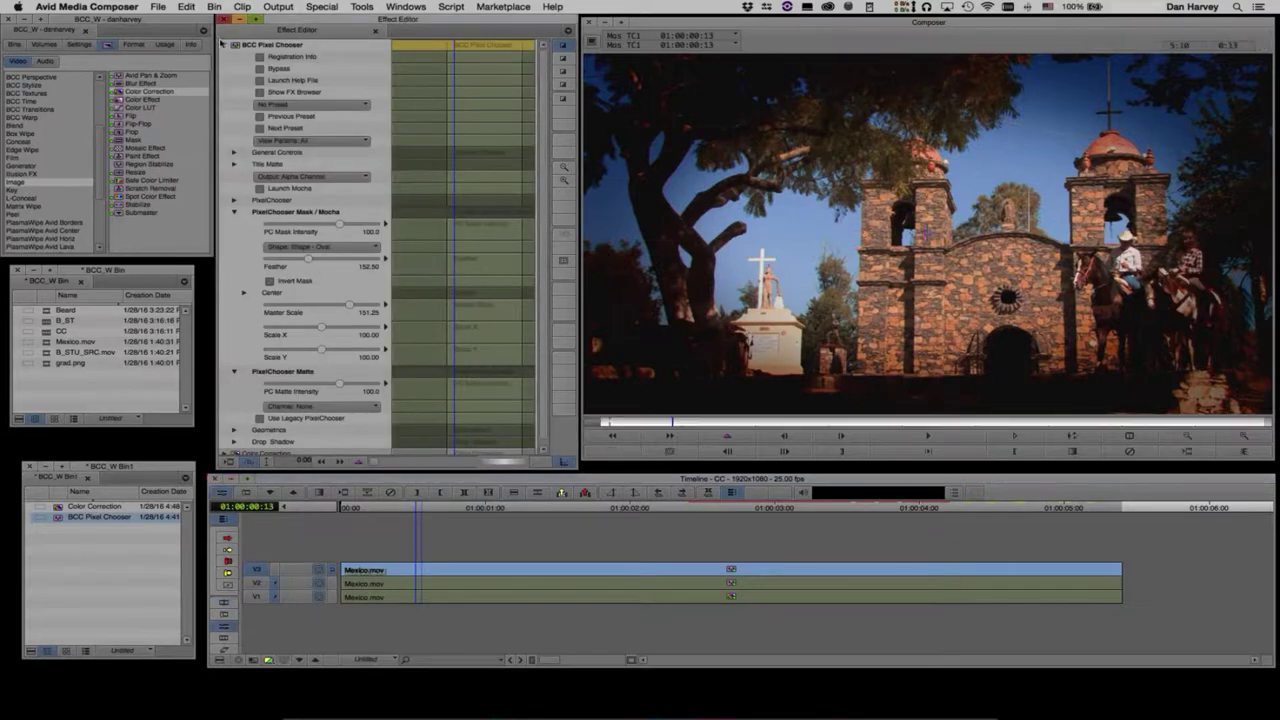
left_click(223, 44)
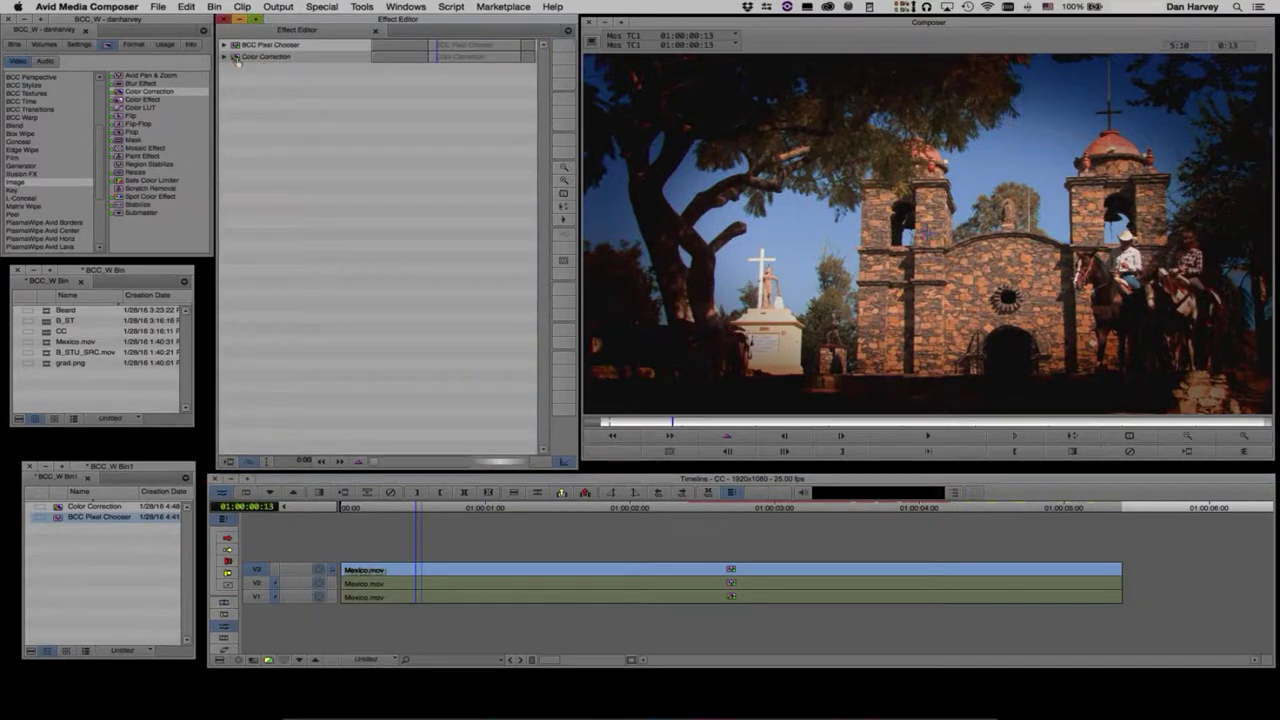
left_click(284, 58)
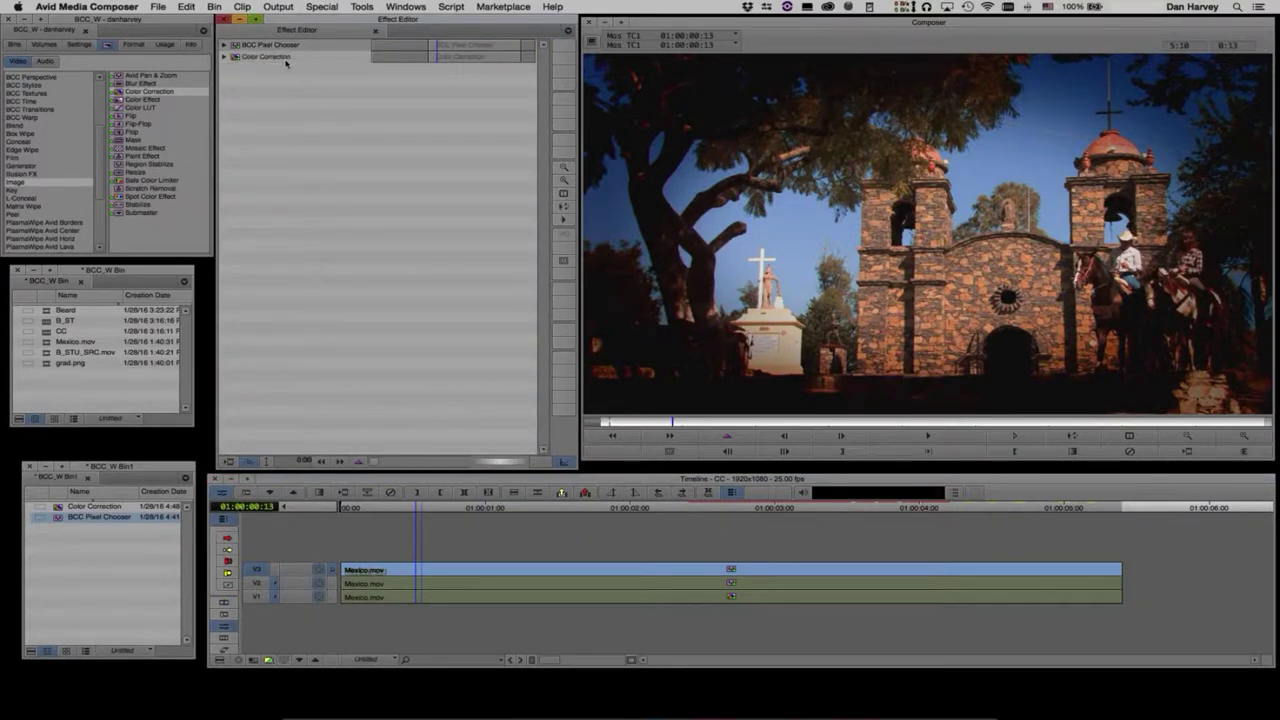
left_click(224, 57)
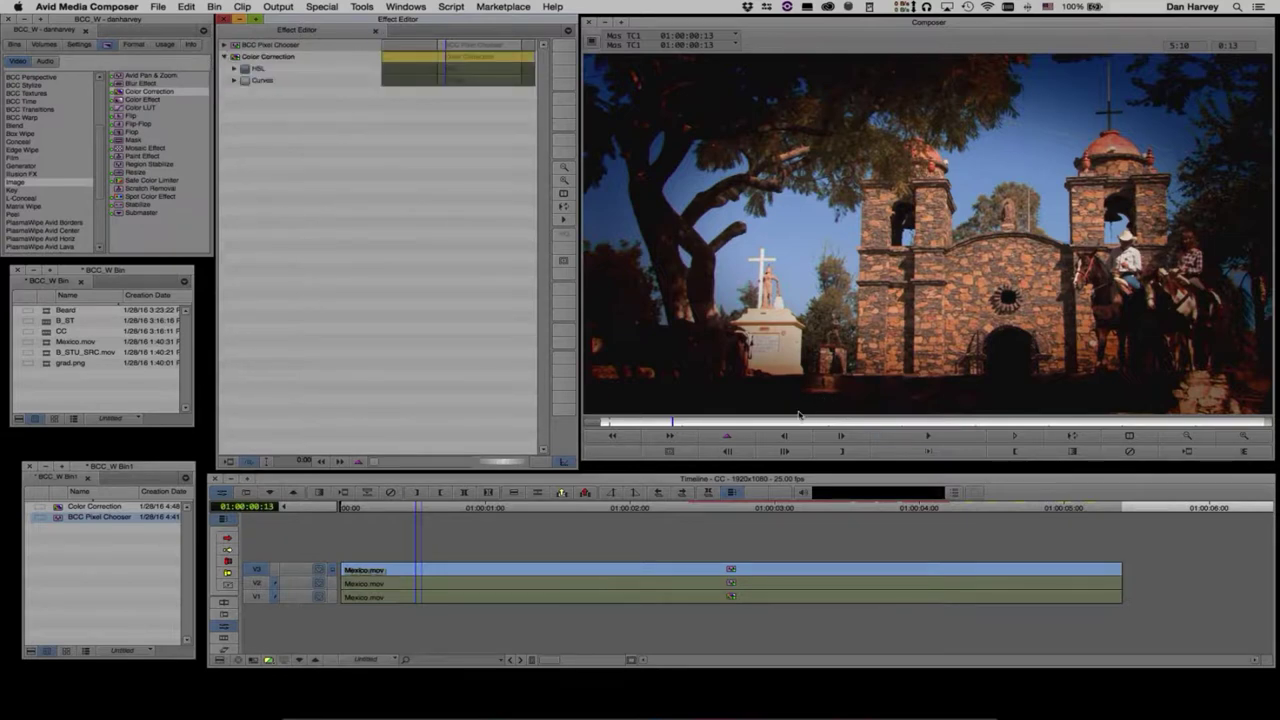
key("shift+F12")
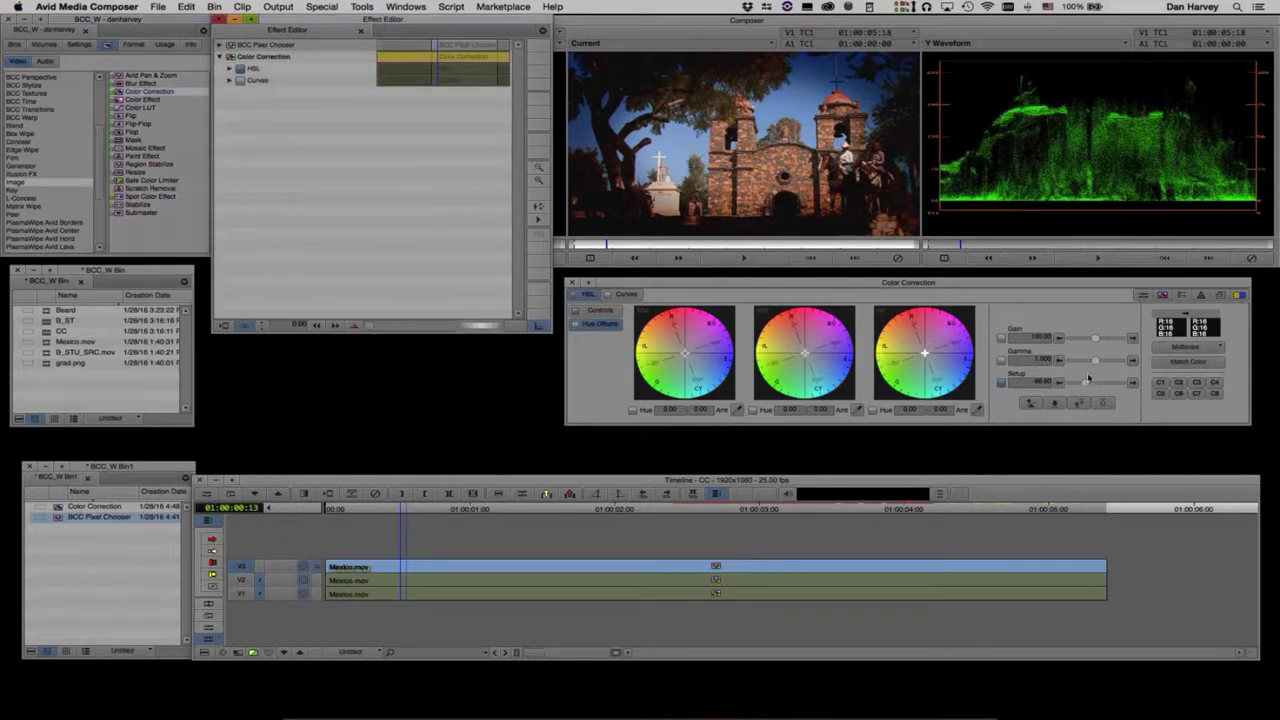
left_click_drag(1088, 383, 1092, 385)
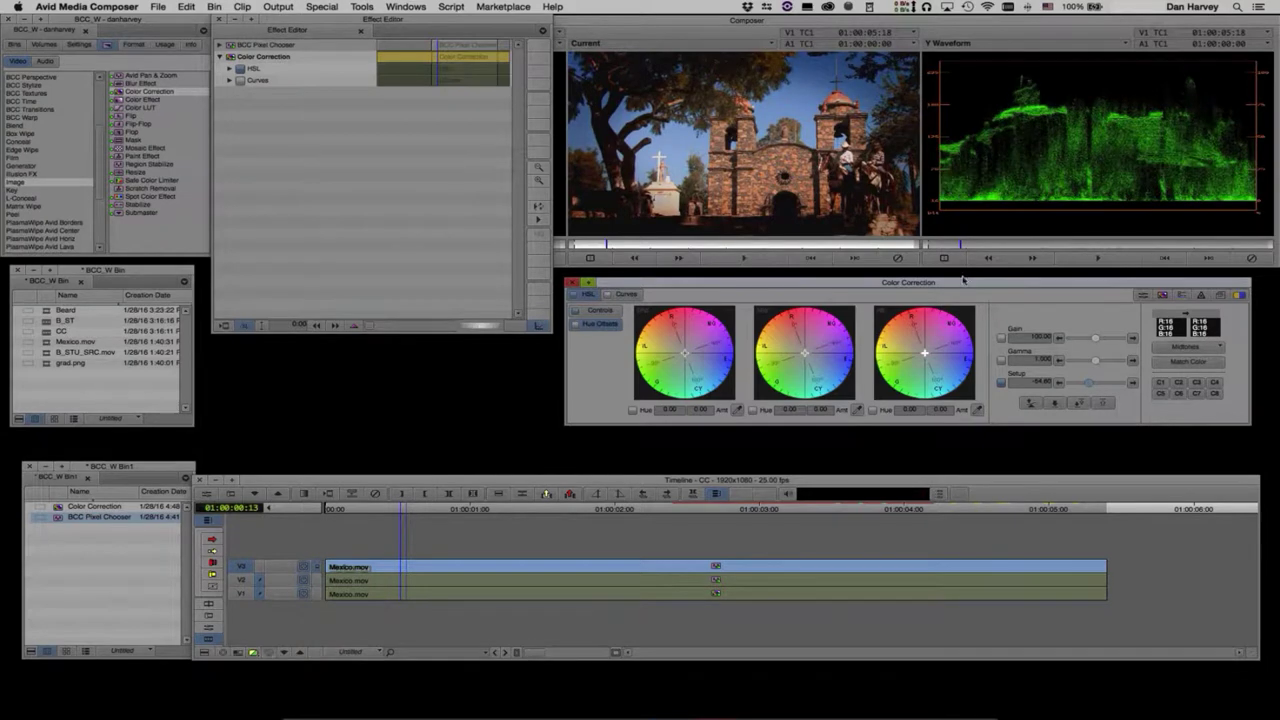
key("shift+F10")
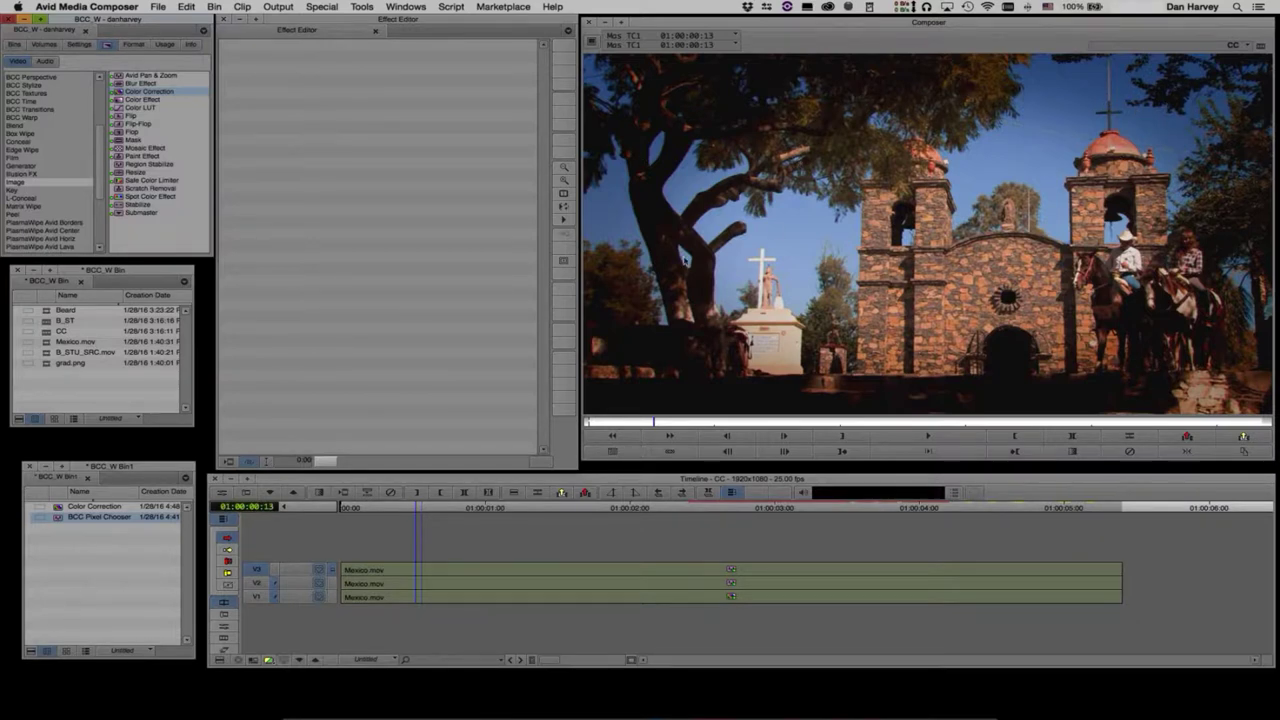
Step: Set the PixelChooser Matte Channel of V3's BCC Pixel Chooser to Luma
left_click(479, 570)
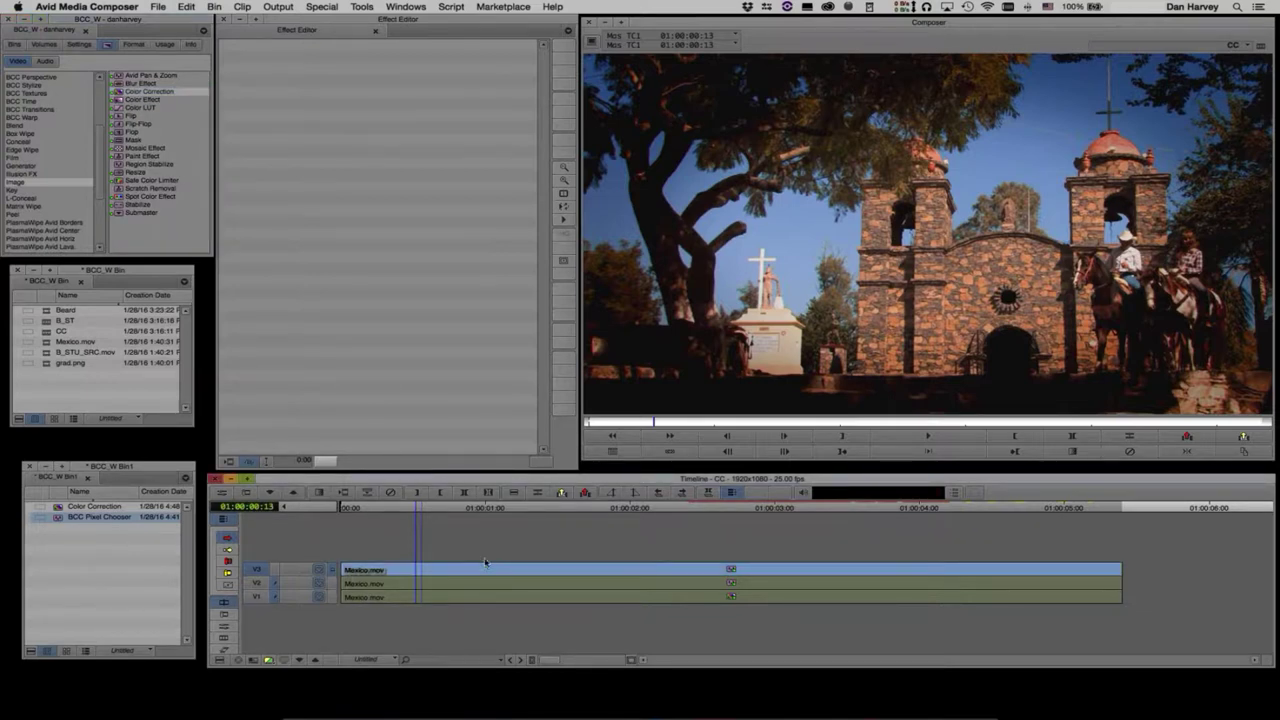
key("shift+e")
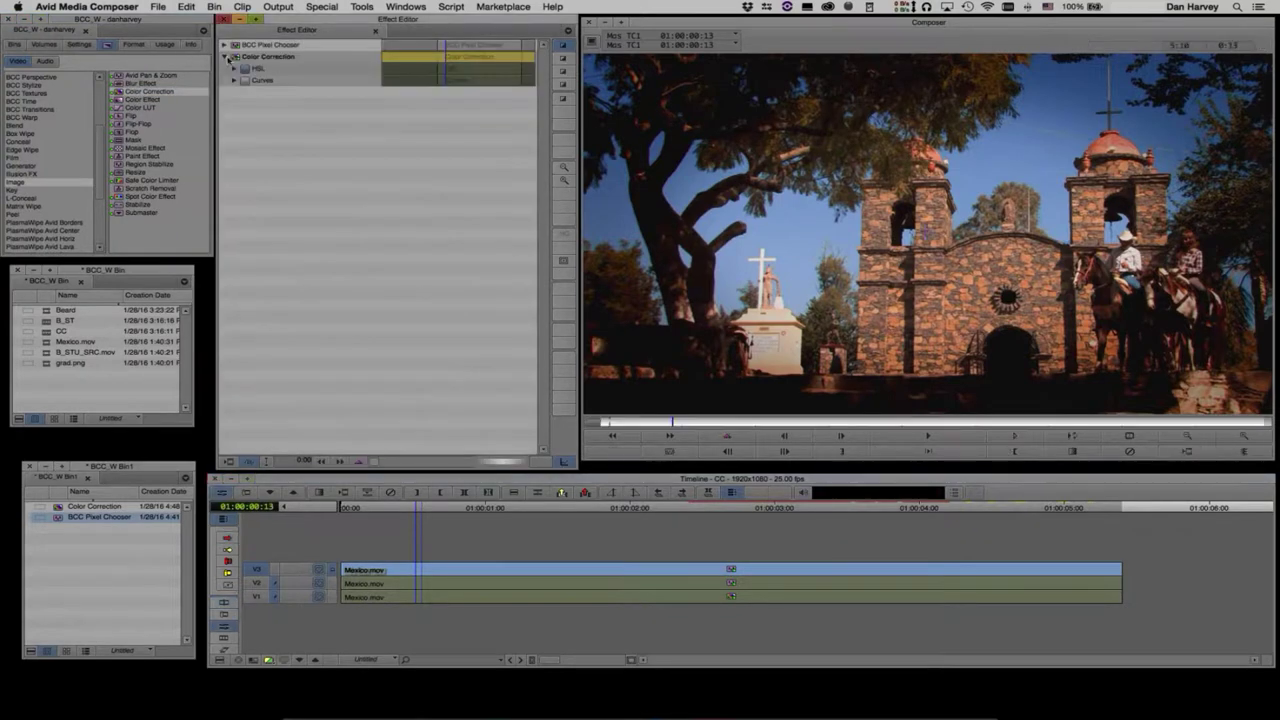
left_click(224, 45)
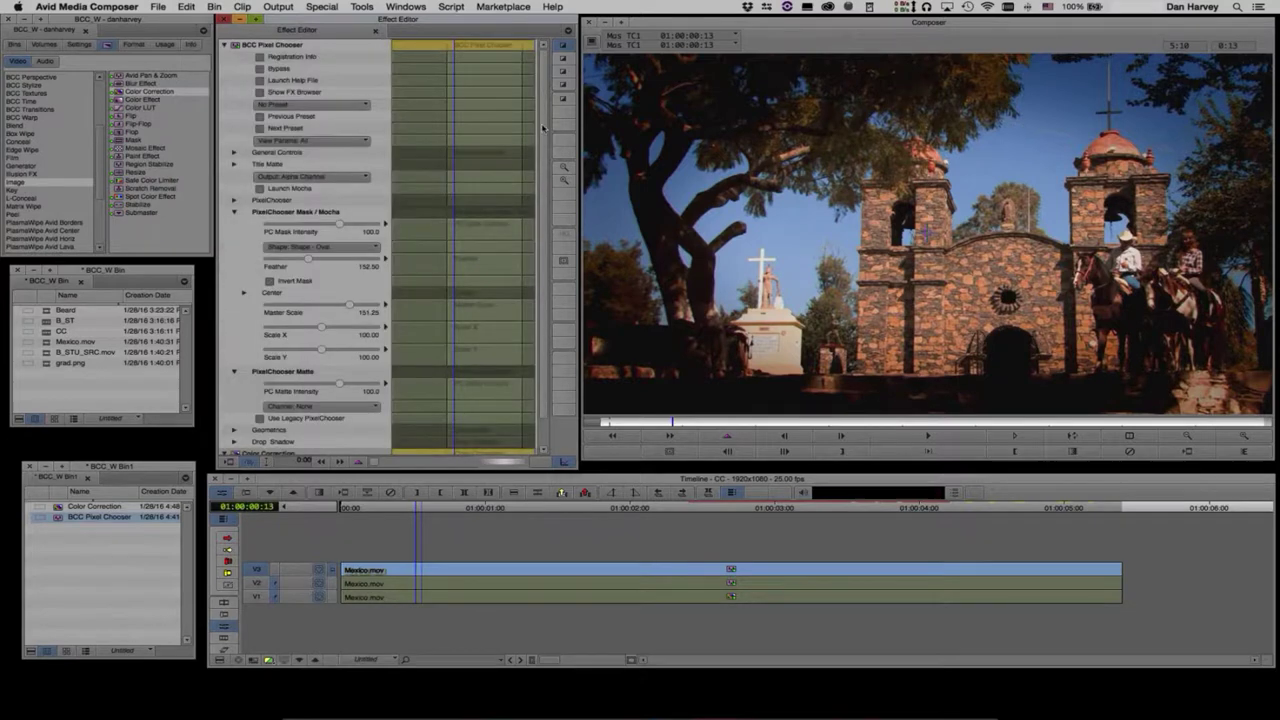
scroll(545, 190, "down", 1)
scroll(545, 190, "down", 1)
left_click(309, 378)
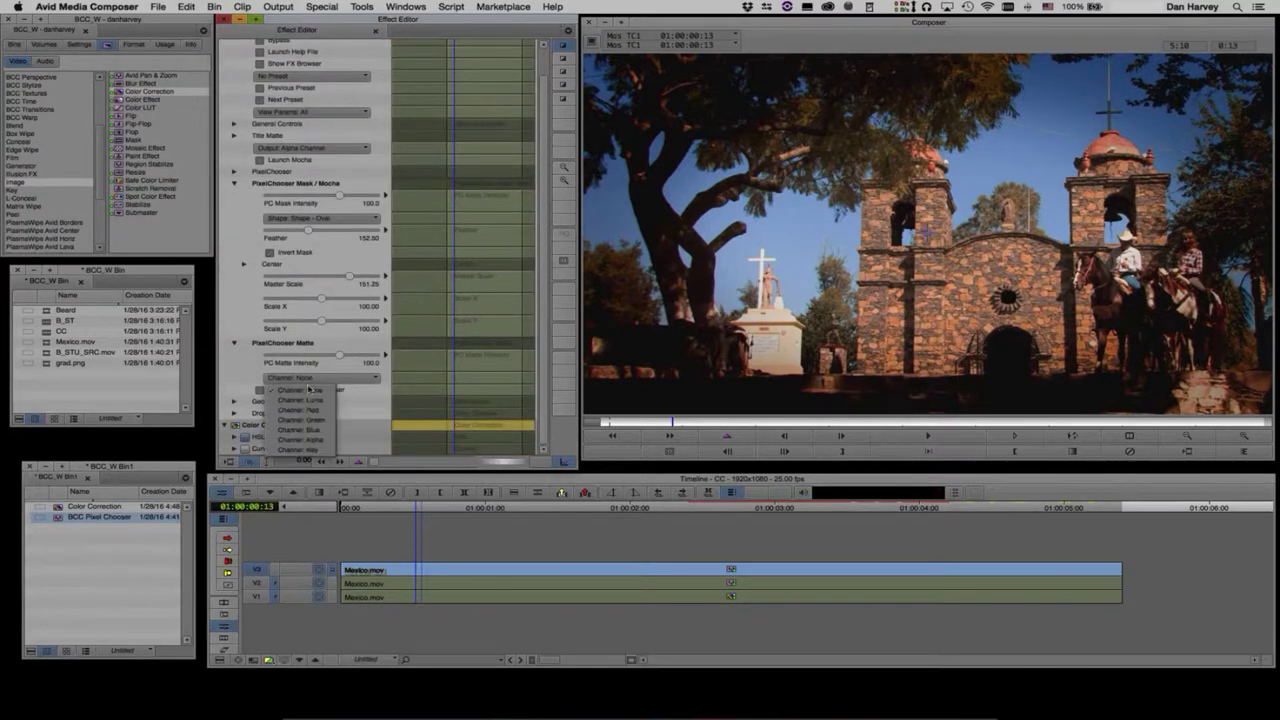
left_click(300, 400)
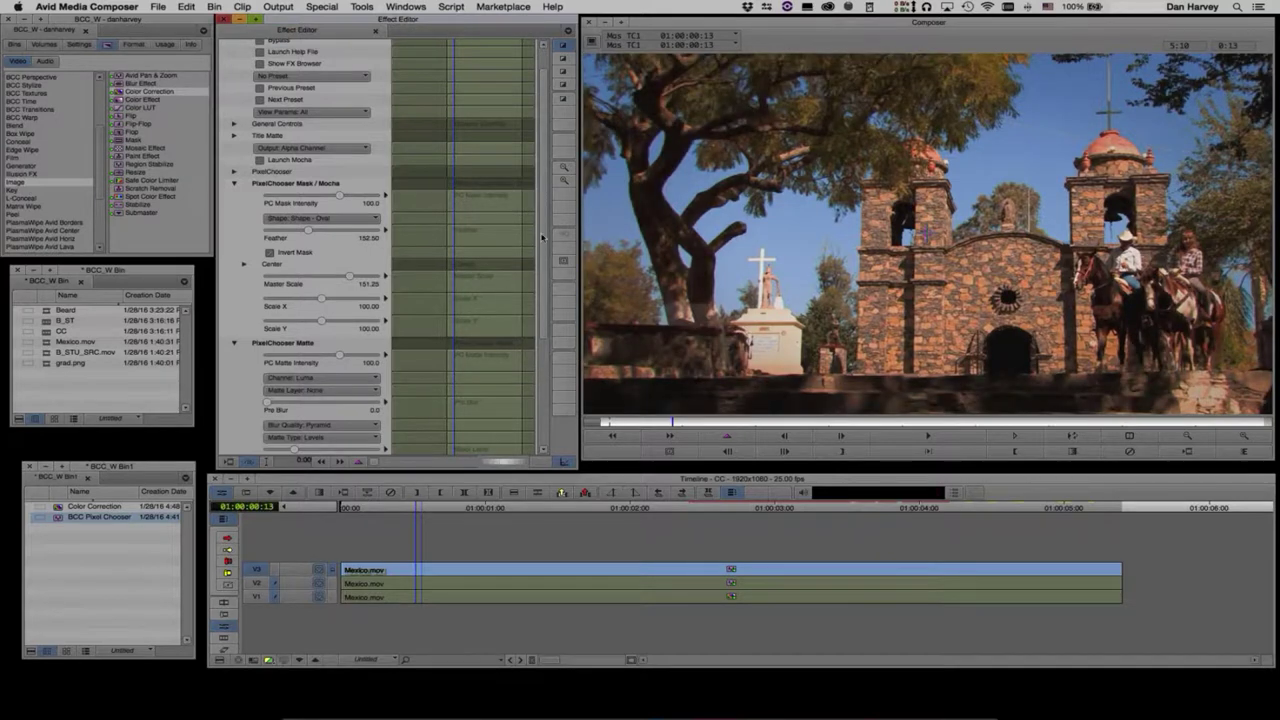
Step: Switch V3's BCC Pixel Chooser output to B-W Matte to inspect the combined matte
scroll(543, 237, "down", 1)
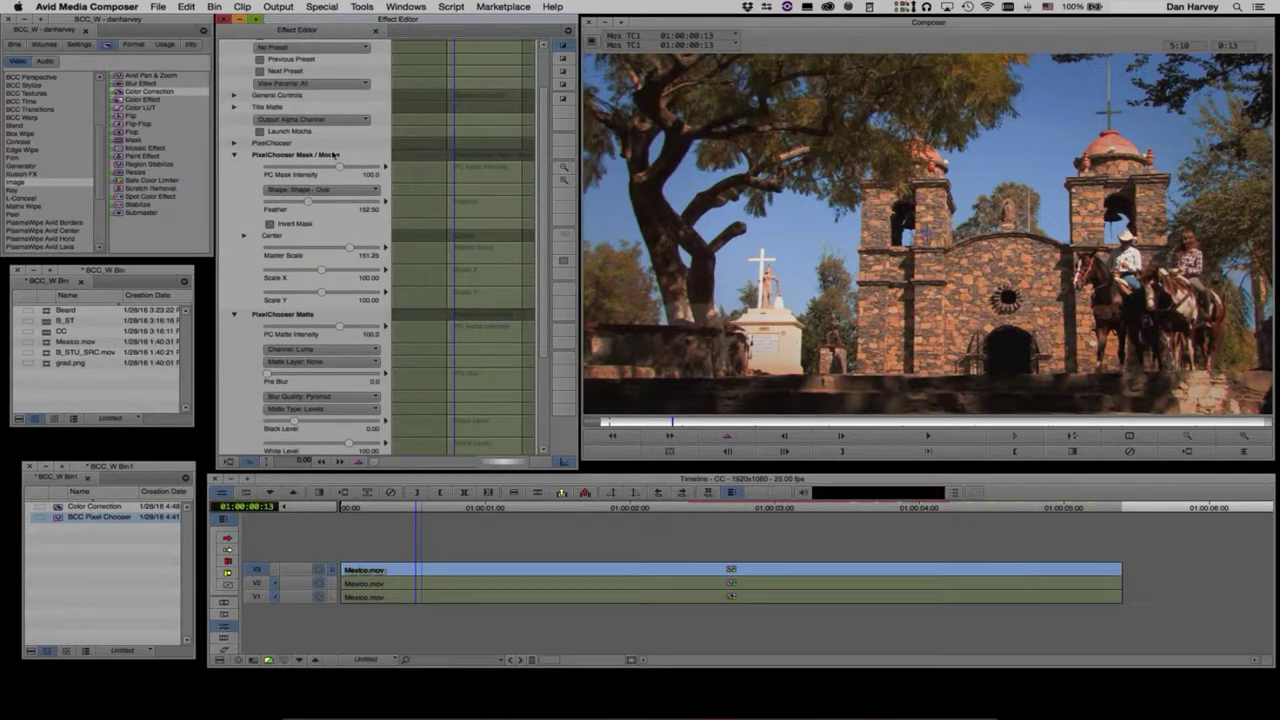
left_click(332, 120)
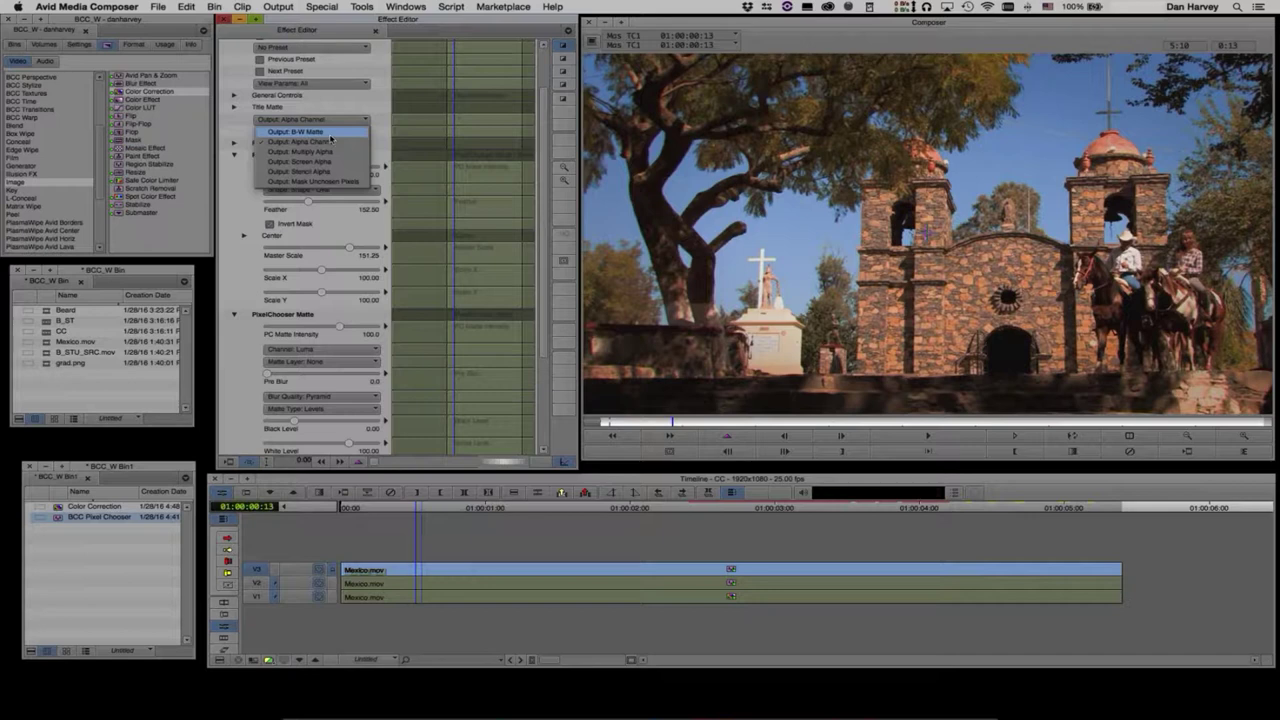
left_click(300, 131)
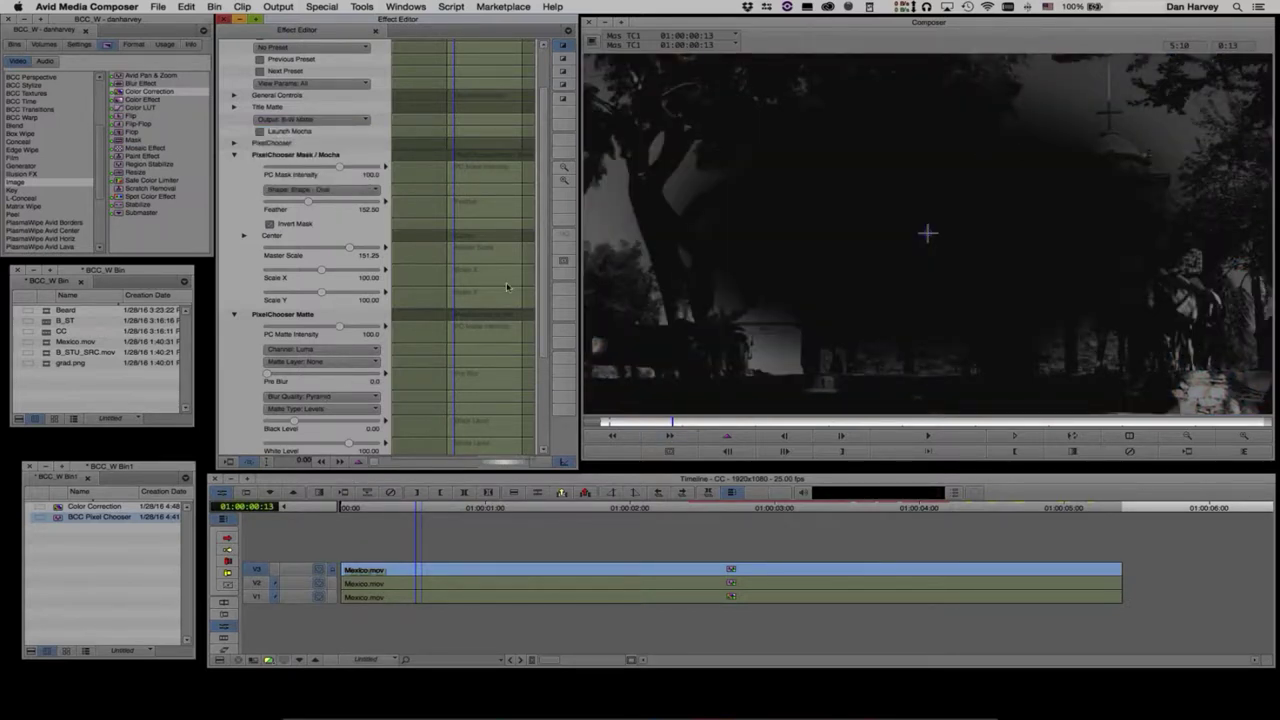
Step: Invert the PixelChooser Matte and lower its White Level to about 28
scroll(545, 270, "down", 1)
scroll(545, 270, "down", 5)
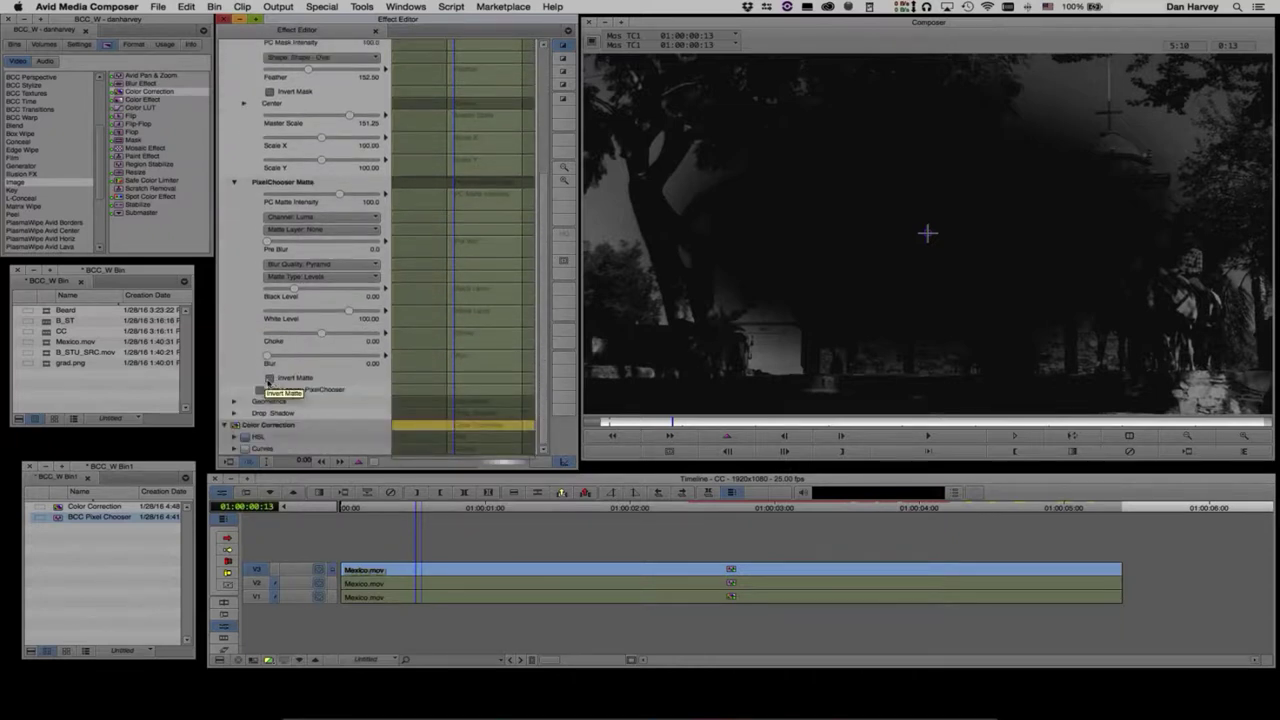
left_click(270, 378)
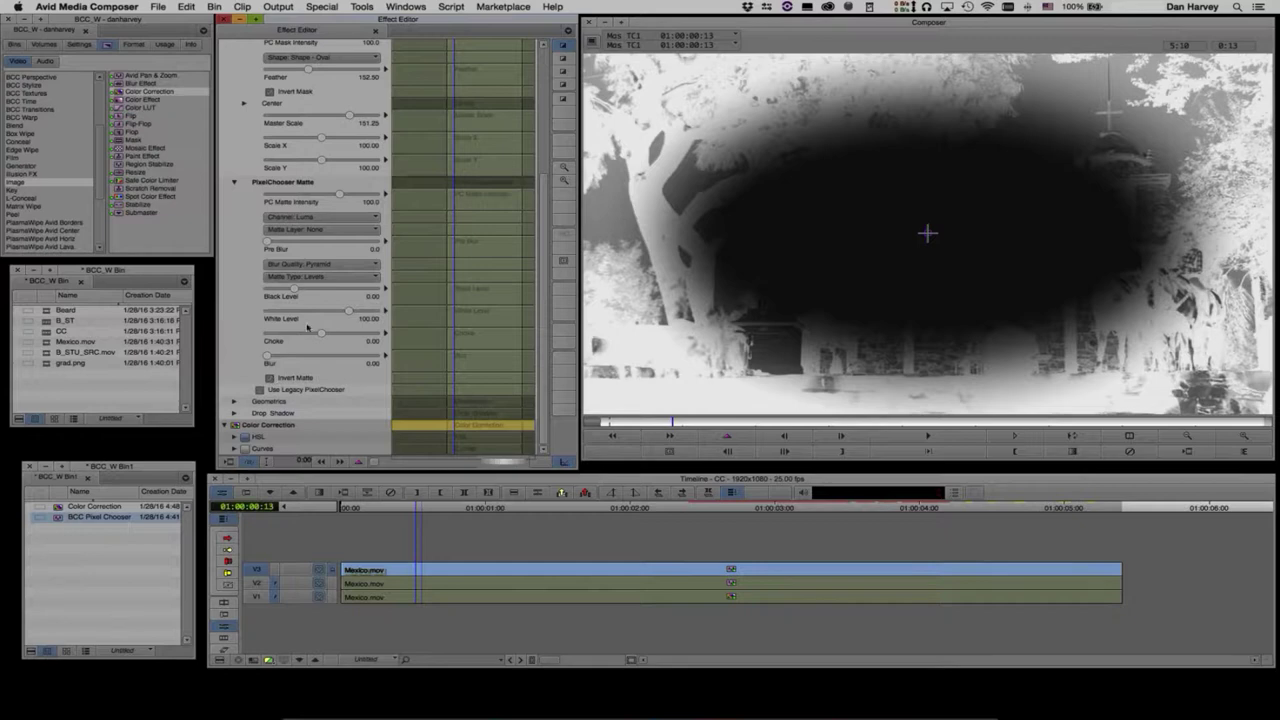
left_click_drag(352, 313, 302, 314)
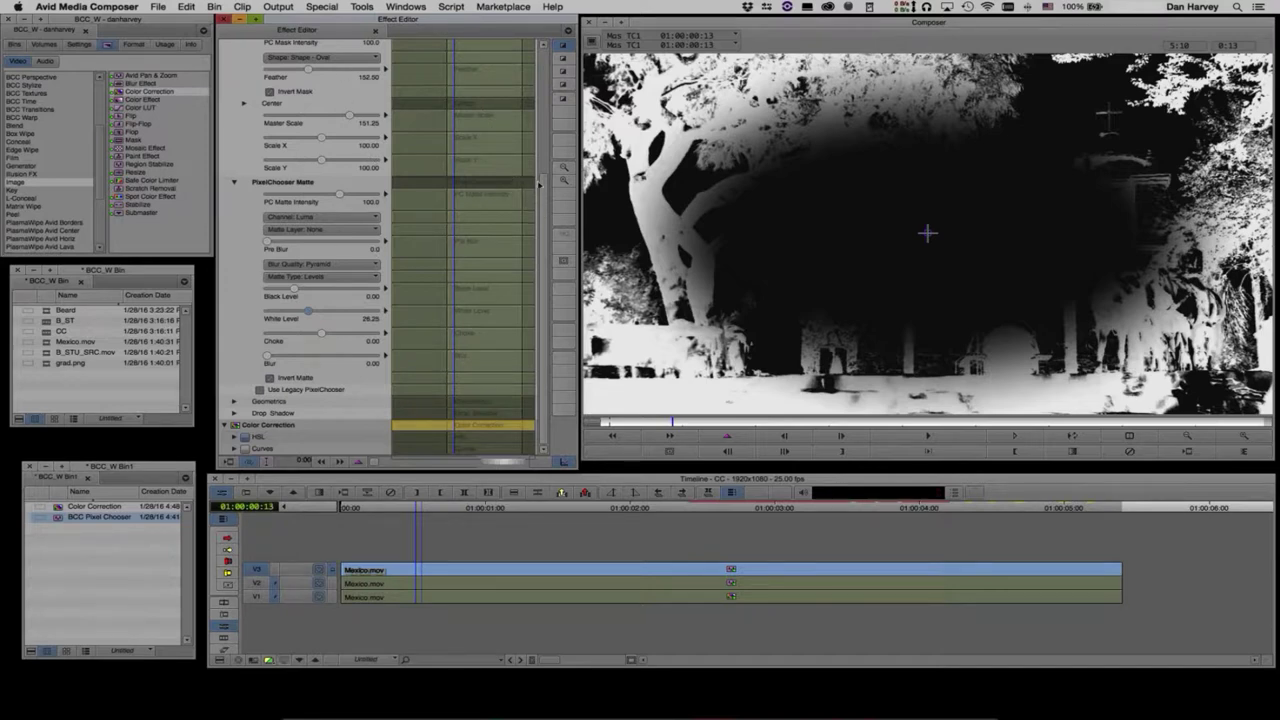
Step: Return V3's Pixel Chooser output to Alpha Channel, compare the image with Bypass on and off, and collapse the effect's parameters
scroll(277, 195, "up", 5)
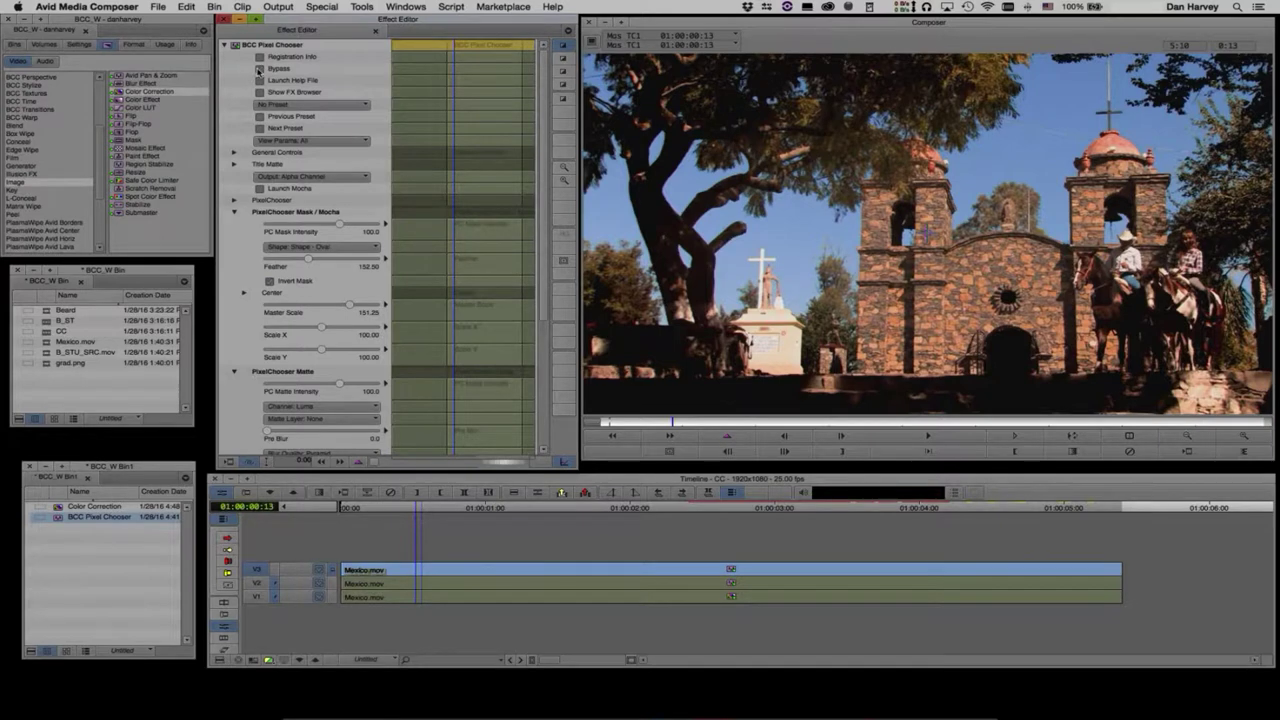
left_click(259, 68)
left_click(259, 69)
left_click(224, 45)
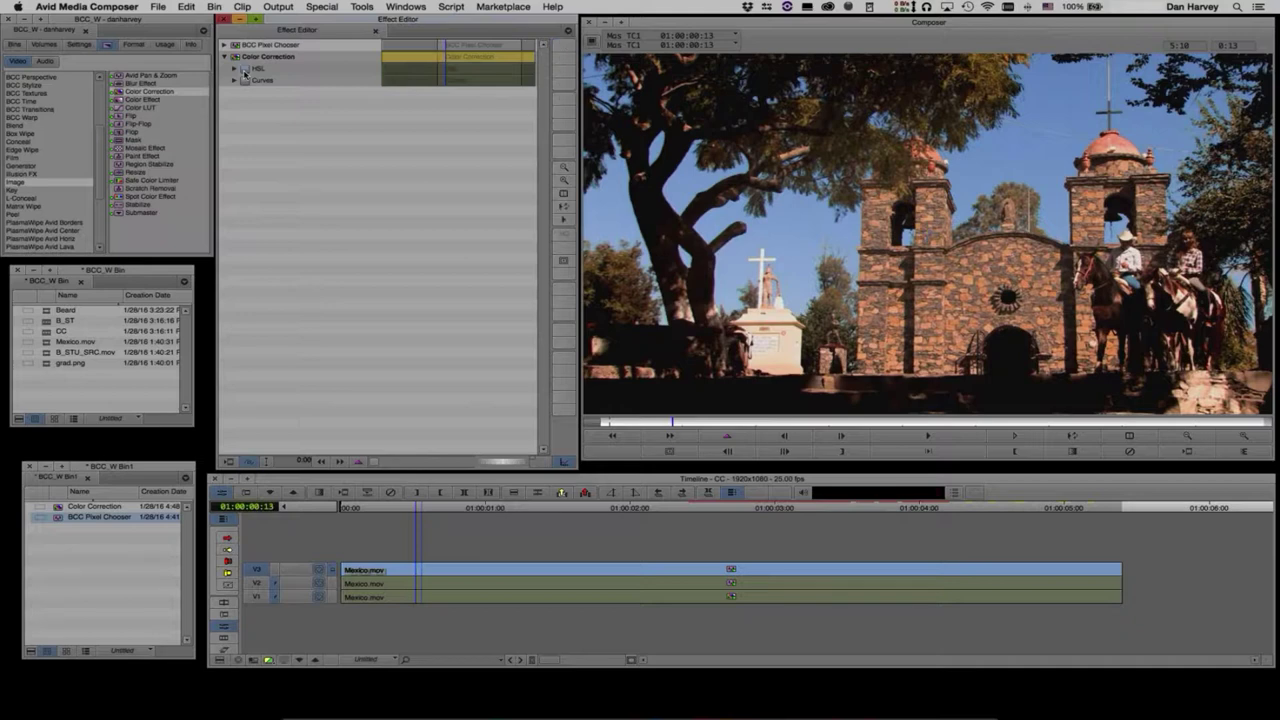
Step: Switch the HSL group of V3's Color Correction off and on repeatedly to compare the corrected and uncorrected image
left_click(245, 70)
left_click(245, 70)
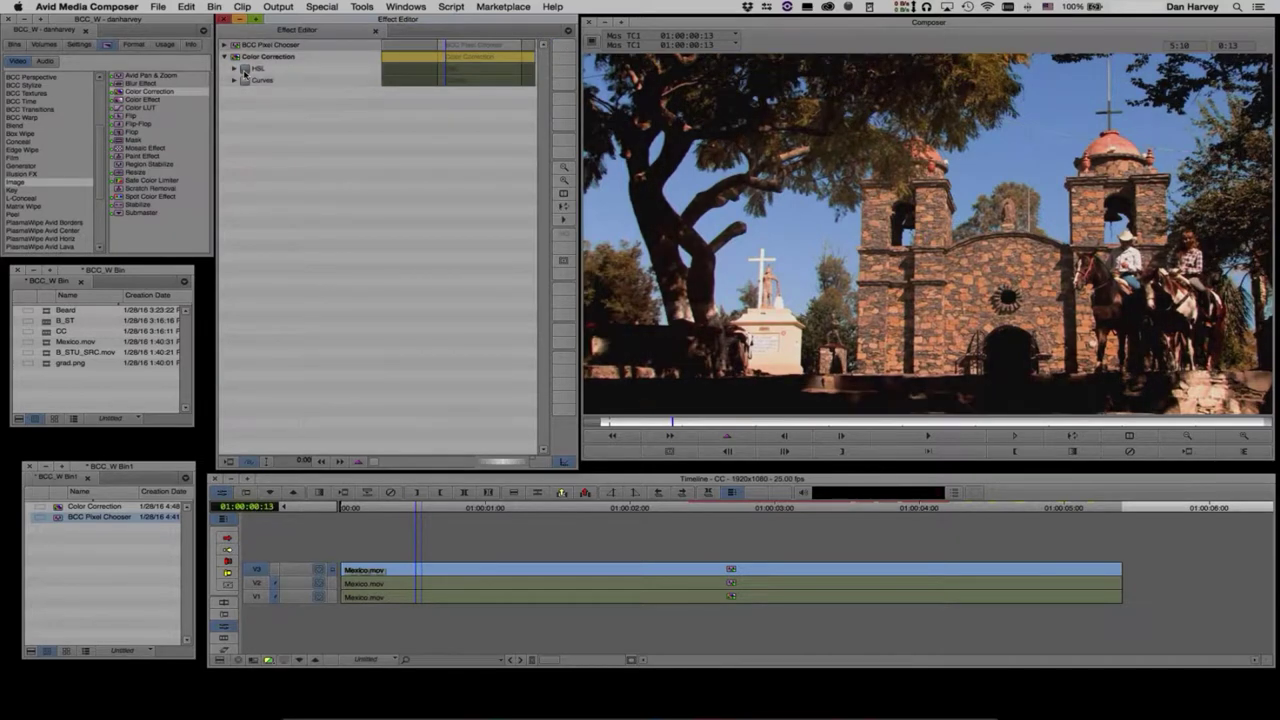
left_click(245, 70)
left_click(245, 70)
left_click(245, 70)
left_click(245, 70)
left_click(245, 70)
left_click(245, 70)
left_click(245, 70)
left_click(245, 70)
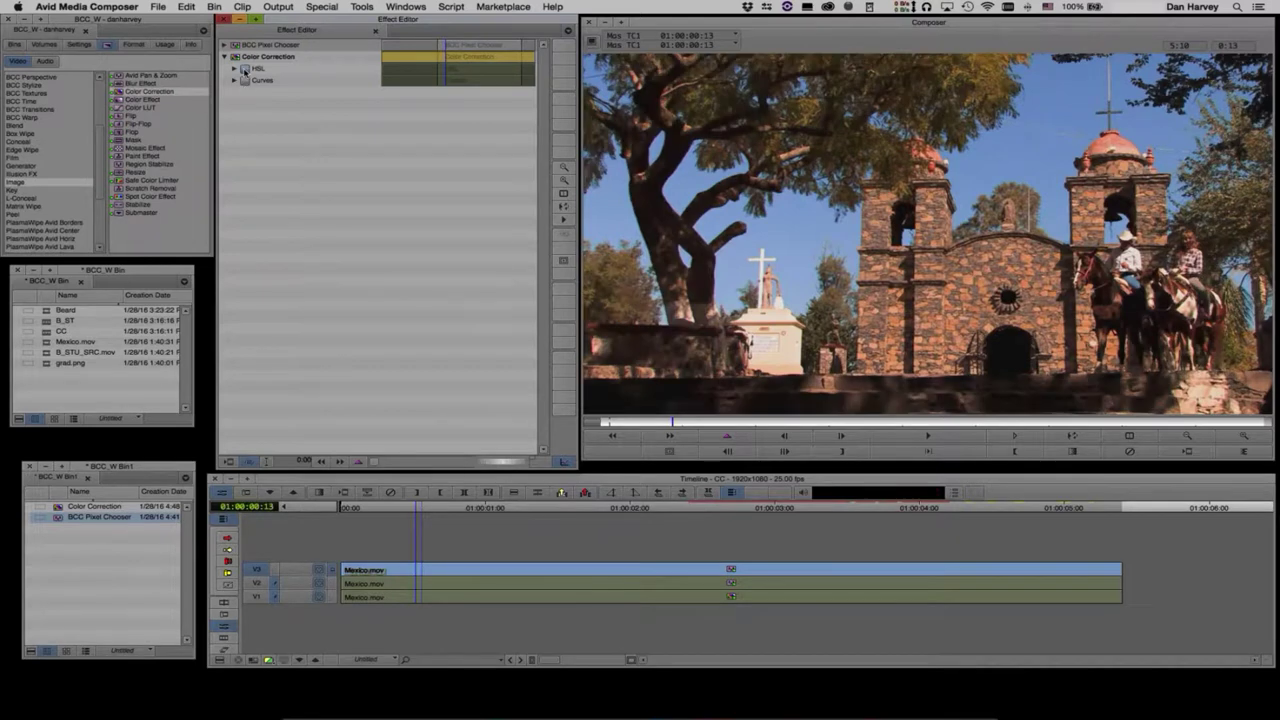
left_click(245, 70)
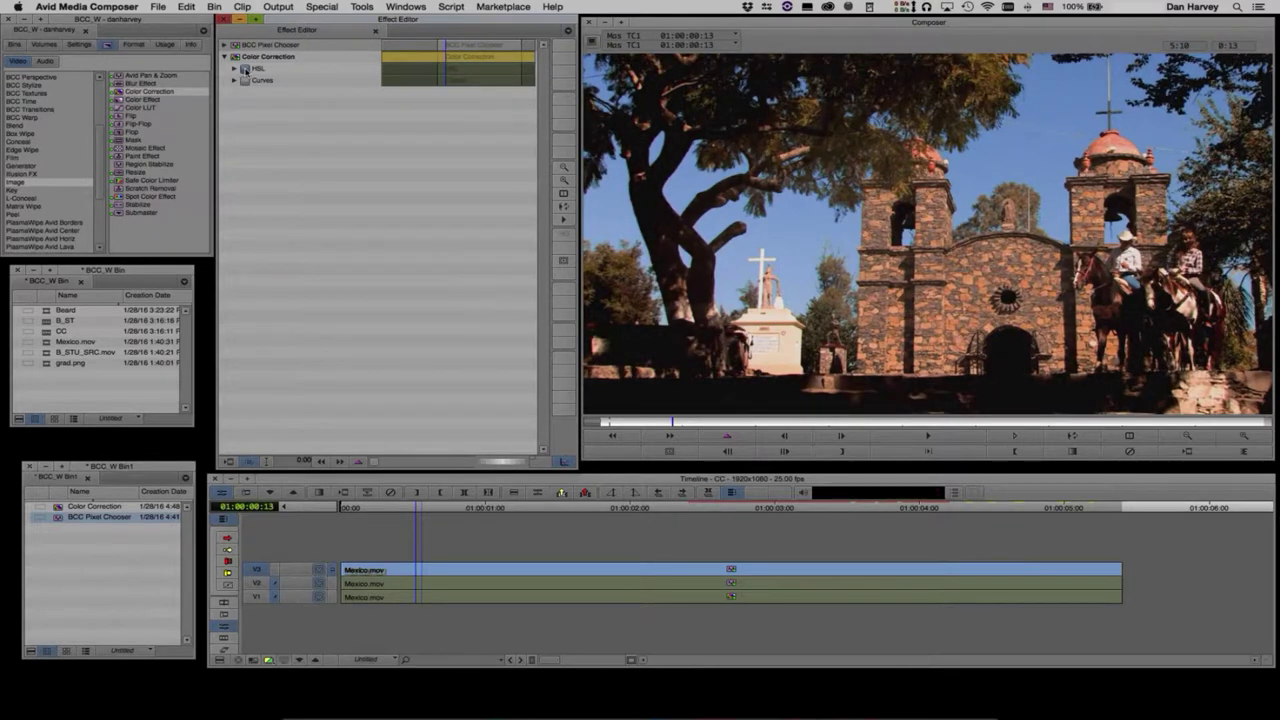
left_click(245, 70)
left_click(245, 70)
left_click(245, 70)
left_click(245, 70)
left_click(244, 66)
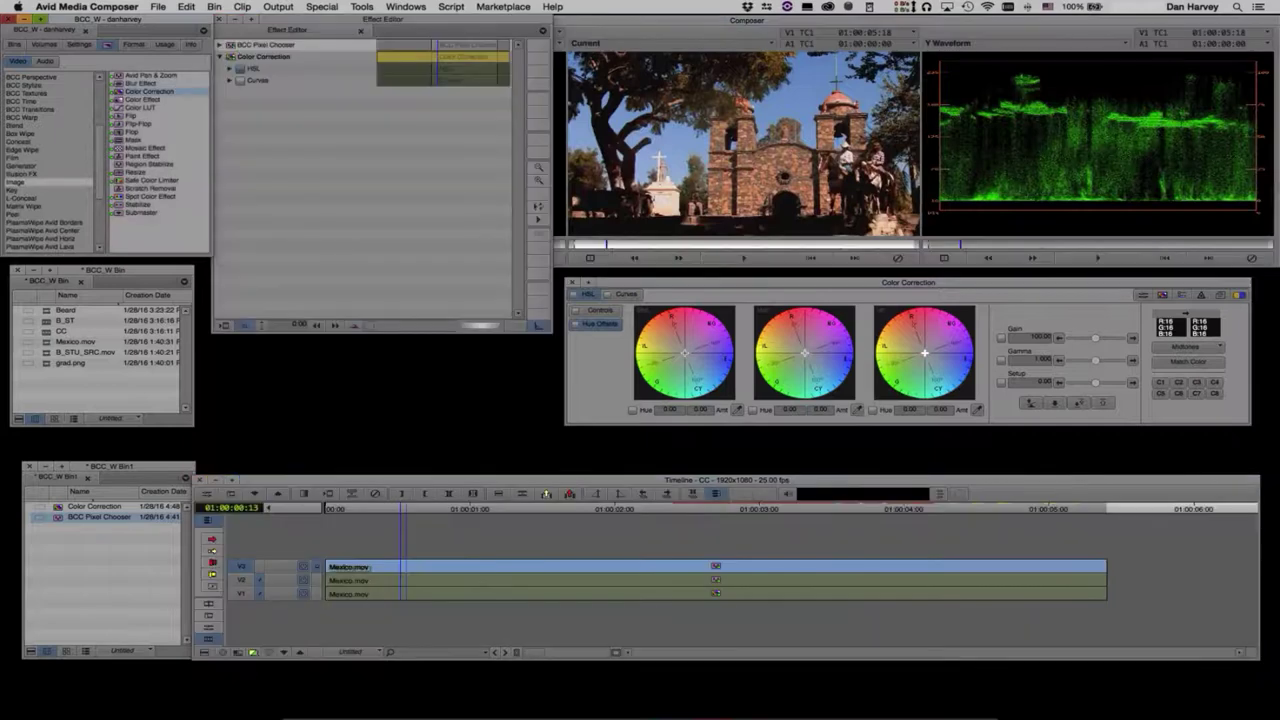
Step: Reset the Setup of V3's Color Correction to 0.00
left_click(231, 56)
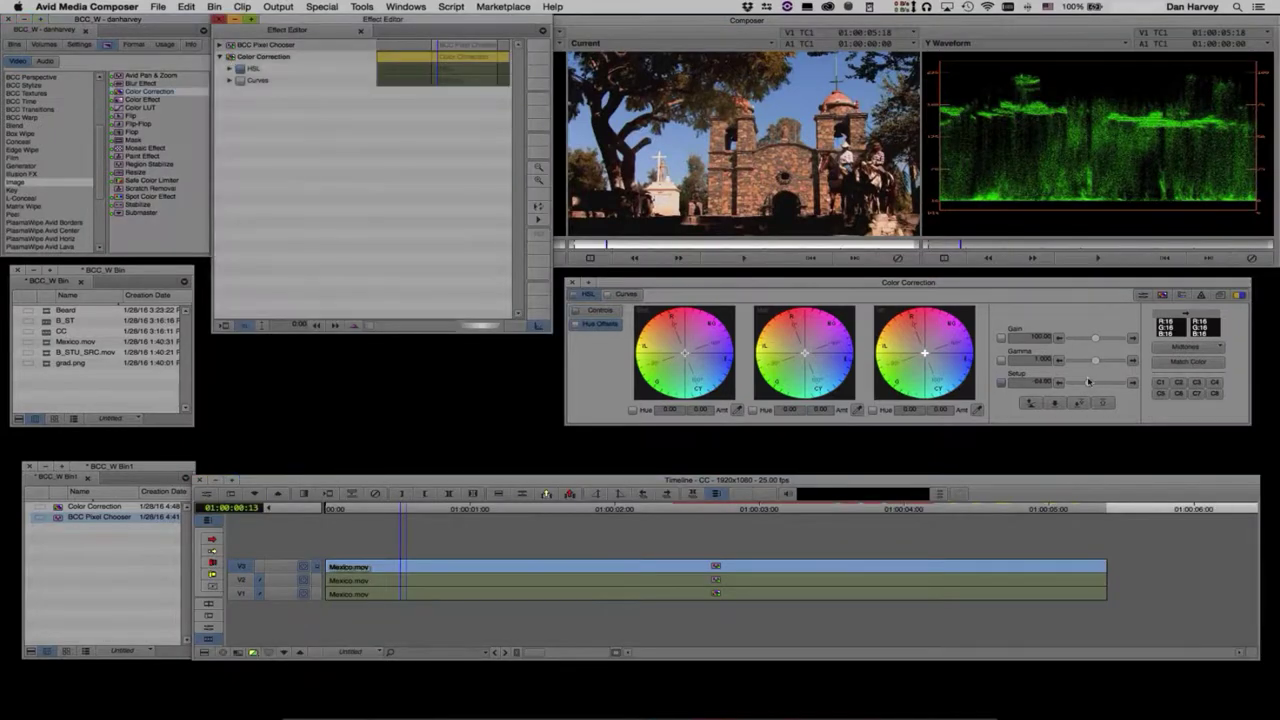
left_click_drag(1095, 383, 1090, 385)
left_click(1090, 387)
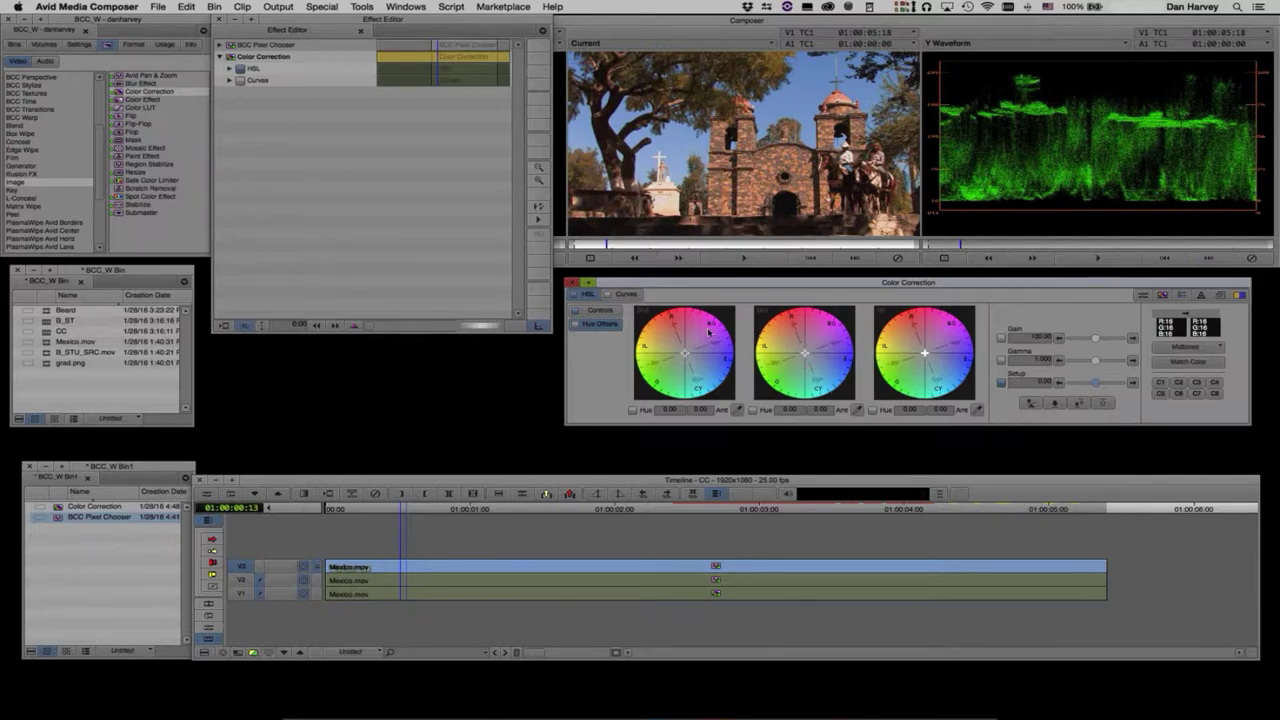
Step: Add a midtone point and a slightly adjusted shadow point to the Master curve of V3's Color Correction, and leave color correction mode
left_click(626, 295)
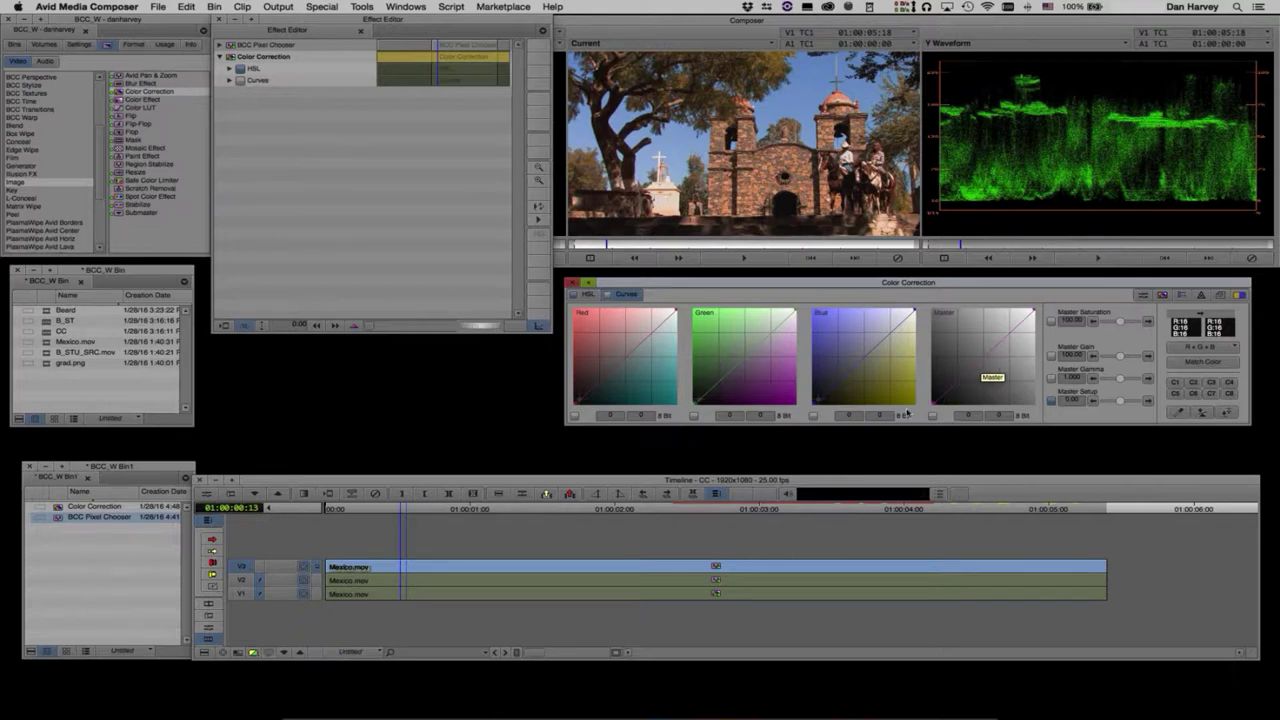
left_click(984, 360)
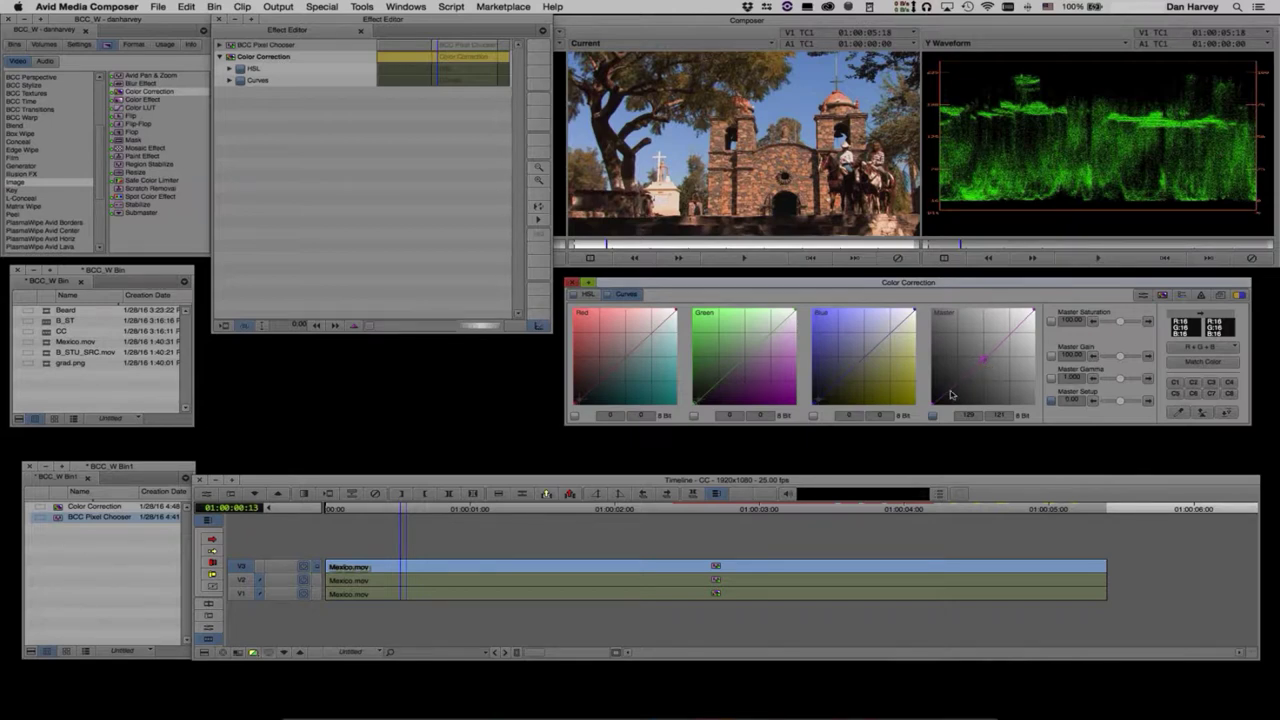
left_click(951, 394)
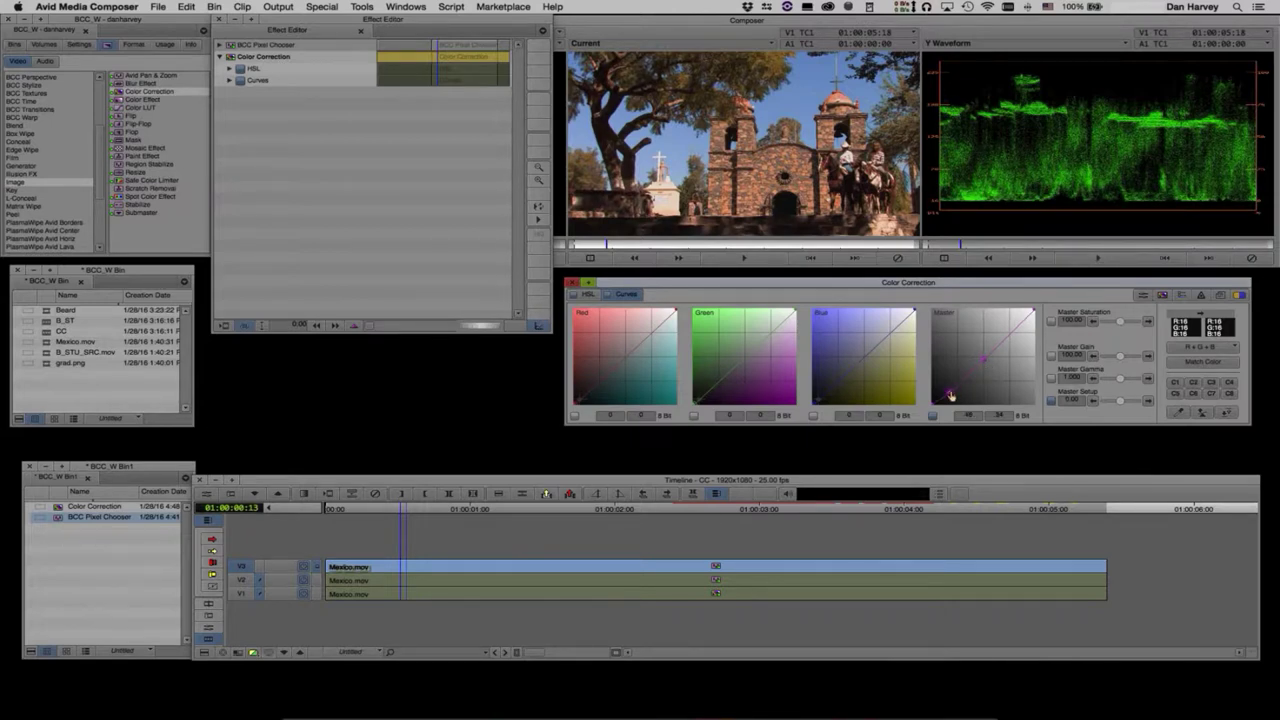
mouse_move(951, 398)
left_mouse_down()
mouse_move(943, 355)
mouse_move(953, 394)
left_mouse_up()
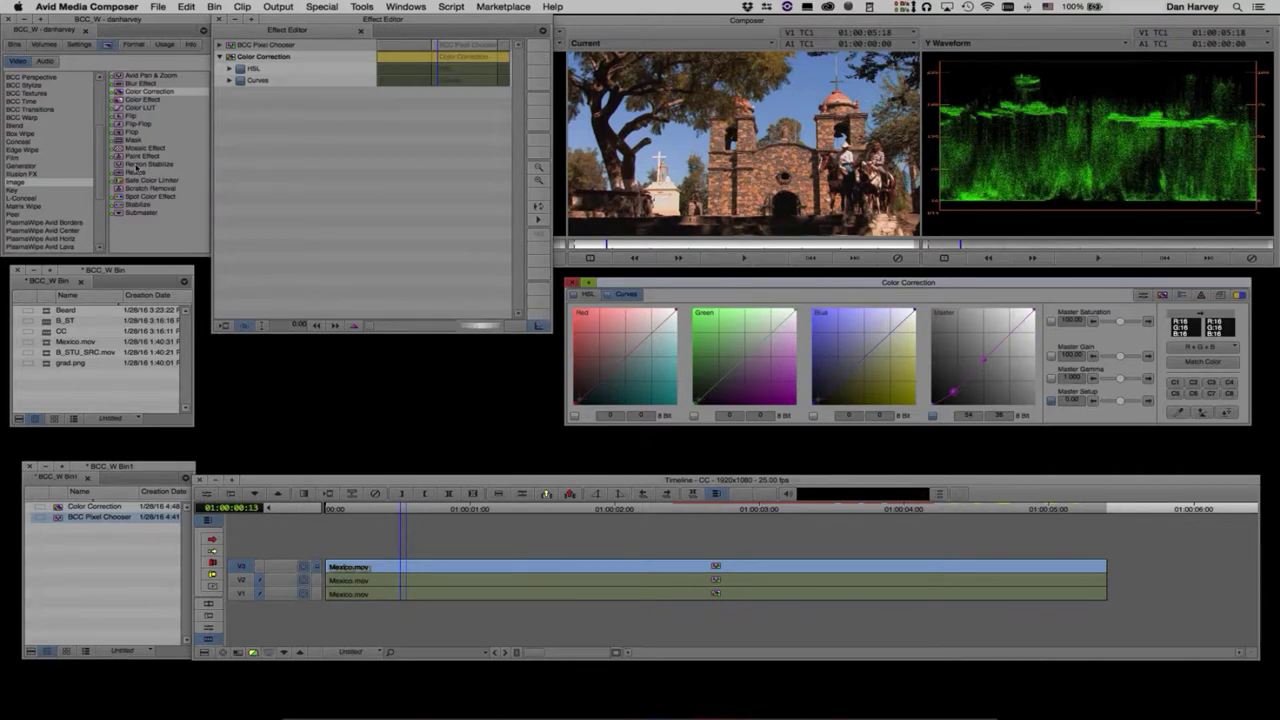
left_click(938, 258)
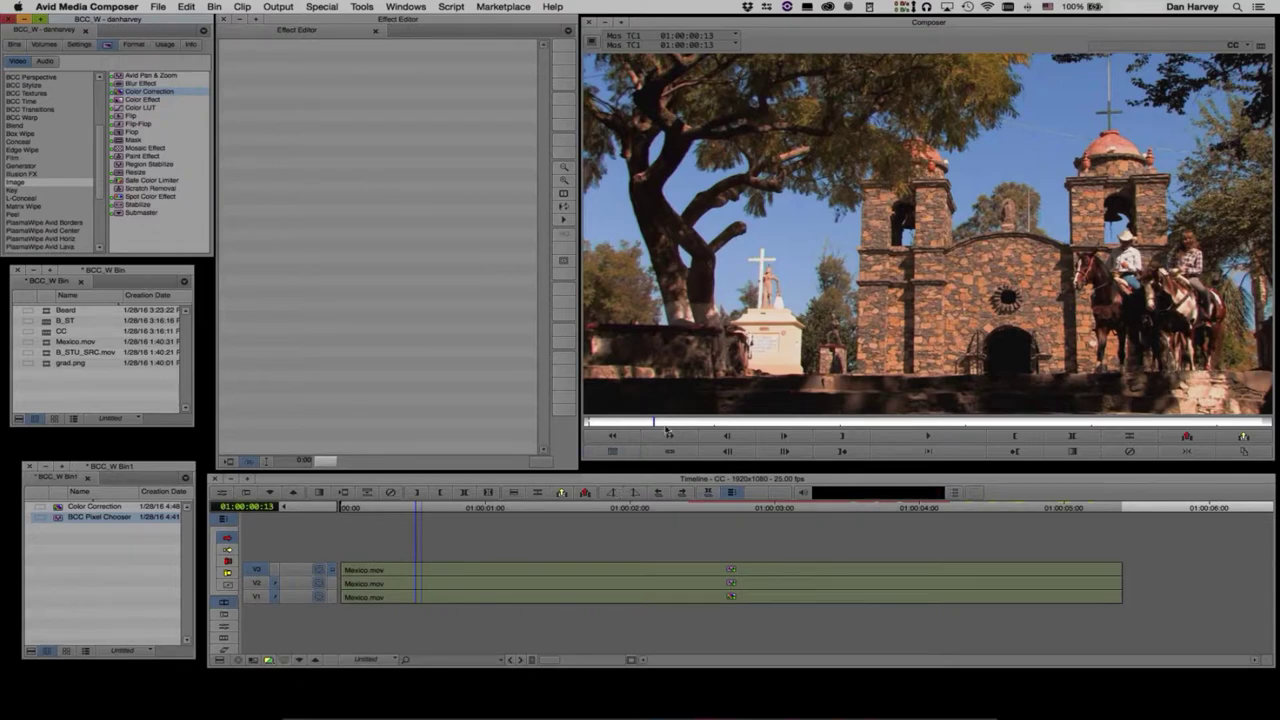
Step: Add a new video track V4 and move it above V3 in the timeline
left_click(467, 571)
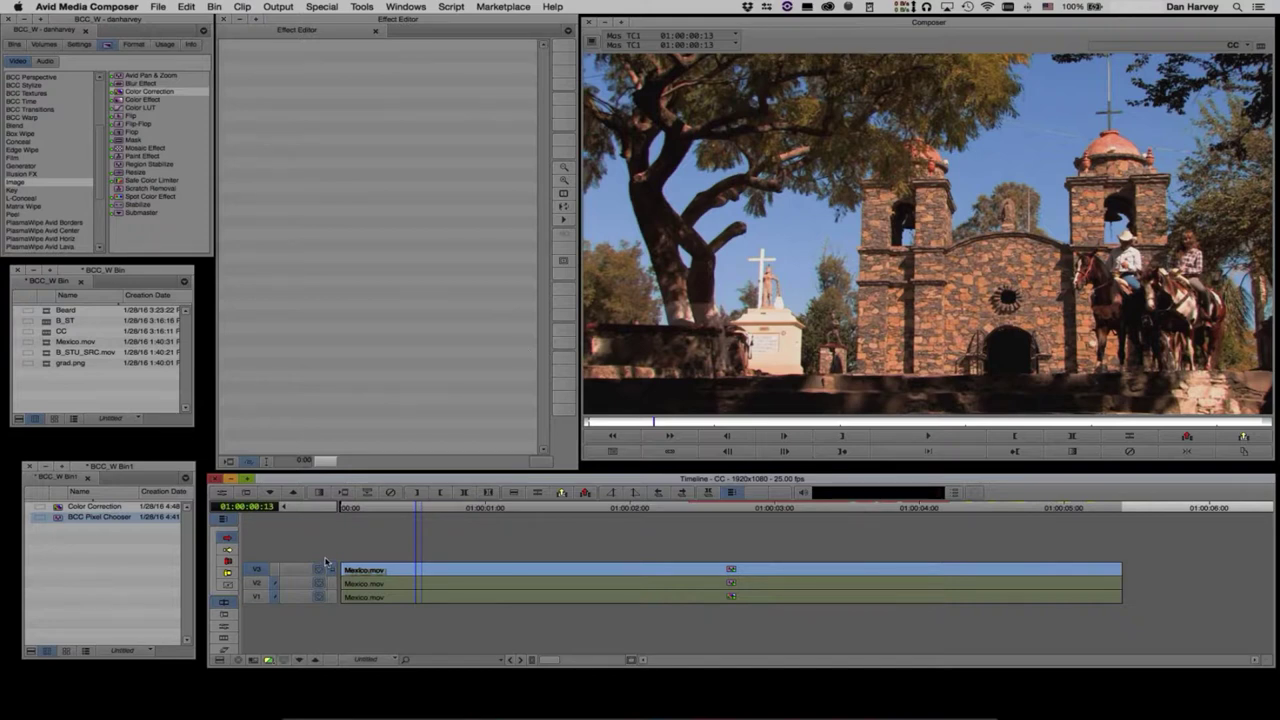
key("super+y")
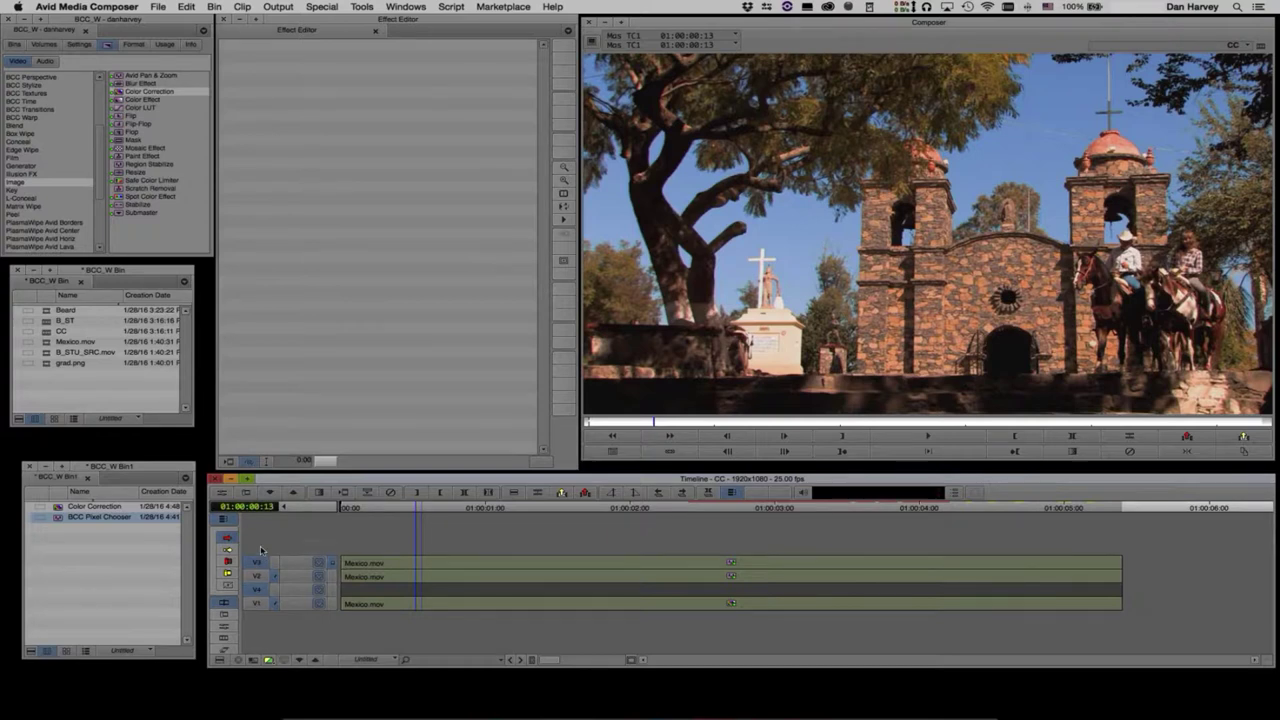
left_click_drag(257, 590, 260, 550)
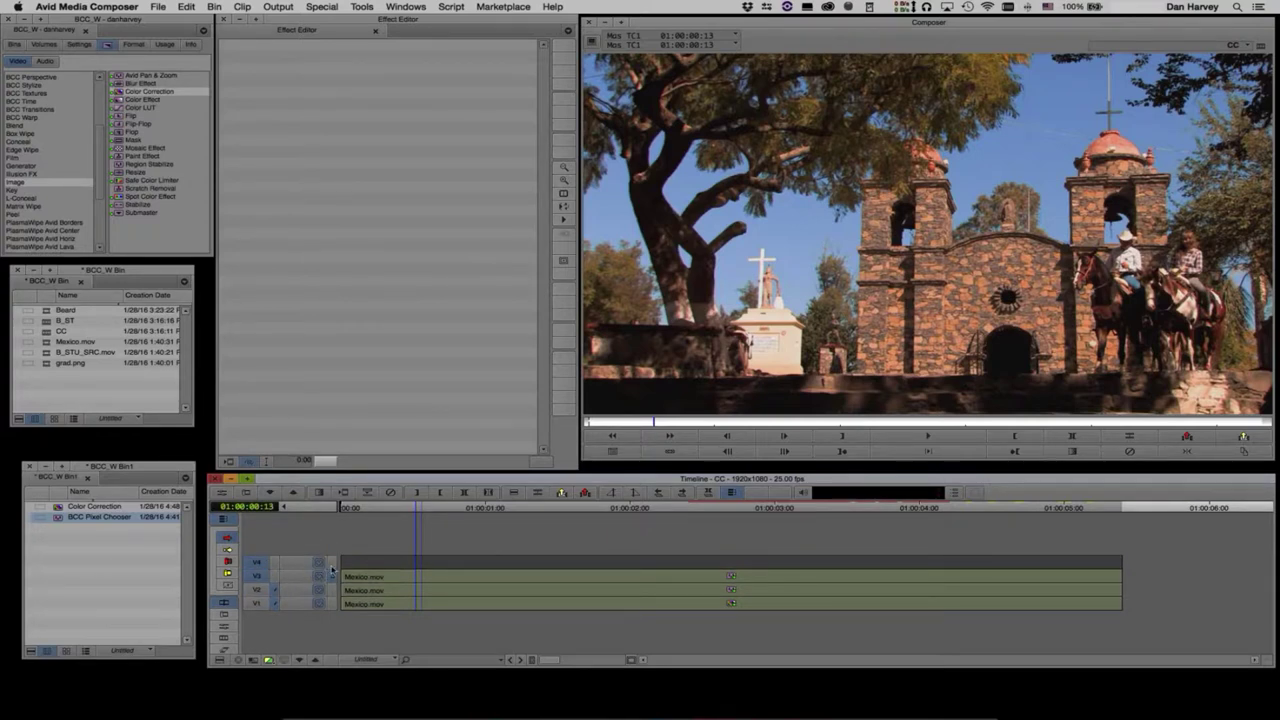
Step: Apply the saved Color Correction and BCC Pixel Chooser effects from the effects bin to the empty segment on V4
left_click(365, 562)
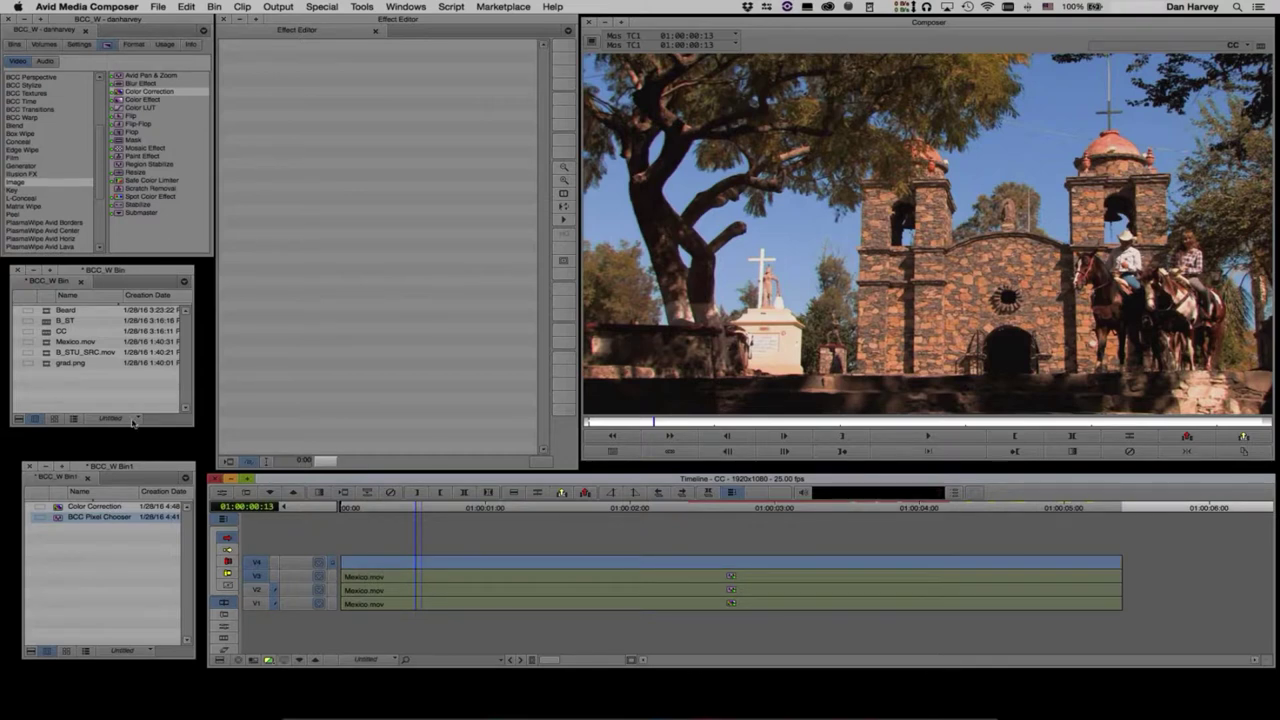
left_click_drag(57, 508, 338, 557)
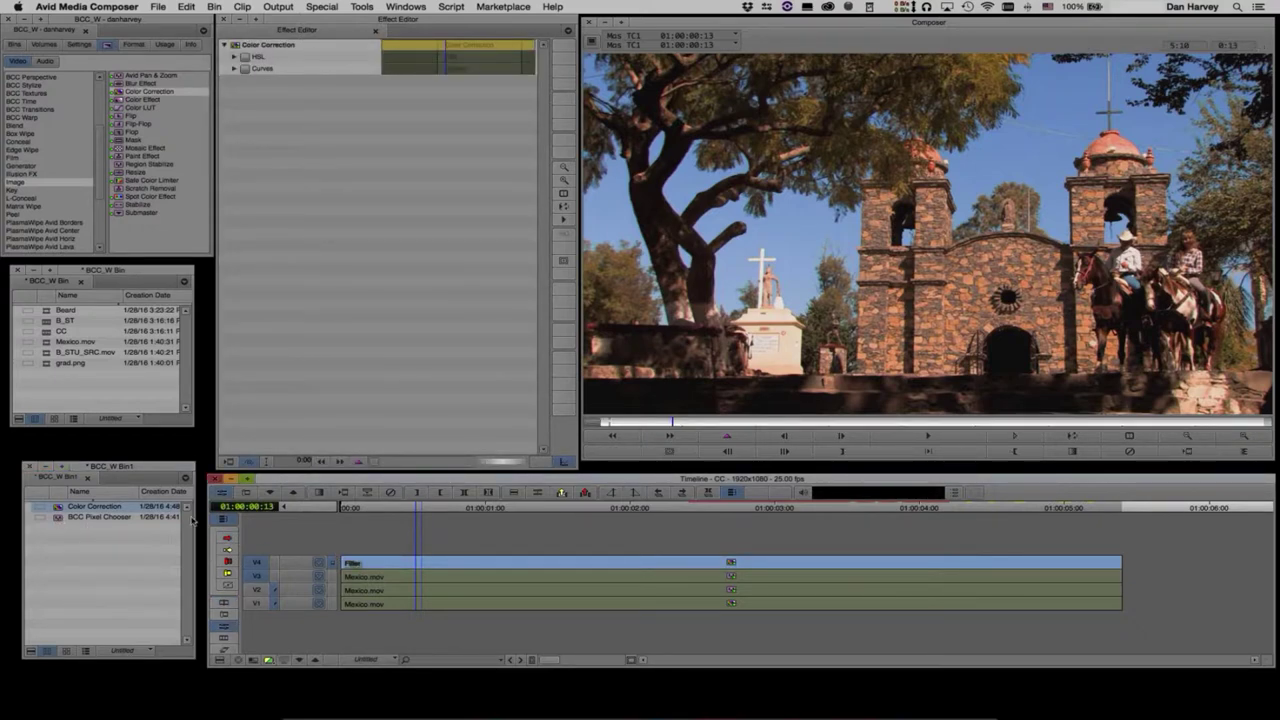
left_click_drag(59, 524, 775, 564)
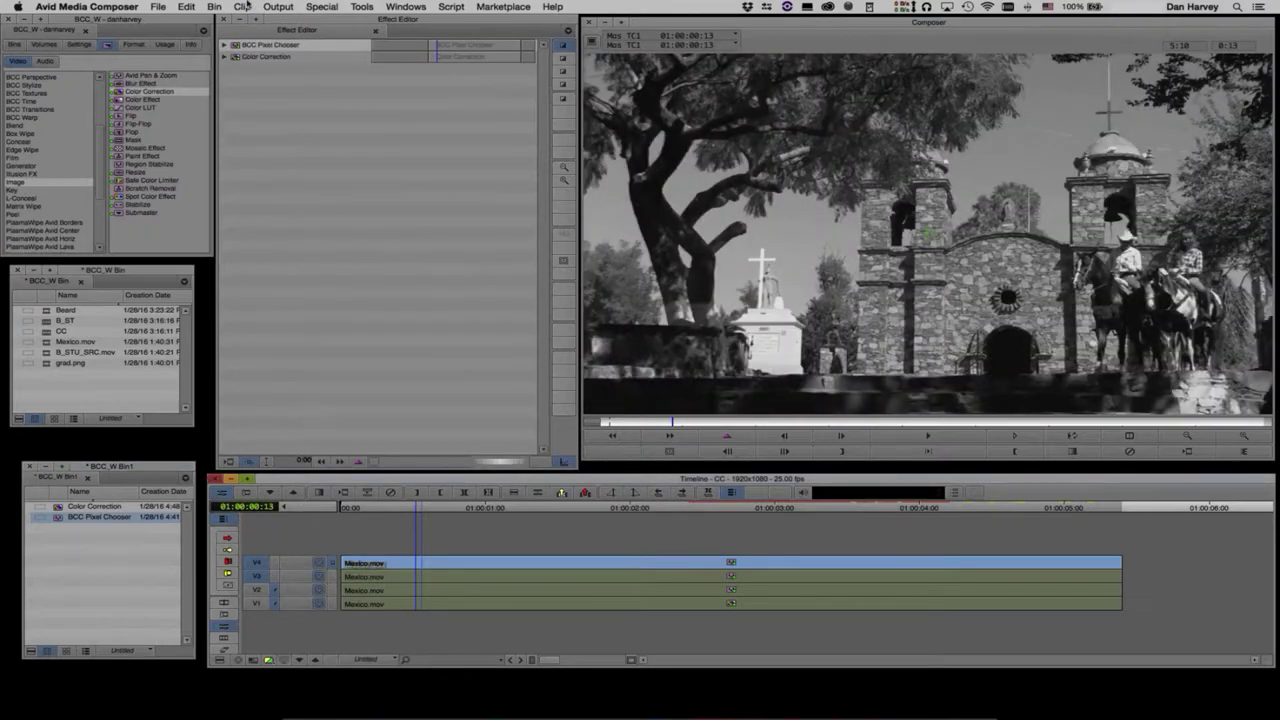
Step: Isolate the brightest areas in V4's PixelChooser Matte by setting Black Level to 71.25 and White Level to 87.50
left_click(223, 45)
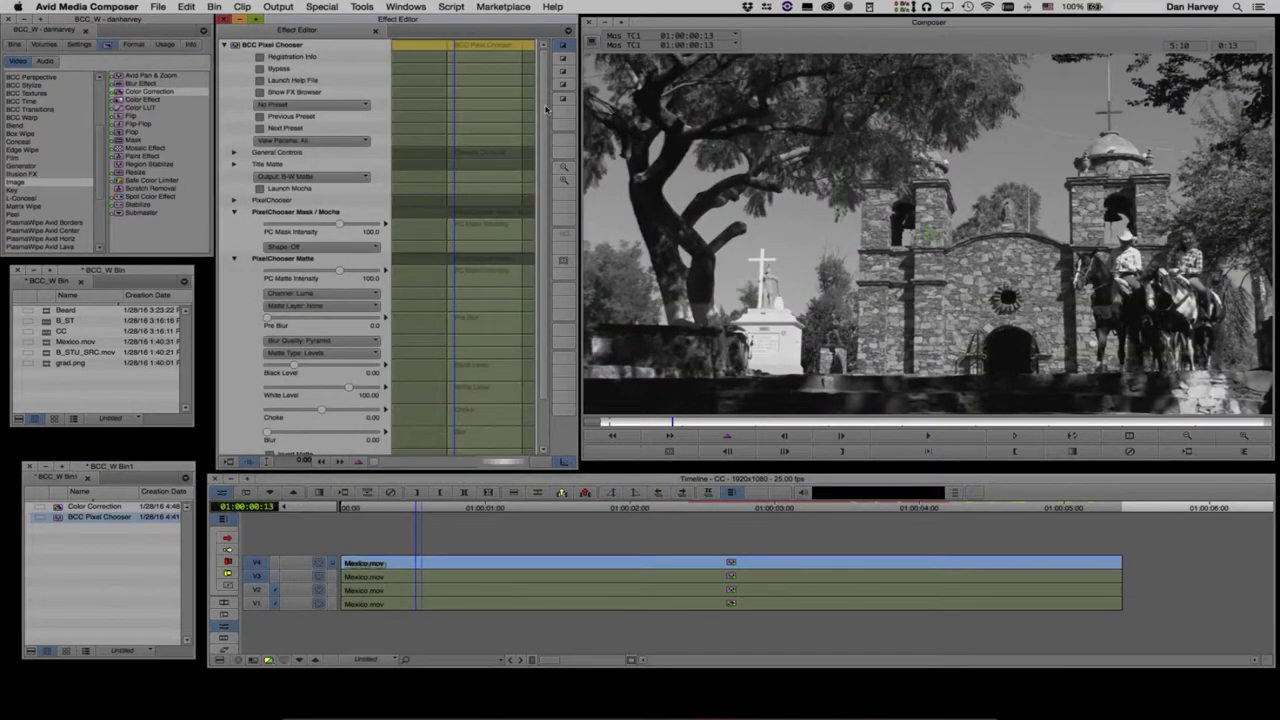
scroll(396, 252, "down", 3)
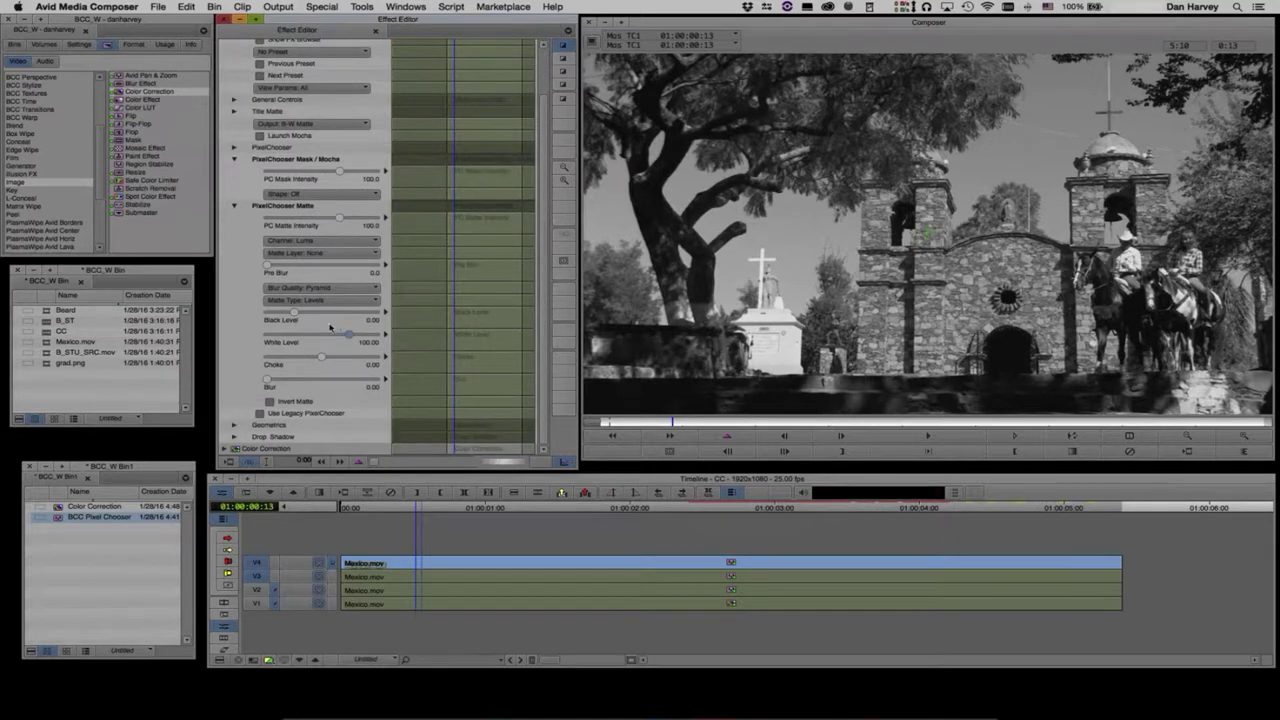
left_click_drag(325, 316, 336, 340)
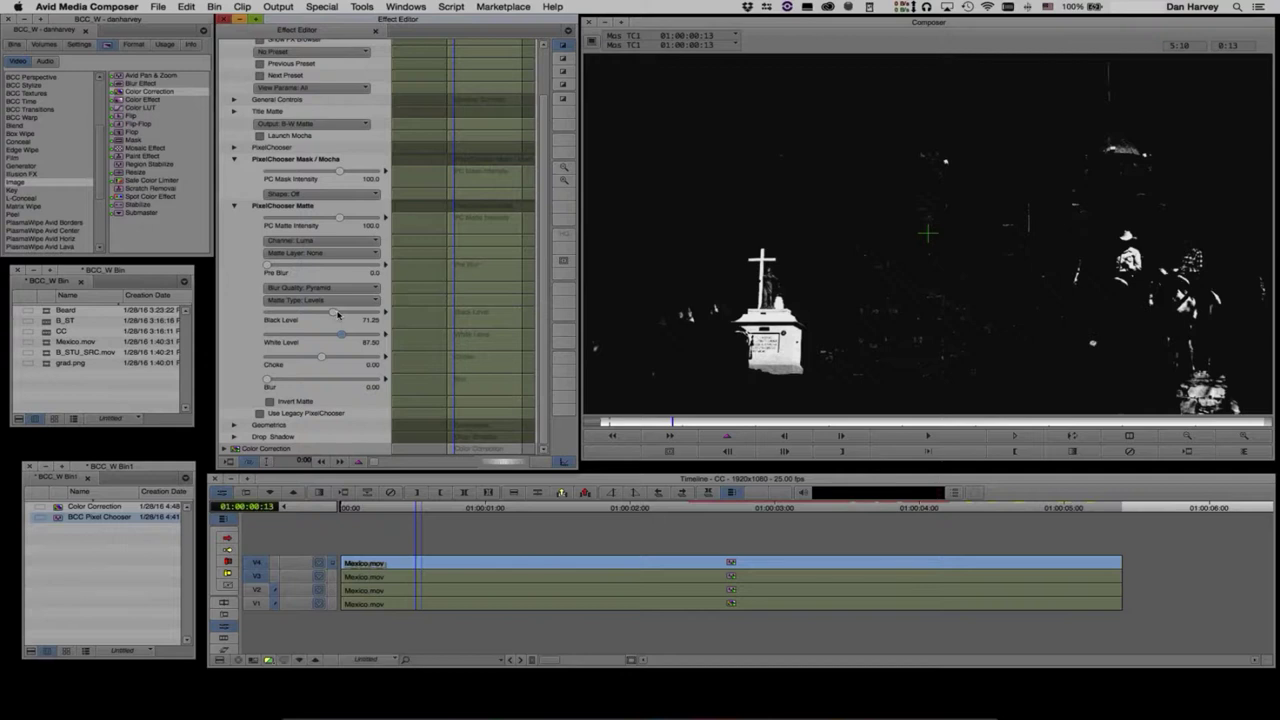
left_click(680, 422)
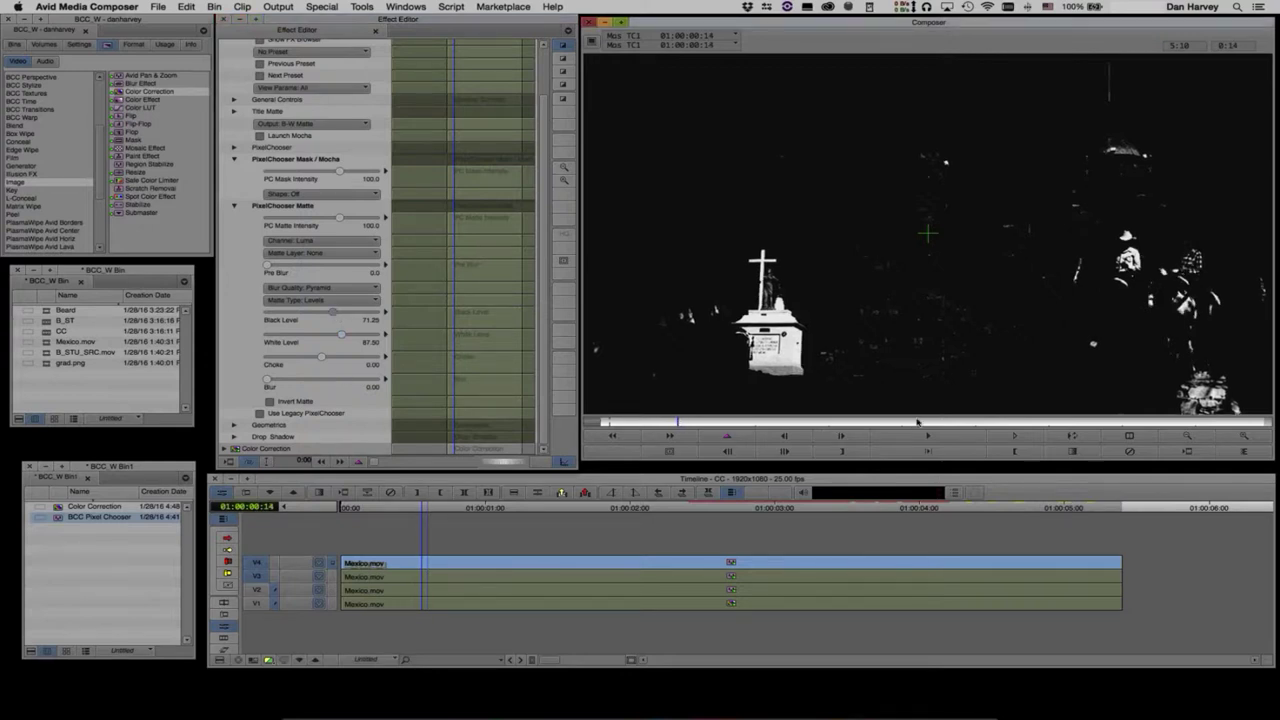
Step: Soften the Luma matte at the clip's start with a Blur of about 22.8 and a Choke of -3.00
left_click_drag(917, 422, 295, 380)
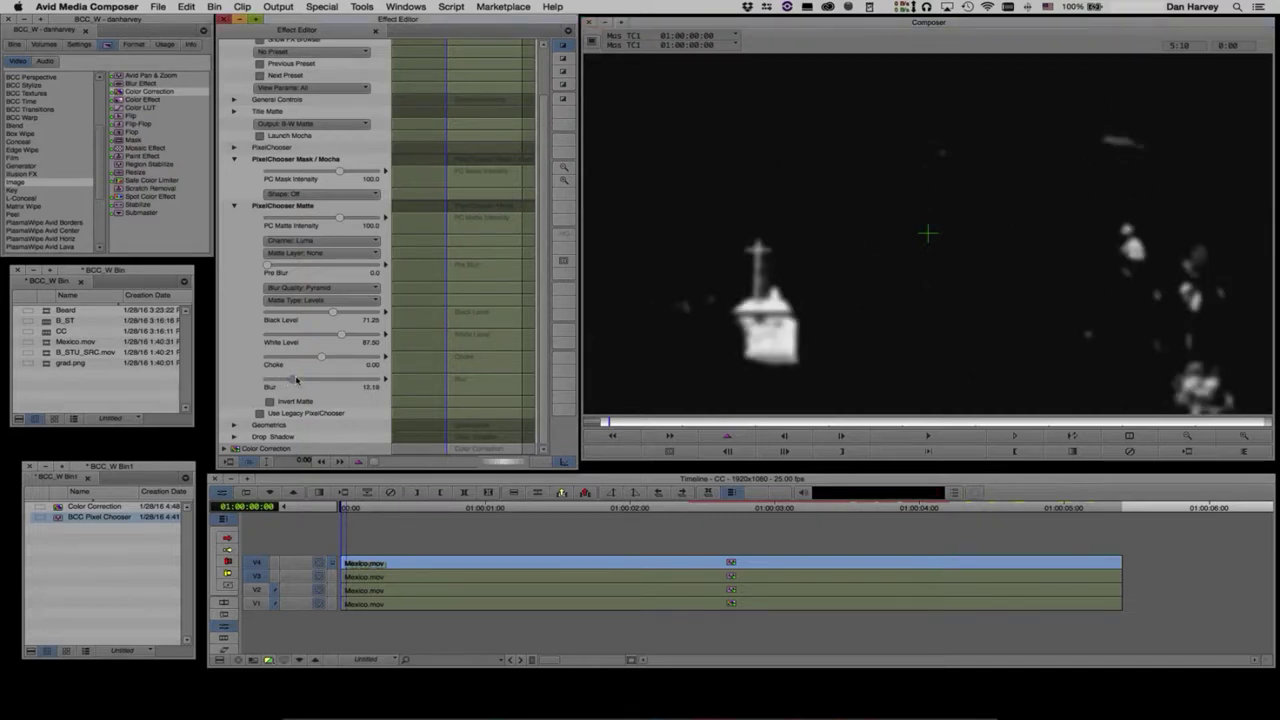
right_click(295, 381)
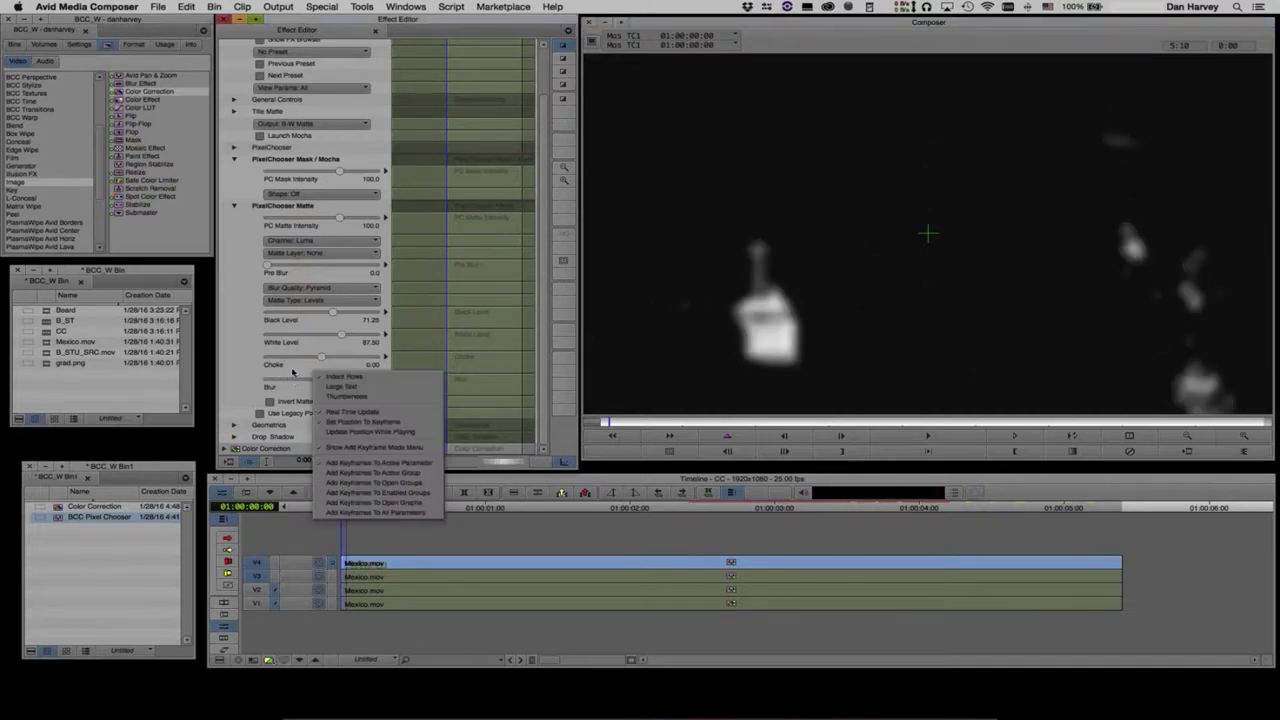
left_click(312, 358)
left_click_drag(321, 358, 313, 360)
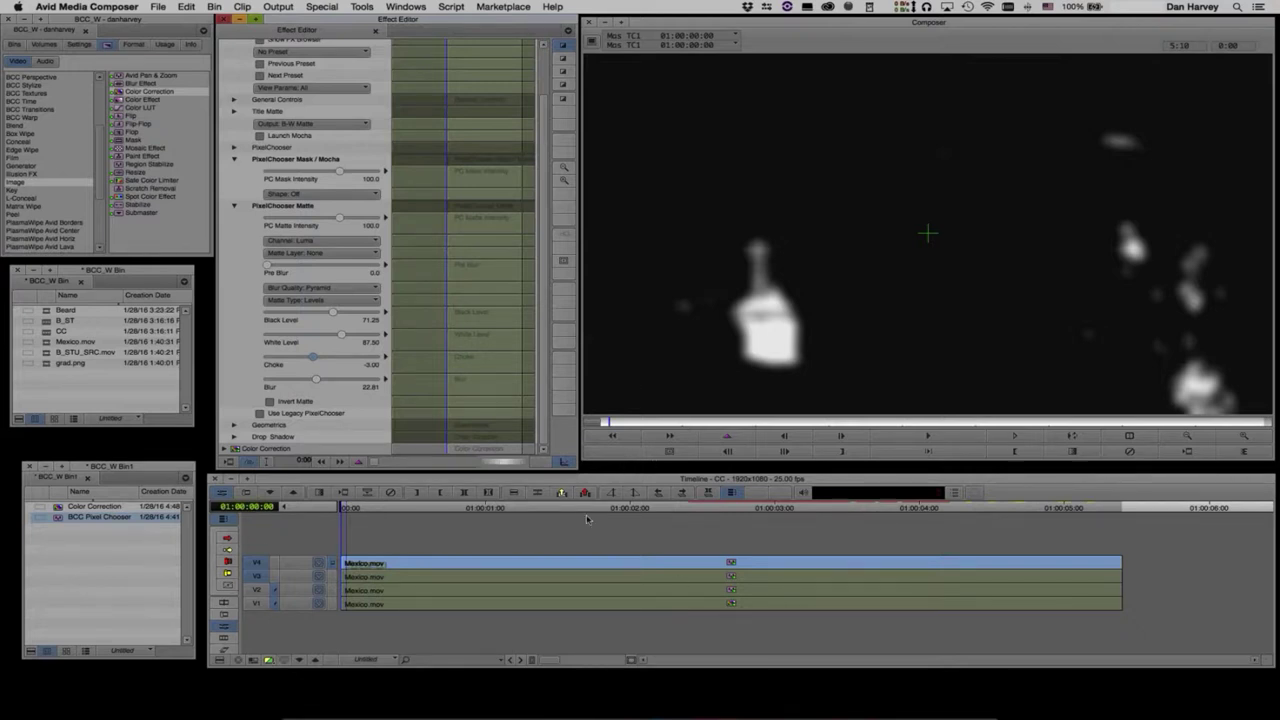
left_click_drag(731, 424, 422, 427)
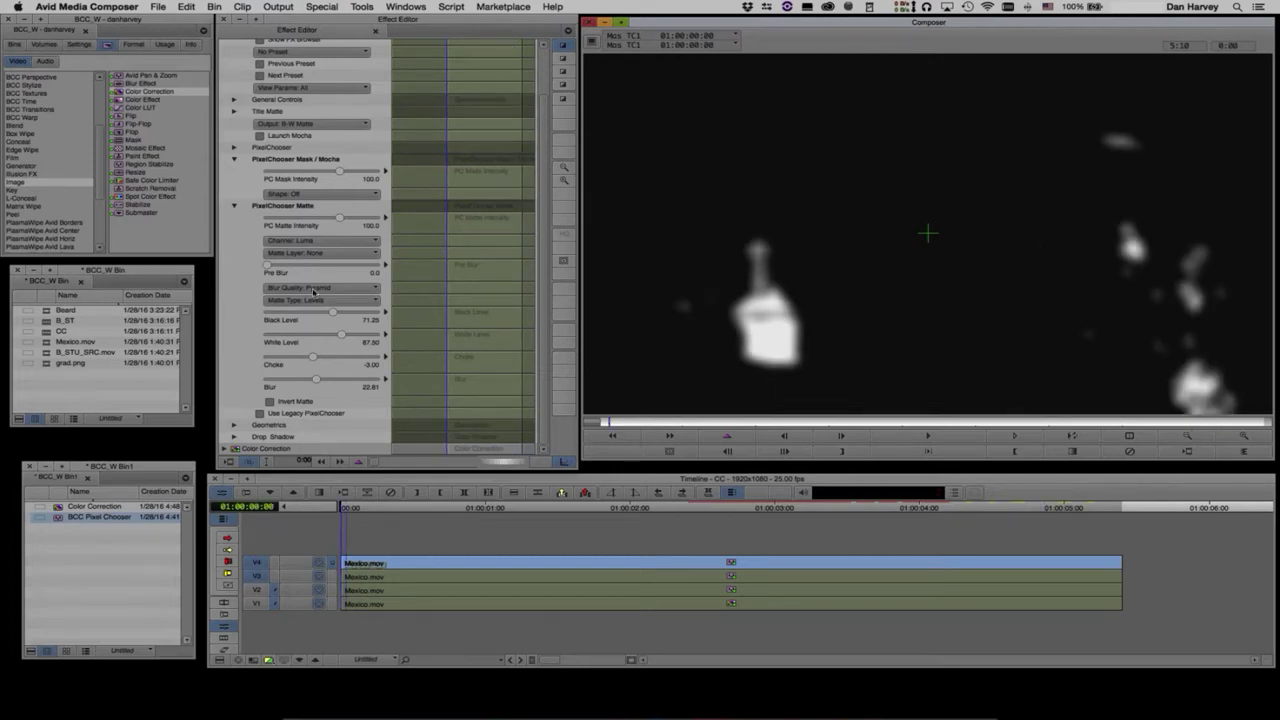
Step: Launch Mocha at proxy resolution and draw a closed X-spline around the white monument and its cross
left_click(262, 137)
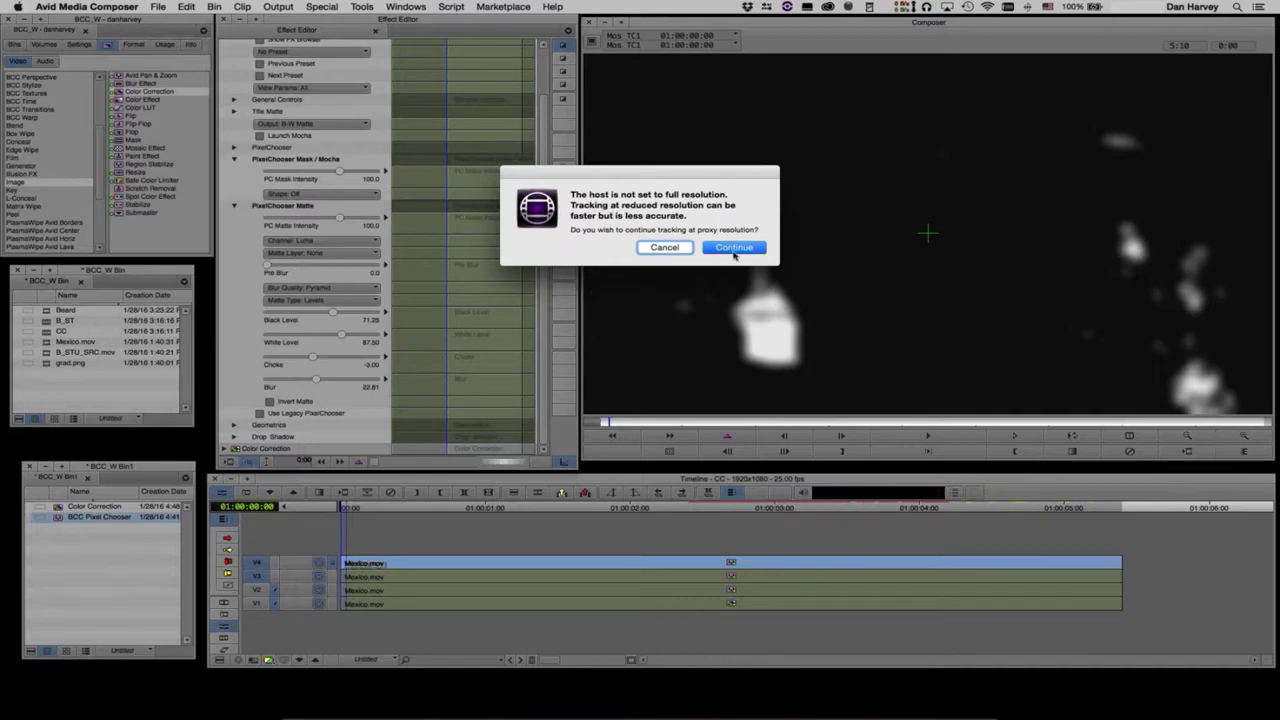
left_click(733, 247)
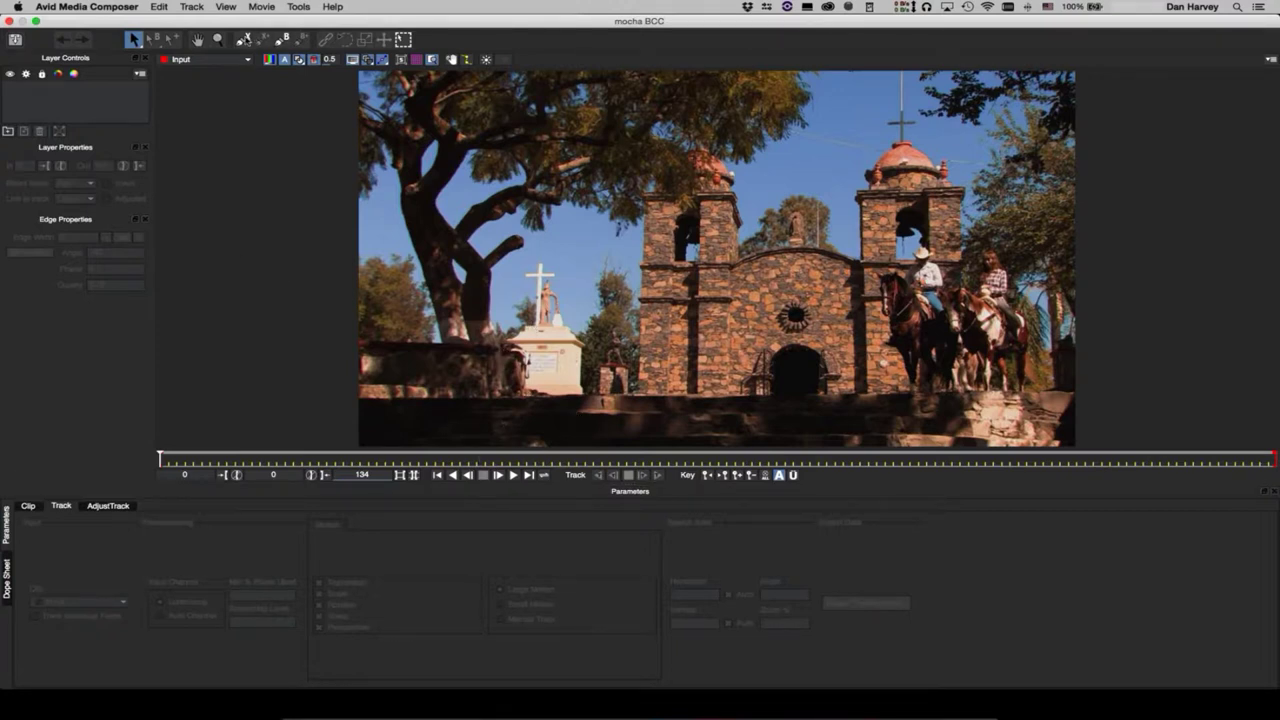
left_click(243, 39)
left_click(528, 255)
left_click(541, 236)
left_click(510, 275)
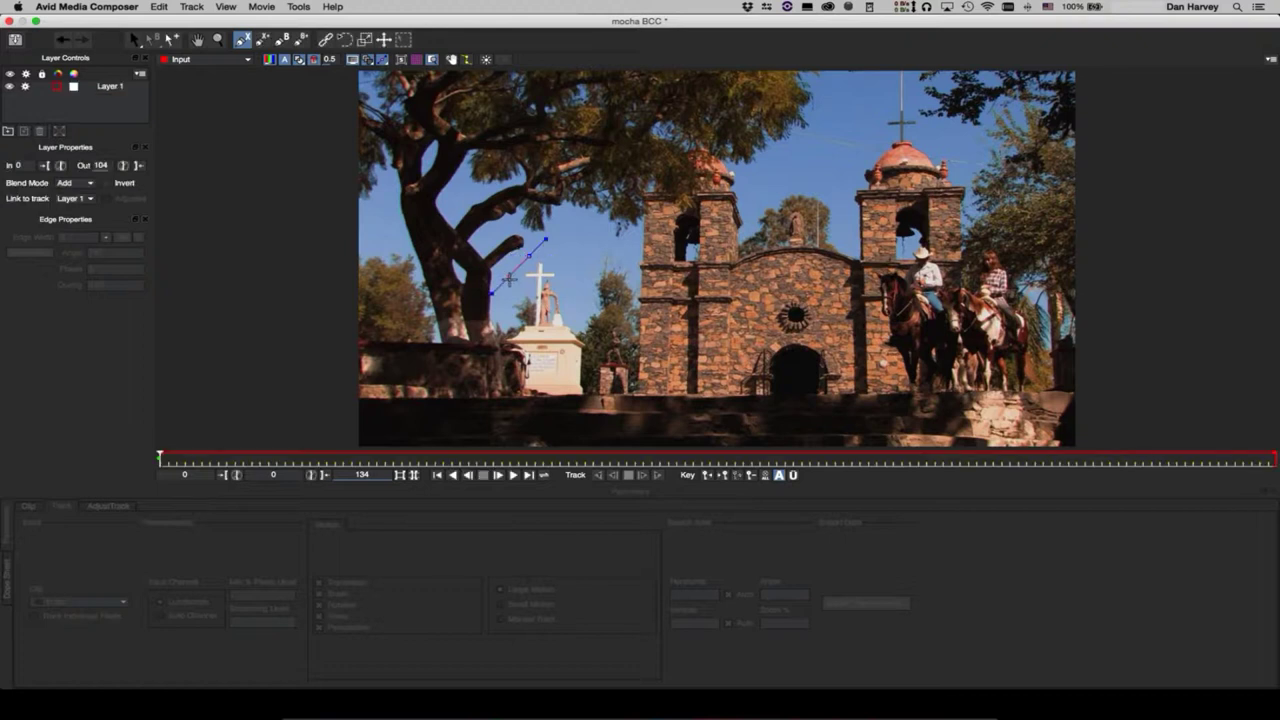
left_click(486, 270)
left_click(509, 305)
left_click(533, 306)
left_click(492, 352)
left_click(500, 333)
left_click(498, 376)
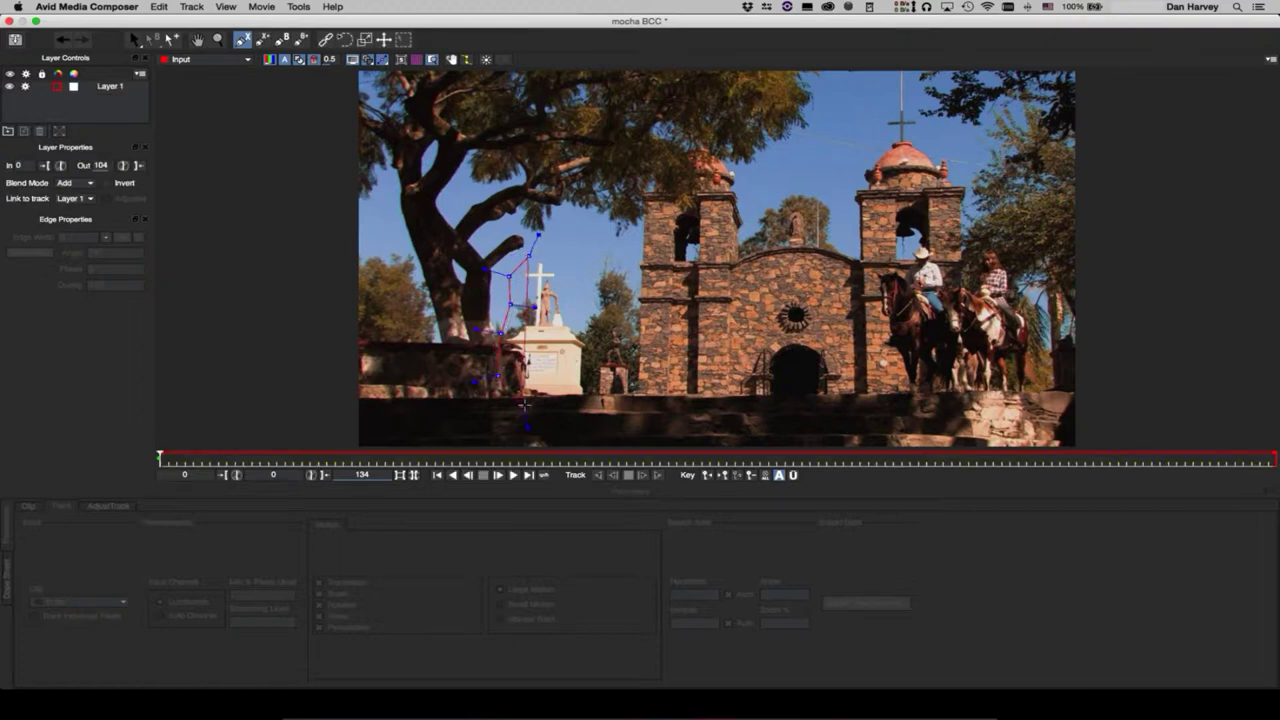
left_click(544, 409)
left_click(605, 401)
left_click(600, 285)
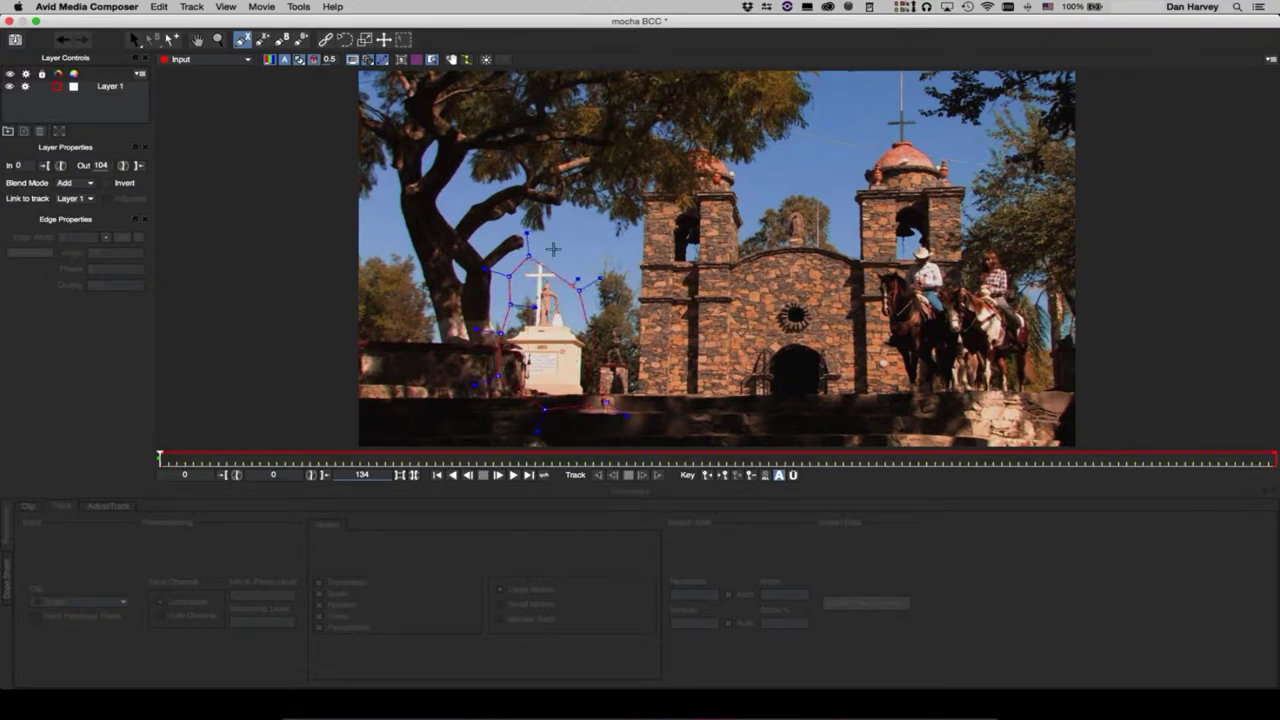
left_click(578, 290)
left_click(563, 229)
left_click(528, 255)
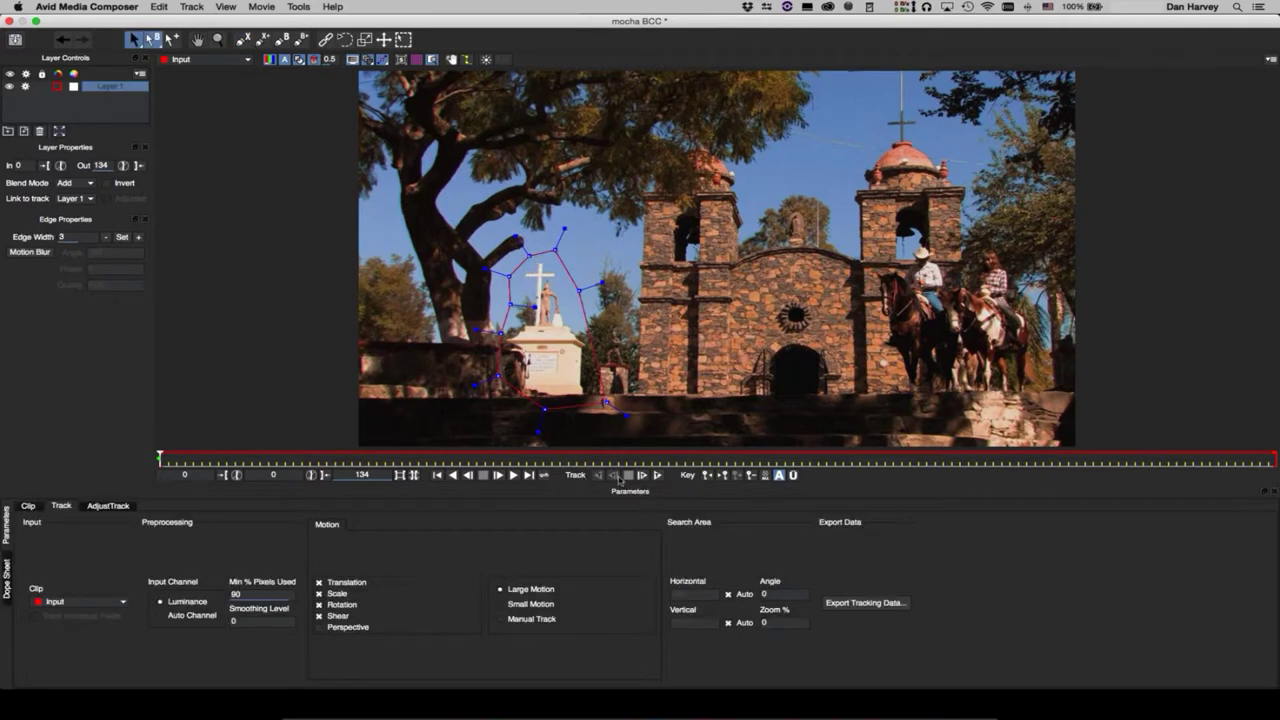
Step: Track the monument shape forward through the whole clip and return to the first frame
left_click(658, 476)
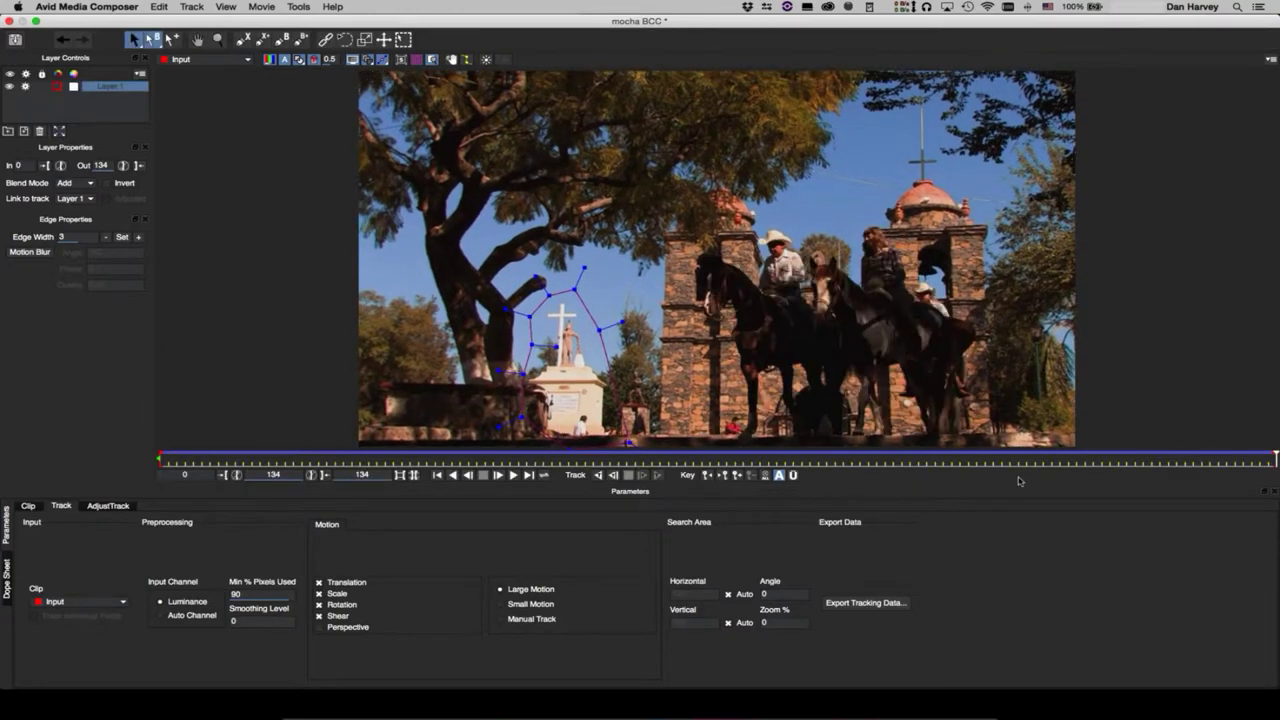
left_click(437, 475)
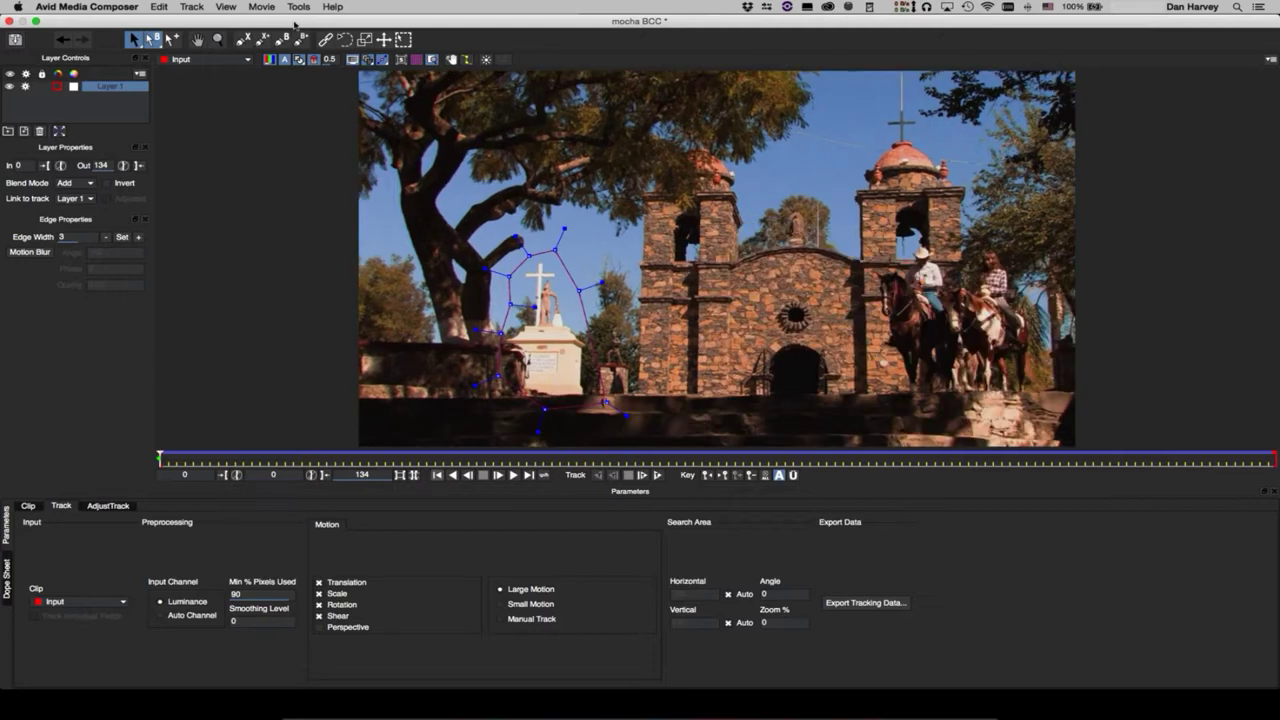
Step: Add a four-point X-spline to the same layer around the plaque on the front of the monument
left_click(262, 39)
key("t")
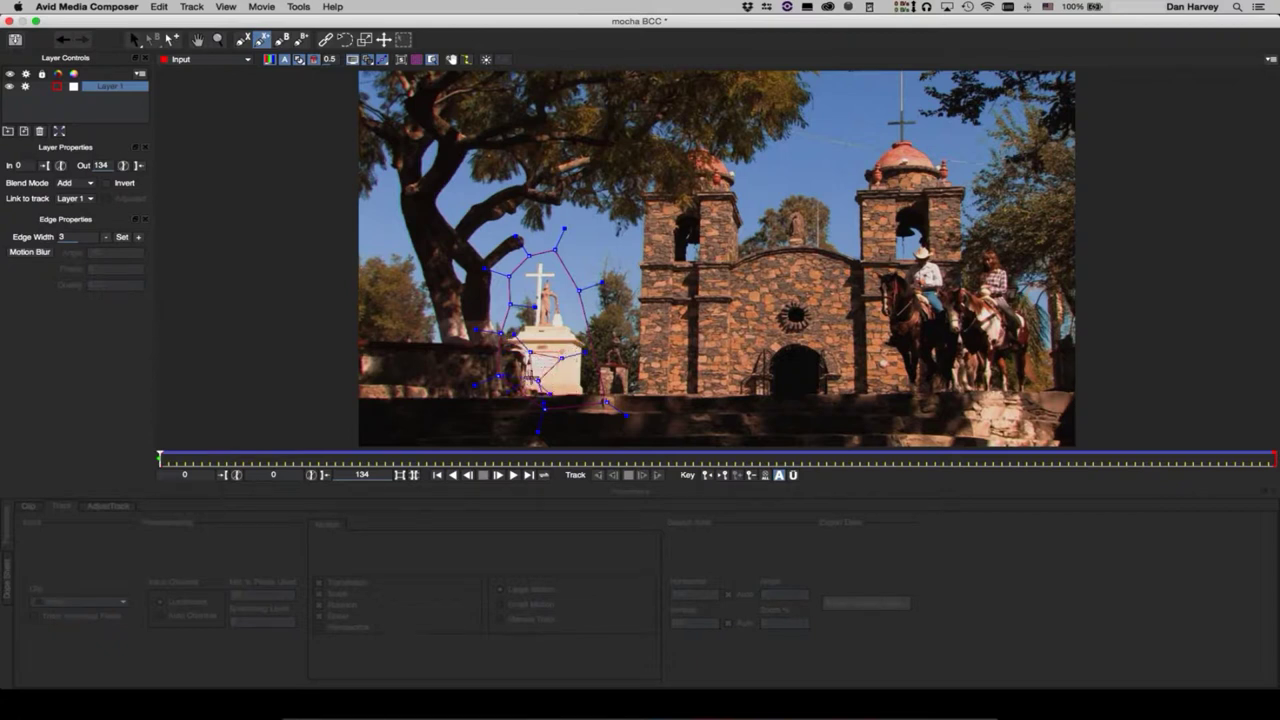
right_click(531, 351)
left_click_drag(538, 380, 558, 379)
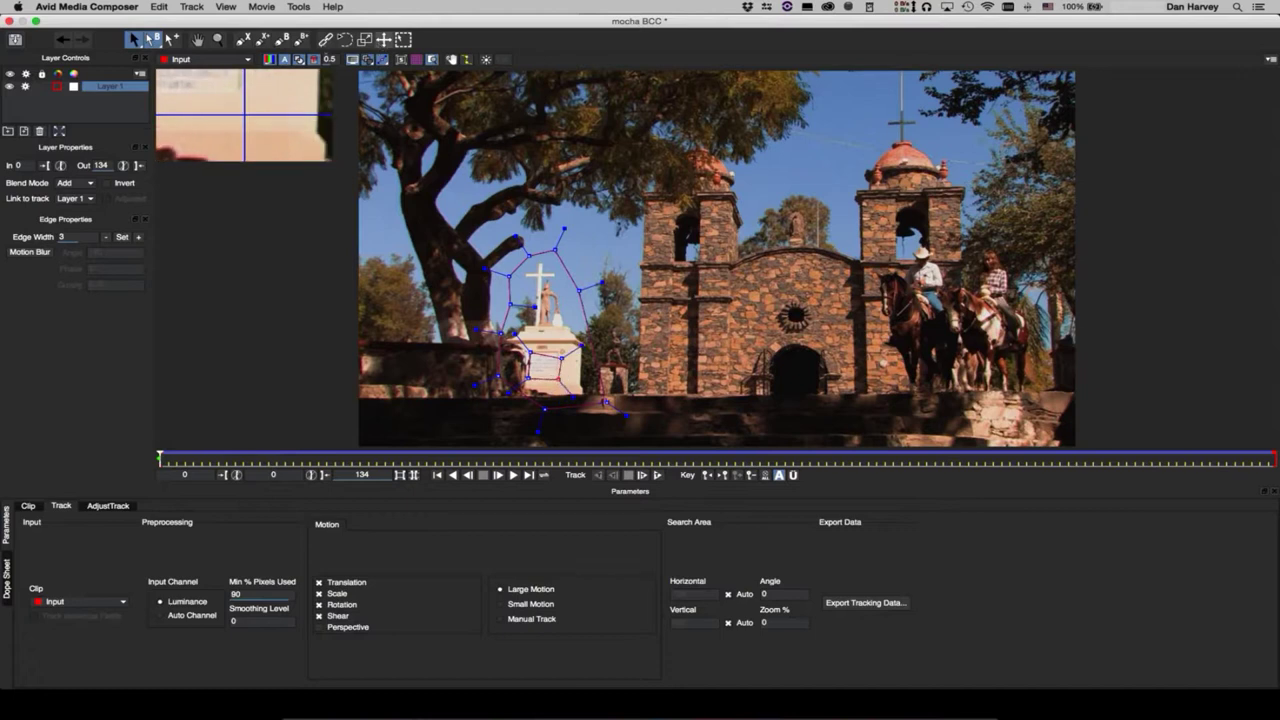
Step: Check the cut-out with the layer matte display, save the Mocha shapes and close Mocha
left_click(299, 60)
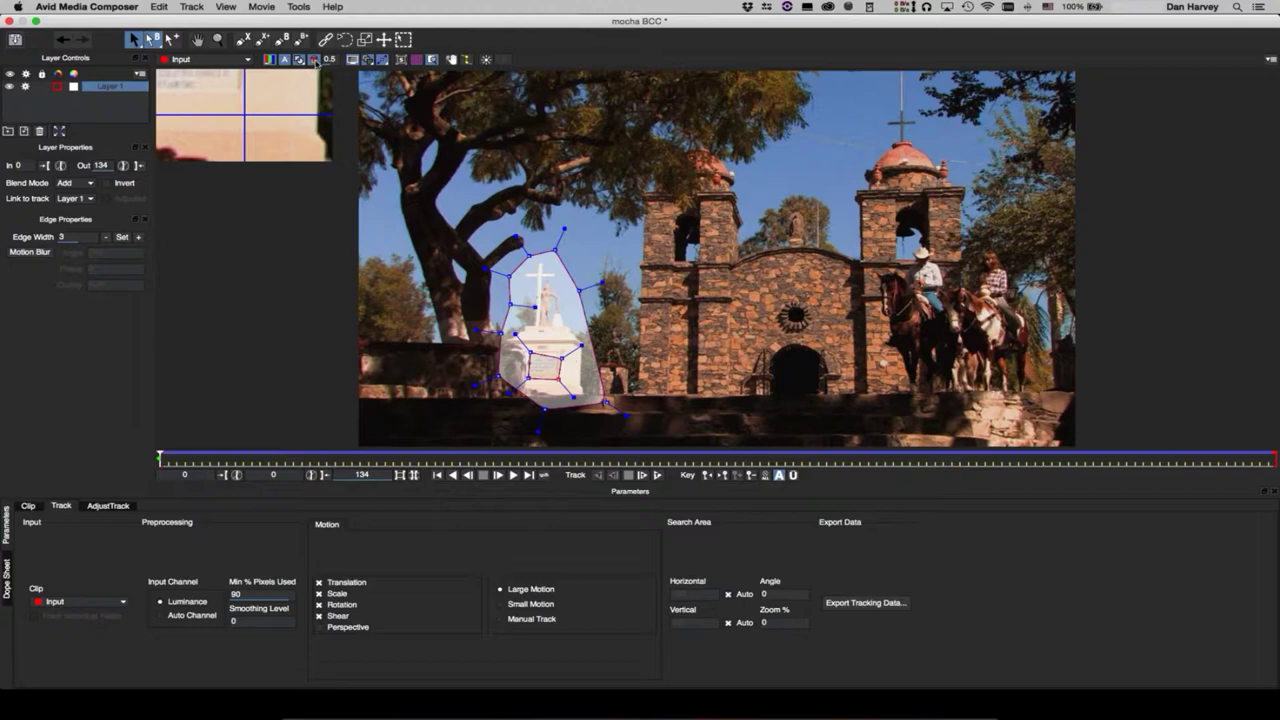
left_click(314, 60)
left_click(314, 60)
key("super+s")
left_click(8, 21)
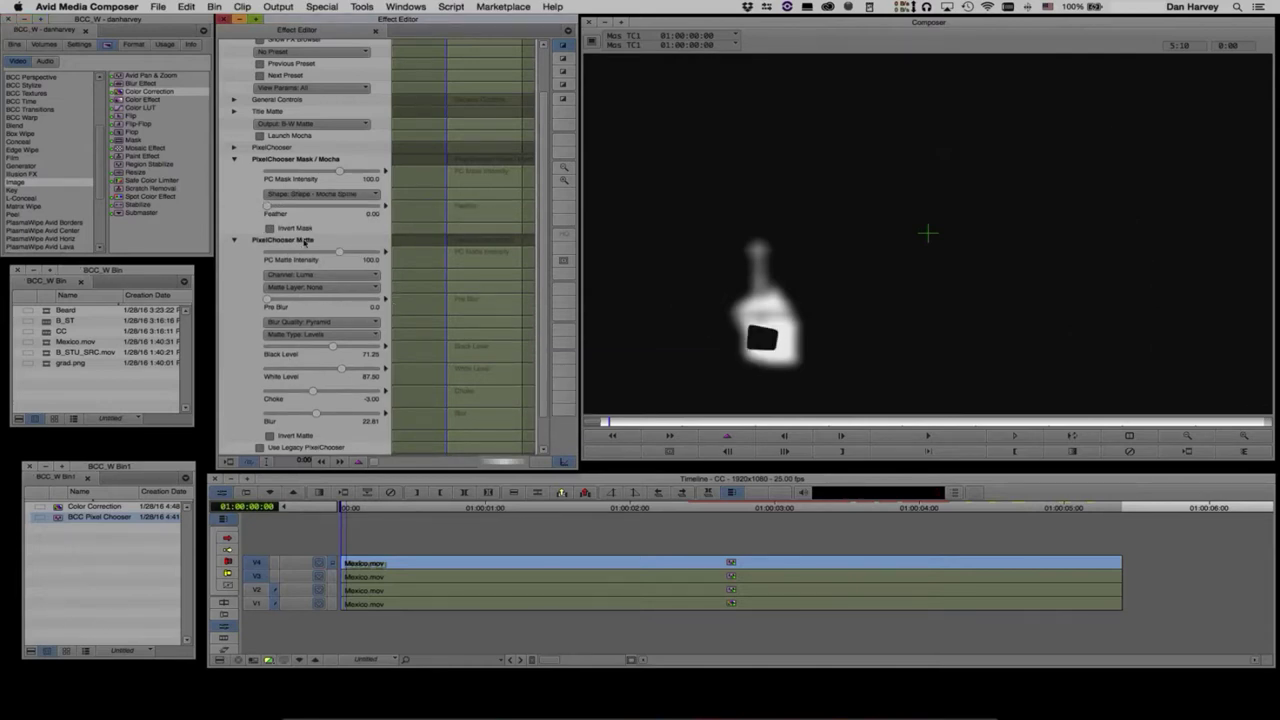
Step: Set the Mocha mask's Feather to 22.50, output V4's Pixel Chooser as Alpha Channel, and collapse the effect's parameters
left_click_drag(268, 207, 277, 208)
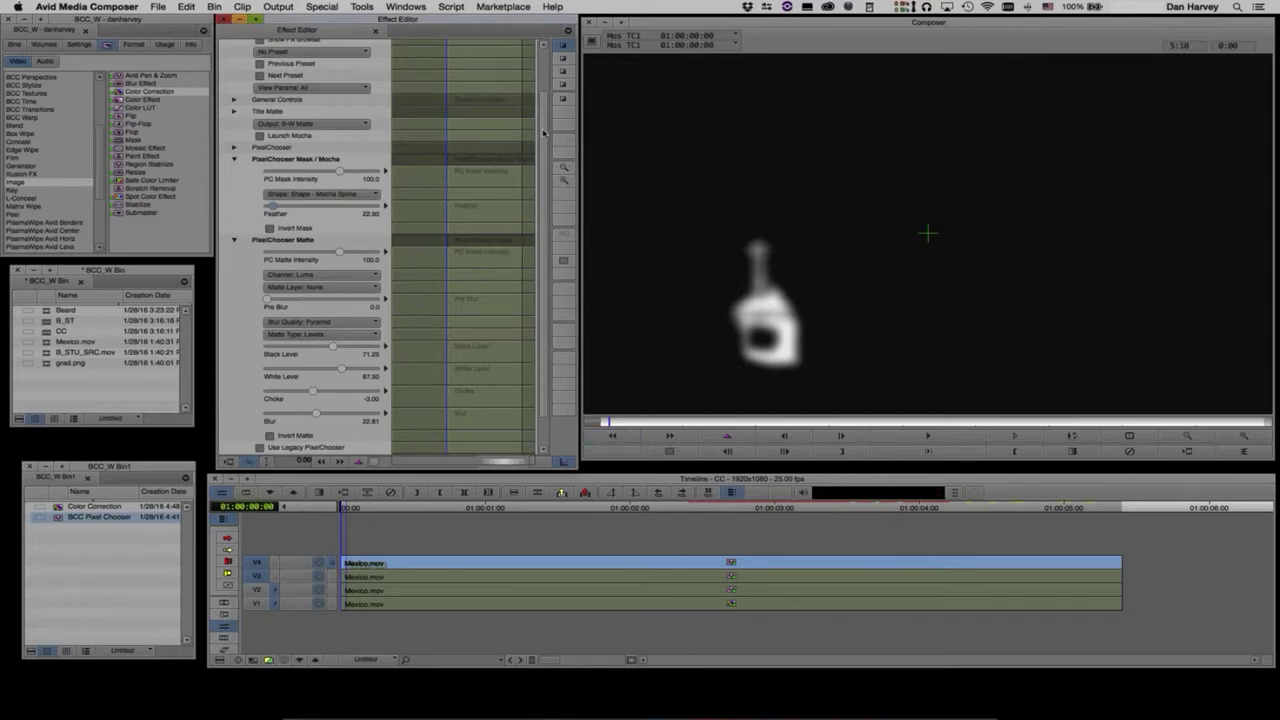
scroll(300, 200, "up", 2)
left_click(300, 176)
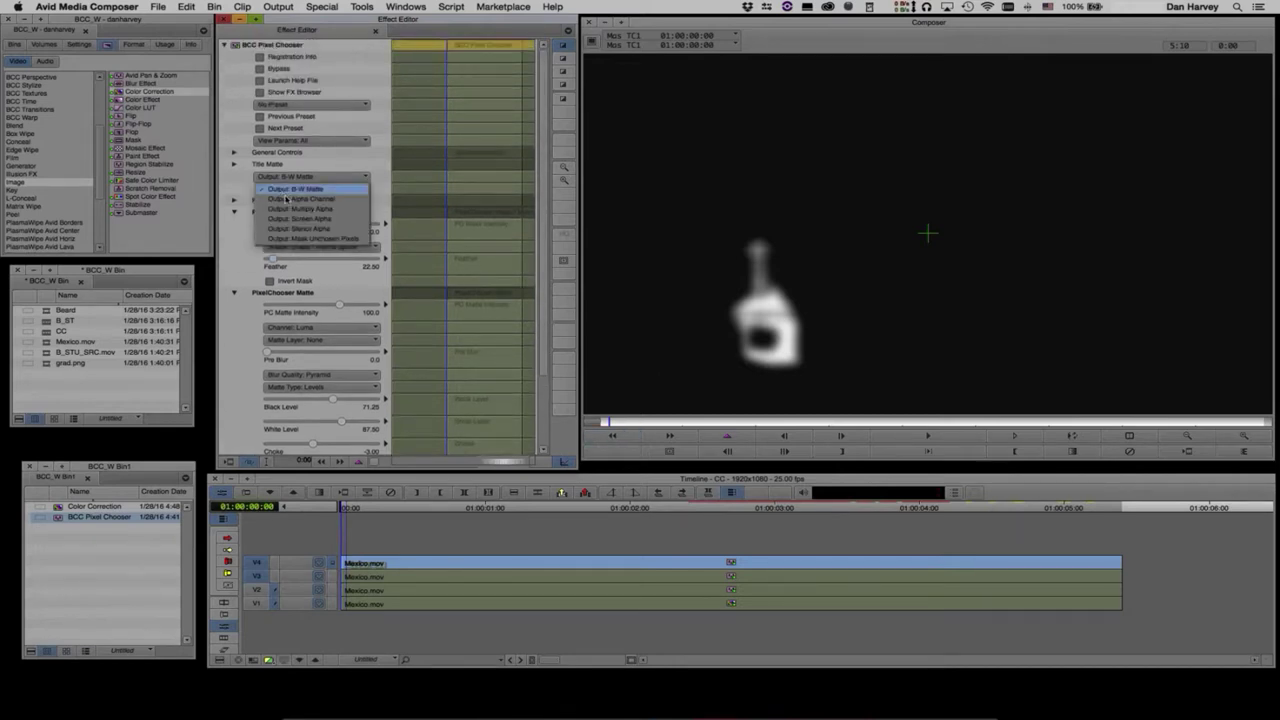
left_click(286, 199)
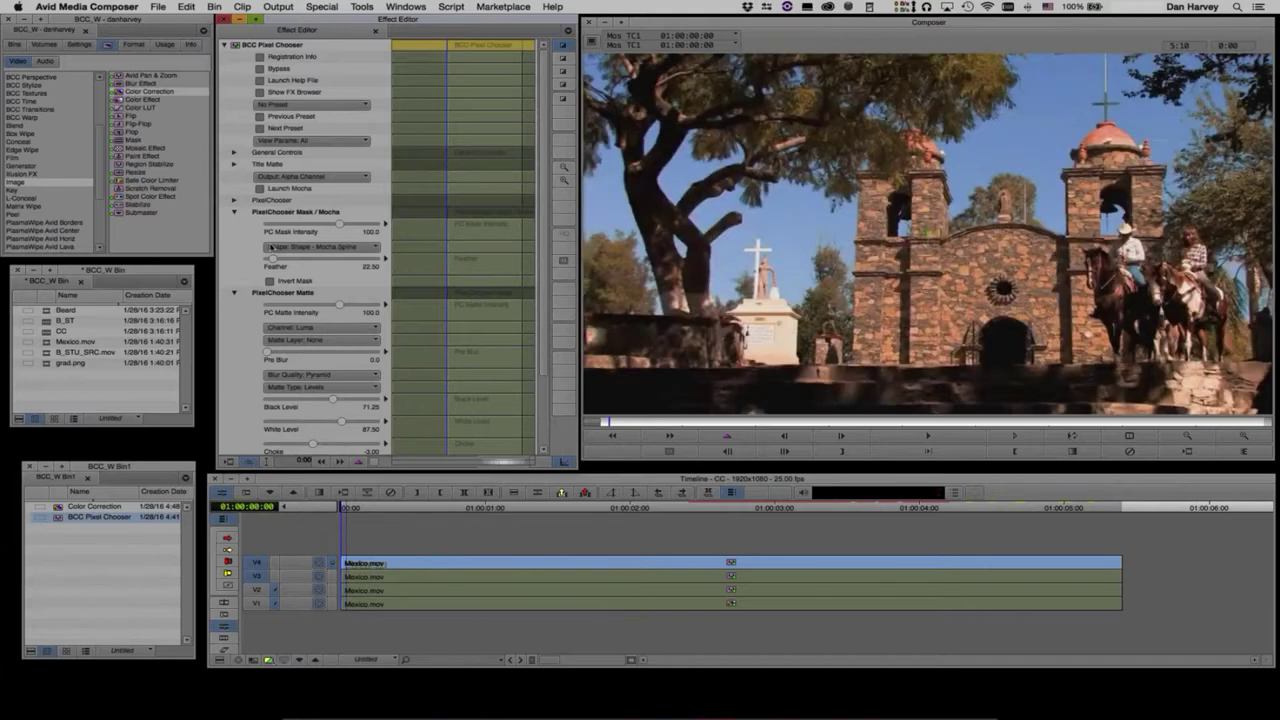
left_click(224, 45)
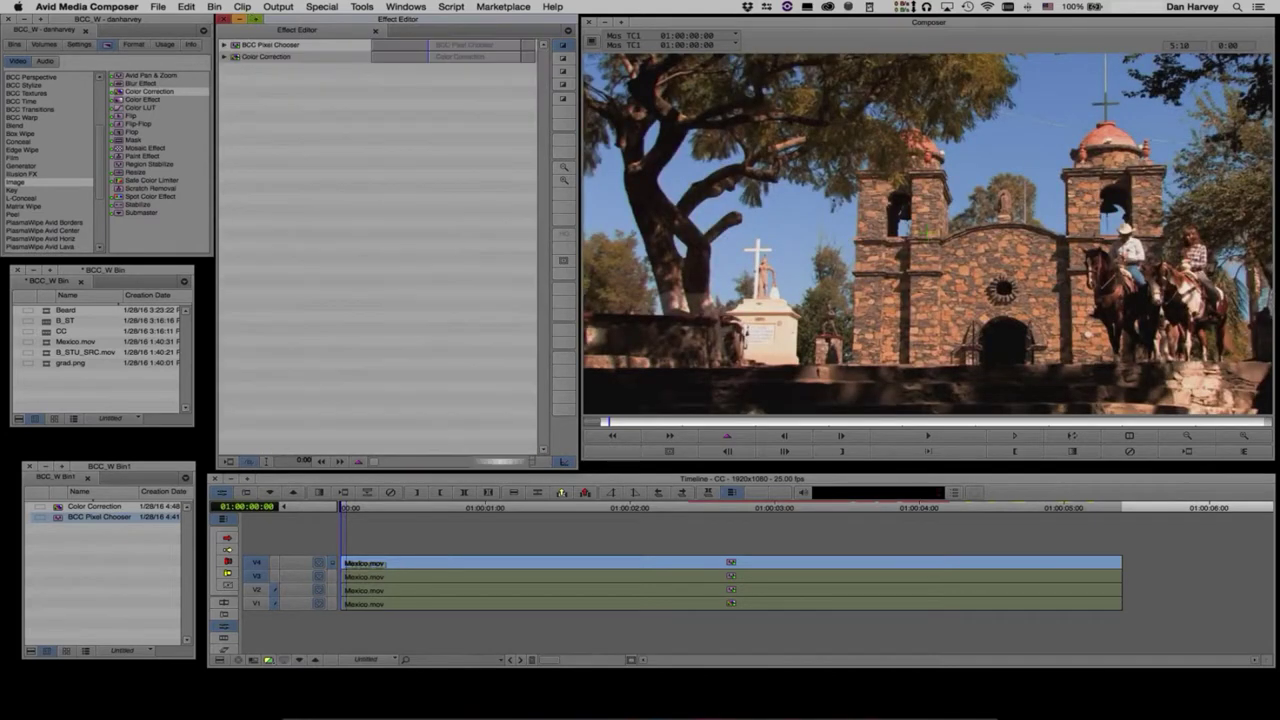
Step: Open V4's Color Correction curves, add two points to the Master curve and raise the upper one to an output of about 159
left_click(236, 59)
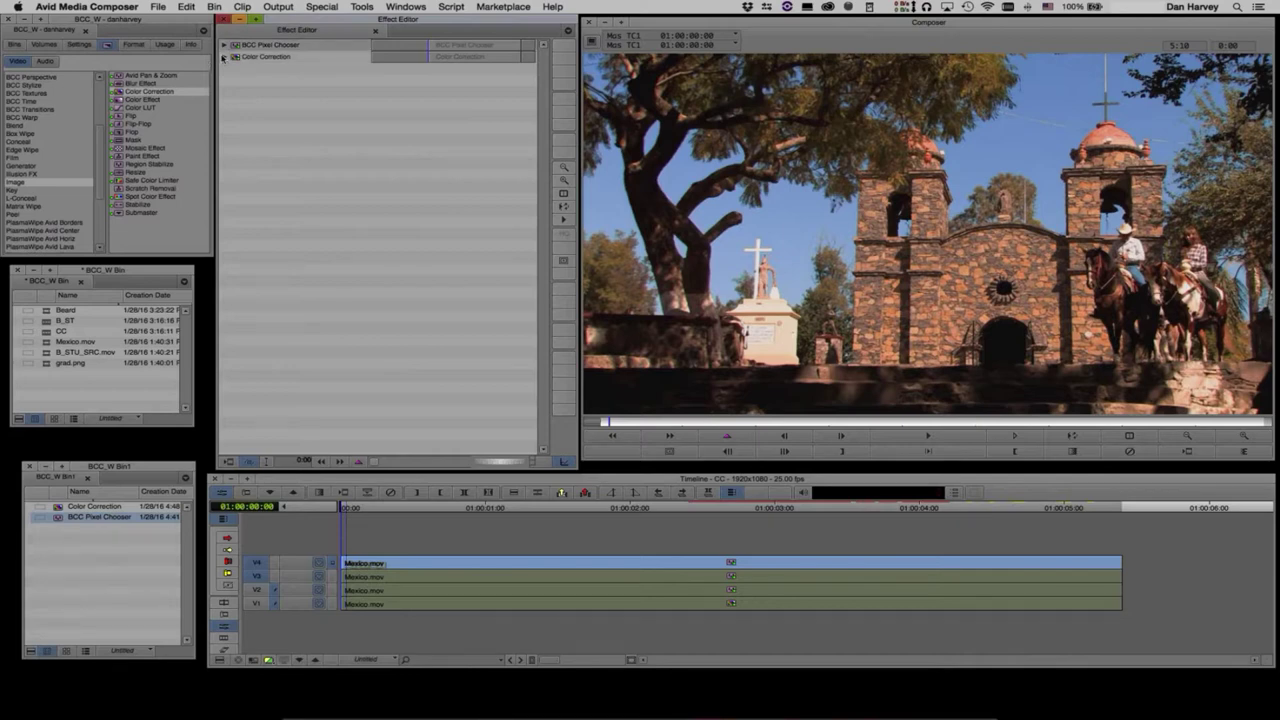
left_click(224, 57)
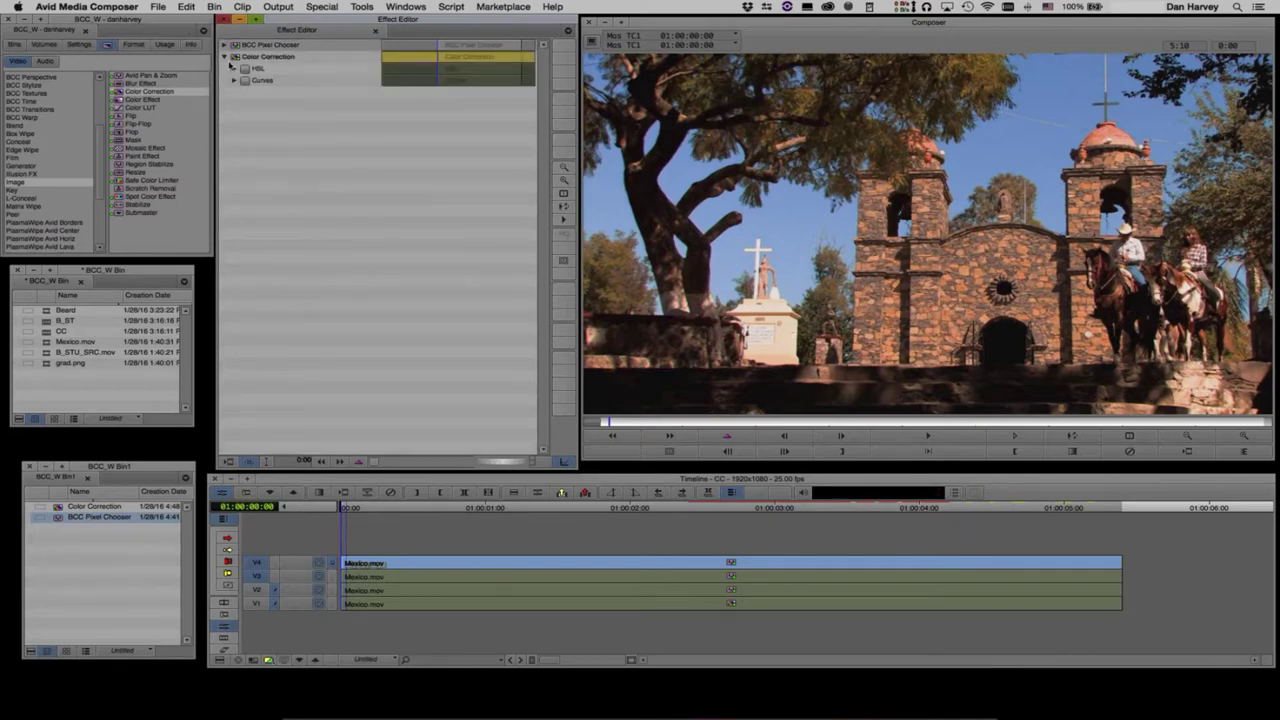
left_click(237, 57)
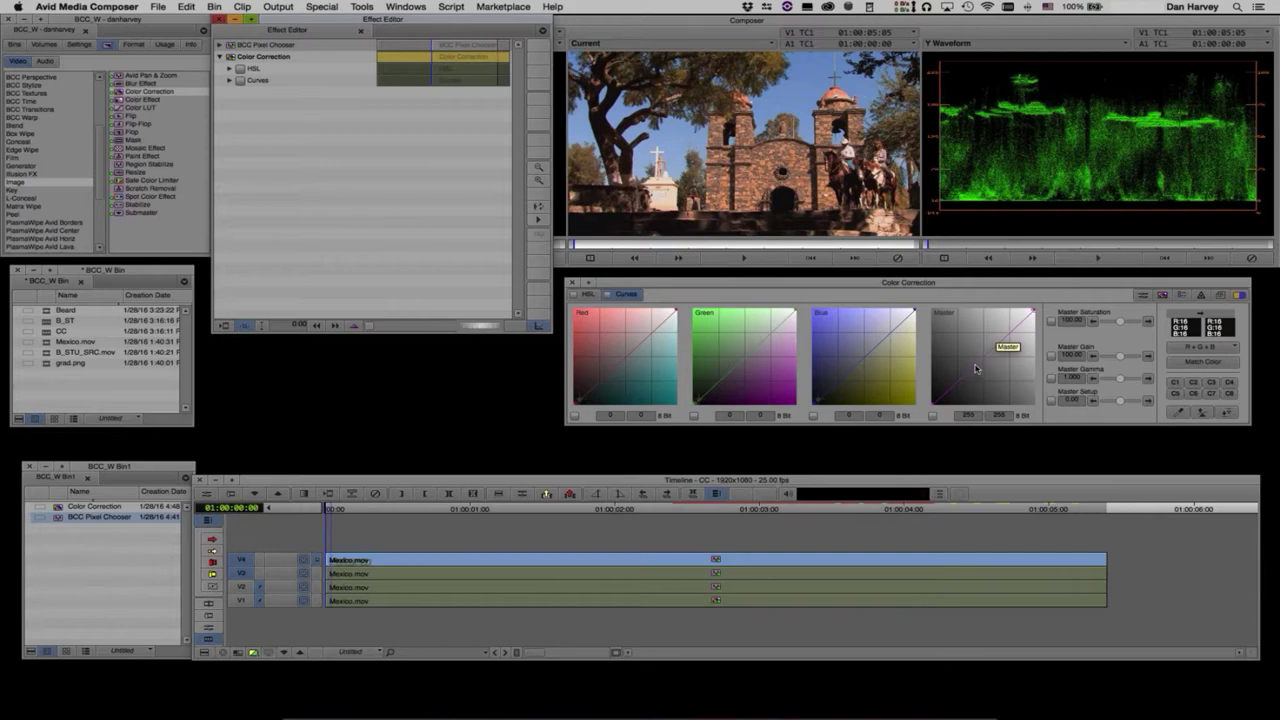
left_click(976, 368)
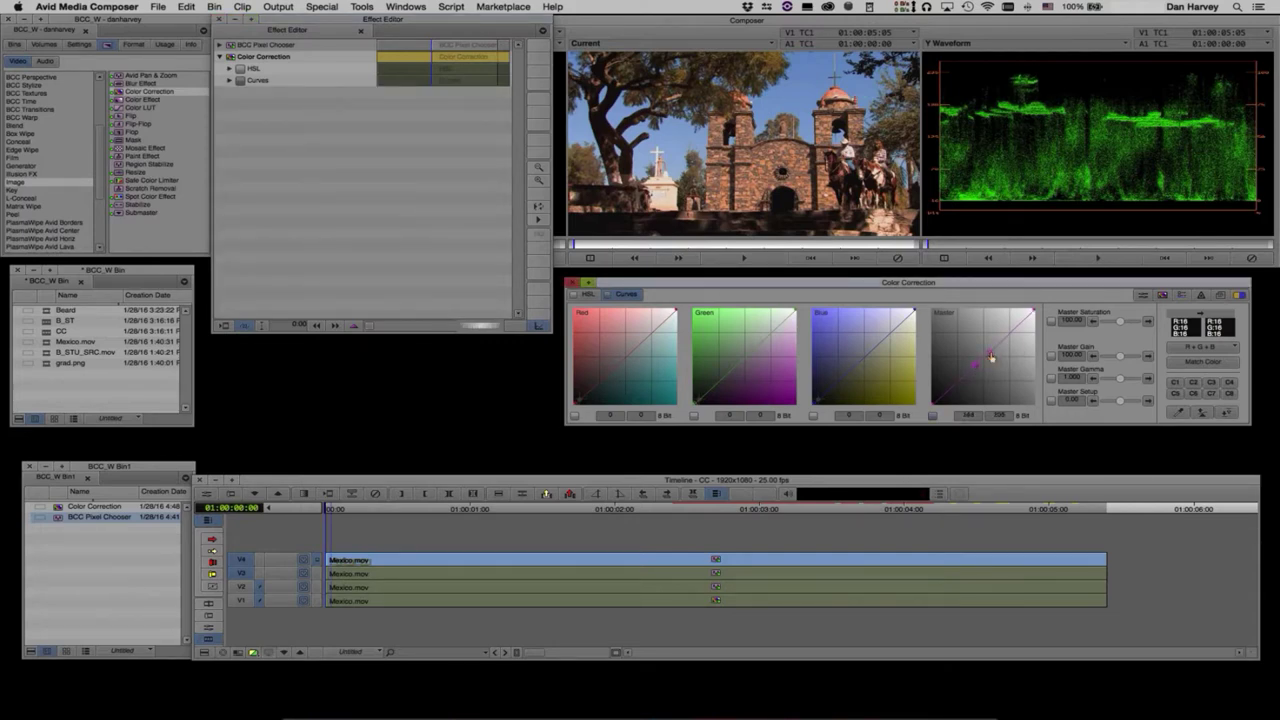
left_click_drag(987, 353, 987, 345)
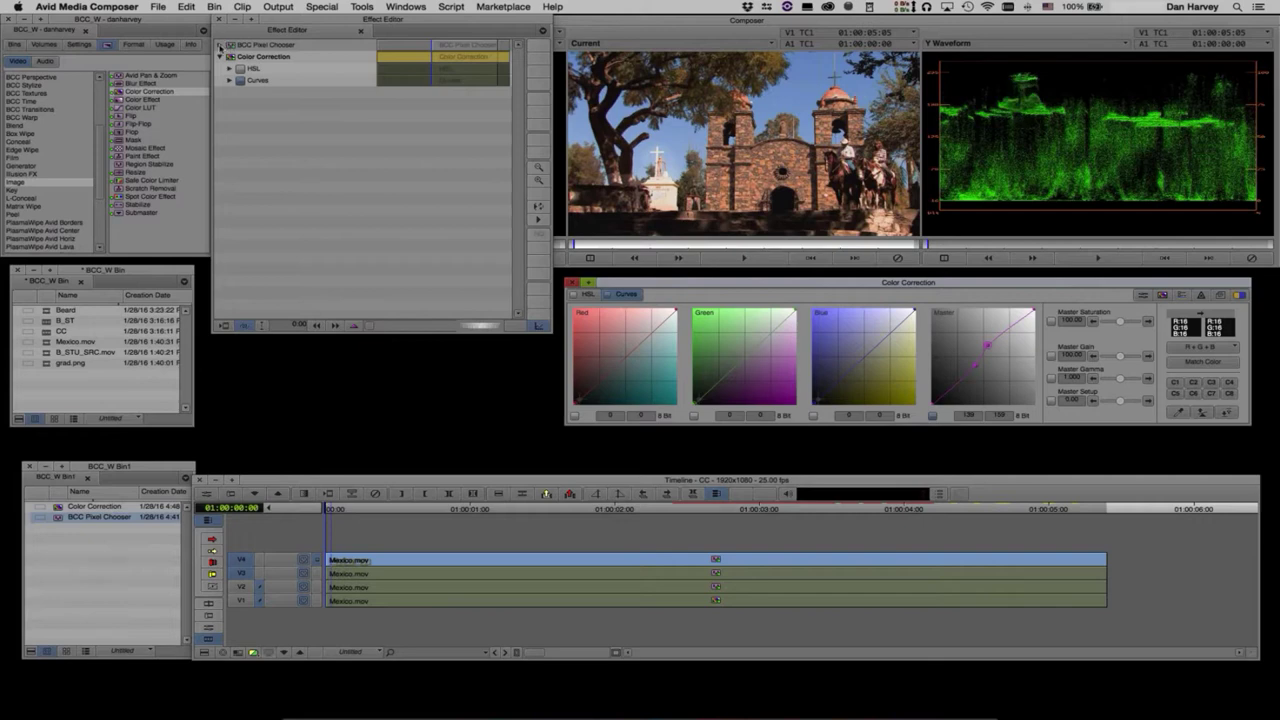
Step: Review V4's Pixel Chooser mask and matte settings, including the Matte Layer options, and collapse the effect's parameters
left_click(220, 46)
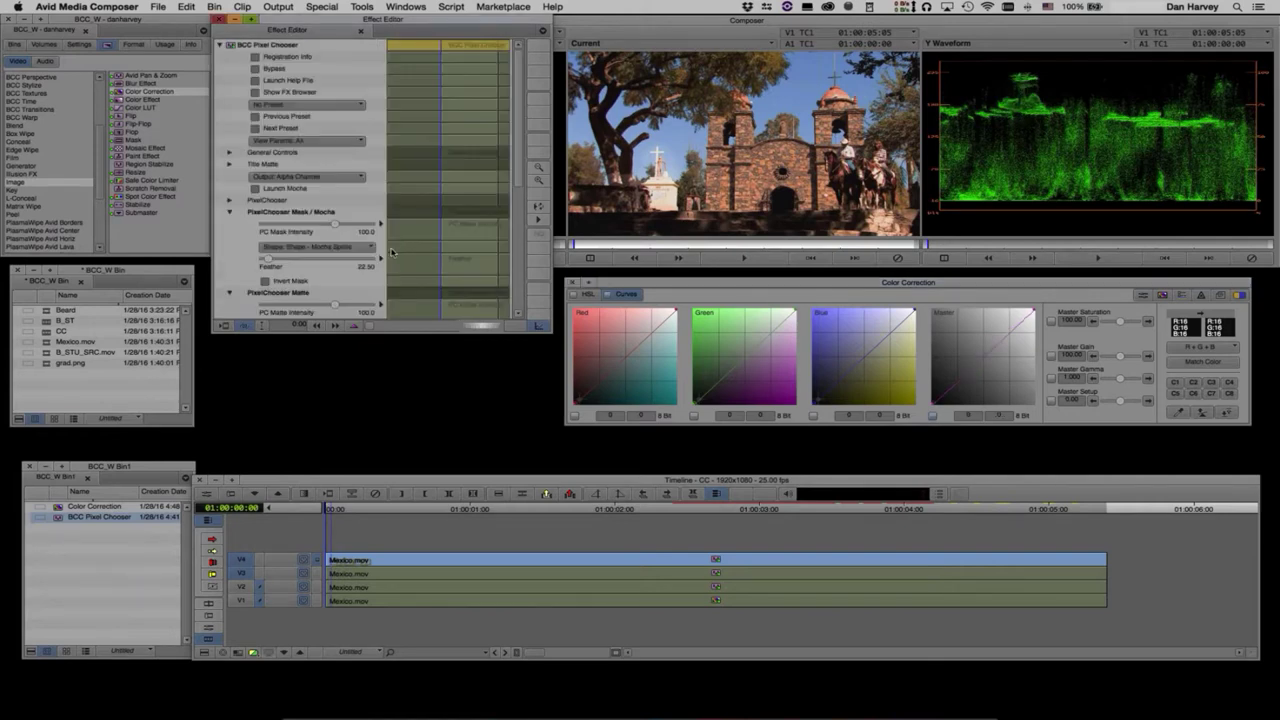
left_click_drag(518, 175, 518, 242)
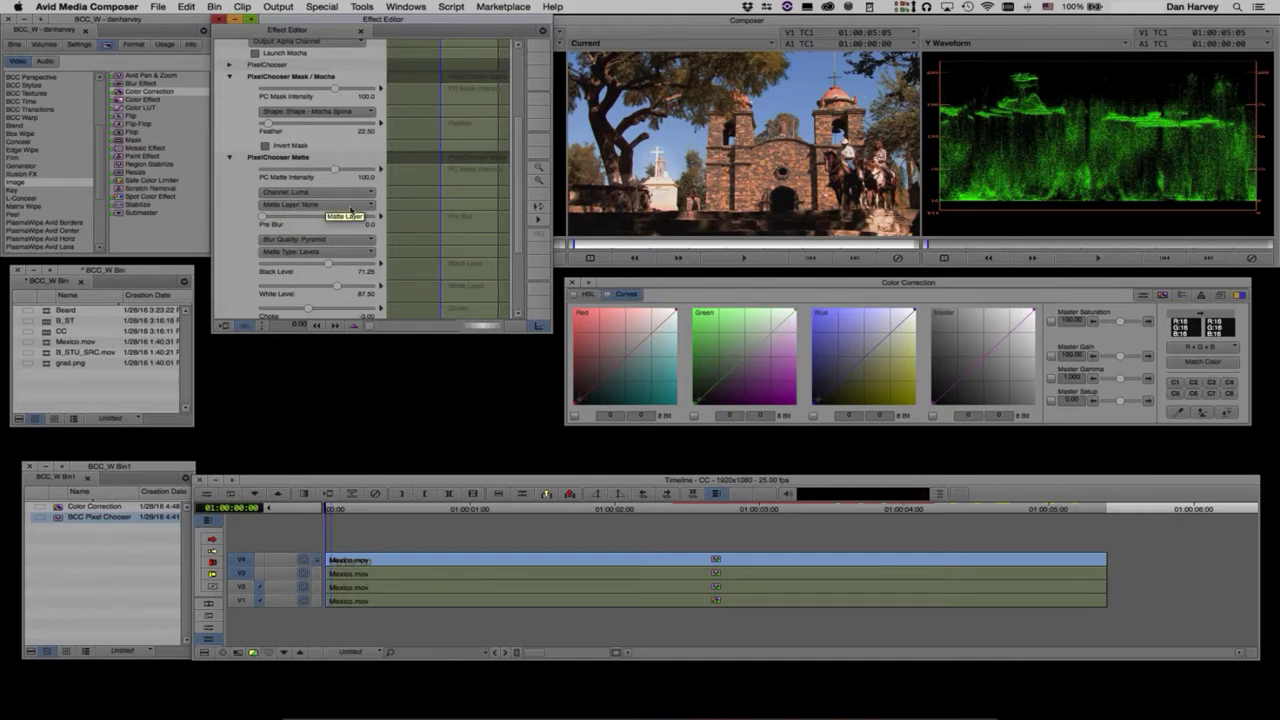
left_click(320, 205)
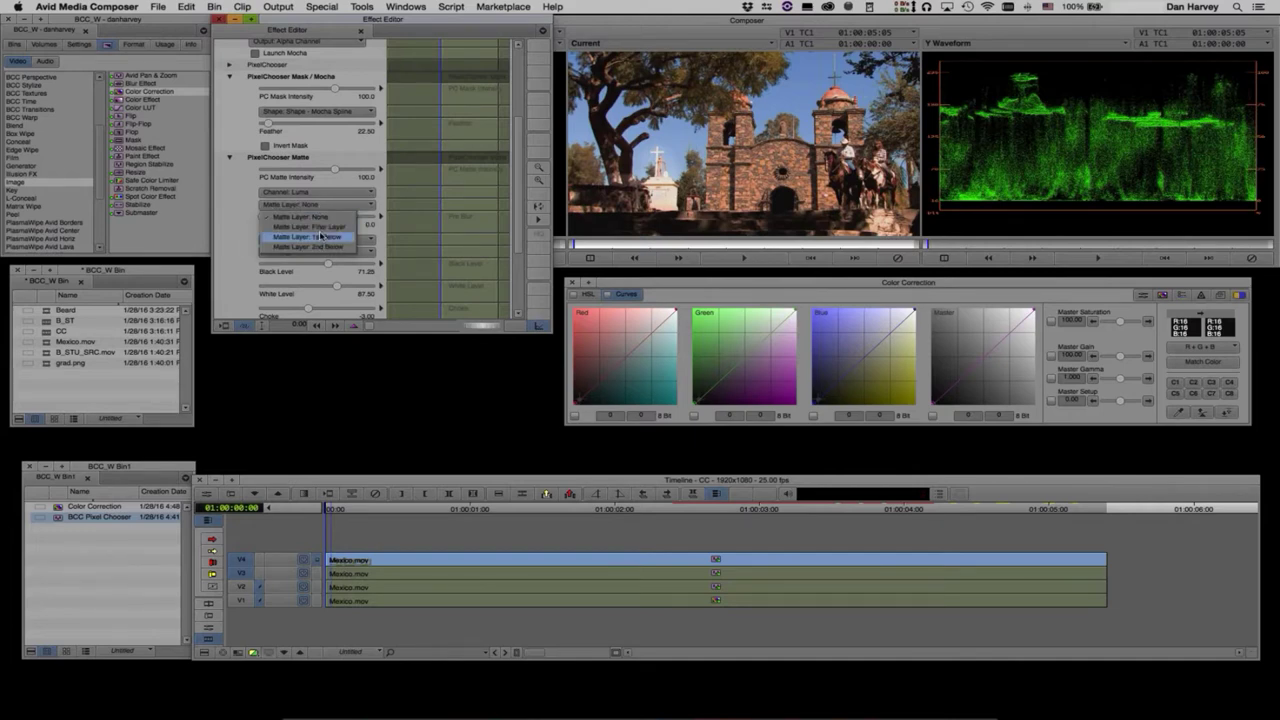
left_click(320, 236)
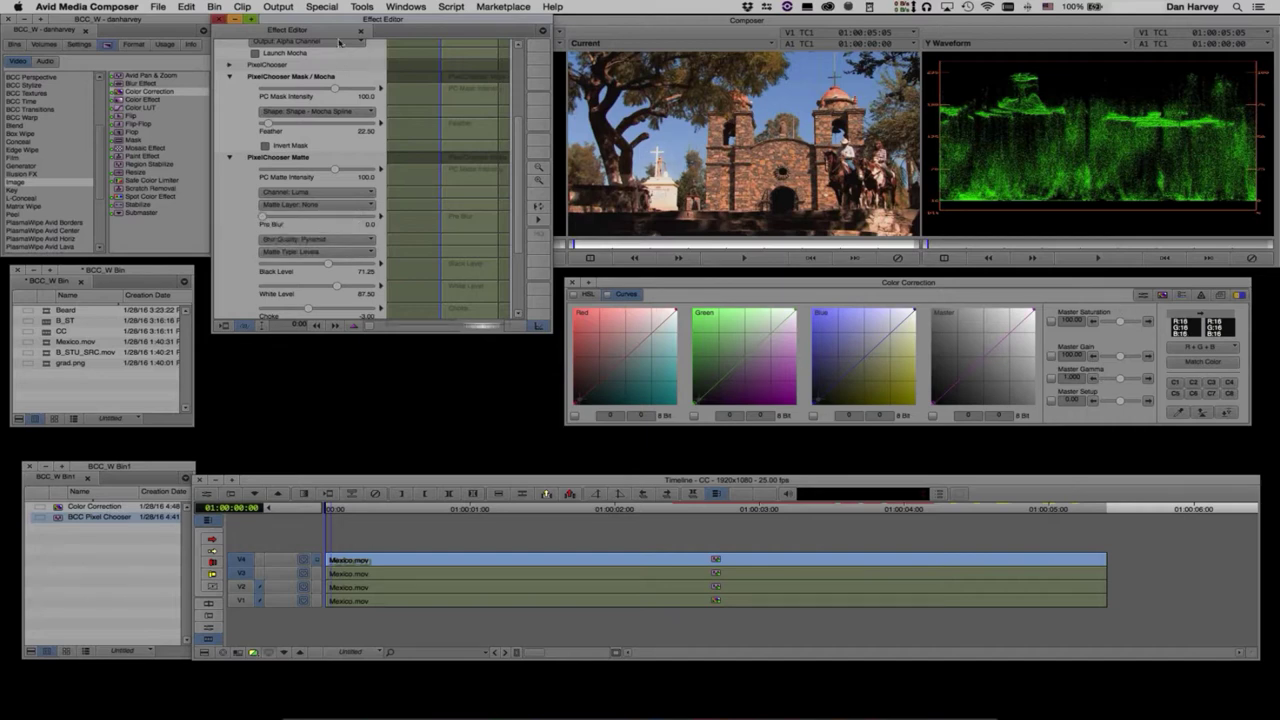
left_click(519, 100)
left_click(219, 45)
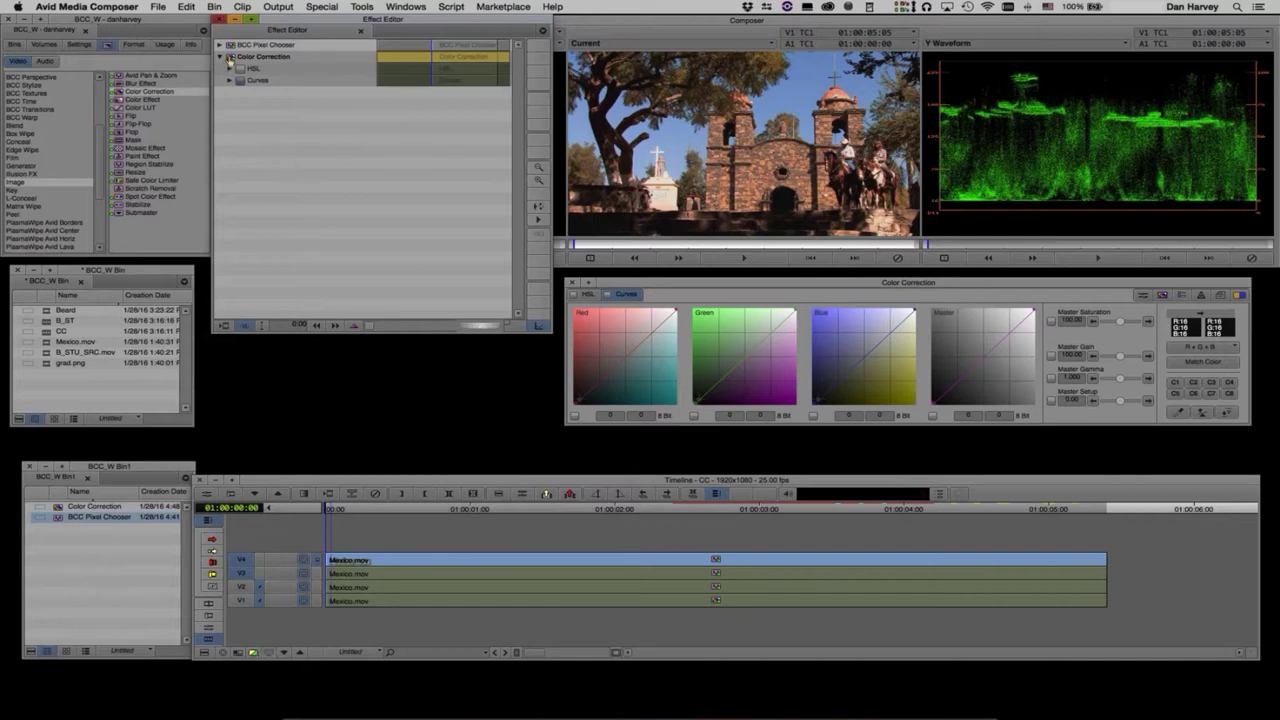
Step: Raise the midtone point of V4's Master curve further to brighten the monument, leave color correction and collapse the effect's parameters
left_click(985, 348)
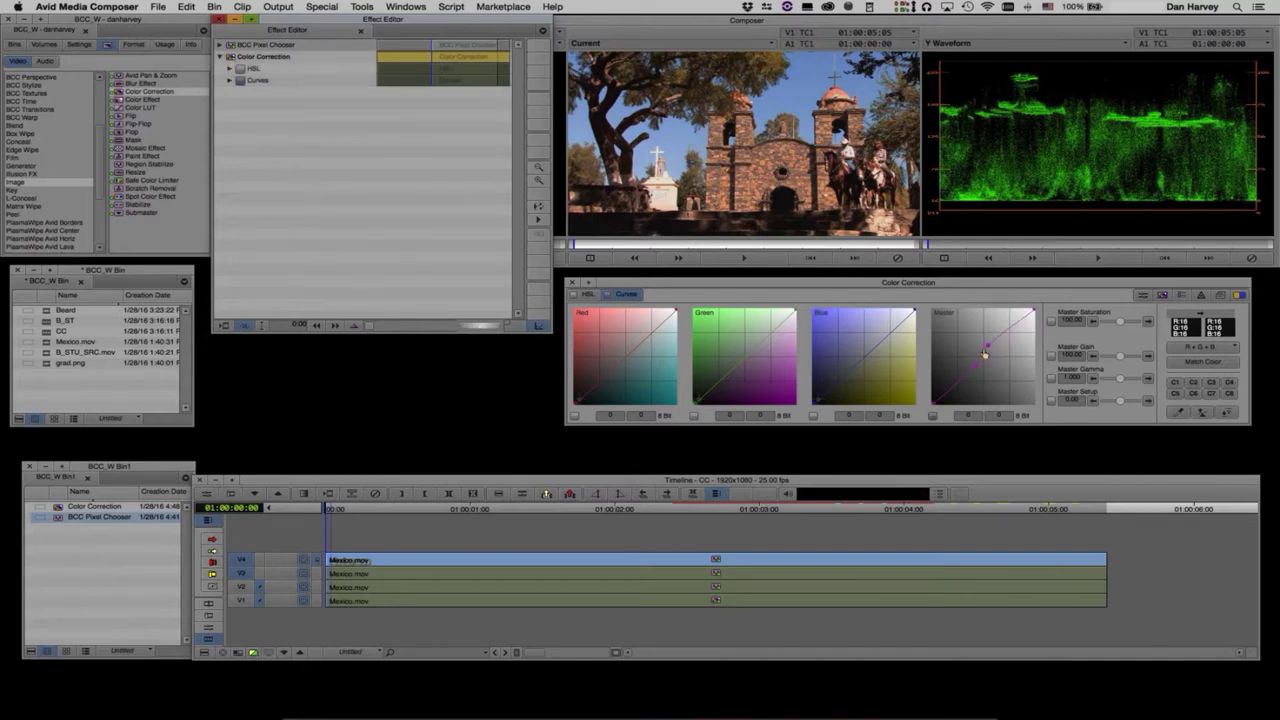
mouse_move(987, 346)
left_mouse_down()
mouse_move(983, 316)
mouse_move(988, 354)
mouse_move(985, 327)
left_mouse_up()
key("y")
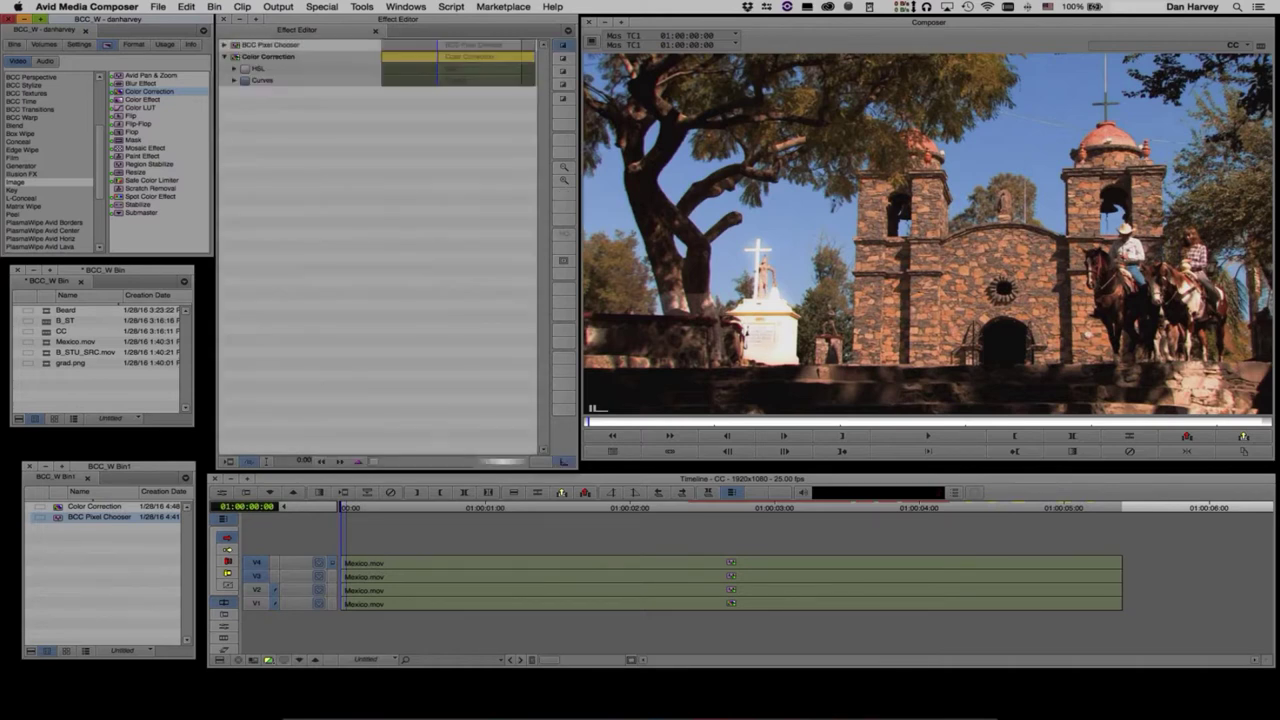
left_click(240, 81)
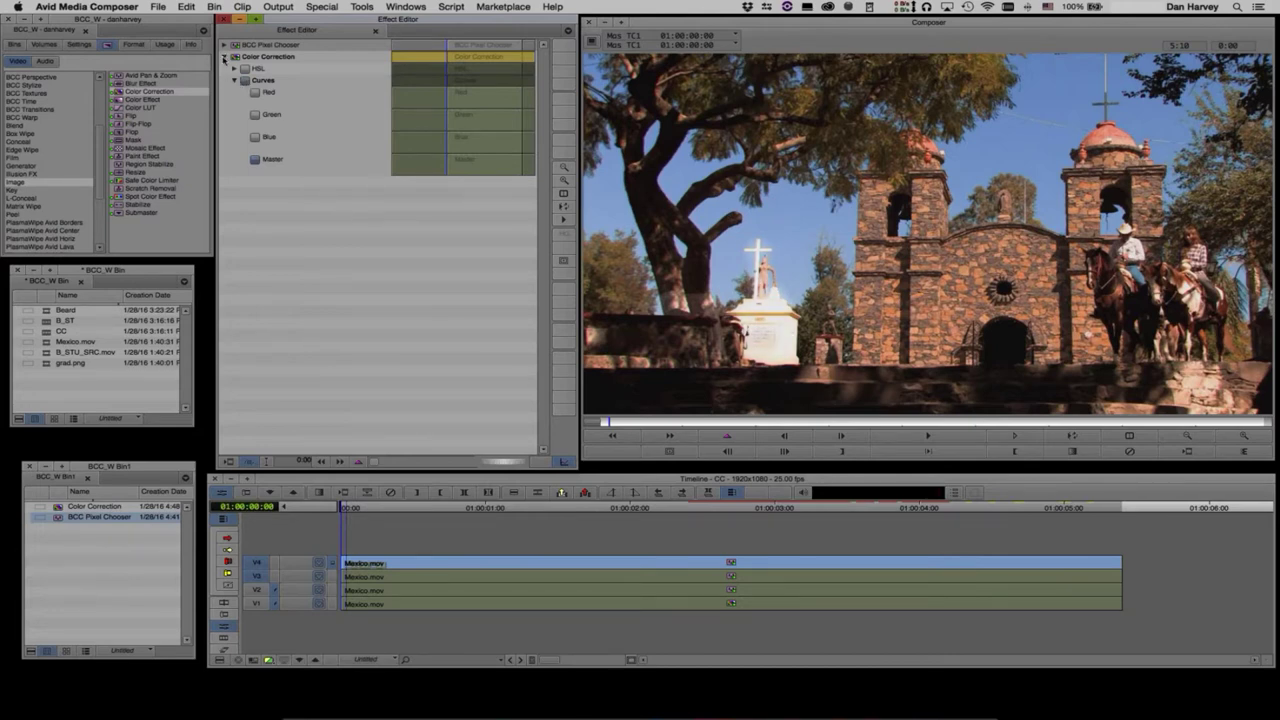
left_click(224, 57)
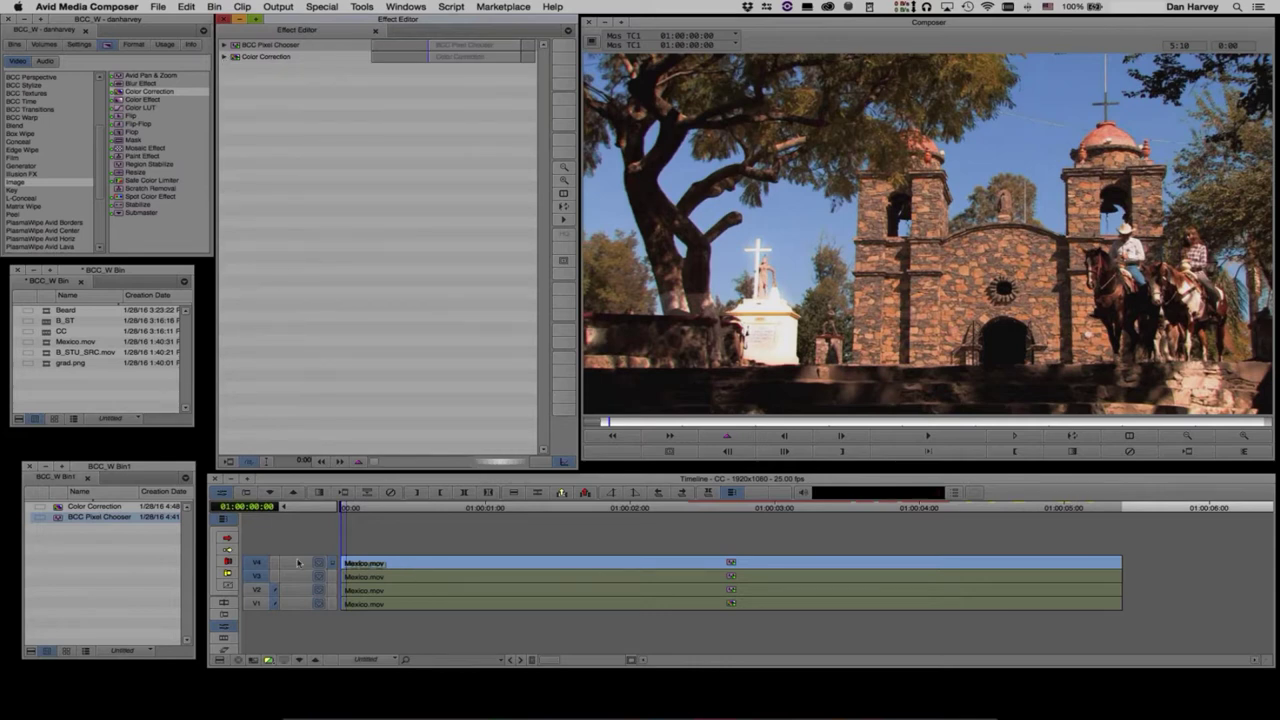
Step: In V3's Color Correction, add shadow and midtone points to the Master curve and lower the midtone point's output to about 80
left_click(464, 580)
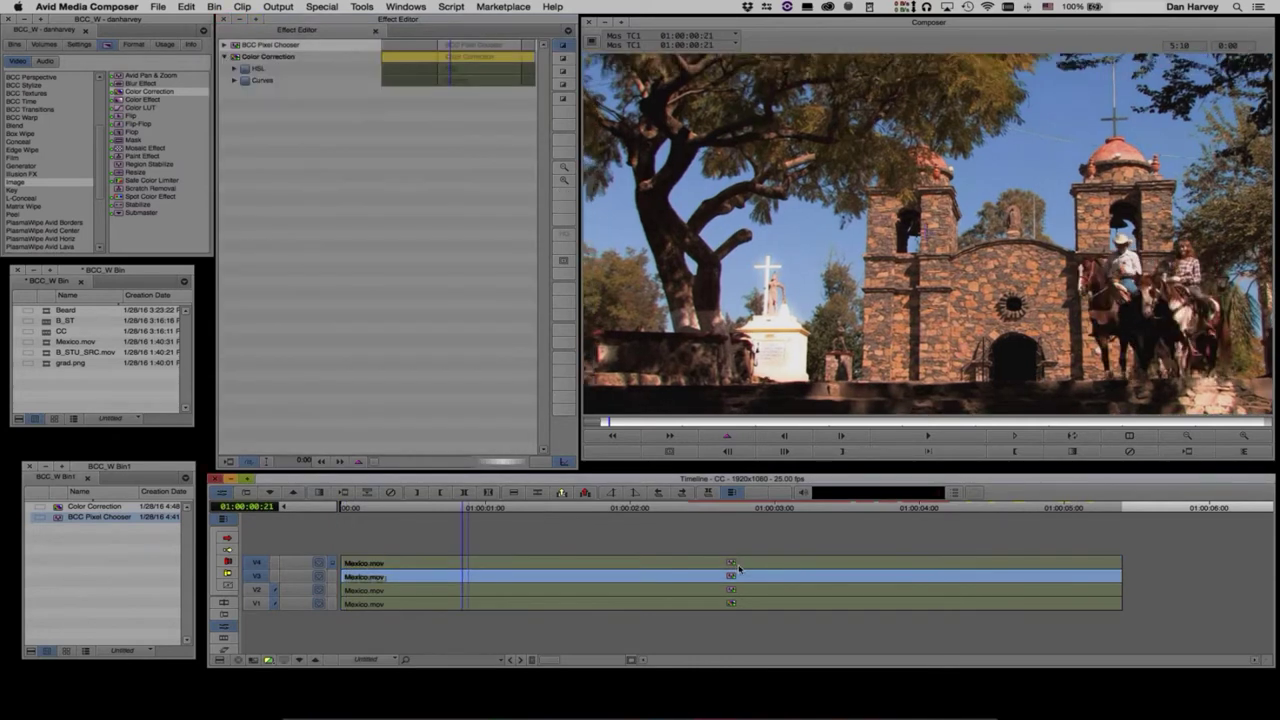
left_click(245, 82)
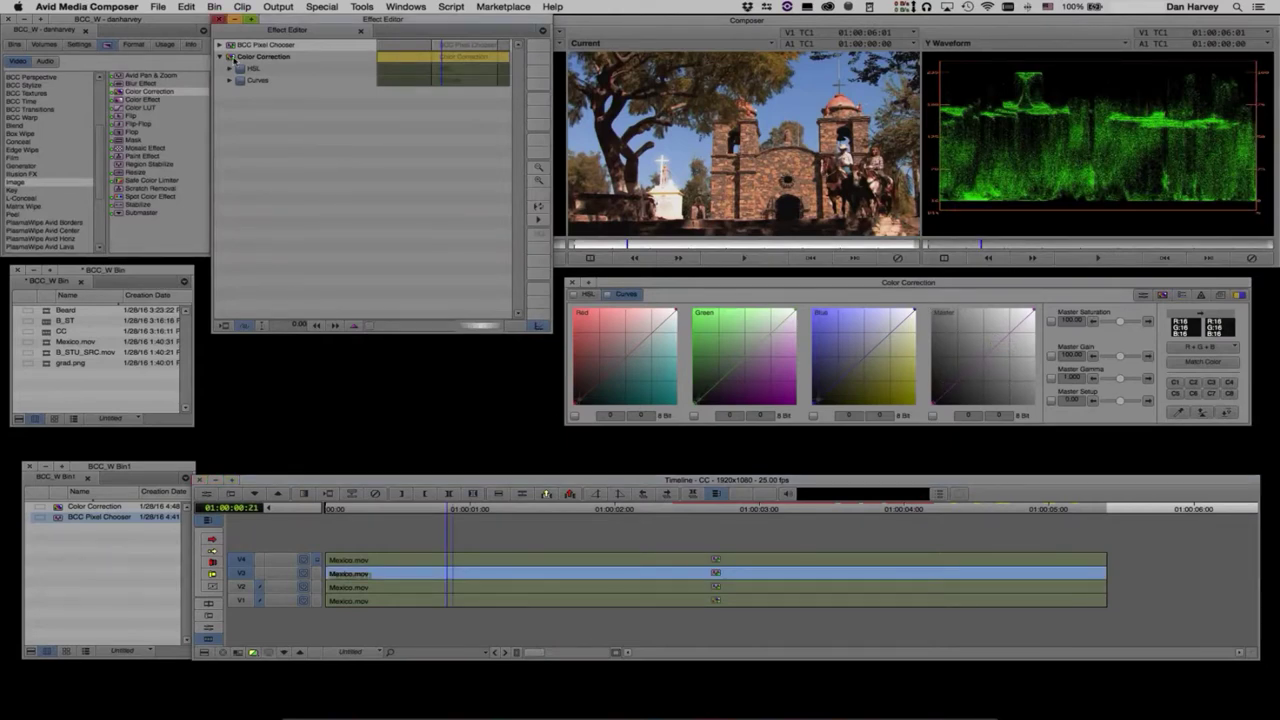
left_click(953, 391)
left_click(985, 363)
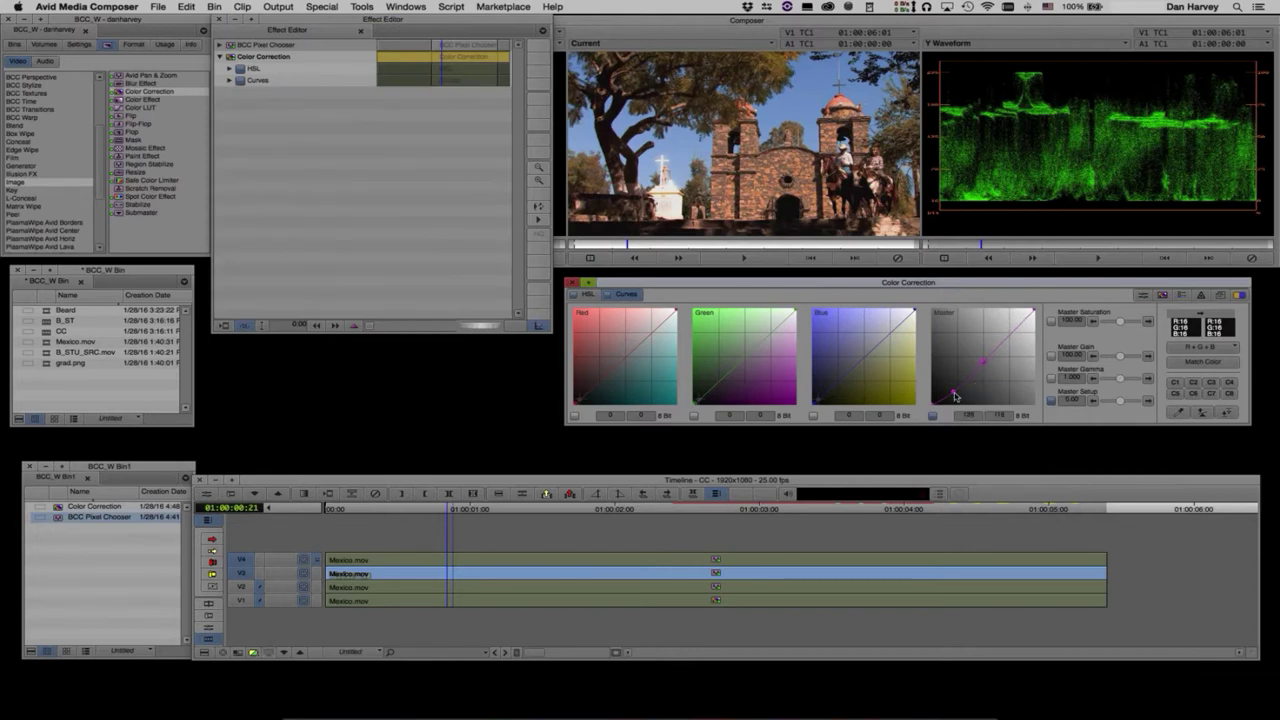
left_click_drag(954, 391, 984, 377)
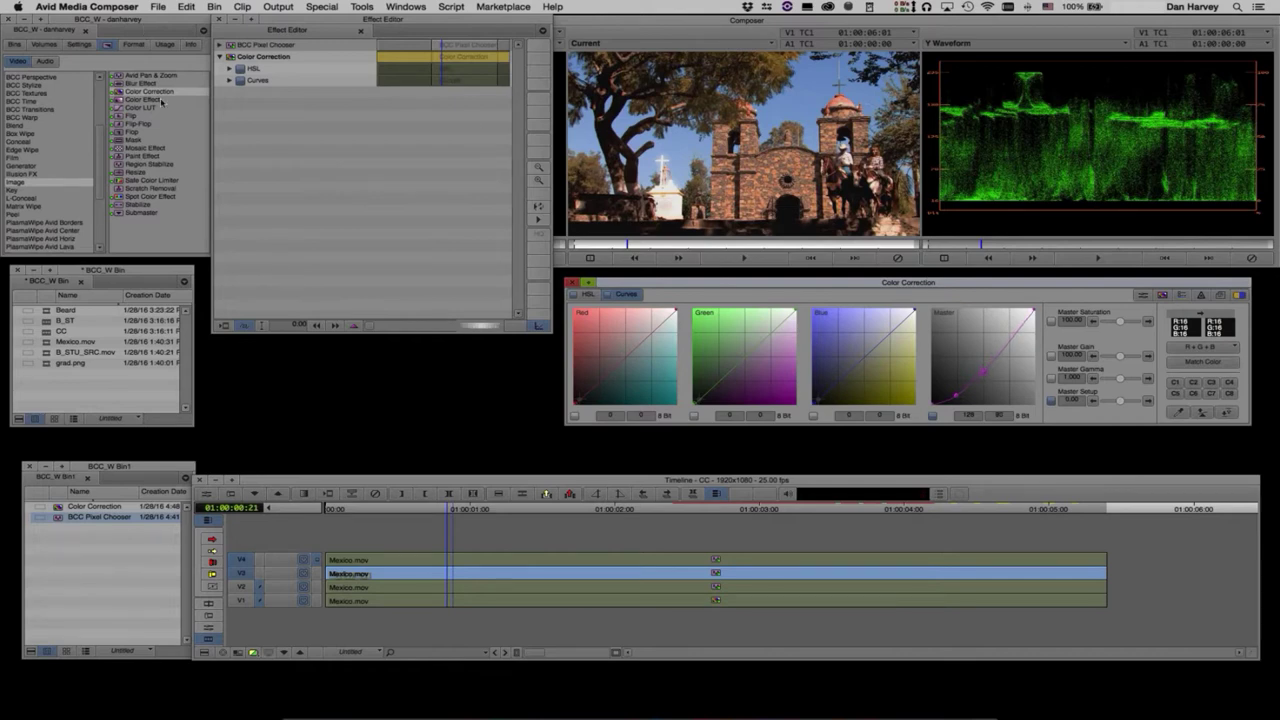
Step: Check the layered grade at other frames near the start of the clip with V4 selected, and leave the color correction workspace
left_click(357, 561)
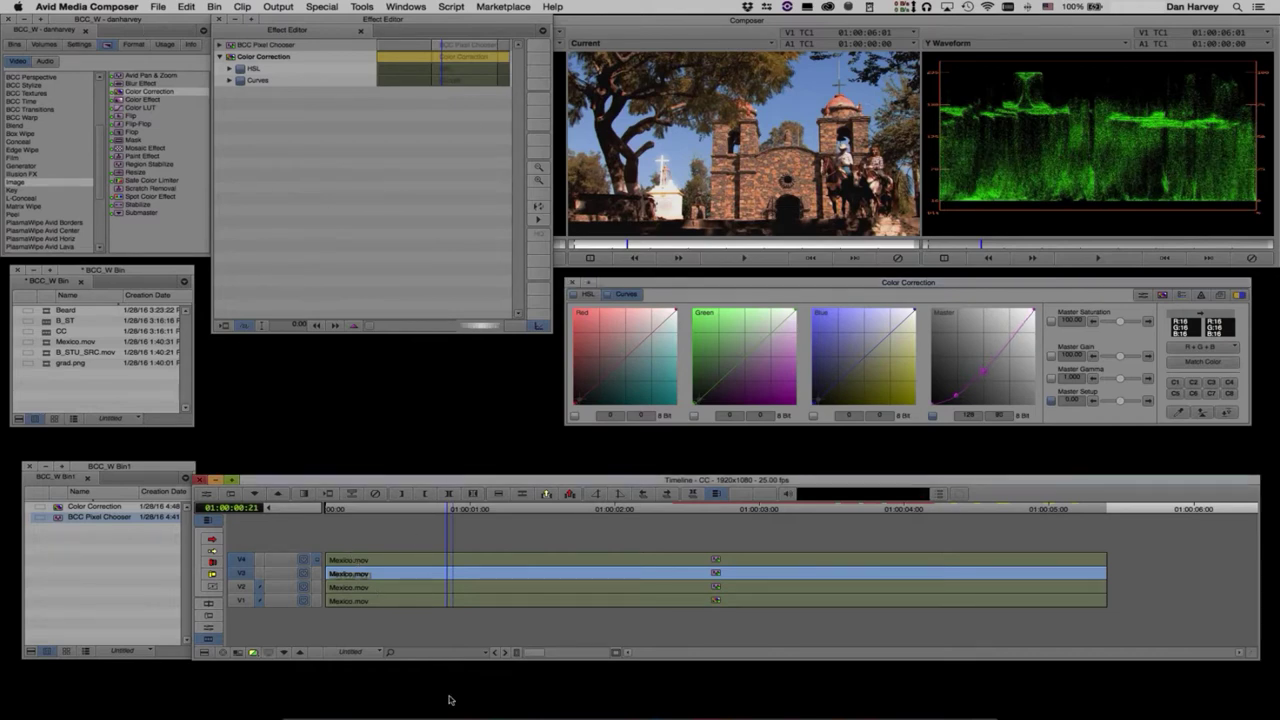
left_click(418, 558)
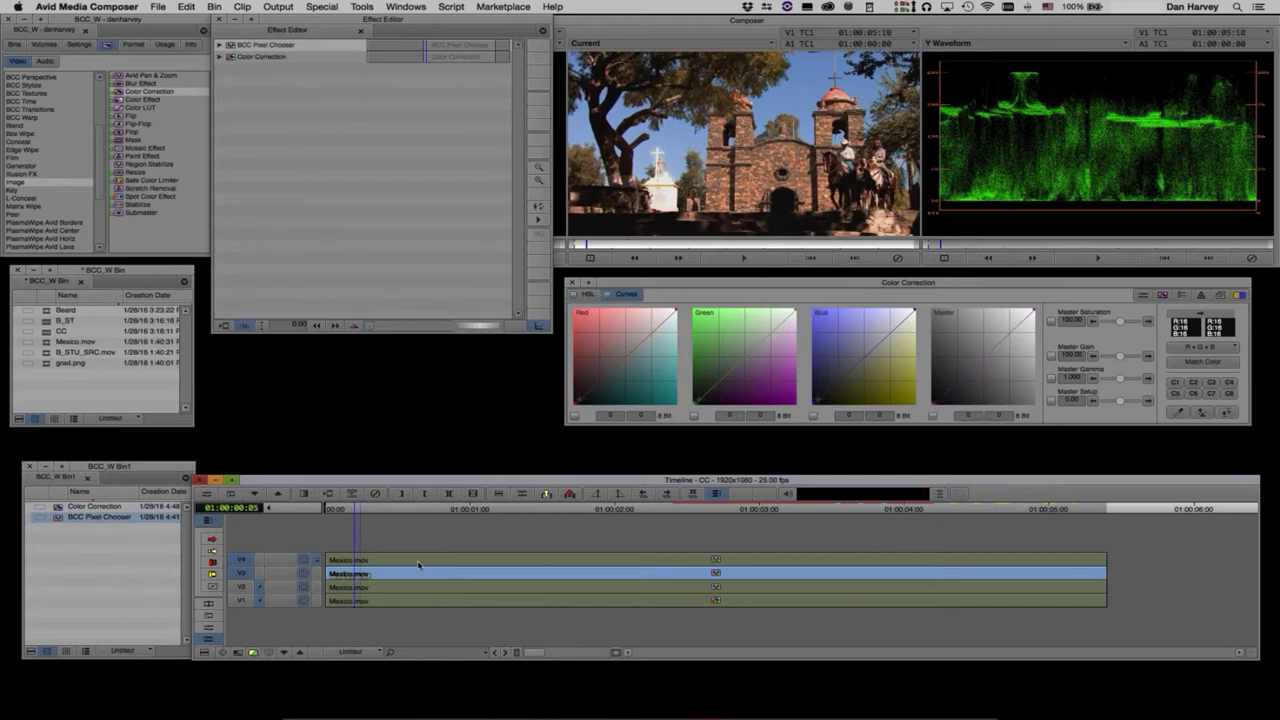
key("2")
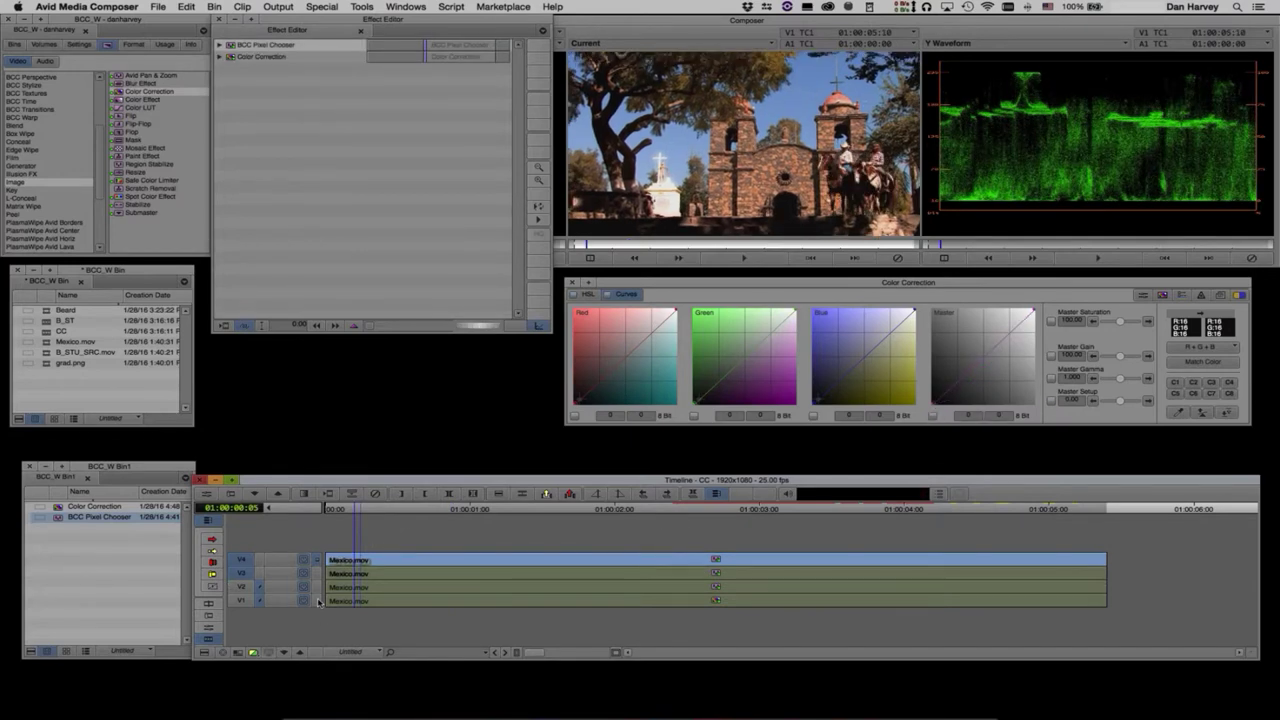
left_click(317, 600)
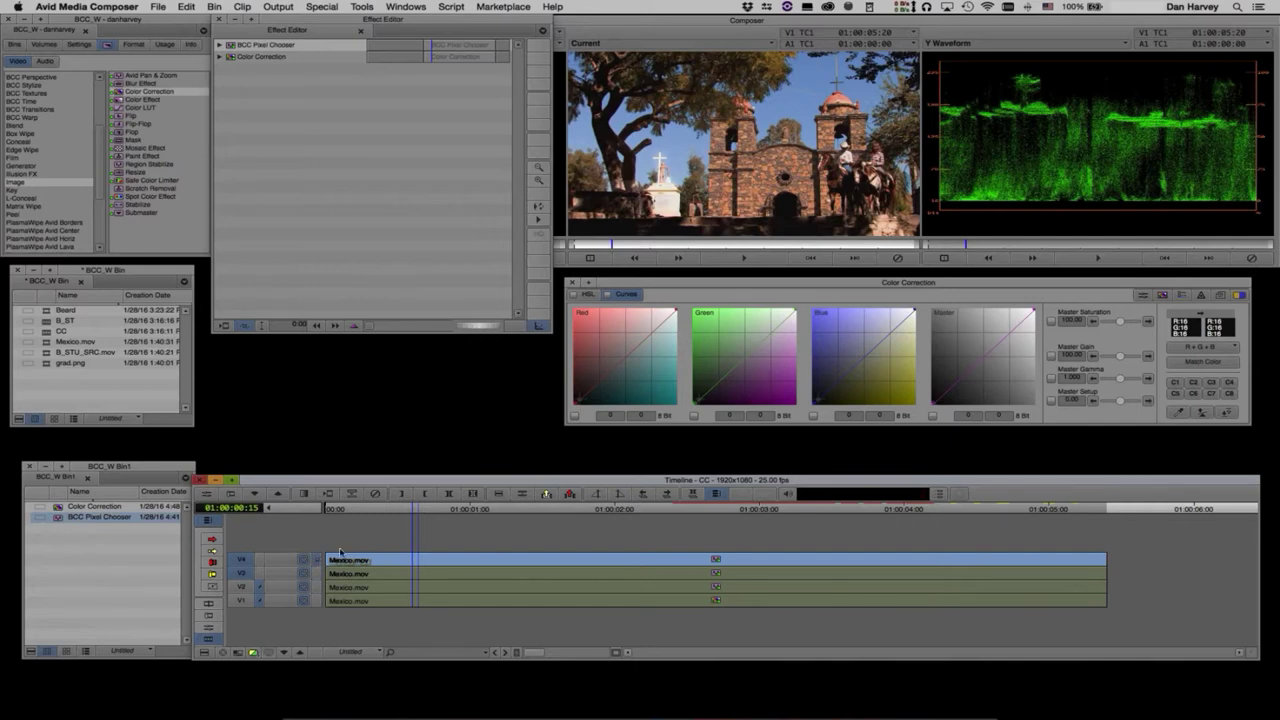
key("y")
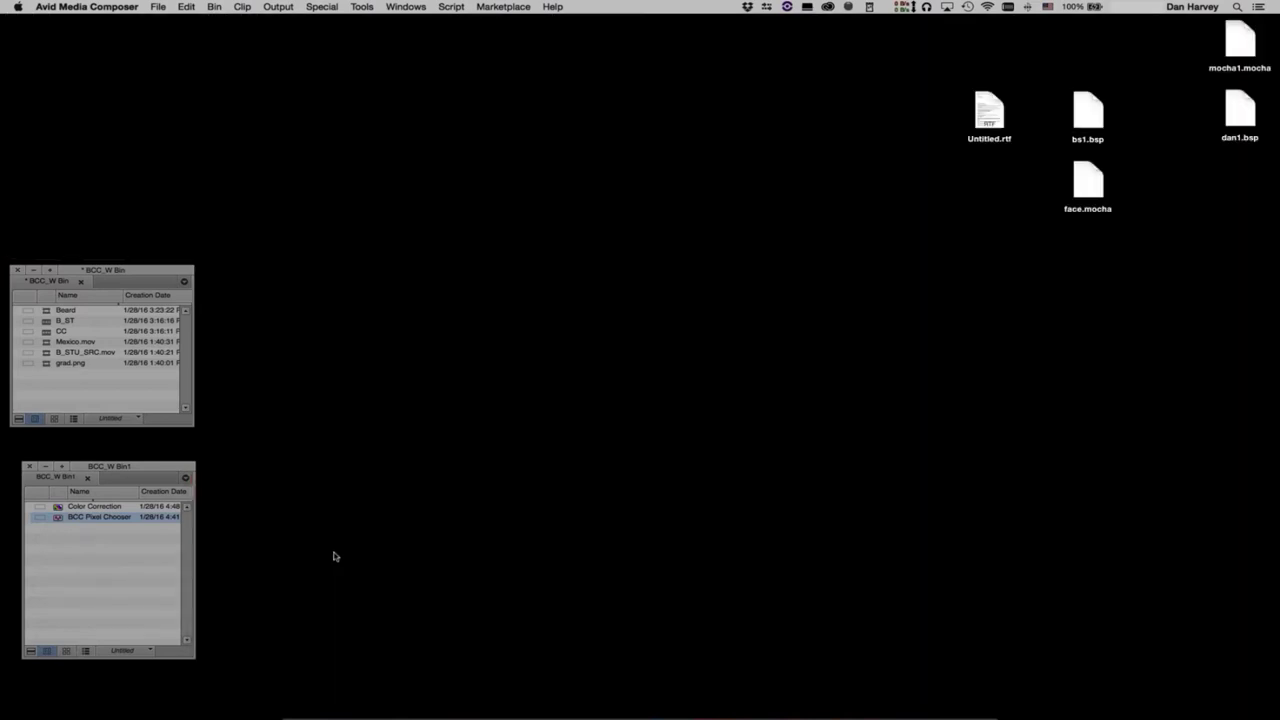